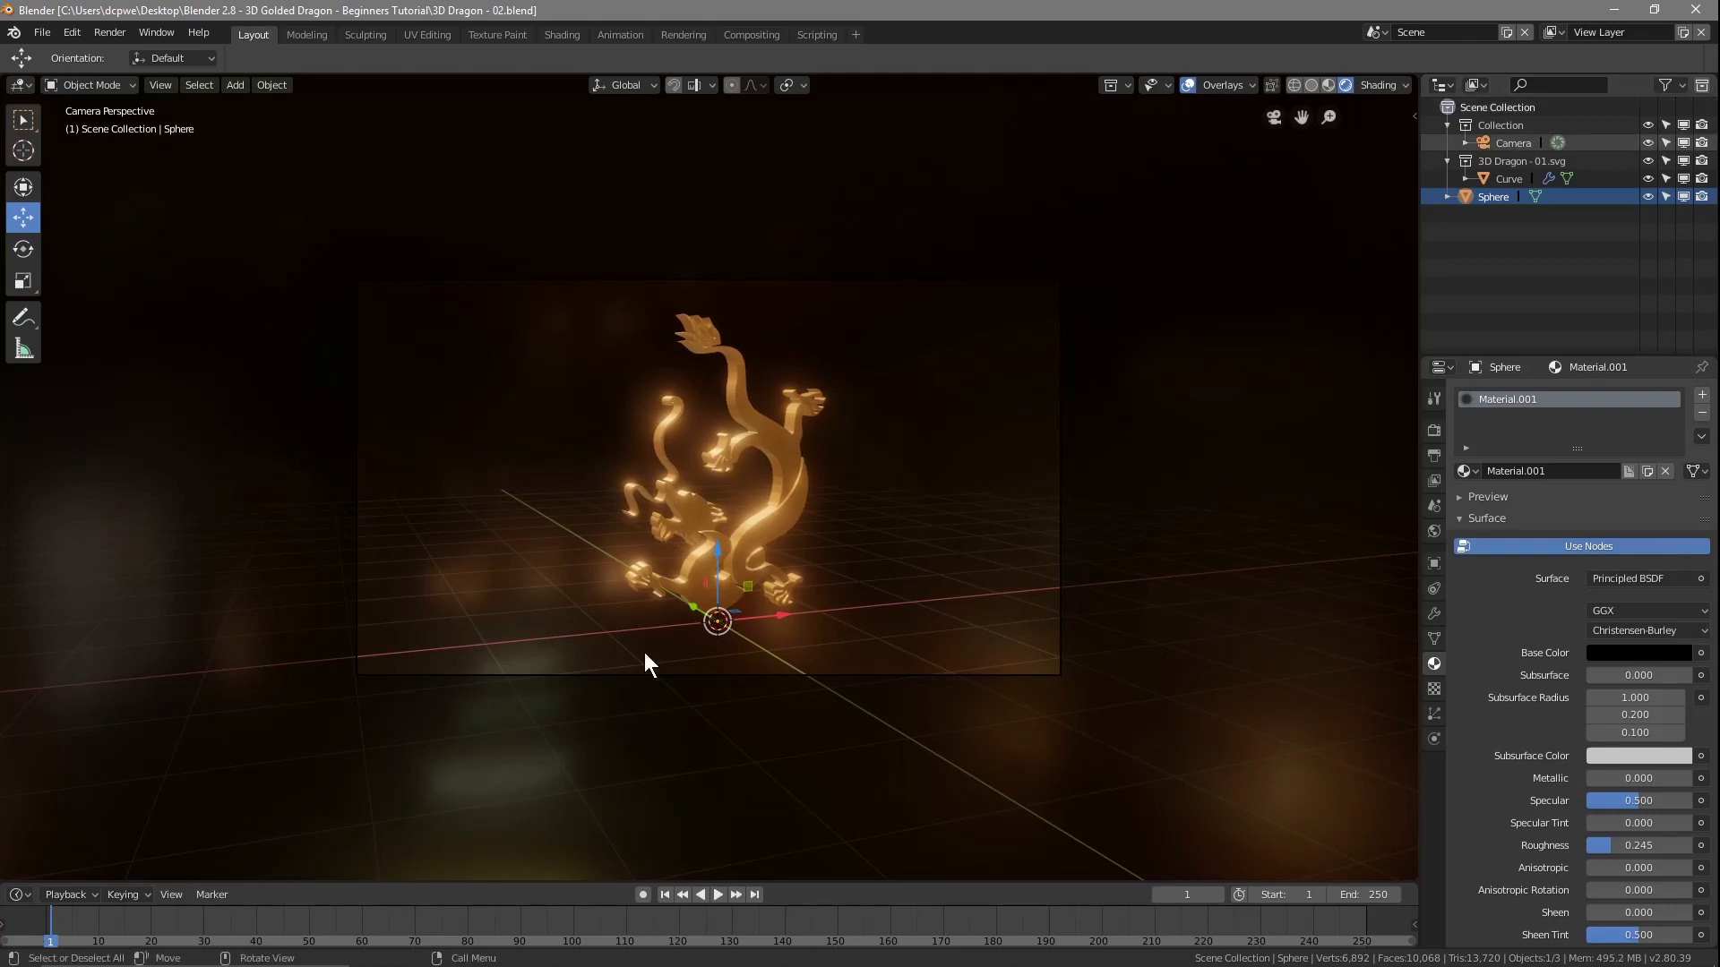
- Rename the Curve object in the 3D Dragon - 01.svg collection as "Dragon Main"
{"action": "left_click", "coordinate": [1510, 178]}
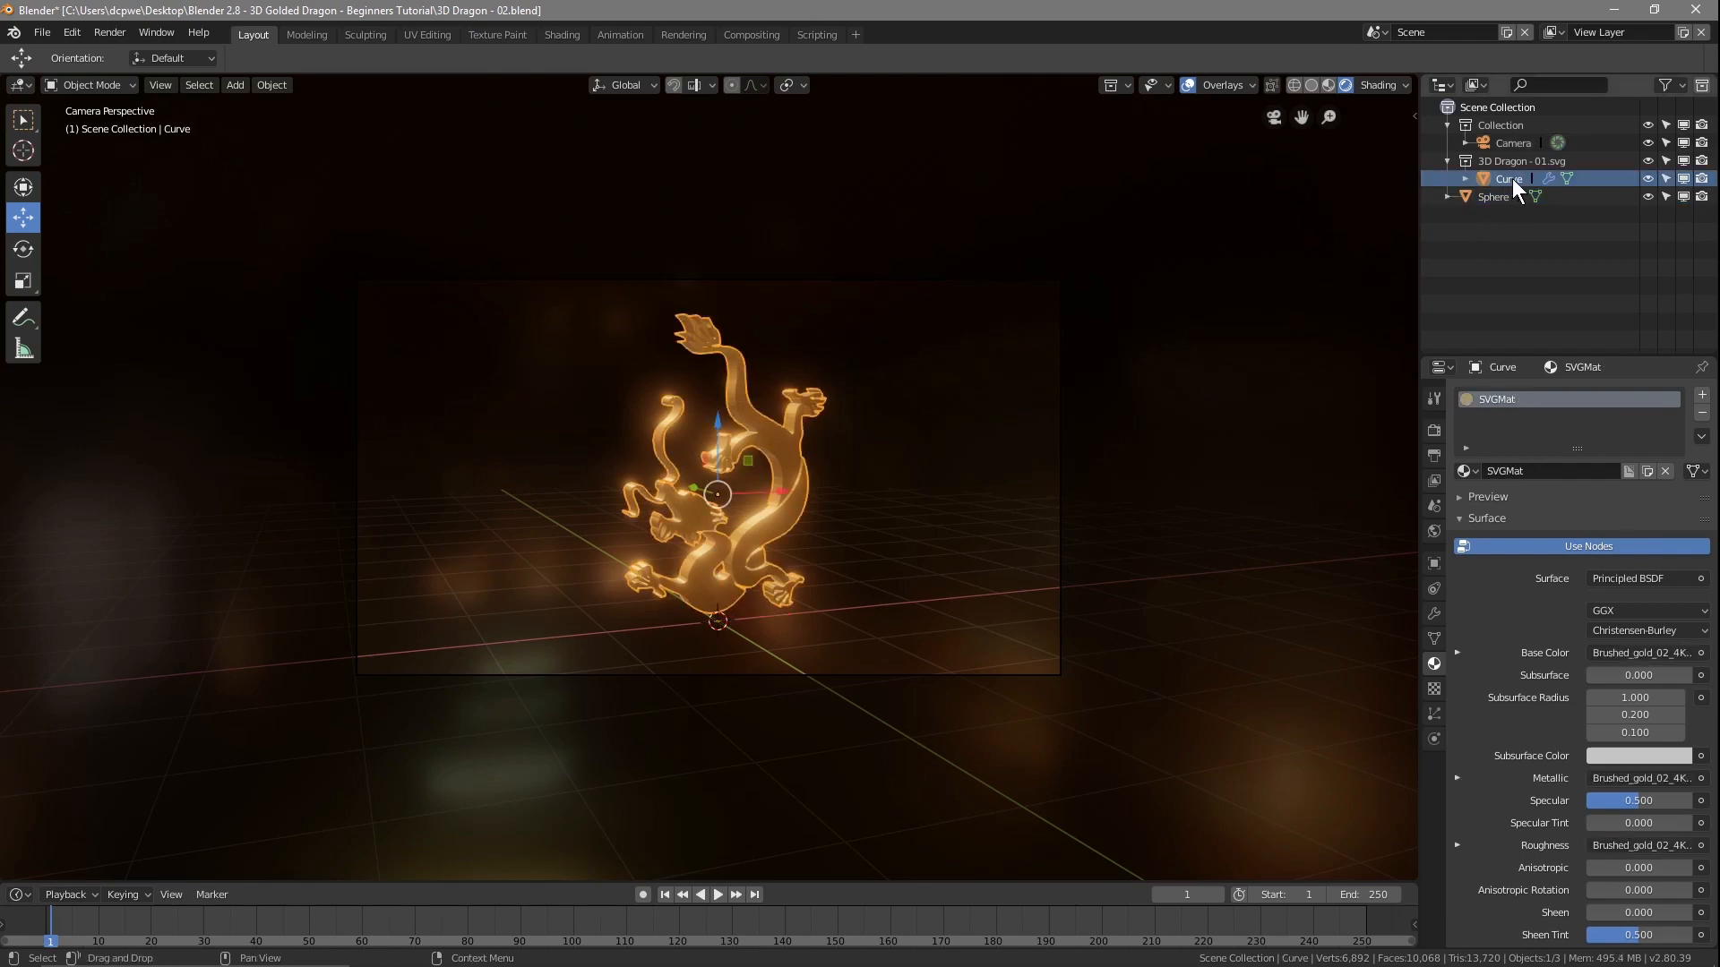
{"action": "double_click", "coordinate": [1512, 179]}
{"action": "type", "text": "Dragon Main"}
{"action": "key", "text": "Return"}
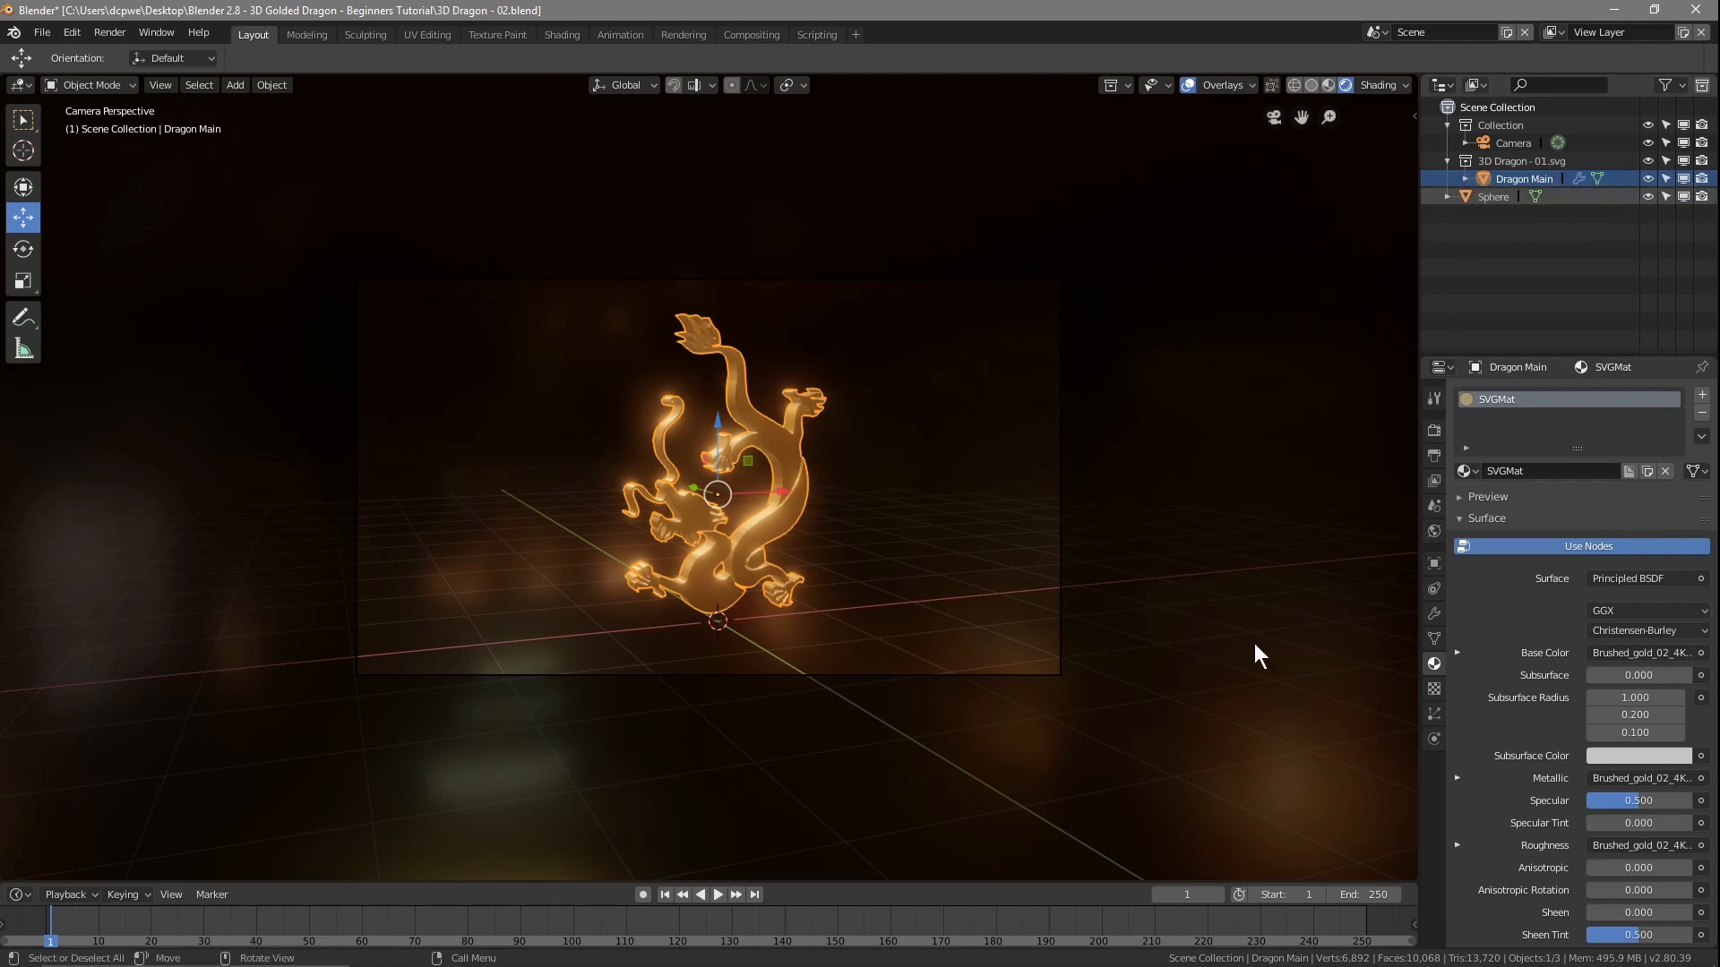
- Hide the sphere in the viewport and show the dragon from the top
{"action": "left_click", "coordinate": [1646, 197]}
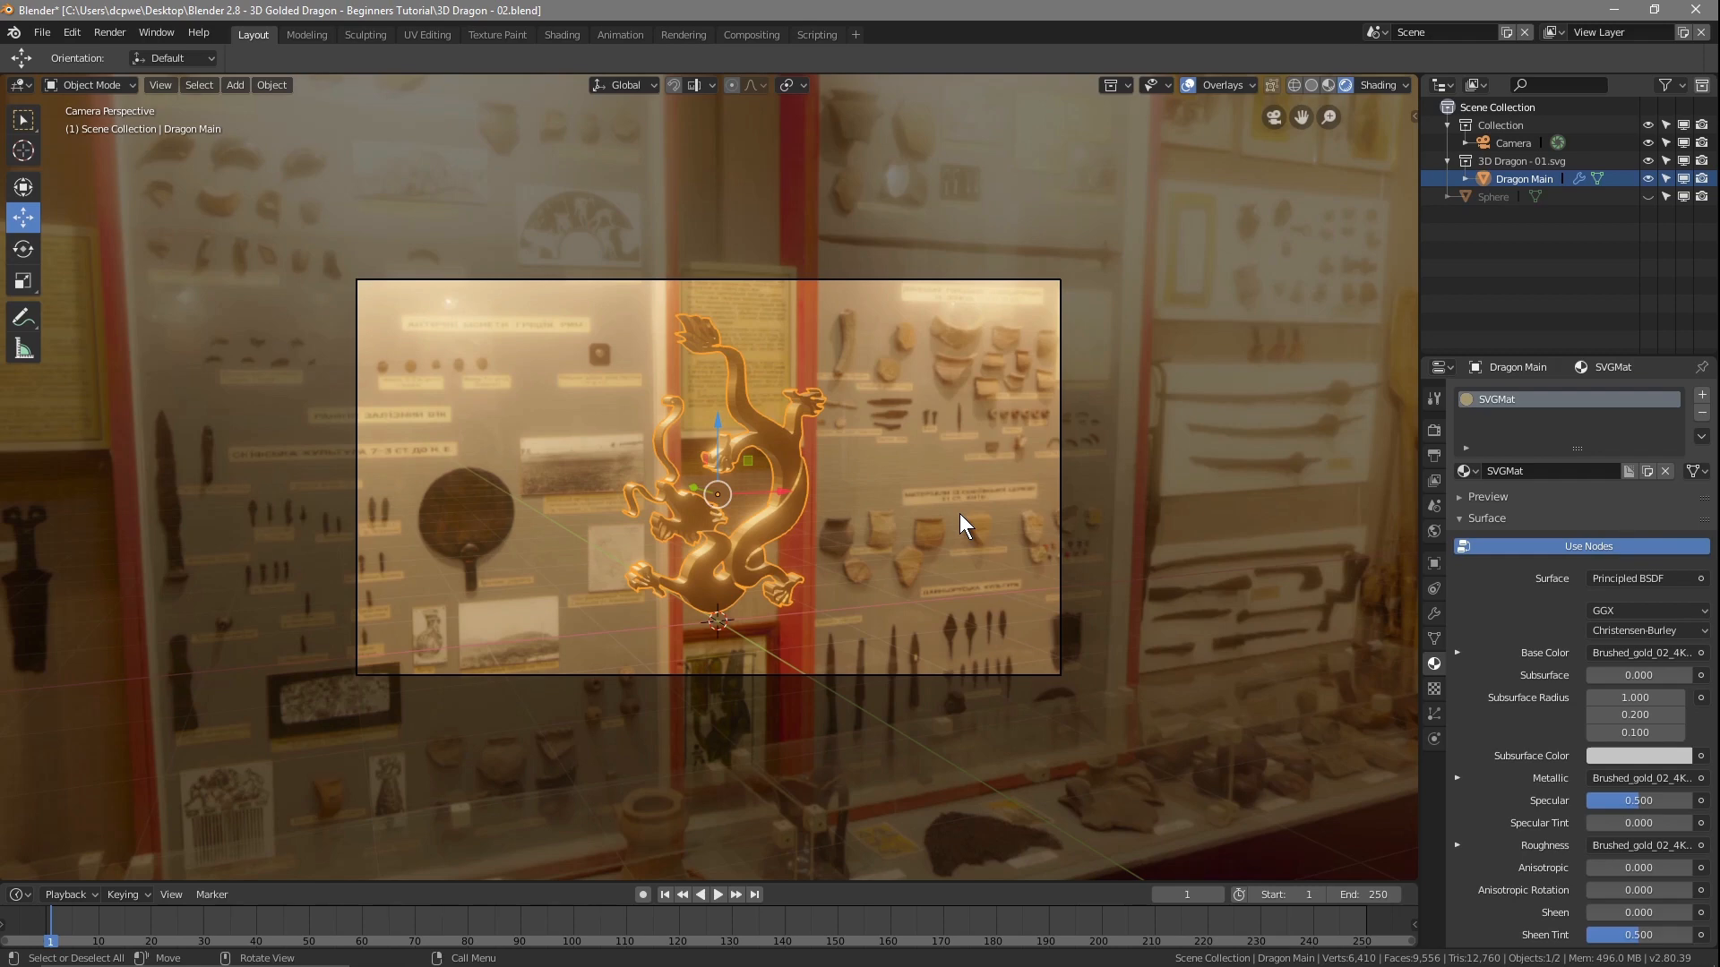
{"action": "key", "text": "KP_7"}
{"action": "scroll", "coordinate": [771, 465], "scroll_direction": "up", "scroll_amount": 6}
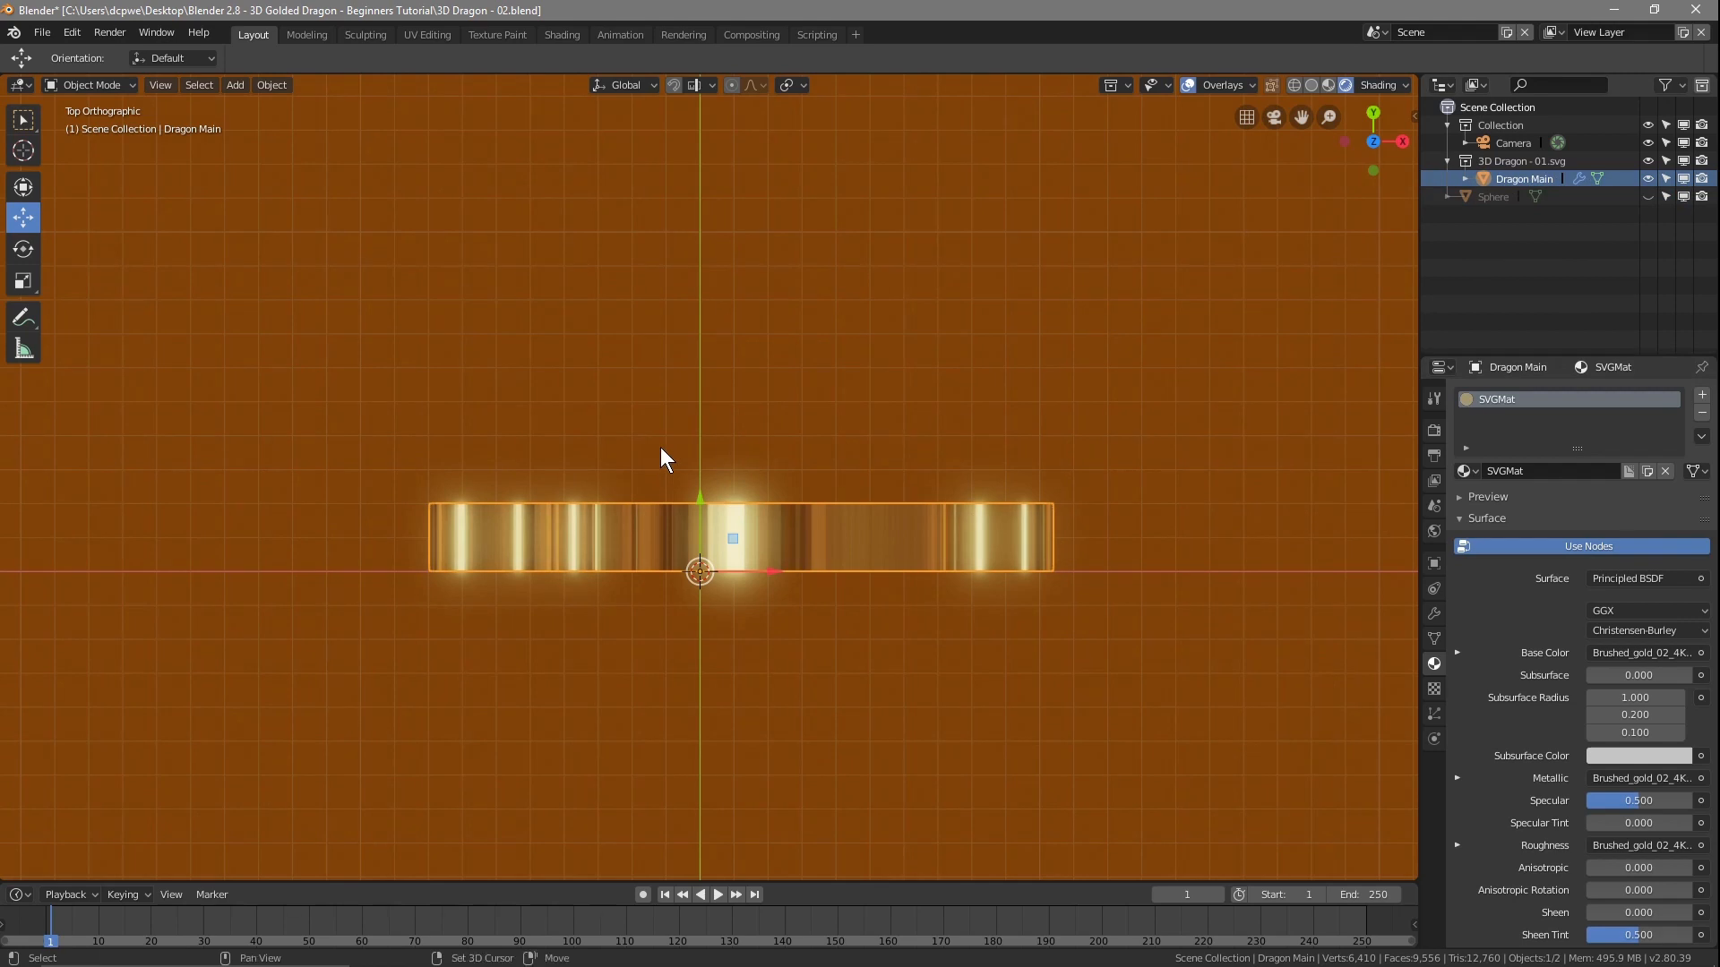
- Duplicate the Dragon Main object in place and move the copy about 0.3 m along the positive Y axis
{"action": "key", "text": "shift+d"}
{"action": "key", "text": "Escape"}
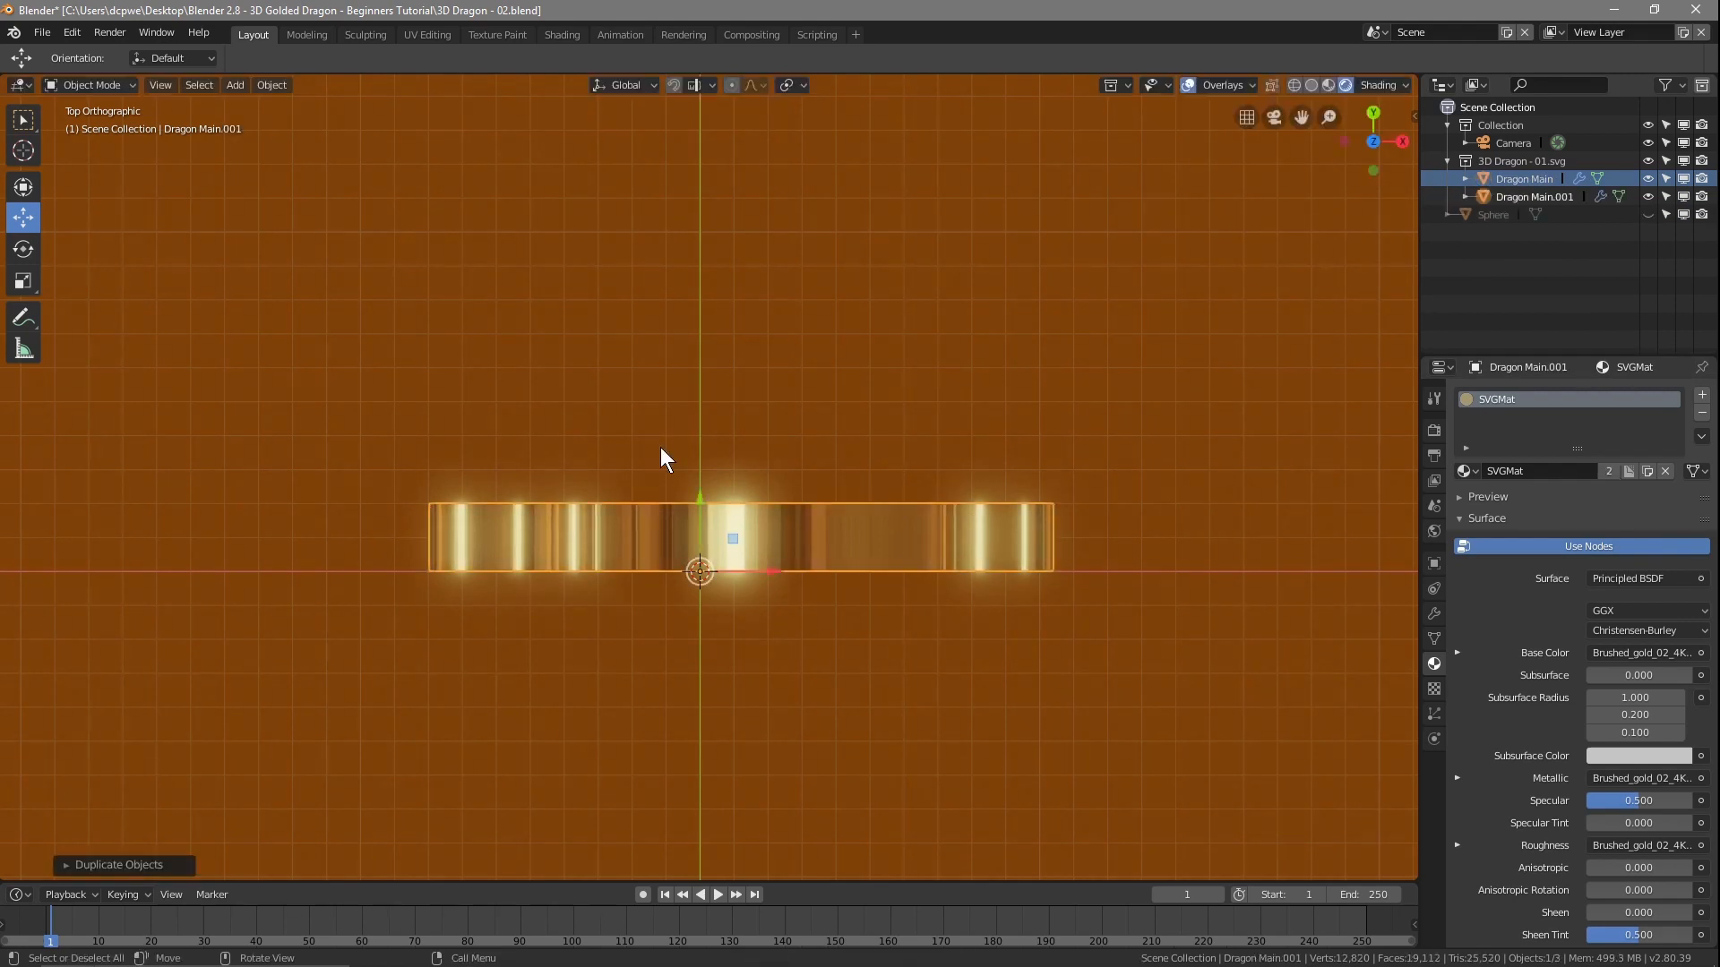
{"action": "left_click", "coordinate": [1535, 196]}
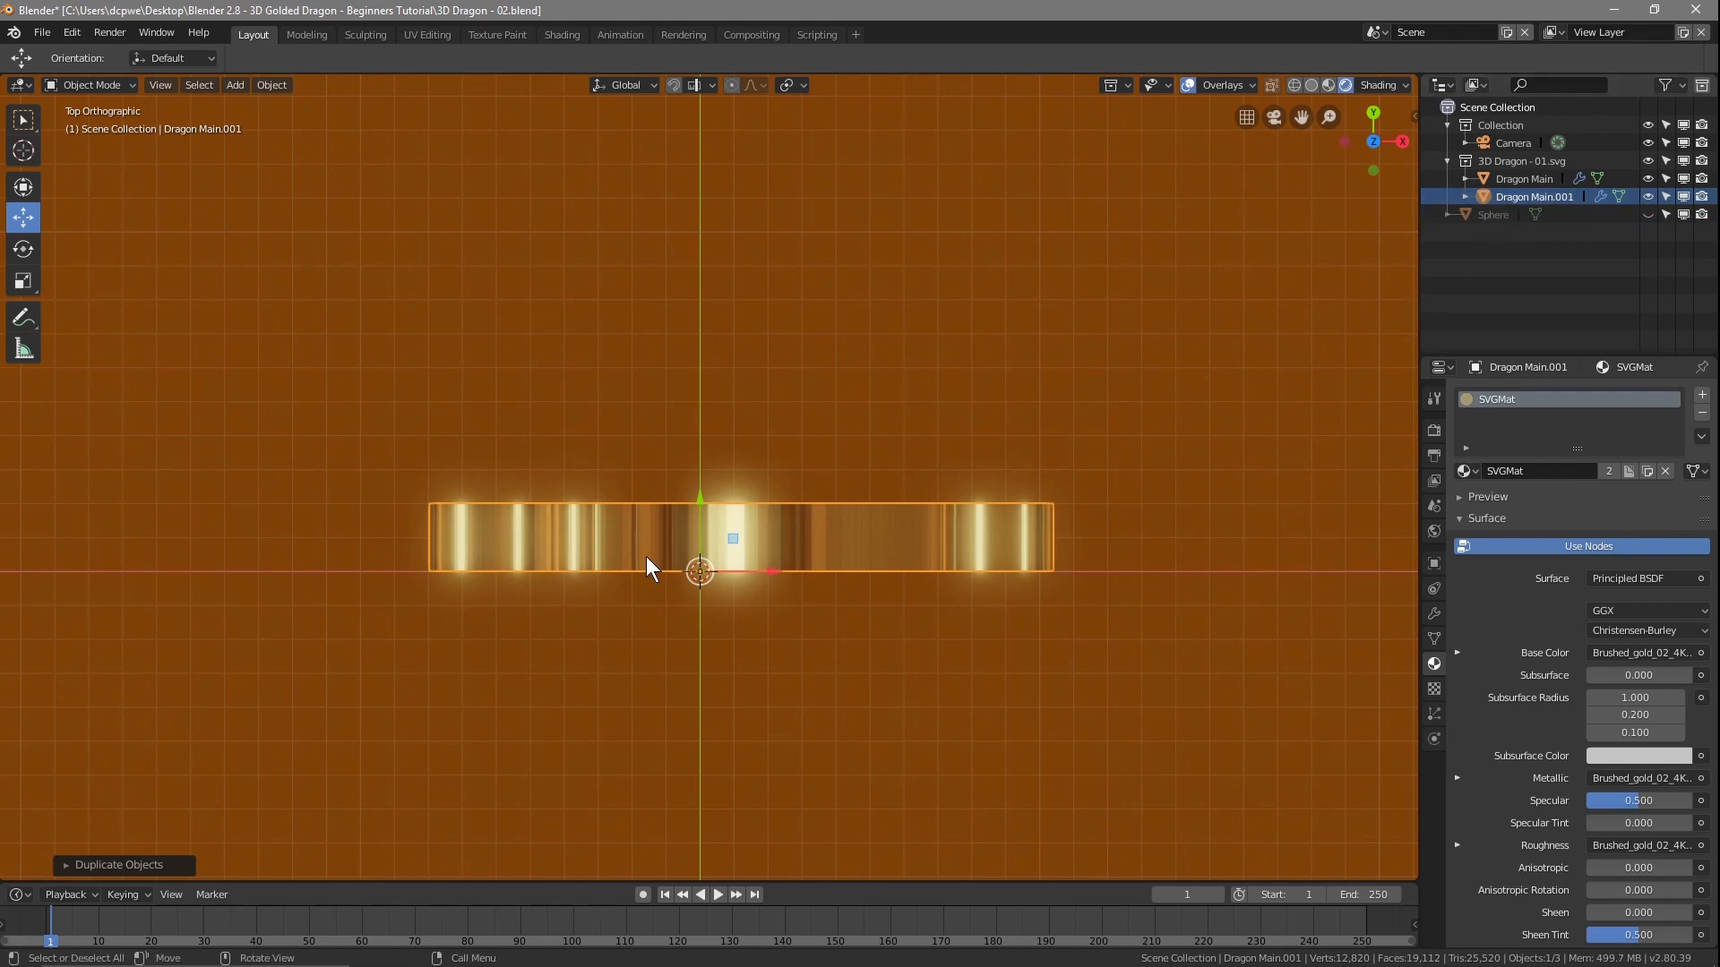
{"action": "left_click_drag", "start_coordinate": [700, 506], "coordinate": [702, 403]}
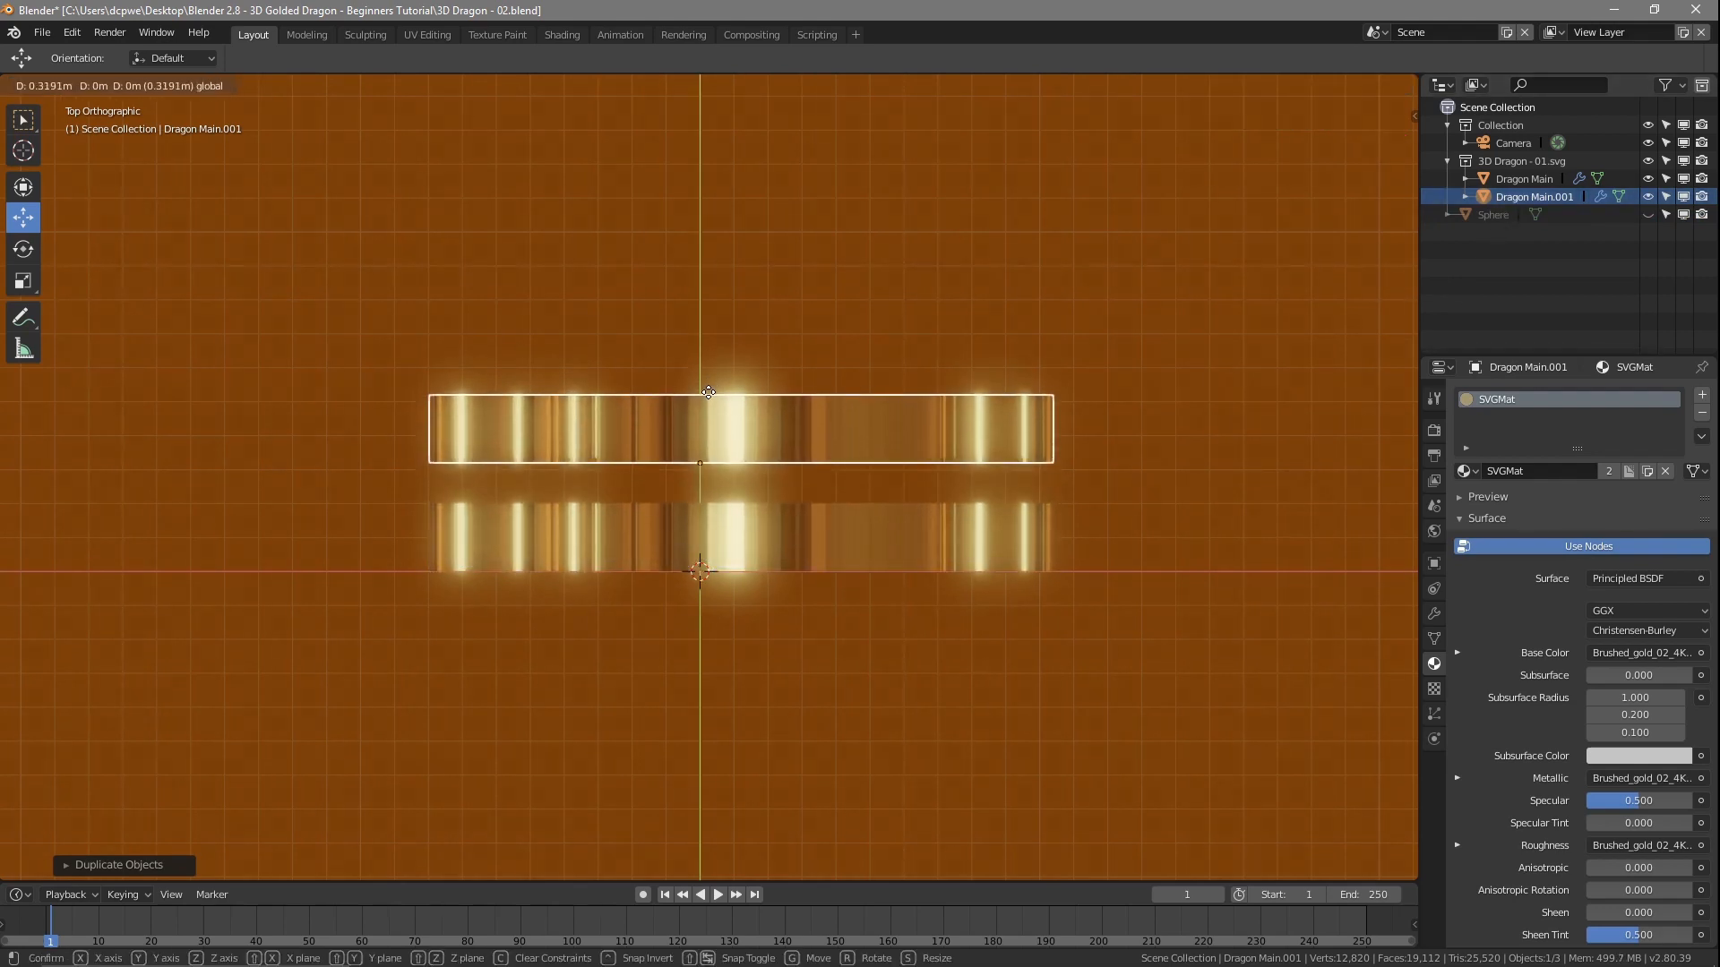
- Rename the duplicated dragon as "Dragon Light & Fire"
{"action": "double_click", "coordinate": [1536, 195]}
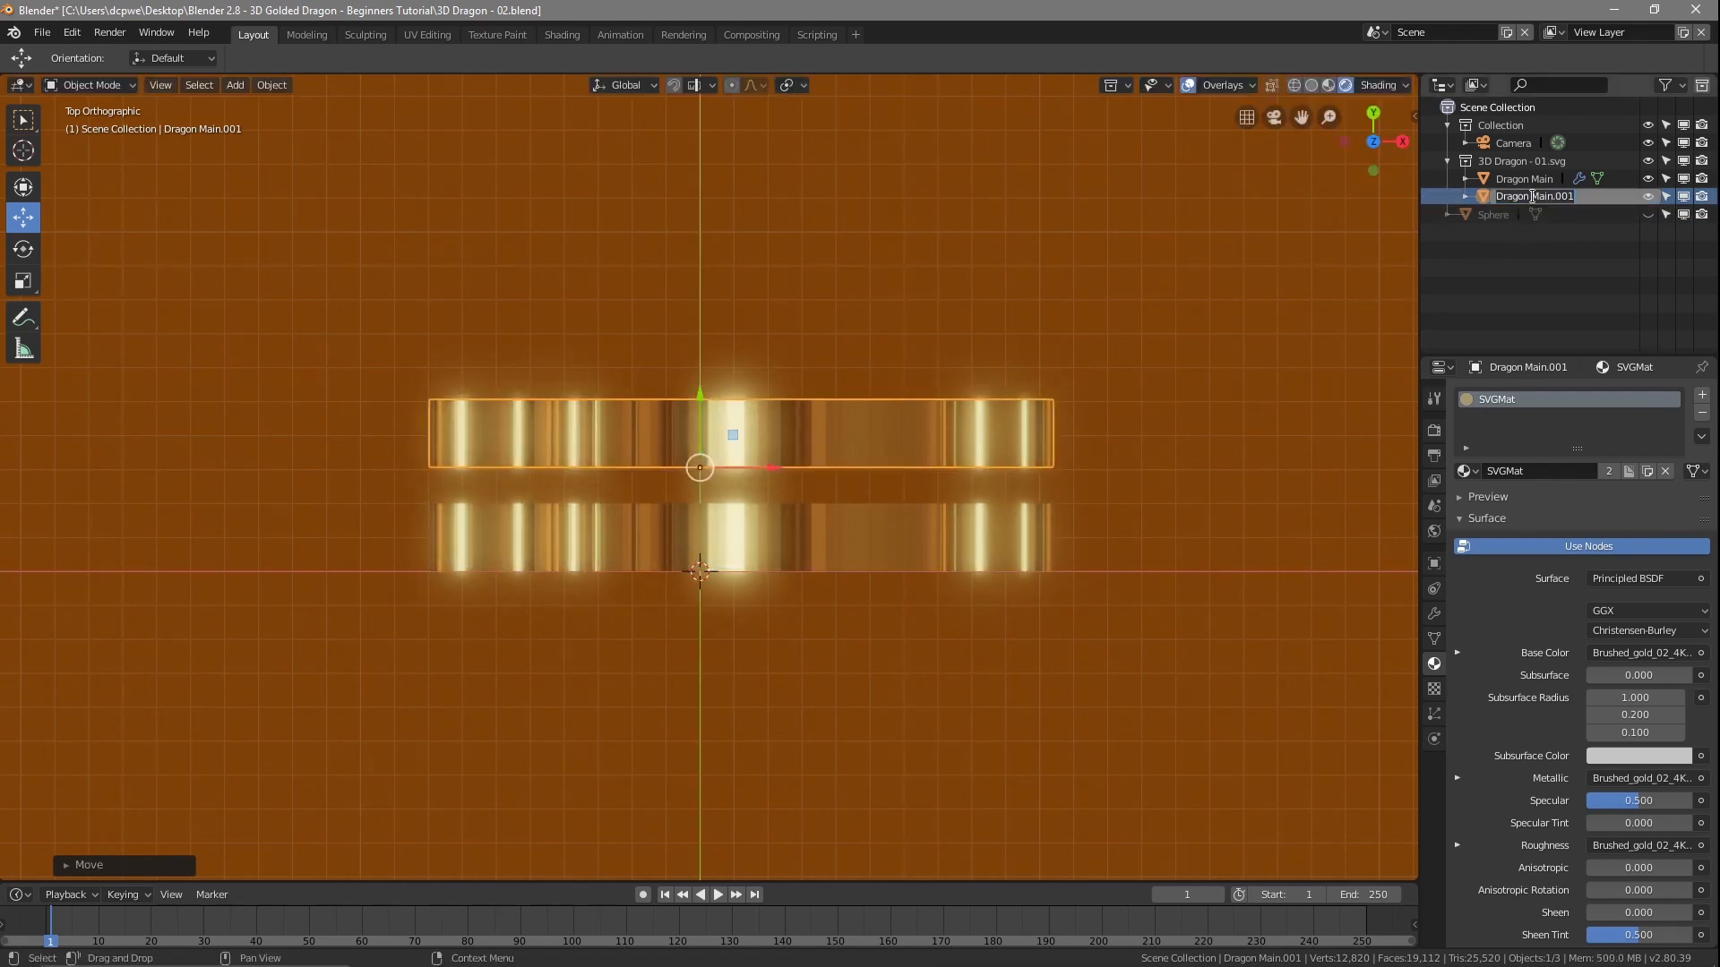
{"action": "left_click_drag", "start_coordinate": [1536, 195], "coordinate": [1672, 195]}
{"action": "type", "text": "Light & Fie"}
{"action": "key", "text": "Return"}
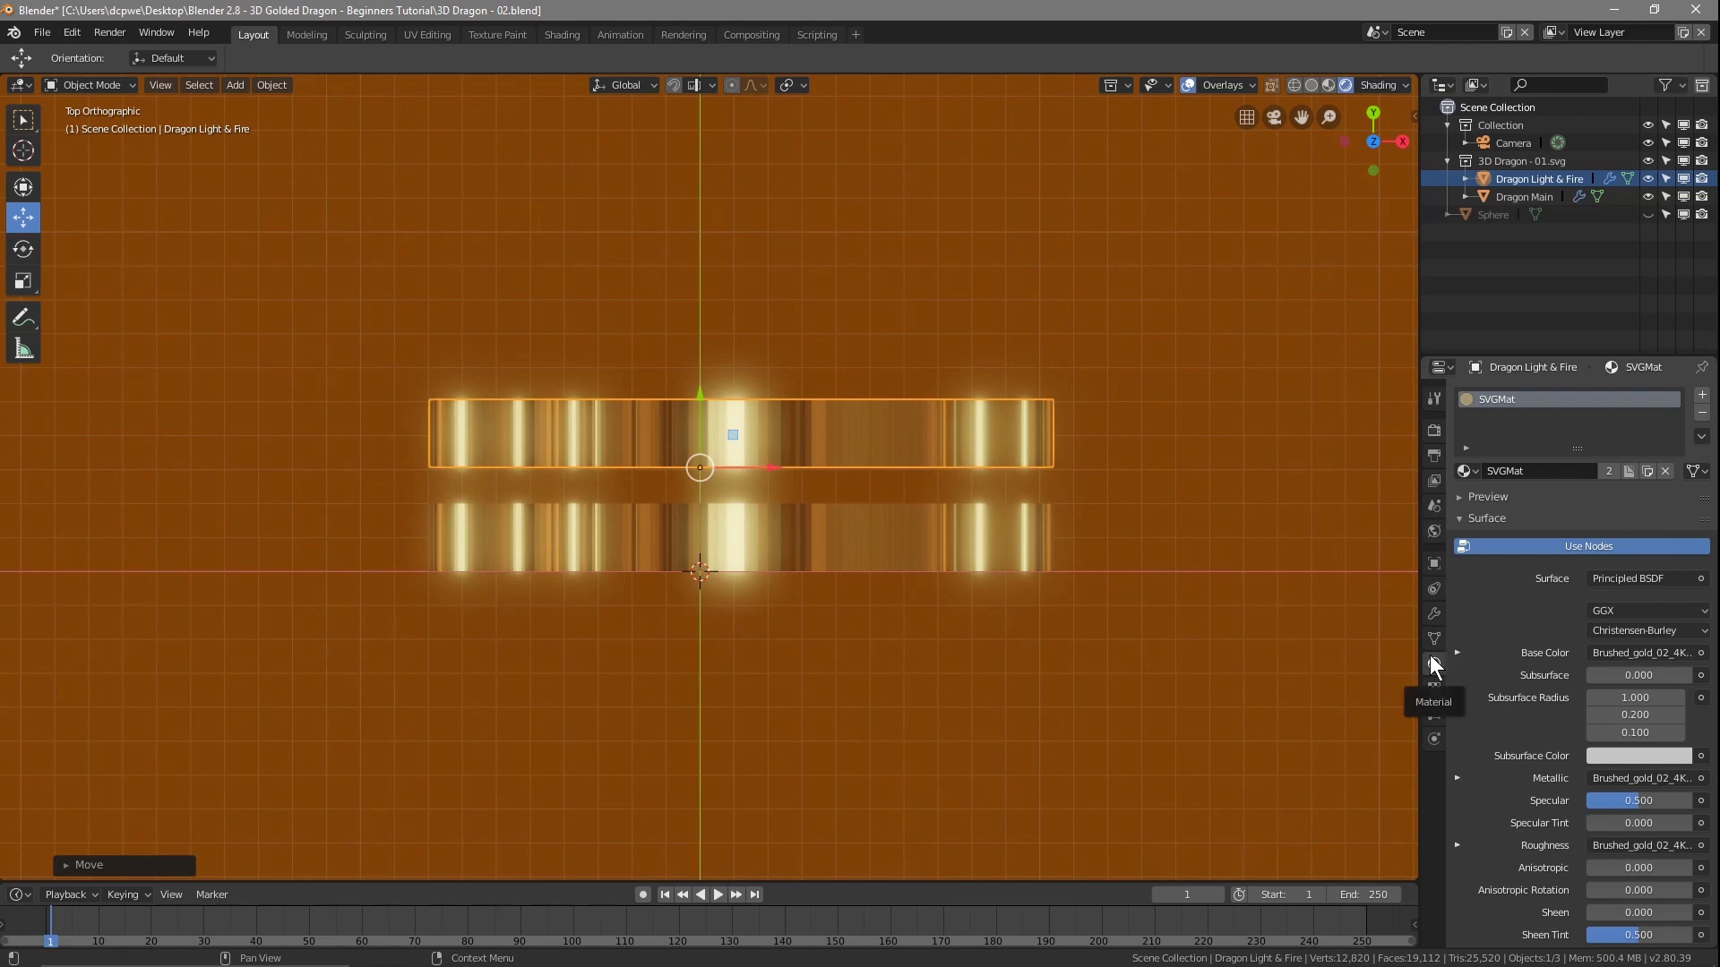
- Remove the gold SVGMat material from Dragon Light & Fire and give it a new material with an Emission surface
{"action": "left_click", "coordinate": [1434, 689]}
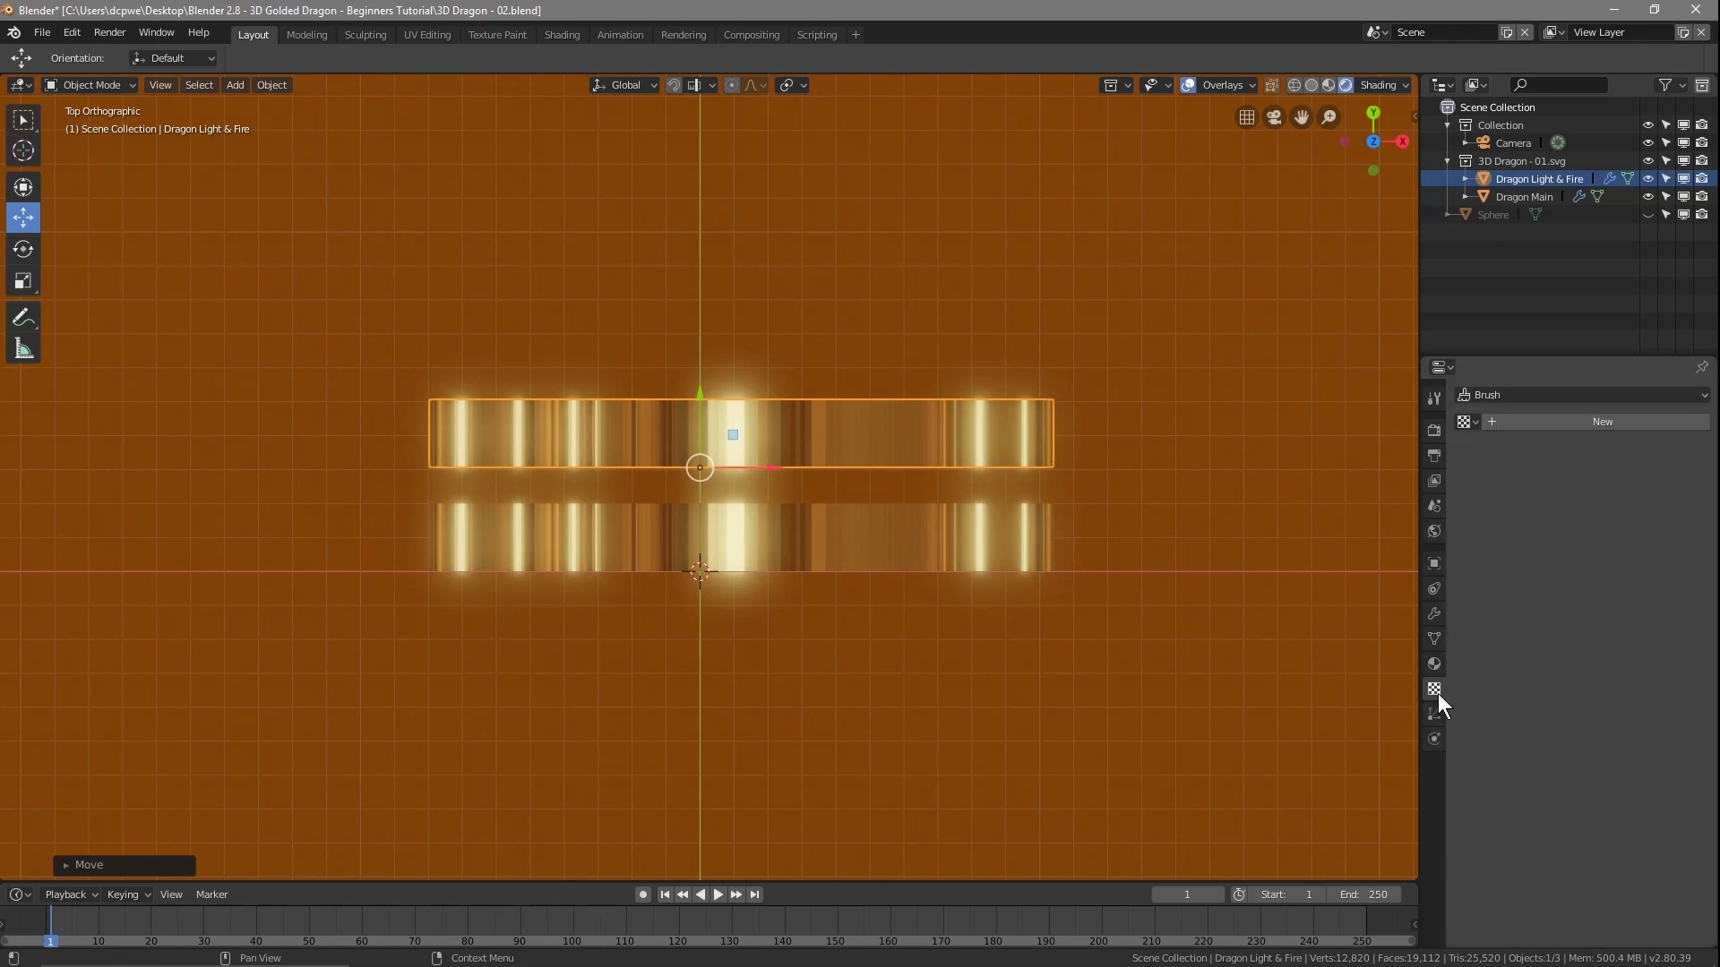
{"action": "left_click", "coordinate": [1434, 665]}
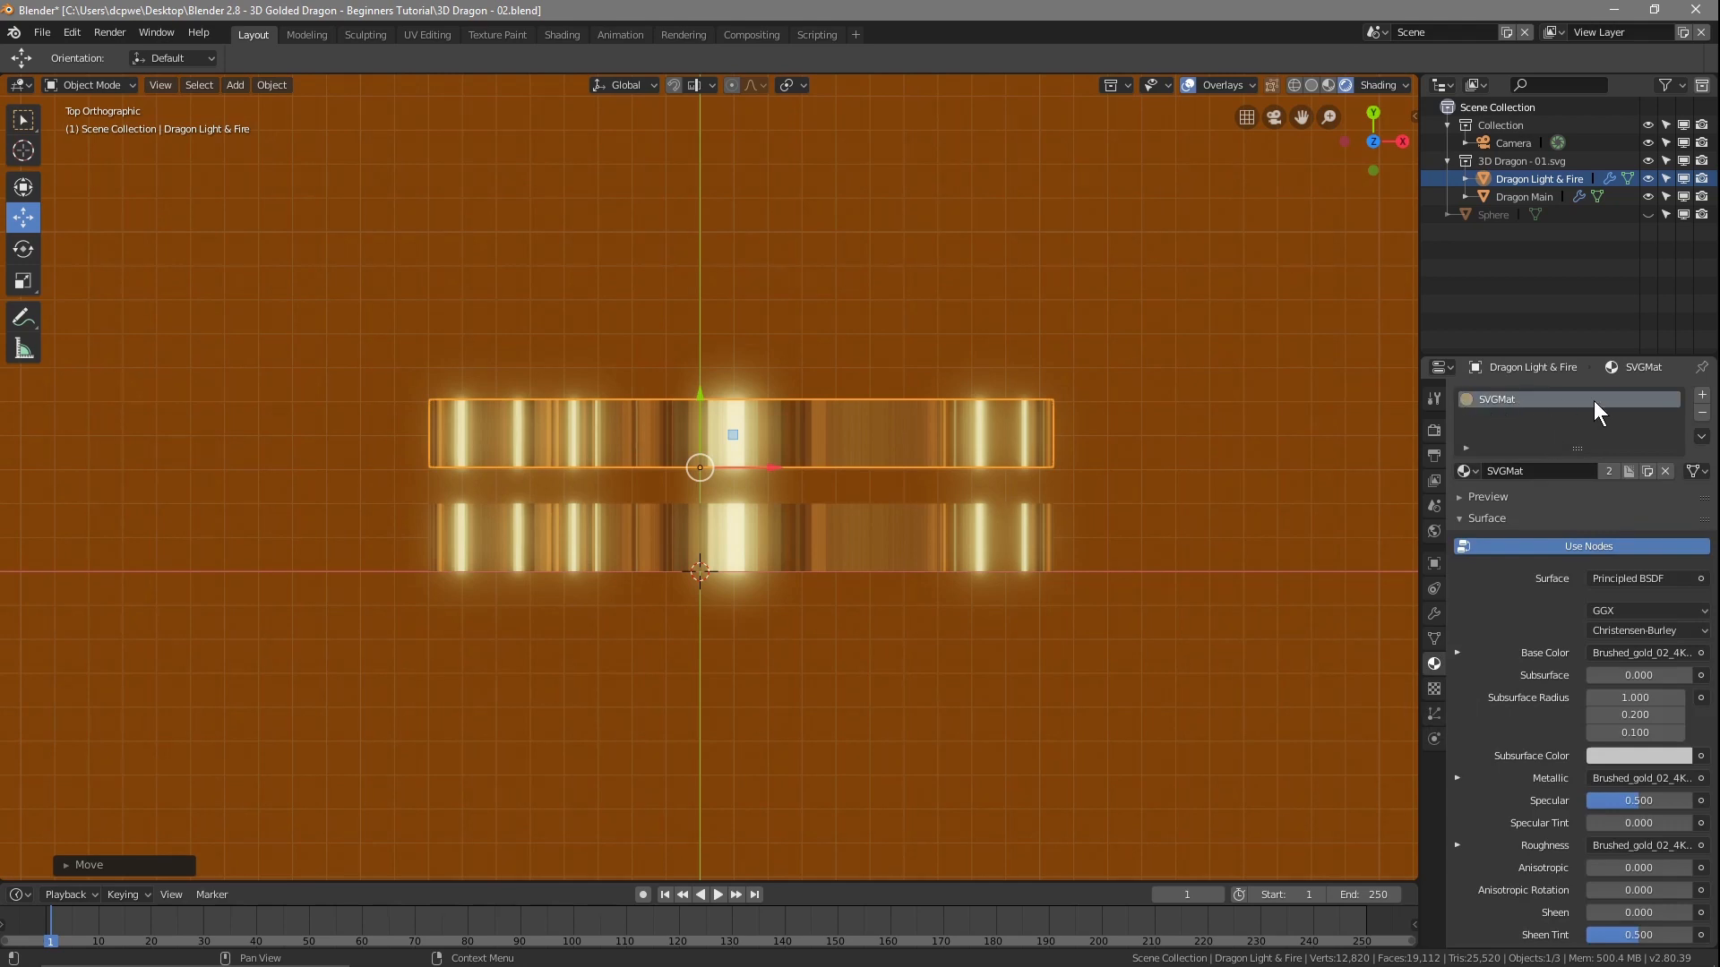
{"action": "left_click", "coordinate": [1702, 413]}
{"action": "left_click", "coordinate": [1616, 472]}
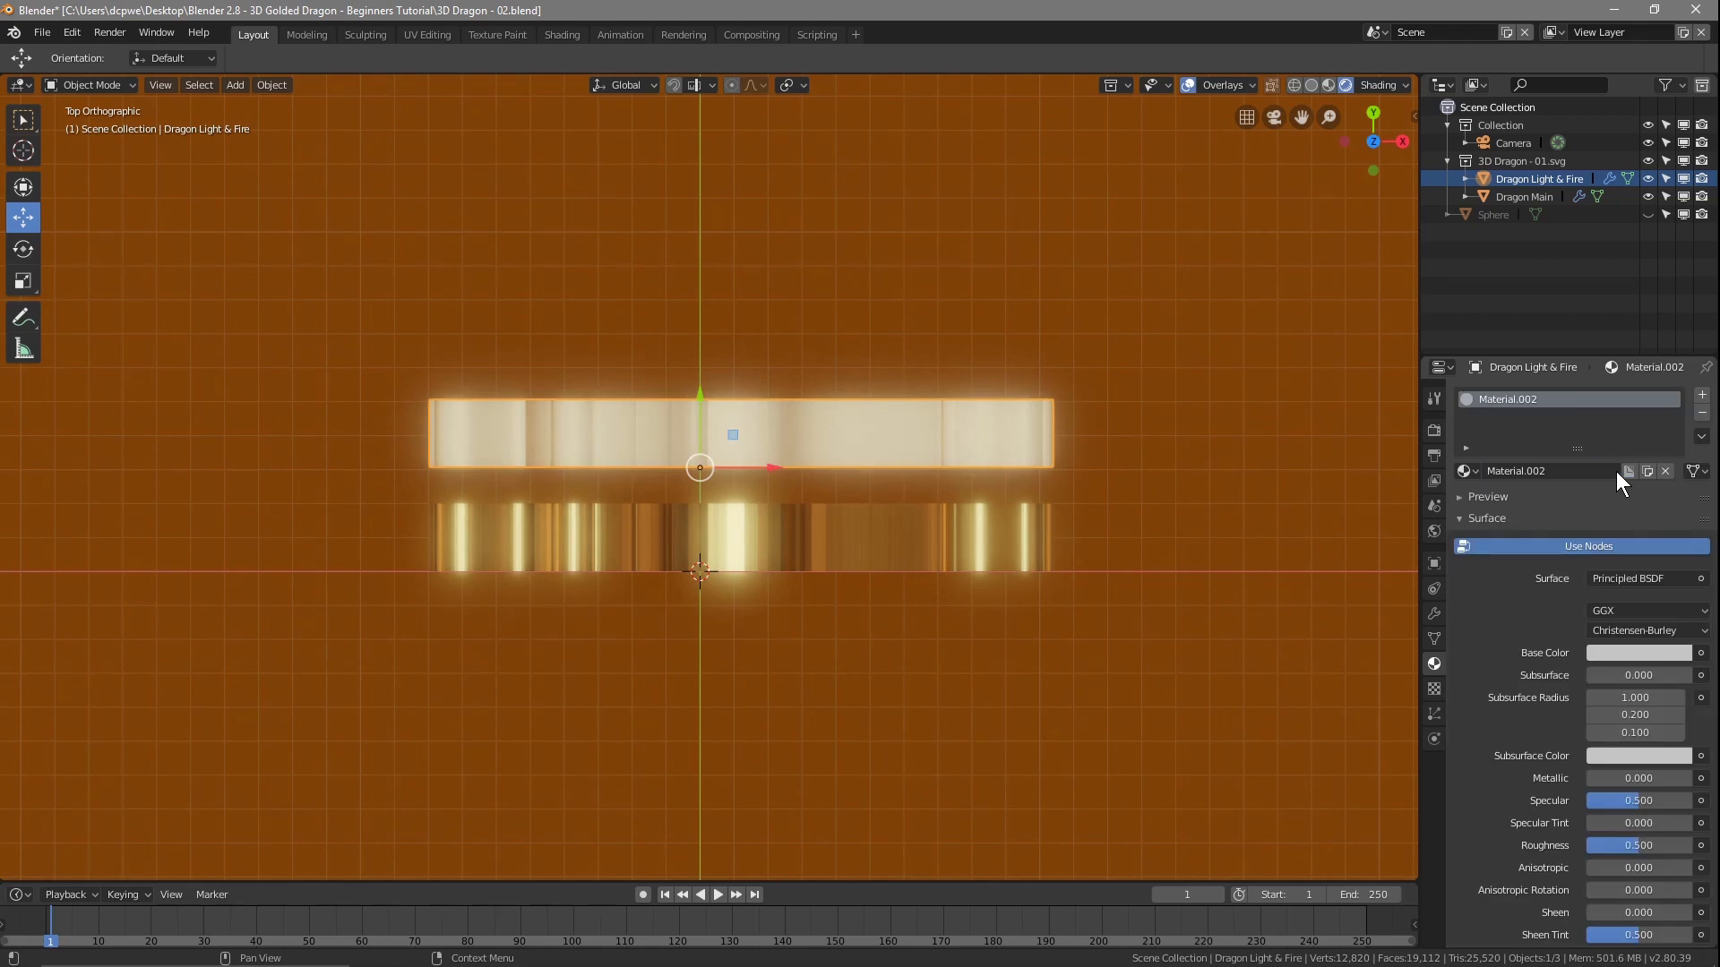
{"action": "left_click", "coordinate": [1636, 578]}
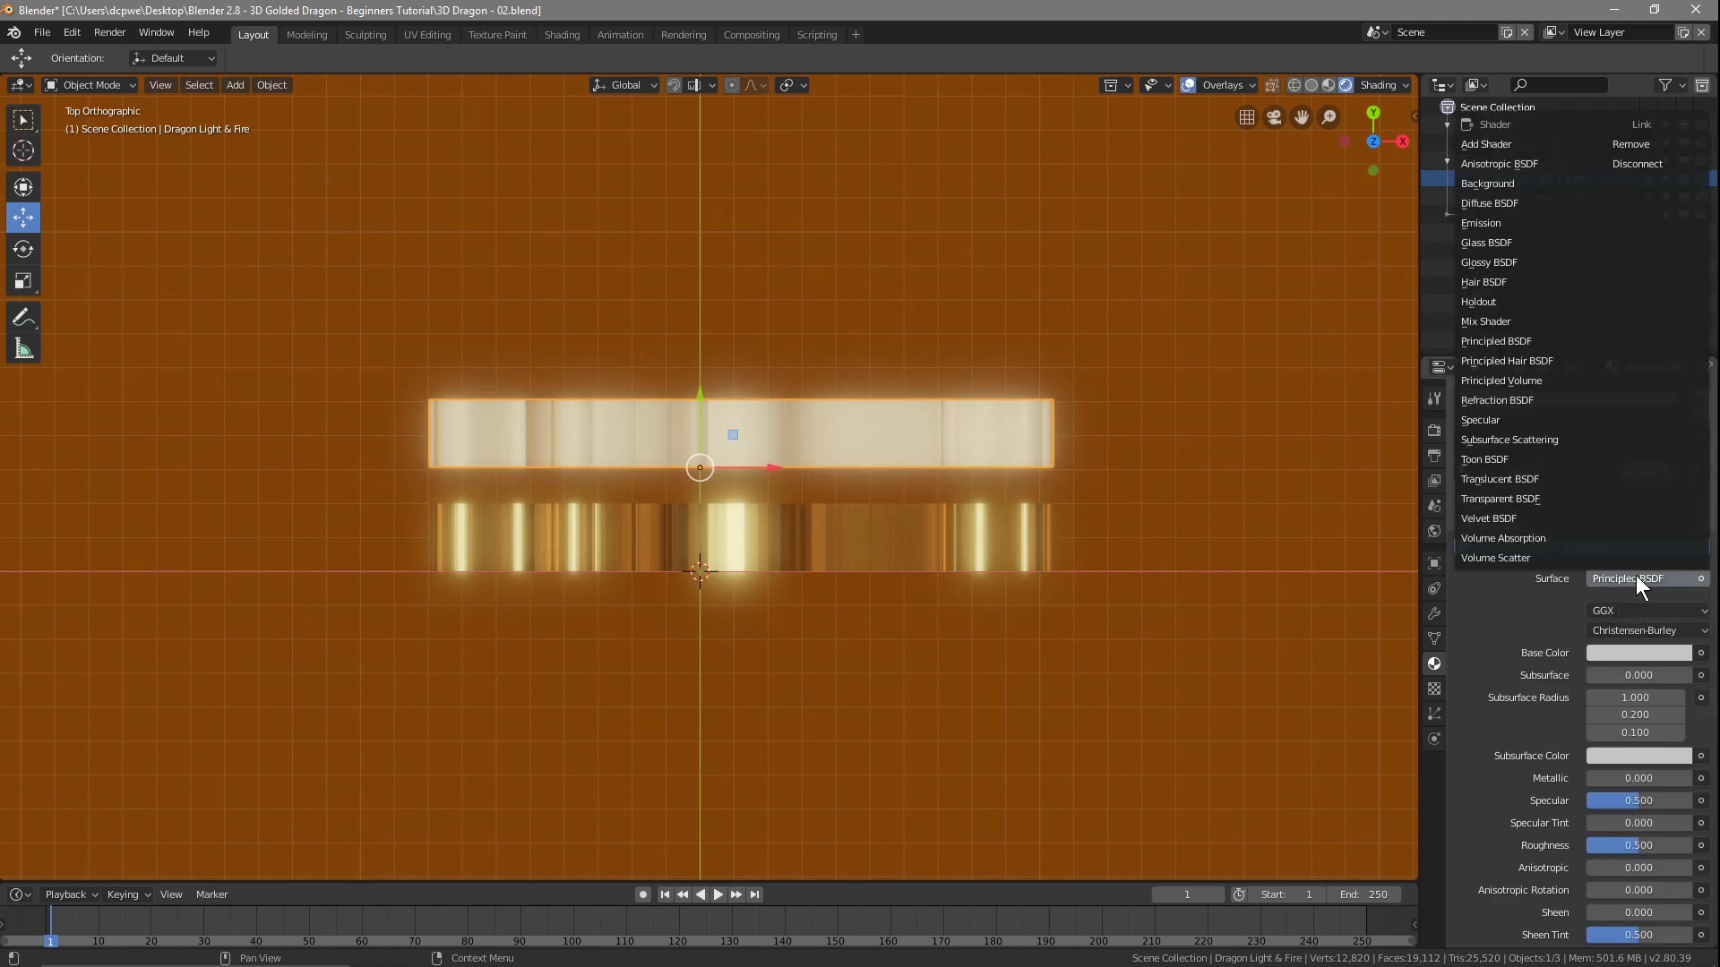
{"action": "left_click", "coordinate": [1503, 224]}
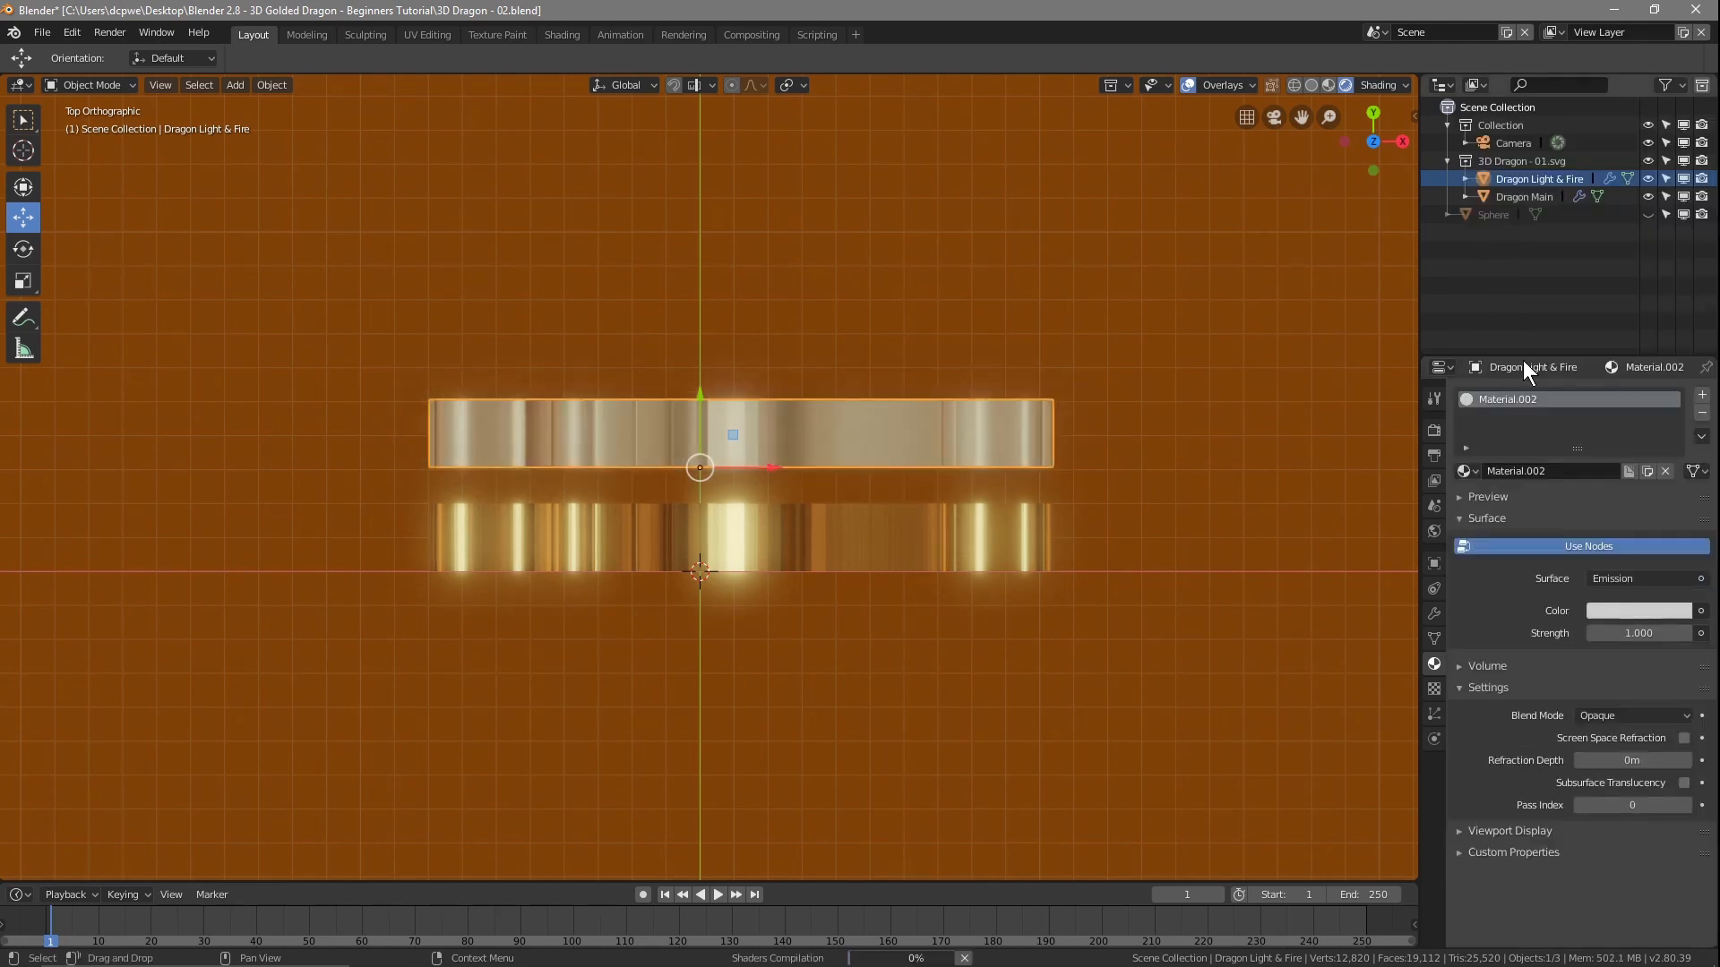
- Set the new material's emission color to red and its strength to 10
{"action": "left_click", "coordinate": [1638, 612]}
{"action": "mouse_move", "coordinate": [1578, 454]}
{"action": "left_mouse_down"}
{"action": "mouse_move", "coordinate": [1653, 455]}
{"action": "mouse_move", "coordinate": [1597, 485]}
{"action": "left_mouse_up"}
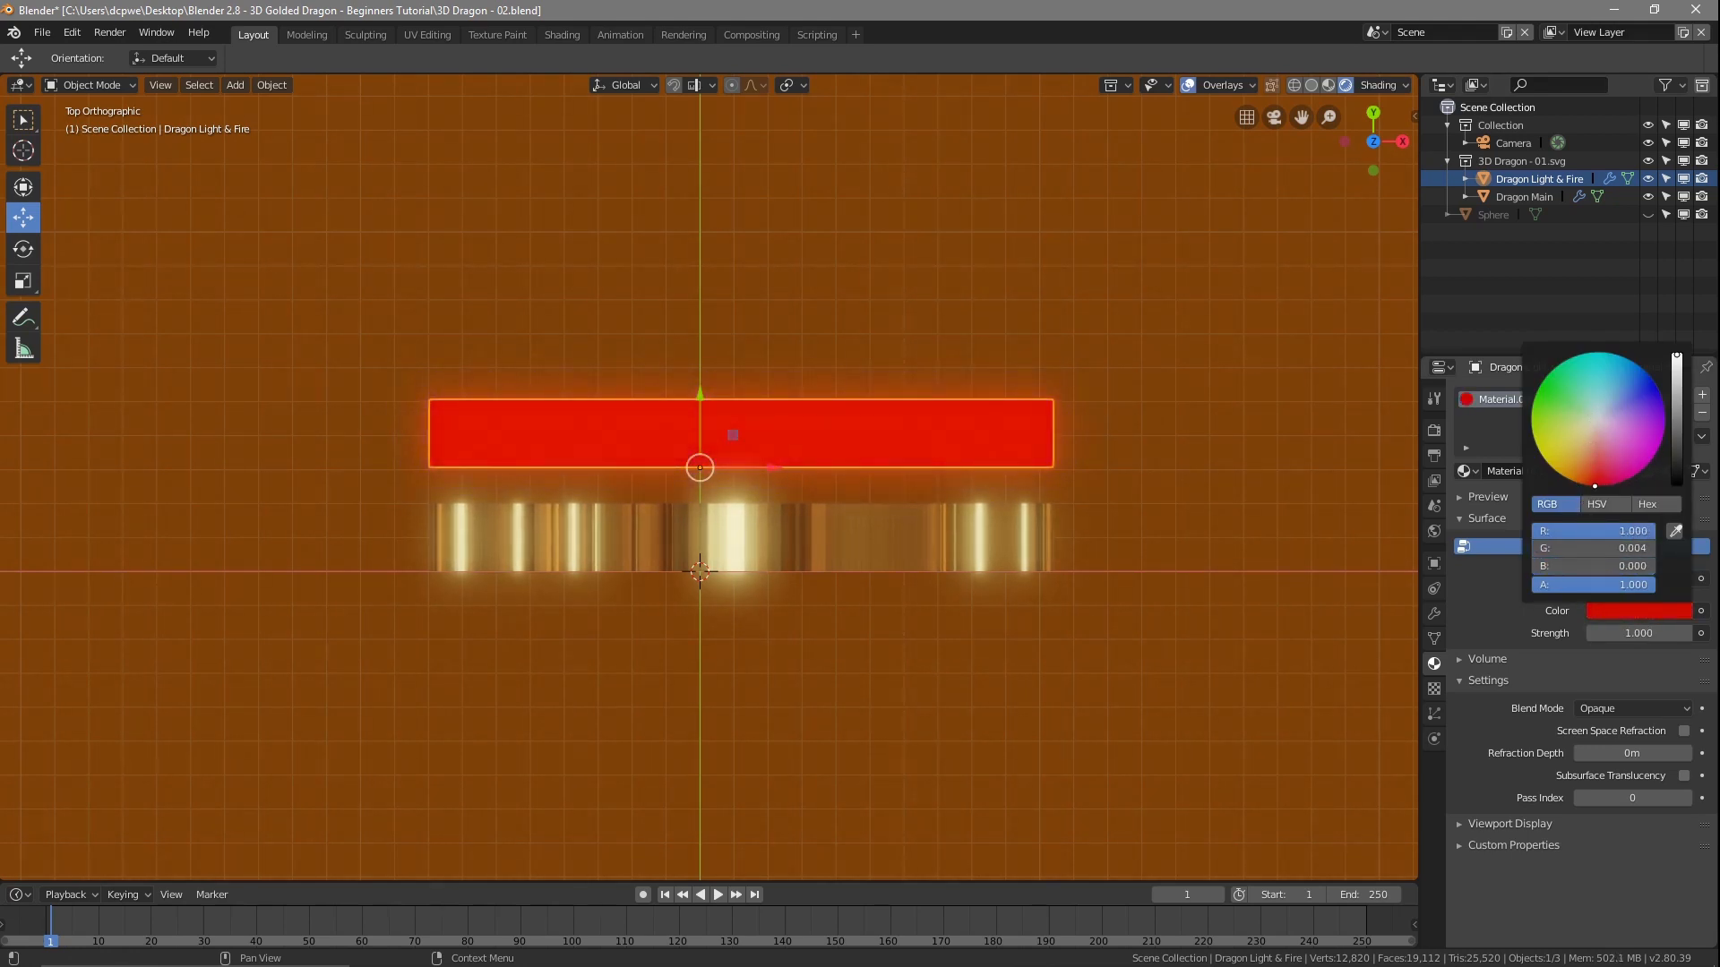
{"action": "left_click_drag", "start_coordinate": [1635, 633], "coordinate": [1595, 632]}
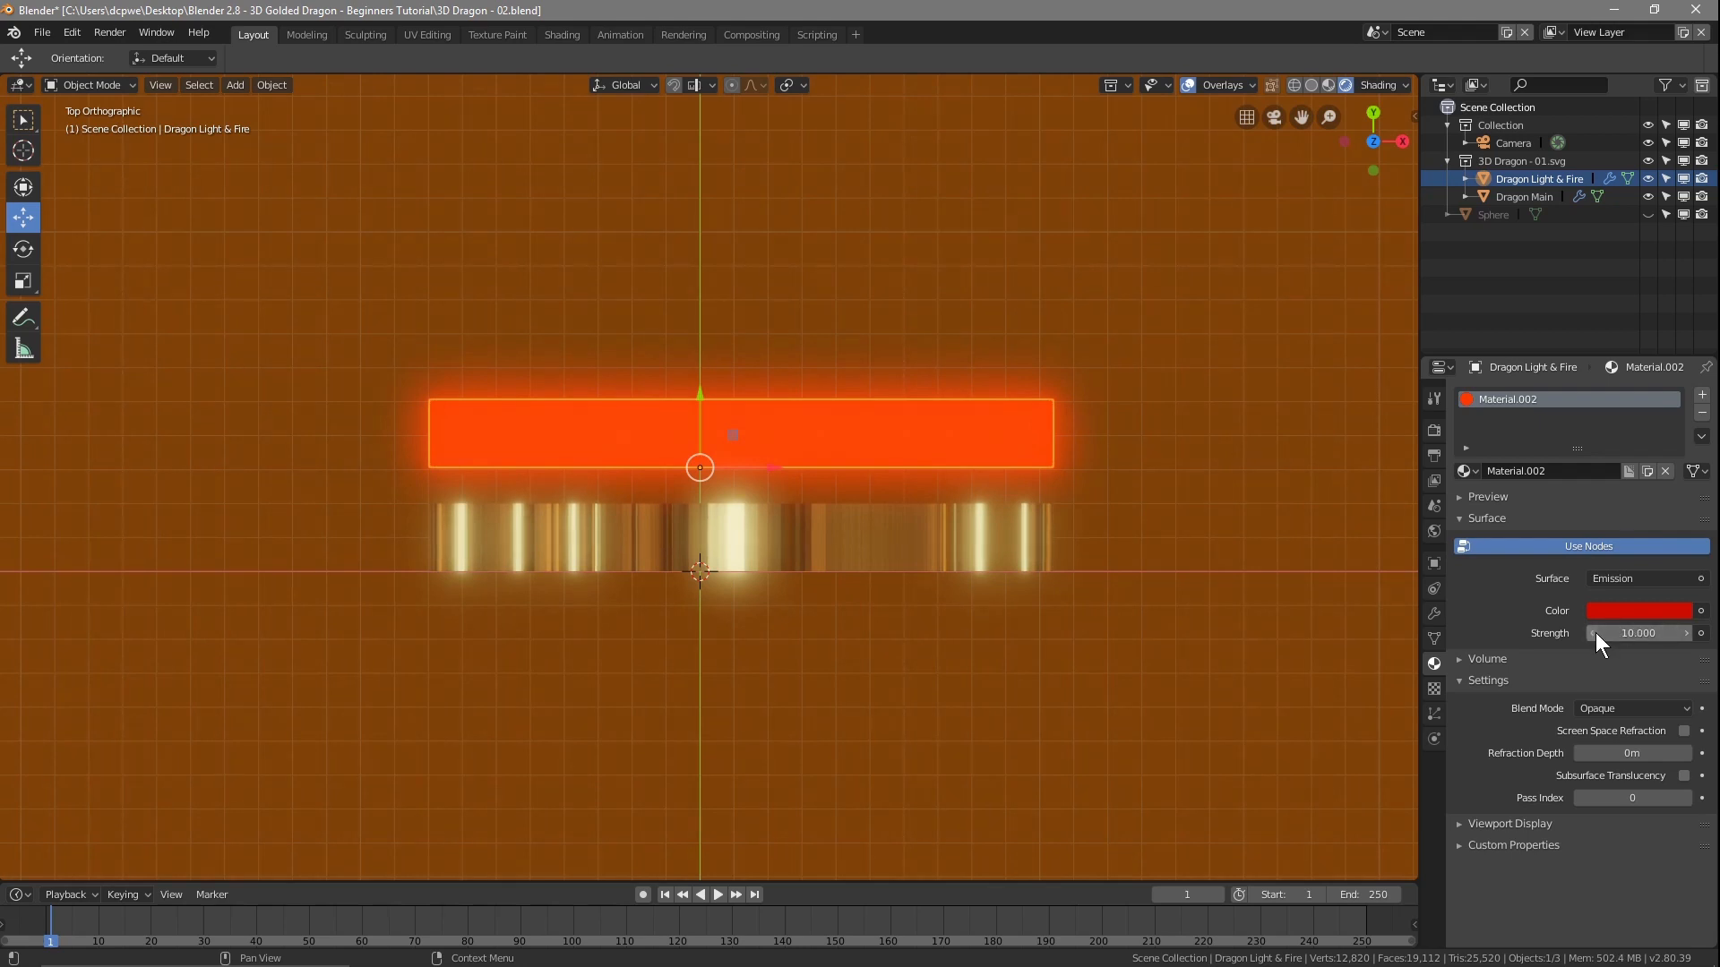
- Reduce the Solidify modifier's thickness on Dragon Light & Fire to 0.02 m
{"action": "left_click", "coordinate": [1434, 615]}
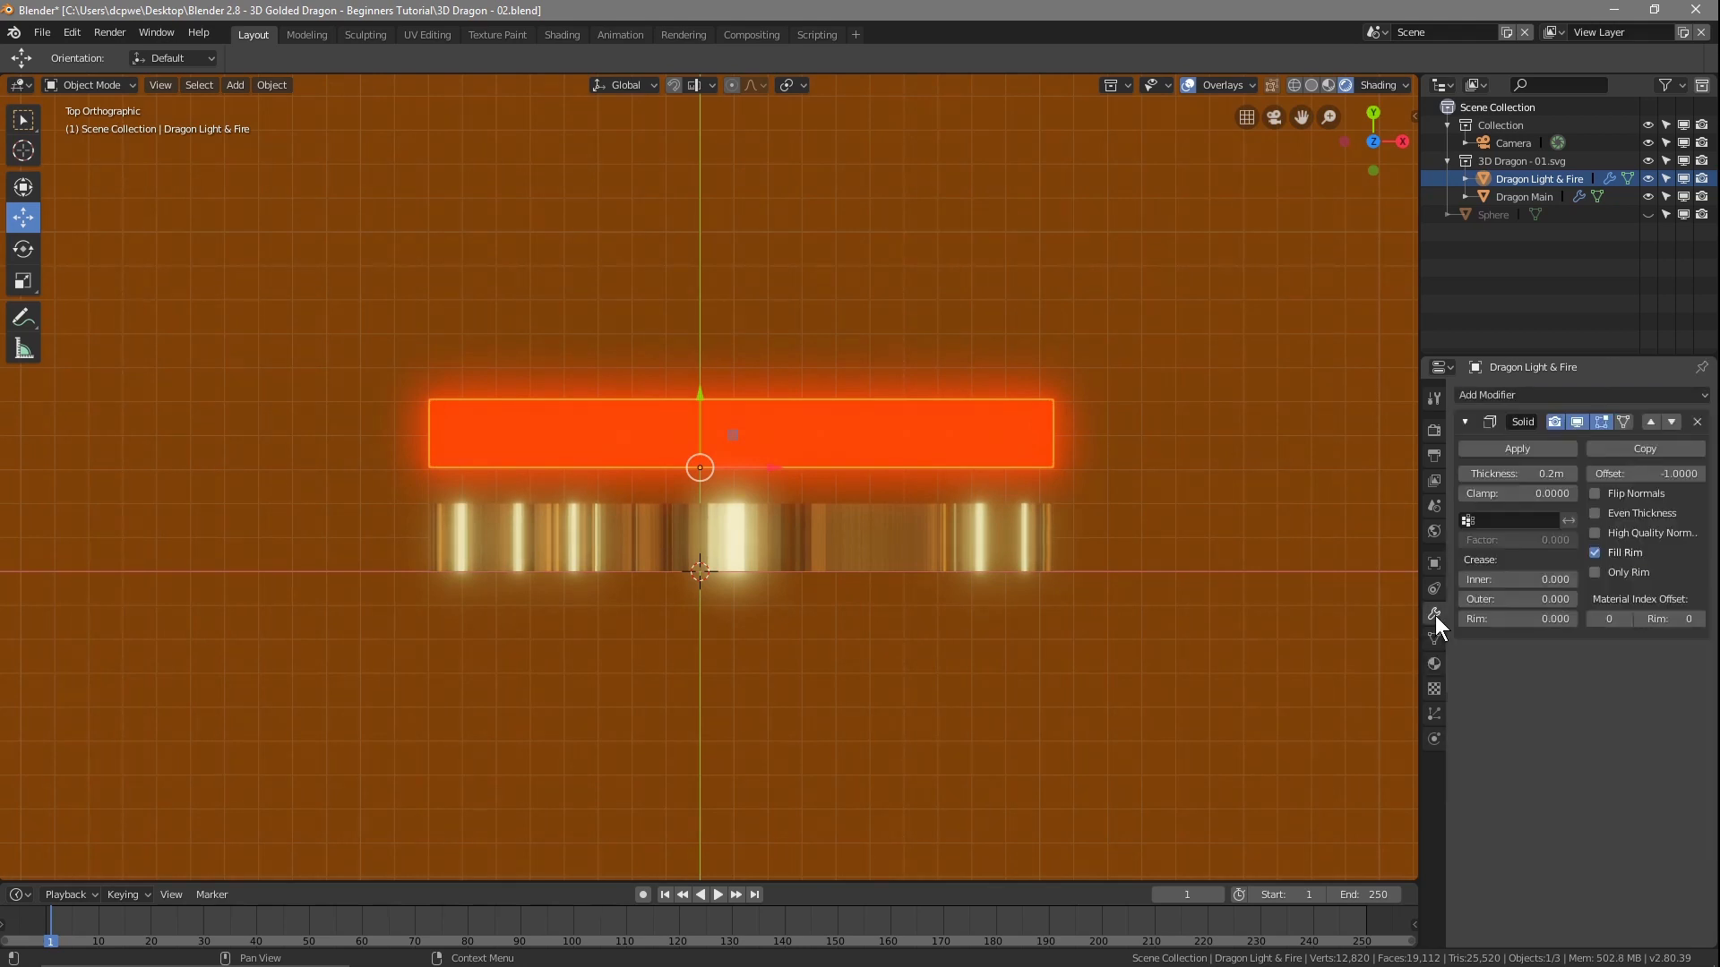
{"action": "scroll", "coordinate": [1469, 473], "scroll_direction": "down", "scroll_amount": 8, "text": "ctrl"}
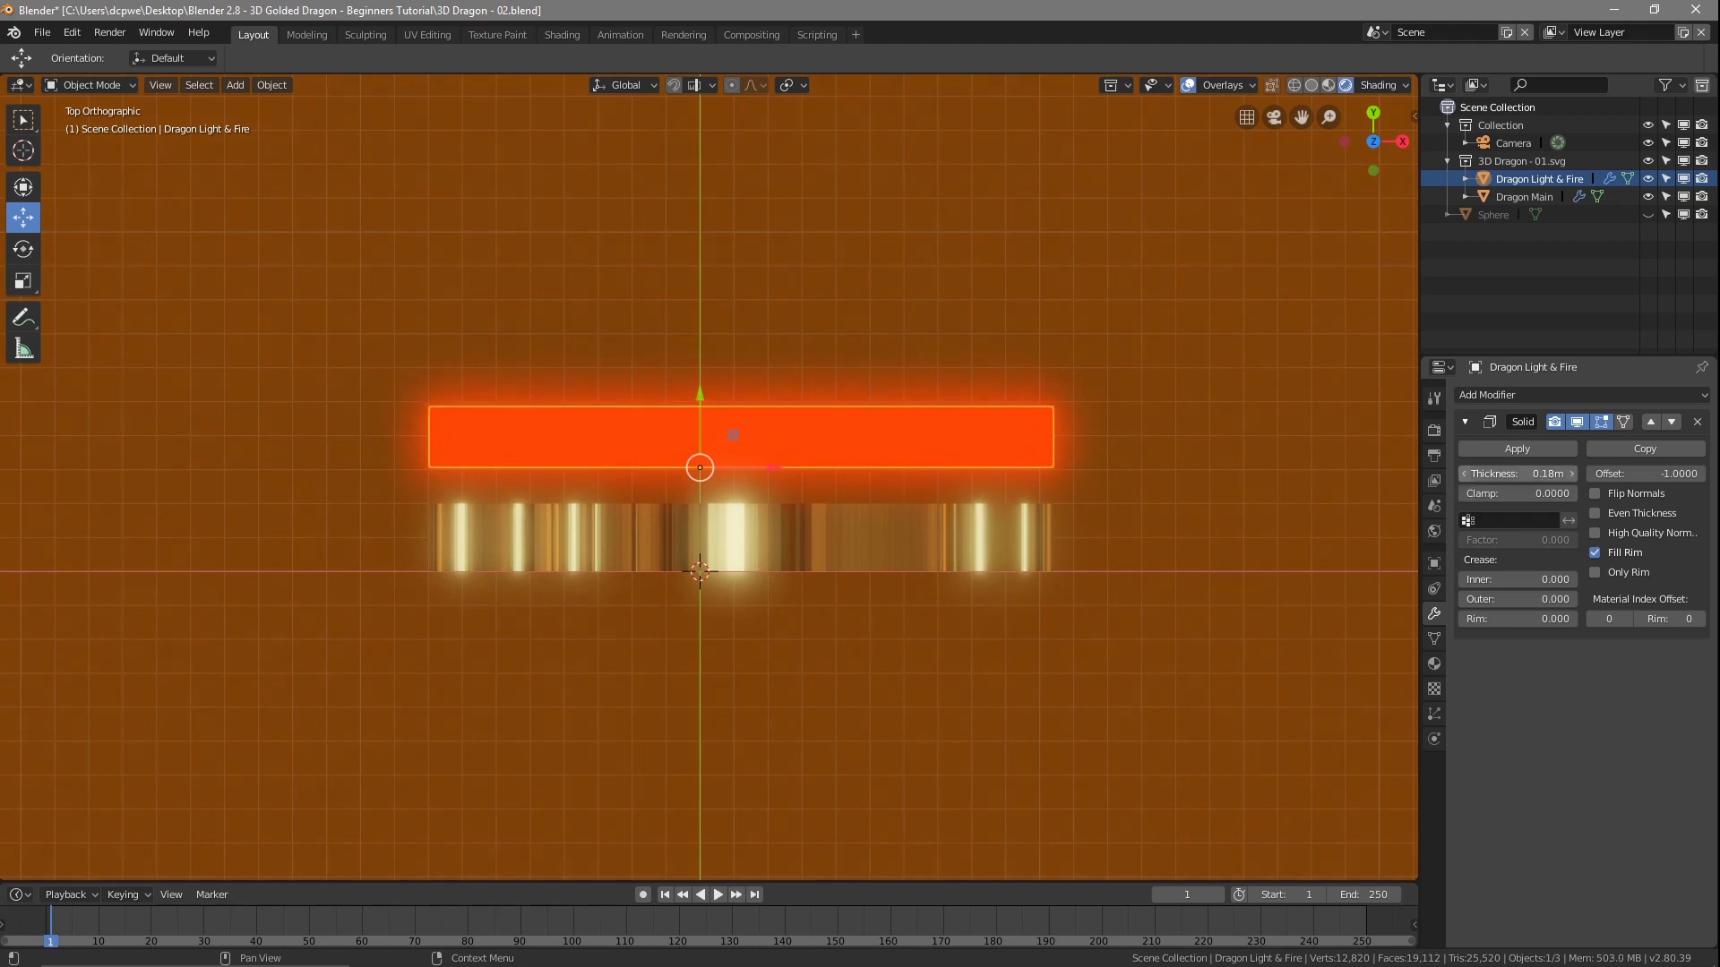
{"action": "scroll", "coordinate": [1469, 473], "scroll_direction": "down", "scroll_amount": 9, "text": "ctrl"}
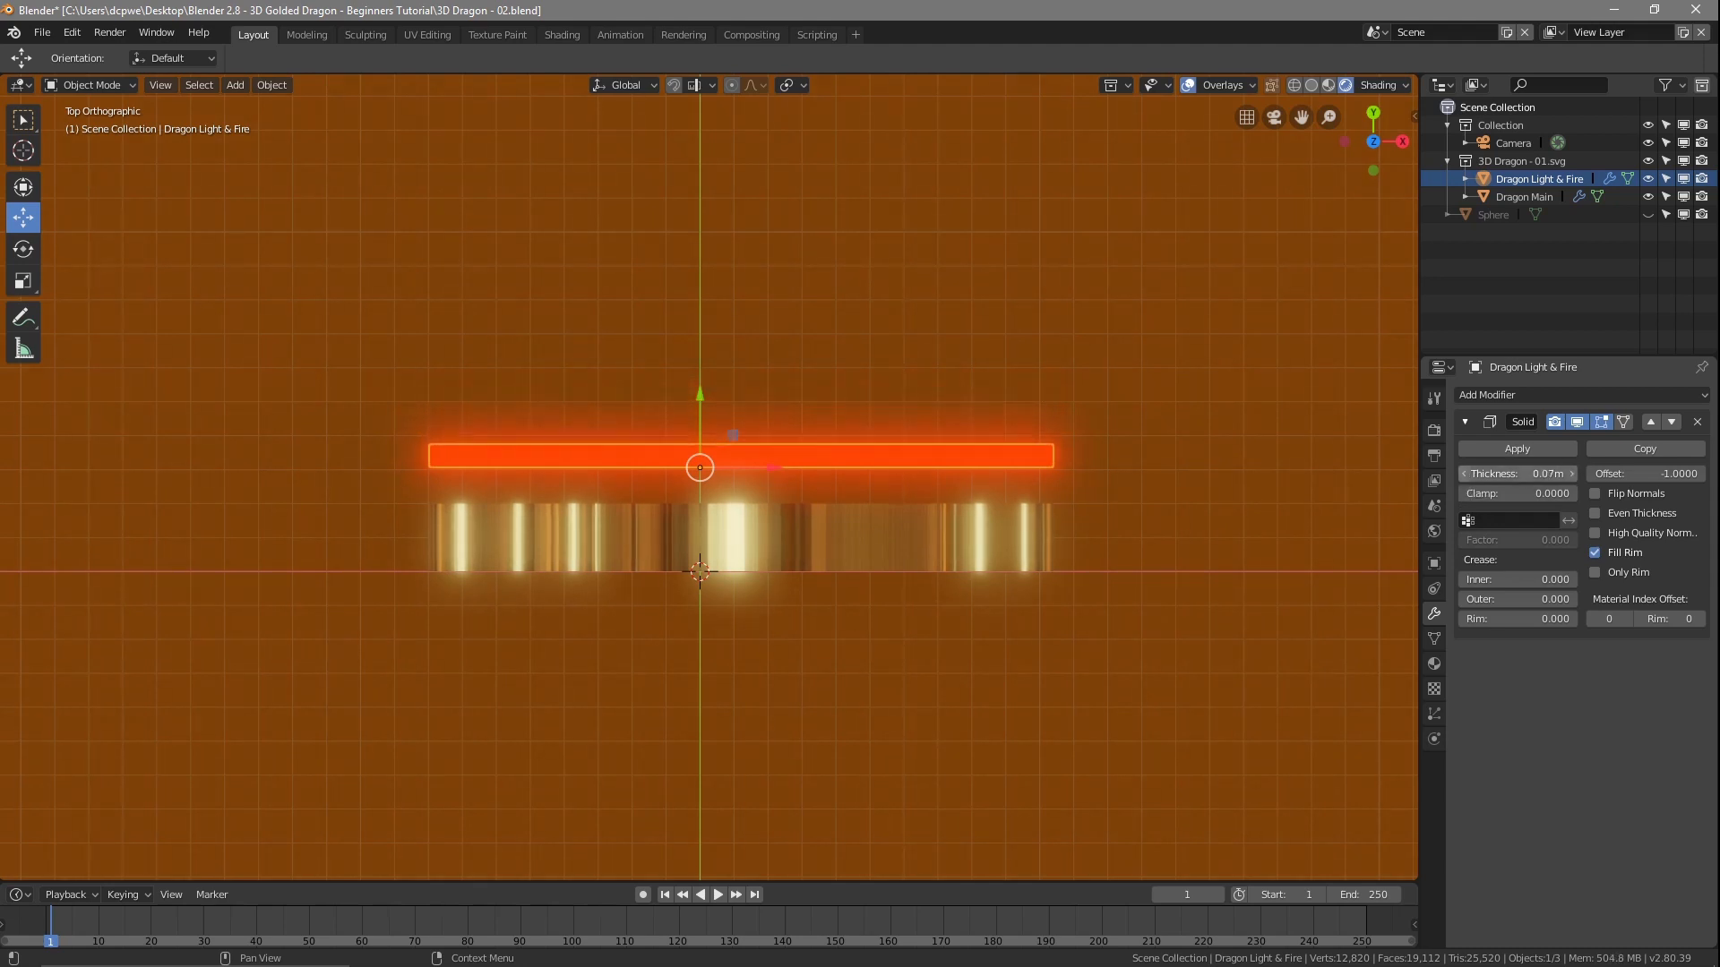
{"action": "scroll", "coordinate": [1469, 473], "scroll_direction": "down", "scroll_amount": 1, "text": "ctrl"}
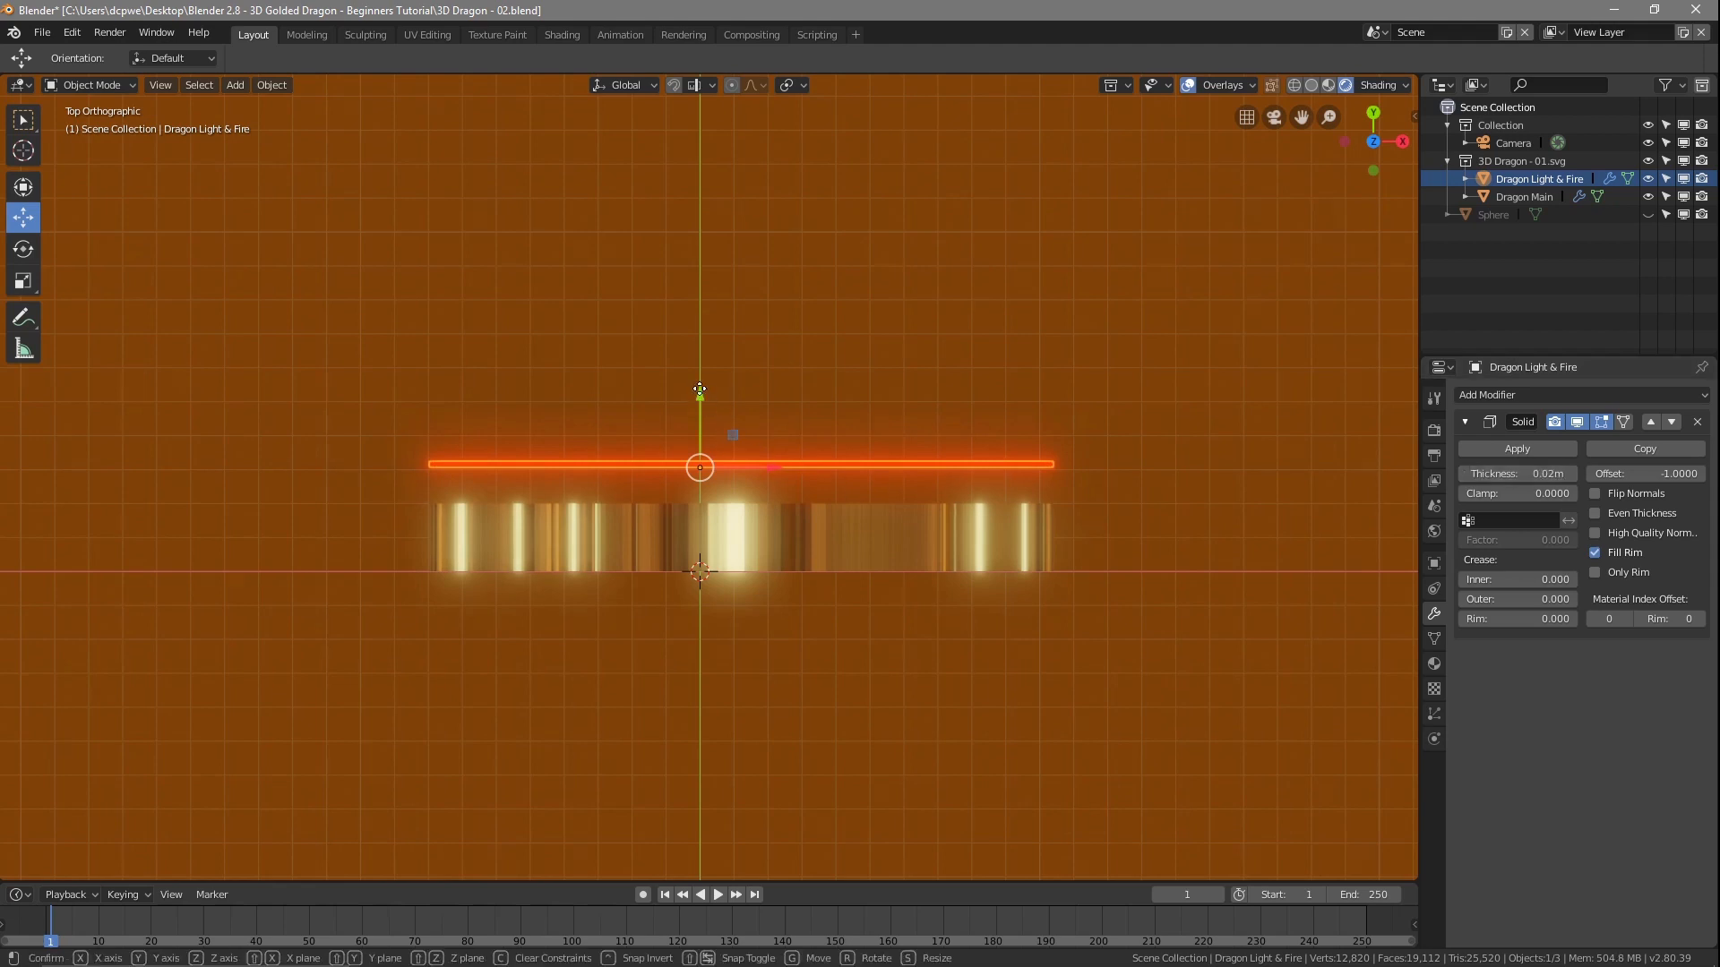
- Move Dragon Light & Fire about 0.22 m back along the Y axis, into the middle of the main dragon's thickness
{"action": "key", "text": "g"}
{"action": "key", "text": "y"}
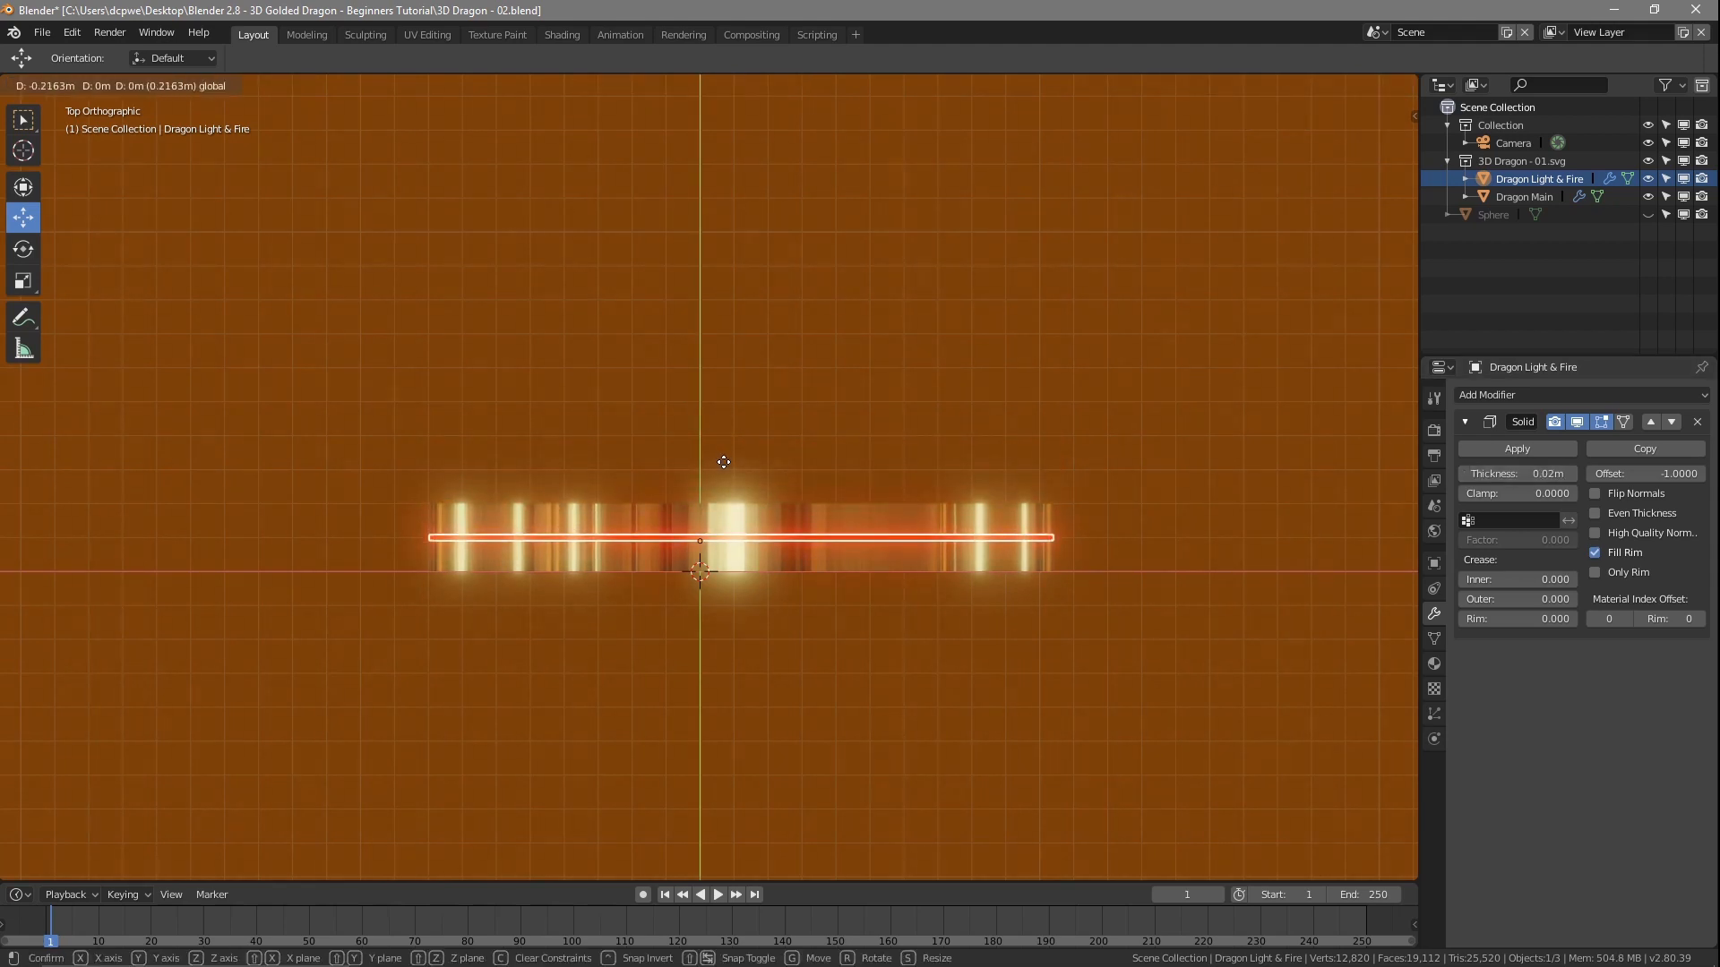
{"action": "left_click", "coordinate": [724, 462]}
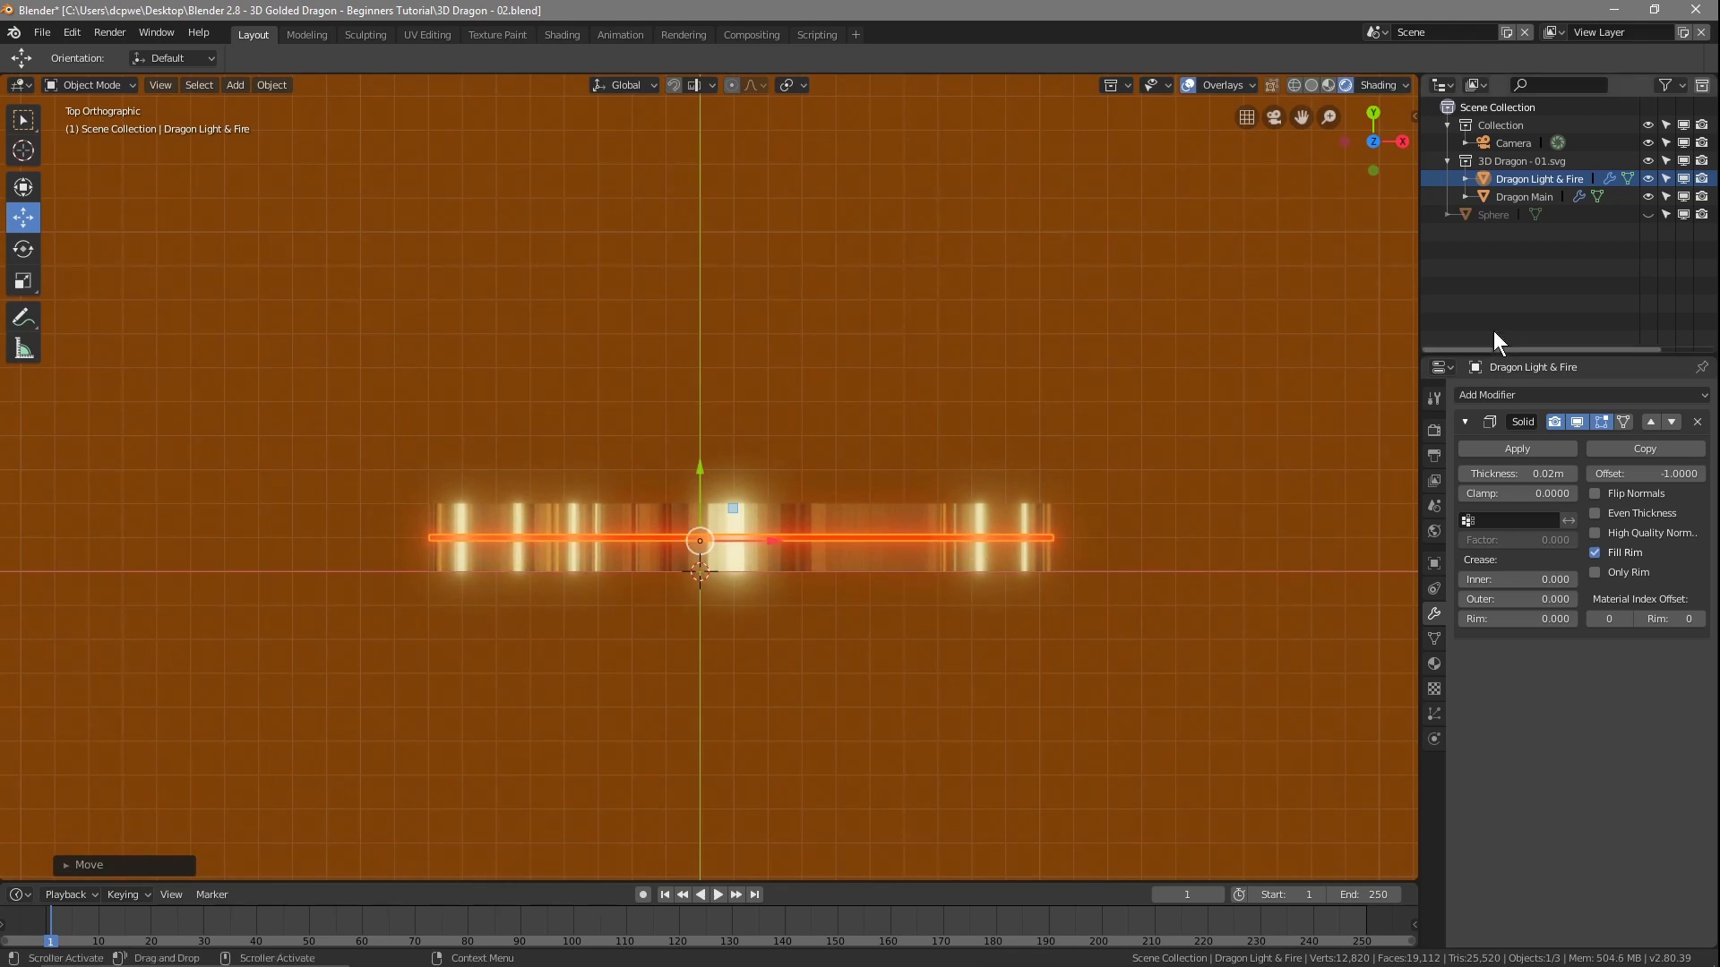
- Unhide the sphere and make a test render of the scene through the camera, closing the render window when finished
{"action": "left_click", "coordinate": [1647, 214]}
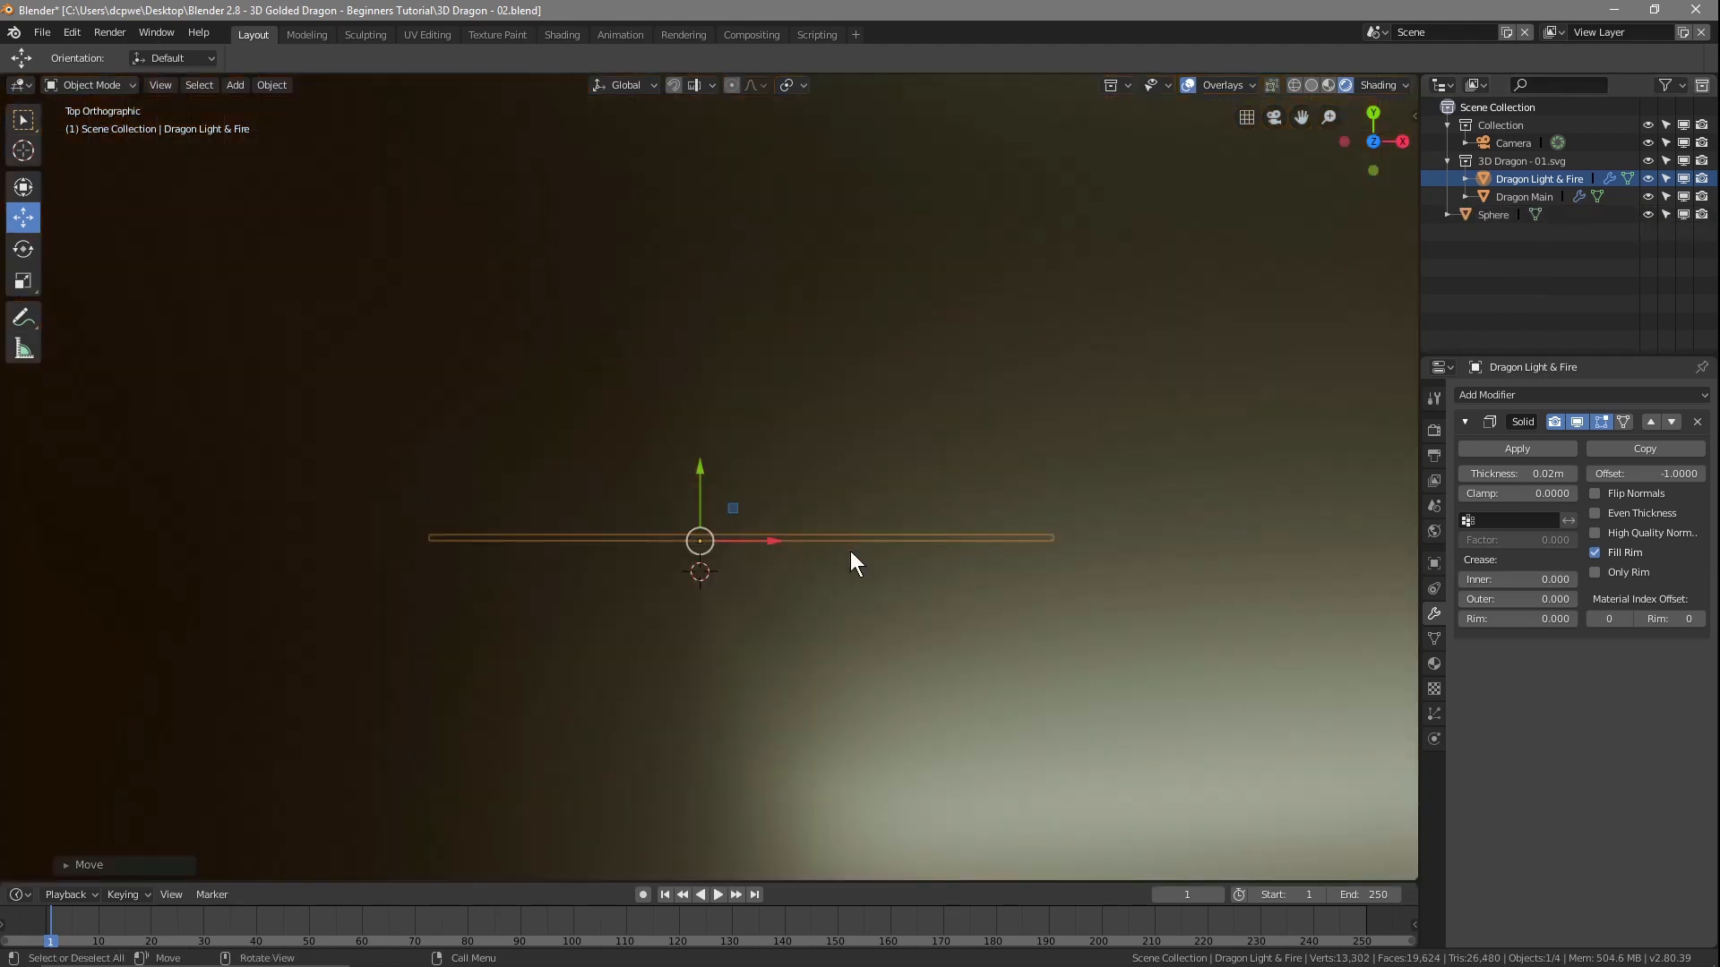
{"action": "key", "text": "KP_0"}
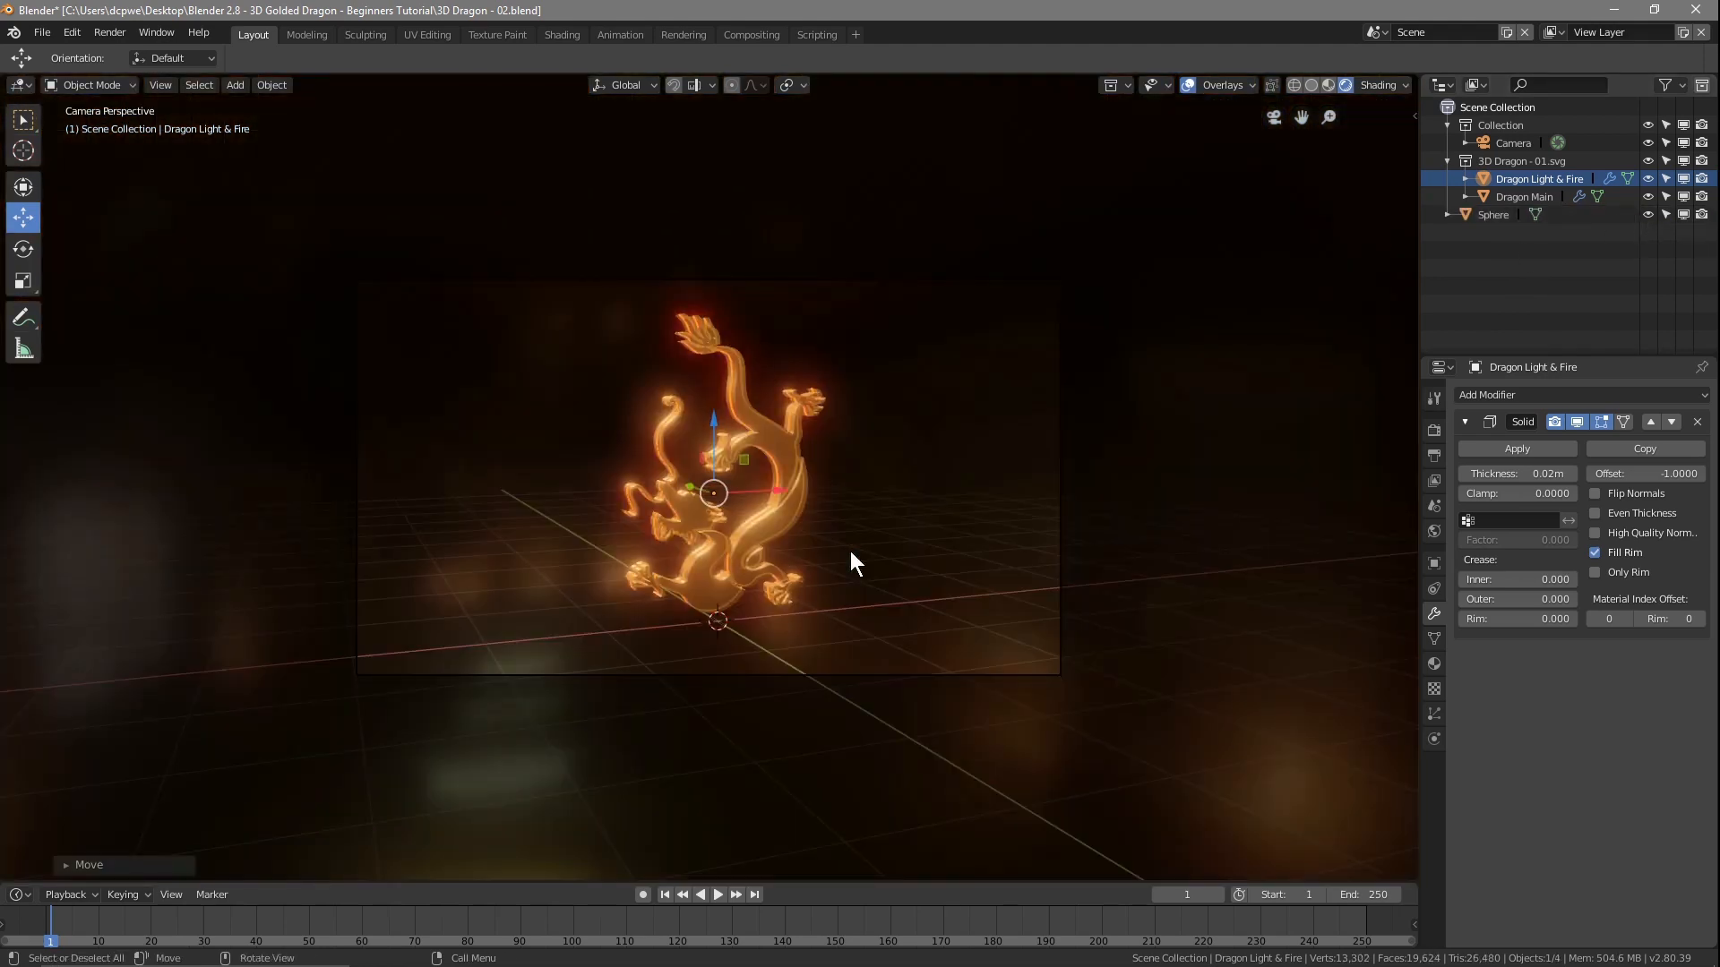
{"action": "scroll", "coordinate": [722, 513], "scroll_direction": "up", "scroll_amount": 4}
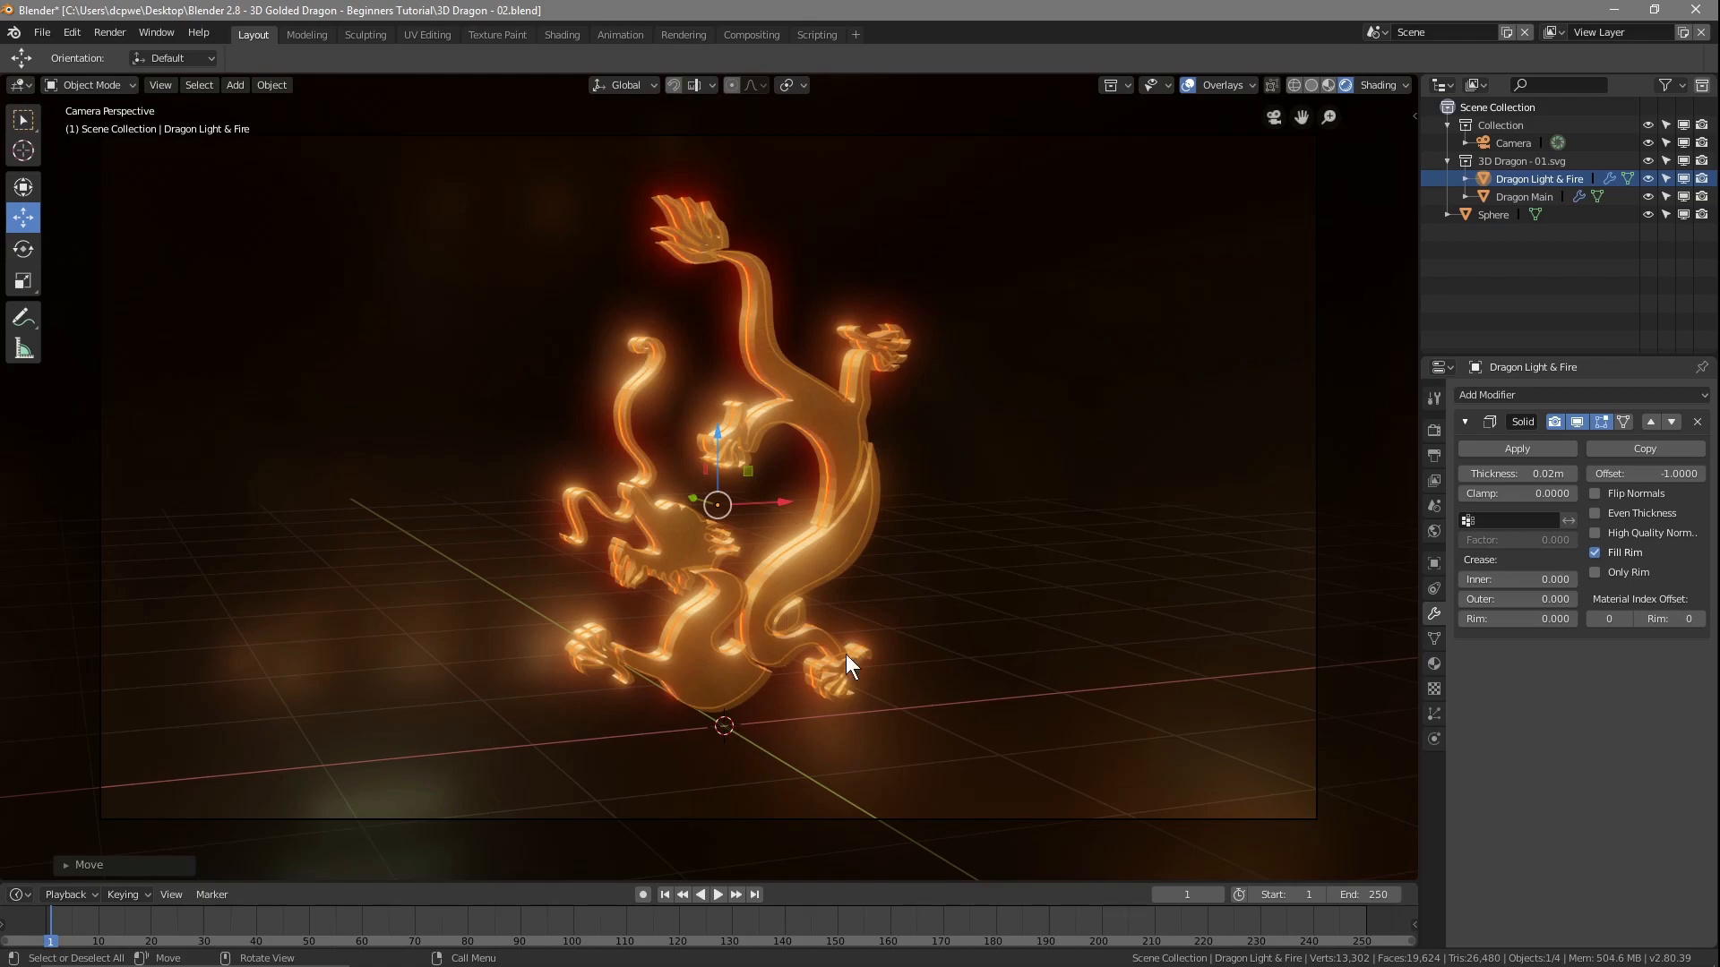
{"action": "key", "text": "F12"}
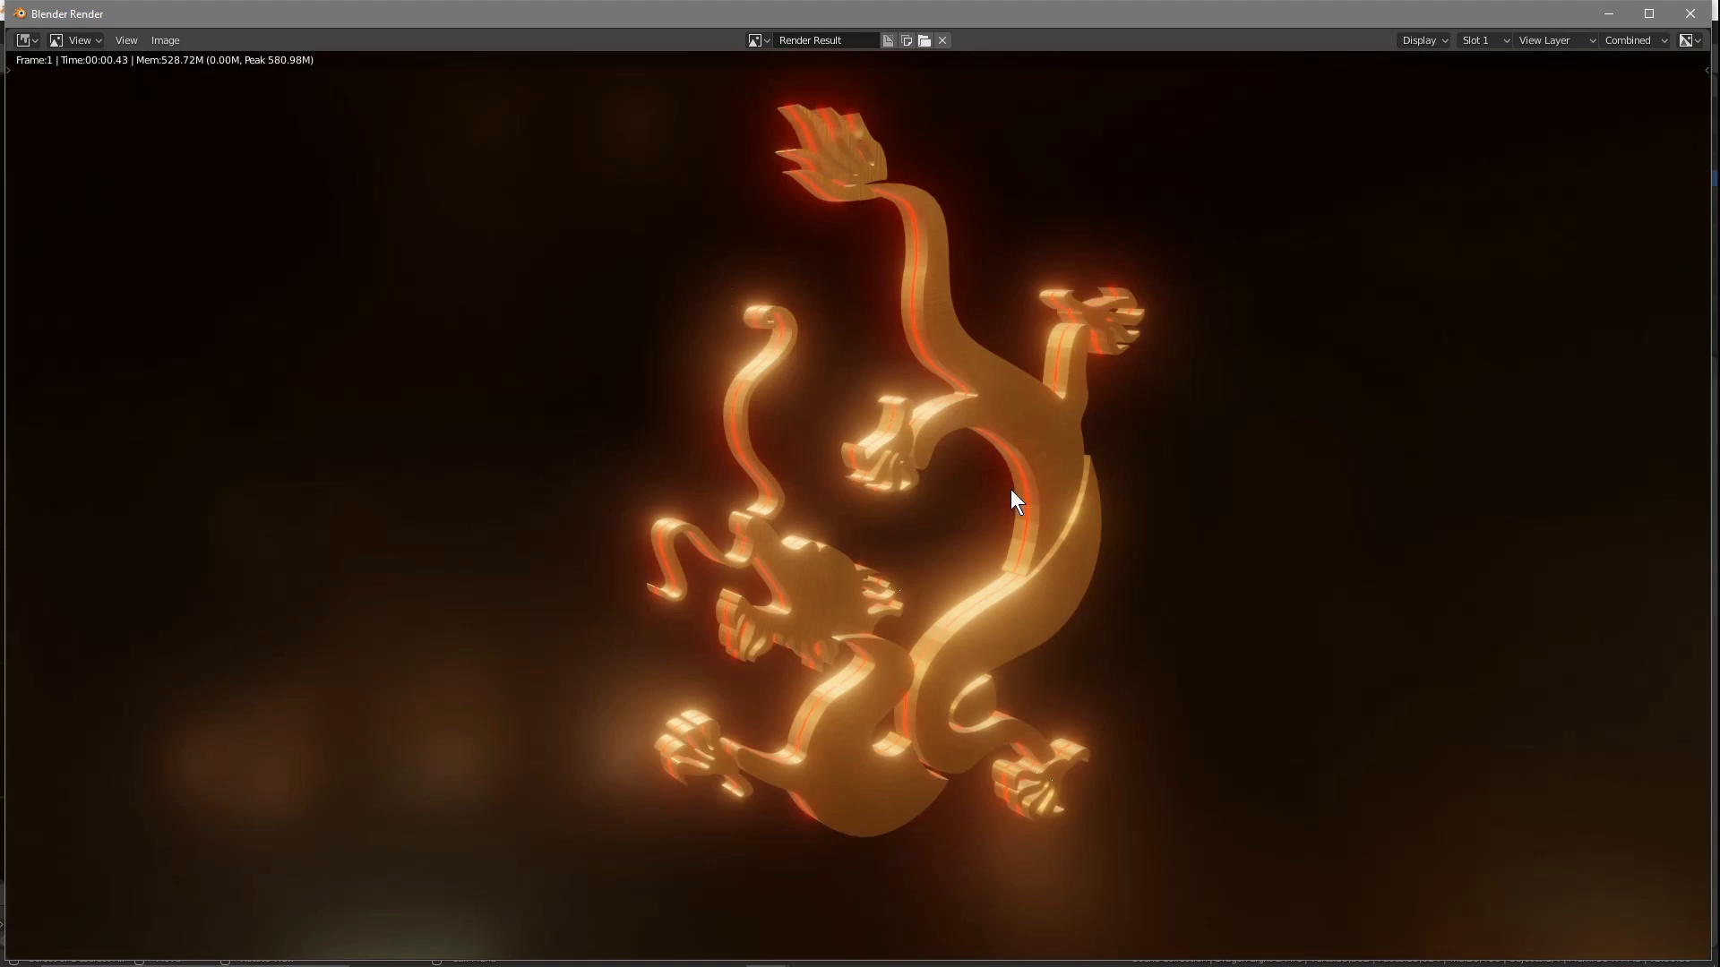
{"action": "left_click", "coordinate": [1690, 14]}
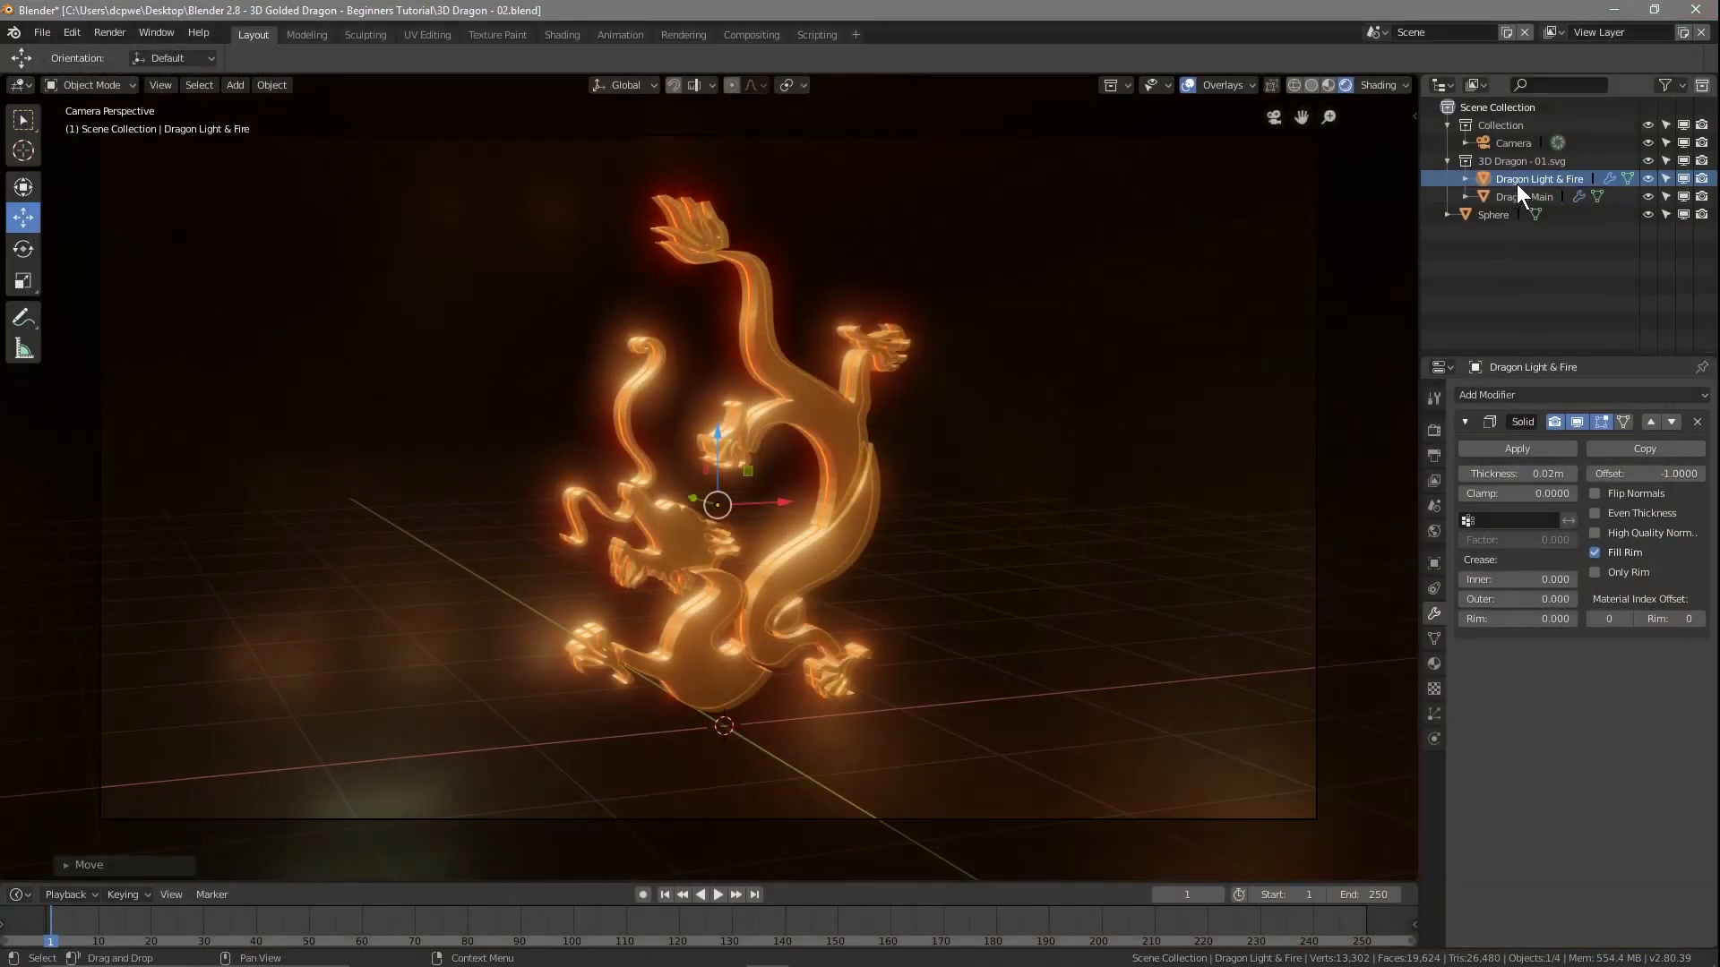
- Try other emission colors on the Dragon Light & Fire material, including yellow and orange-red, and settle on red
{"action": "left_click", "coordinate": [1435, 664]}
{"action": "left_click", "coordinate": [1625, 611]}
{"action": "mouse_move", "coordinate": [1626, 469]}
{"action": "left_mouse_down"}
{"action": "mouse_move", "coordinate": [1659, 431]}
{"action": "mouse_move", "coordinate": [1646, 392]}
{"action": "mouse_move", "coordinate": [1601, 358]}
{"action": "mouse_move", "coordinate": [1548, 372]}
{"action": "mouse_move", "coordinate": [1533, 435]}
{"action": "mouse_move", "coordinate": [1597, 486]}
{"action": "left_mouse_up"}
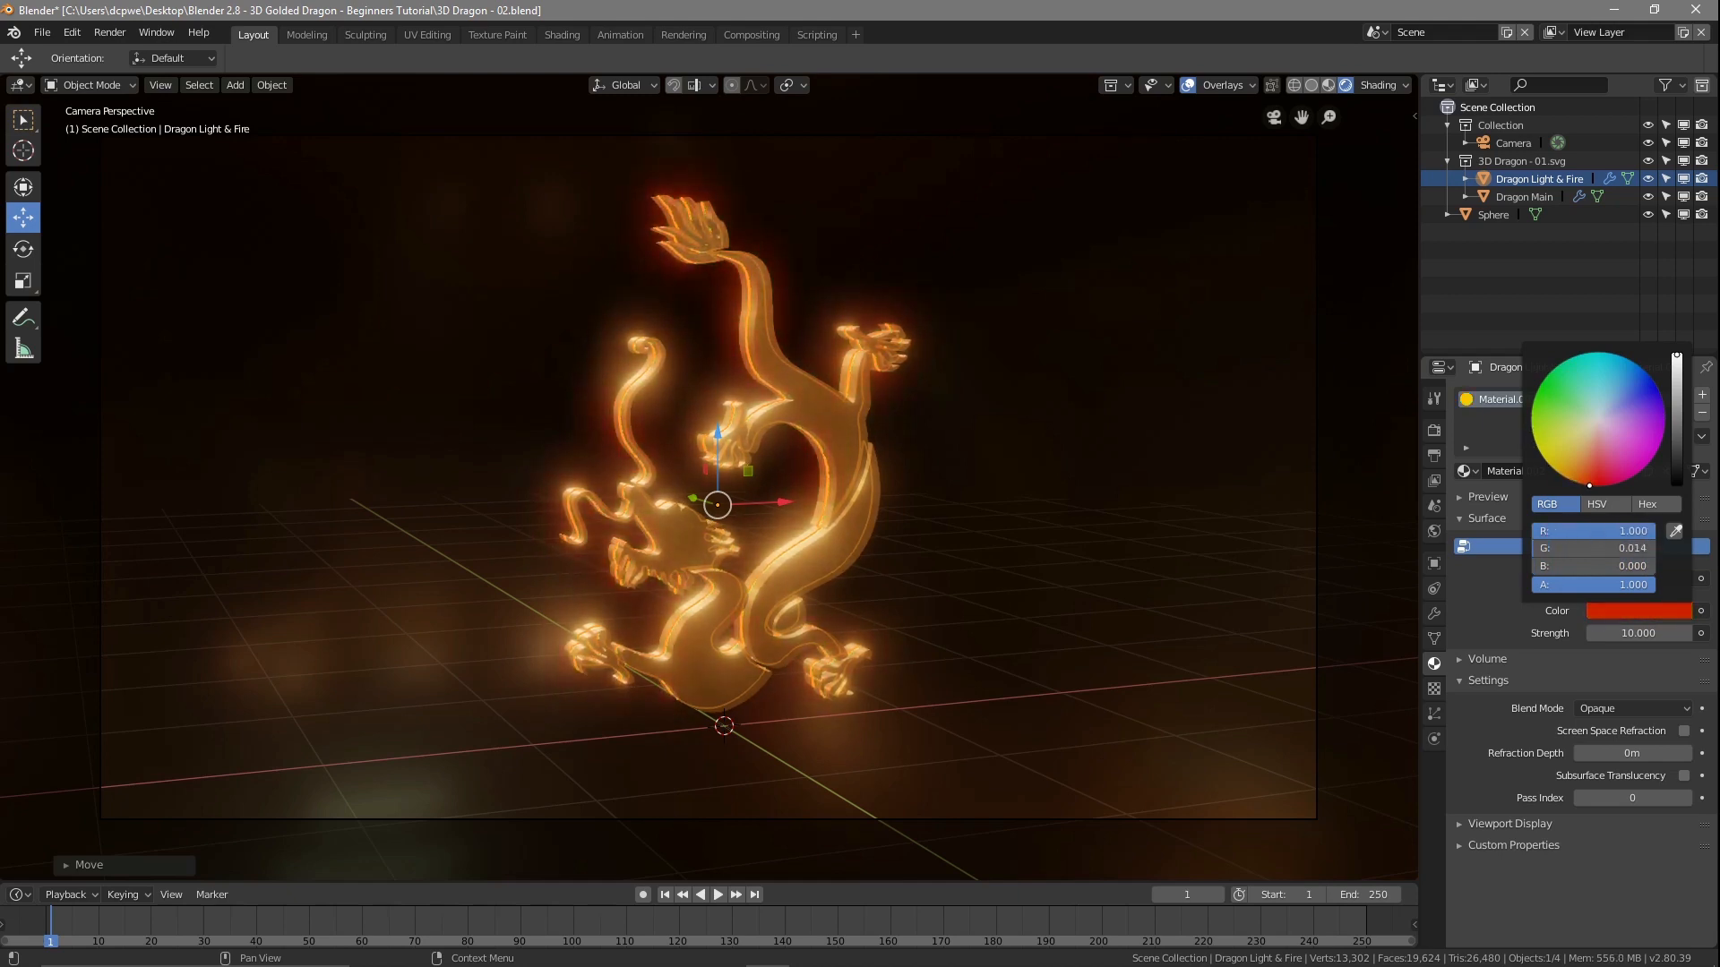
{"action": "mouse_move", "coordinate": [1597, 486]}
{"action": "left_mouse_down"}
{"action": "mouse_move", "coordinate": [1658, 450]}
{"action": "mouse_move", "coordinate": [1643, 368]}
{"action": "mouse_move", "coordinate": [1661, 443]}
{"action": "mouse_move", "coordinate": [1600, 486]}
{"action": "left_mouse_up"}
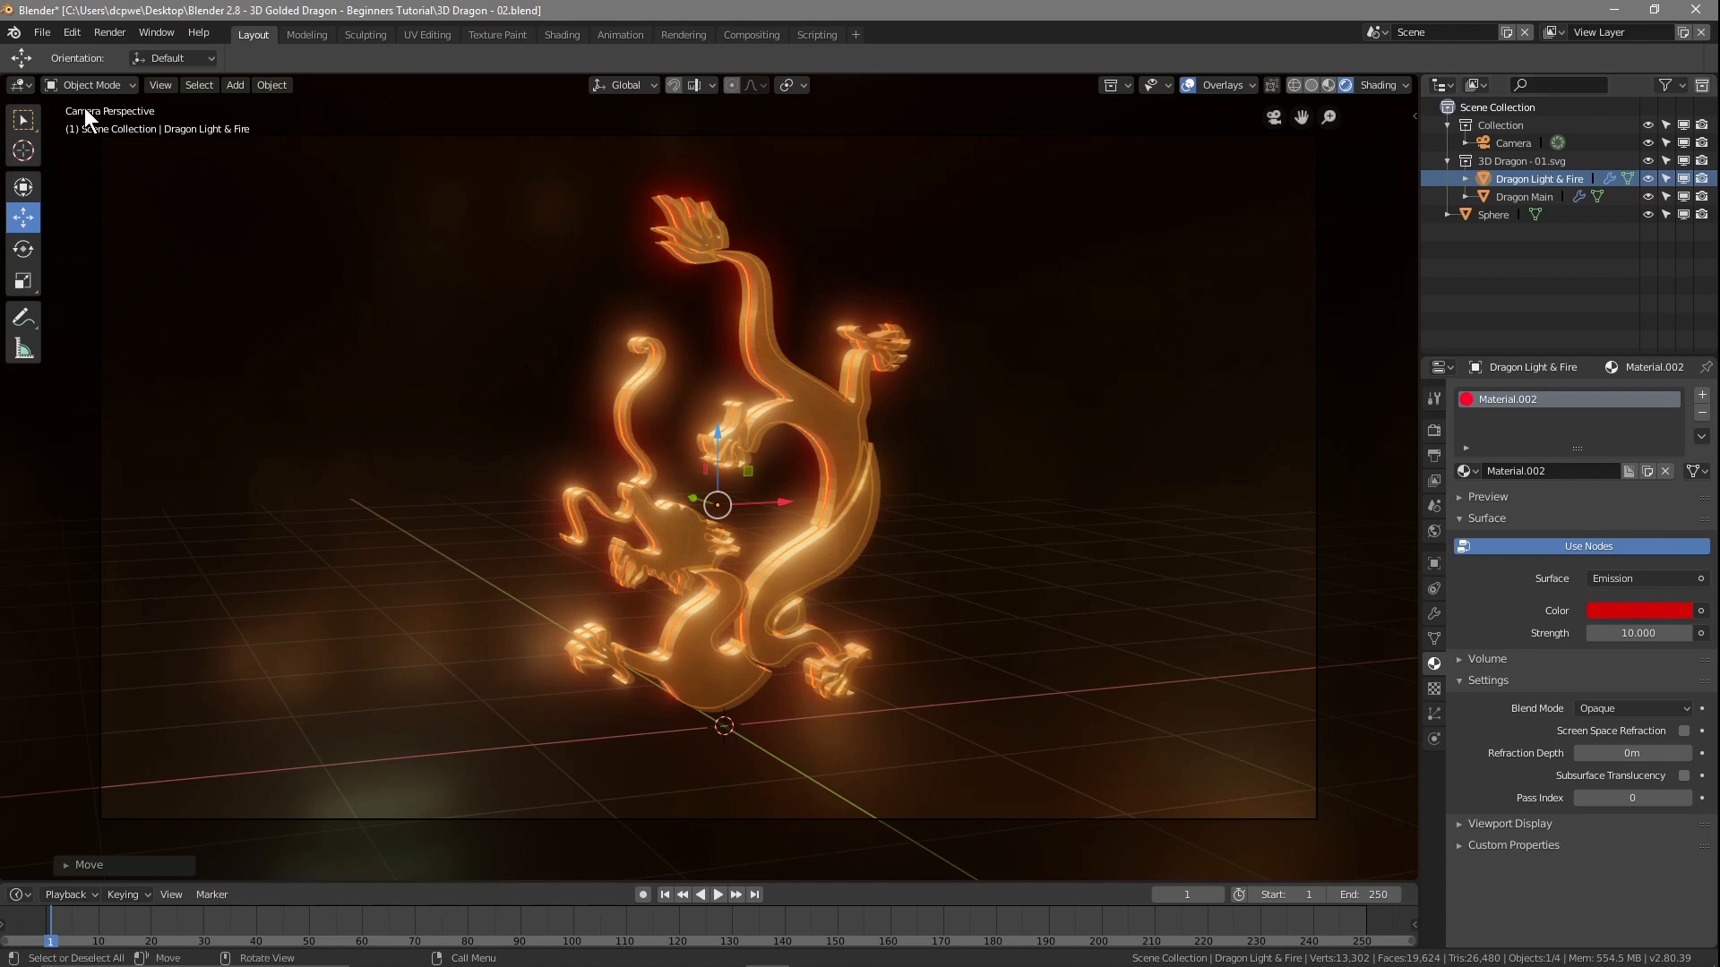
- Save the current file, and save a new version of it as "3D Dragon - 03.blend"
{"action": "left_click", "coordinate": [49, 33]}
{"action": "left_click", "coordinate": [55, 169]}
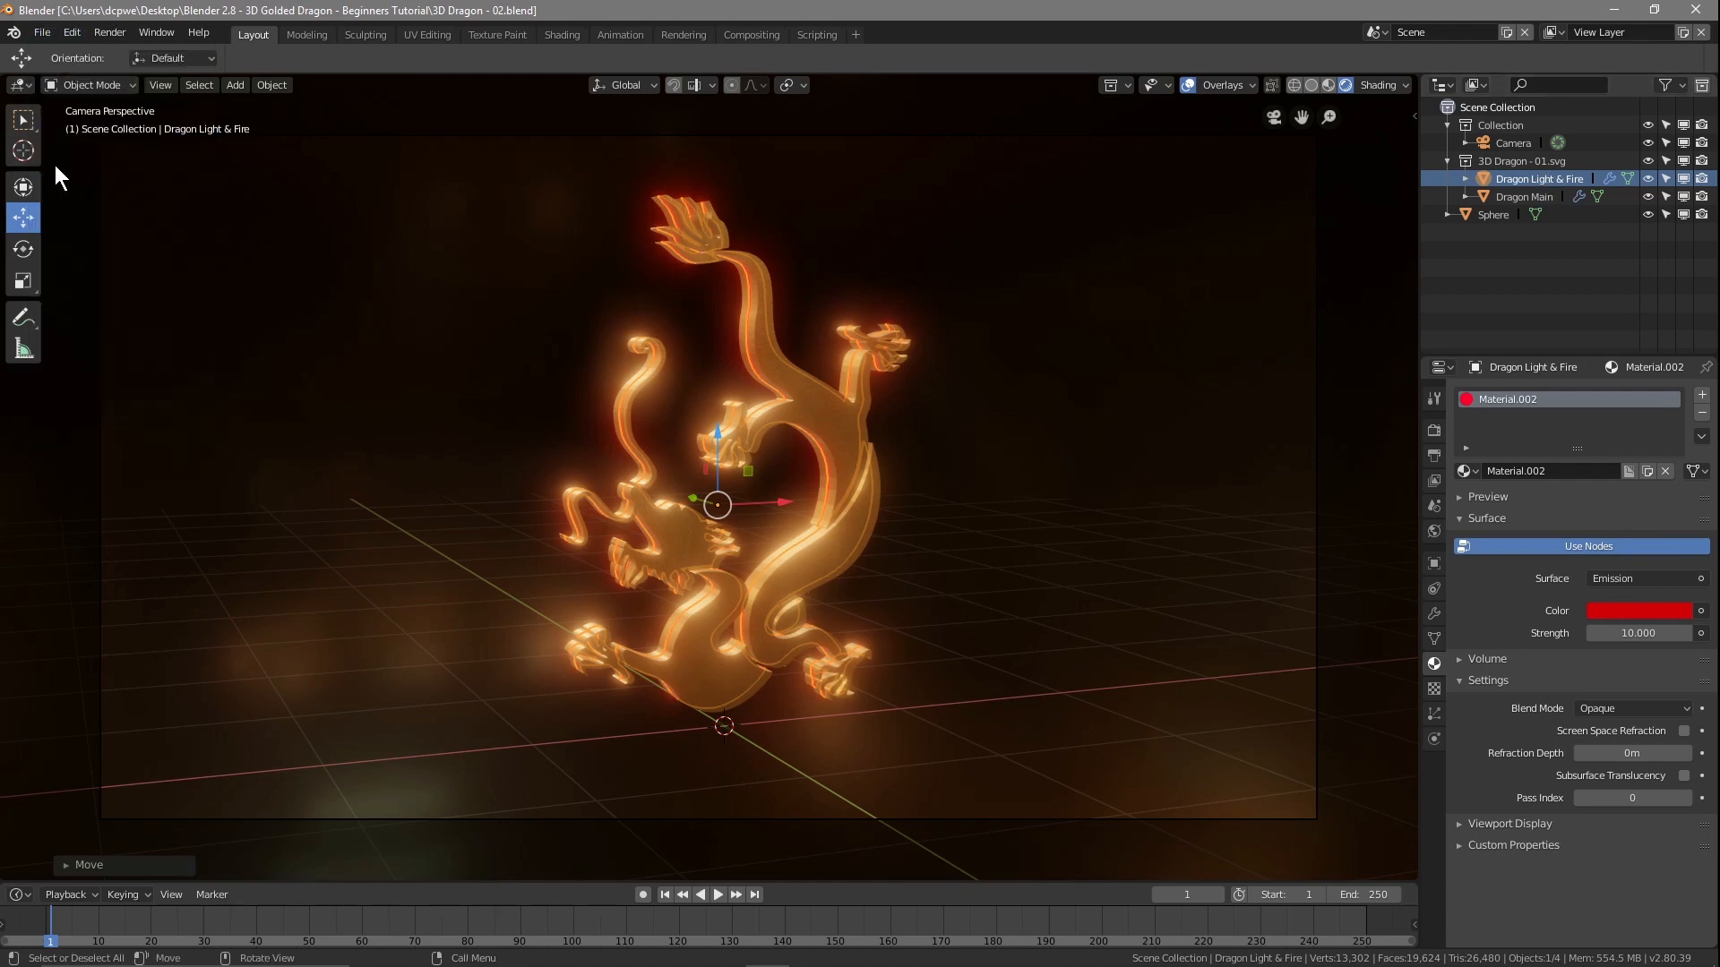
{"action": "left_click", "coordinate": [52, 34]}
{"action": "left_click", "coordinate": [63, 187]}
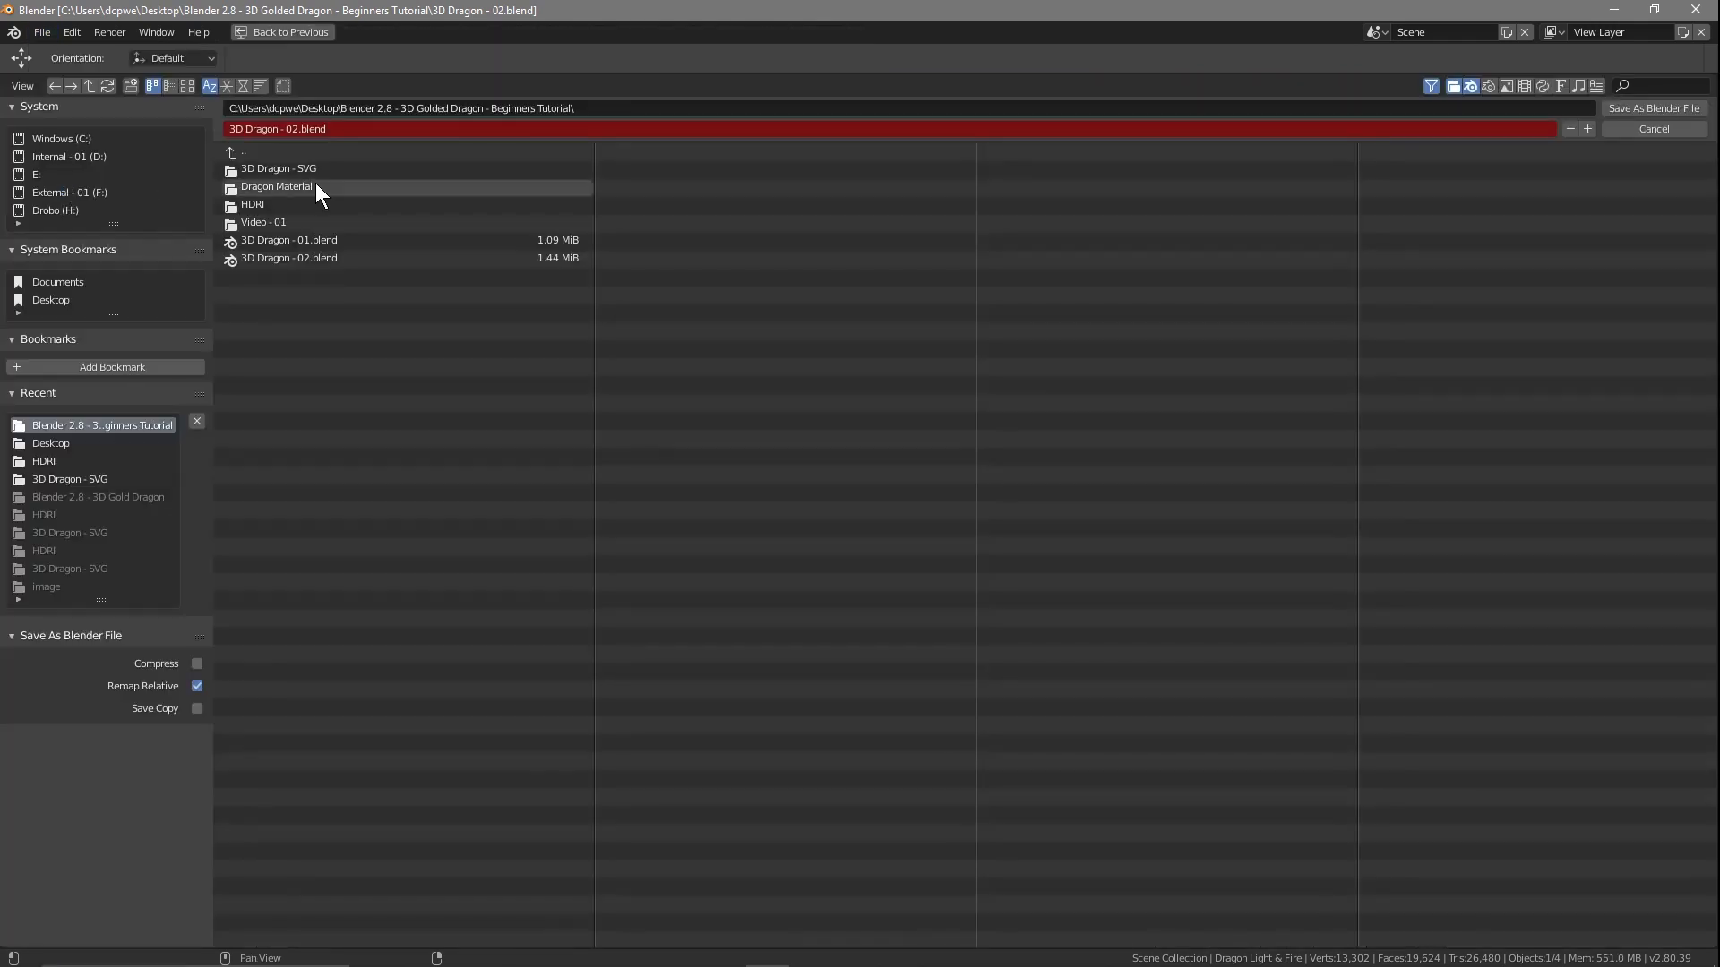
{"action": "left_click", "coordinate": [317, 129]}
{"action": "left_click", "coordinate": [301, 129]}
{"action": "key", "text": "BackSpace"}
{"action": "type", "text": "3"}
{"action": "left_click", "coordinate": [1635, 108]}
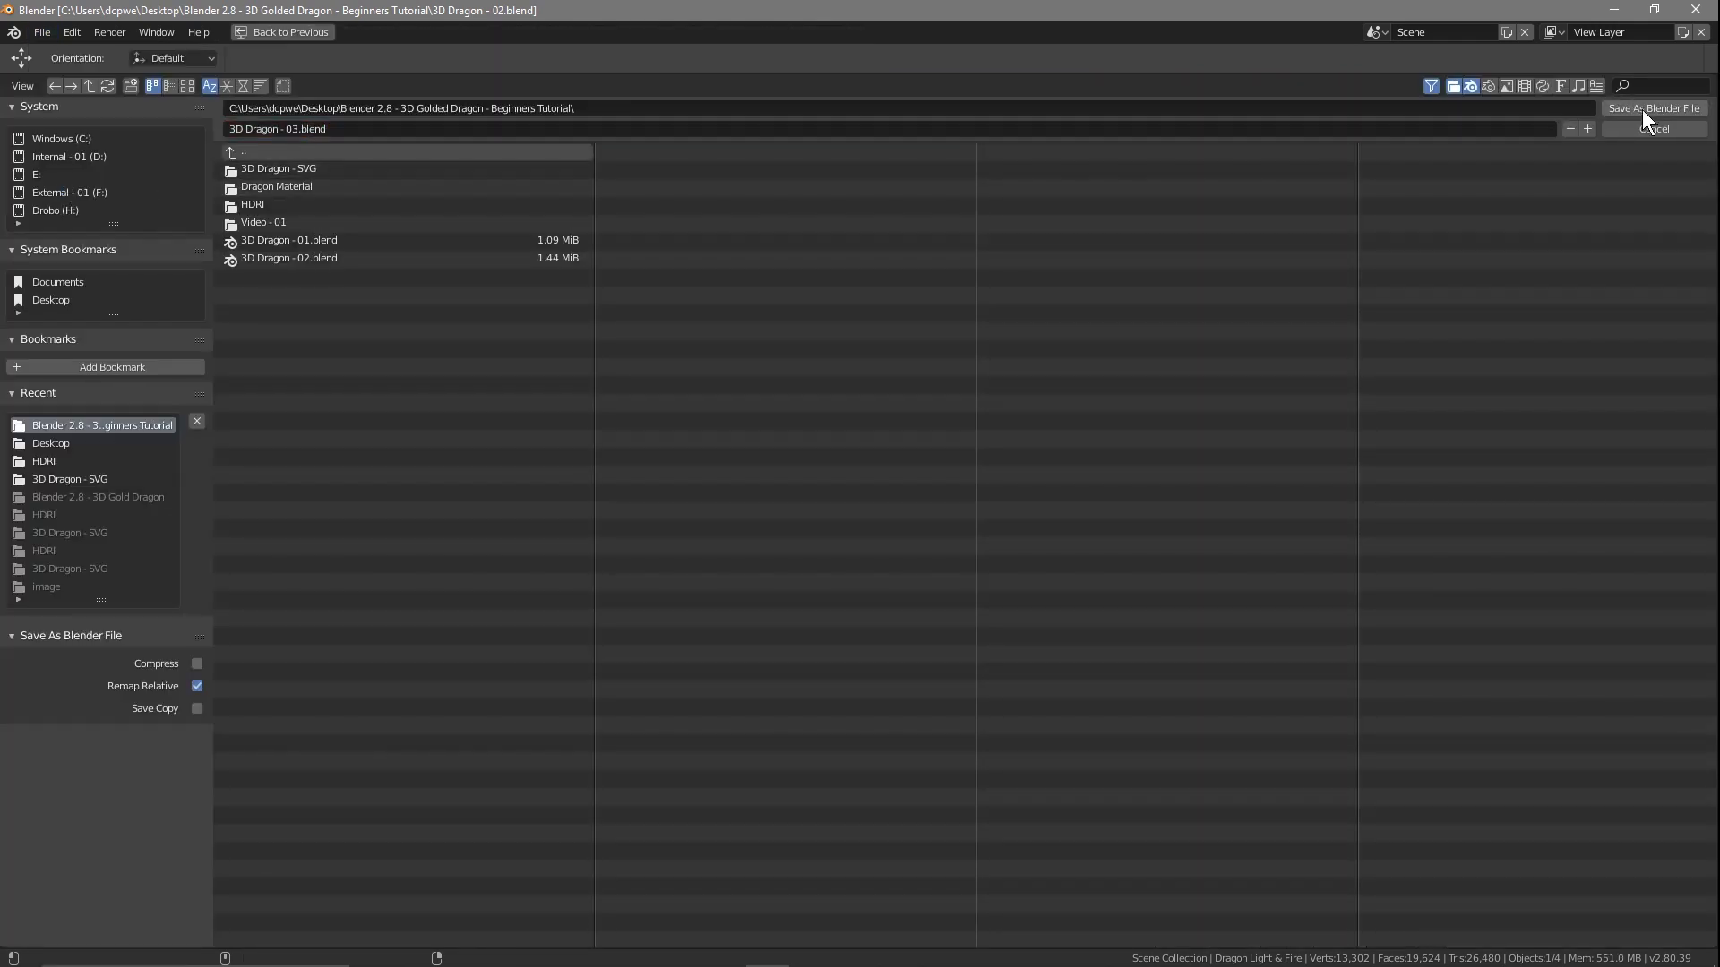
{"action": "left_click", "coordinate": [1647, 108]}
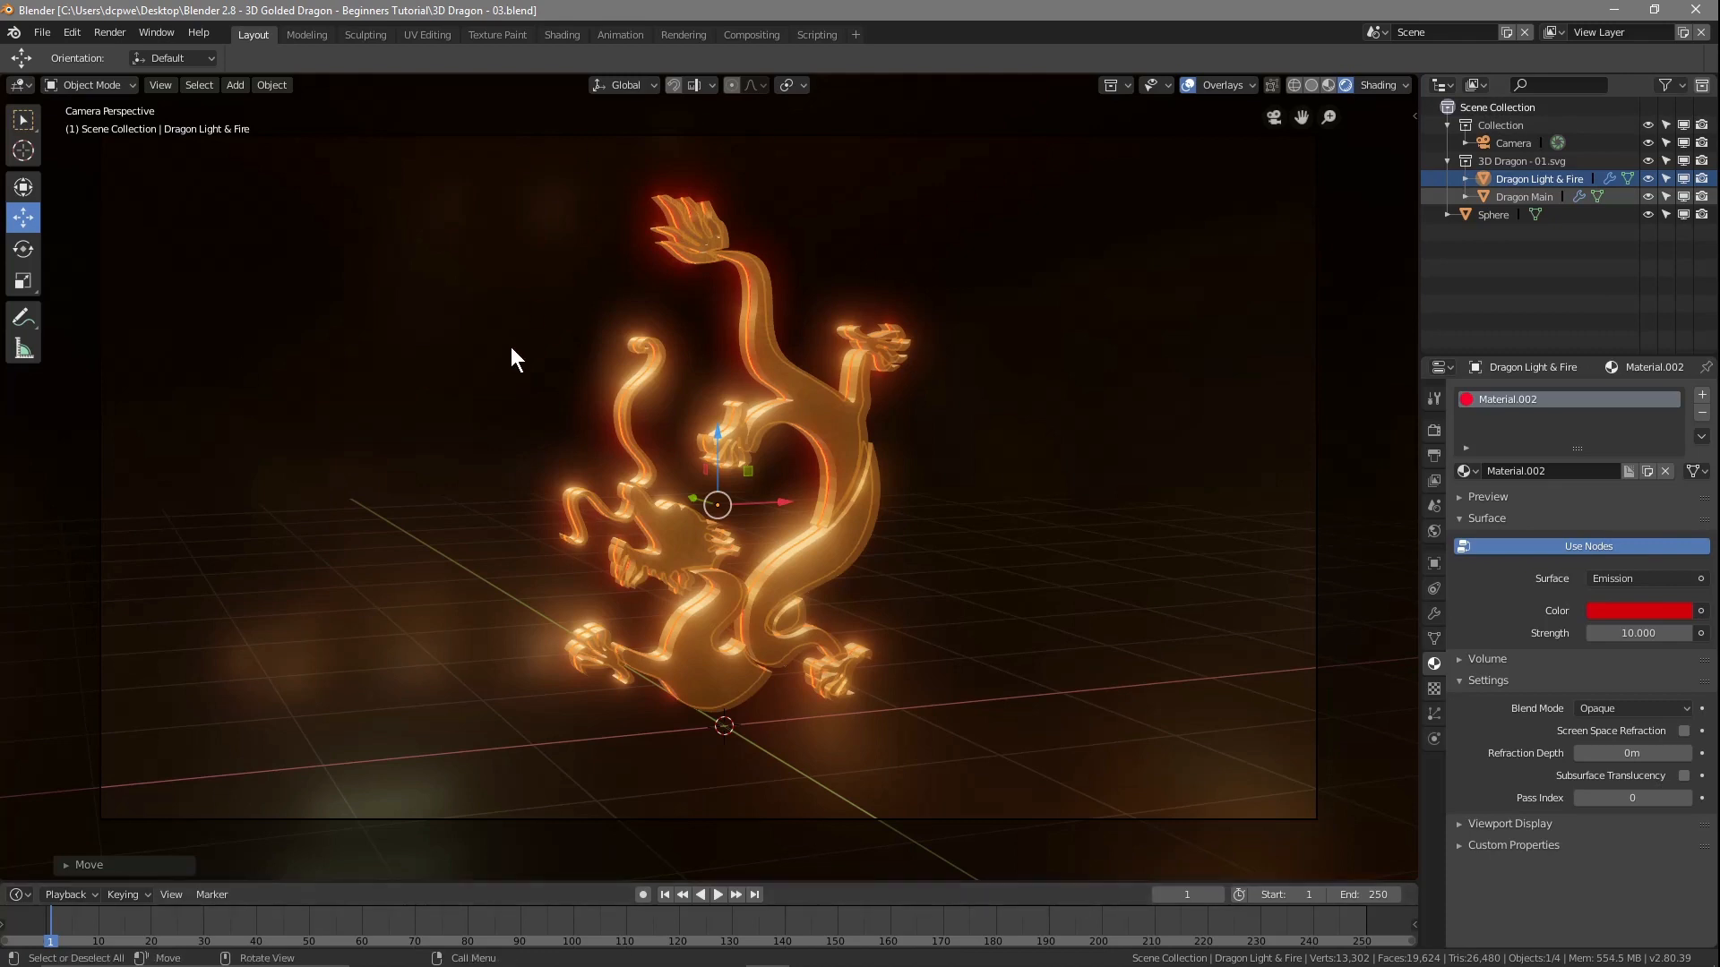
- Try the Quick Smoke effect on Dragon Light & Fire, and undo it
{"action": "left_click", "coordinate": [1492, 183]}
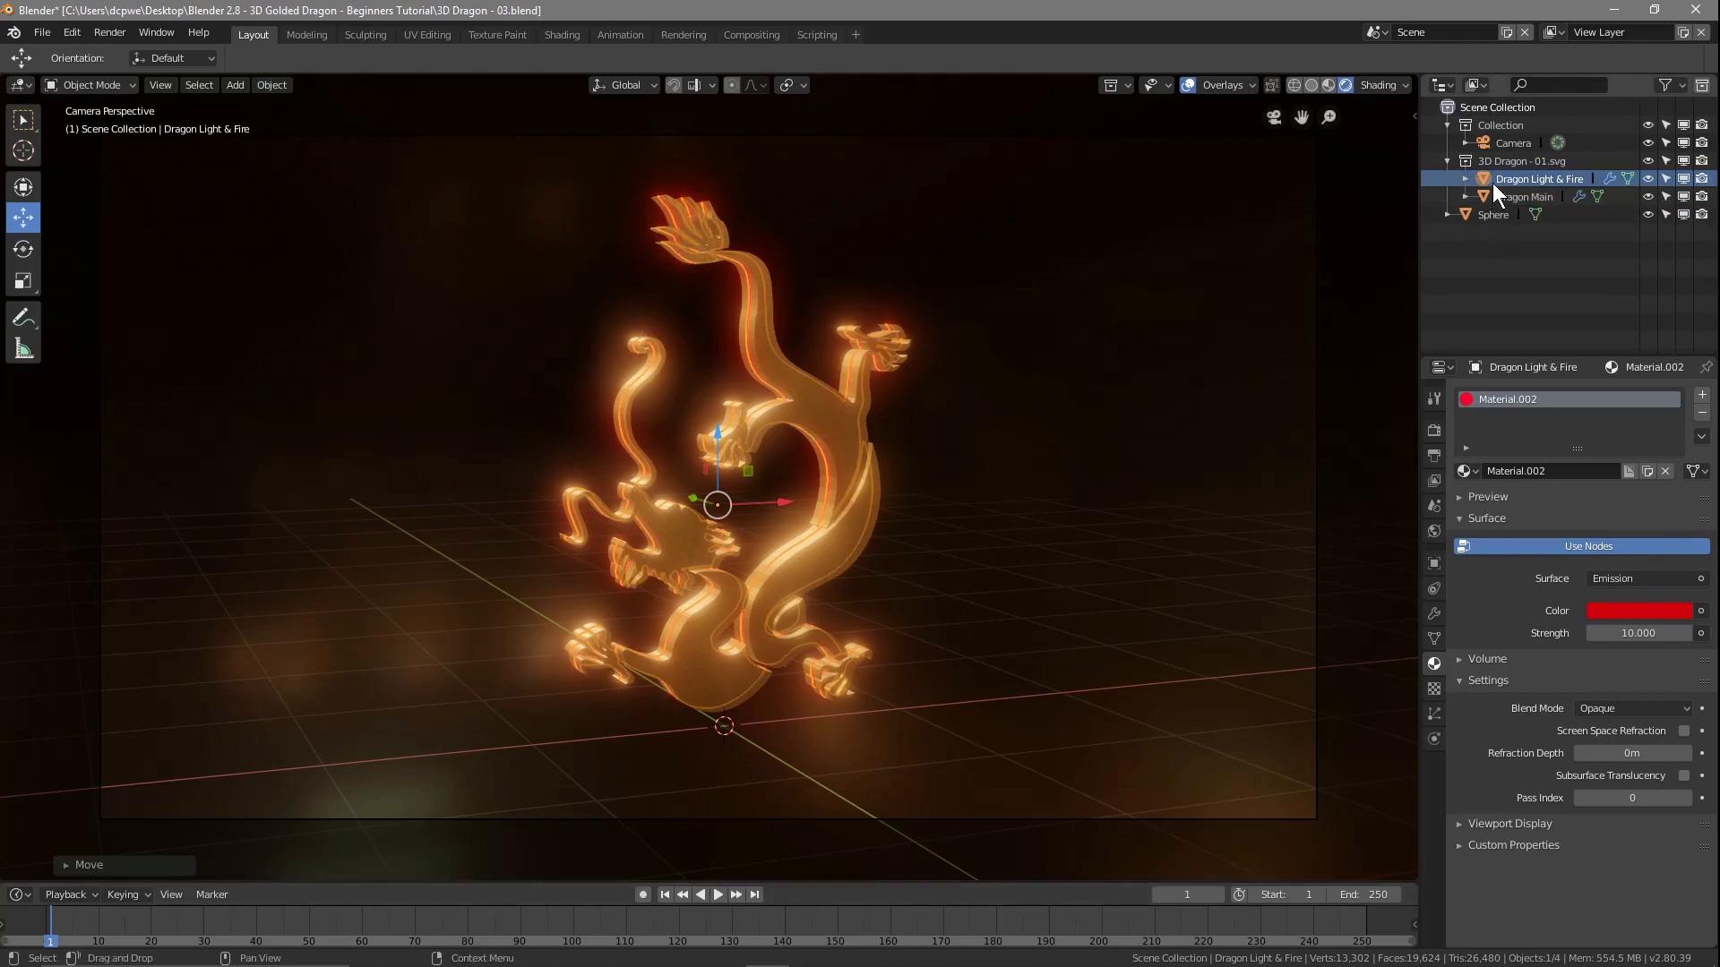
{"action": "left_click", "coordinate": [262, 86]}
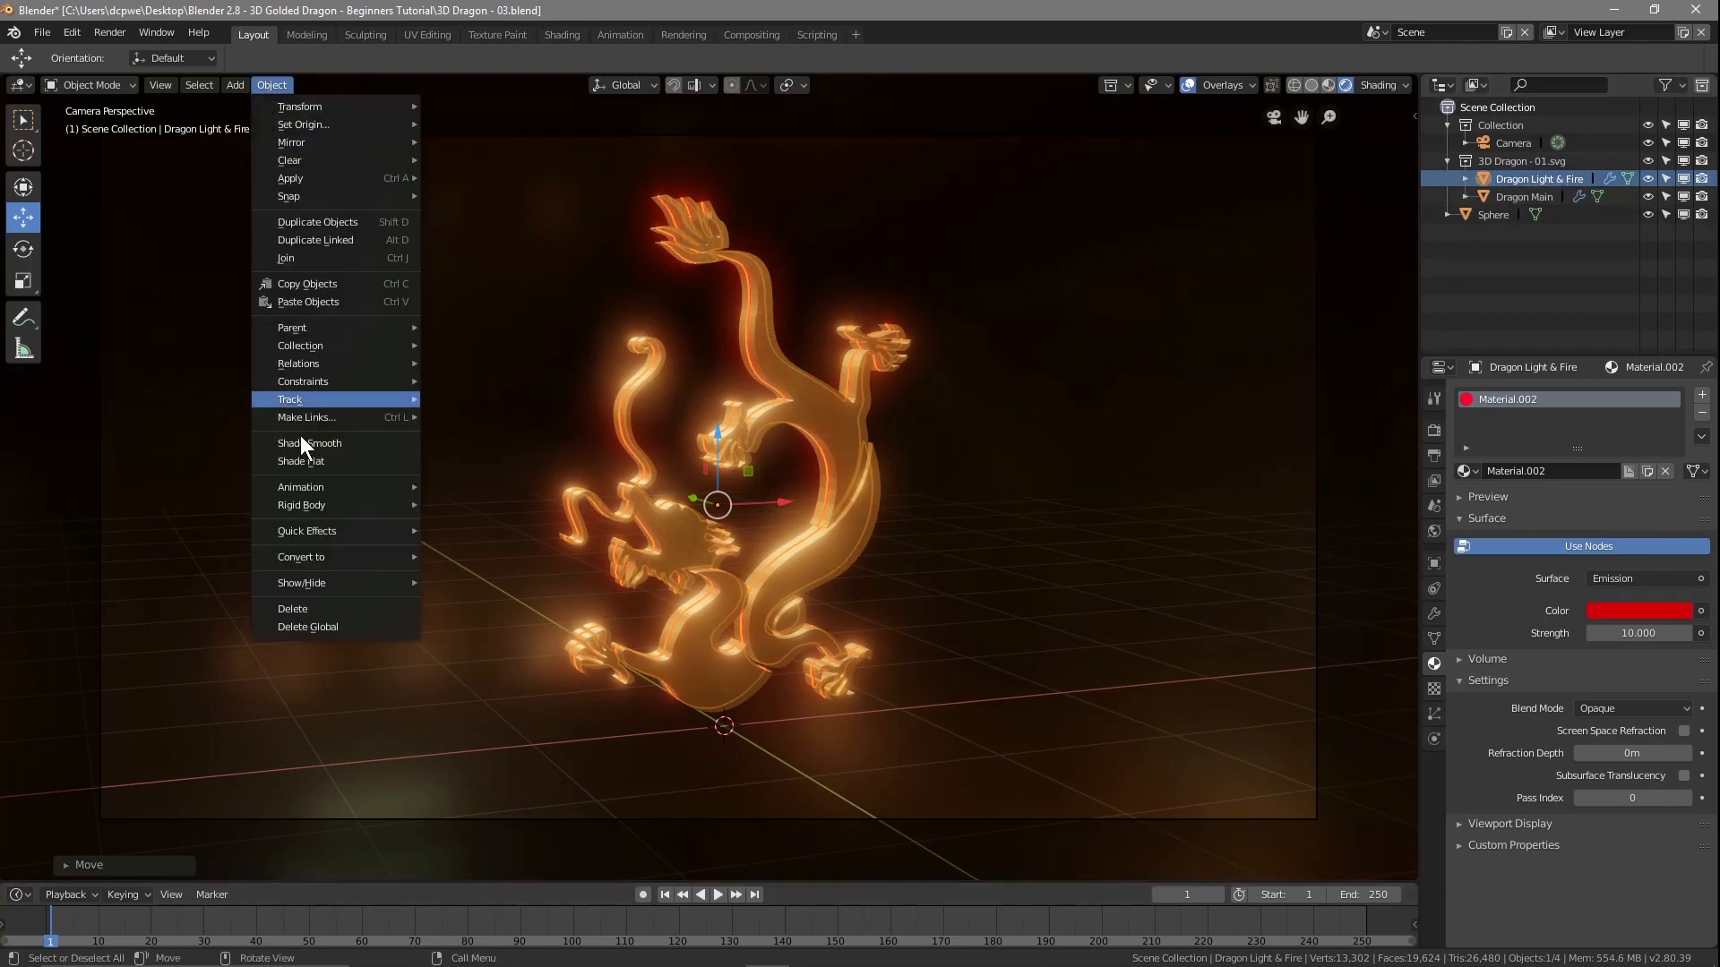
{"action": "mouse_move", "coordinate": [330, 535]}
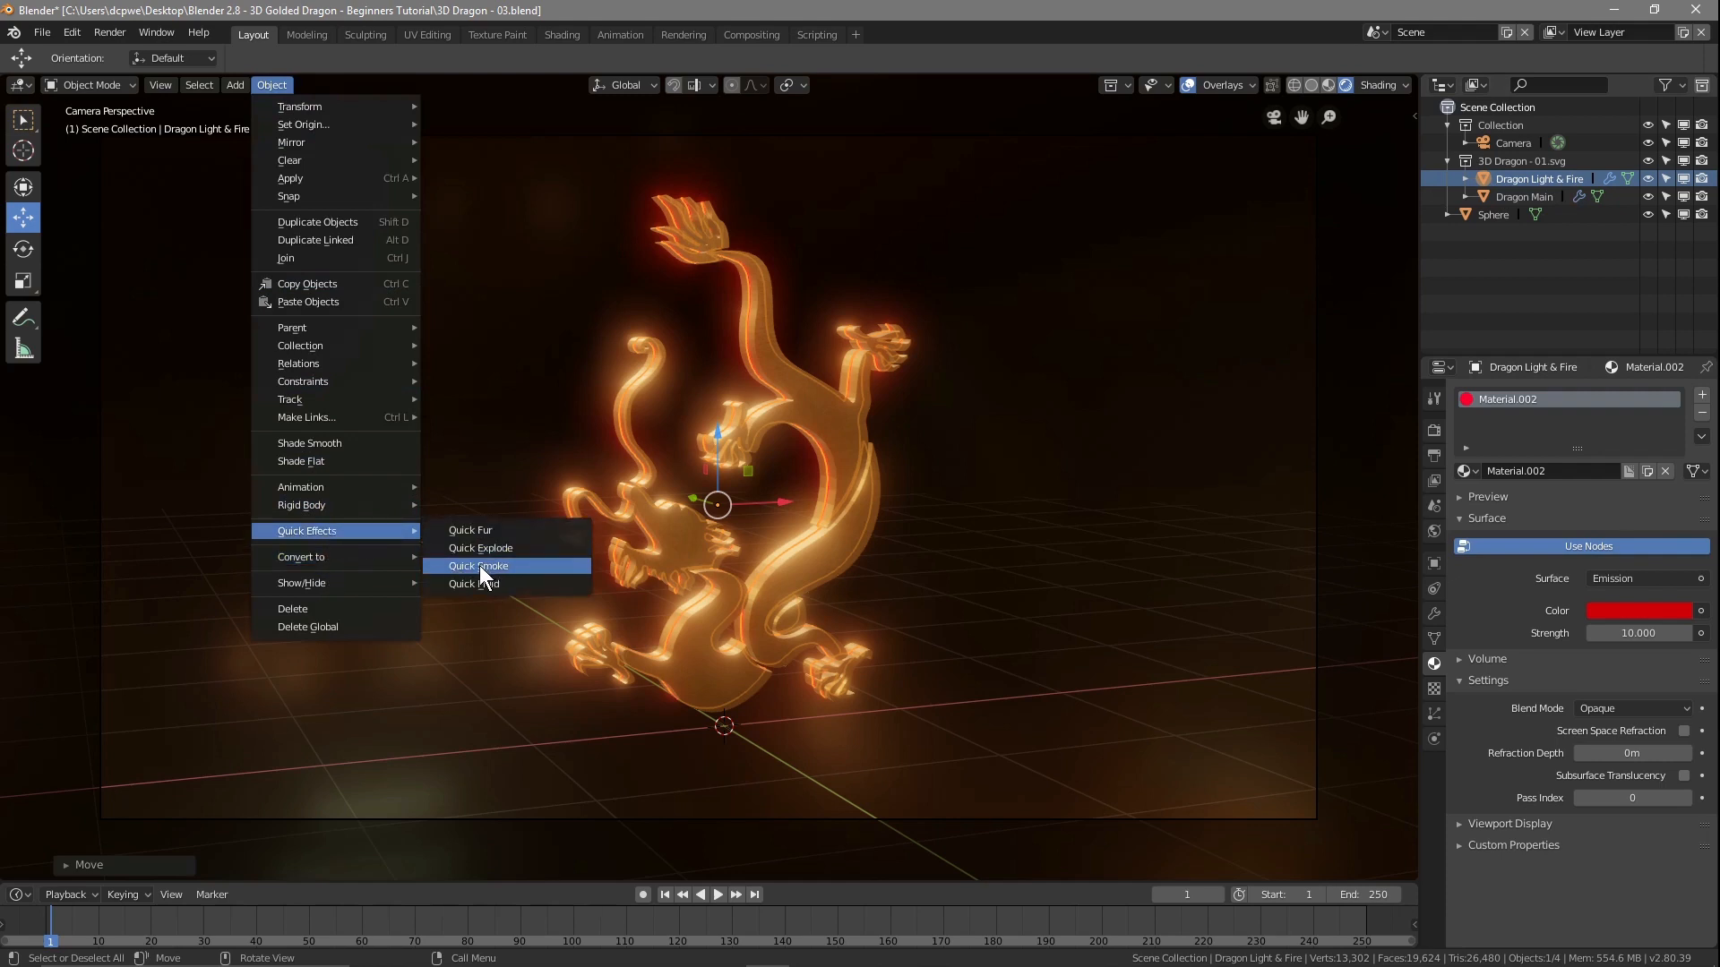
{"action": "left_click", "coordinate": [480, 566]}
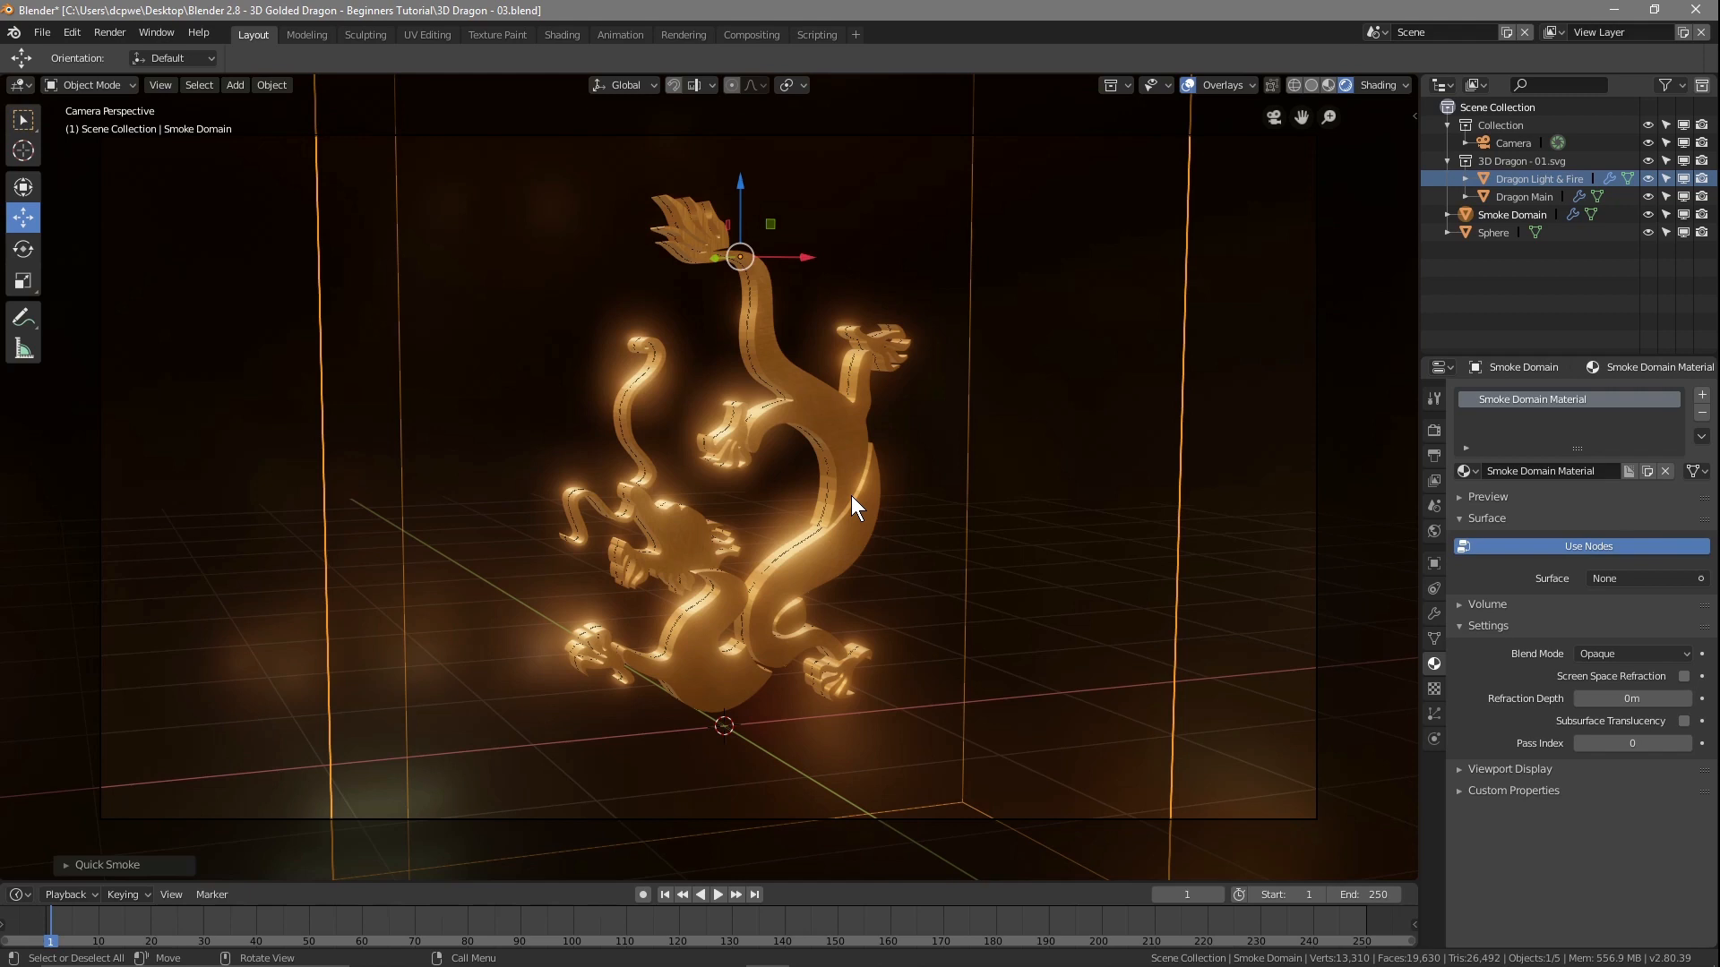
{"action": "key", "text": "ctrl"}
{"action": "left_click", "coordinate": [82, 31]}
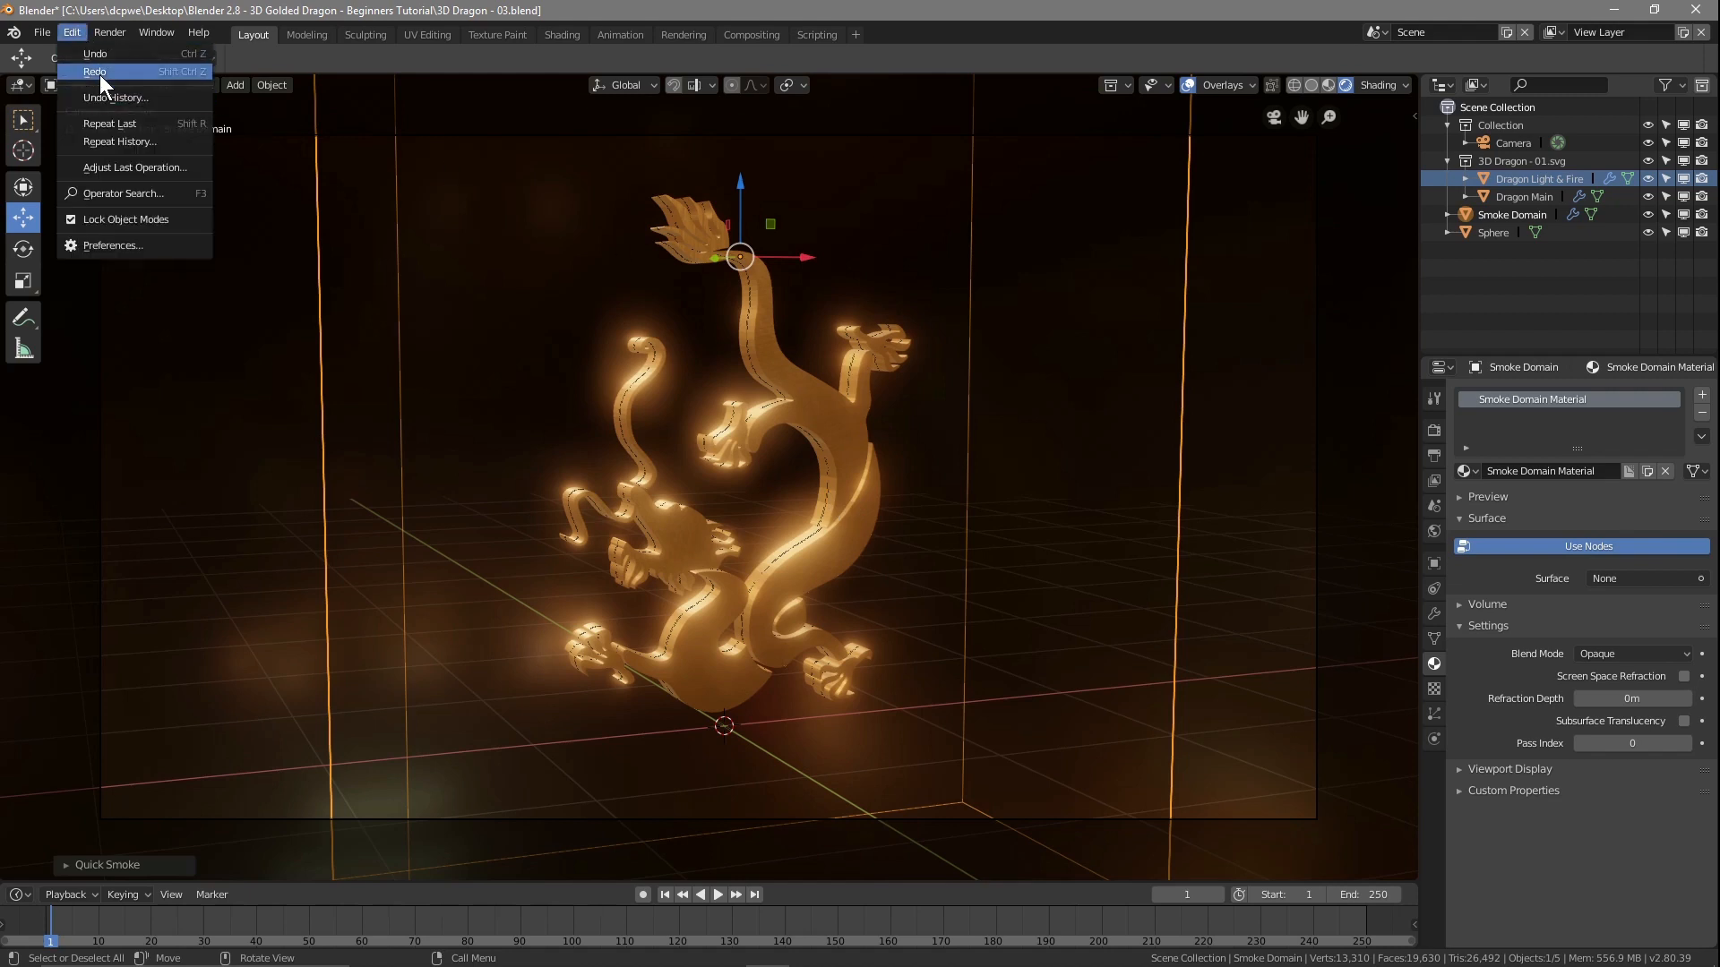
{"action": "left_click", "coordinate": [92, 53]}
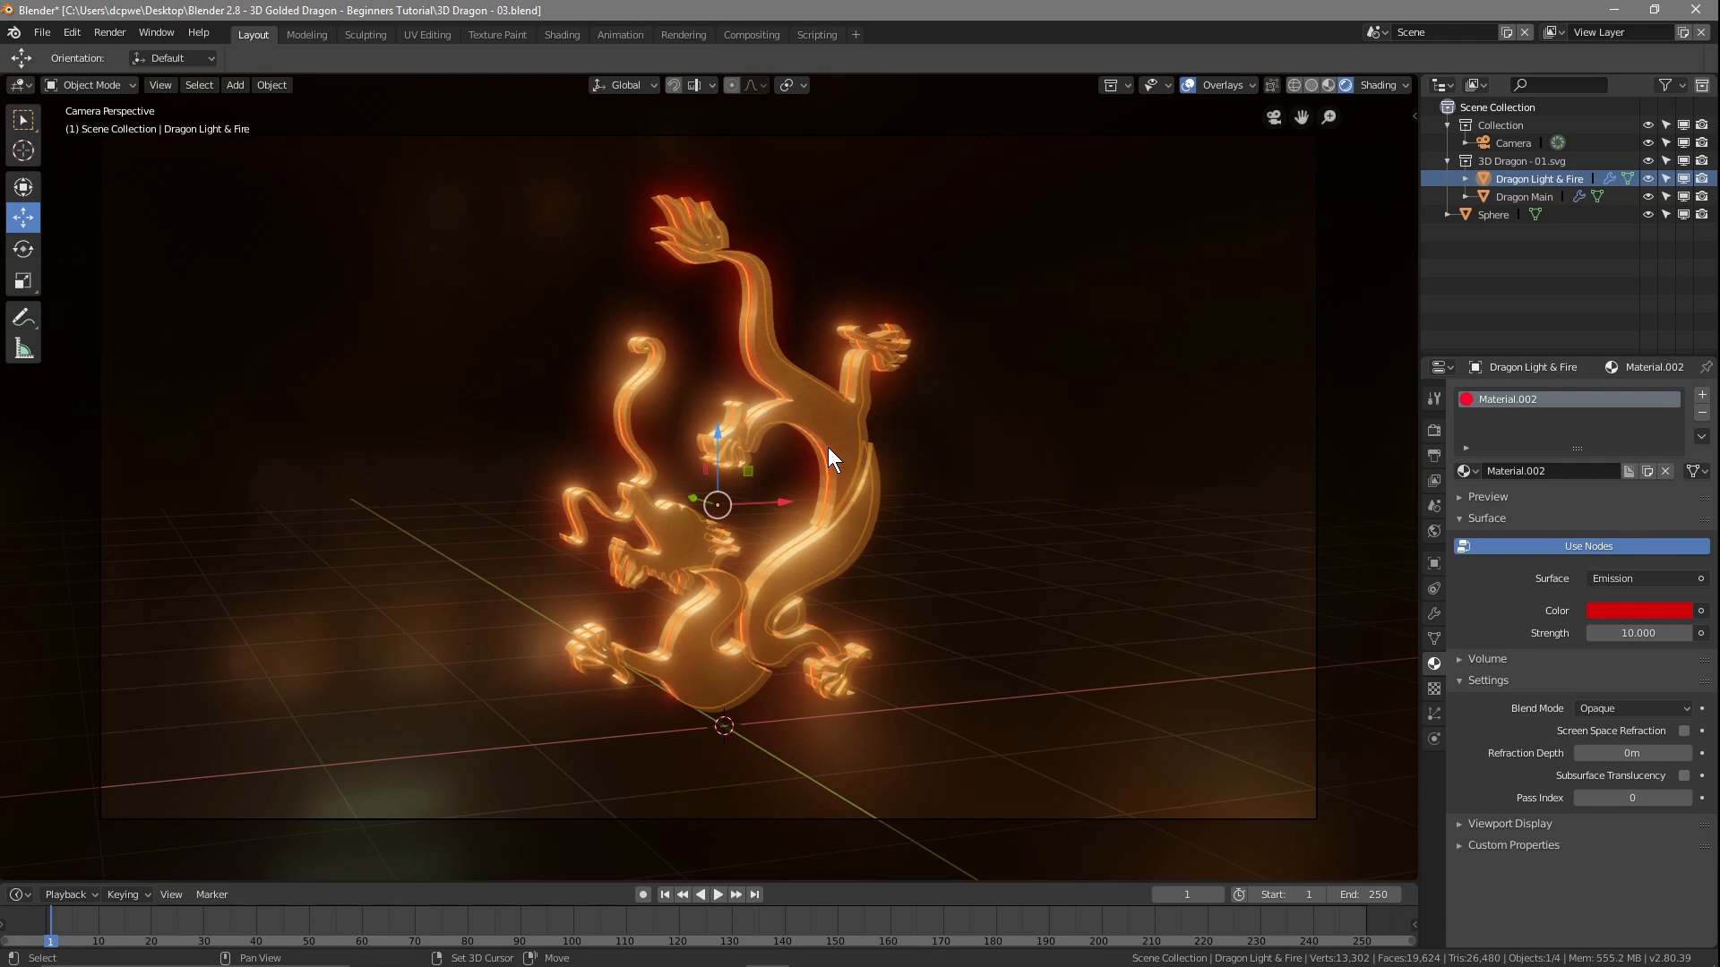
- Duplicate Dragon Light & Fire in place and rename the original object as Dragon Light
{"action": "key", "text": "shift+d"}
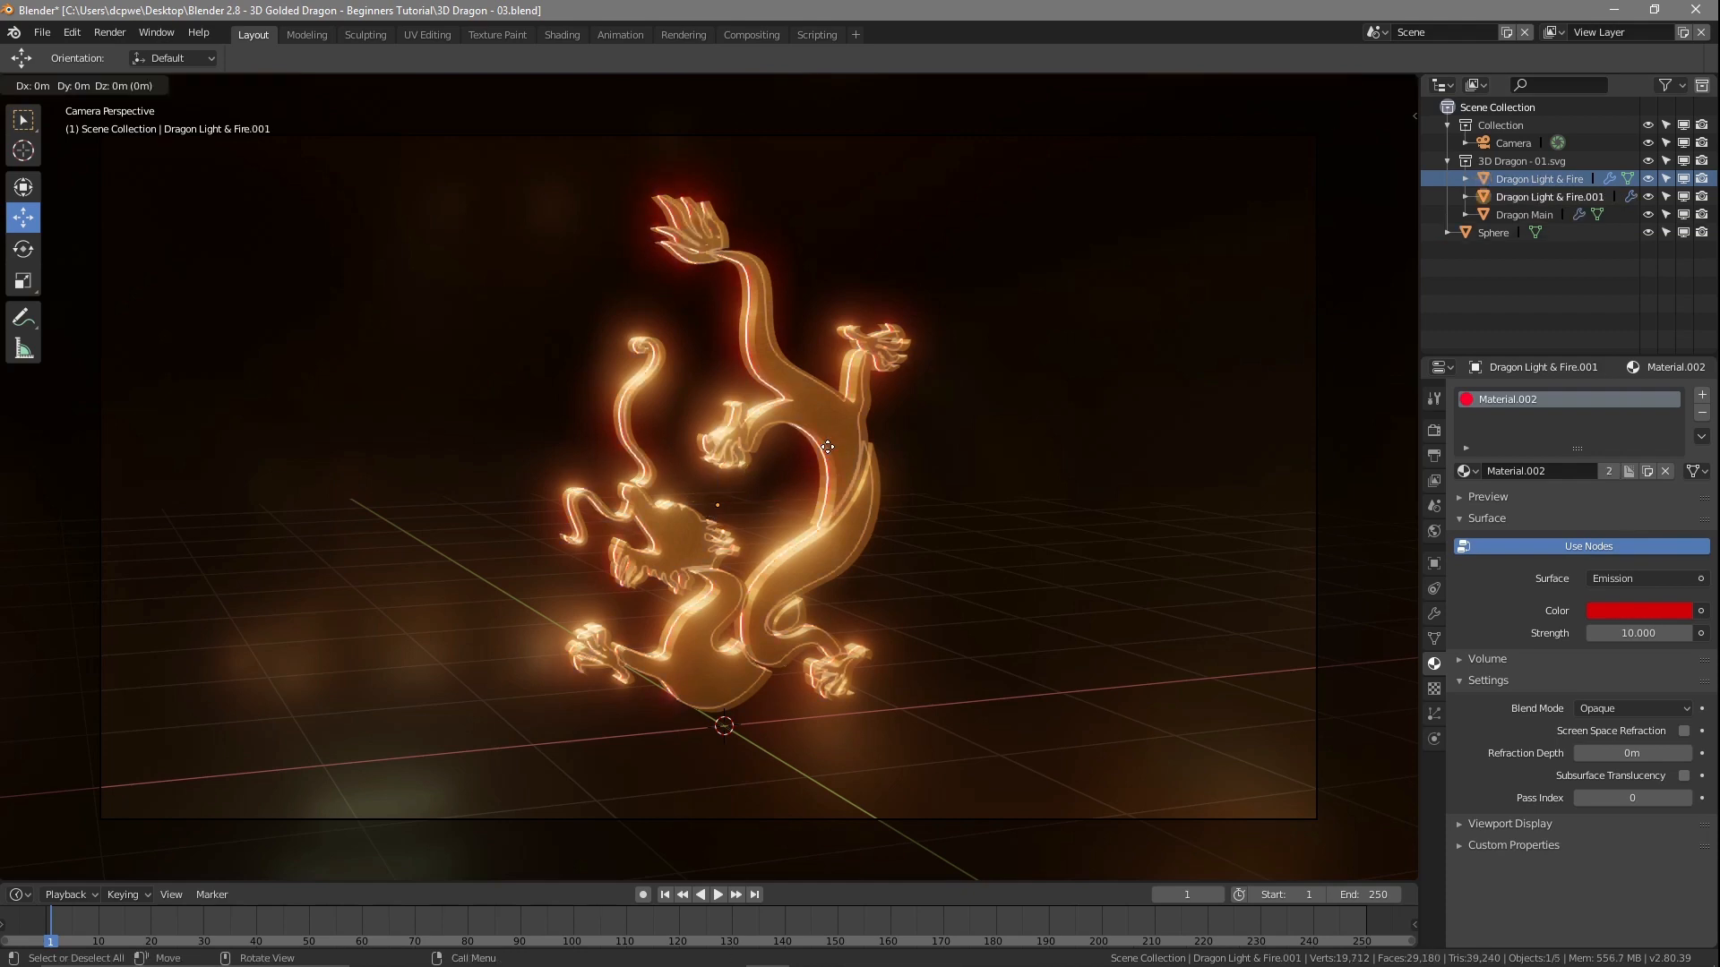
{"action": "right_click", "coordinate": [827, 447]}
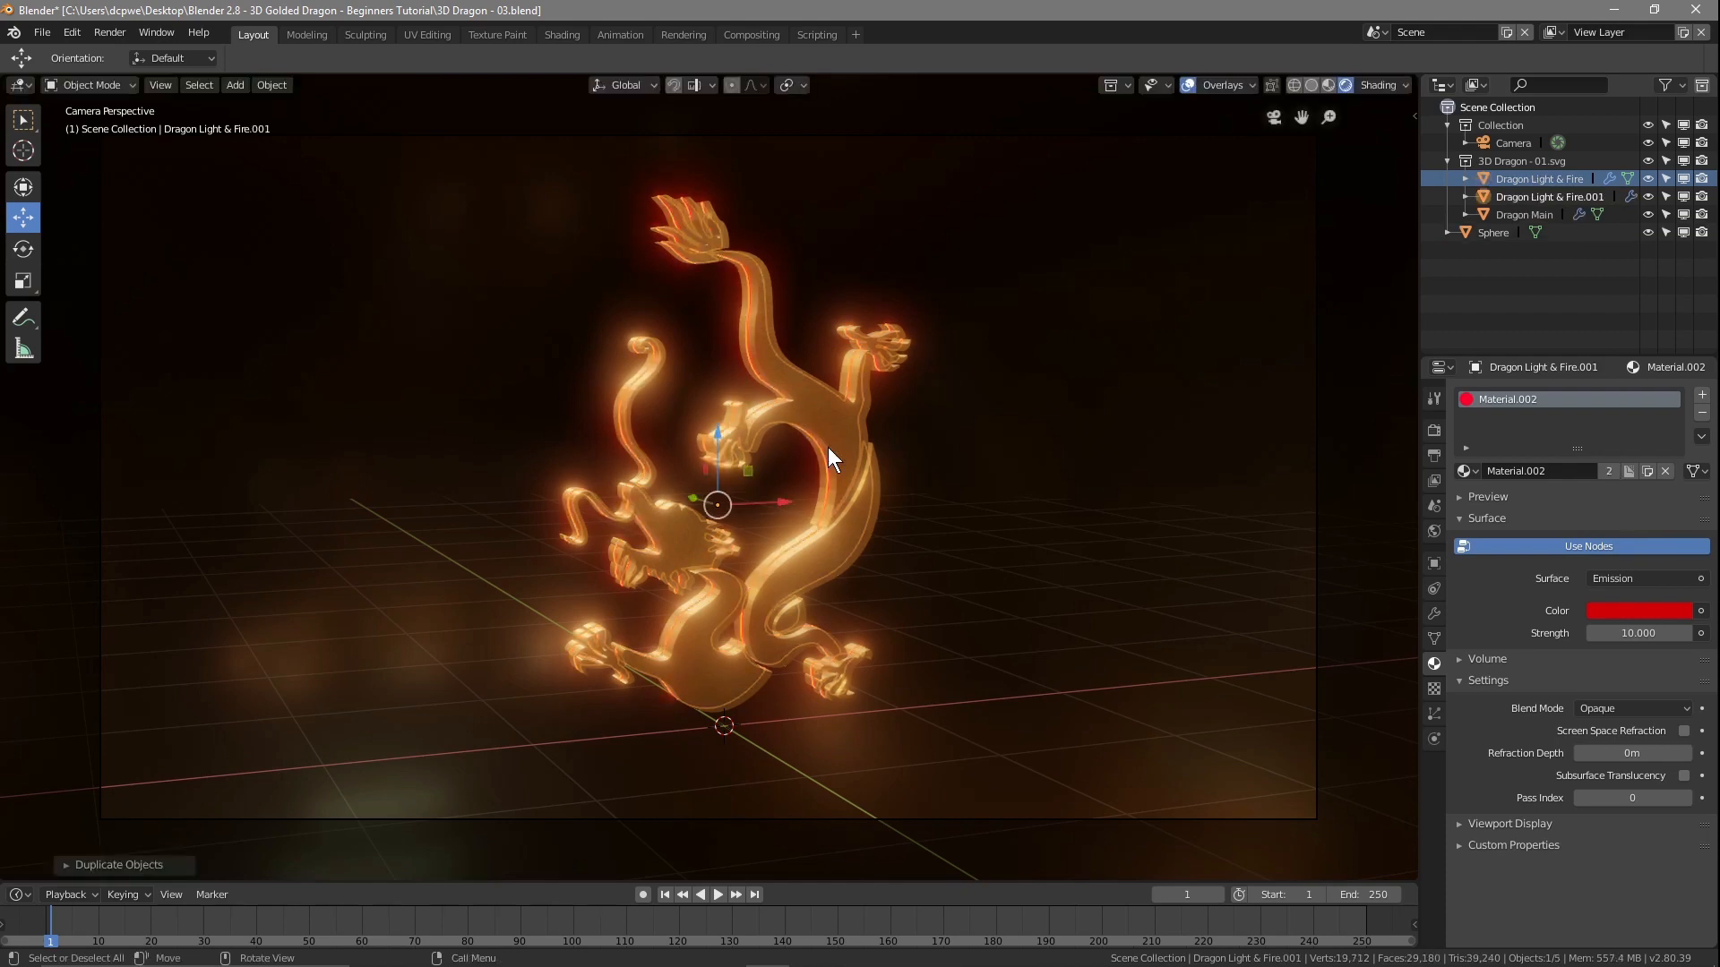
{"action": "left_click", "coordinate": [1544, 180]}
{"action": "double_click", "coordinate": [1559, 179]}
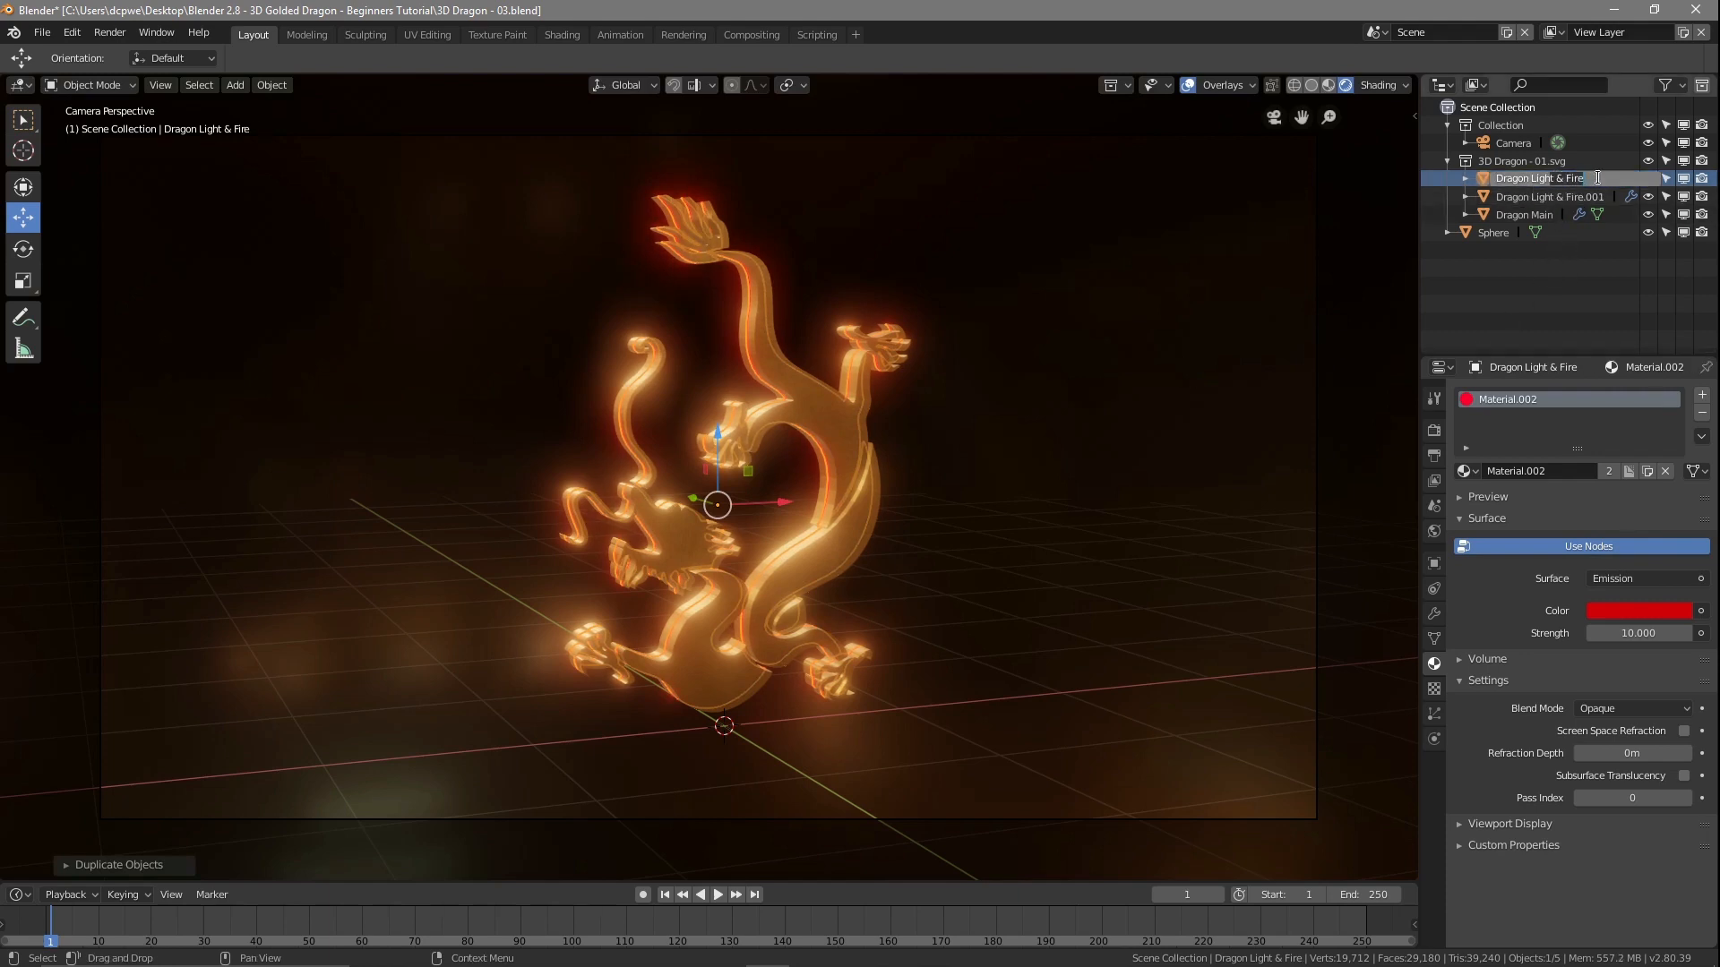
{"action": "key", "text": "BackSpace"}
{"action": "key", "text": "BackSpace"}
{"action": "key", "text": "BackSpace"}
{"action": "key", "text": "BackSpace"}
{"action": "key", "text": "BackSpace"}
{"action": "key", "text": "BackSpace"}
{"action": "key", "text": "BackSpace"}
{"action": "key", "text": "Return"}
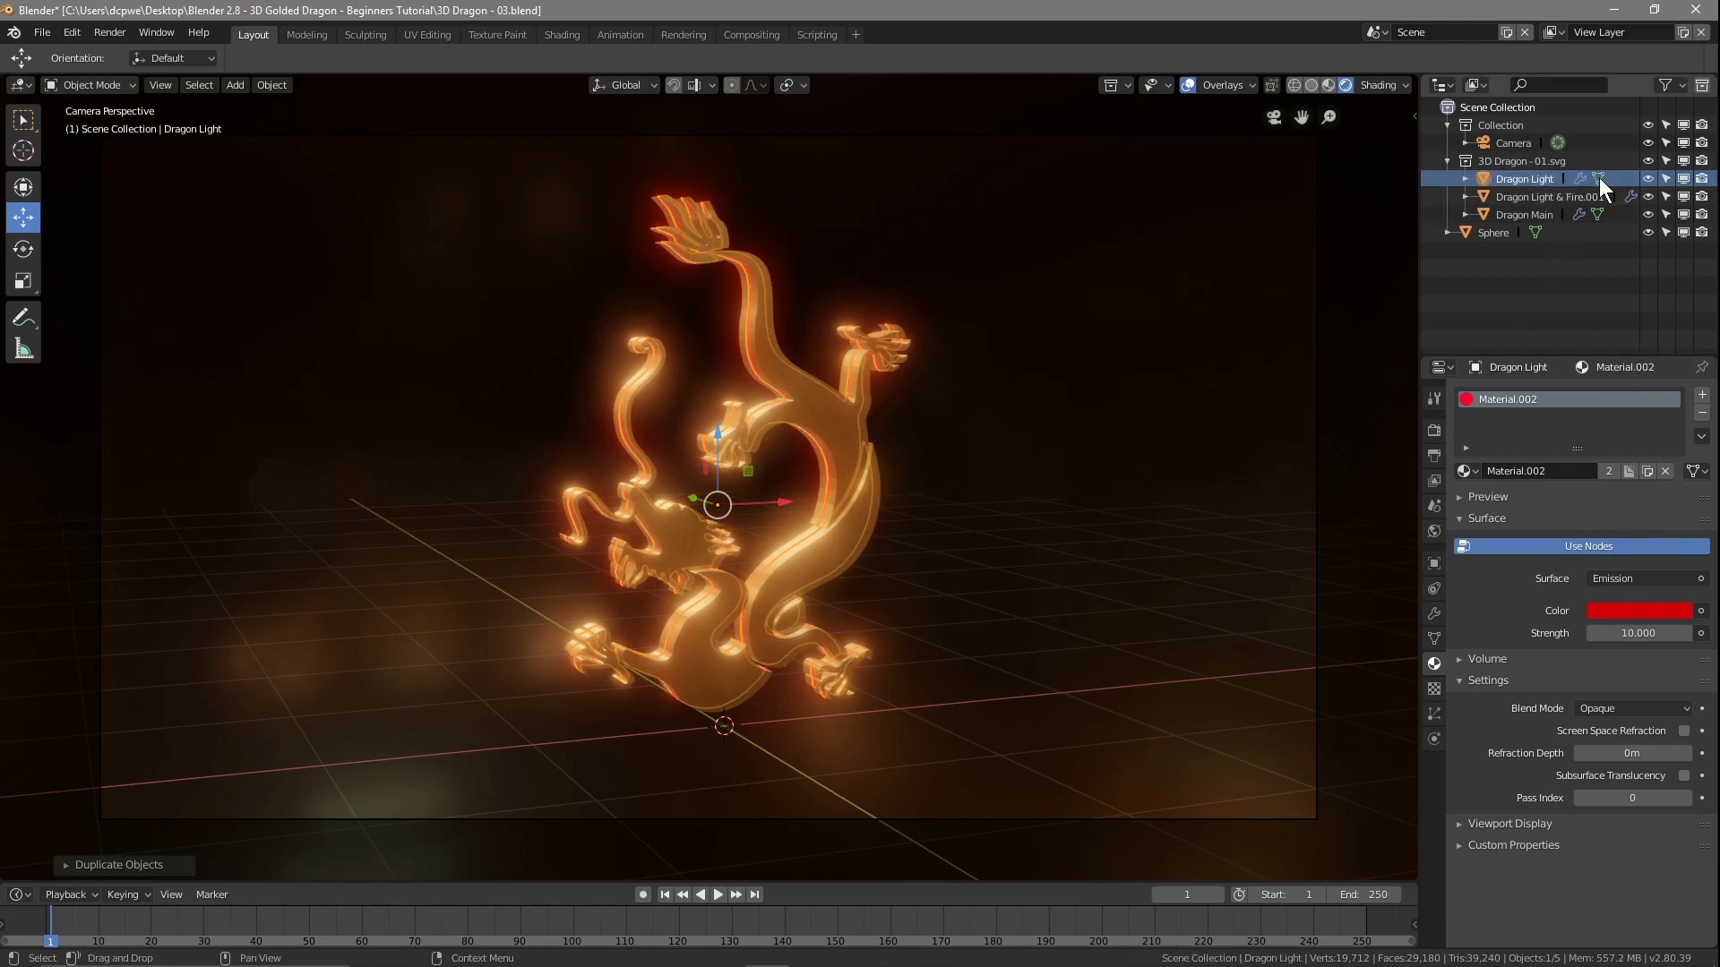
- Rename the duplicate Dragon Light & Fire.001 as Dragon Fire
{"action": "left_click", "coordinate": [1557, 195]}
{"action": "double_click", "coordinate": [1538, 196]}
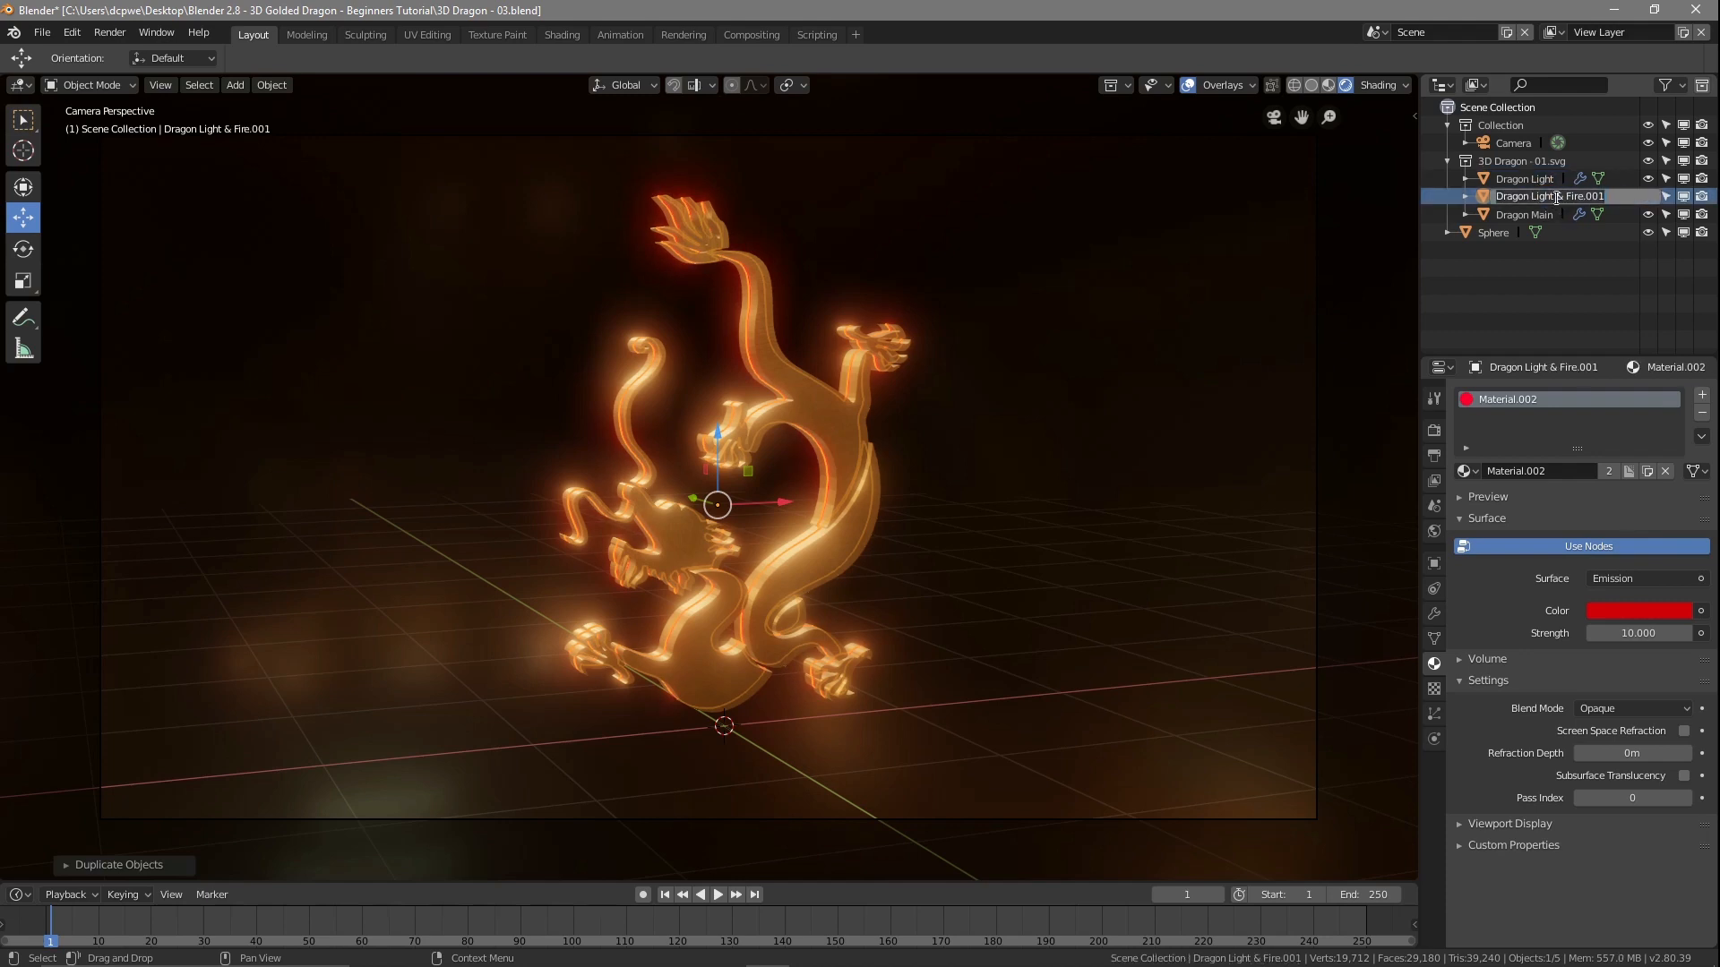
{"action": "type", "text": "Dragon F"}
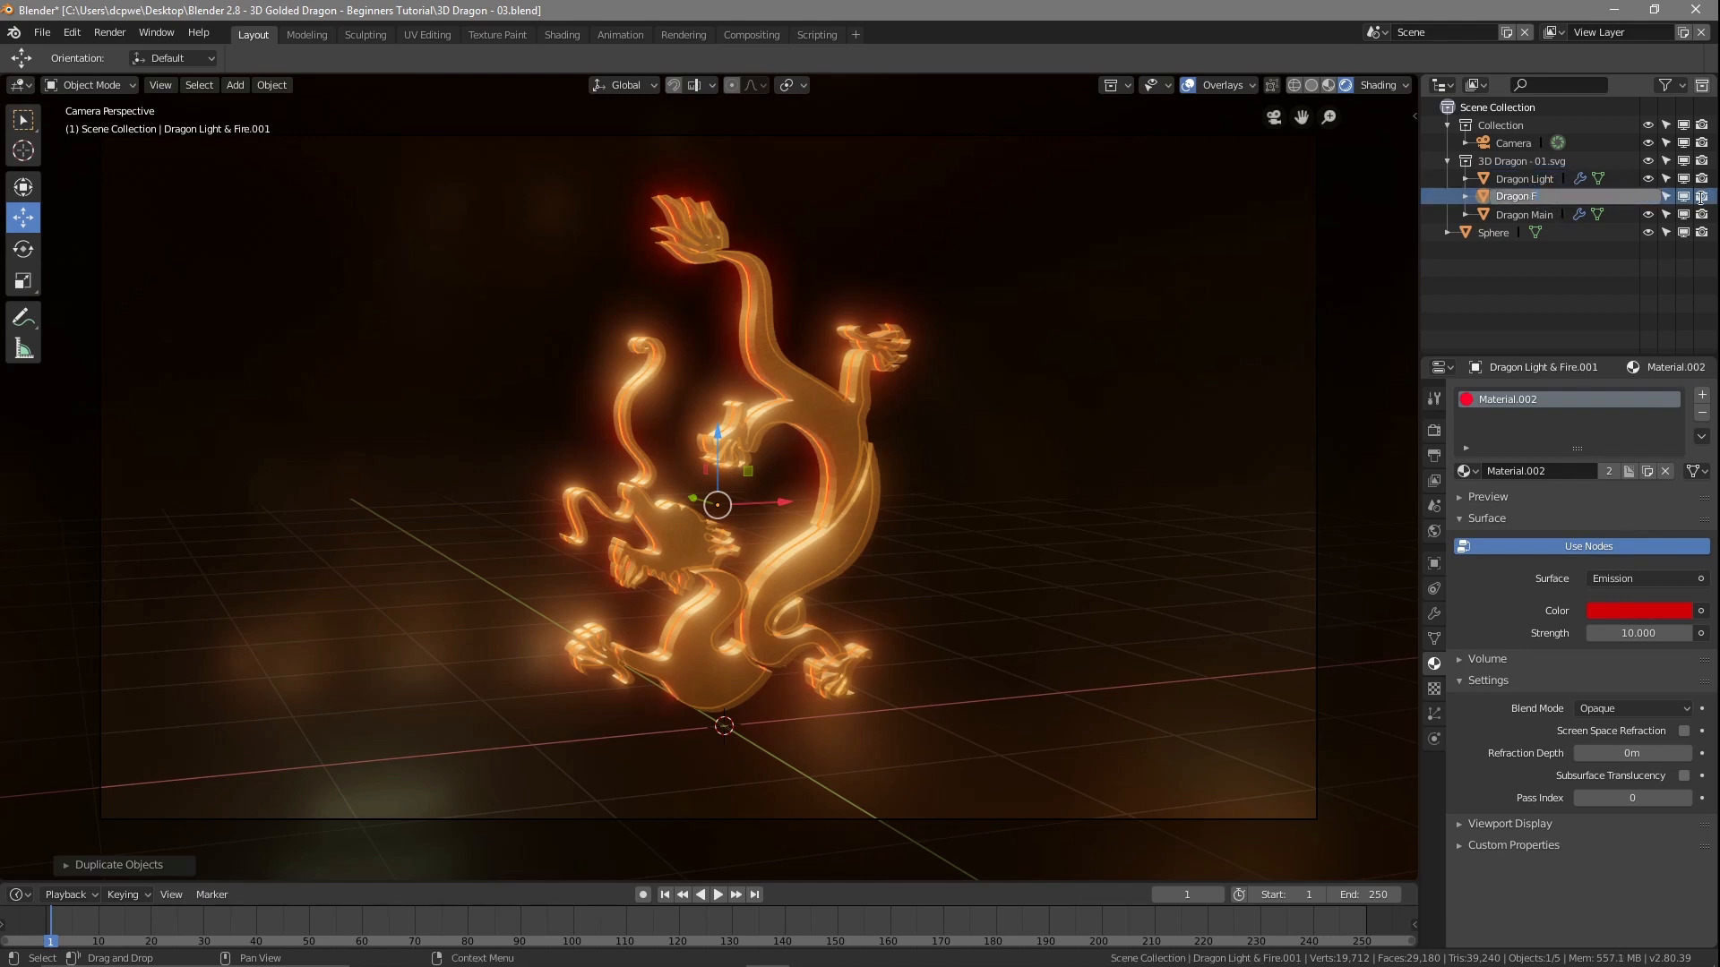
{"action": "type", "text": "ire"}
{"action": "key", "text": "Return"}
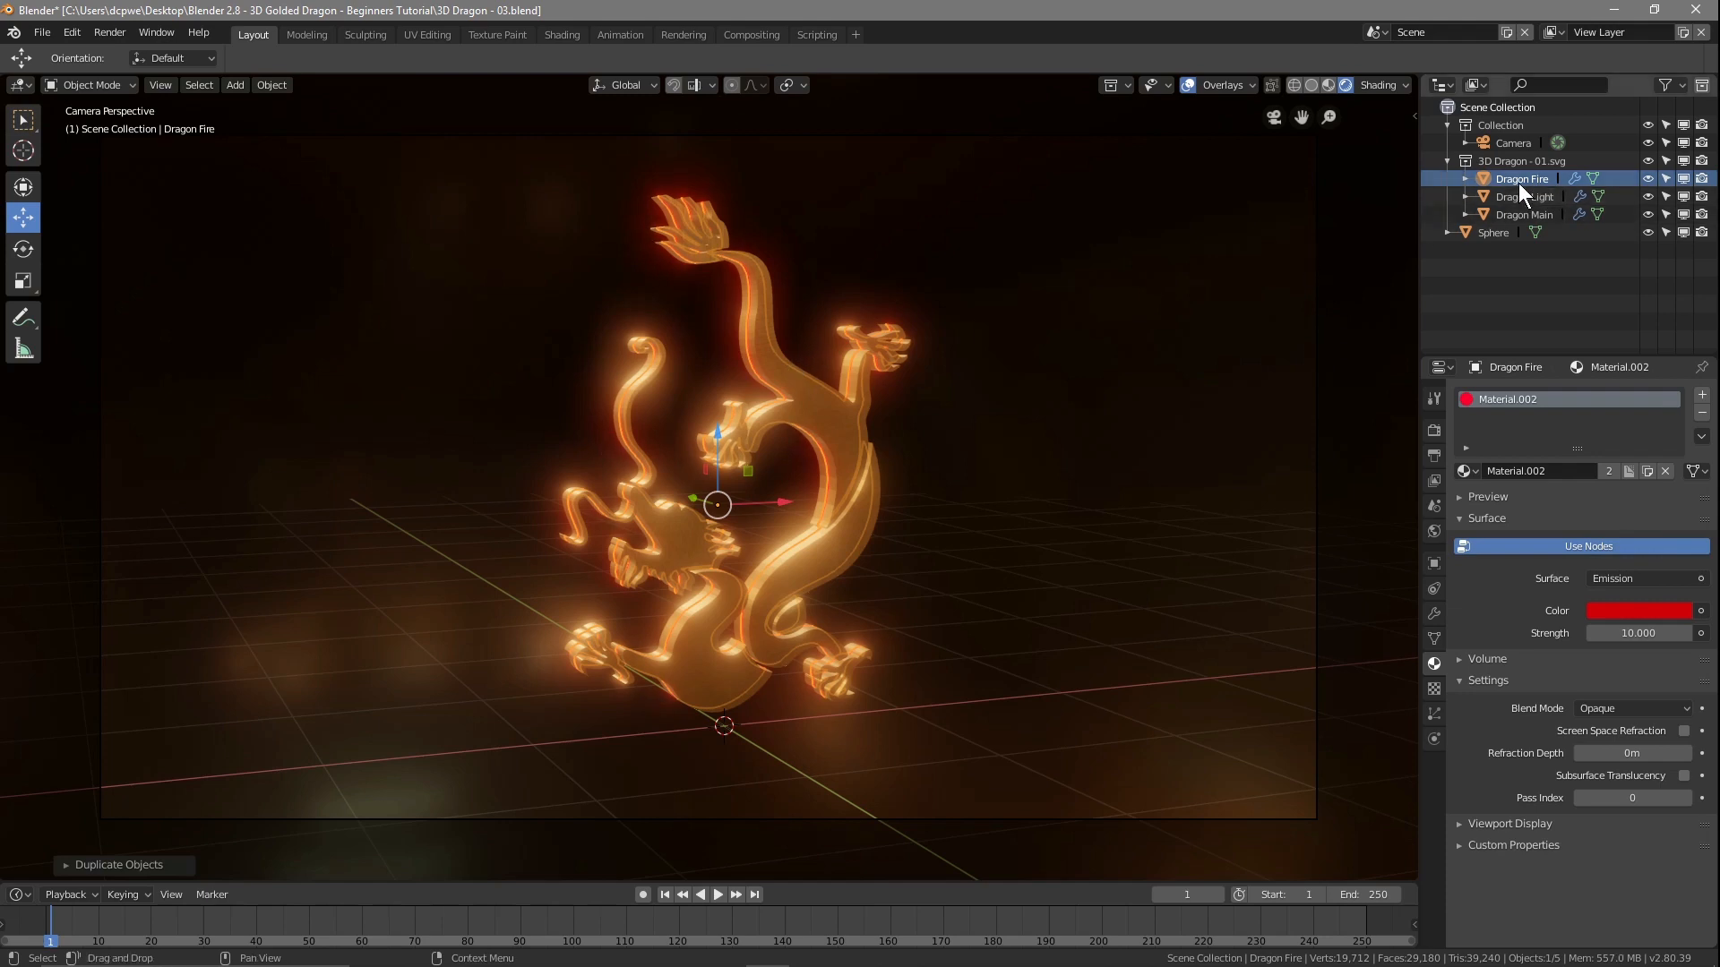
- Apply the Quick Smoke effect to Dragon Fire
{"action": "left_click", "coordinate": [272, 85]}
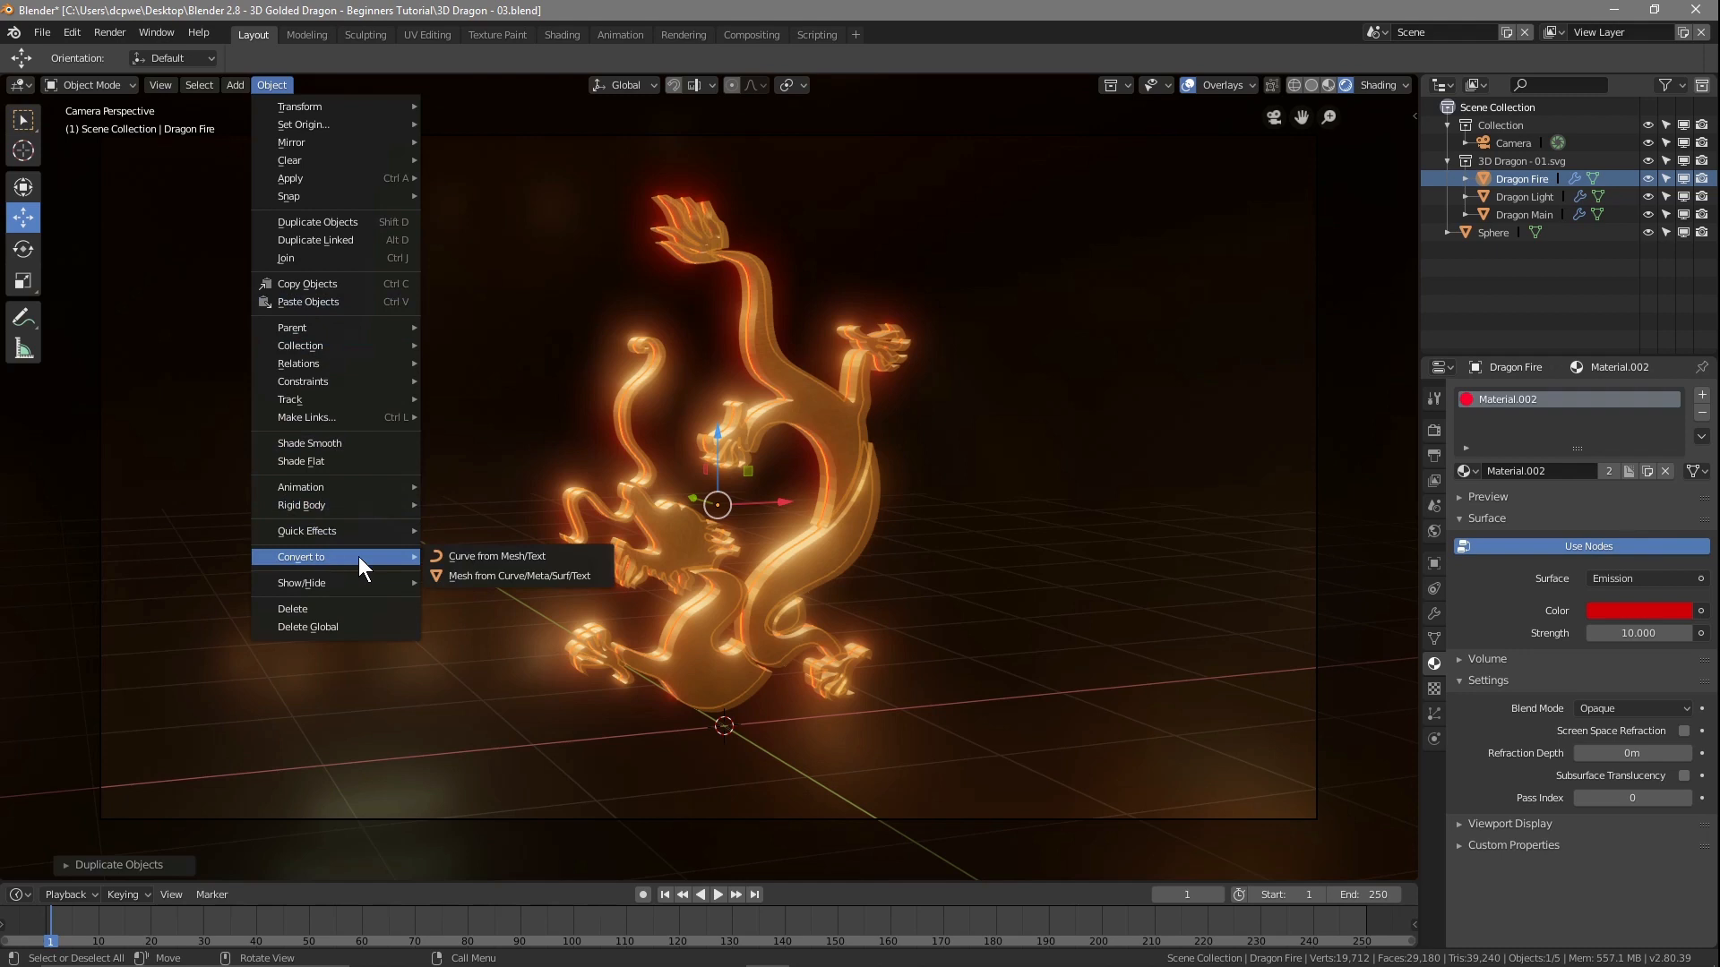
{"action": "mouse_move", "coordinate": [342, 531]}
{"action": "left_click", "coordinate": [449, 567]}
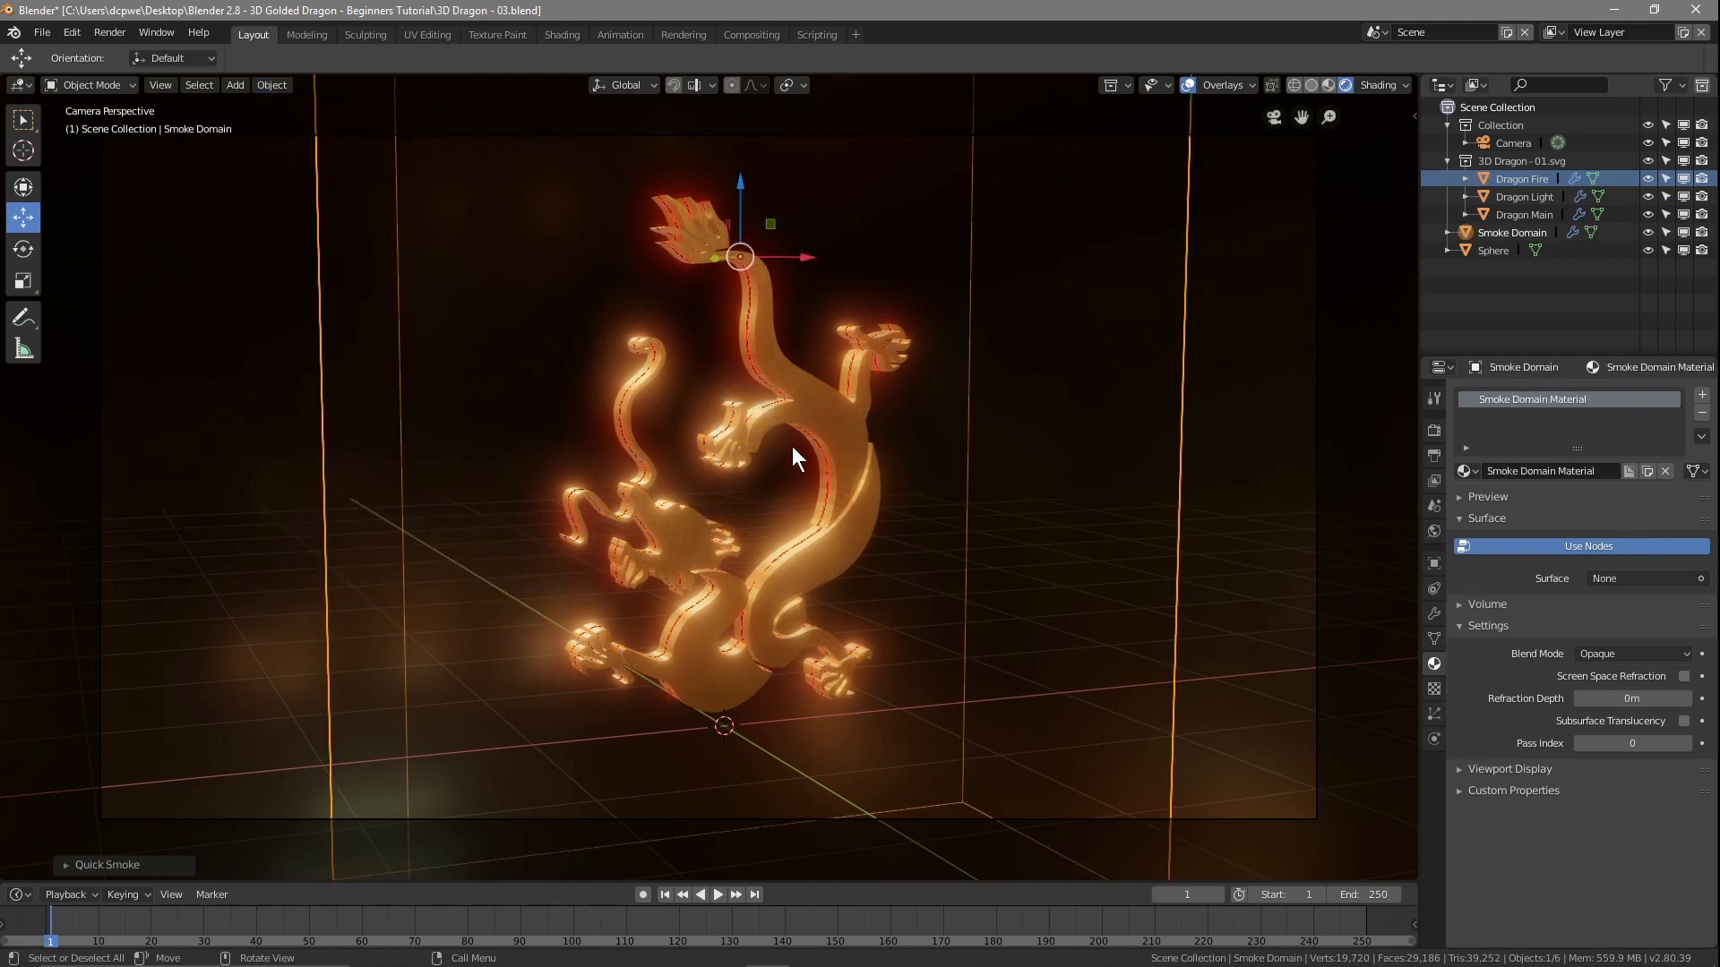
{"action": "left_click", "coordinate": [1514, 178]}
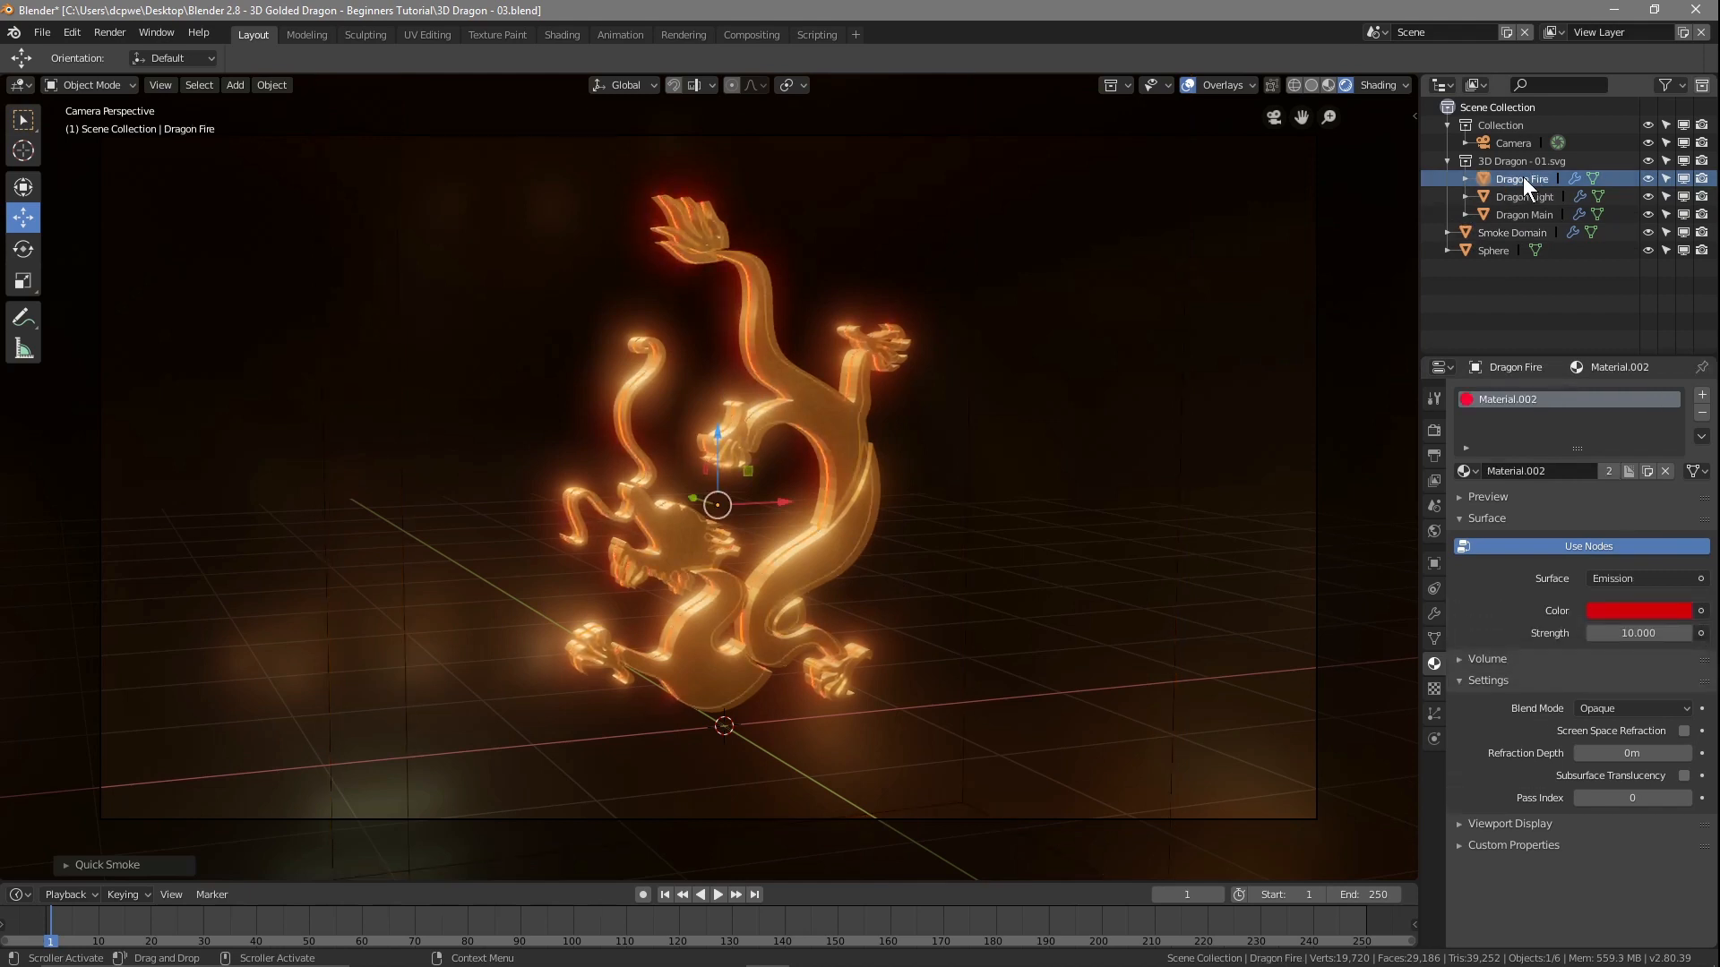
{"action": "left_click", "coordinate": [1529, 196]}
{"action": "left_click", "coordinate": [1523, 178]}
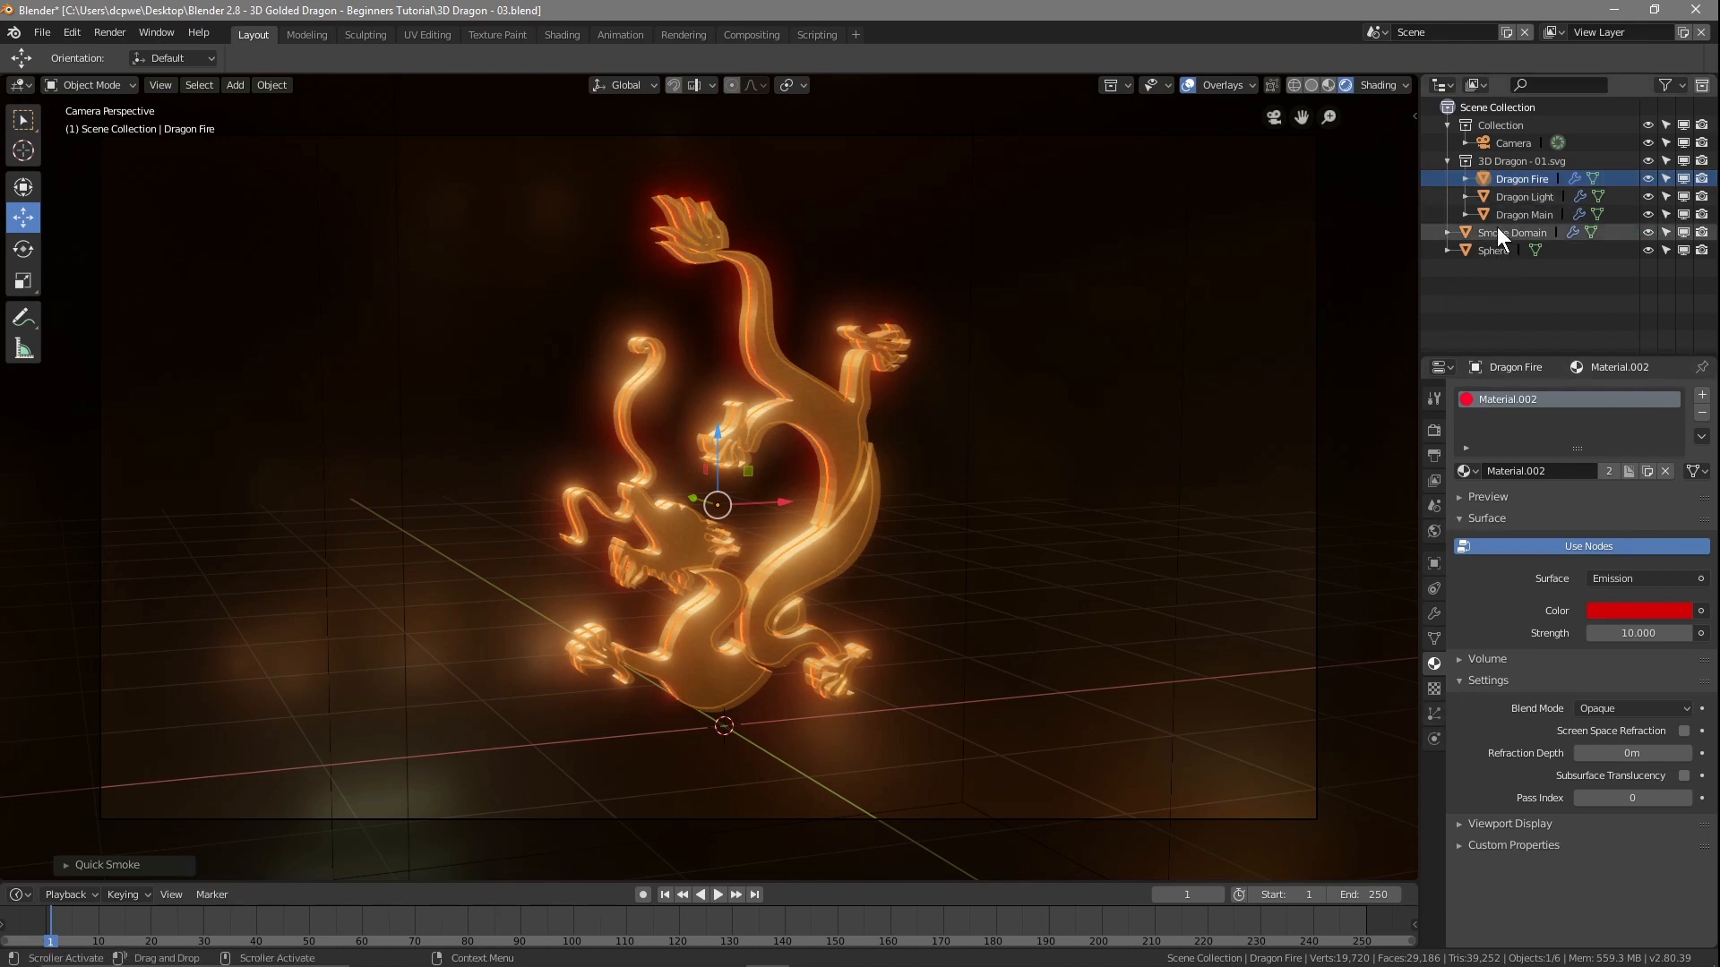
{"action": "left_click", "coordinate": [1508, 194]}
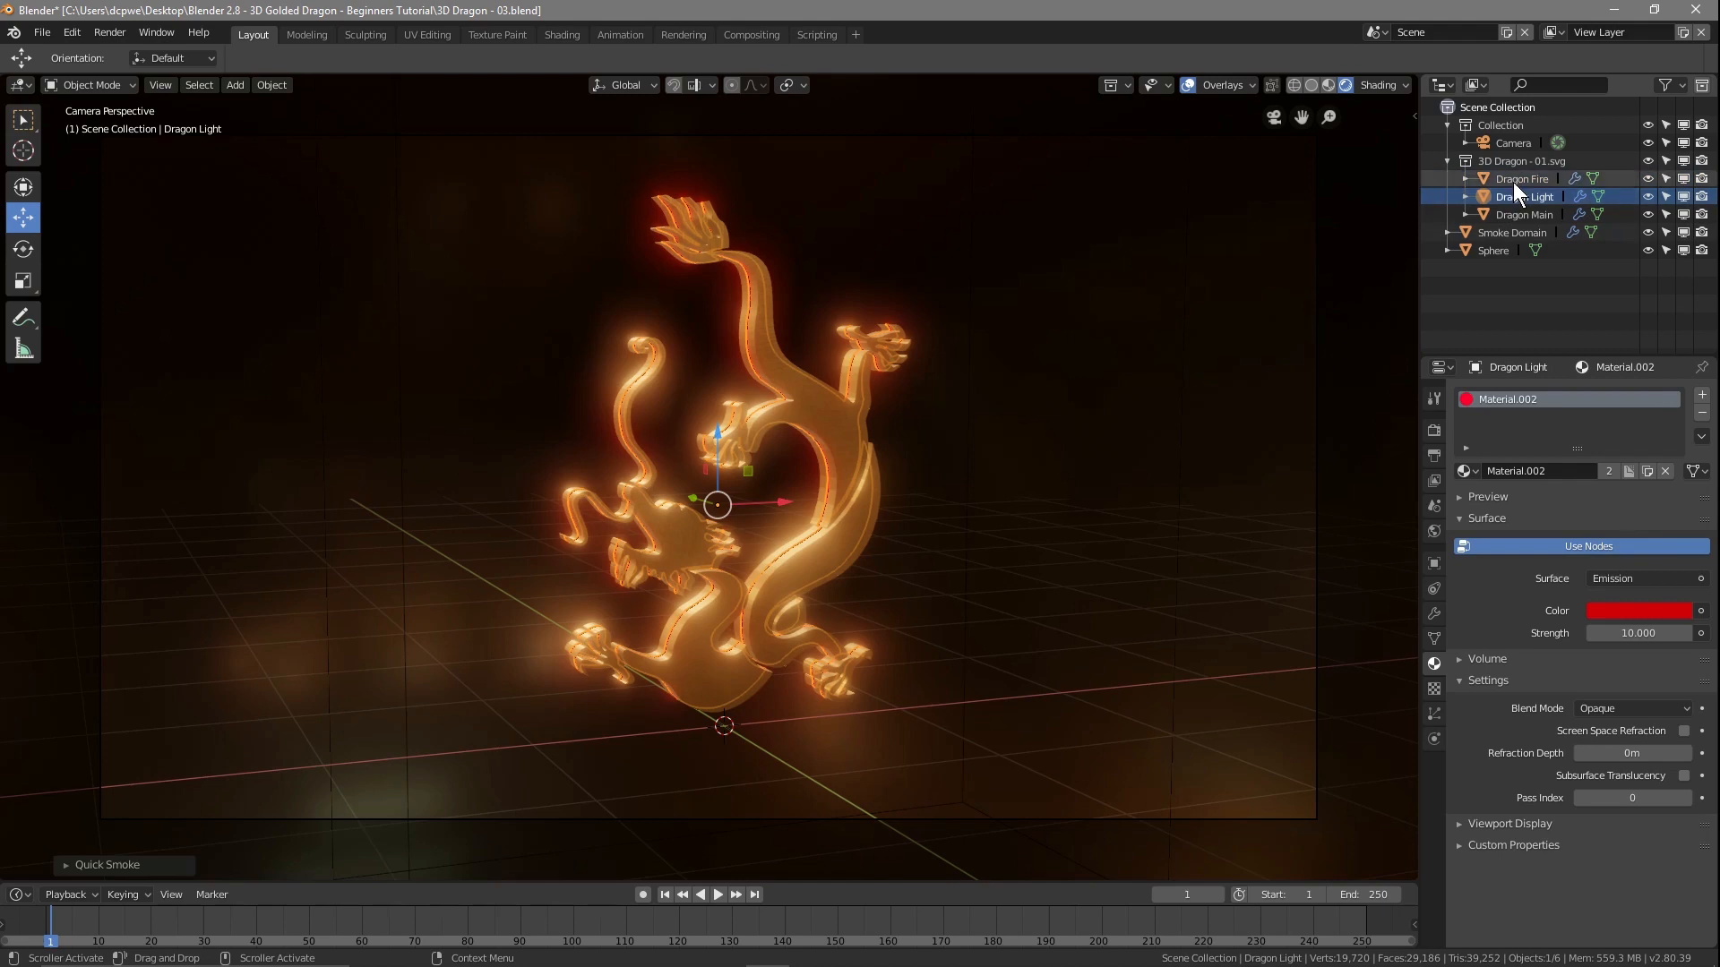
{"action": "left_click", "coordinate": [1513, 179]}
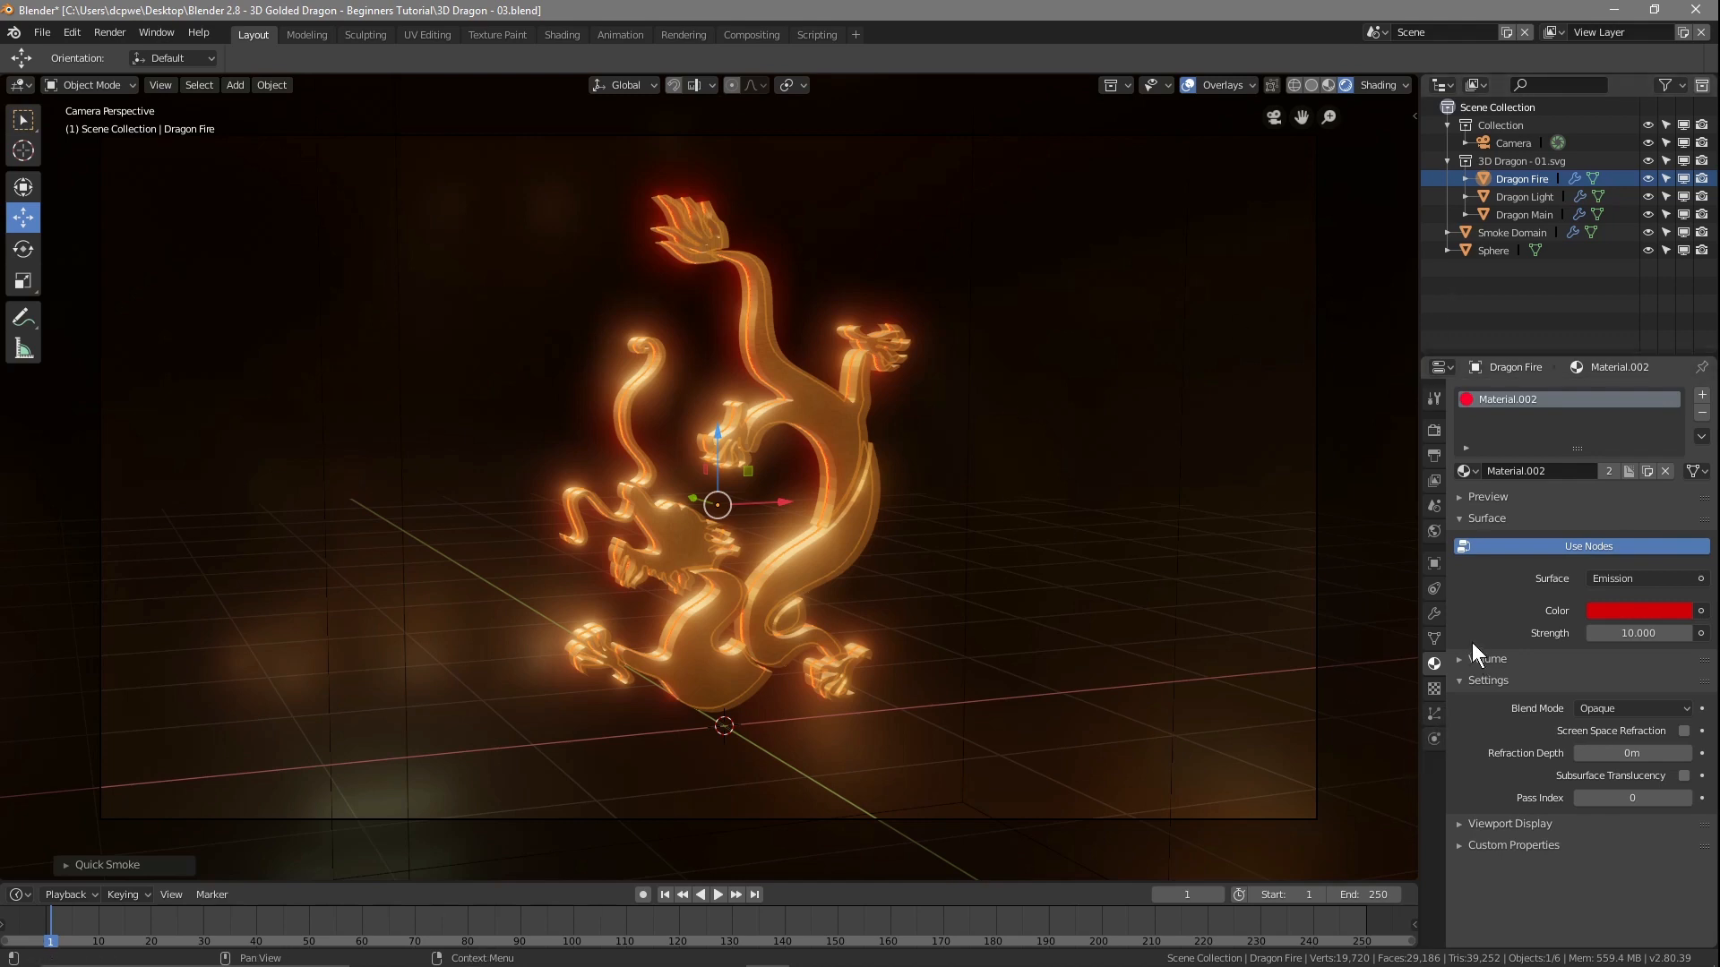
- Hide the sphere and scale the Smoke Domain to about 1.8 times its width along the X axis
{"action": "left_click", "coordinate": [1498, 233]}
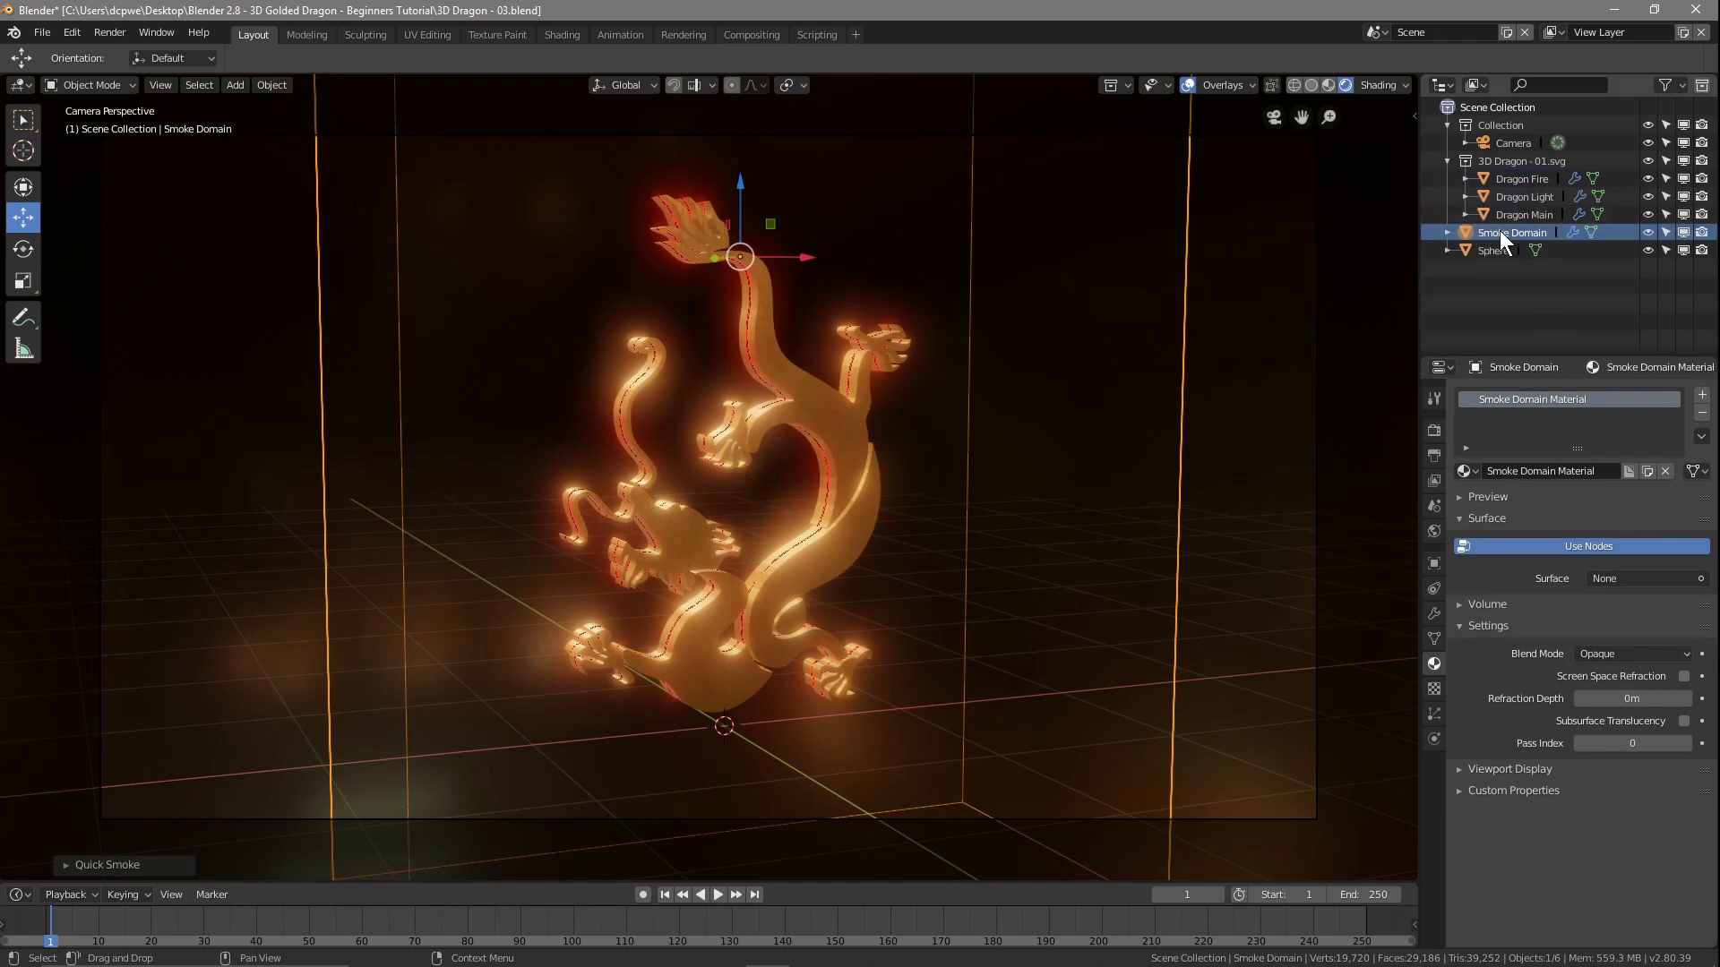
{"action": "left_click", "coordinate": [1648, 250]}
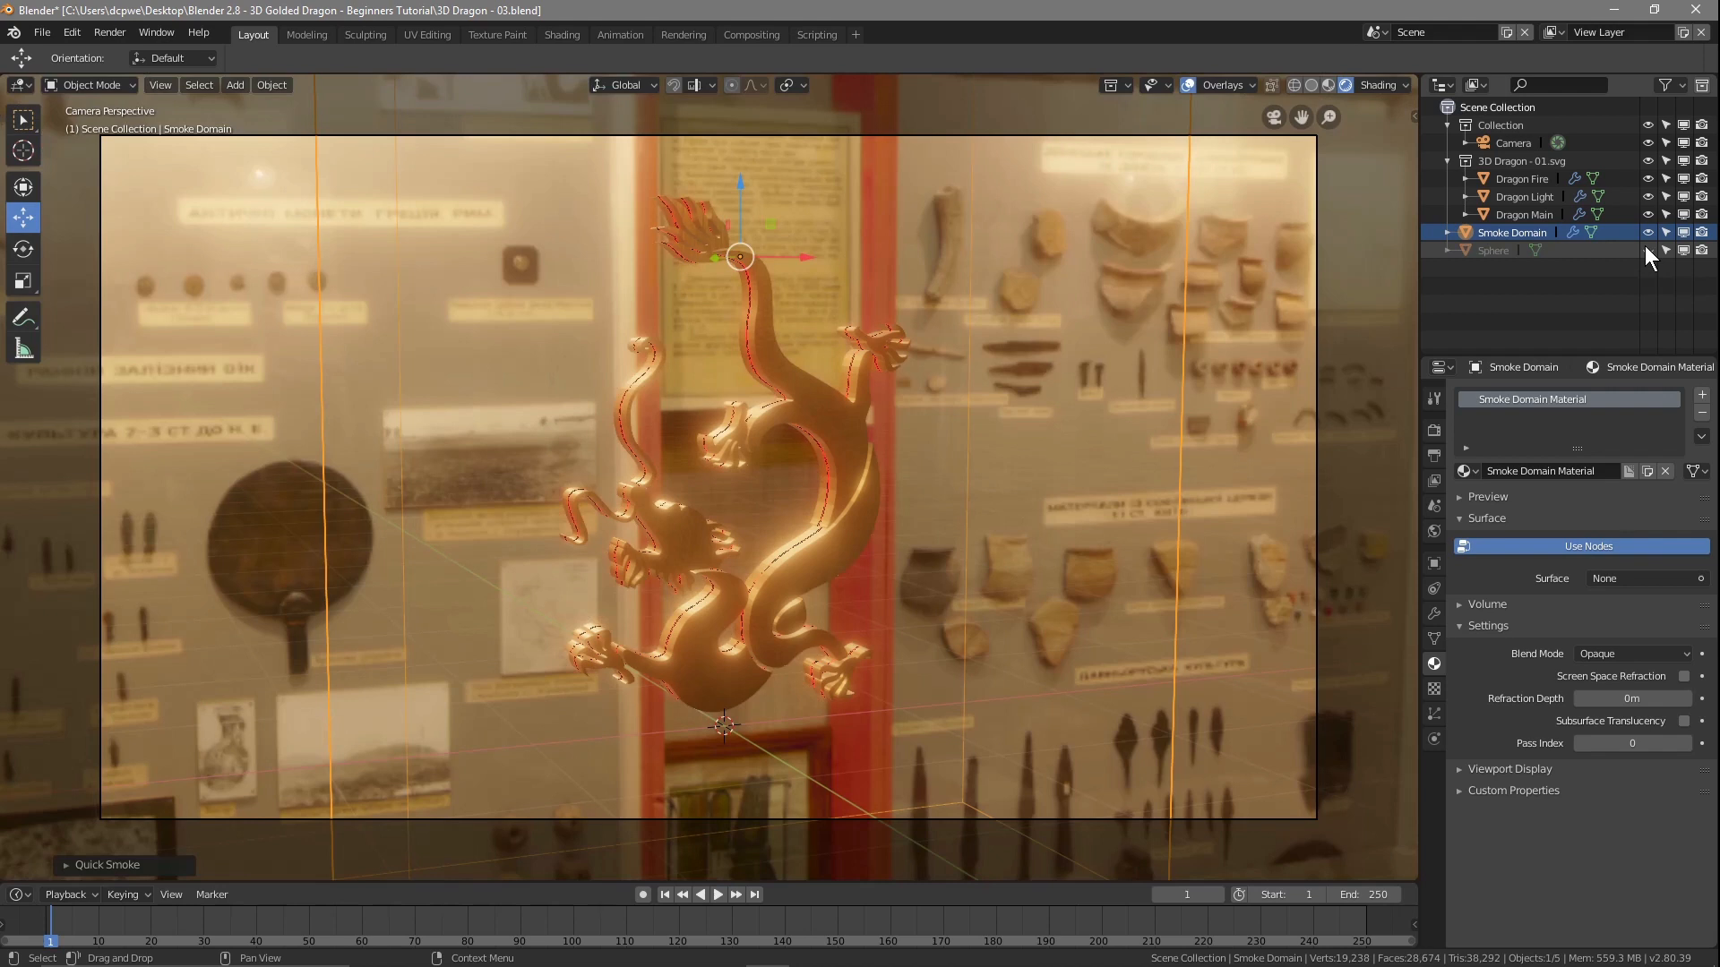
{"action": "key", "text": "KP_7"}
{"action": "scroll", "coordinate": [923, 493], "scroll_direction": "down", "scroll_amount": 2}
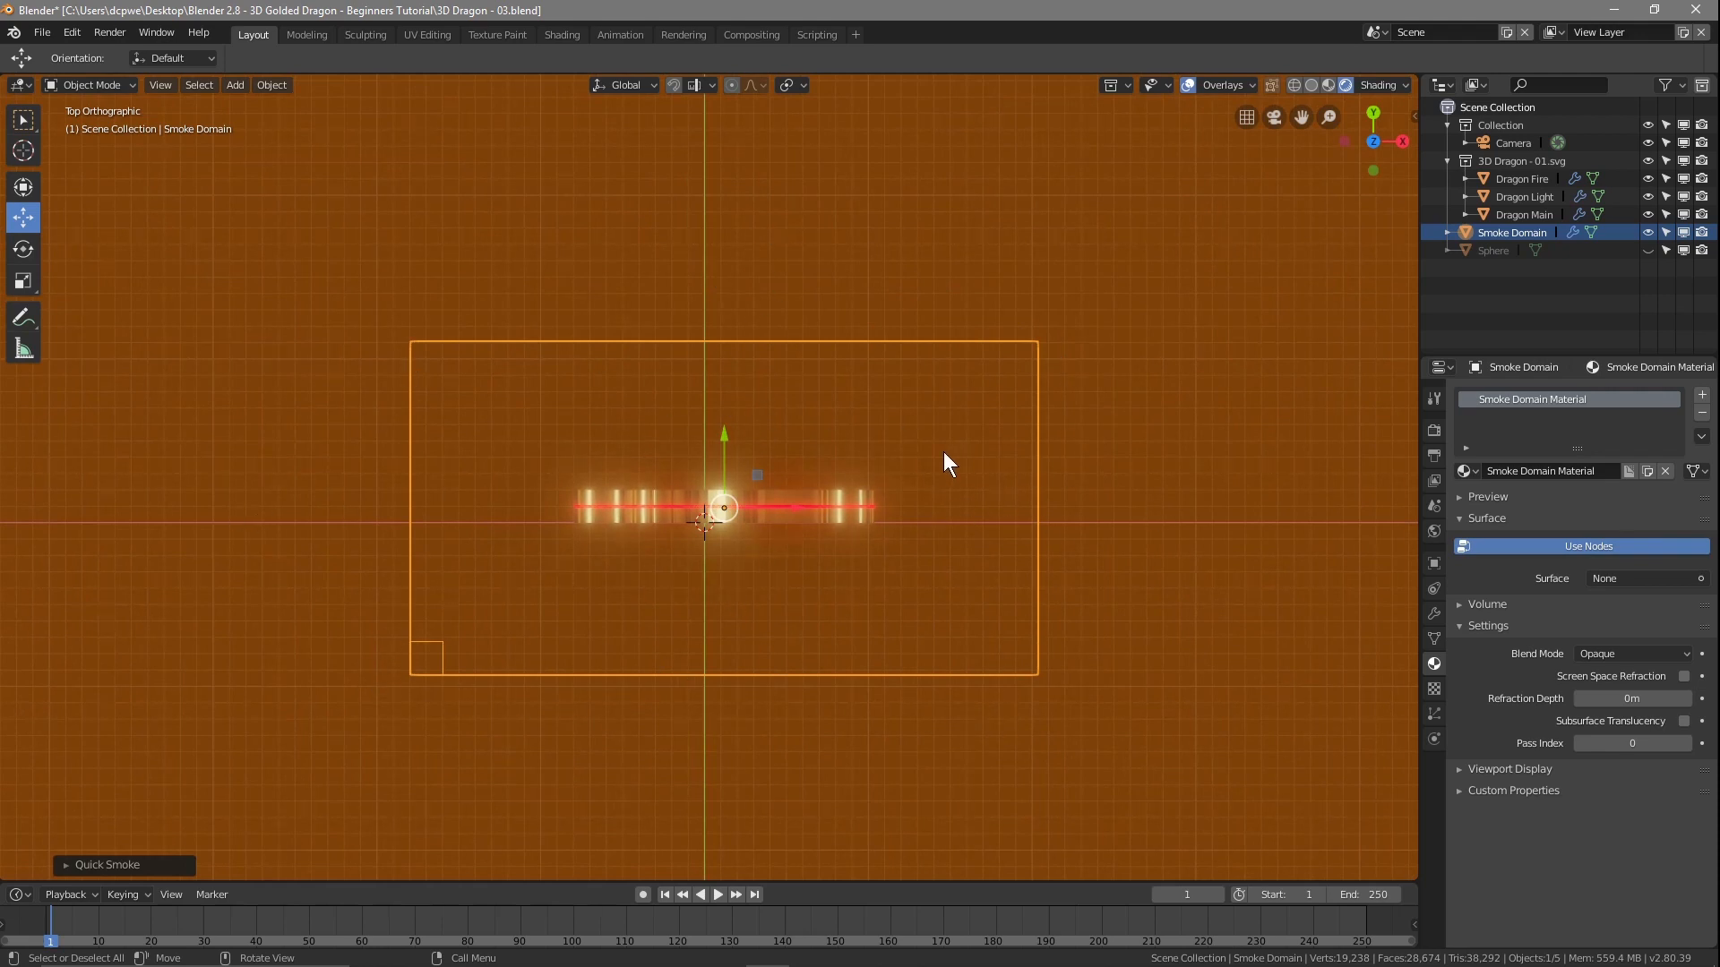
{"action": "key", "text": "s"}
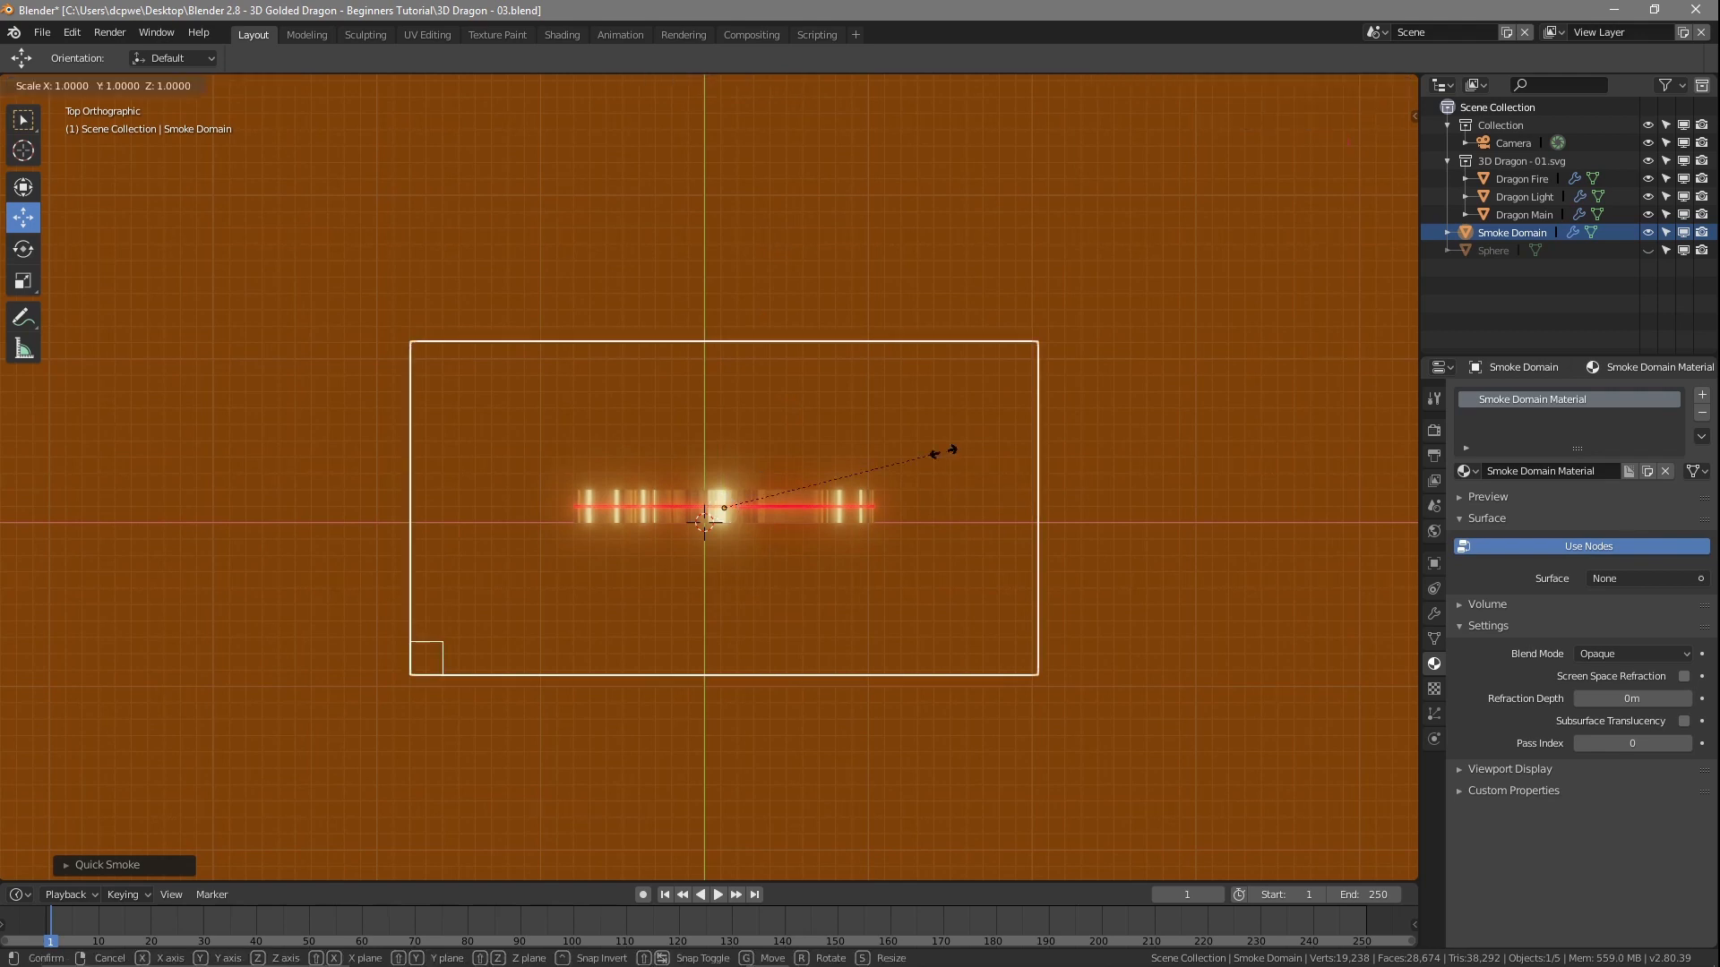
{"action": "key", "text": "x"}
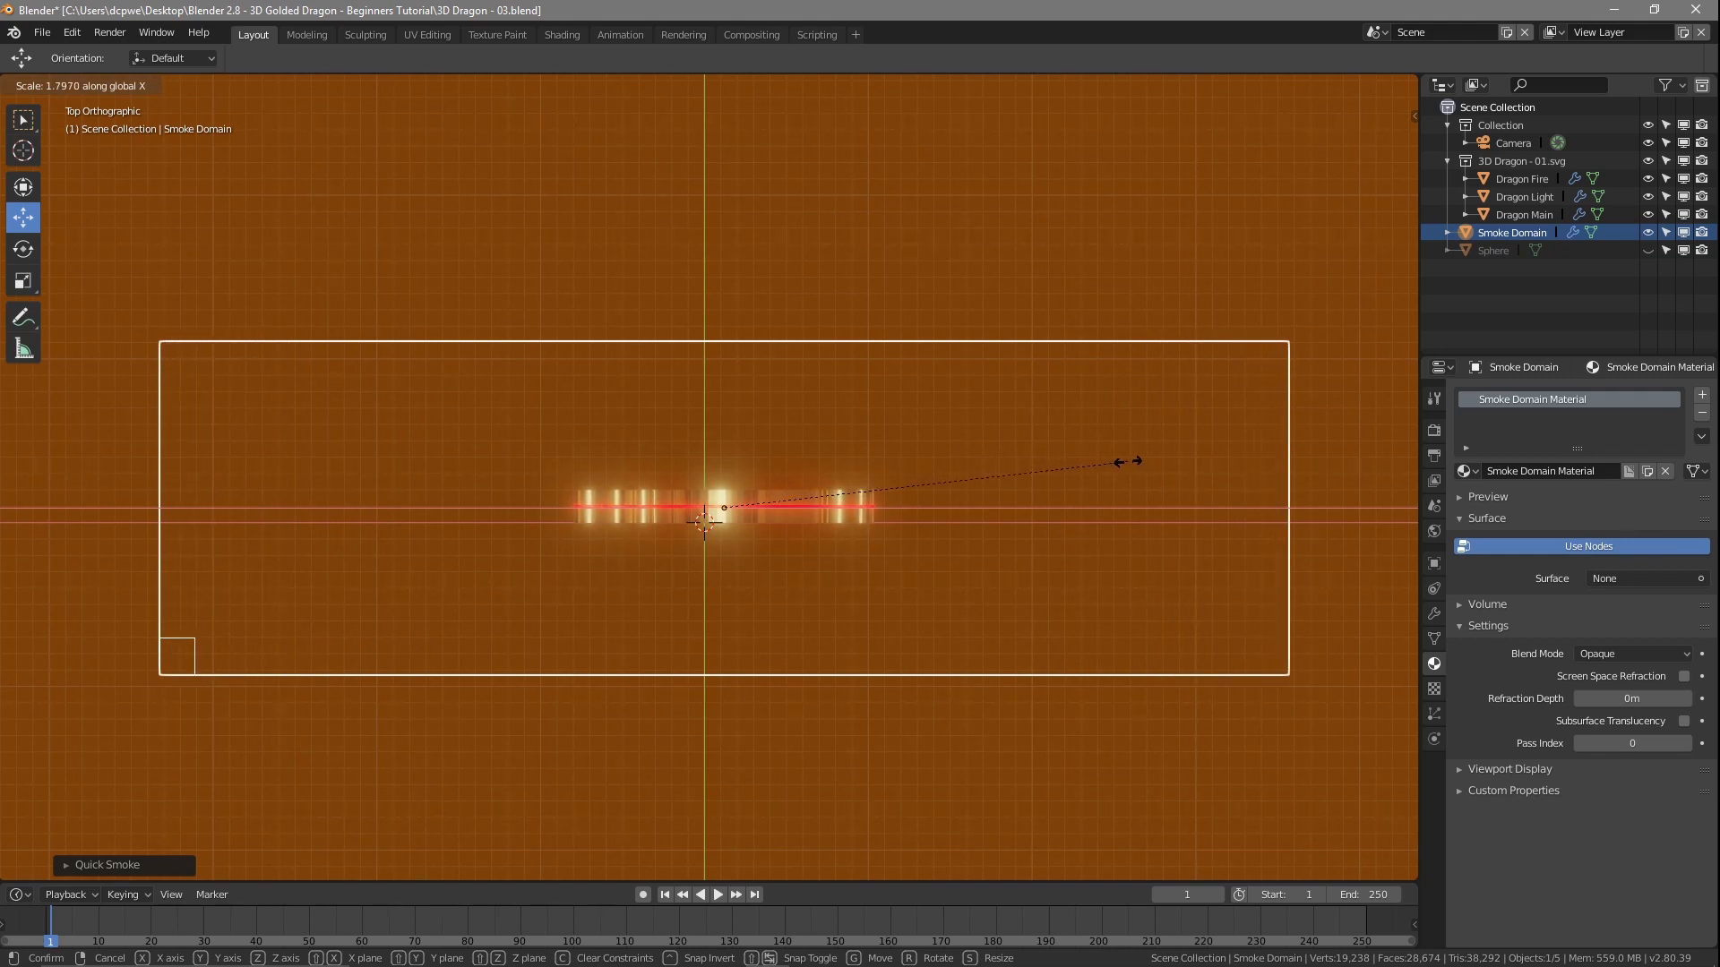
{"action": "left_click", "coordinate": [1126, 460]}
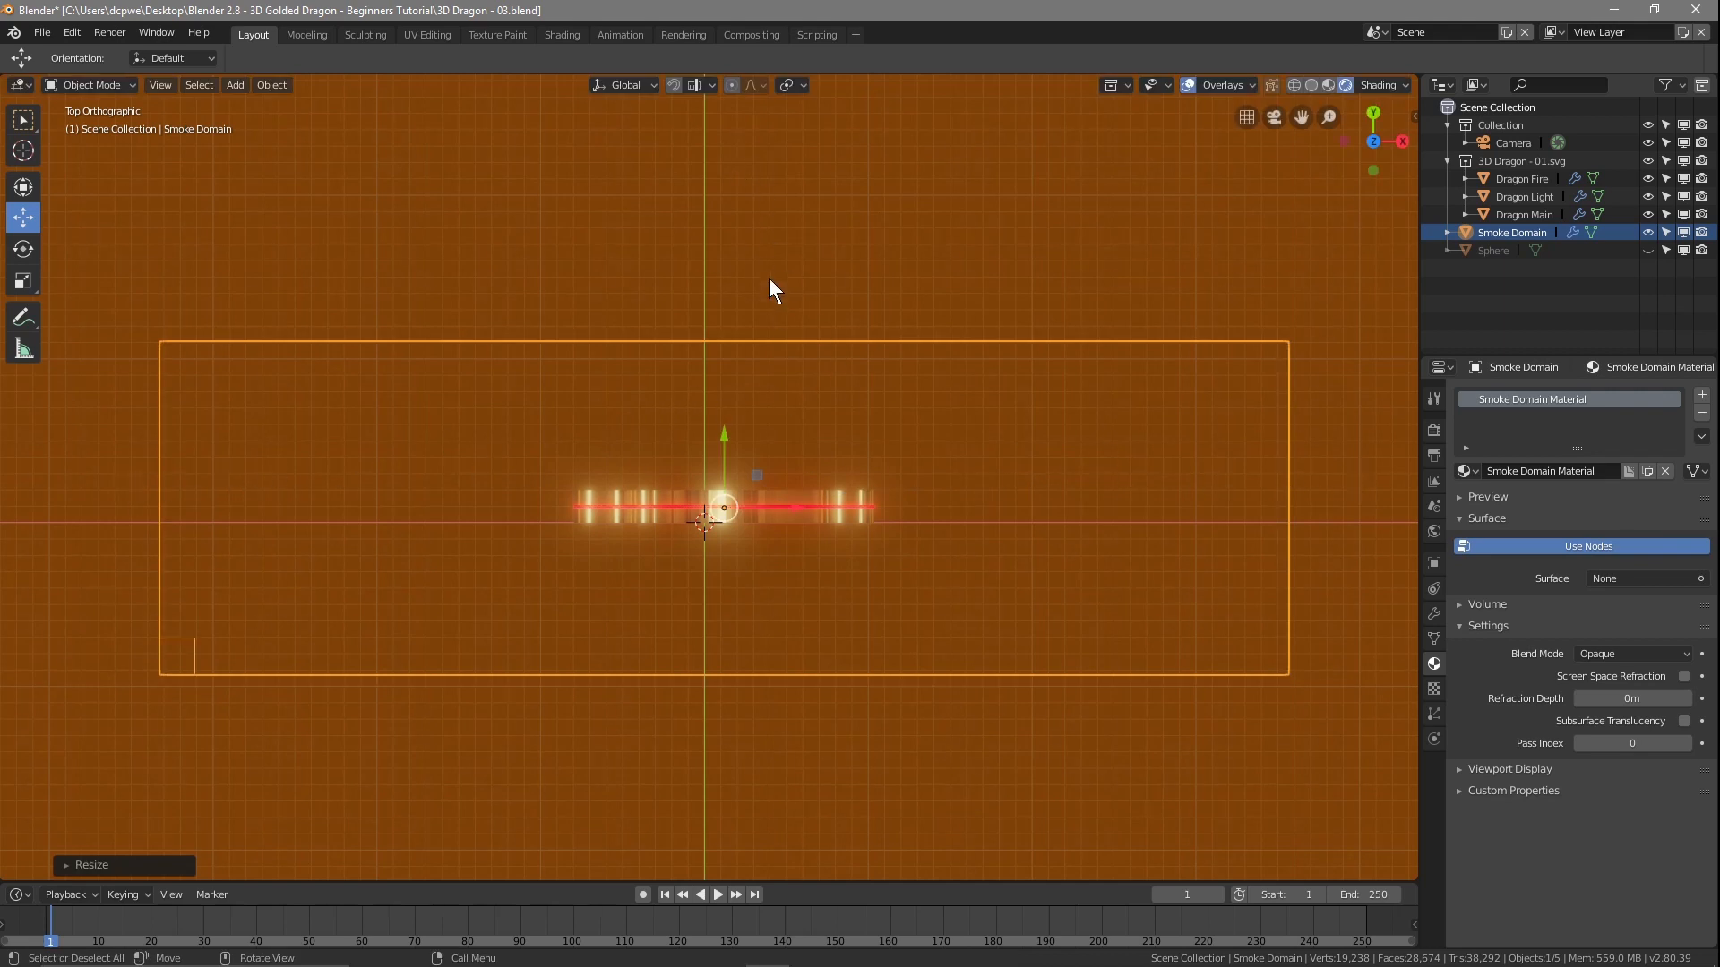
- Scale the Smoke Domain along the Y axis to nearly twice its depth, and unhide the sphere
{"action": "key", "text": "s"}
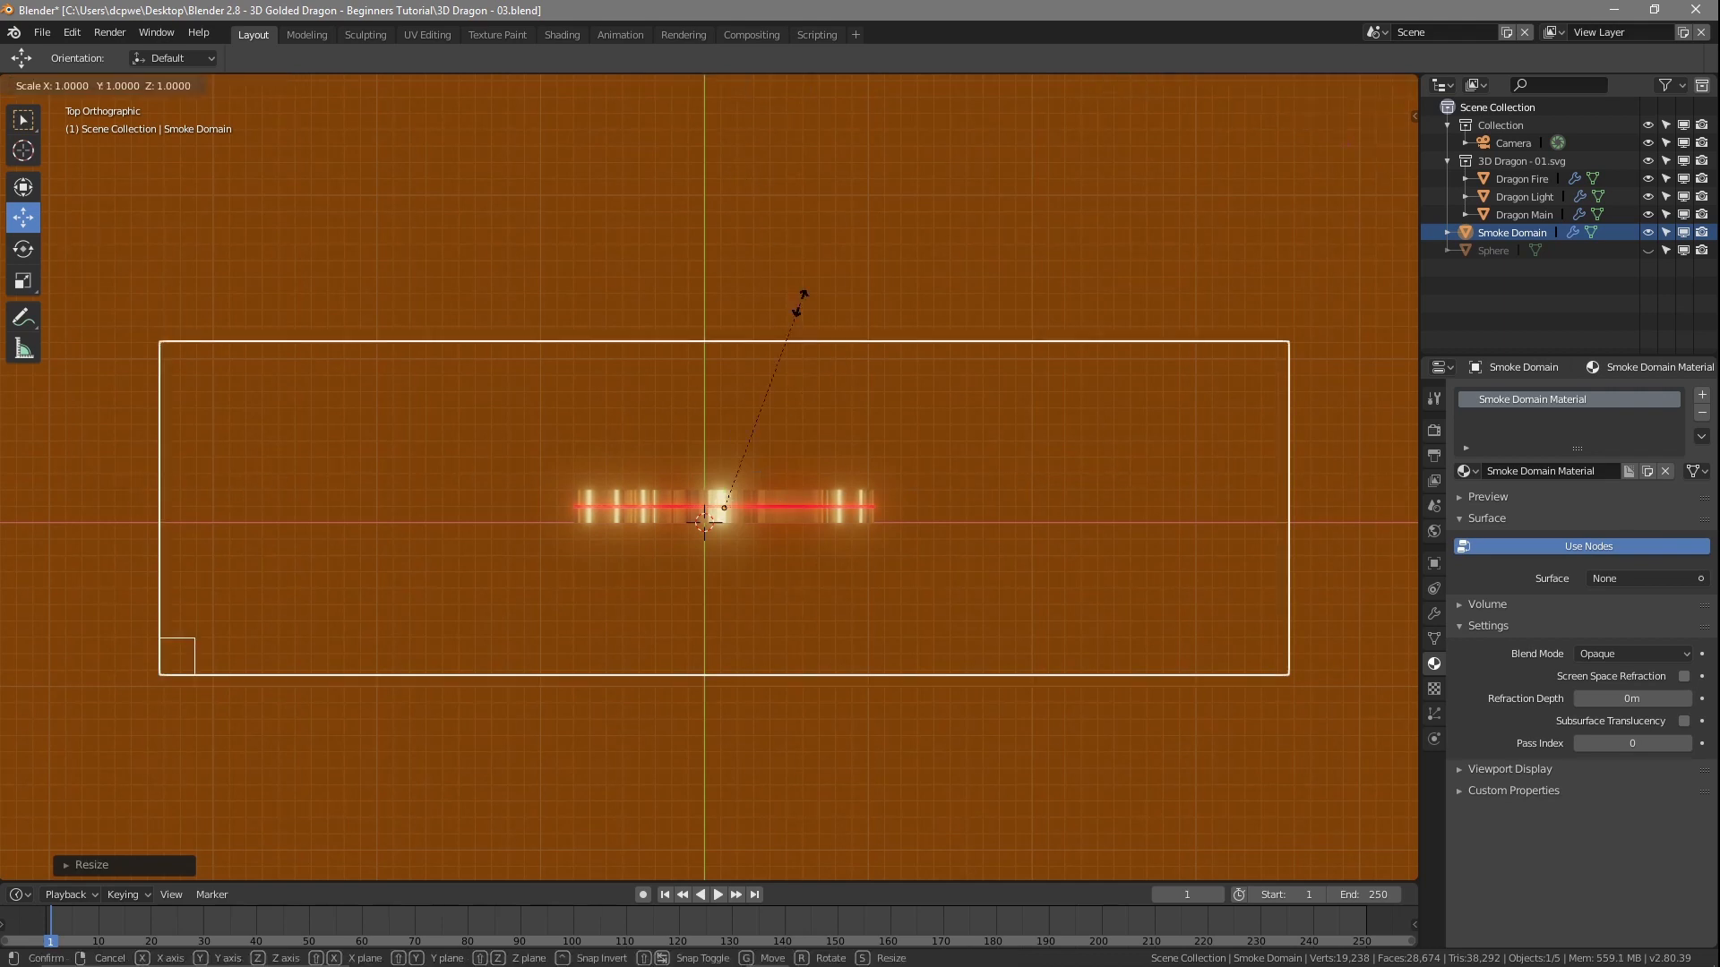
{"action": "key", "text": "y"}
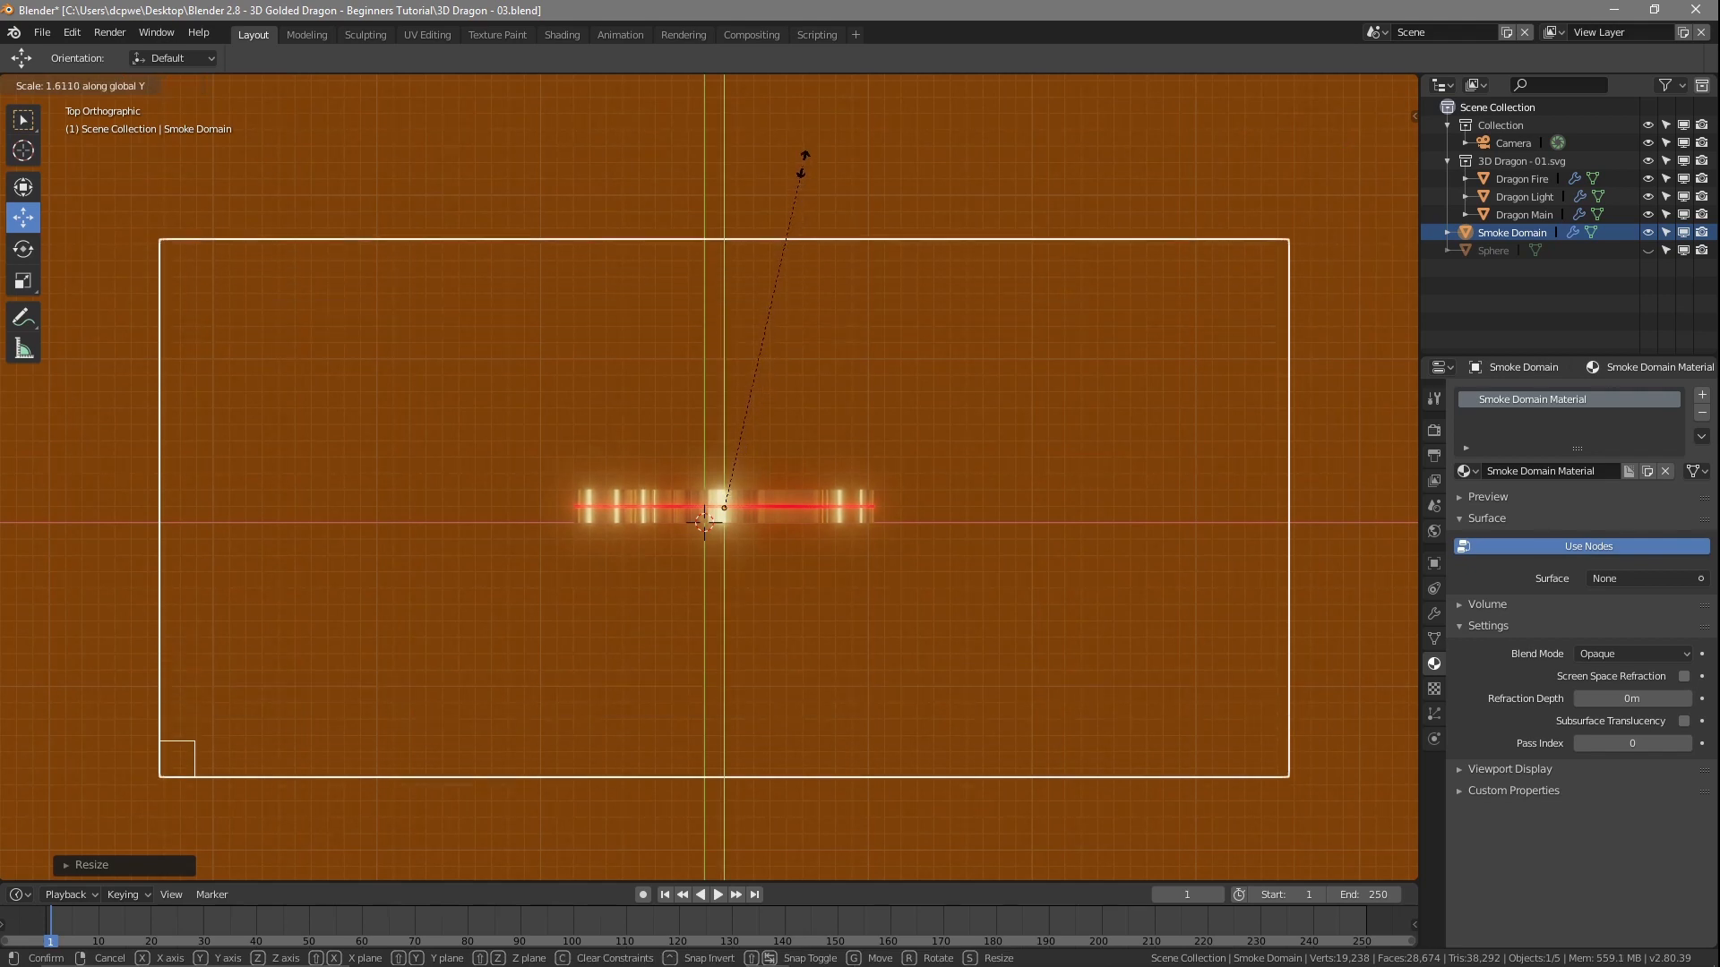
{"action": "left_click", "coordinate": [817, 107]}
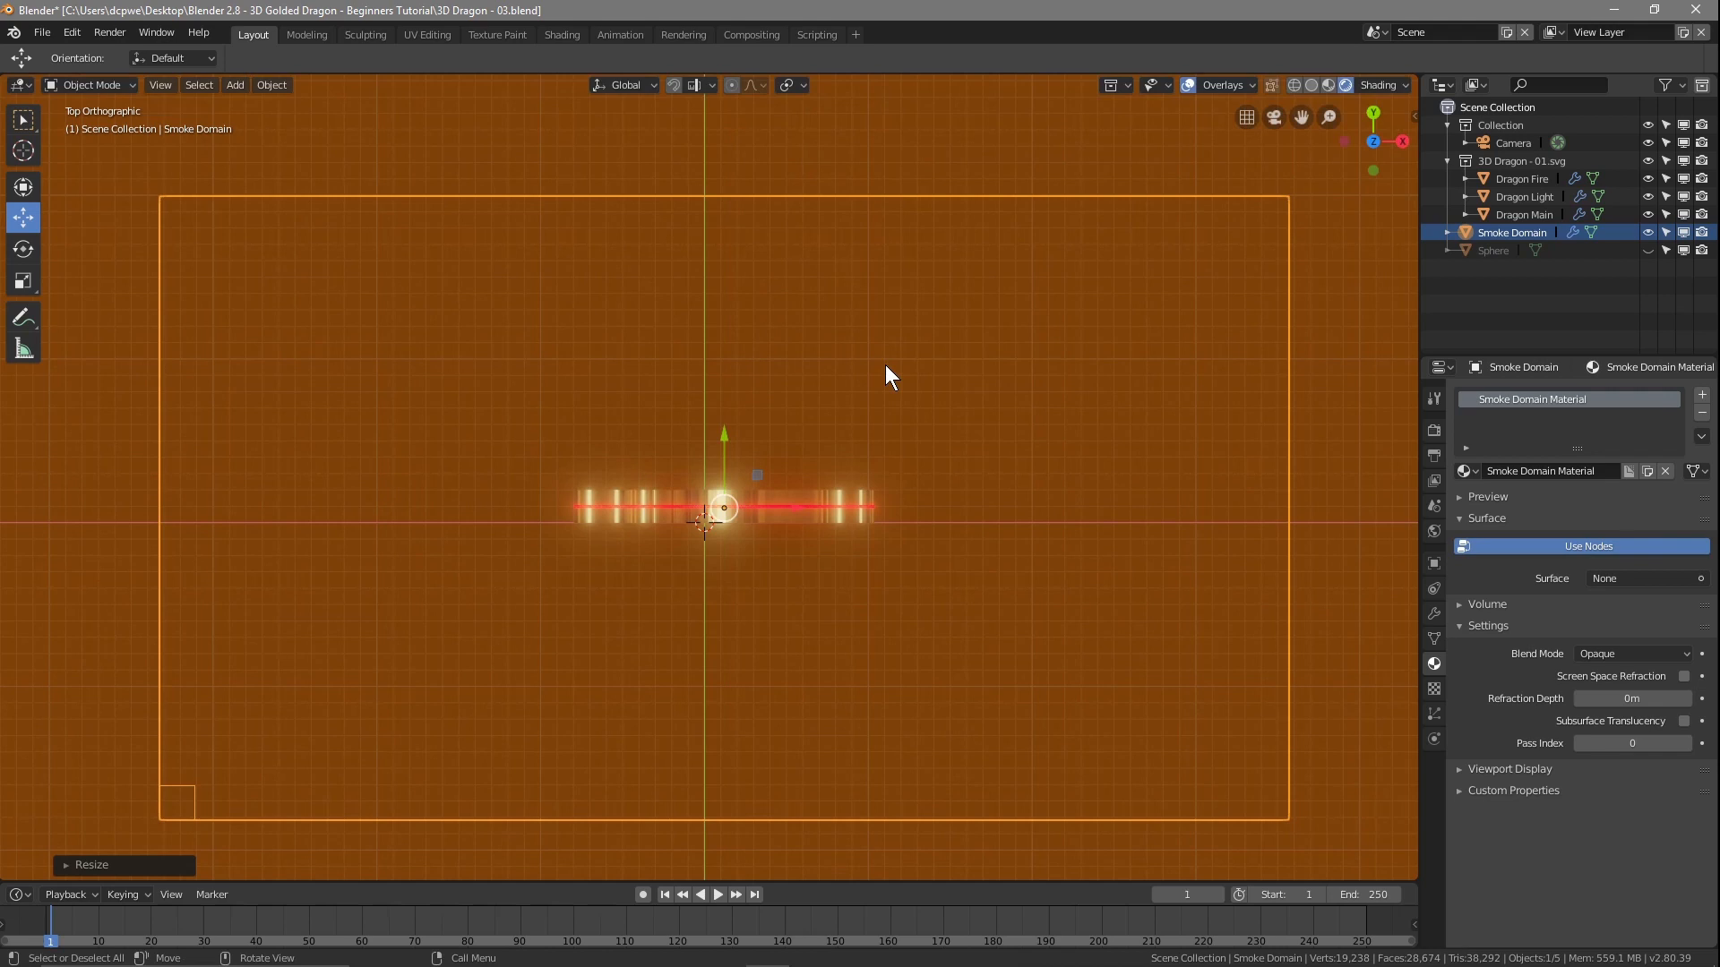
{"action": "key", "text": "KP_0"}
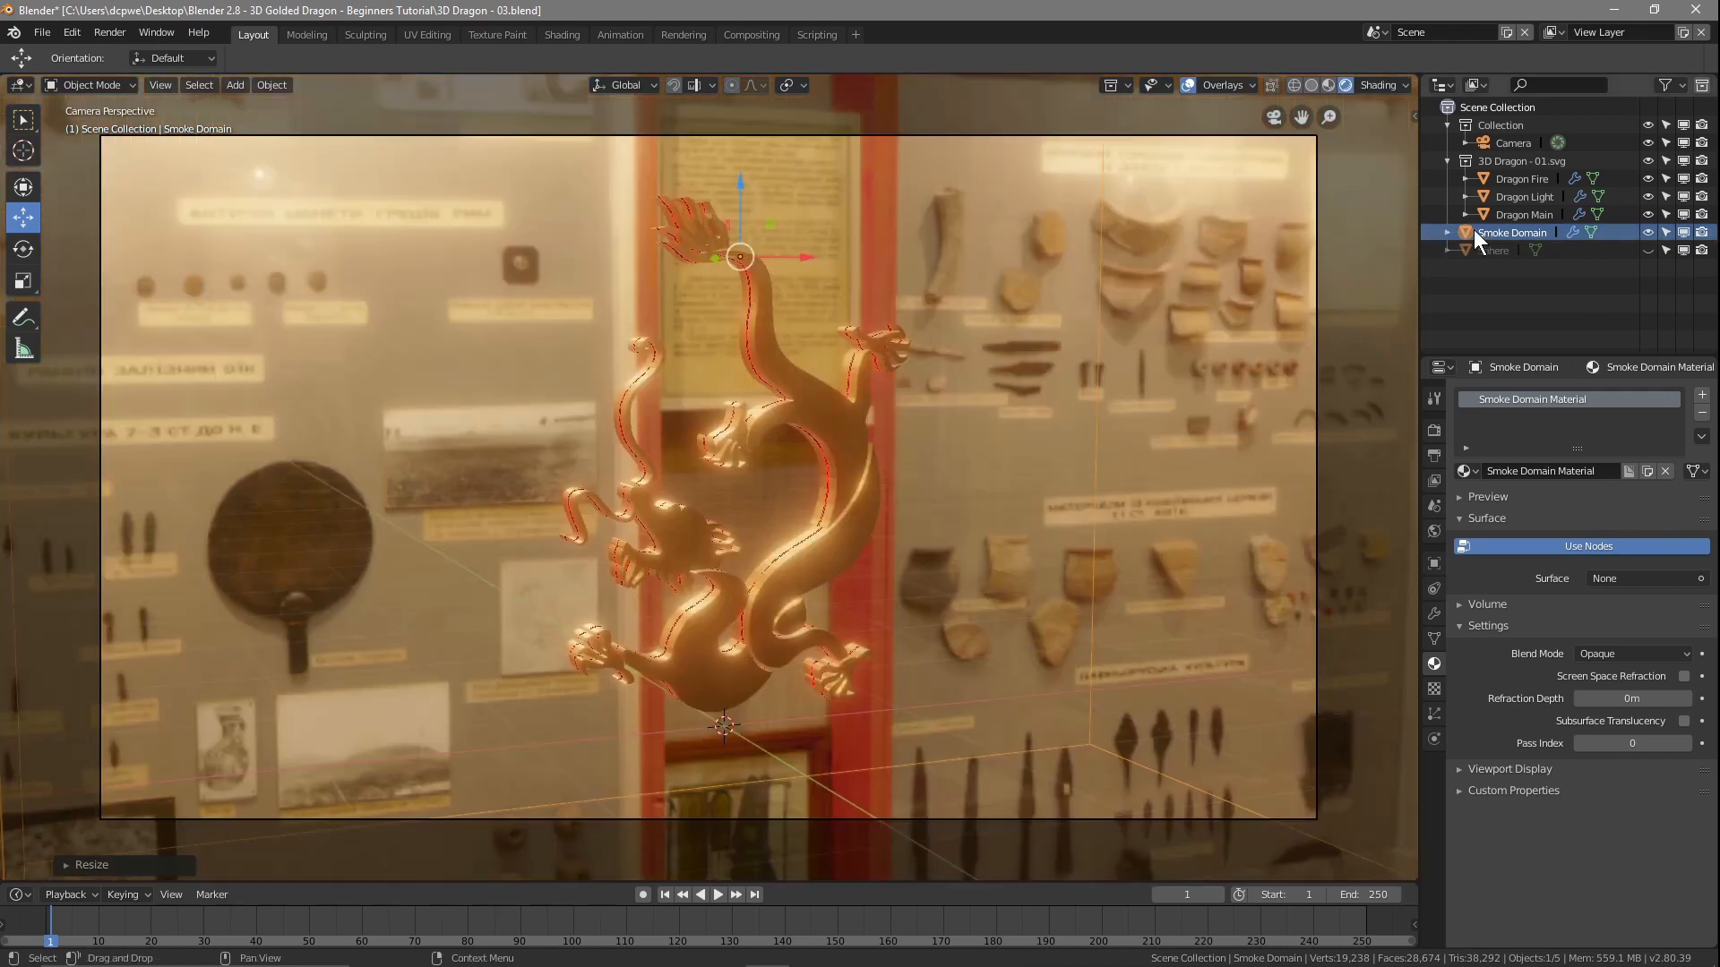
{"action": "left_click", "coordinate": [1647, 249]}
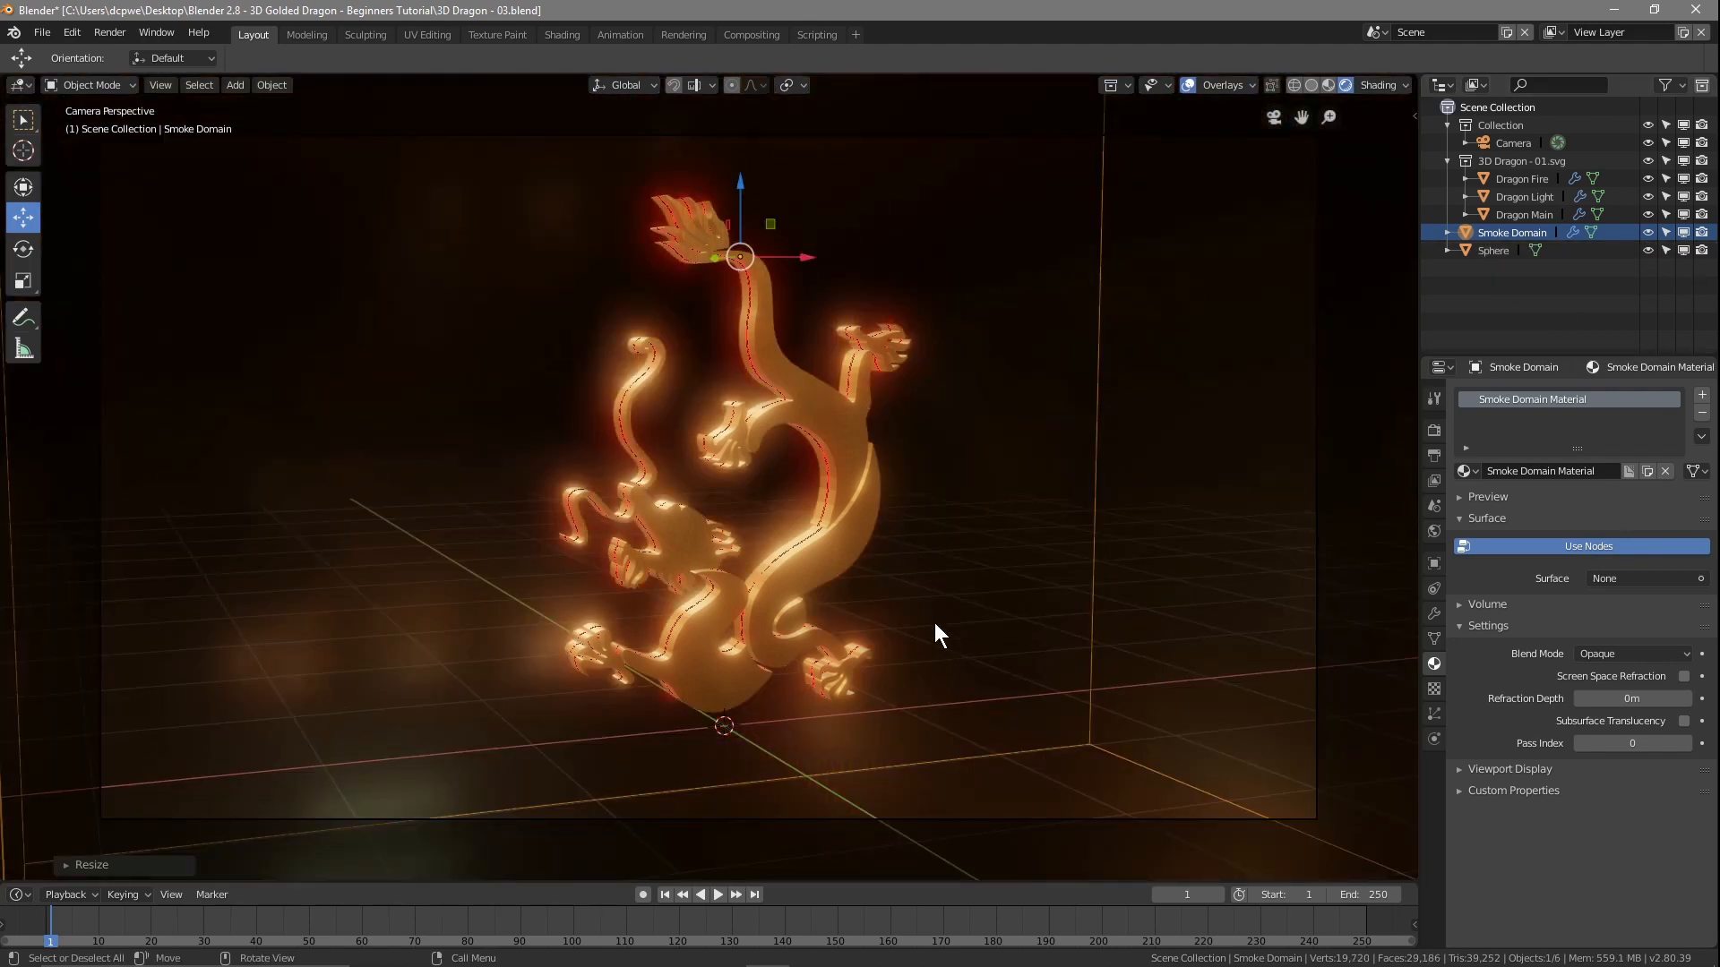
- Examine how far the enlarged Smoke Domain extends around the dragon and the camera frame
{"action": "scroll", "coordinate": [941, 609], "scroll_direction": "down", "scroll_amount": 5}
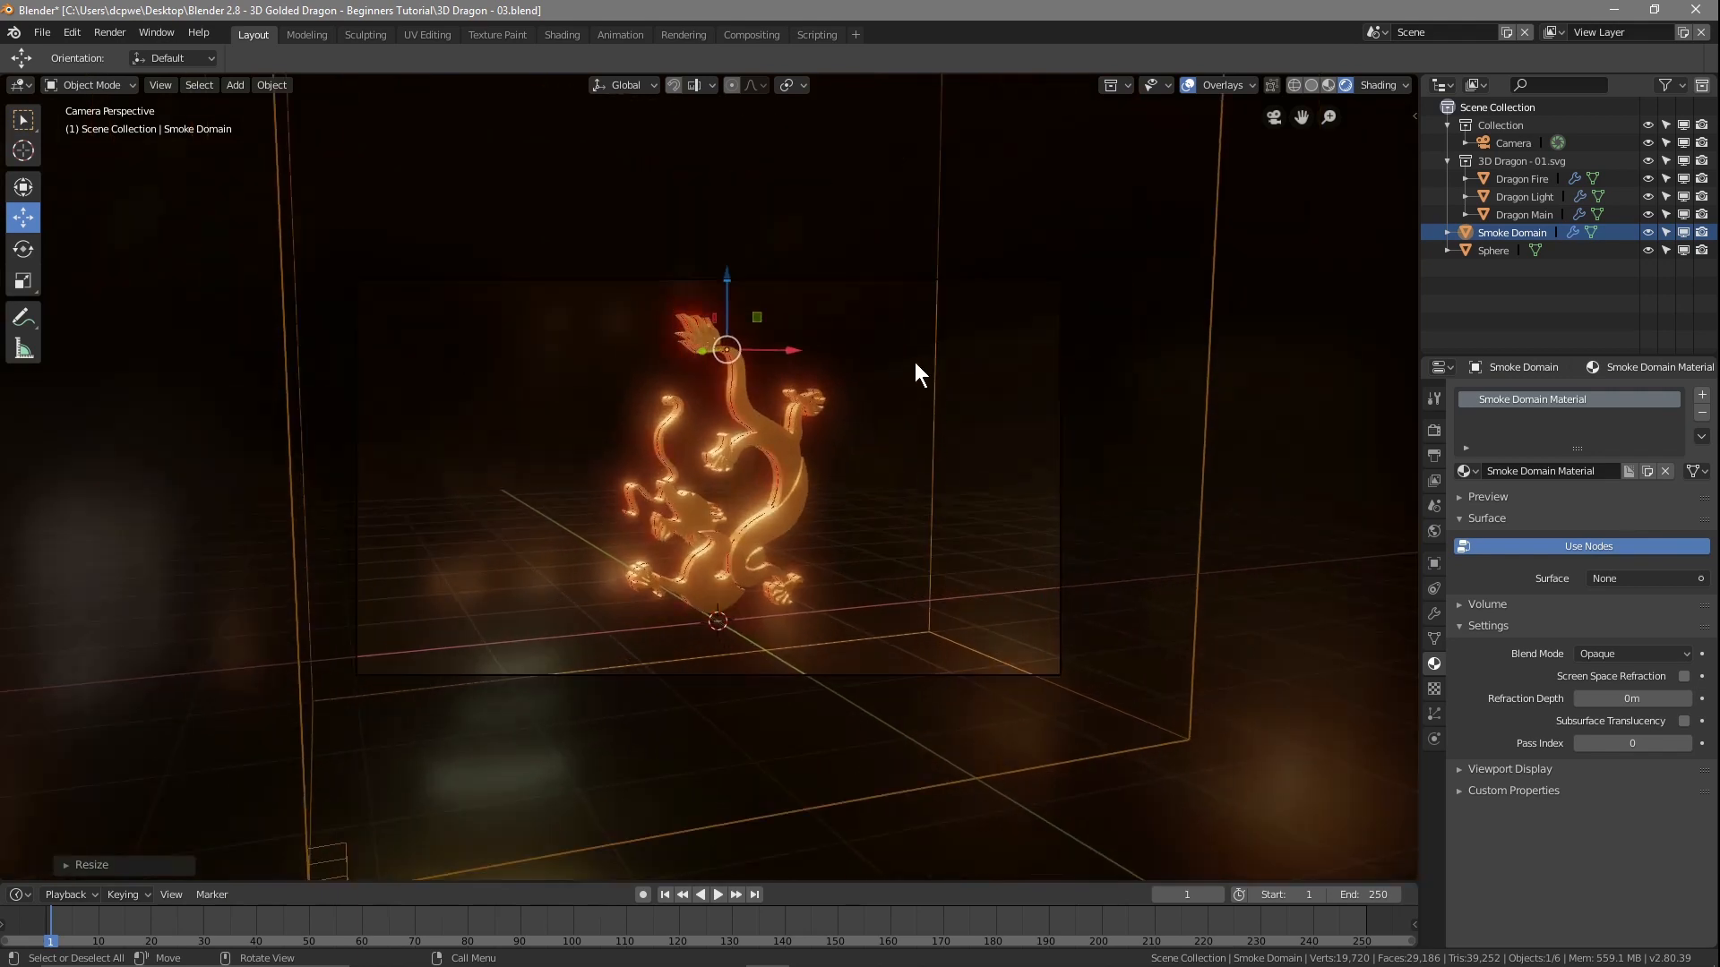
{"action": "left_click", "coordinate": [1519, 146]}
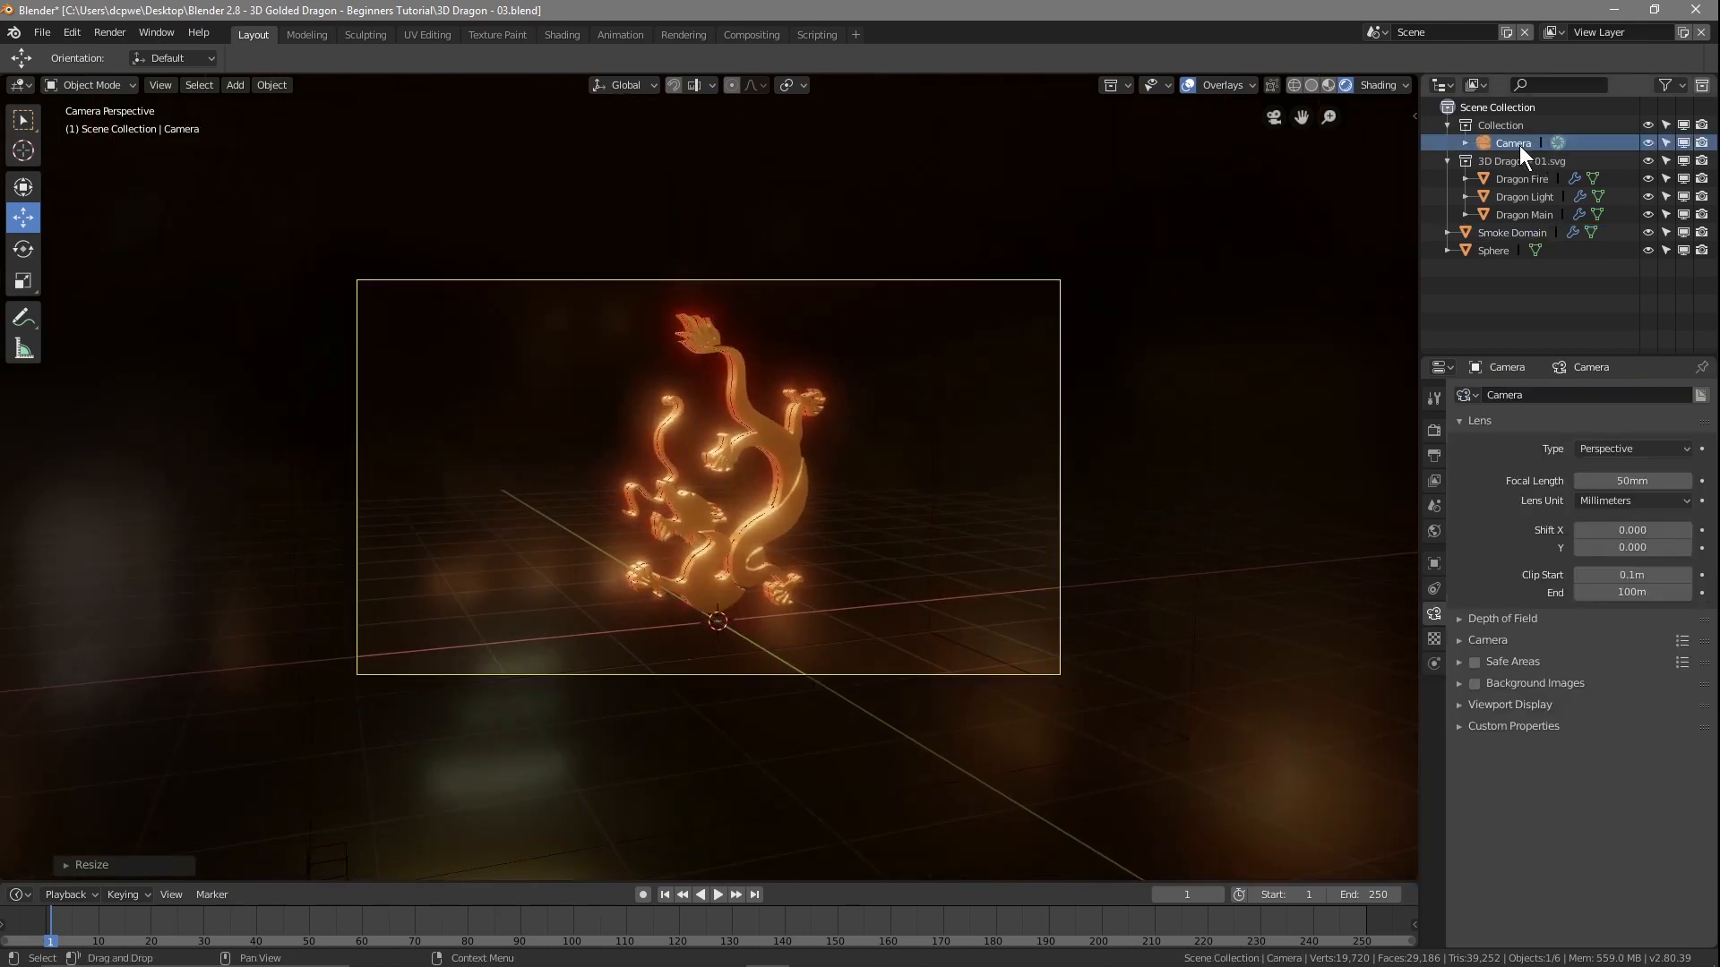
{"action": "left_click", "coordinate": [1509, 232]}
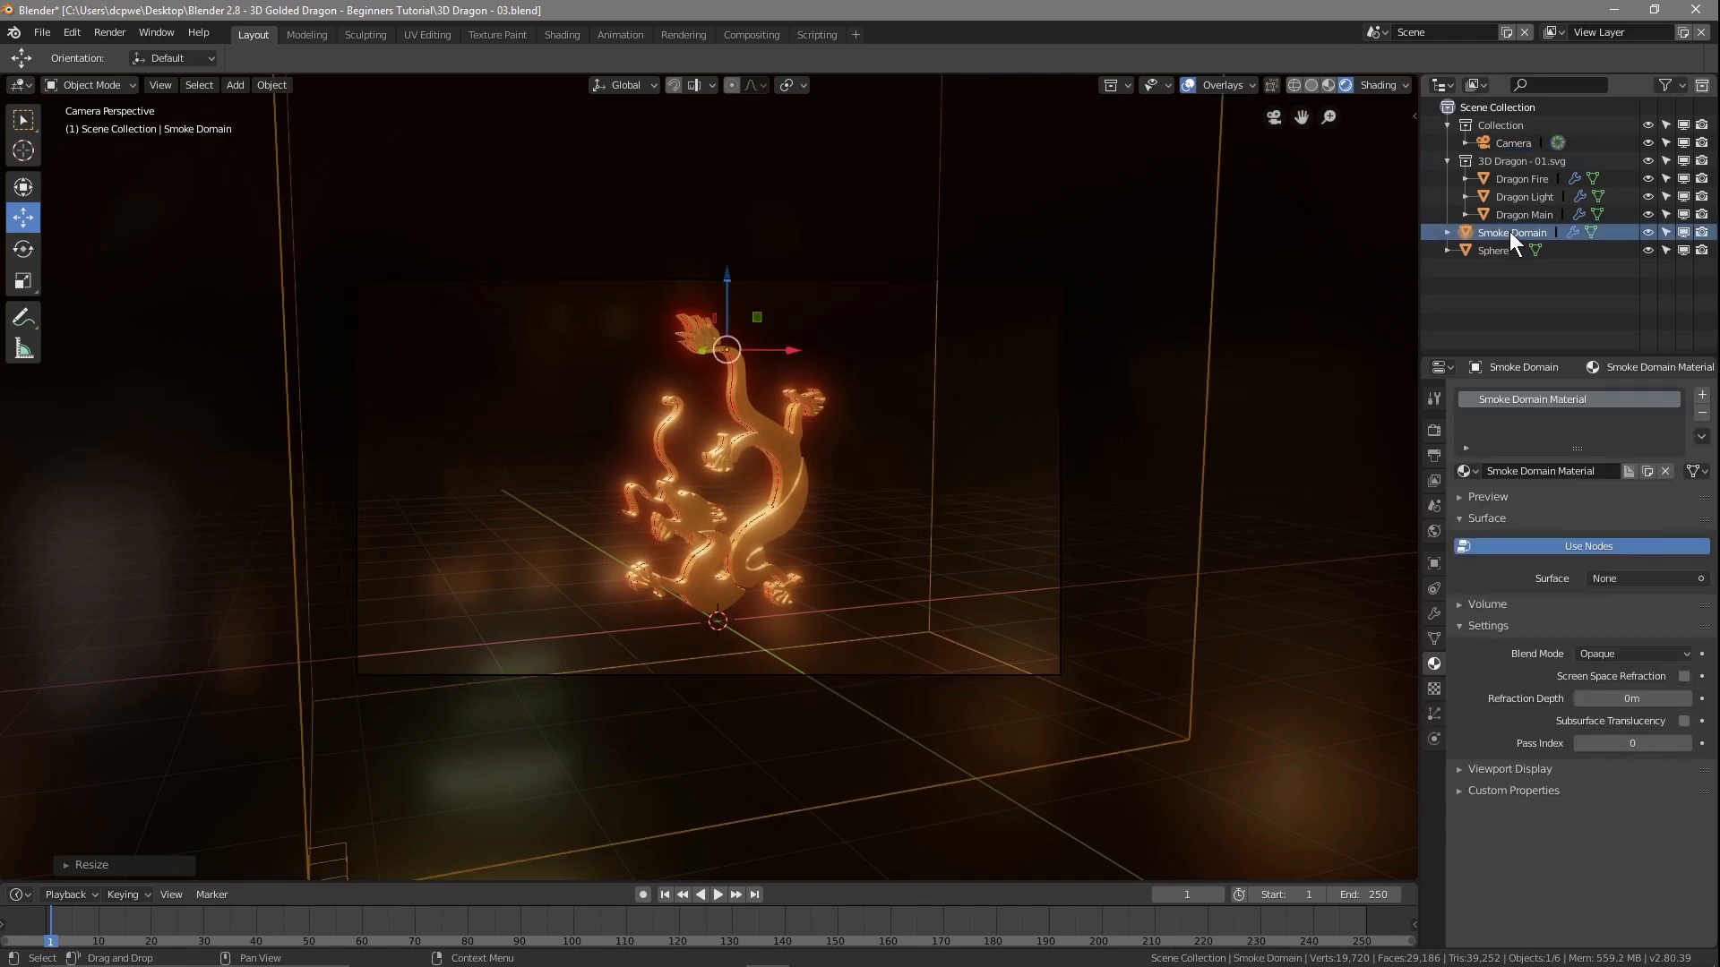
{"action": "middle_click_drag", "start_coordinate": [939, 508], "coordinate": [836, 513]}
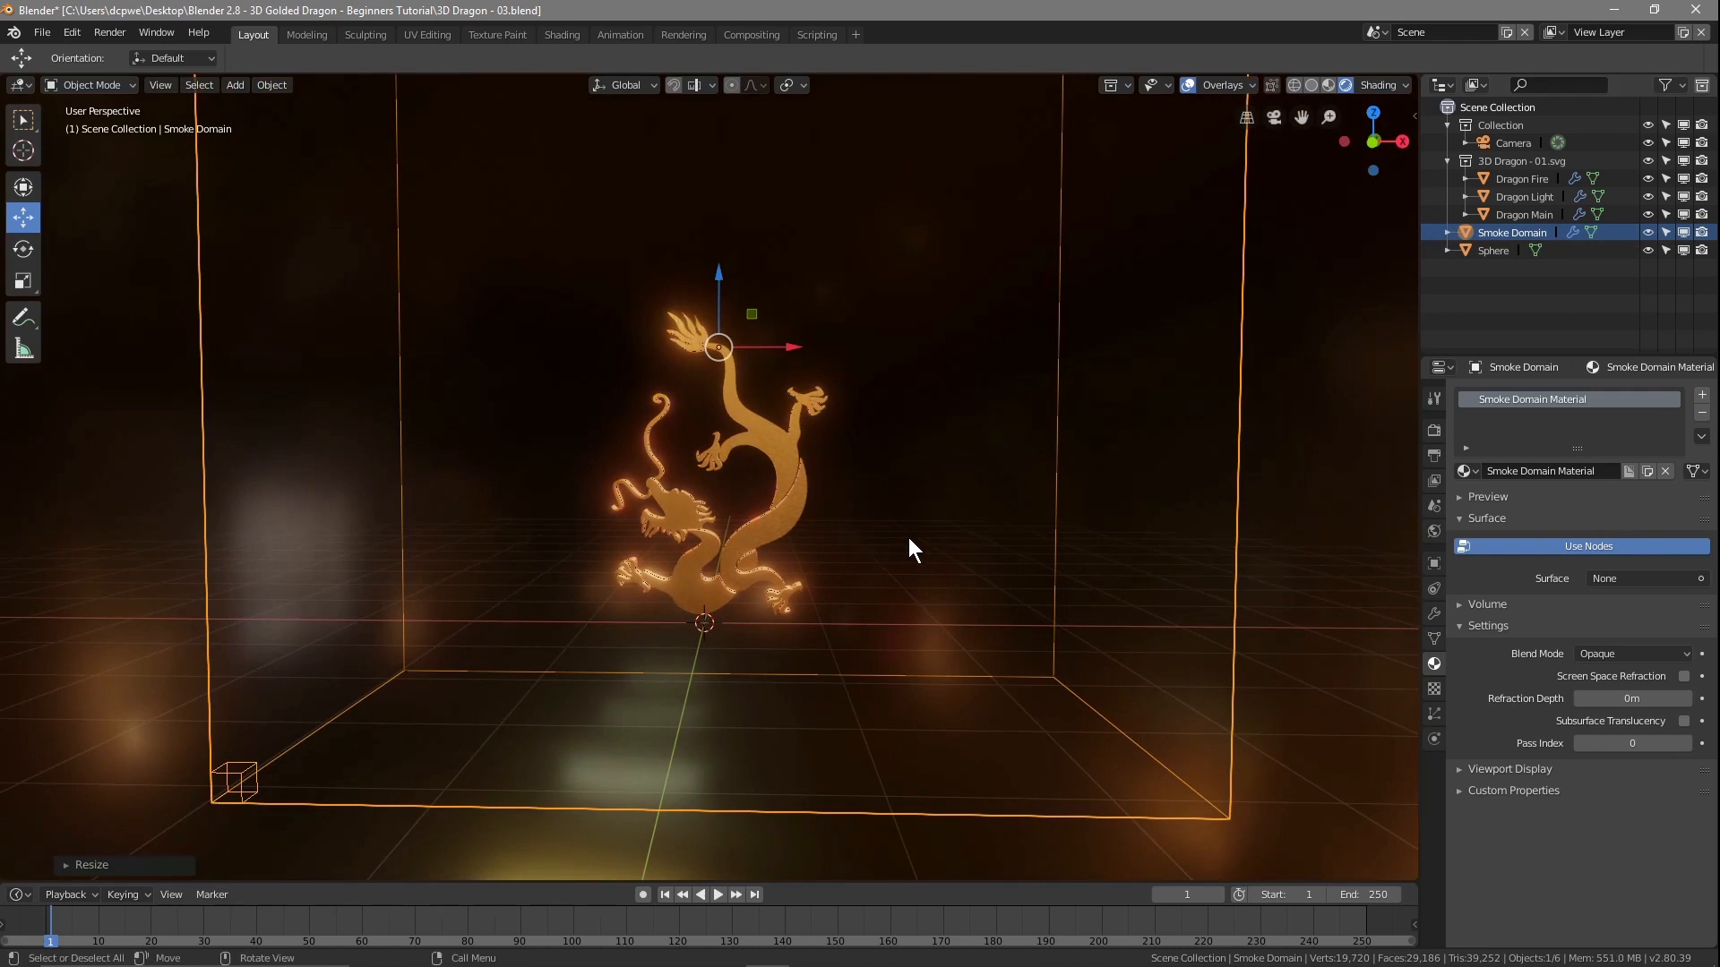
{"action": "middle_click_drag", "start_coordinate": [939, 539], "coordinate": [947, 541]}
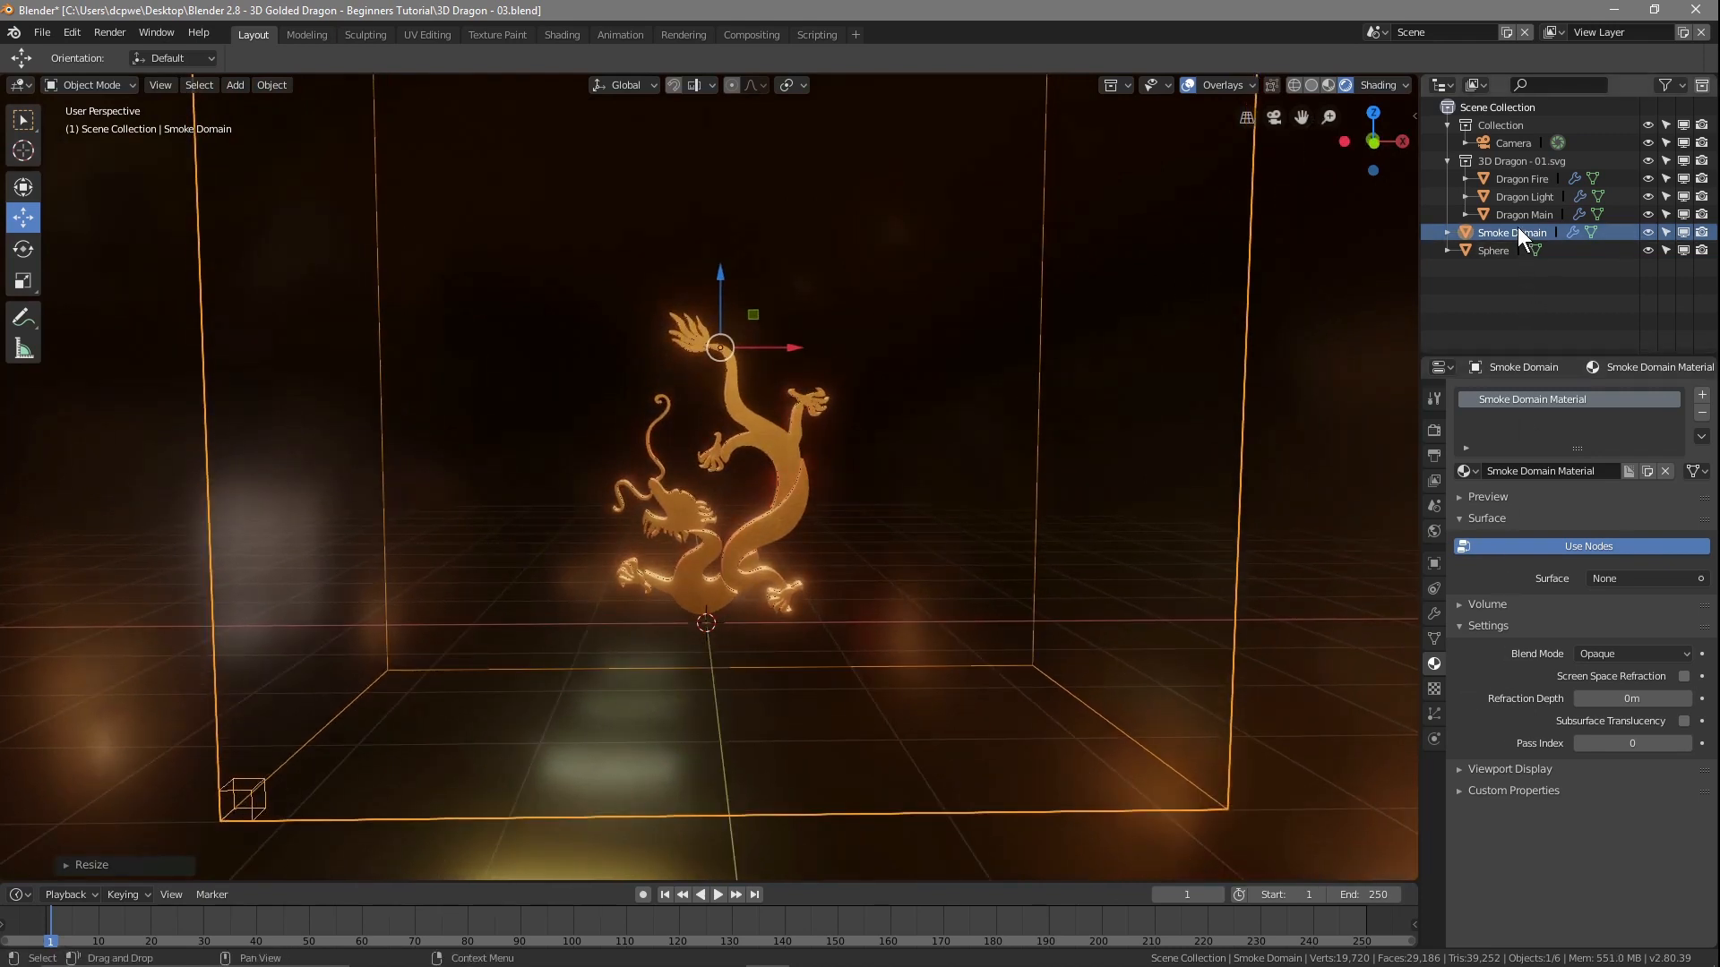
- Enable Dissolve in the Smoke Domain's smoke physics with a time of 15 and Slow turned off
{"action": "left_click", "coordinate": [1433, 739]}
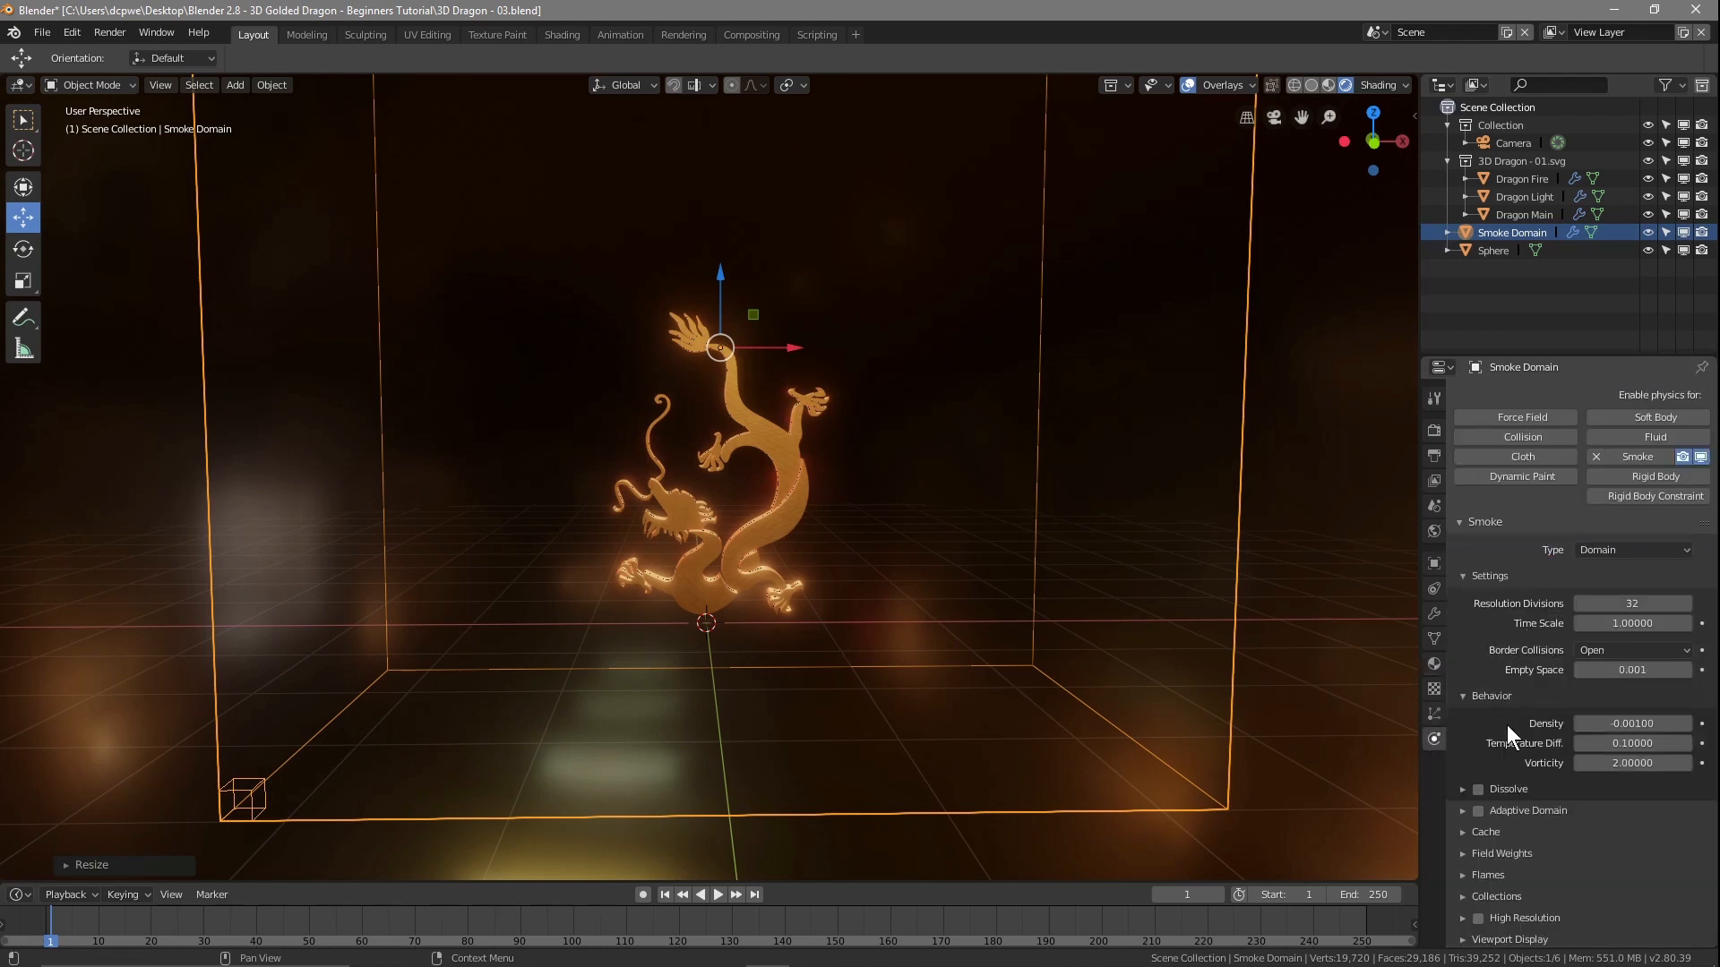
{"action": "scroll", "coordinate": [1502, 724], "scroll_direction": "down", "scroll_amount": 1}
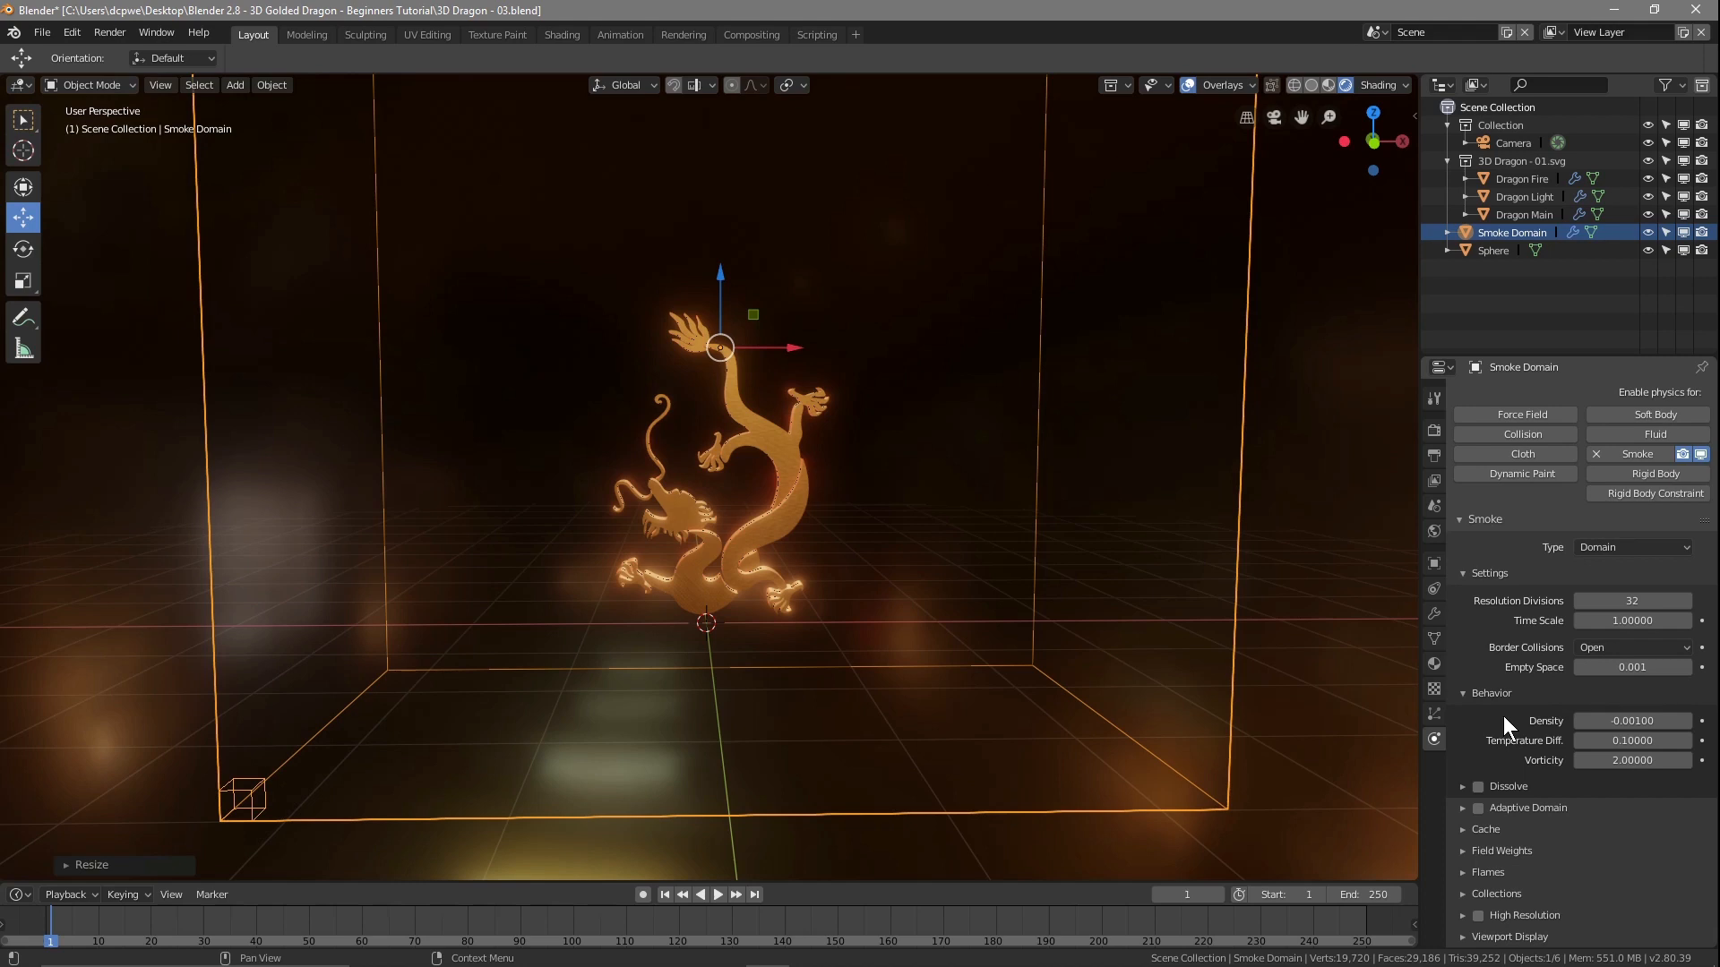
{"action": "left_click", "coordinate": [1460, 786]}
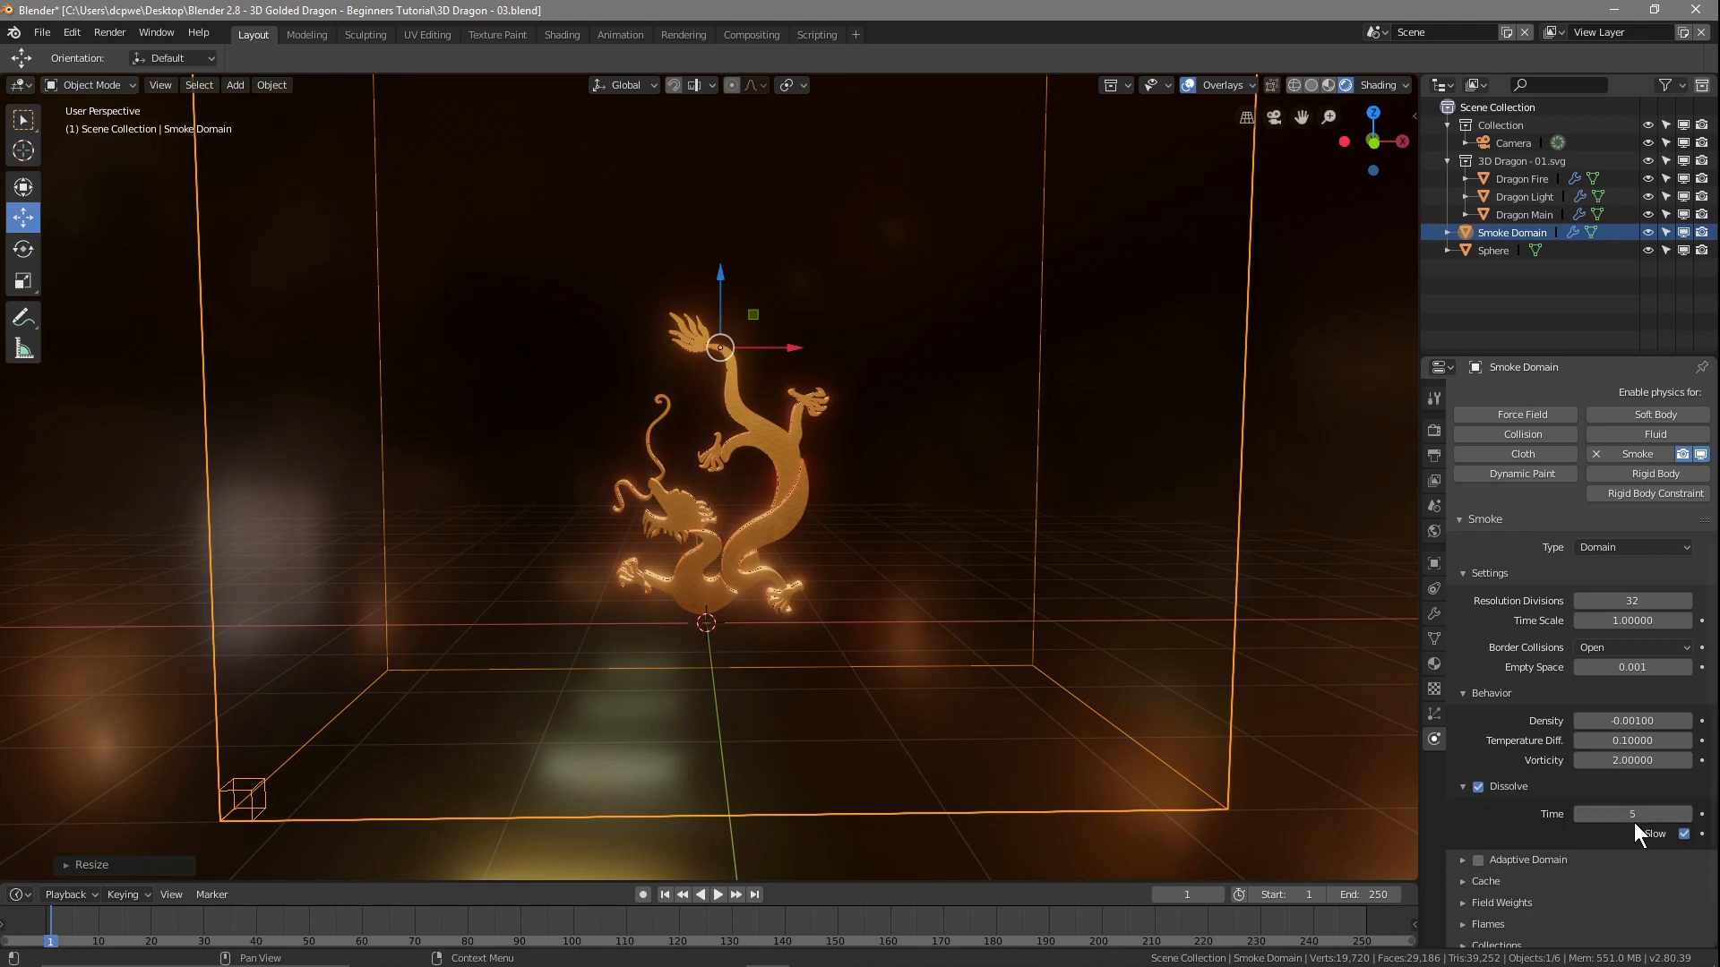
{"action": "left_click_drag", "start_coordinate": [1636, 816], "coordinate": [1648, 817]}
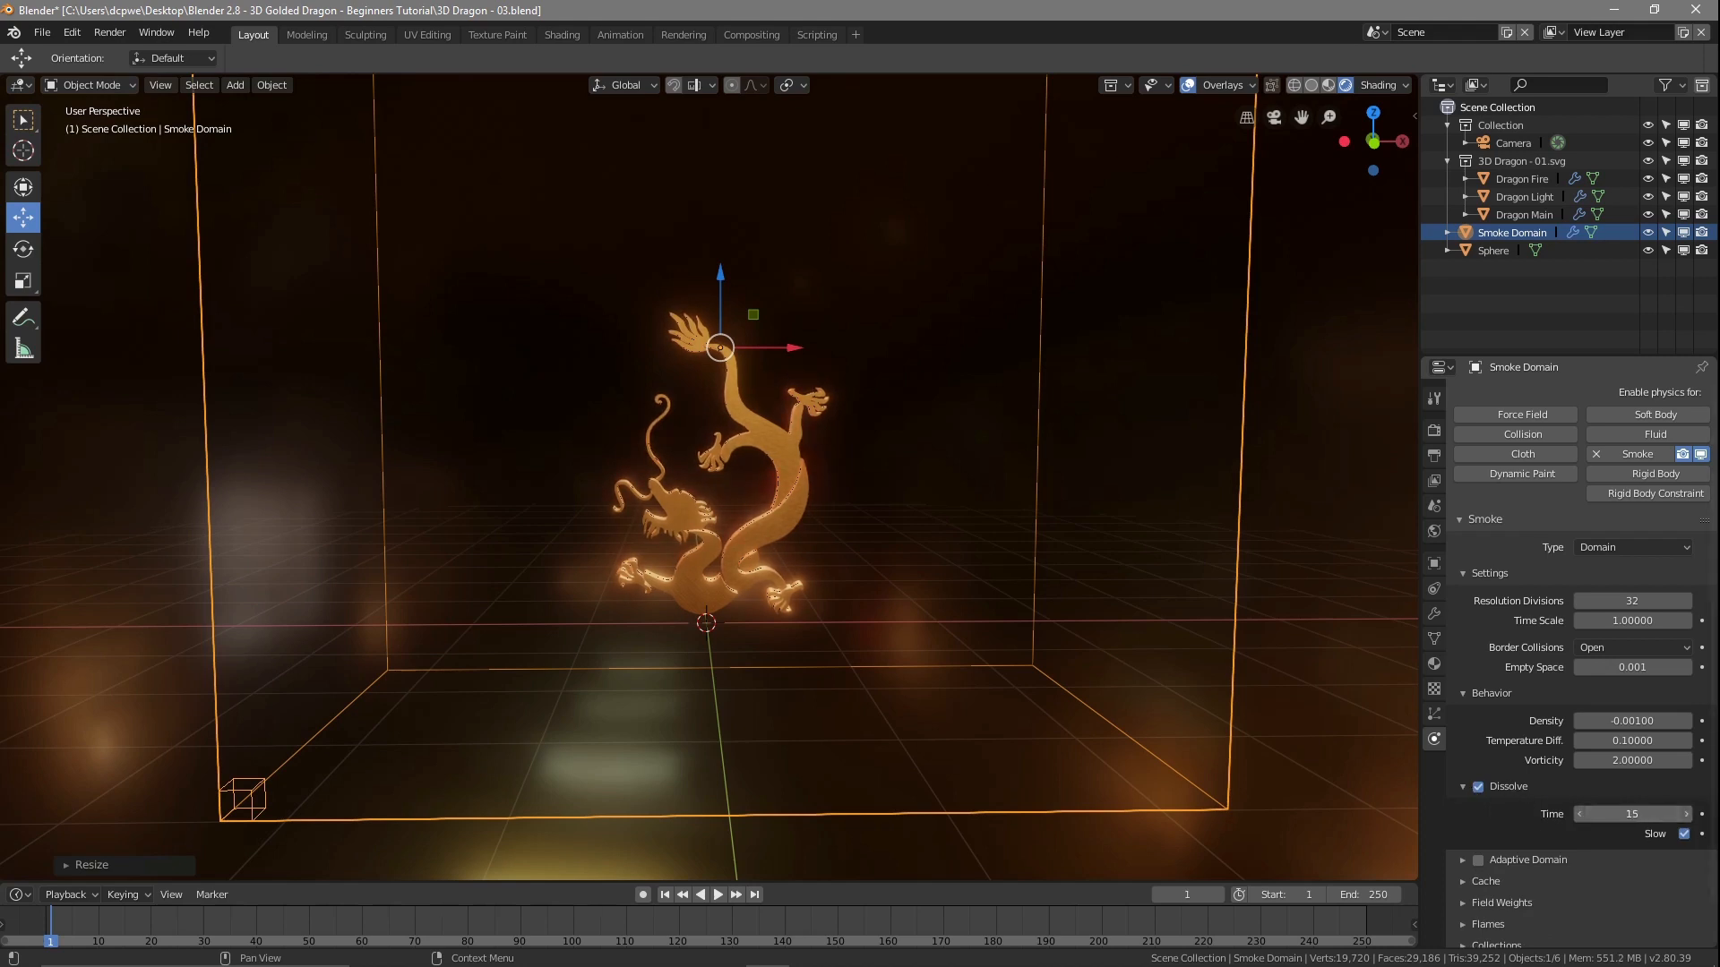
{"action": "left_click", "coordinate": [1685, 834]}
- Set the simulation end frame in the Smoke Domain's cache settings to 100
{"action": "scroll", "coordinate": [1516, 788], "scroll_direction": "down", "scroll_amount": 2}
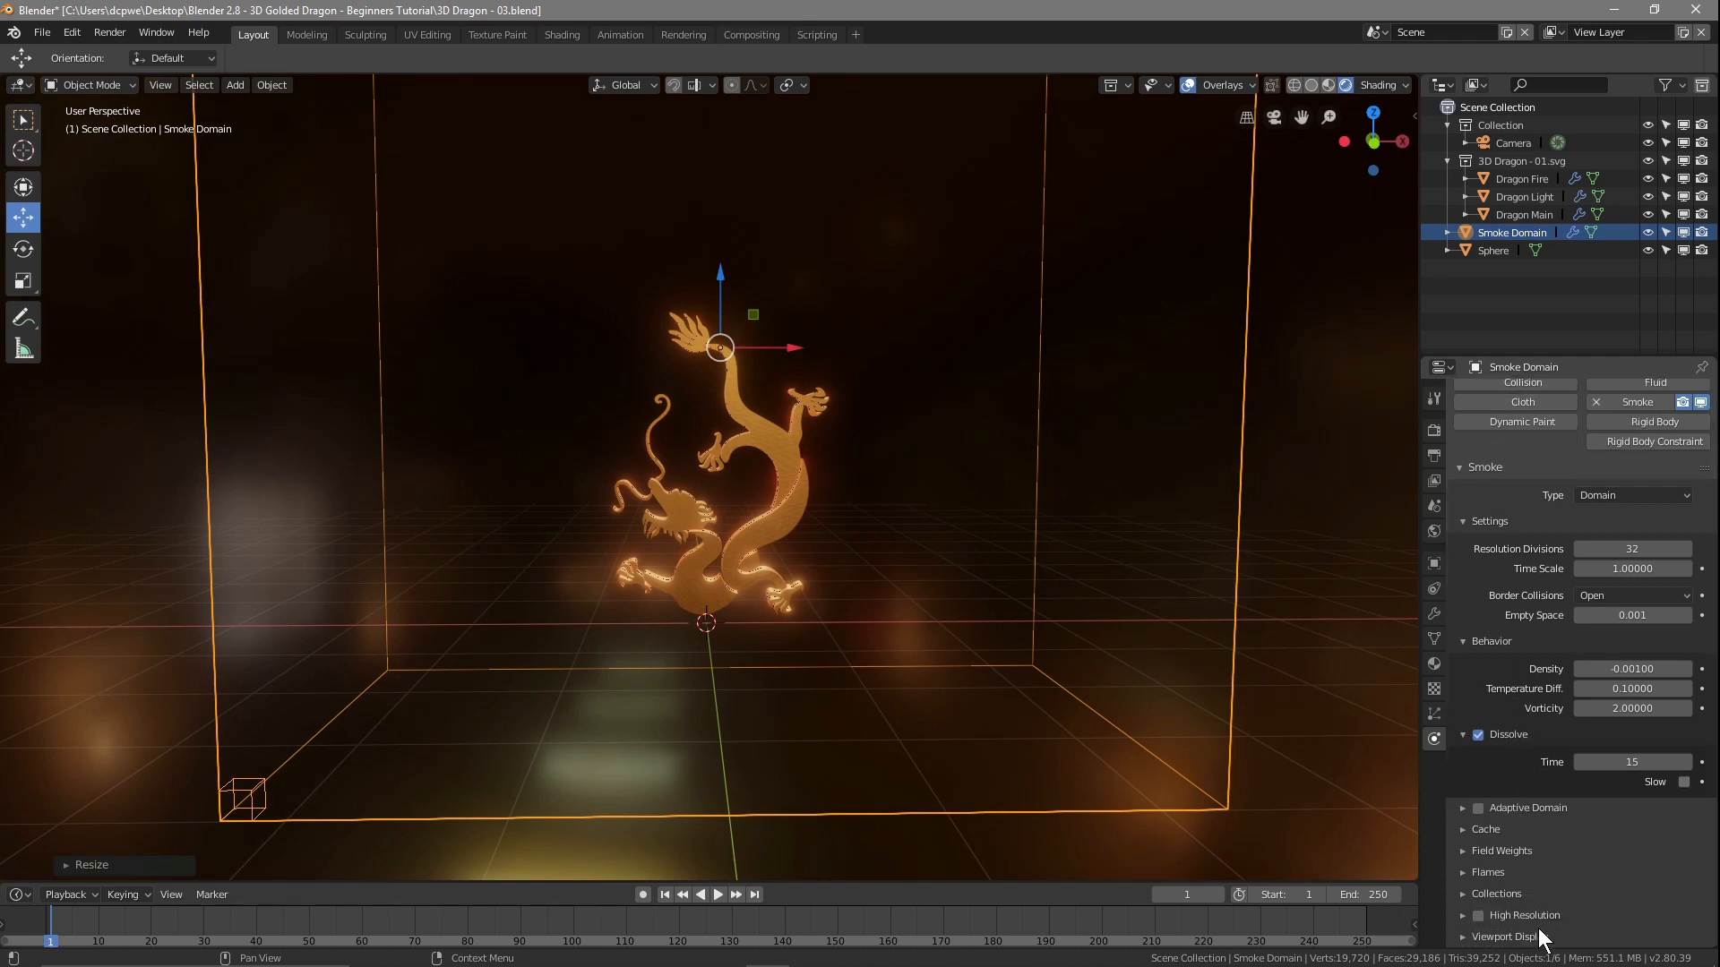
{"action": "left_click", "coordinate": [1464, 829]}
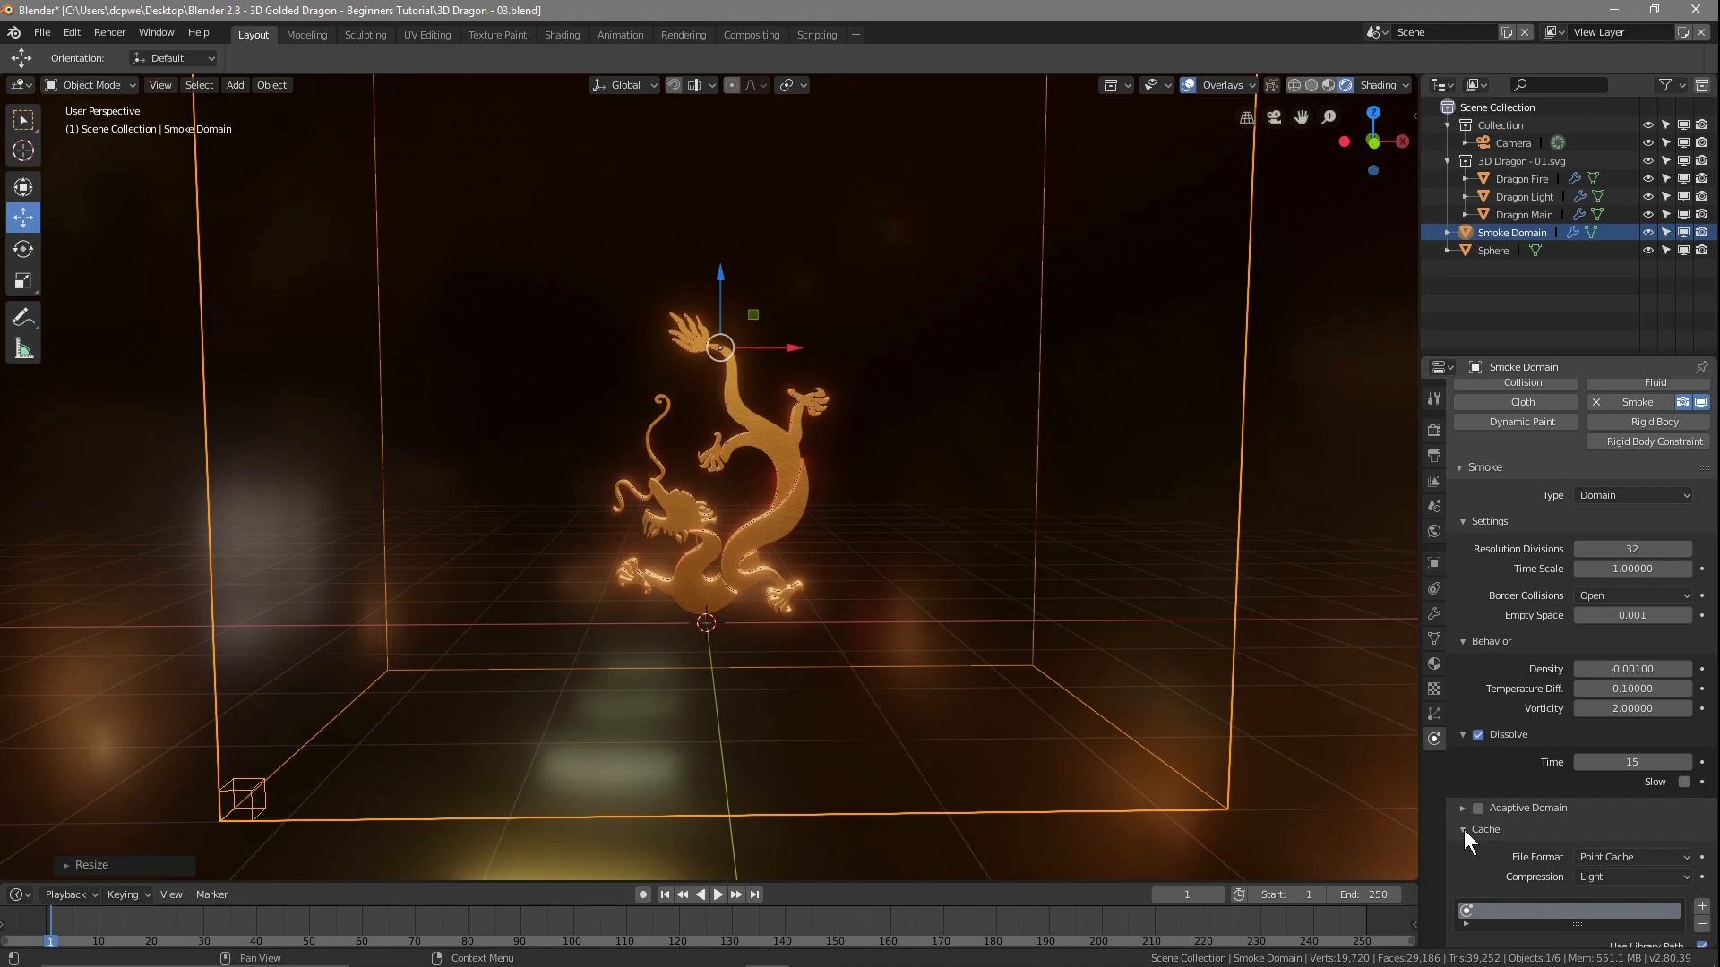
{"action": "scroll", "coordinate": [1528, 831], "scroll_direction": "down", "scroll_amount": 5}
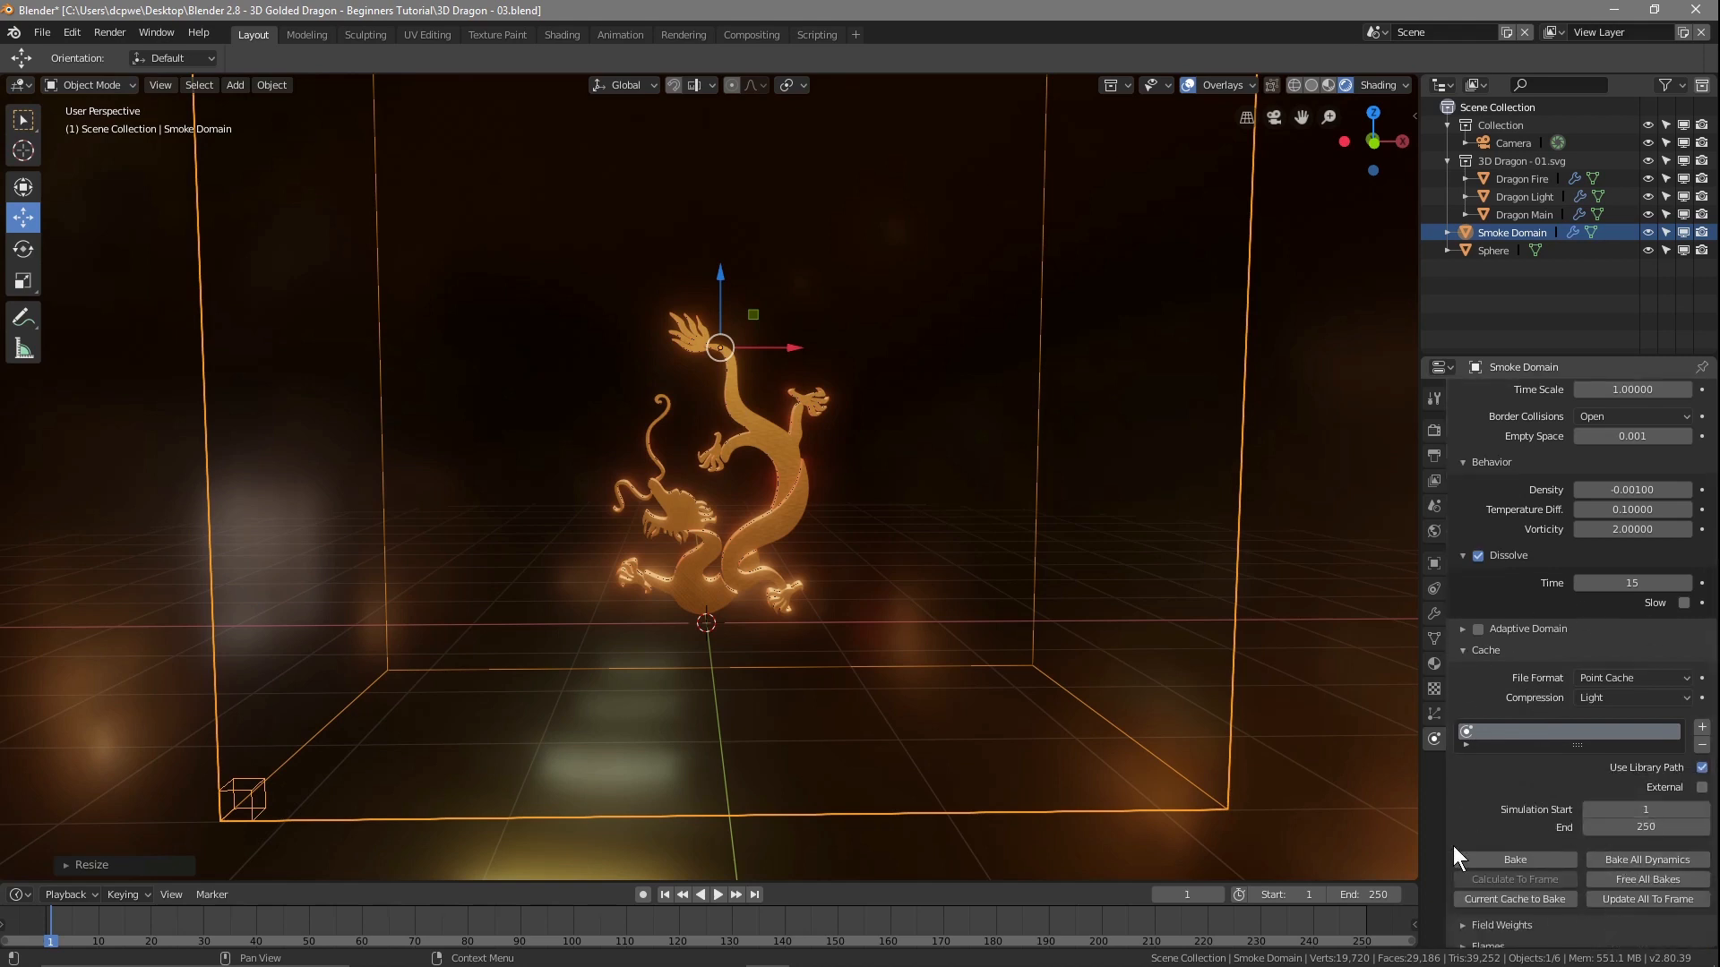
{"action": "left_click", "coordinate": [1653, 828]}
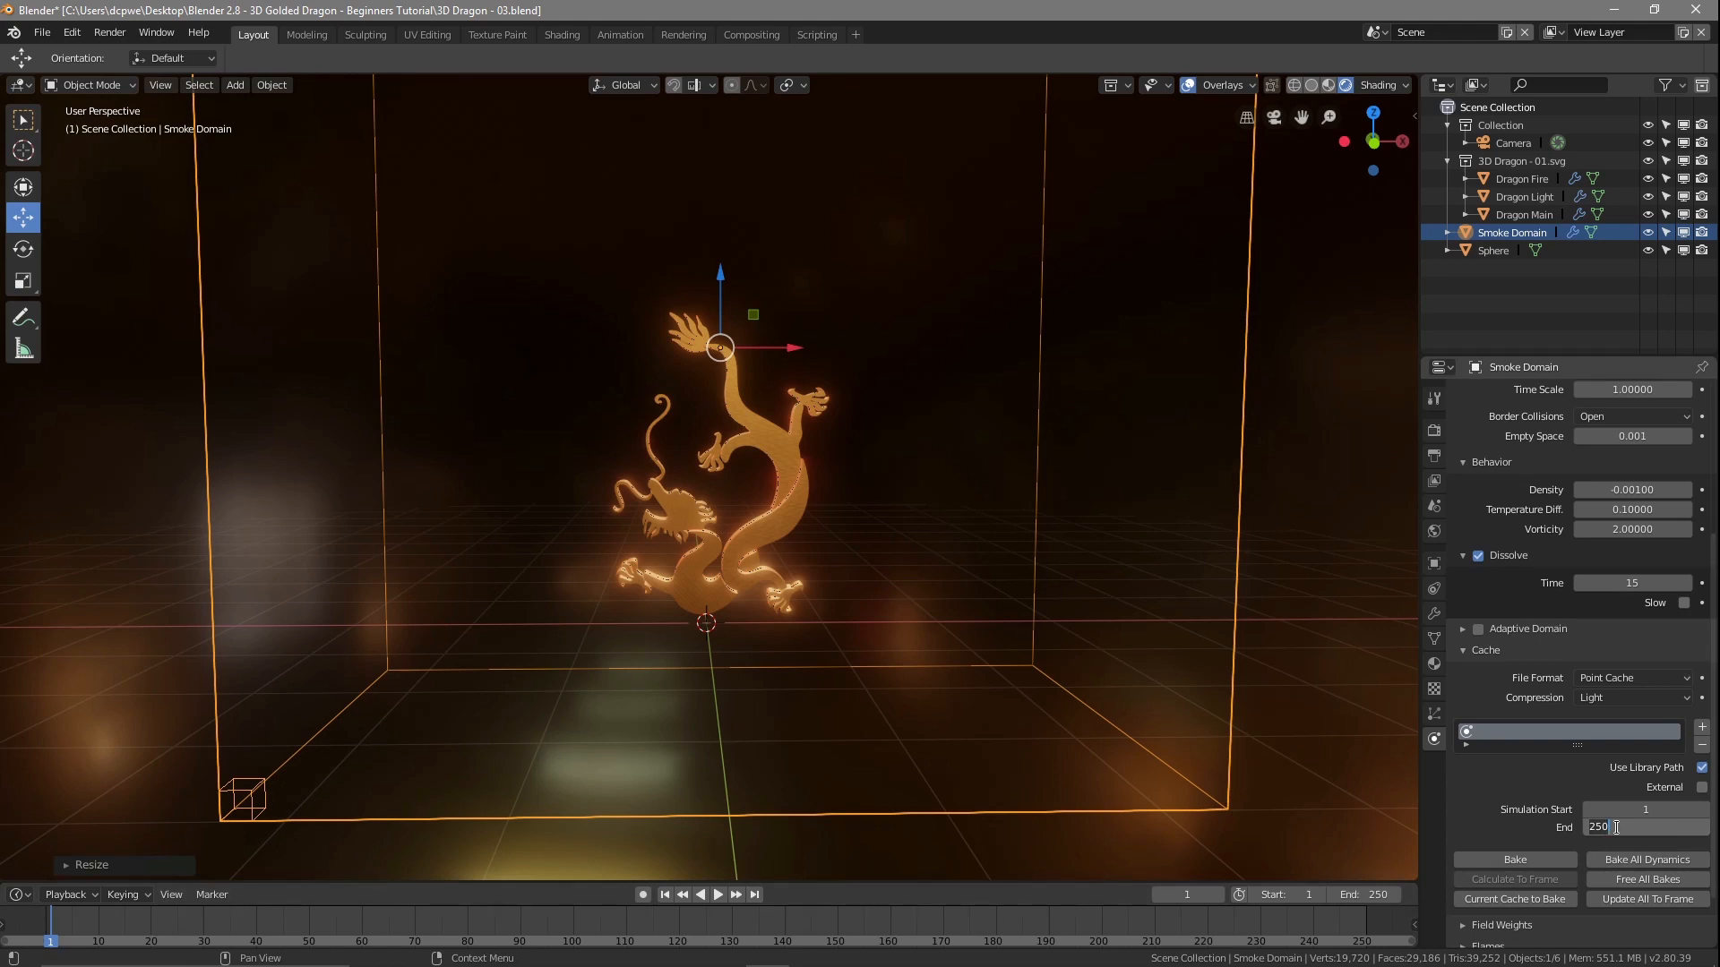
{"action": "type", "text": "100"}
{"action": "key", "text": "Return"}
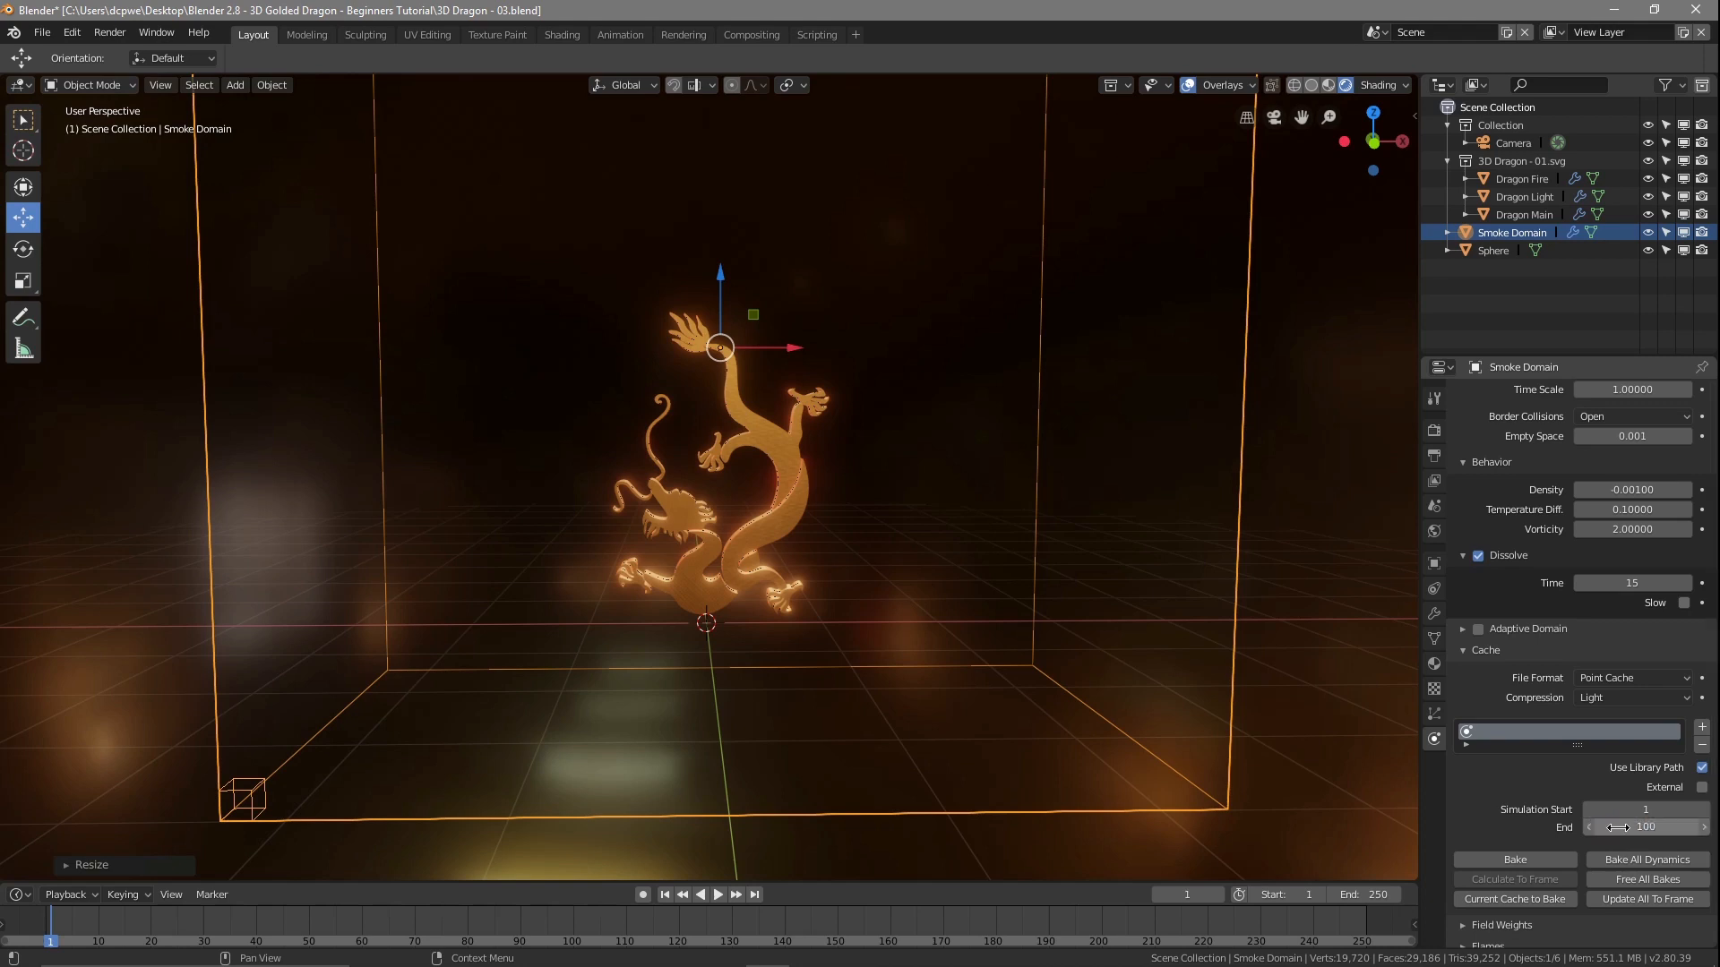
- Set the scene's end frame on the timeline to 140 and save the file
{"action": "left_click", "coordinate": [1375, 894]}
{"action": "type", "text": "100"}
{"action": "key", "text": "BackSpace"}
{"action": "key", "text": "BackSpace"}
{"action": "type", "text": "40"}
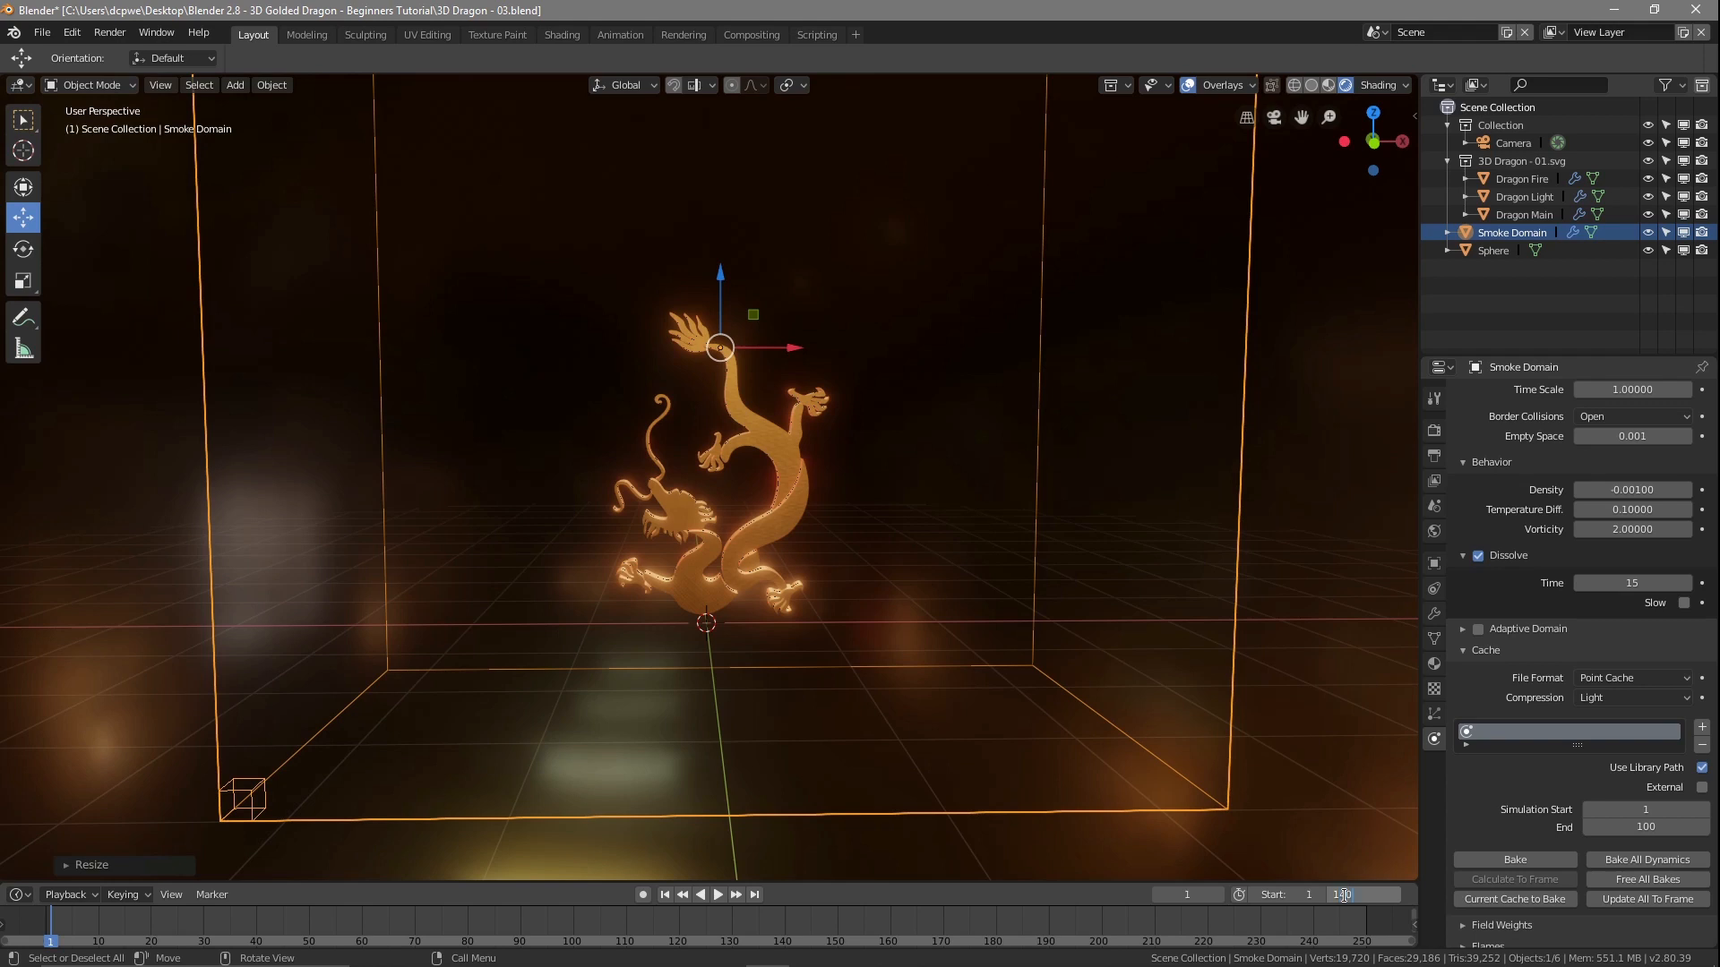
{"action": "key", "text": "Return"}
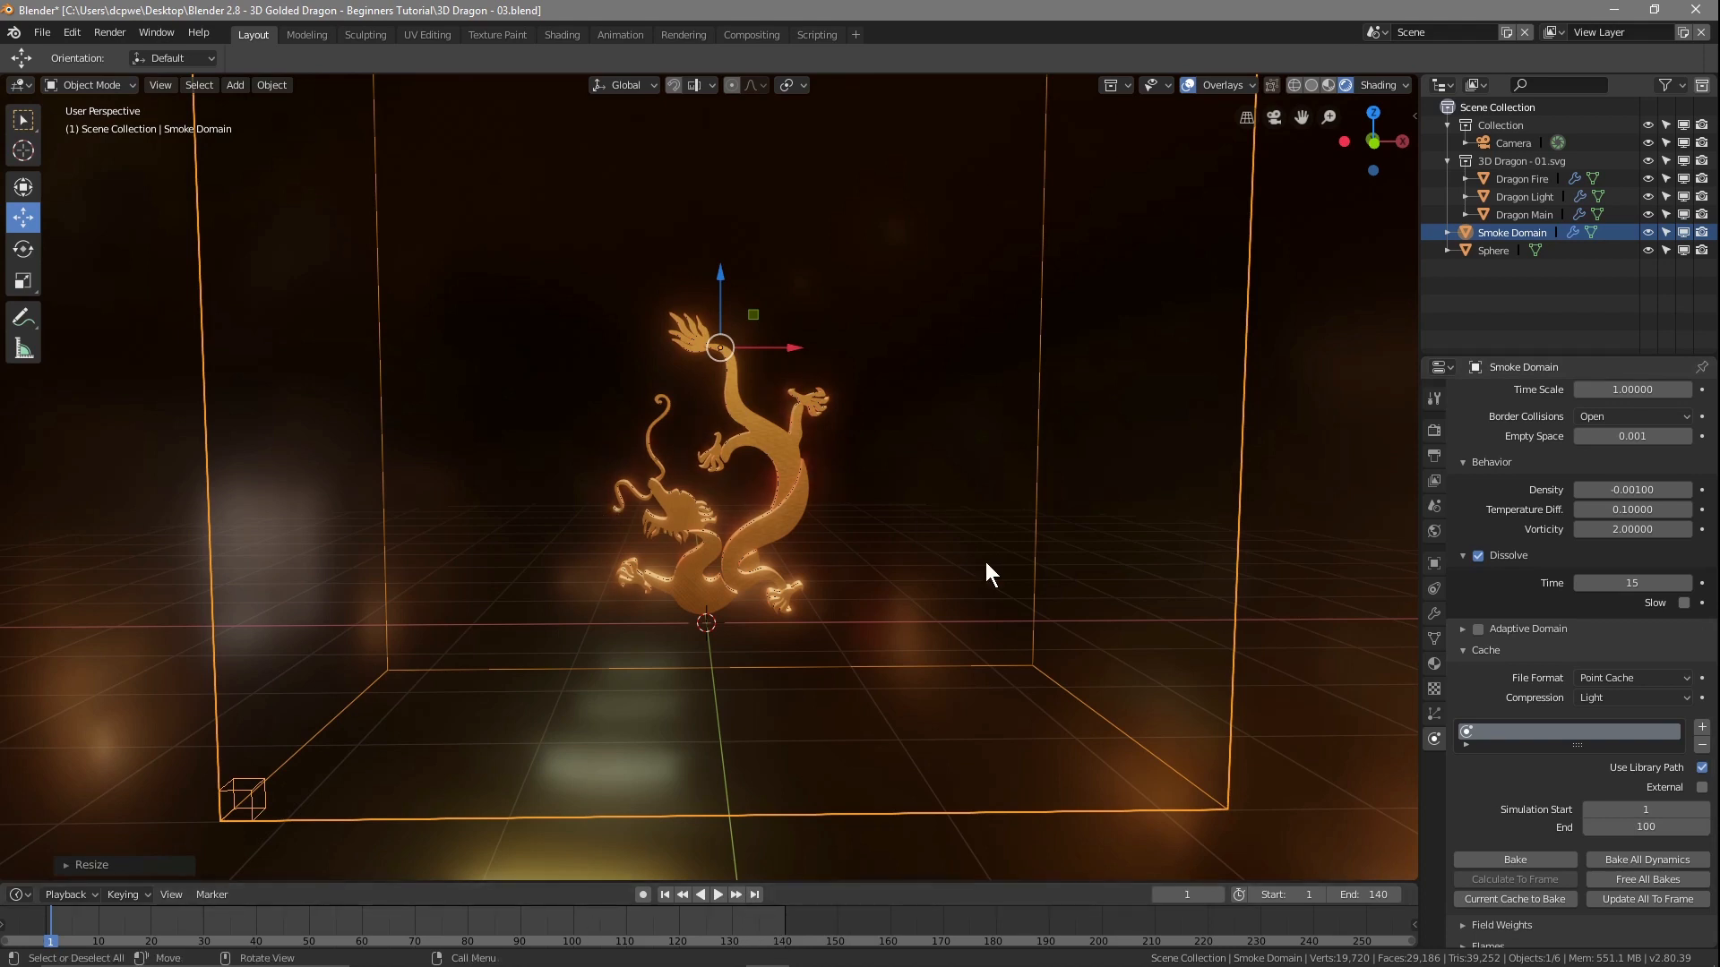
{"action": "left_click", "coordinate": [42, 33]}
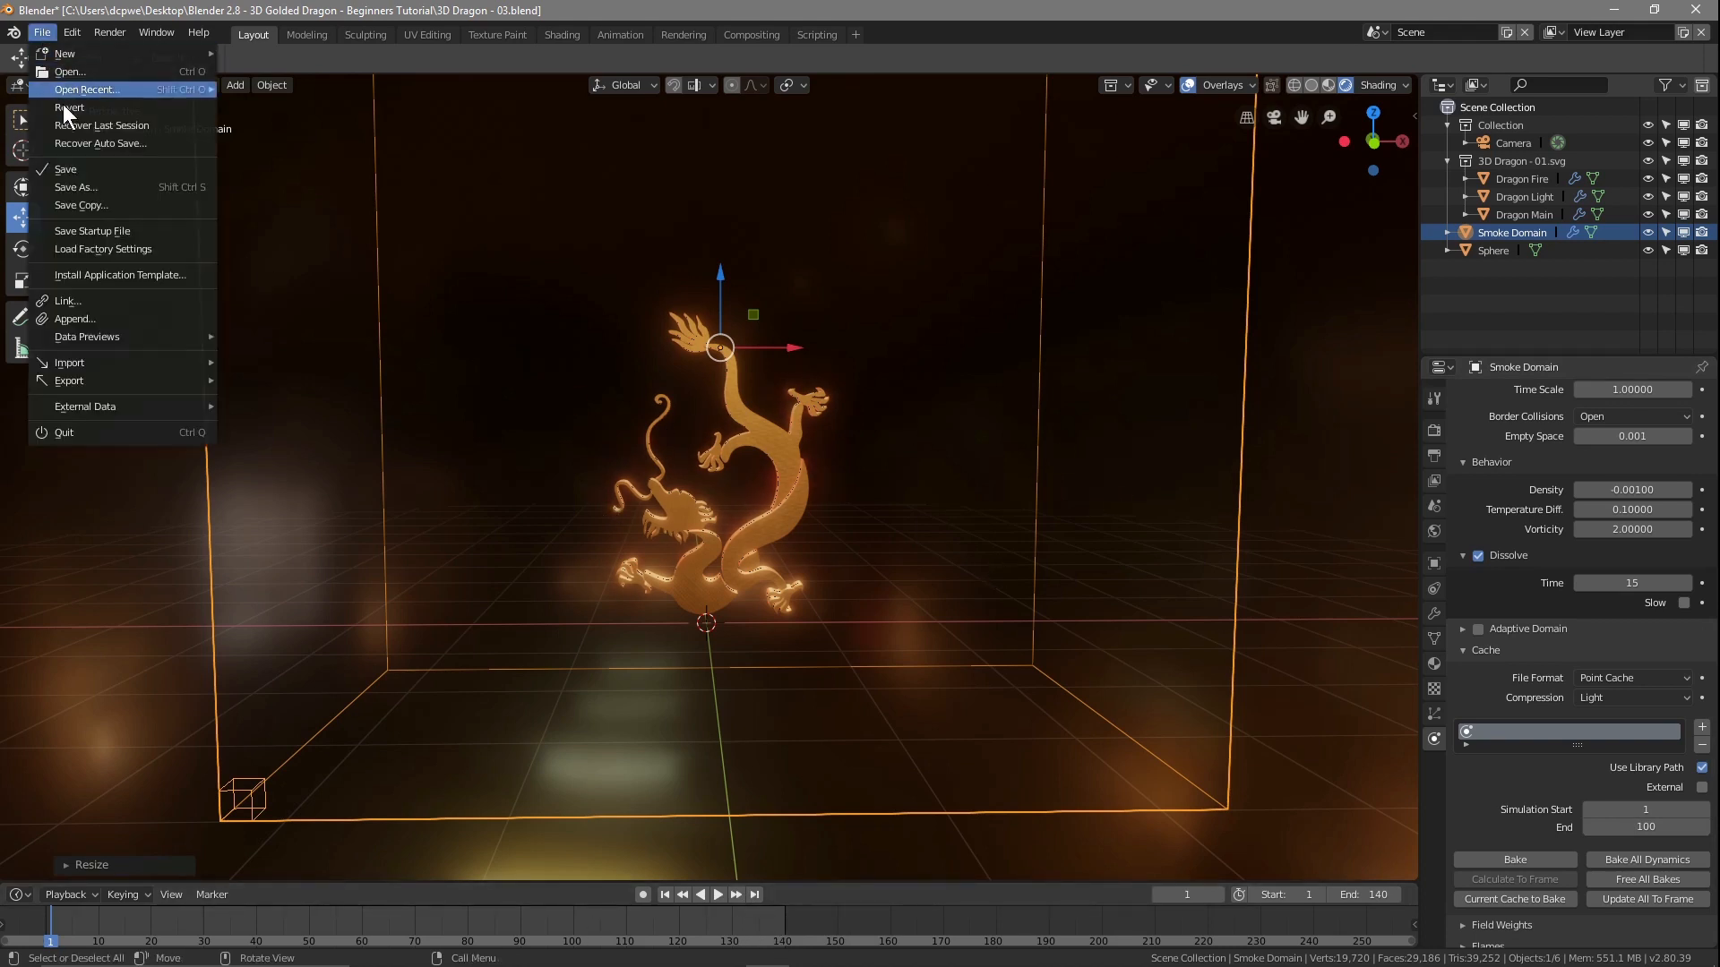
{"action": "left_click", "coordinate": [73, 170]}
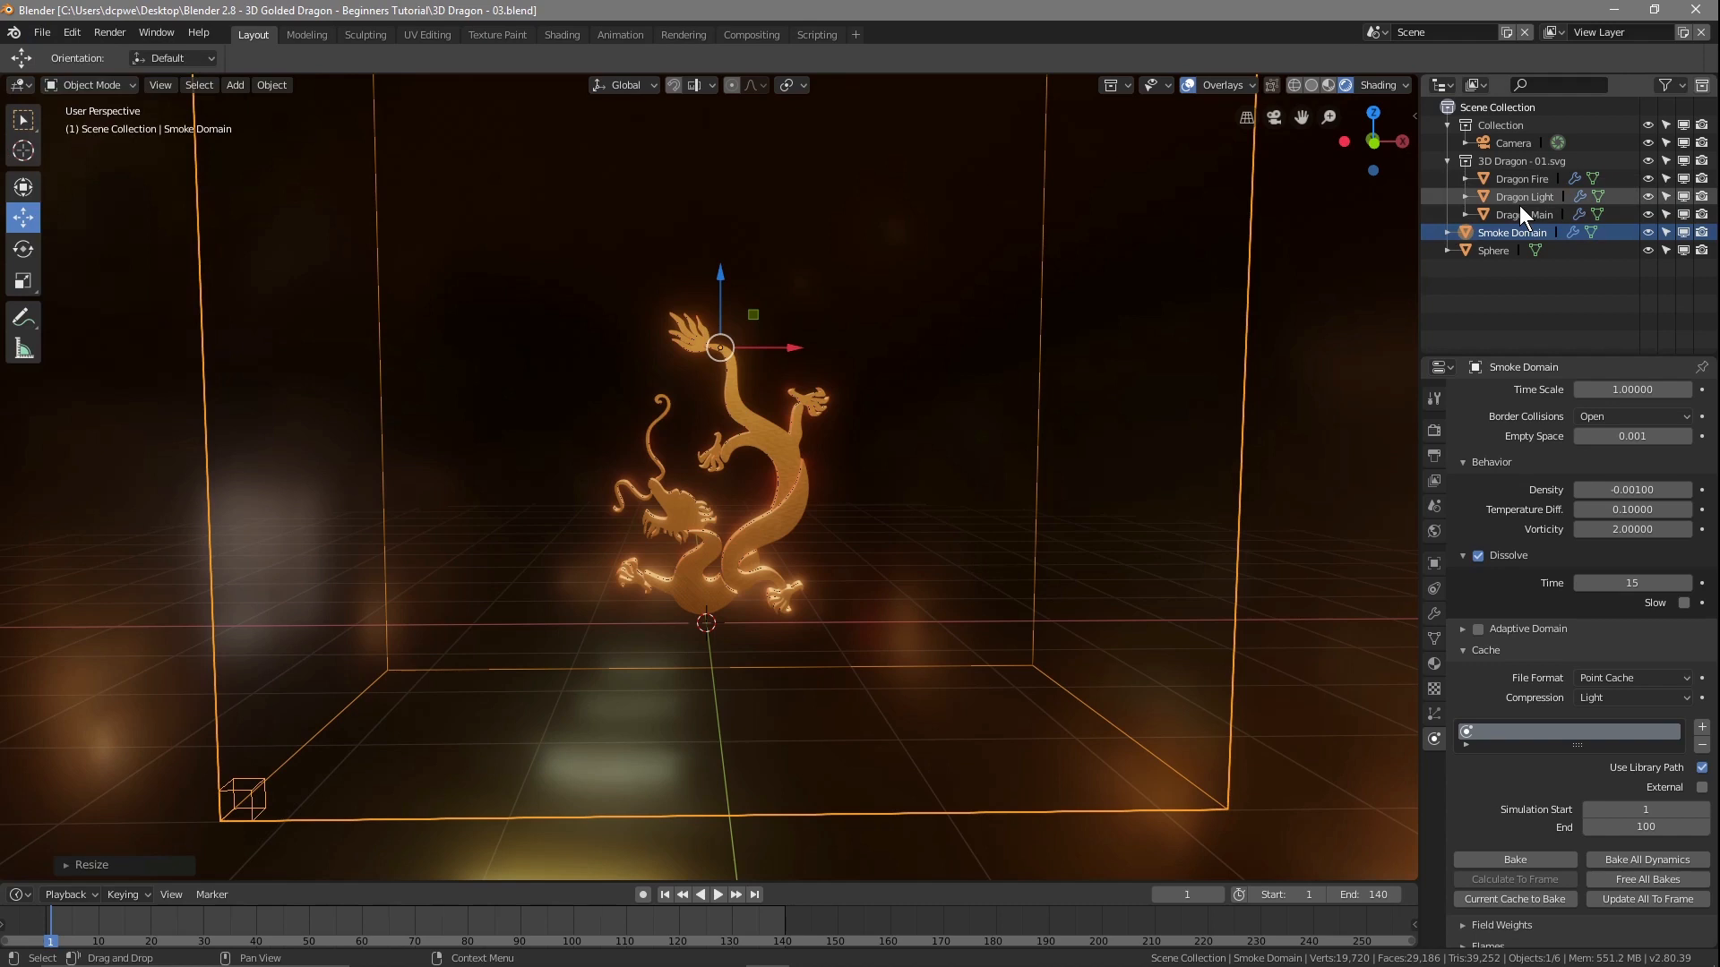
- Set Dragon Fire's smoke flow to a surface value of 0.5 and the flow type Fire + Smoke
{"action": "left_click", "coordinate": [1514, 177]}
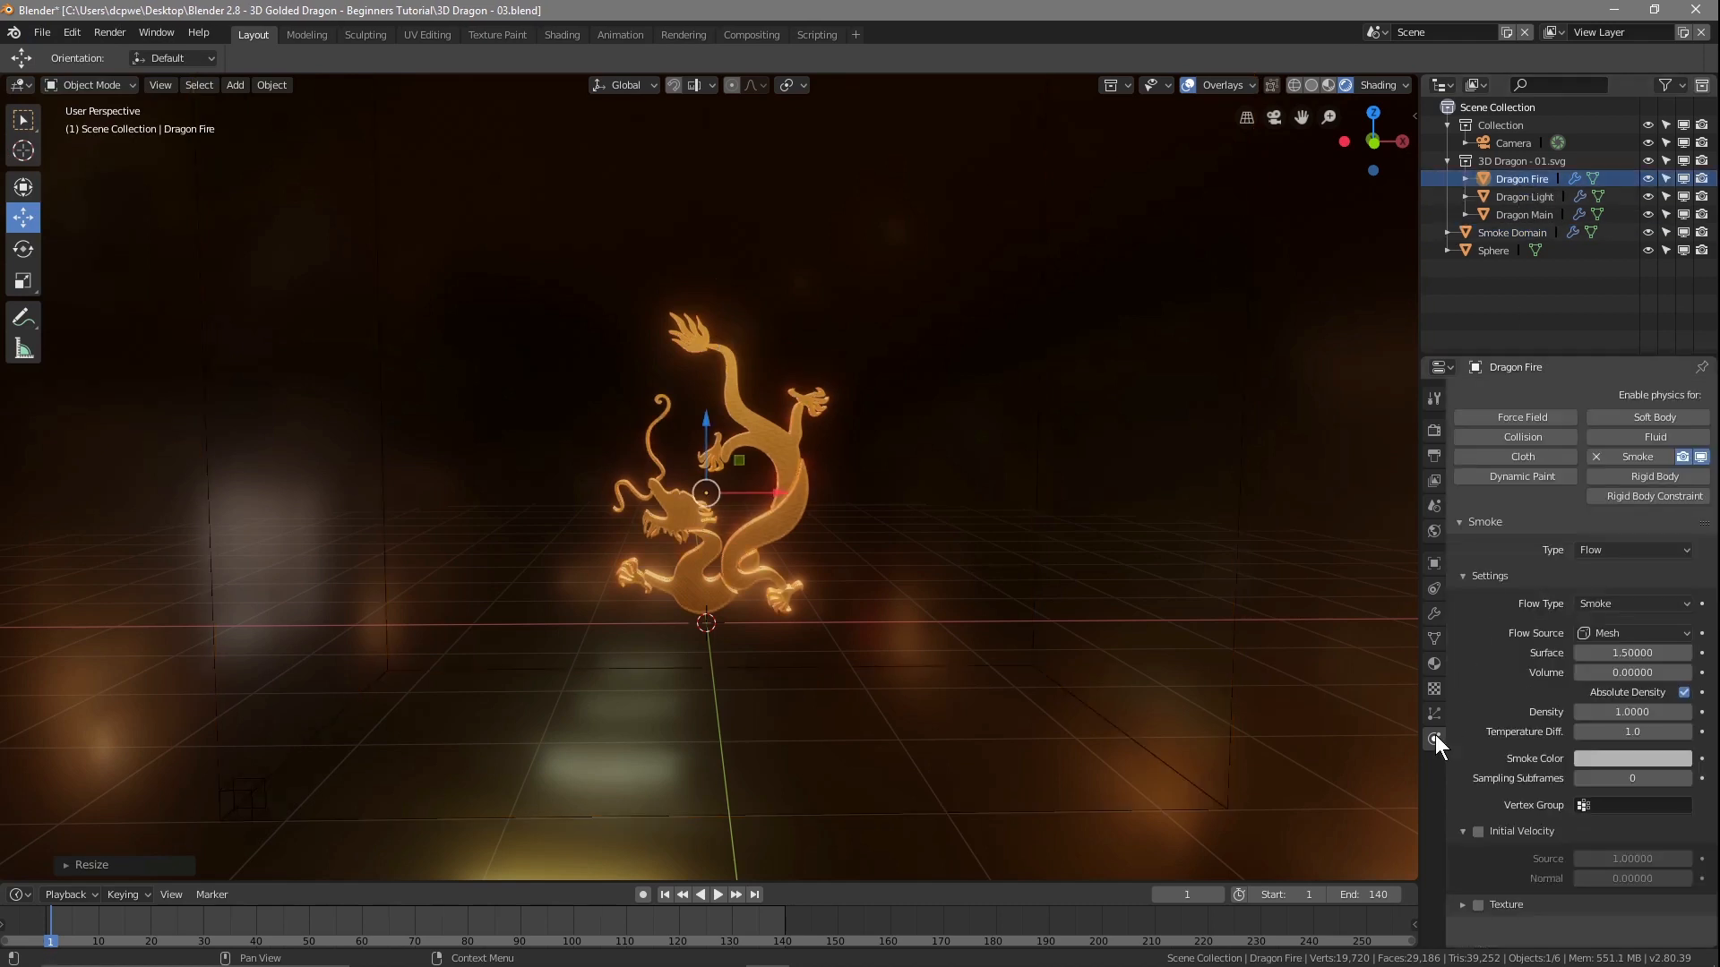
{"action": "left_click_drag", "start_coordinate": [1632, 652], "coordinate": [1591, 652]}
{"action": "left_click", "coordinate": [1595, 603]}
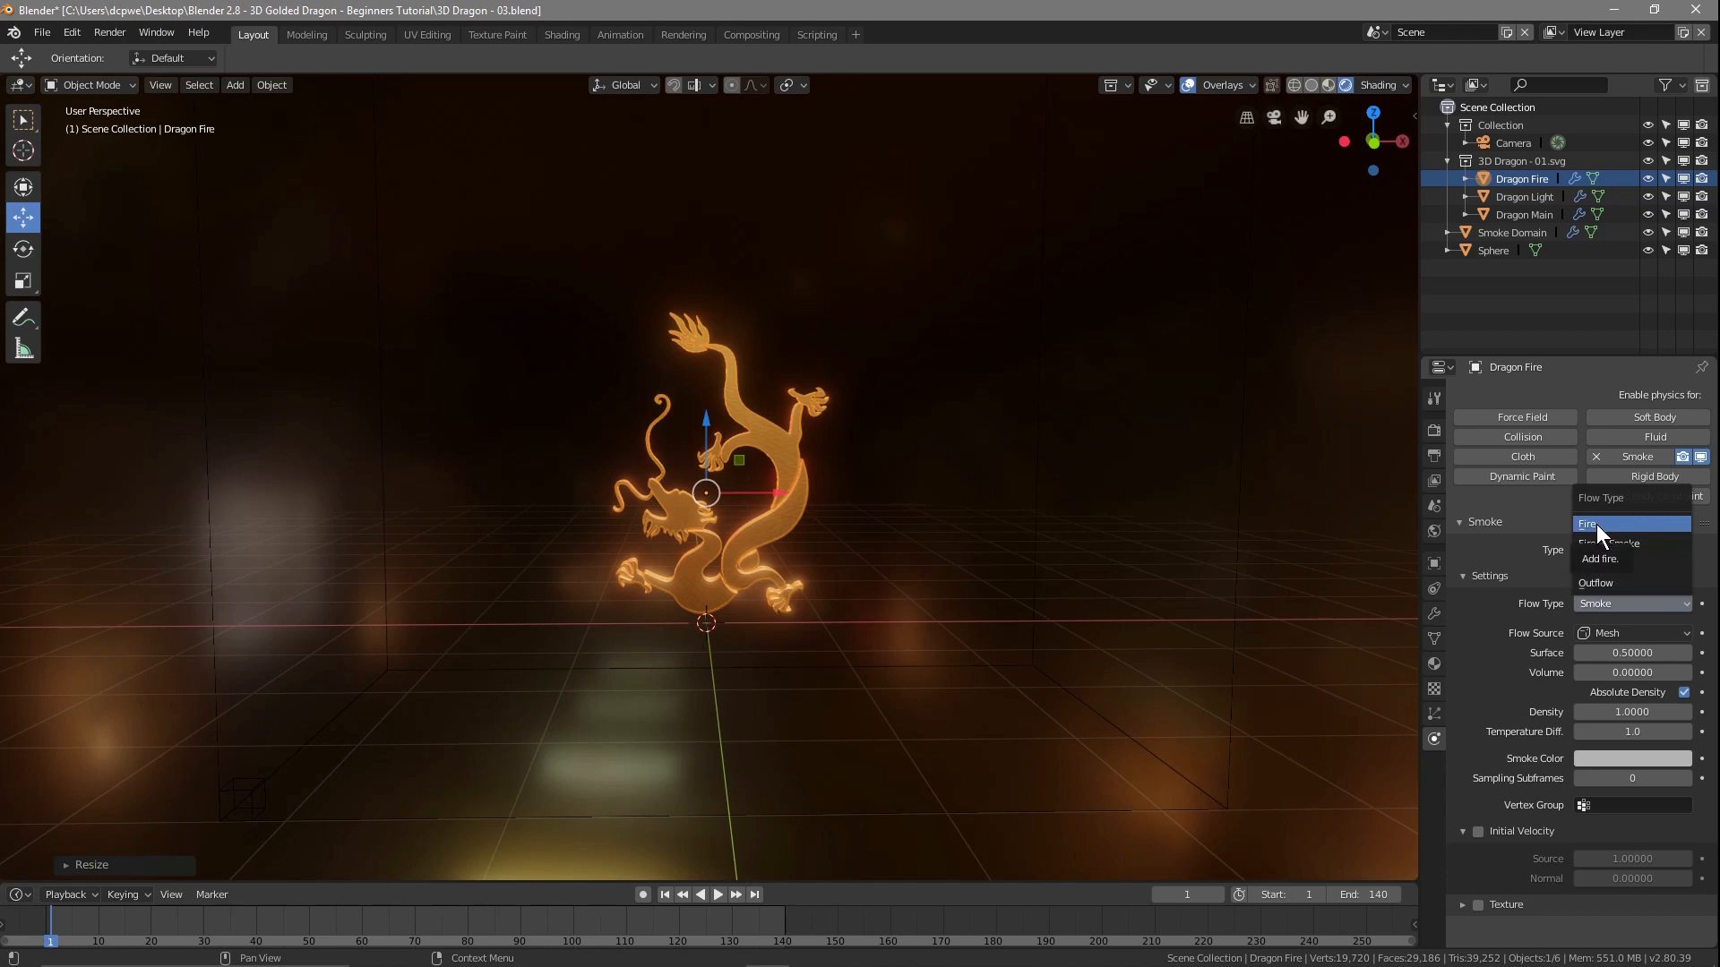
{"action": "left_click", "coordinate": [1596, 545]}
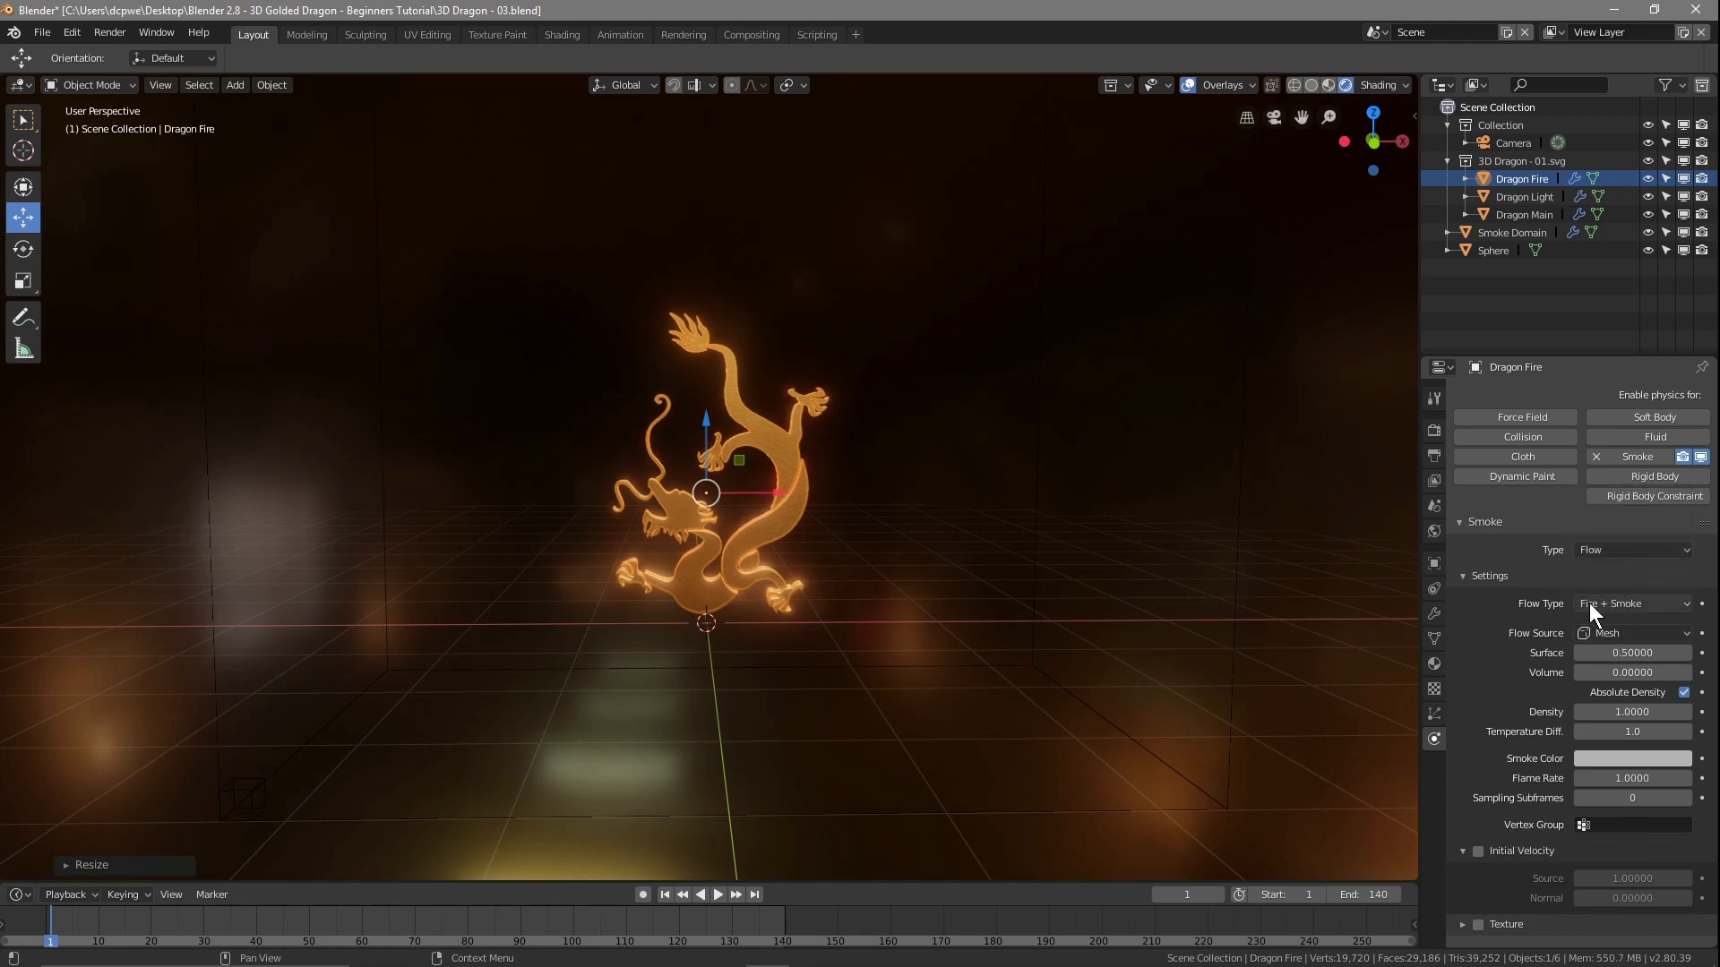
- Assign a Principled Volume shader as the surface of the Smoke Domain Material
{"action": "left_click", "coordinate": [1503, 235]}
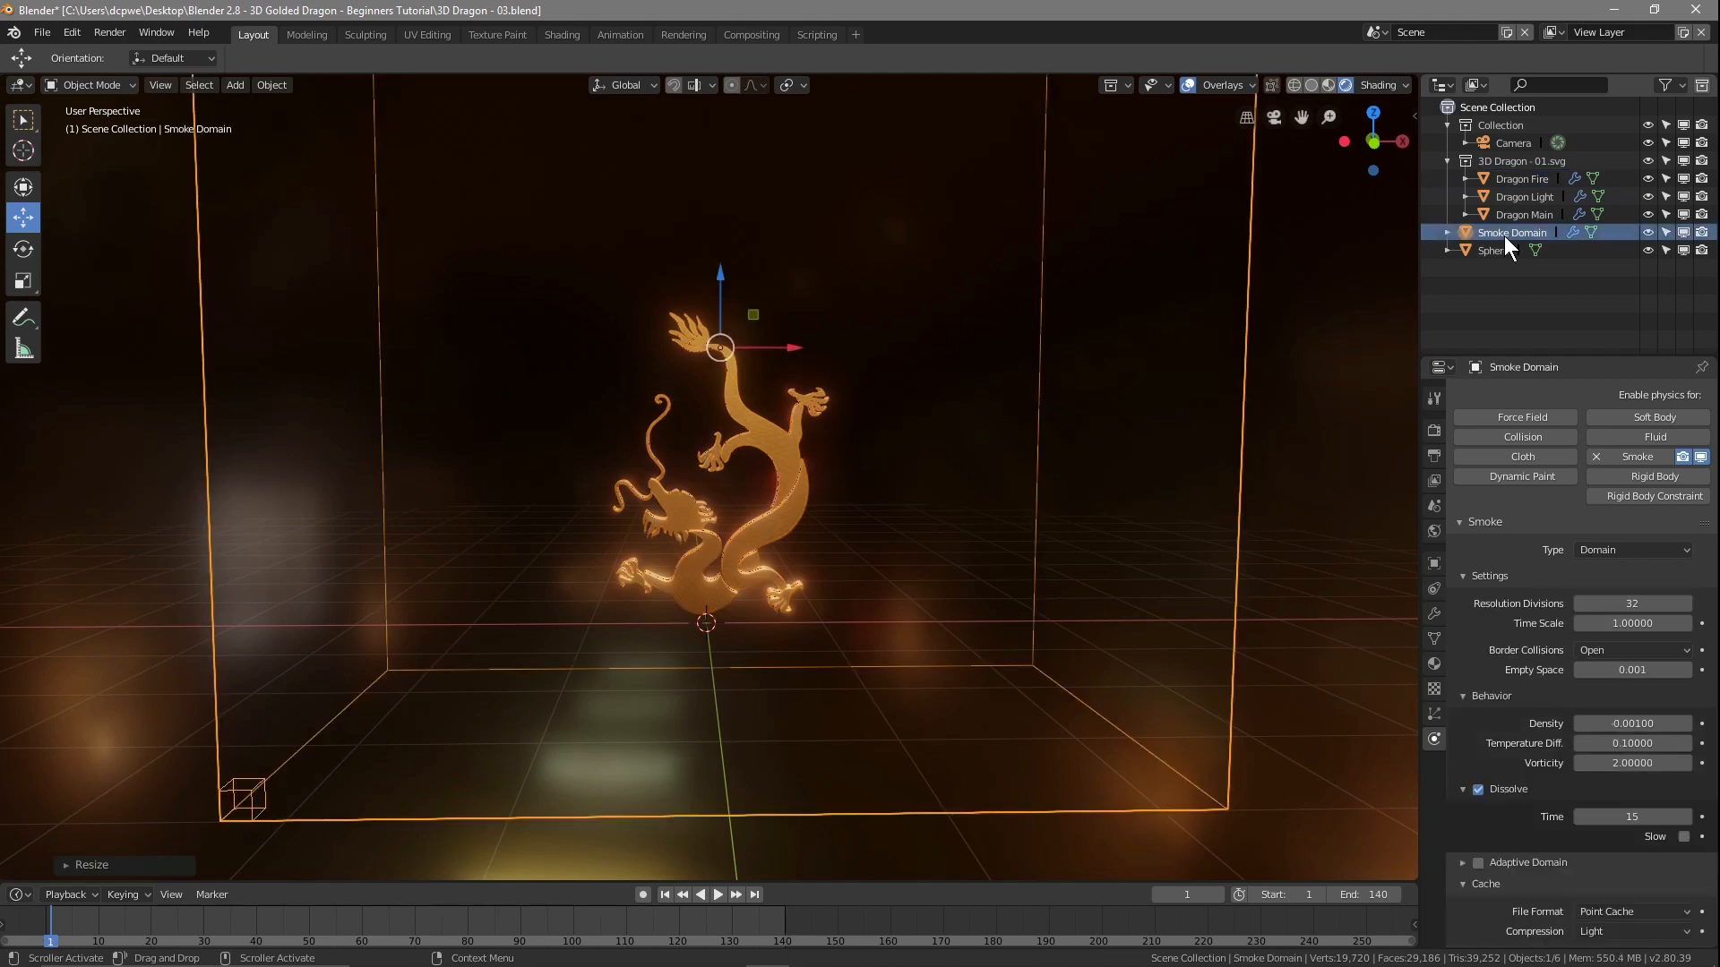
{"action": "left_click", "coordinate": [1435, 663]}
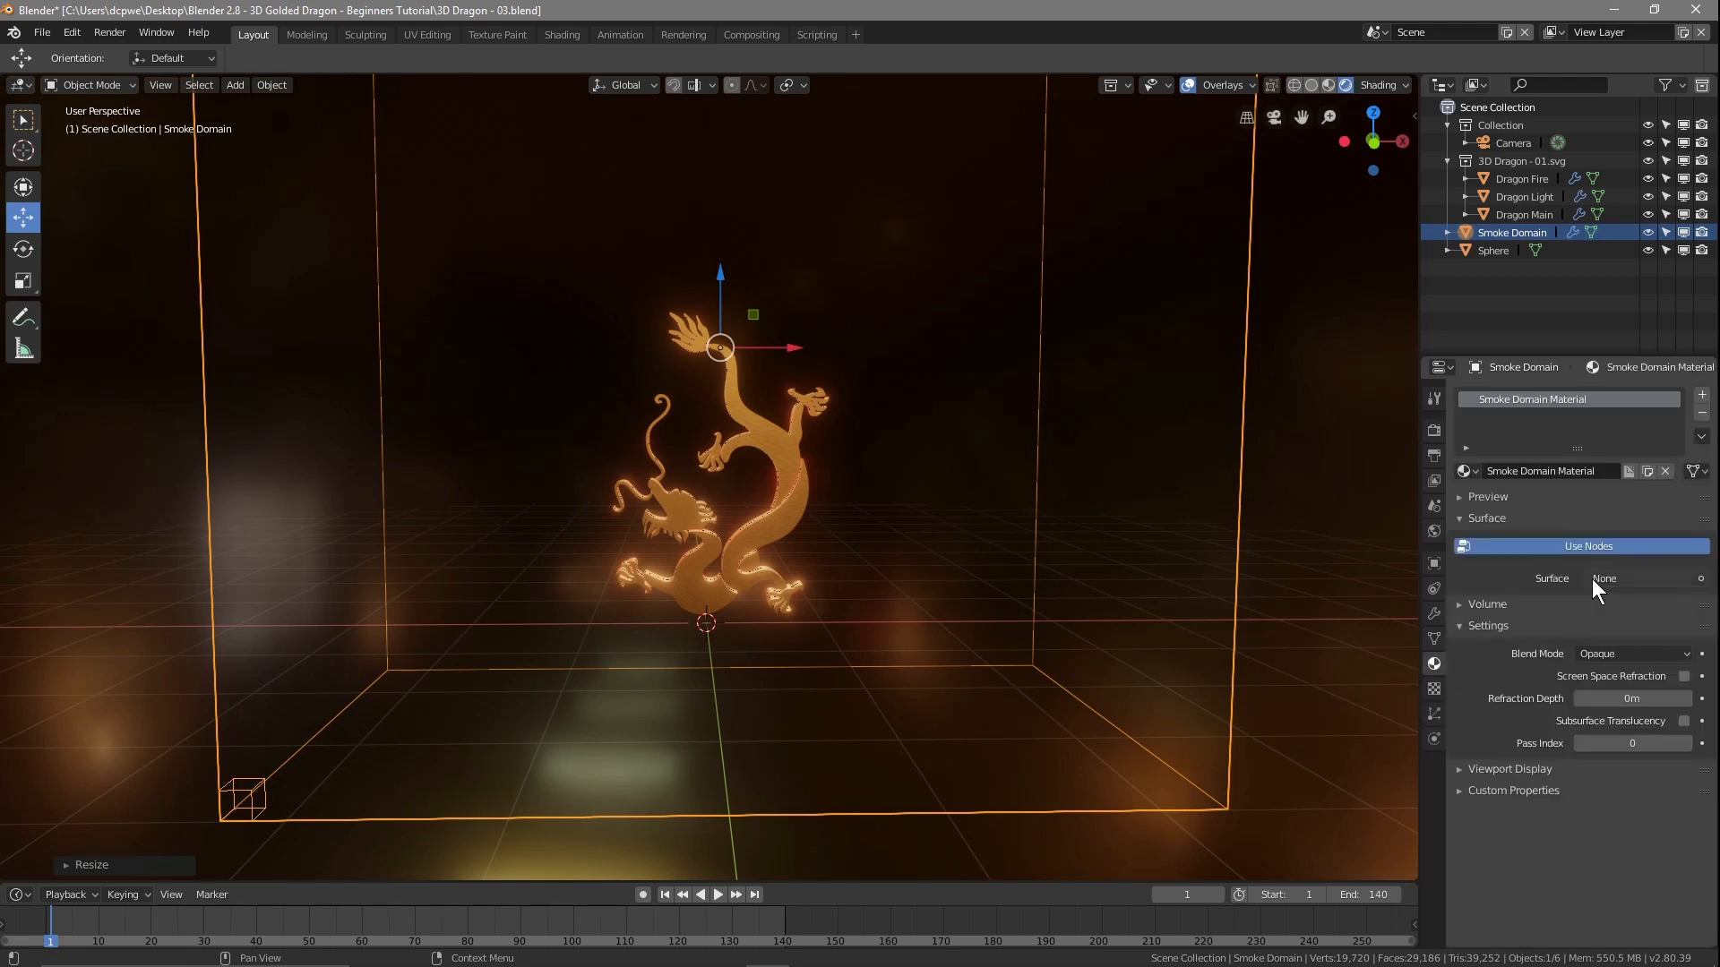
{"action": "left_click", "coordinate": [1623, 578]}
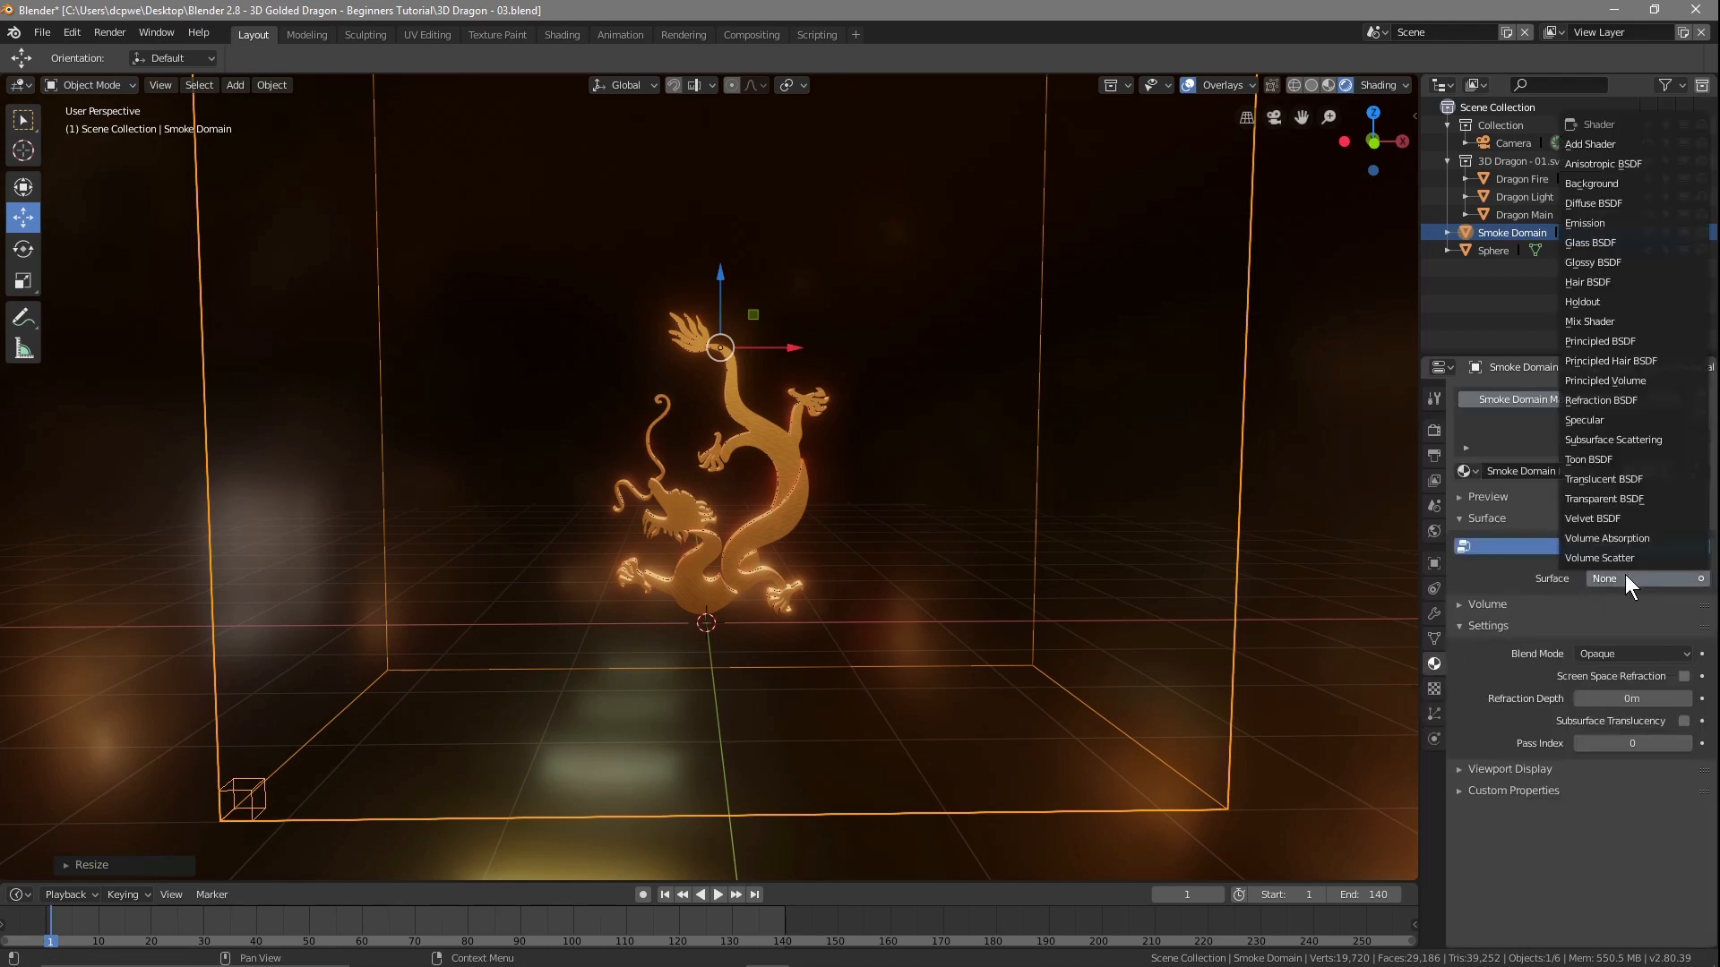
{"action": "left_click", "coordinate": [1600, 380]}
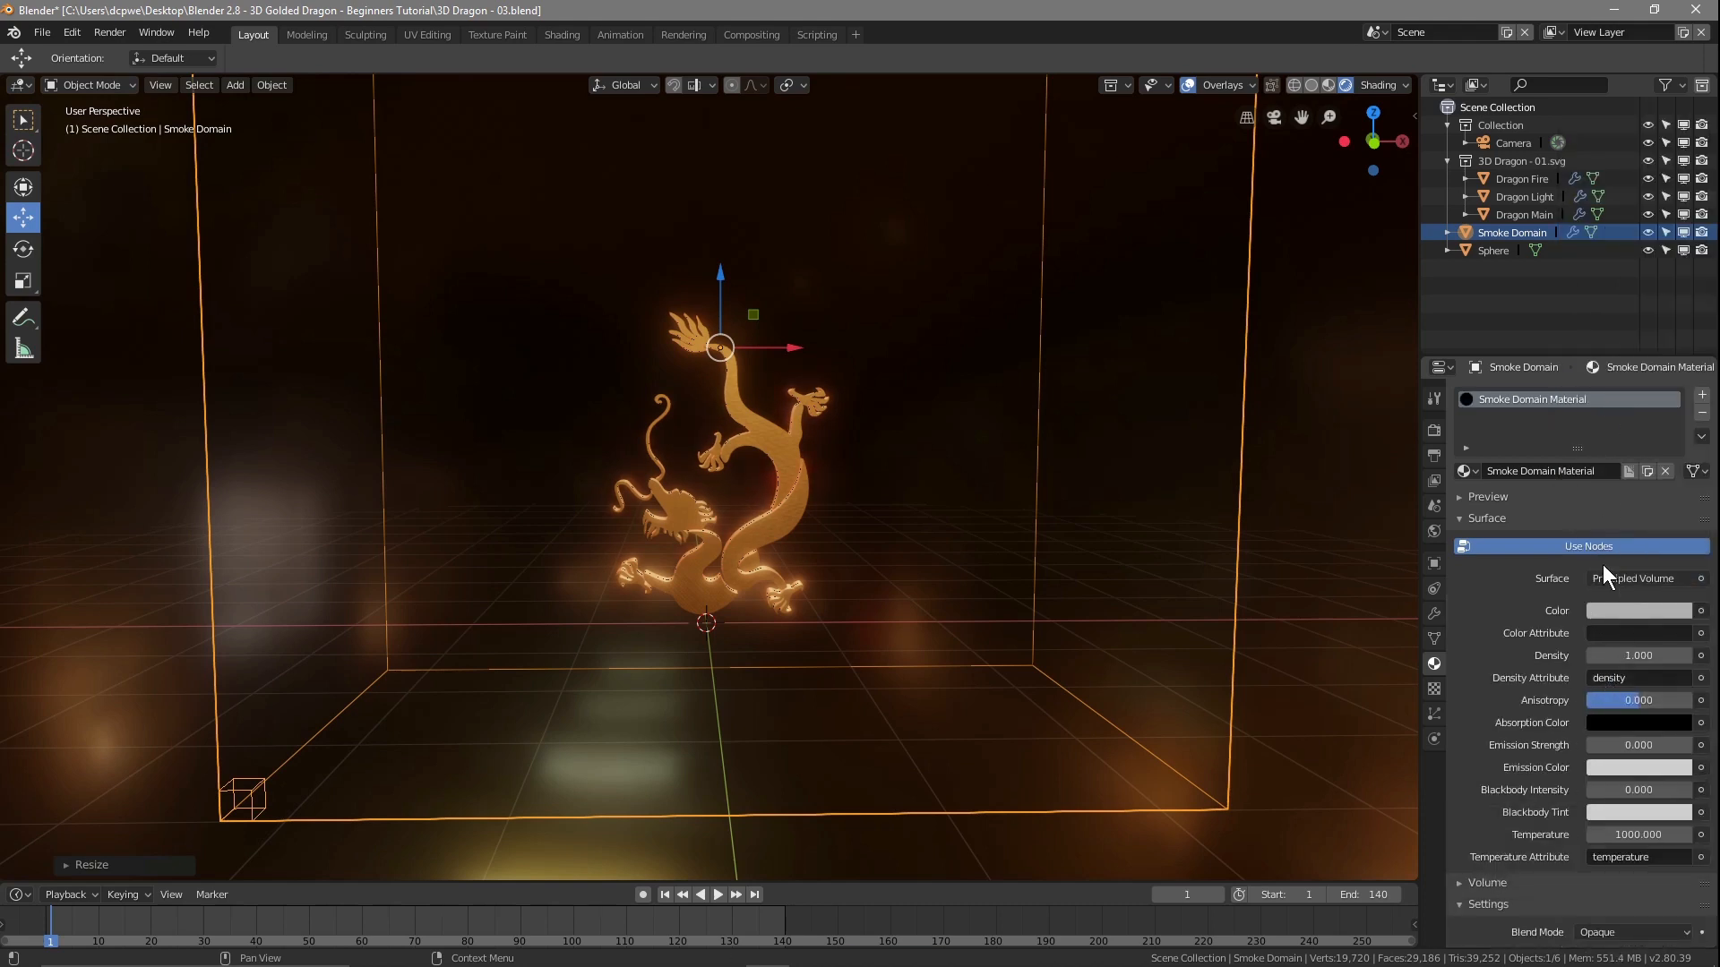
- Enable Volumetric in the Eevee render settings and save the file
{"action": "left_click", "coordinate": [1434, 433]}
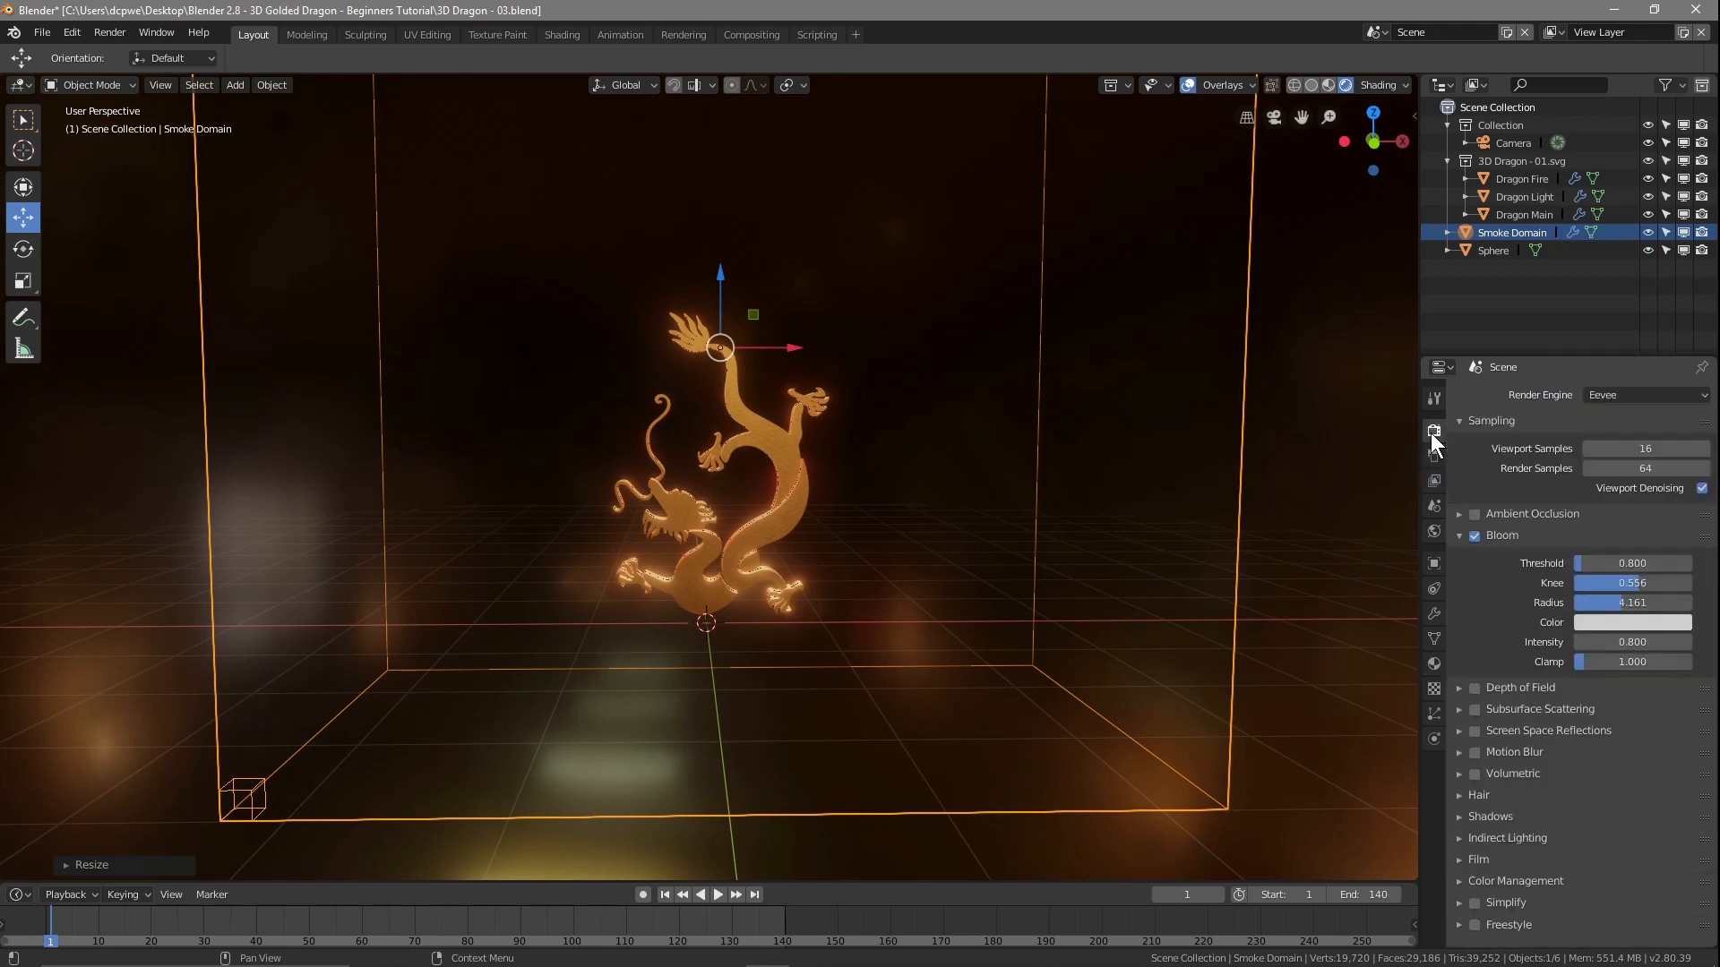
{"action": "left_click", "coordinate": [1476, 773]}
{"action": "left_click", "coordinate": [41, 32]}
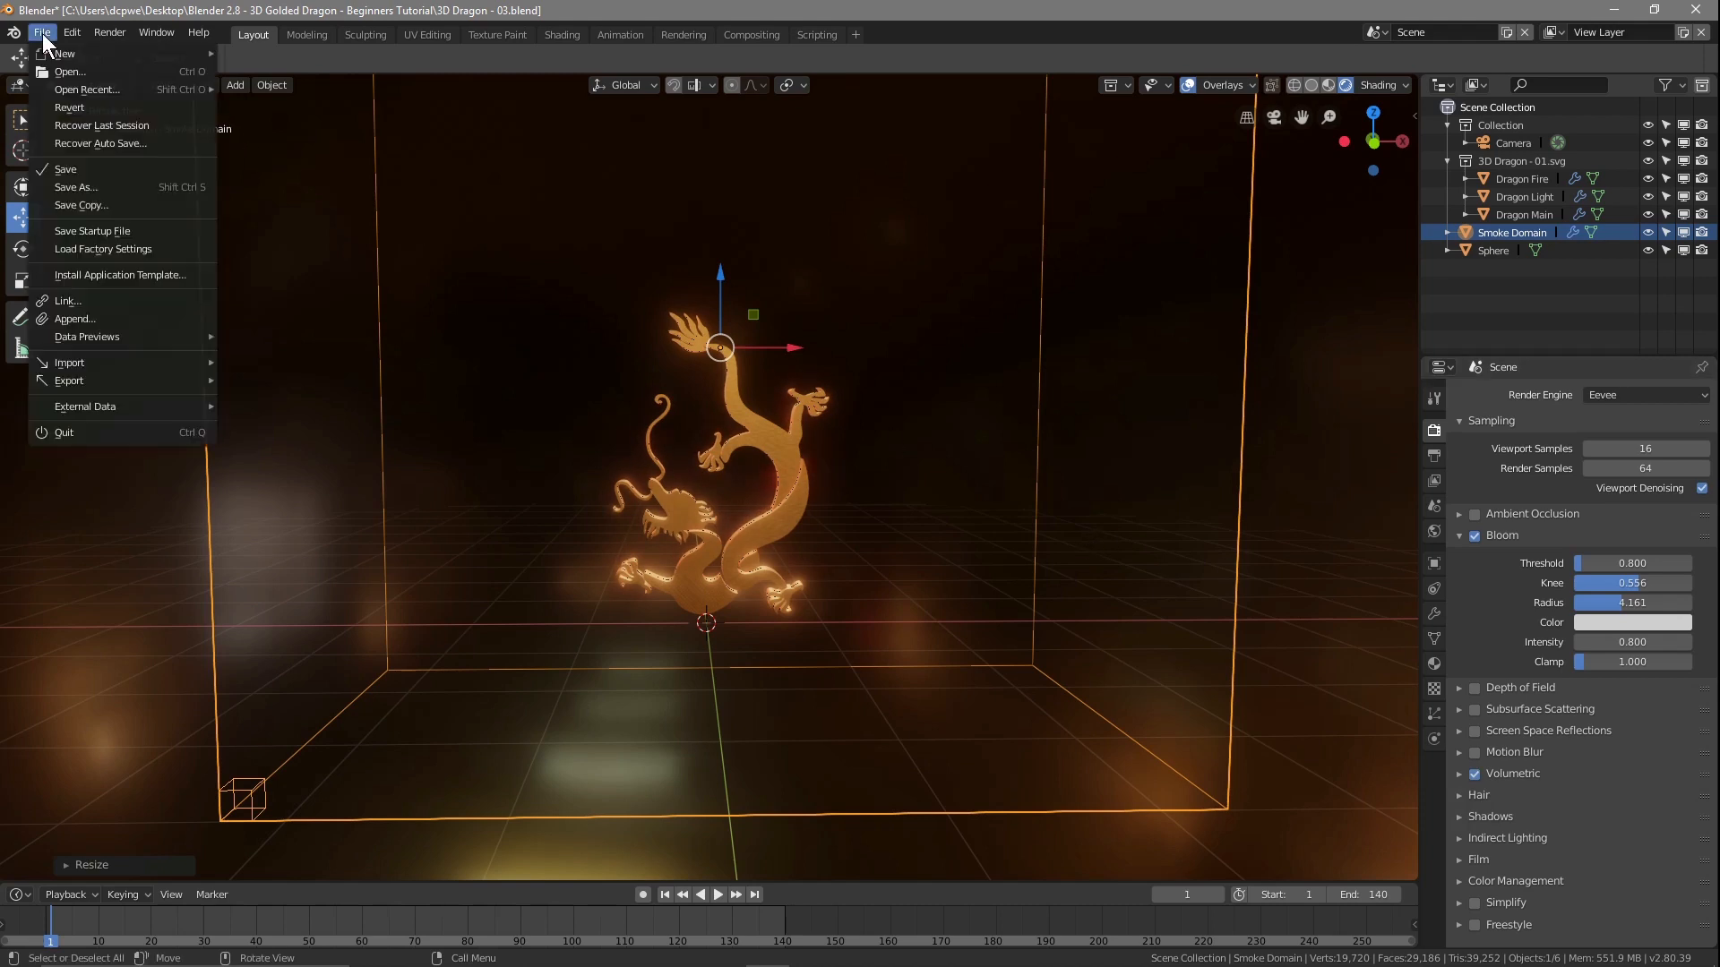
{"action": "left_click", "coordinate": [41, 168]}
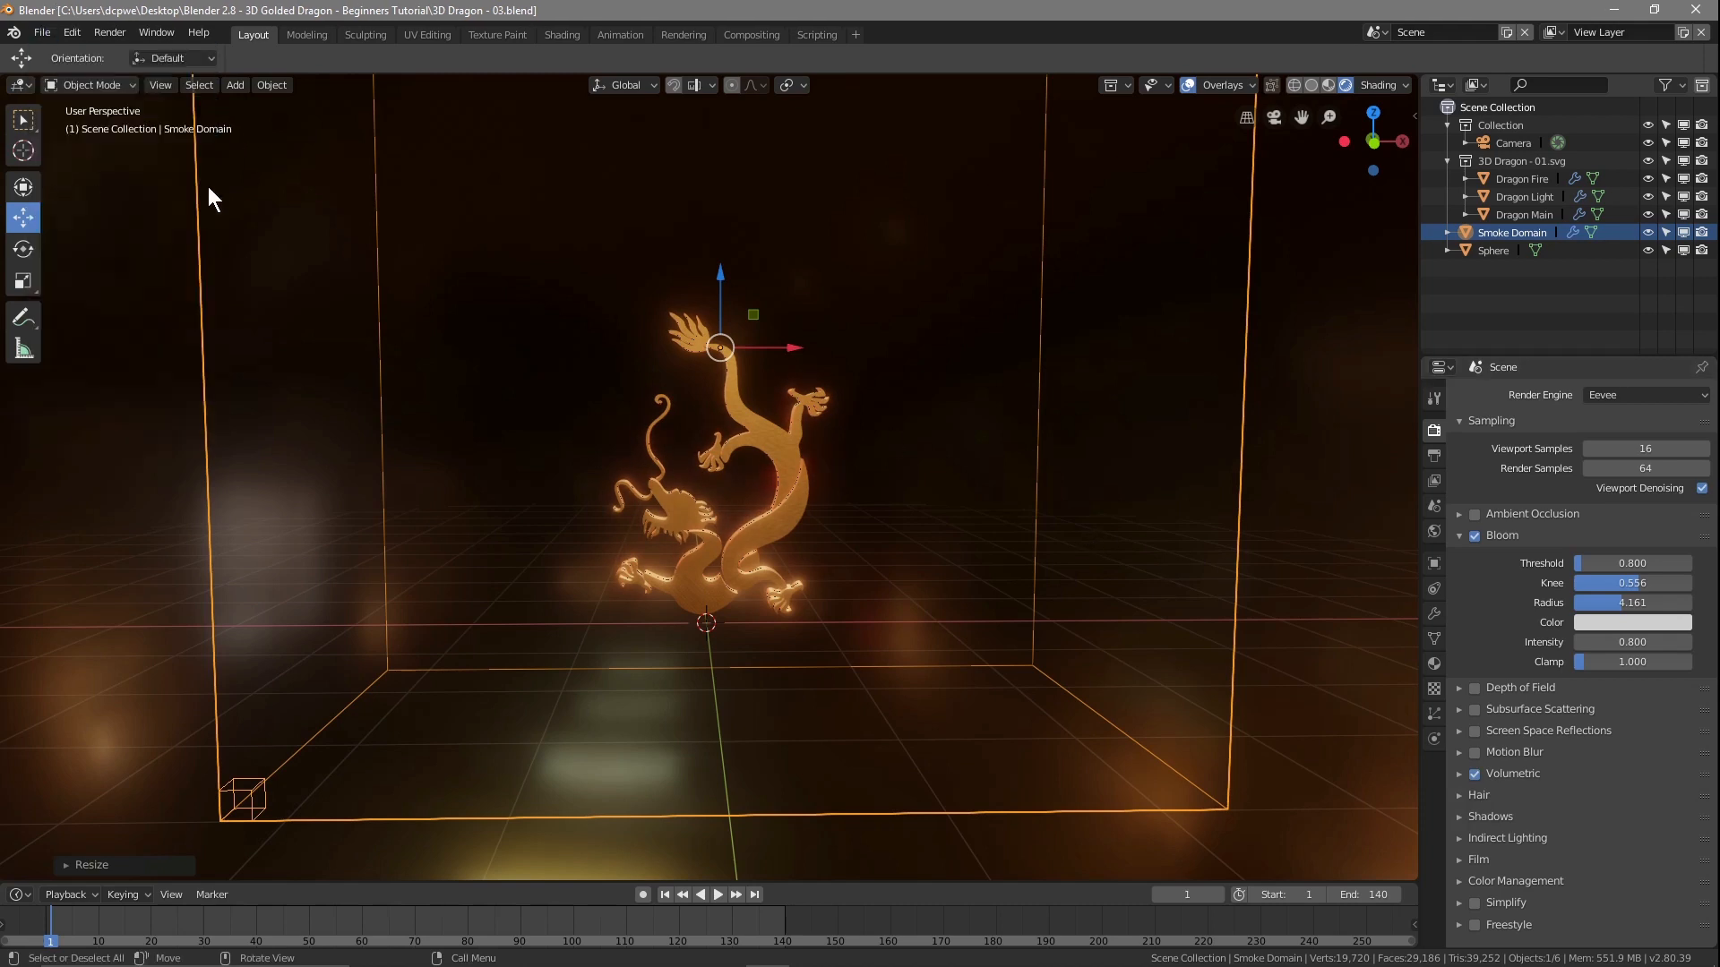
- Bake all dynamics from the Smoke Domain's cache settings
{"action": "left_click", "coordinate": [1514, 231]}
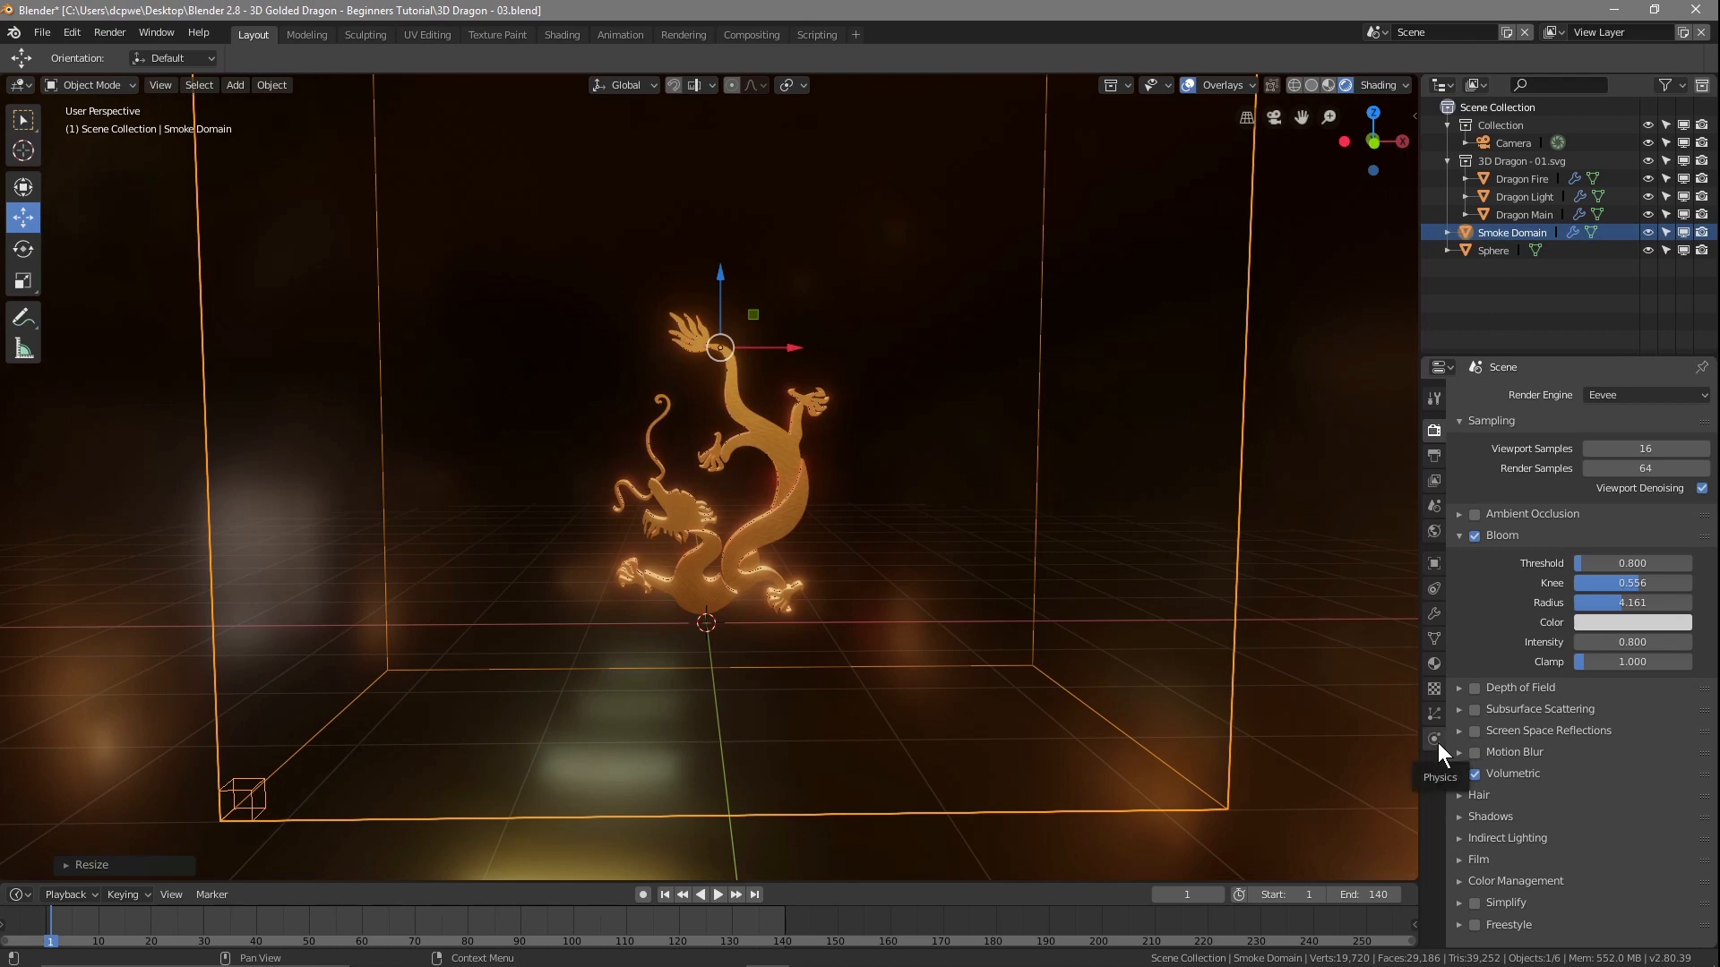
{"action": "left_click", "coordinate": [1435, 740]}
{"action": "scroll", "coordinate": [1519, 755], "scroll_direction": "down", "scroll_amount": 6}
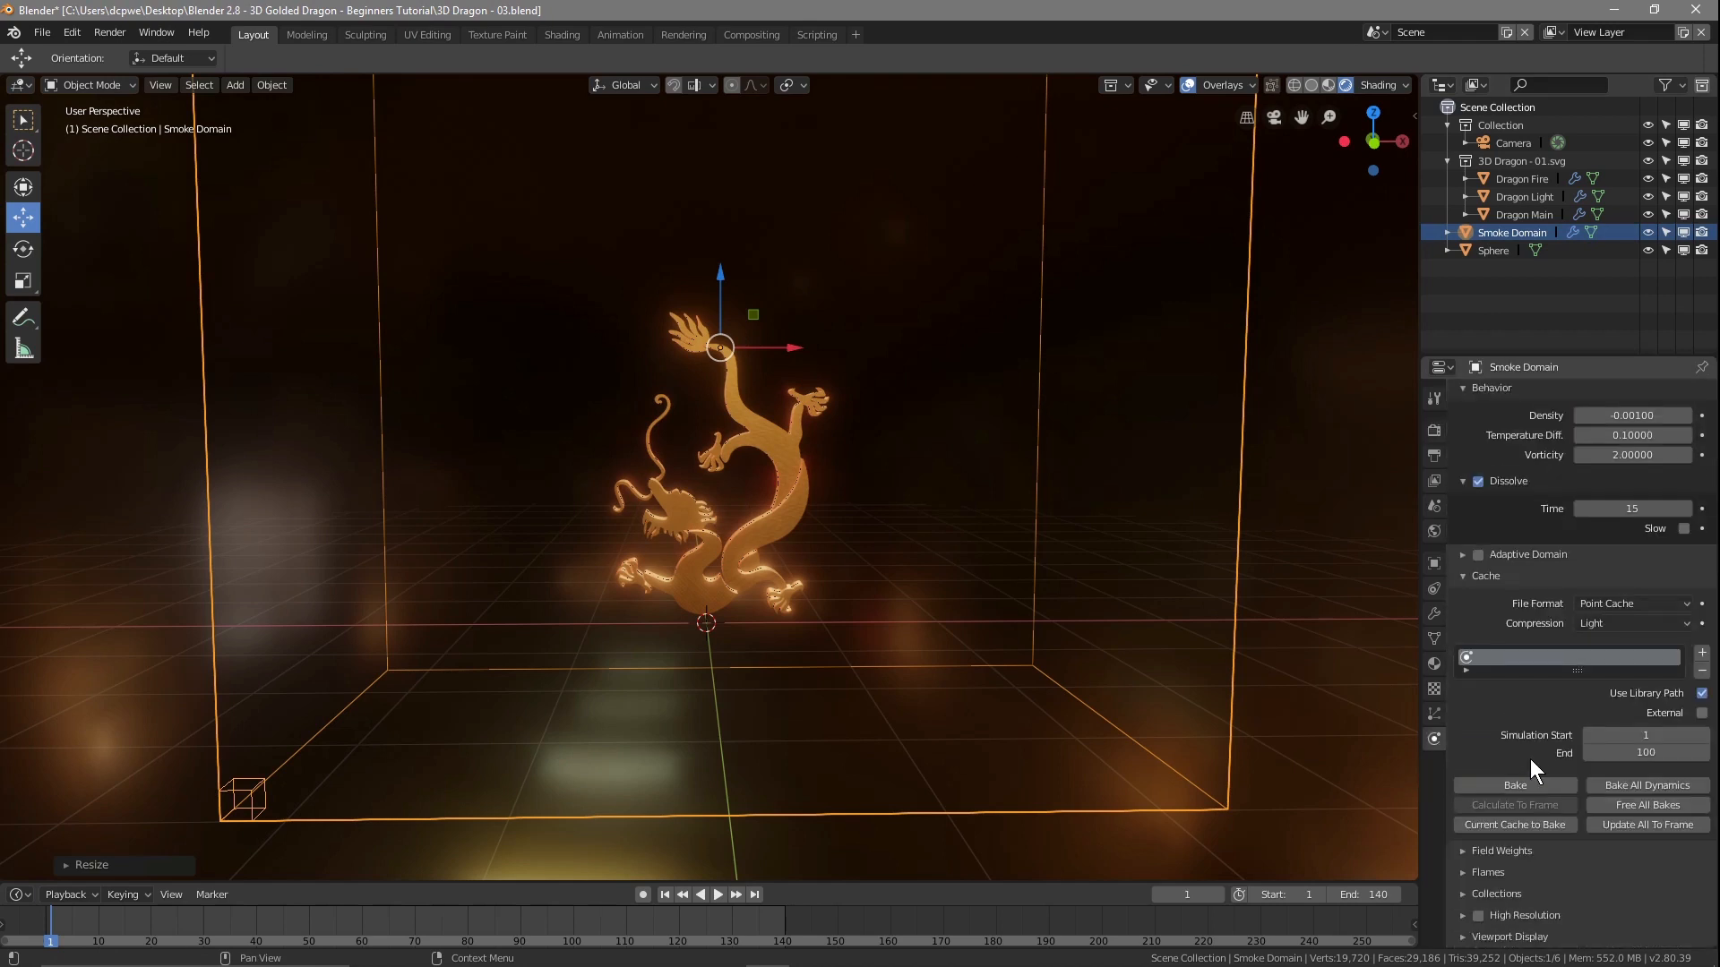
{"action": "left_click", "coordinate": [1636, 783]}
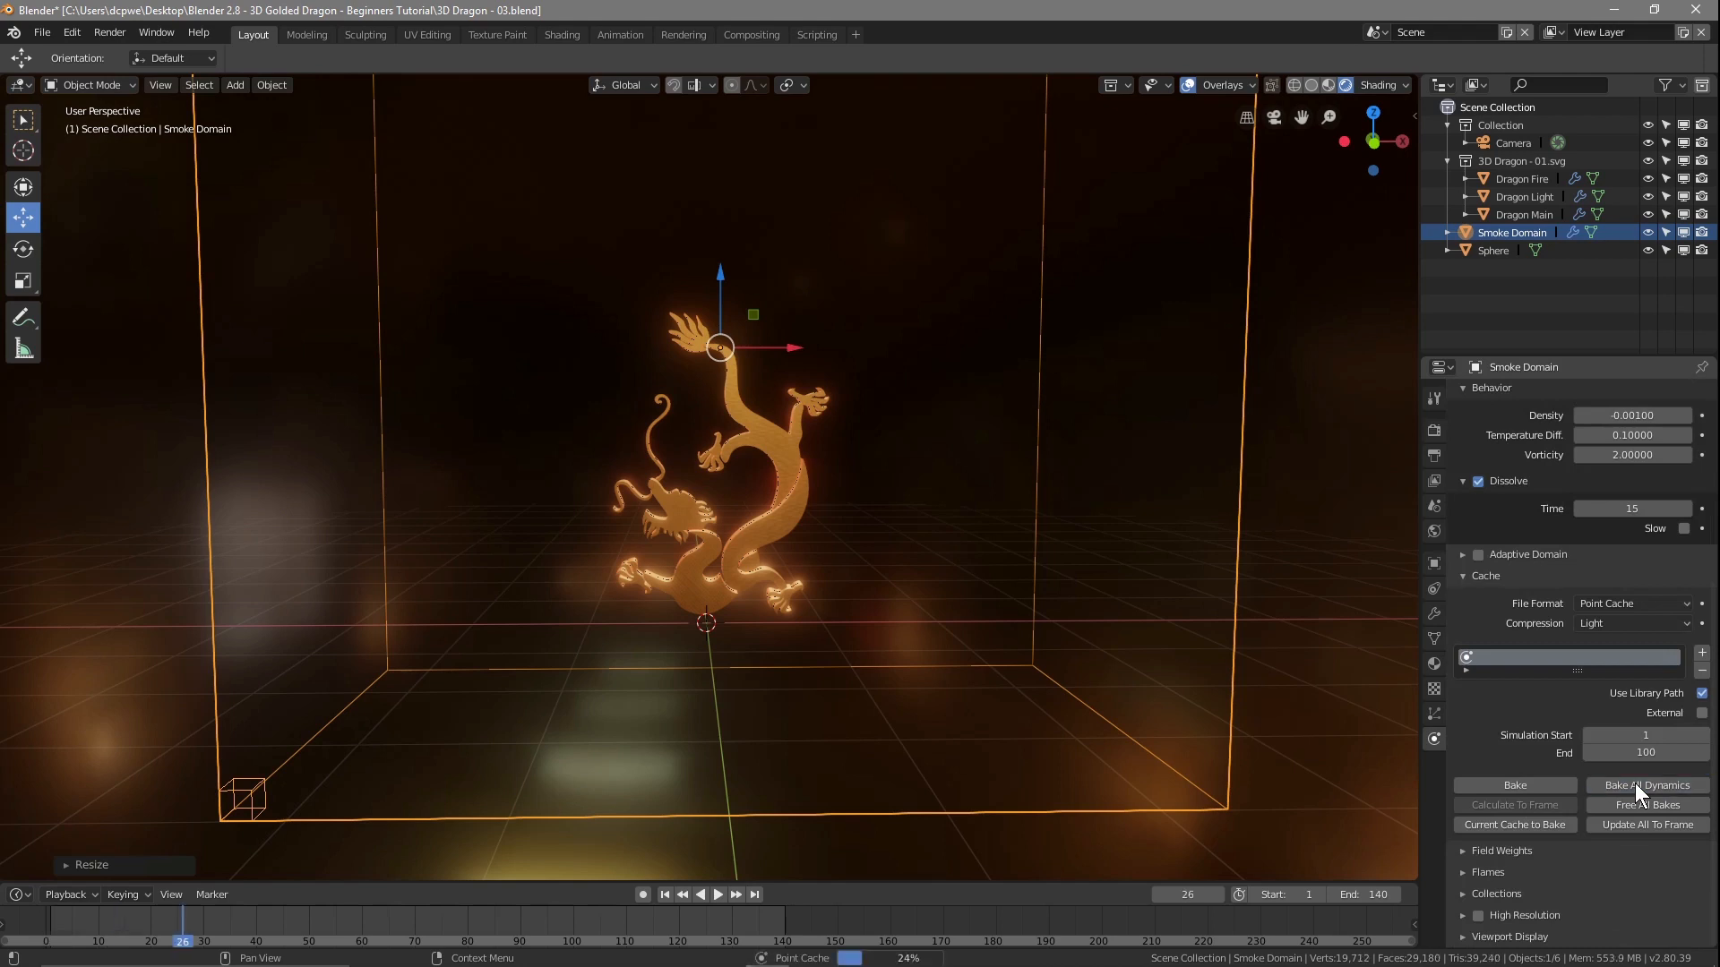
- Play the baked simulation and examine the smoke around the dragon from a slightly turned view
{"action": "left_click", "coordinate": [722, 892]}
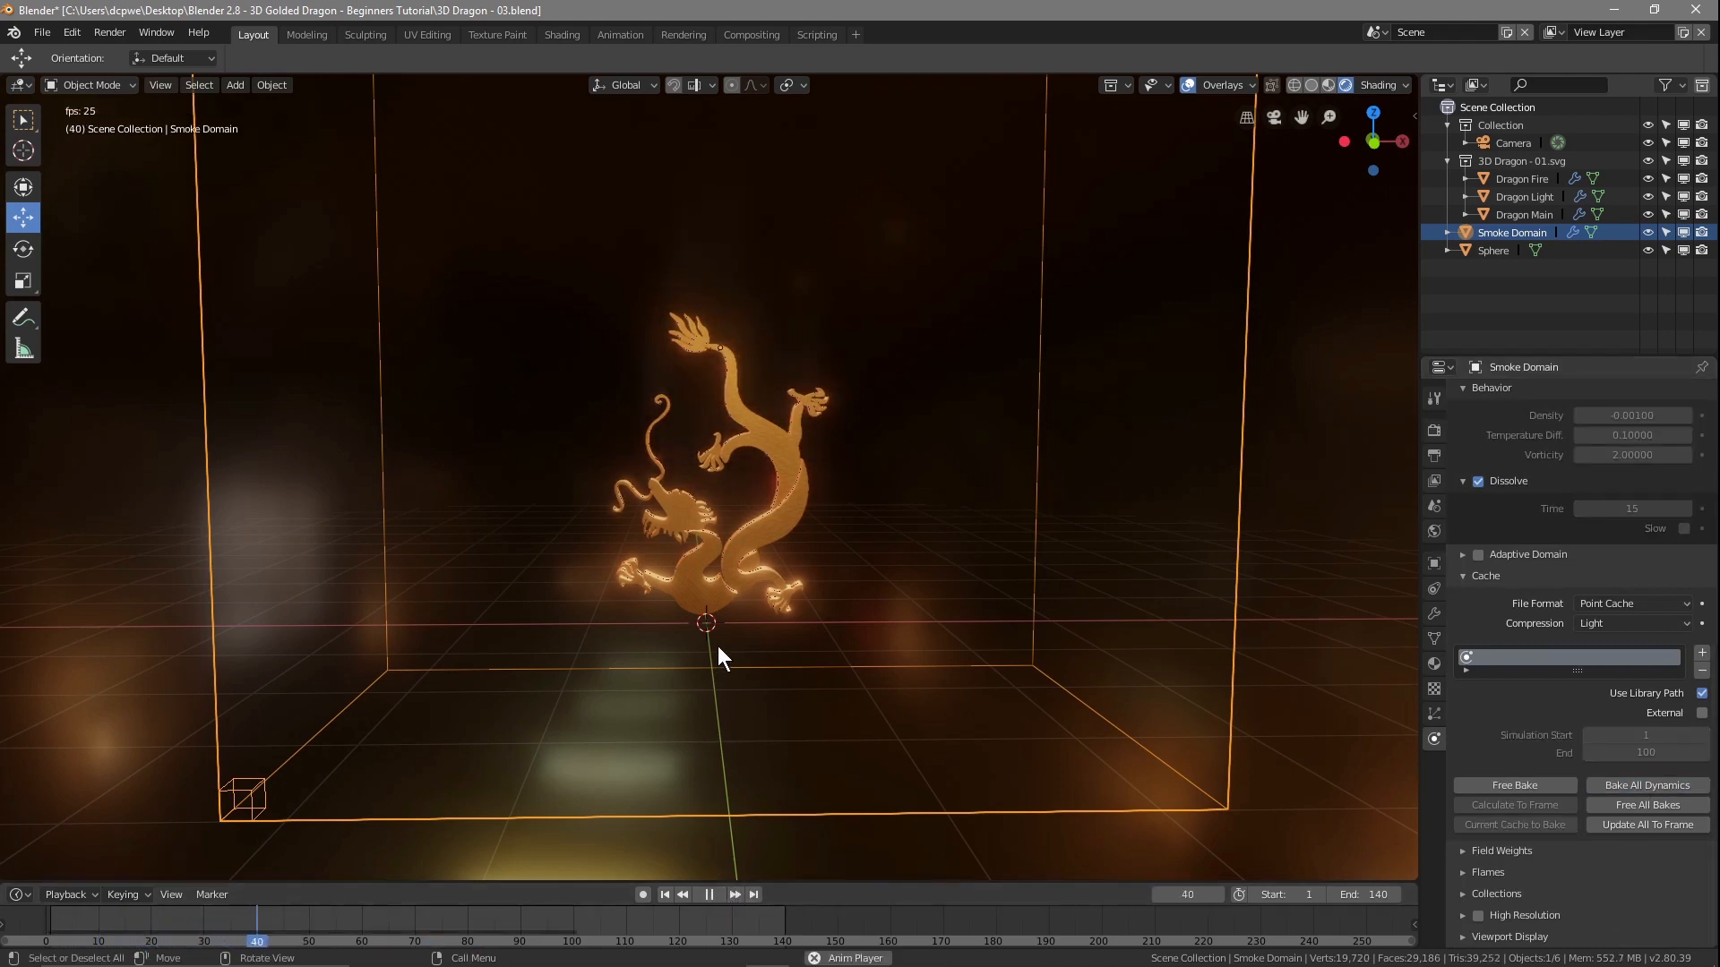
{"action": "middle_click_drag", "start_coordinate": [717, 465], "coordinate": [670, 455]}
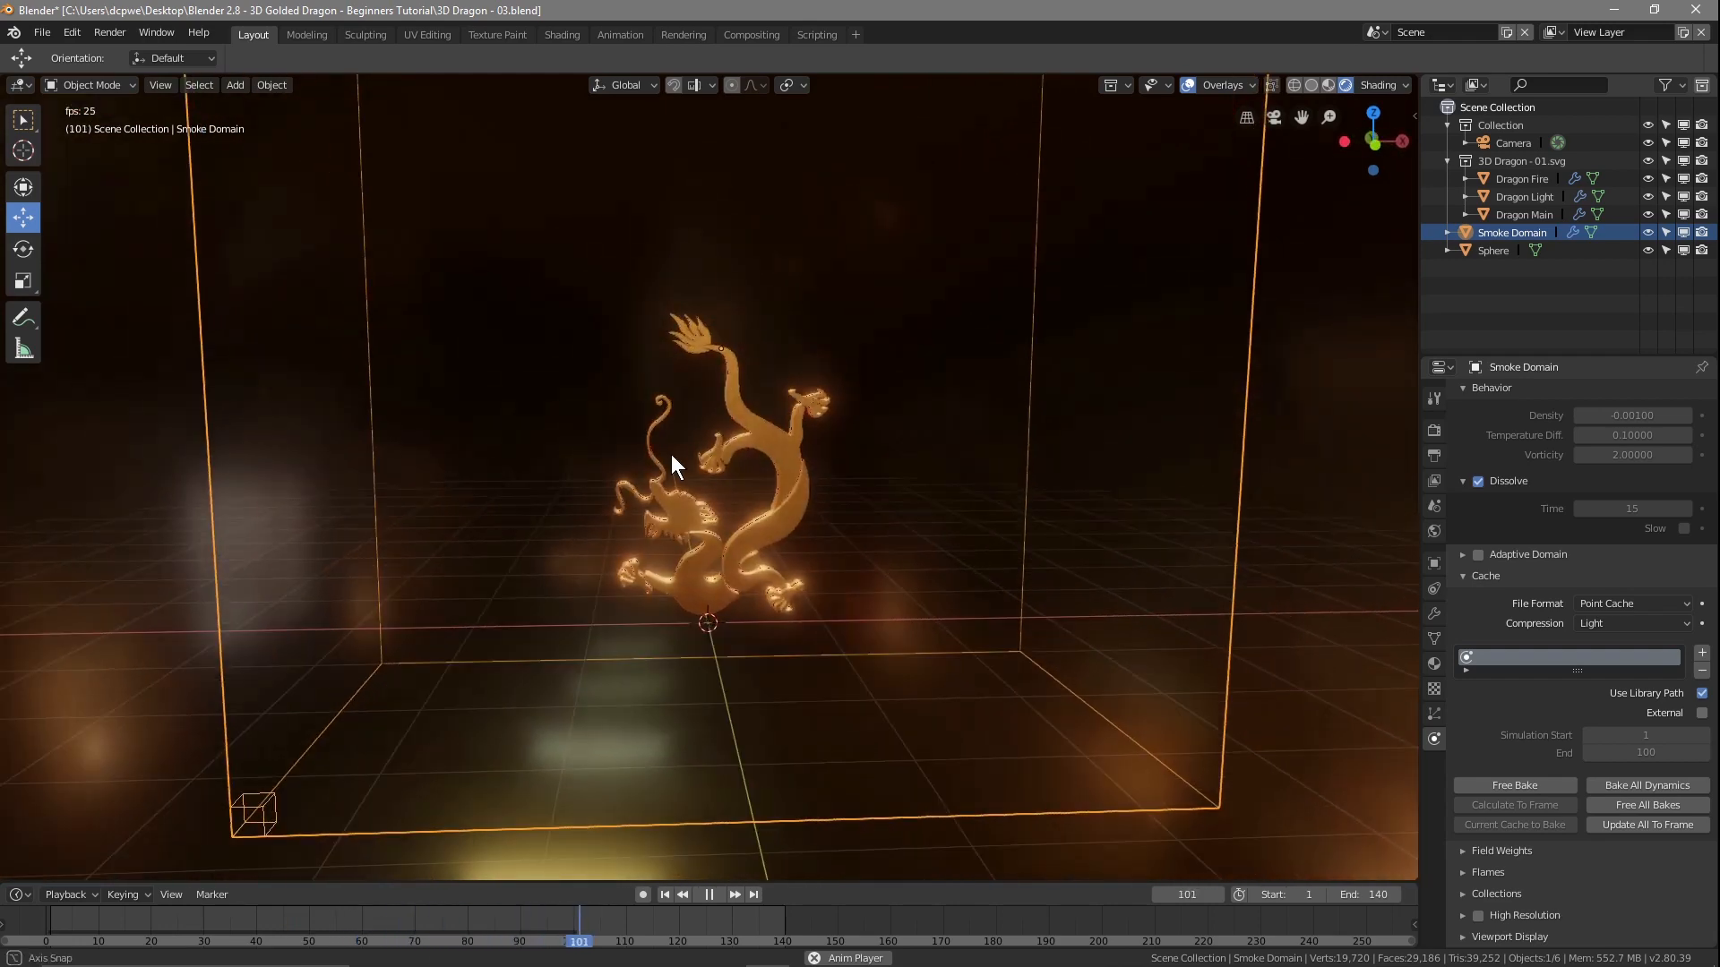
{"action": "left_click", "coordinate": [707, 891]}
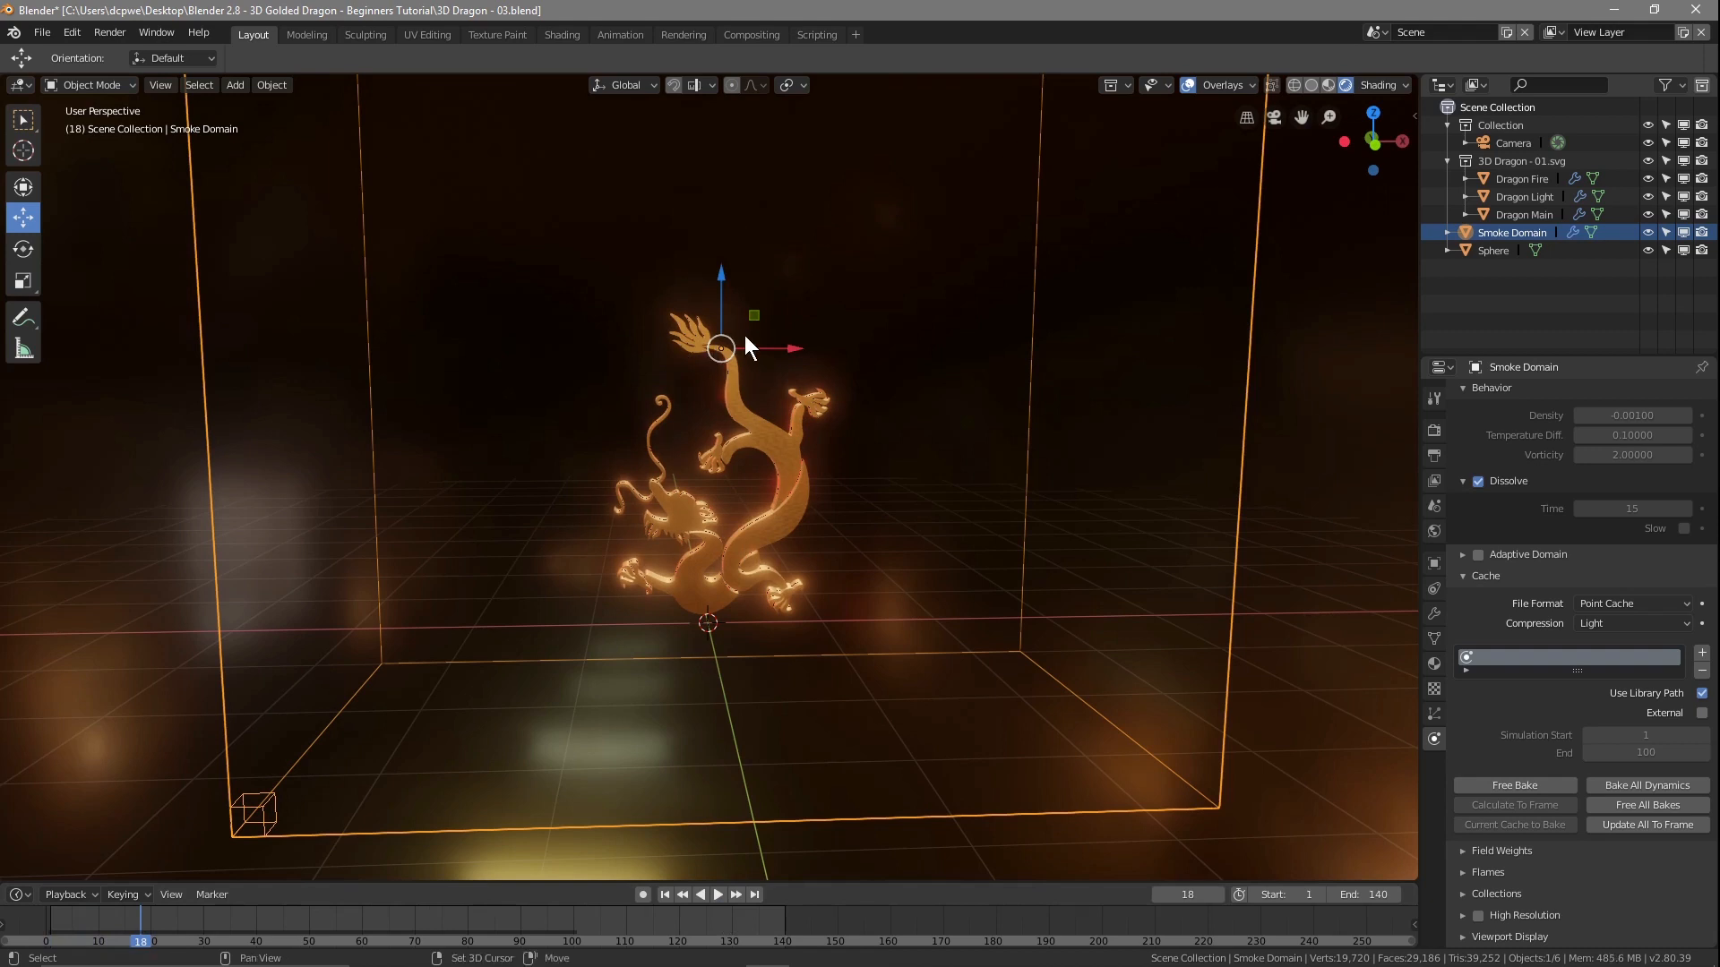
- Add a point light and move it straight up along Z to above the dragon's tail
{"action": "key", "text": "shift+a"}
{"action": "mouse_move", "coordinate": [711, 574]}
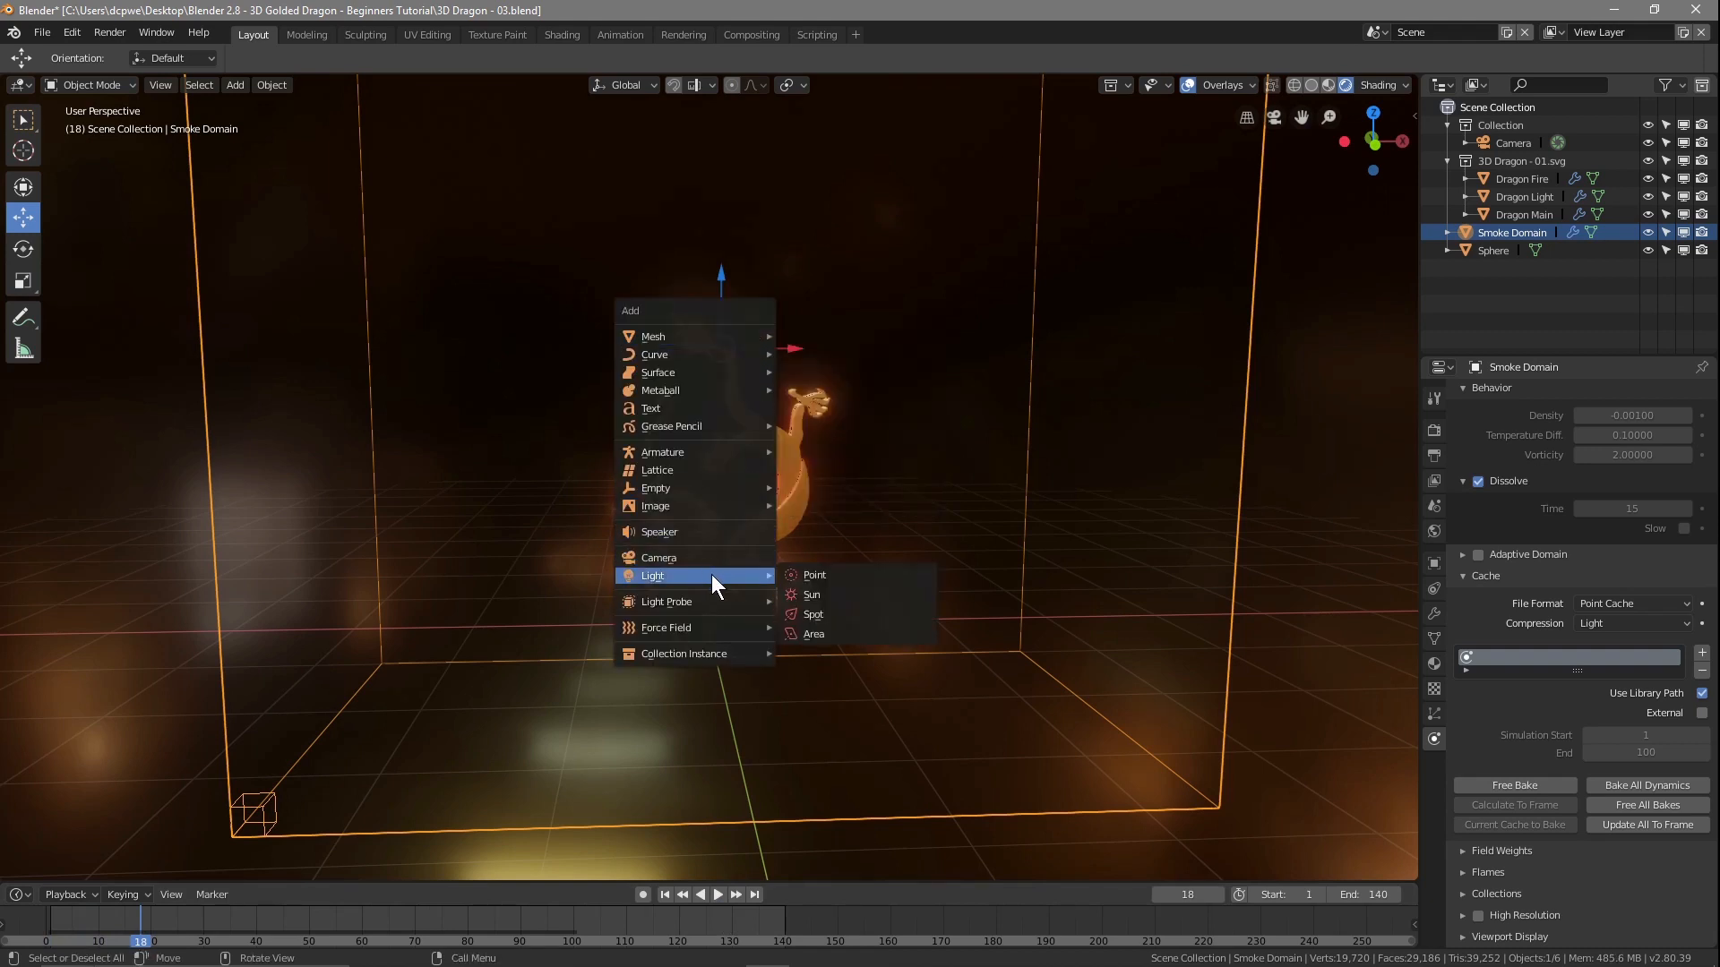
{"action": "left_click", "coordinate": [808, 574]}
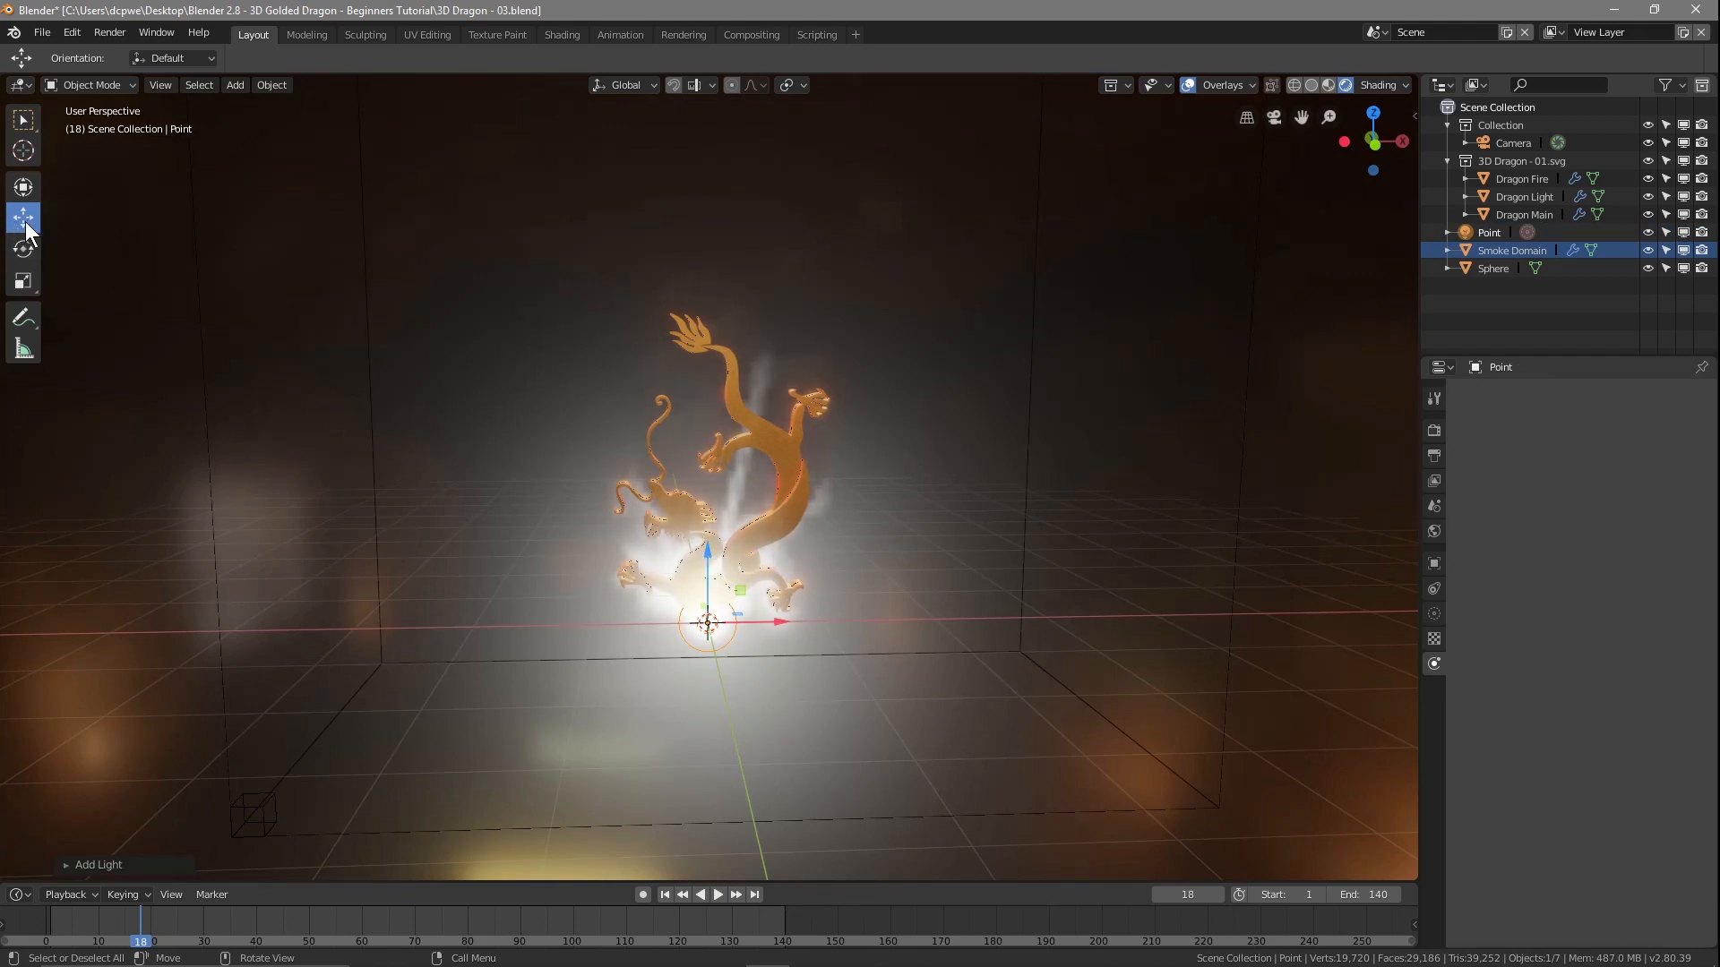
{"action": "left_click_drag", "start_coordinate": [707, 560], "coordinate": [655, 82]}
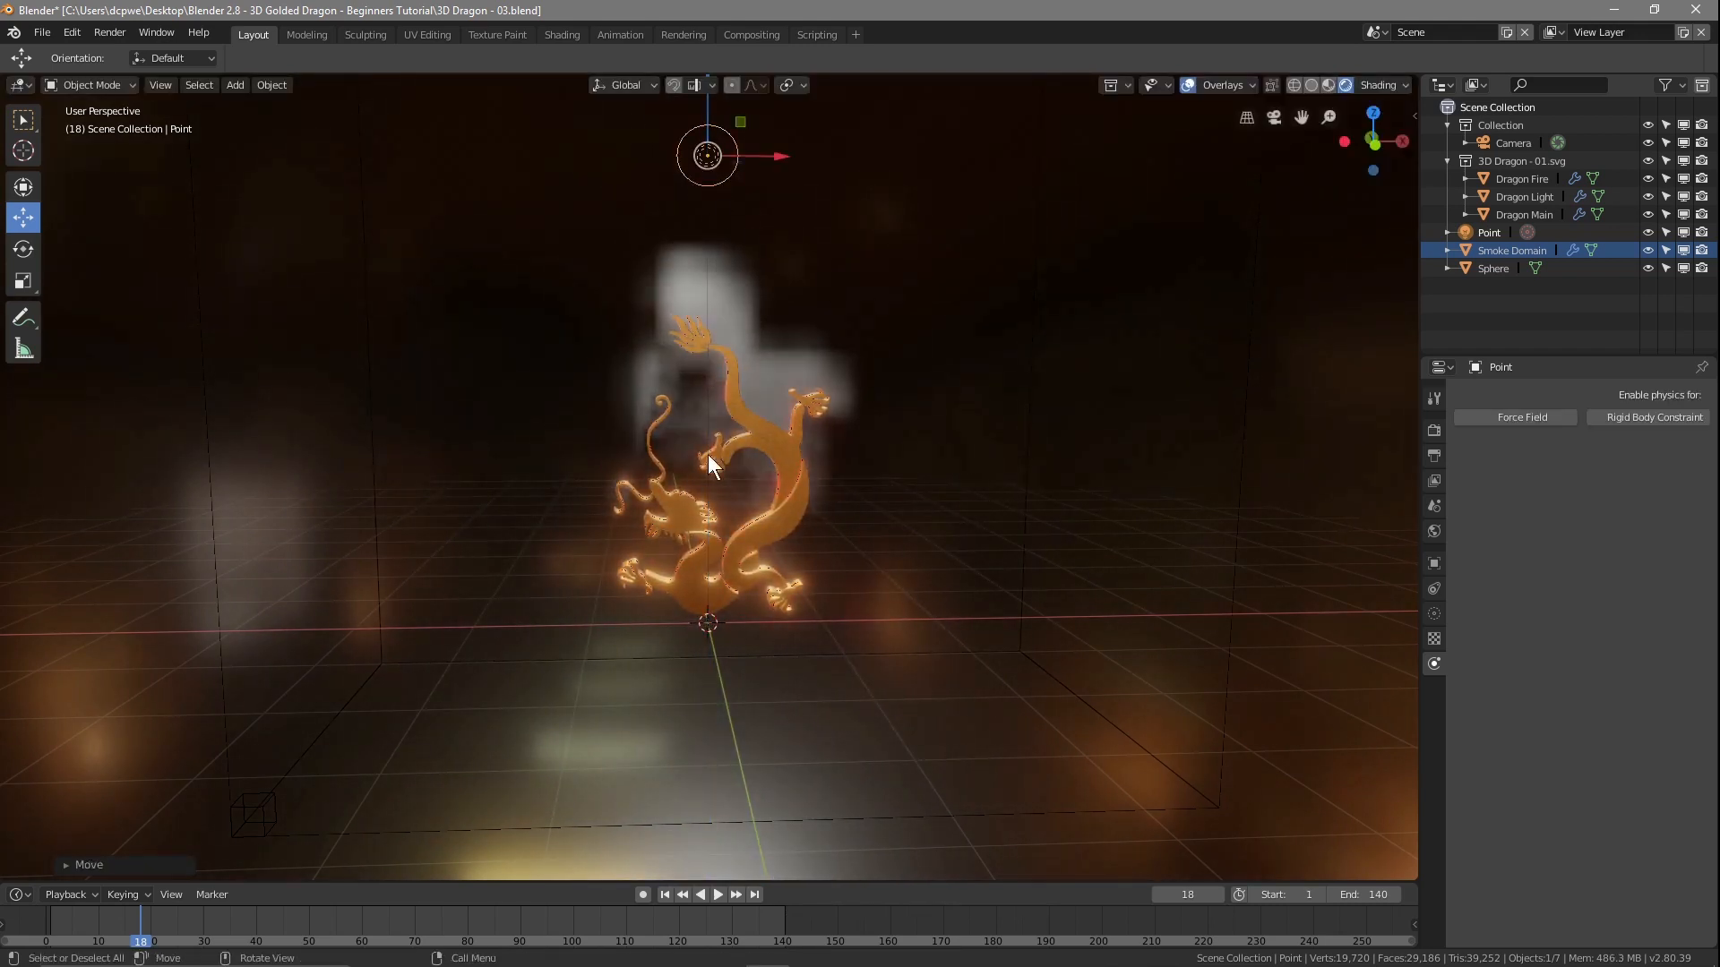
- Scrub through the baked smoke animation under the point light to frame 39 and save the file
{"action": "right_click", "coordinate": [138, 883]}
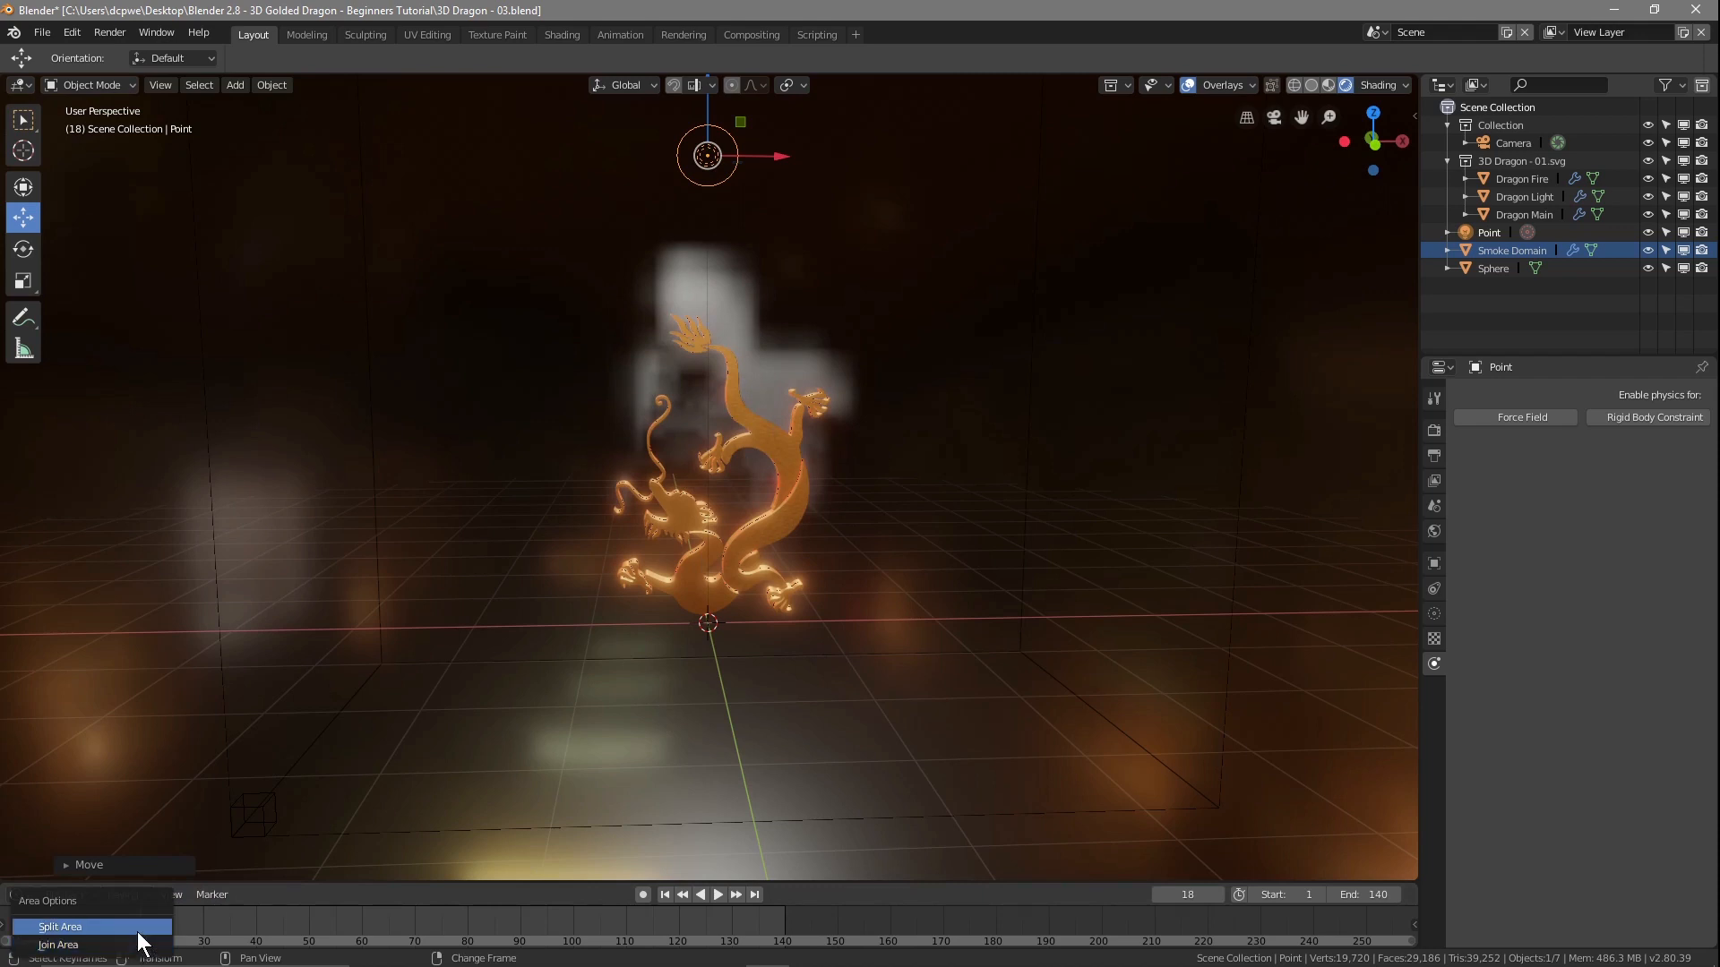
{"action": "key", "text": "Escape"}
{"action": "left_click_drag", "start_coordinate": [141, 942], "coordinate": [733, 920]}
{"action": "key", "text": "space"}
{"action": "left_click", "coordinate": [426, 918]}
{"action": "left_click_drag", "start_coordinate": [426, 918], "coordinate": [252, 936]}
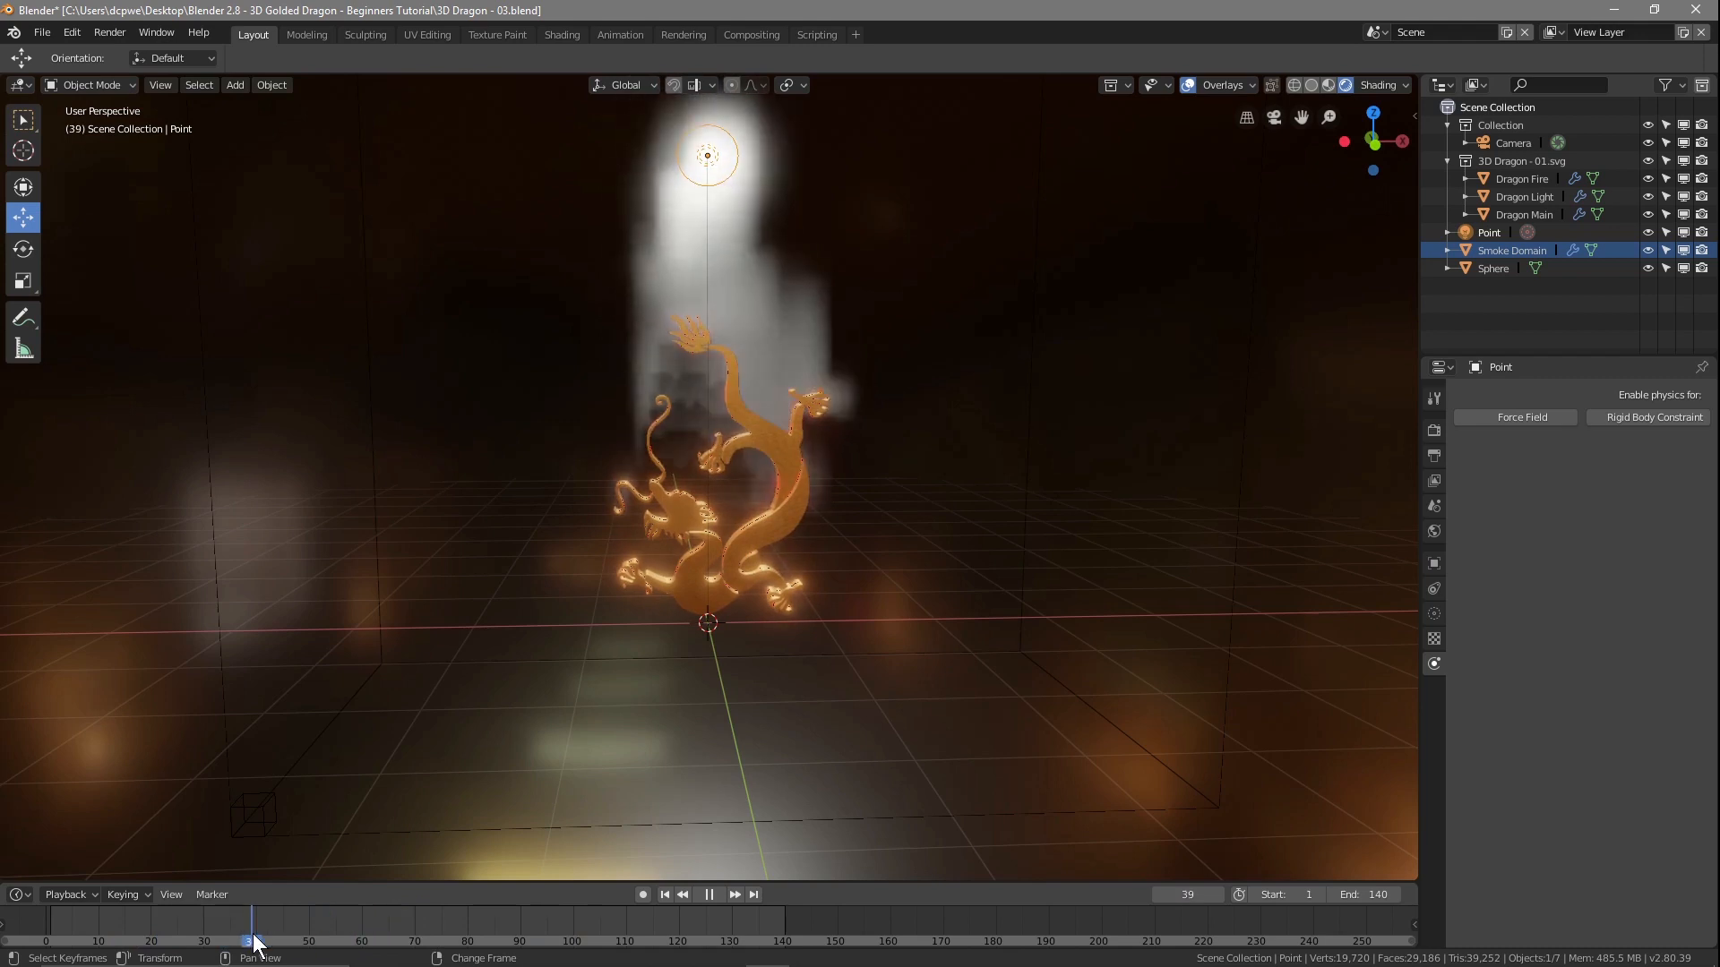
{"action": "left_click", "coordinate": [42, 32]}
{"action": "left_click", "coordinate": [66, 168]}
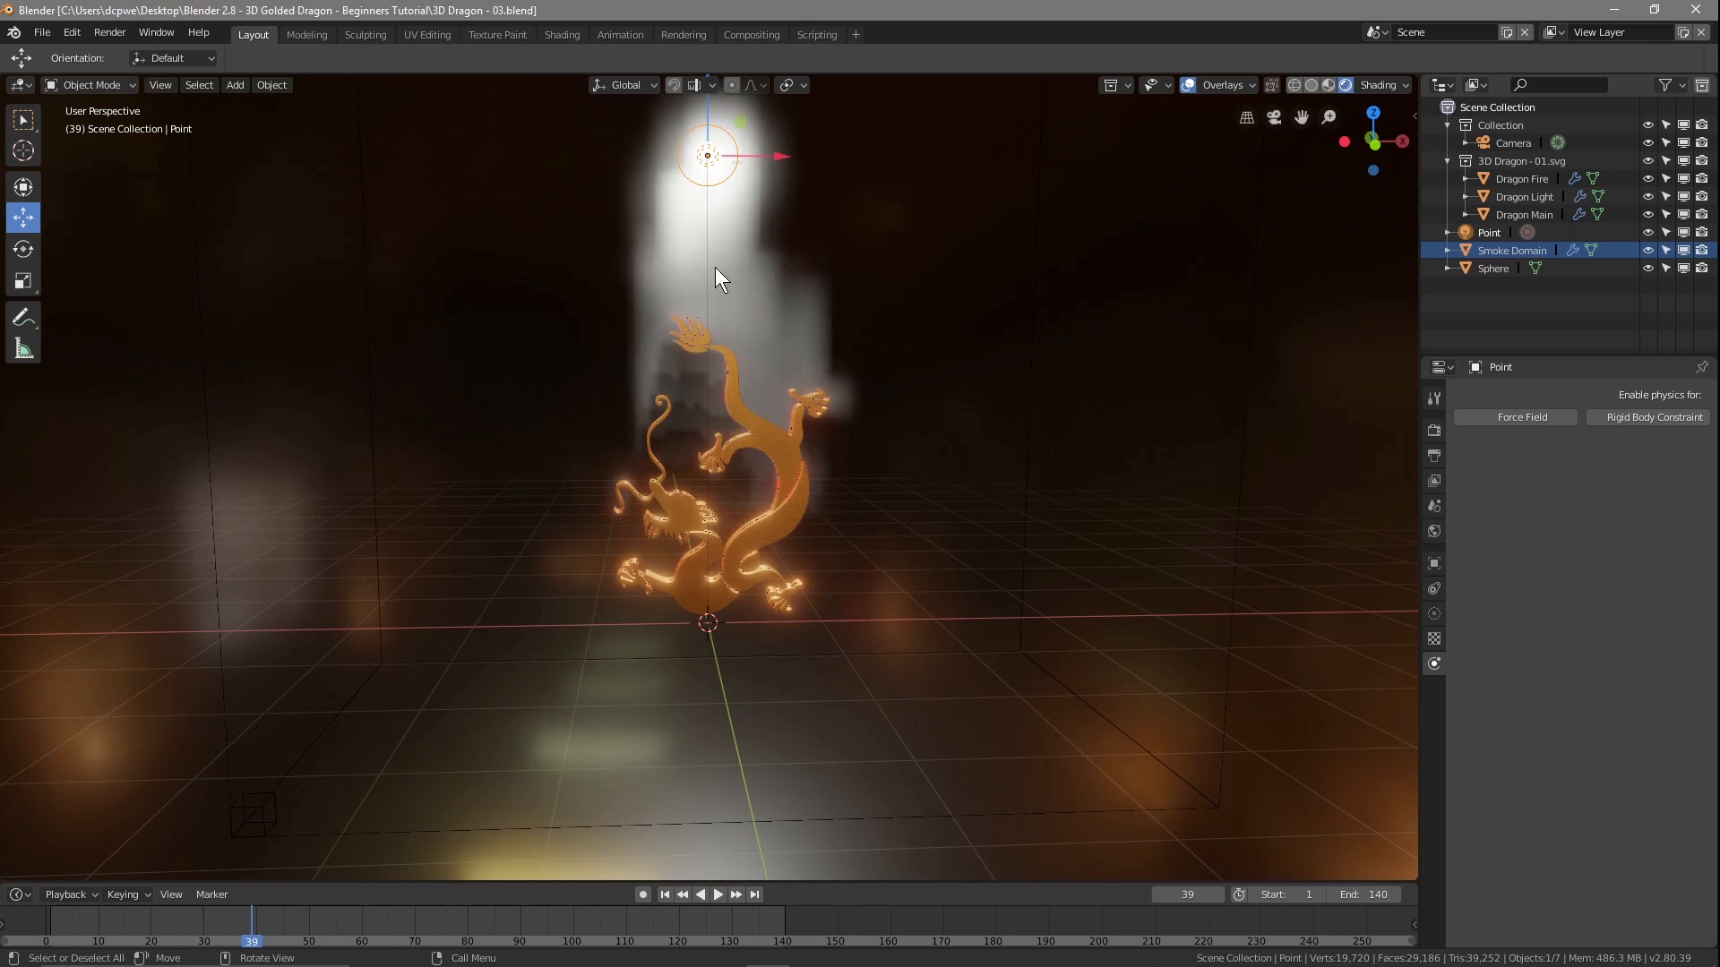
- Select the Smoke Domain and display its object material nodes in the Shading workspace
{"action": "left_click", "coordinate": [1516, 249]}
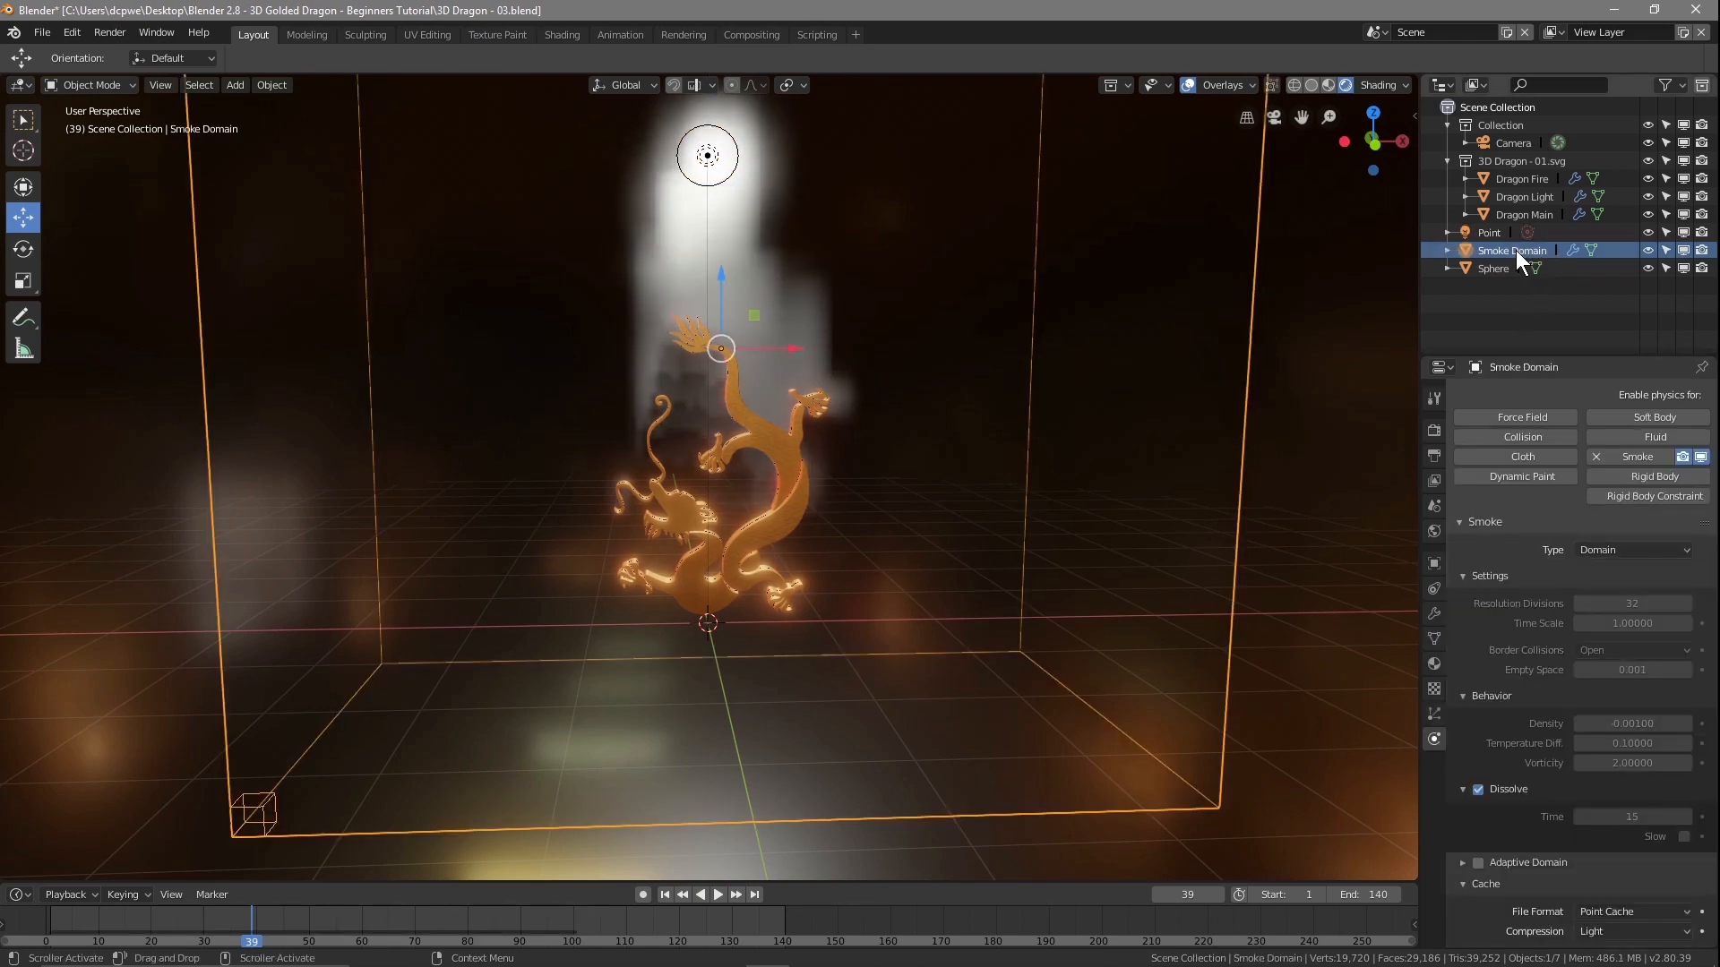
{"action": "mouse_move", "coordinate": [1209, 953]}
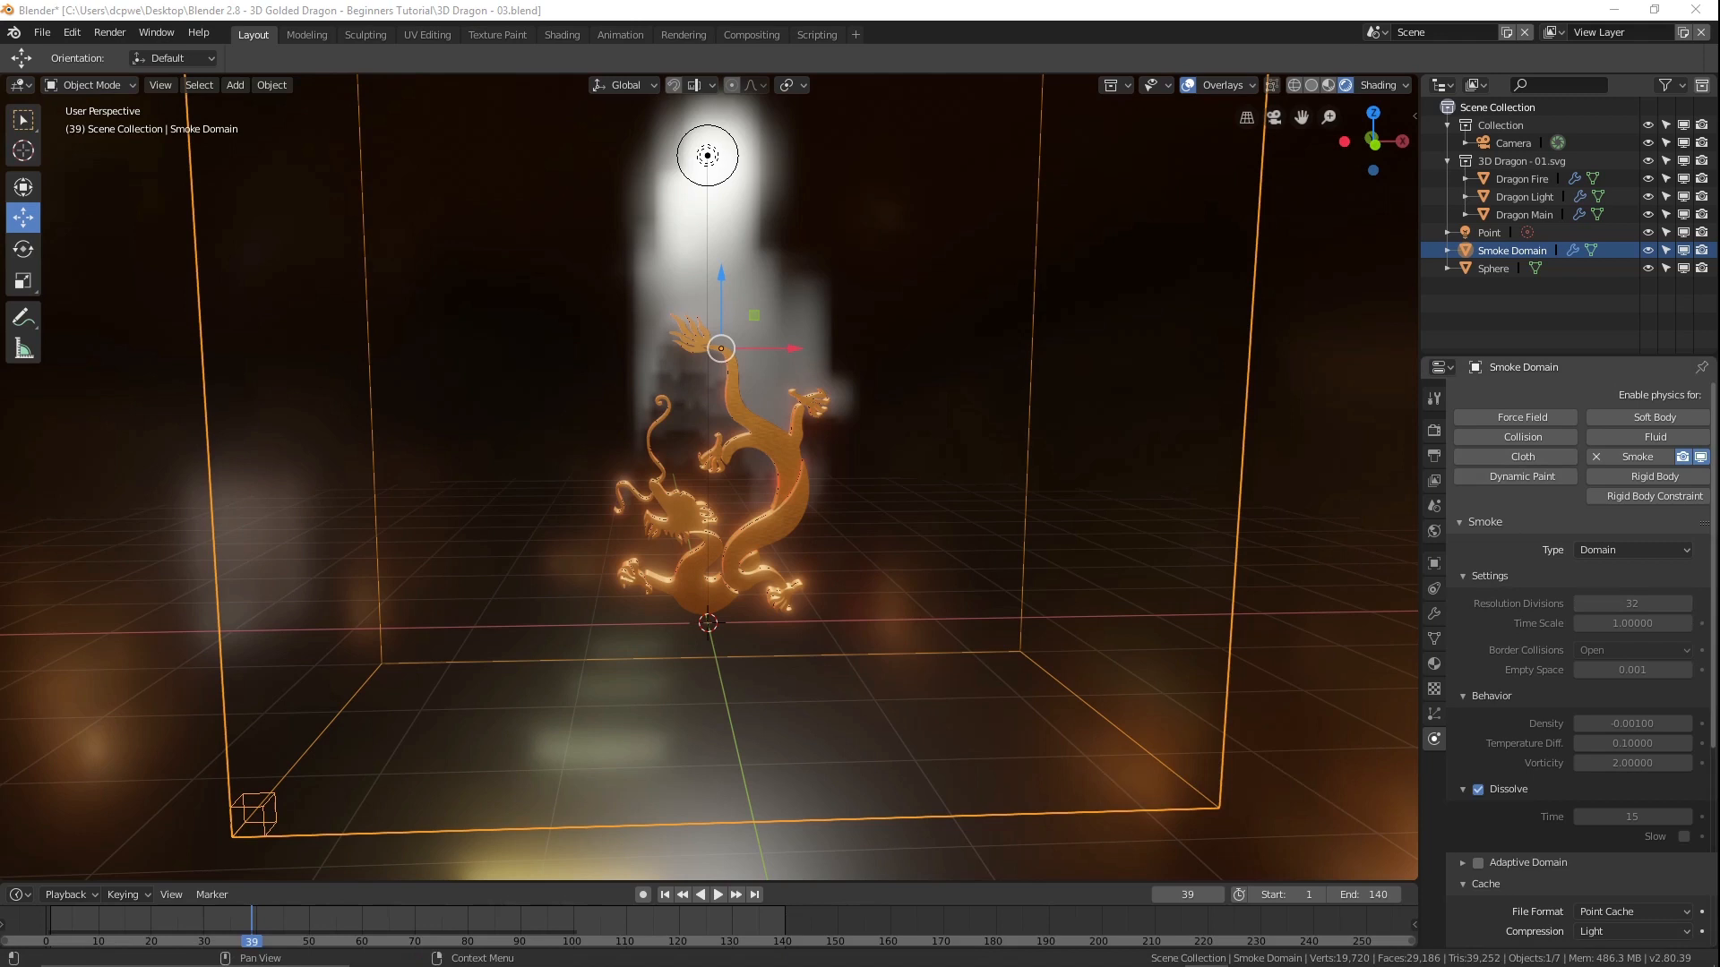
{"action": "left_click", "coordinate": [563, 34]}
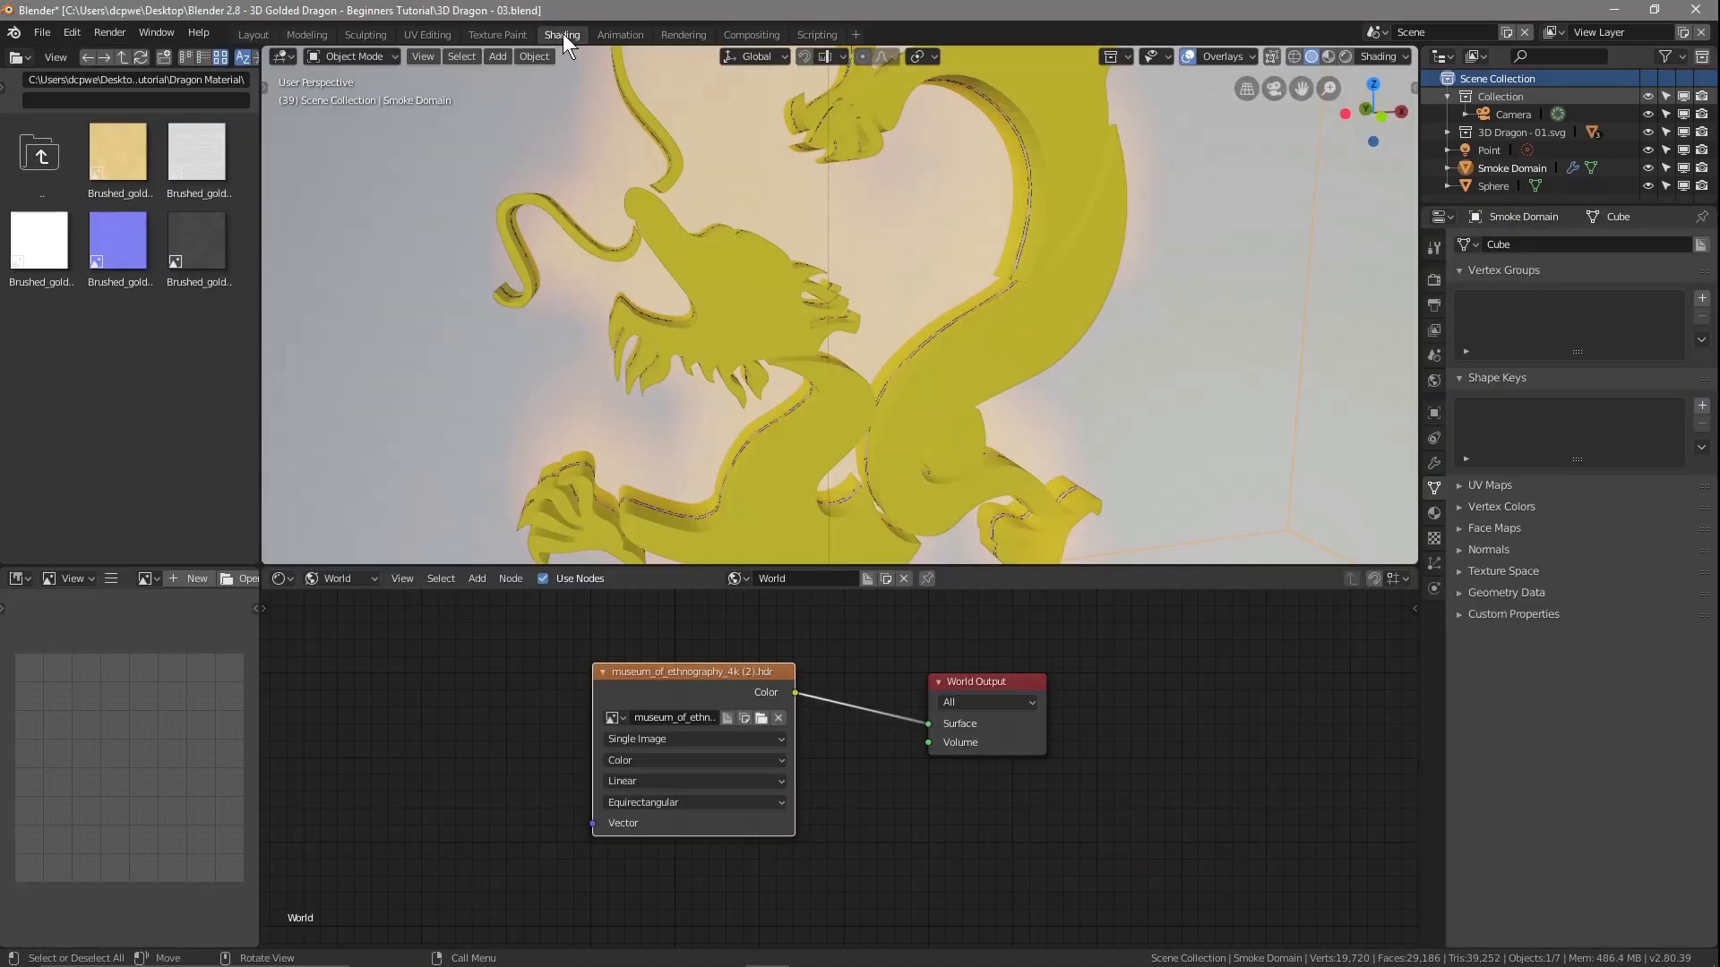
{"action": "left_click", "coordinate": [342, 577]}
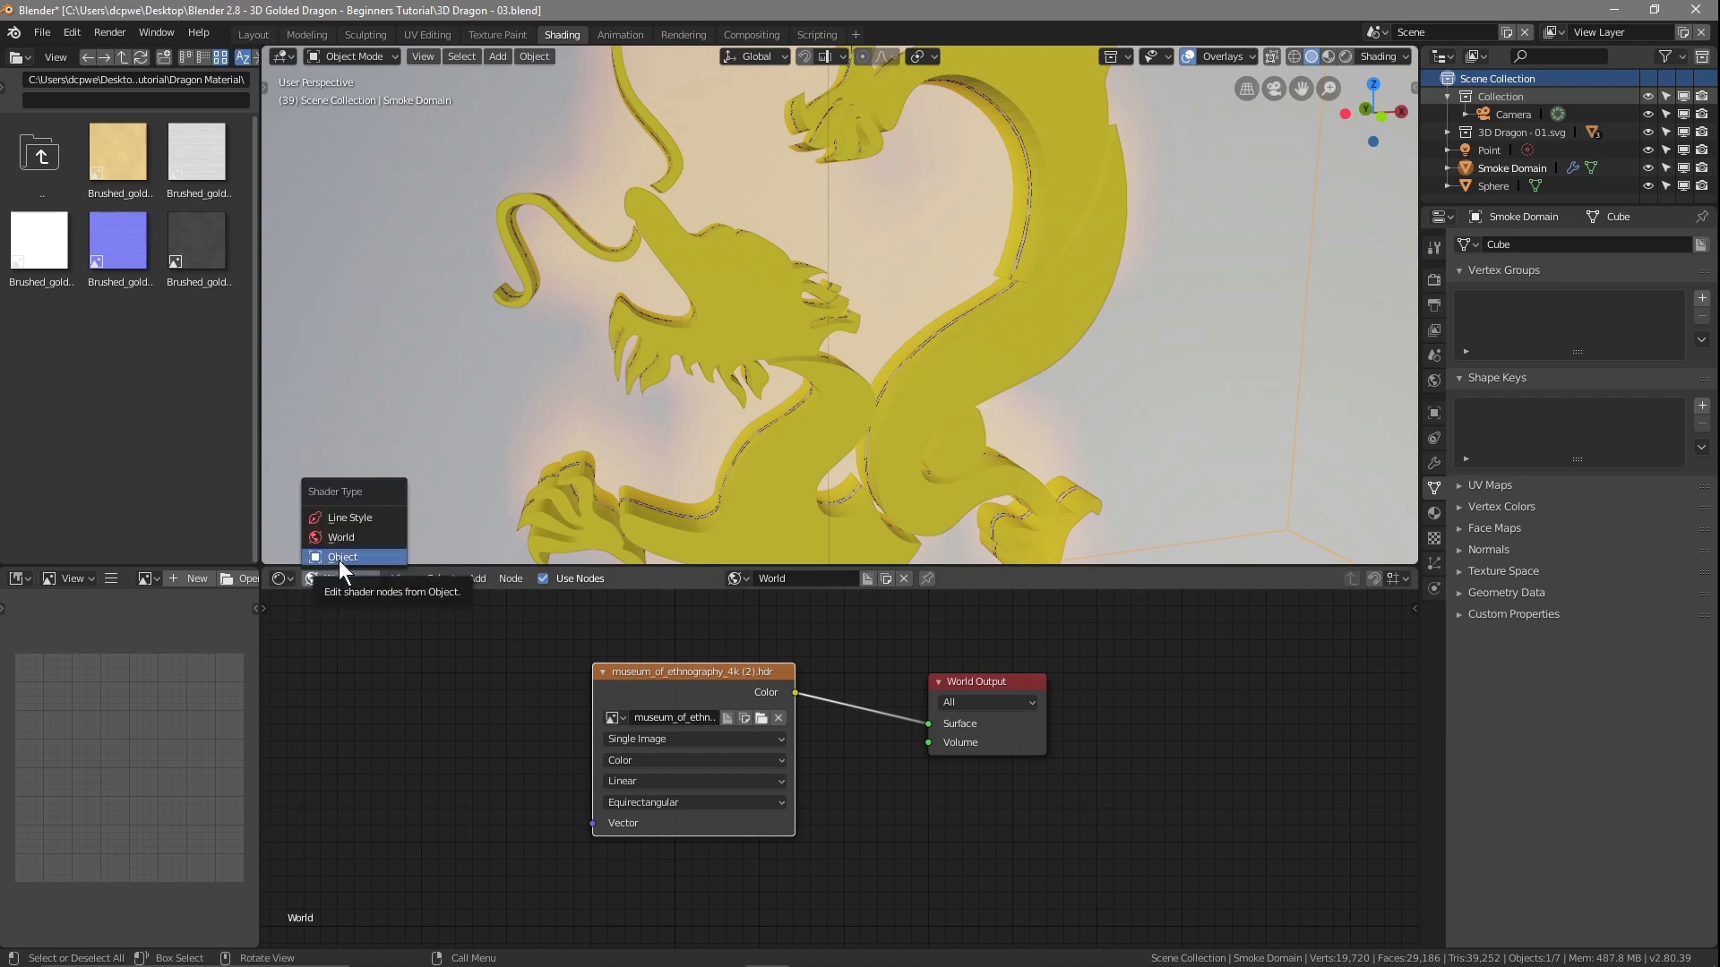
{"action": "left_click", "coordinate": [339, 561]}
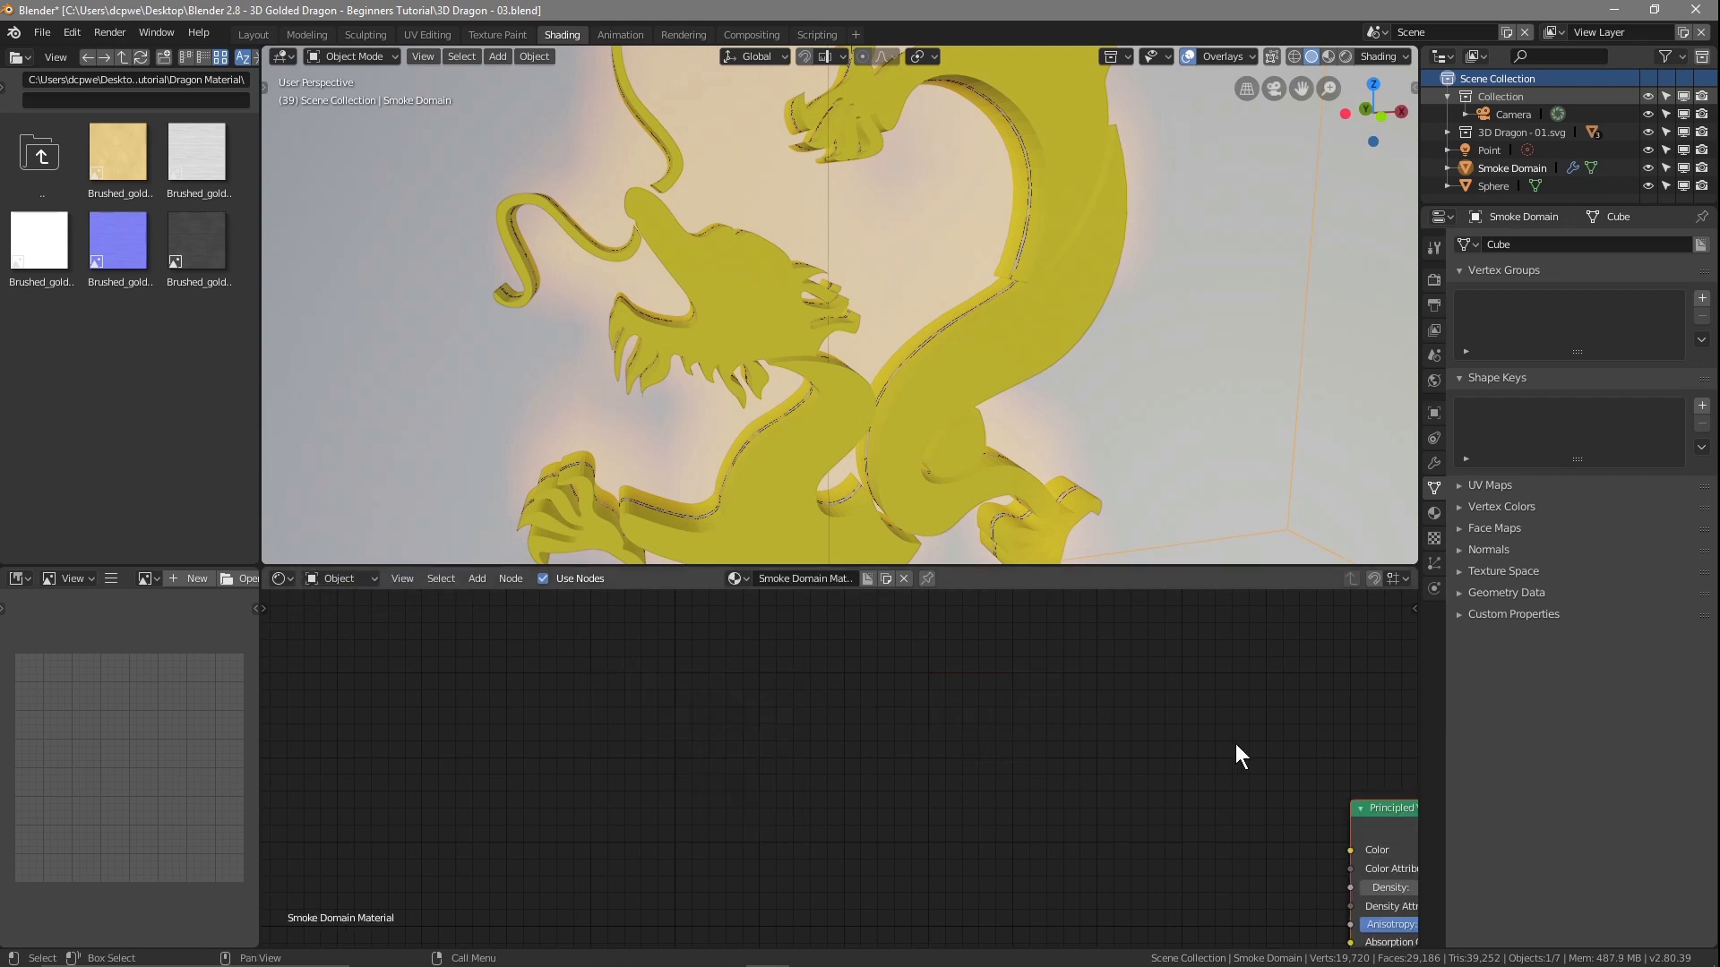
- Bring the Smoke Domain material's nodes together and place the Material Output beyond the two Principled Volume nodes
{"action": "left_click_drag", "start_coordinate": [1378, 810], "coordinate": [839, 651]}
{"action": "scroll", "coordinate": [901, 718], "scroll_direction": "down", "scroll_amount": 4}
{"action": "left_click_drag", "start_coordinate": [856, 711], "coordinate": [859, 616]}
{"action": "left_click_drag", "start_coordinate": [1166, 791], "coordinate": [979, 728]}
{"action": "left_click_drag", "start_coordinate": [1290, 796], "coordinate": [1032, 607]}
{"action": "left_click", "coordinate": [680, 563]}
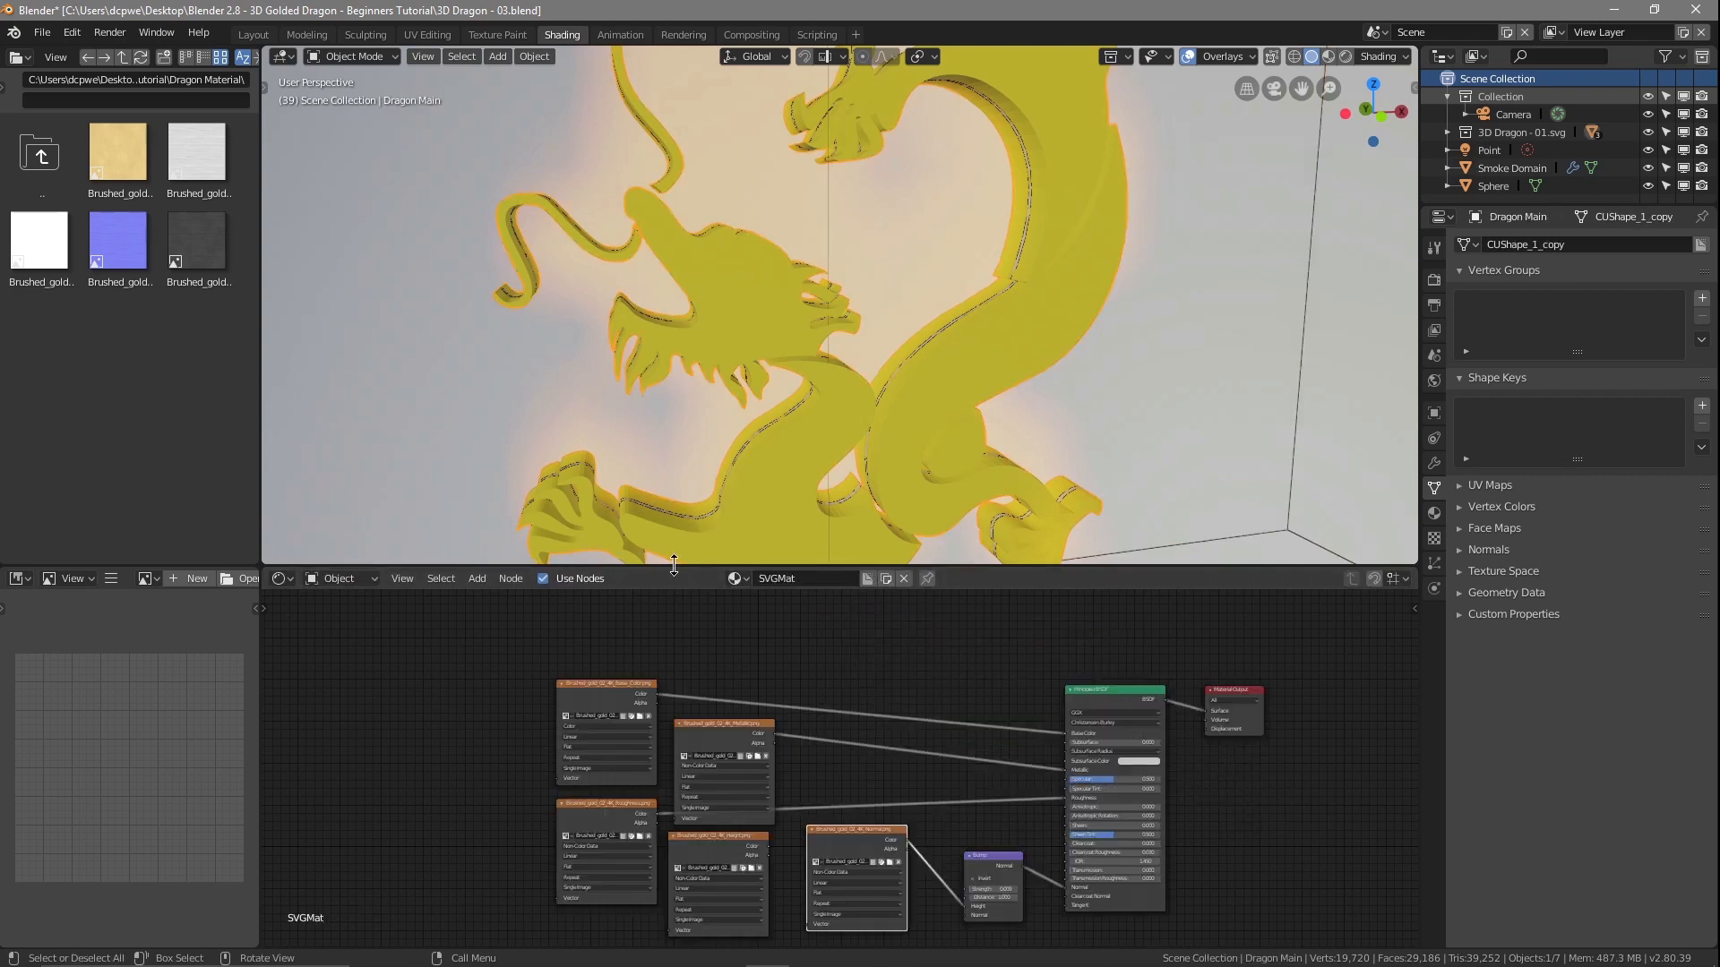
{"action": "left_click", "coordinate": [1496, 168]}
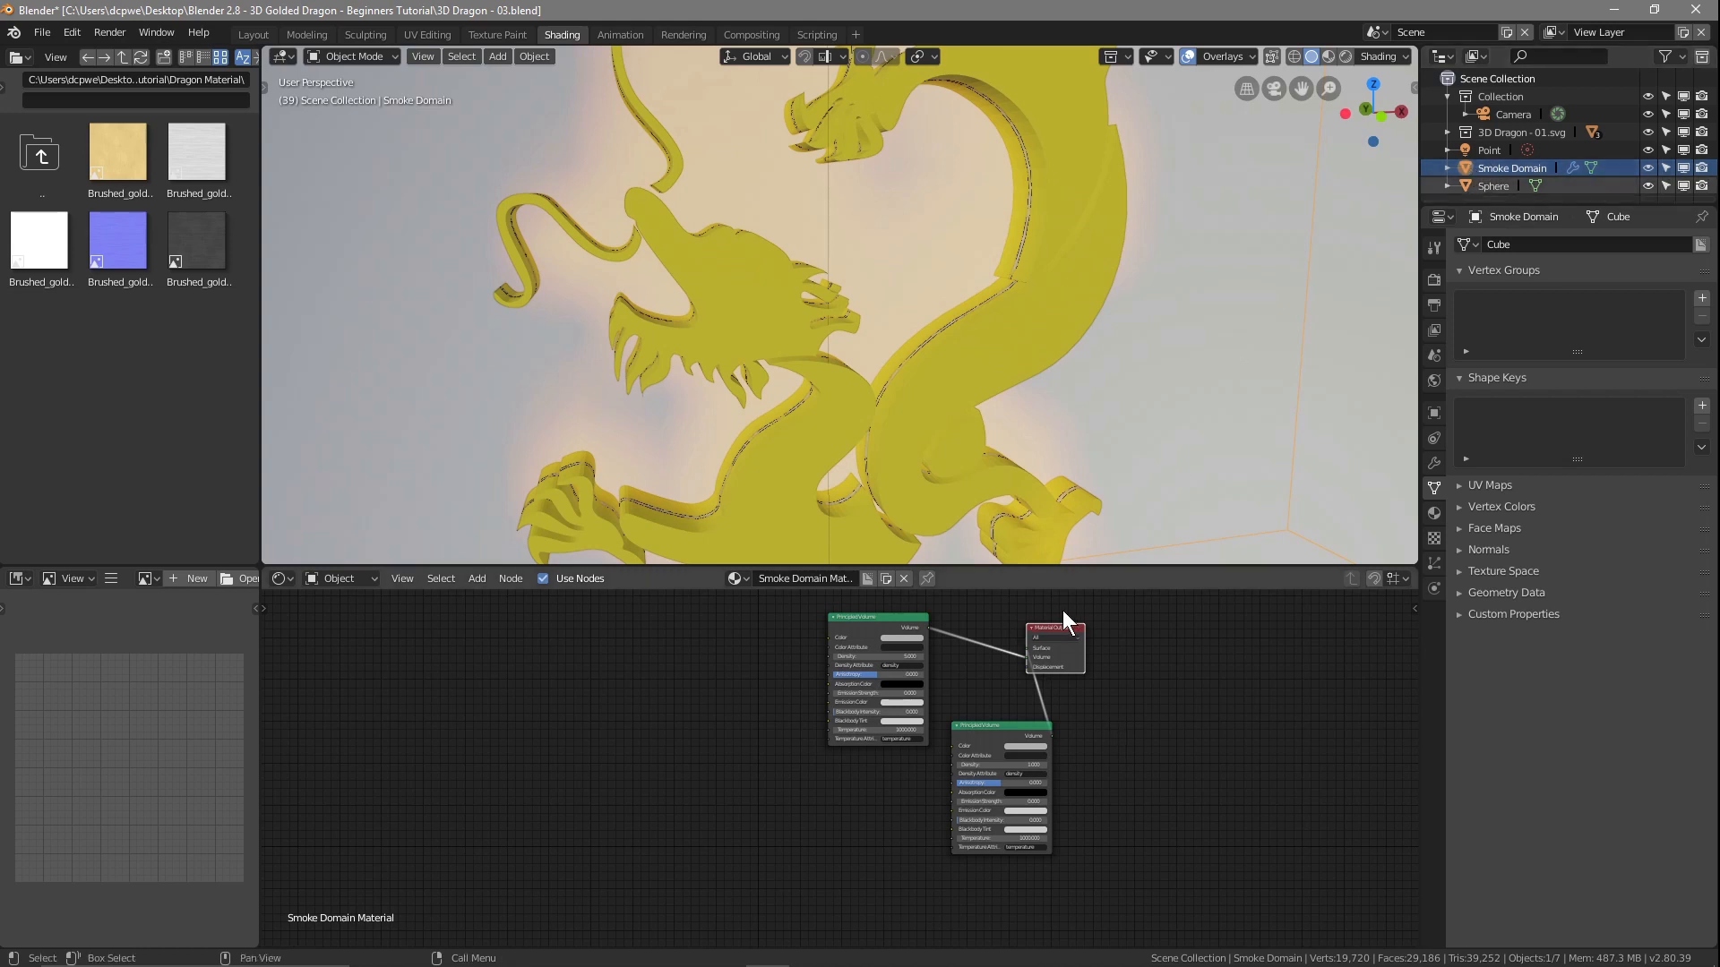
{"action": "left_click_drag", "start_coordinate": [1061, 630], "coordinate": [1153, 644]}
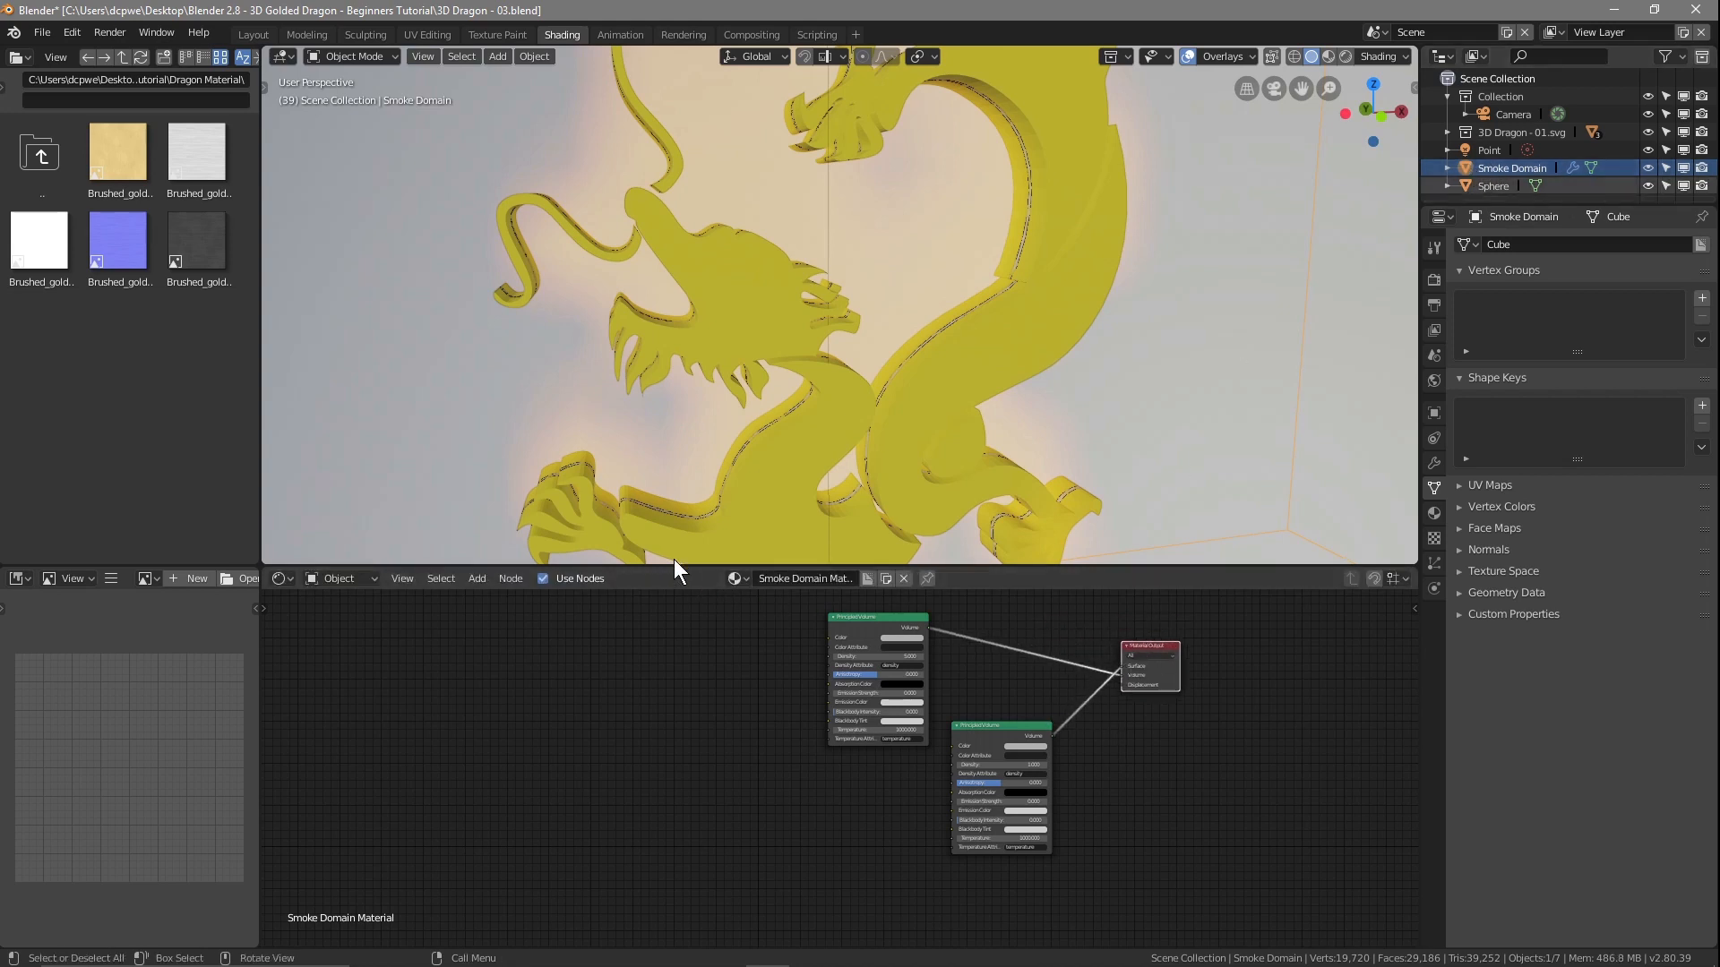
- Enlarge the node editor and show the dragon with Rendered shading in the 3D view
{"action": "left_click_drag", "start_coordinate": [675, 566], "coordinate": [676, 333]}
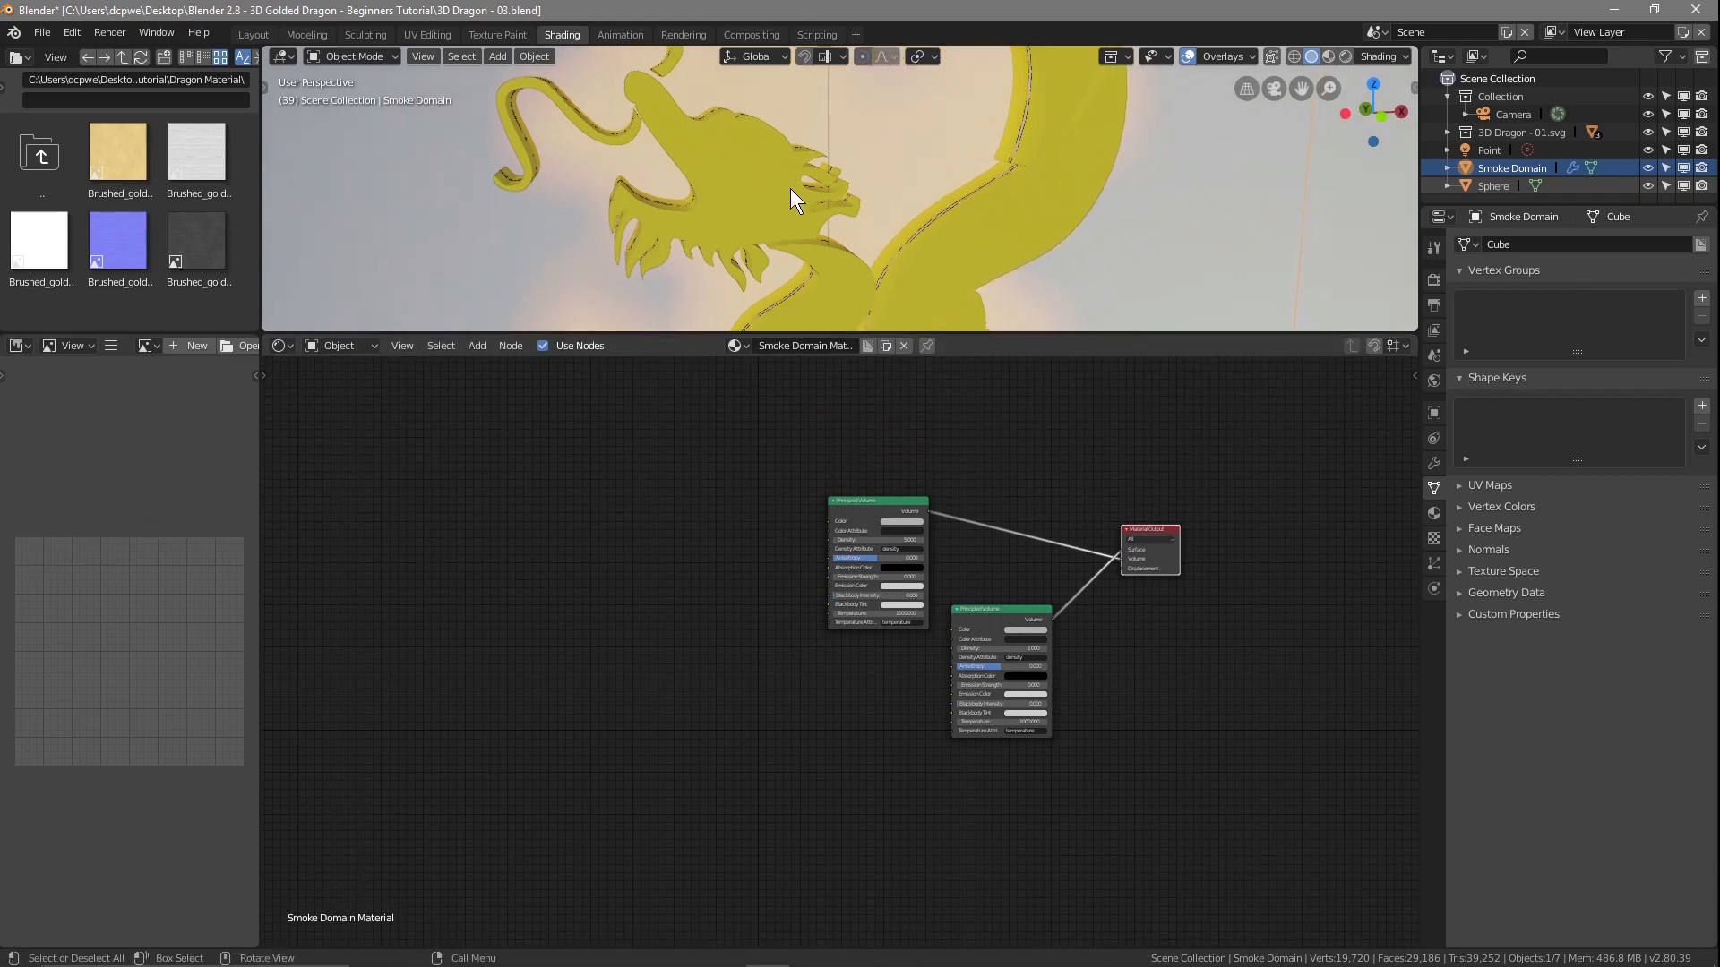
{"action": "scroll", "coordinate": [779, 201], "scroll_direction": "down", "scroll_amount": 5}
{"action": "scroll", "coordinate": [792, 187], "scroll_direction": "up", "scroll_amount": 1}
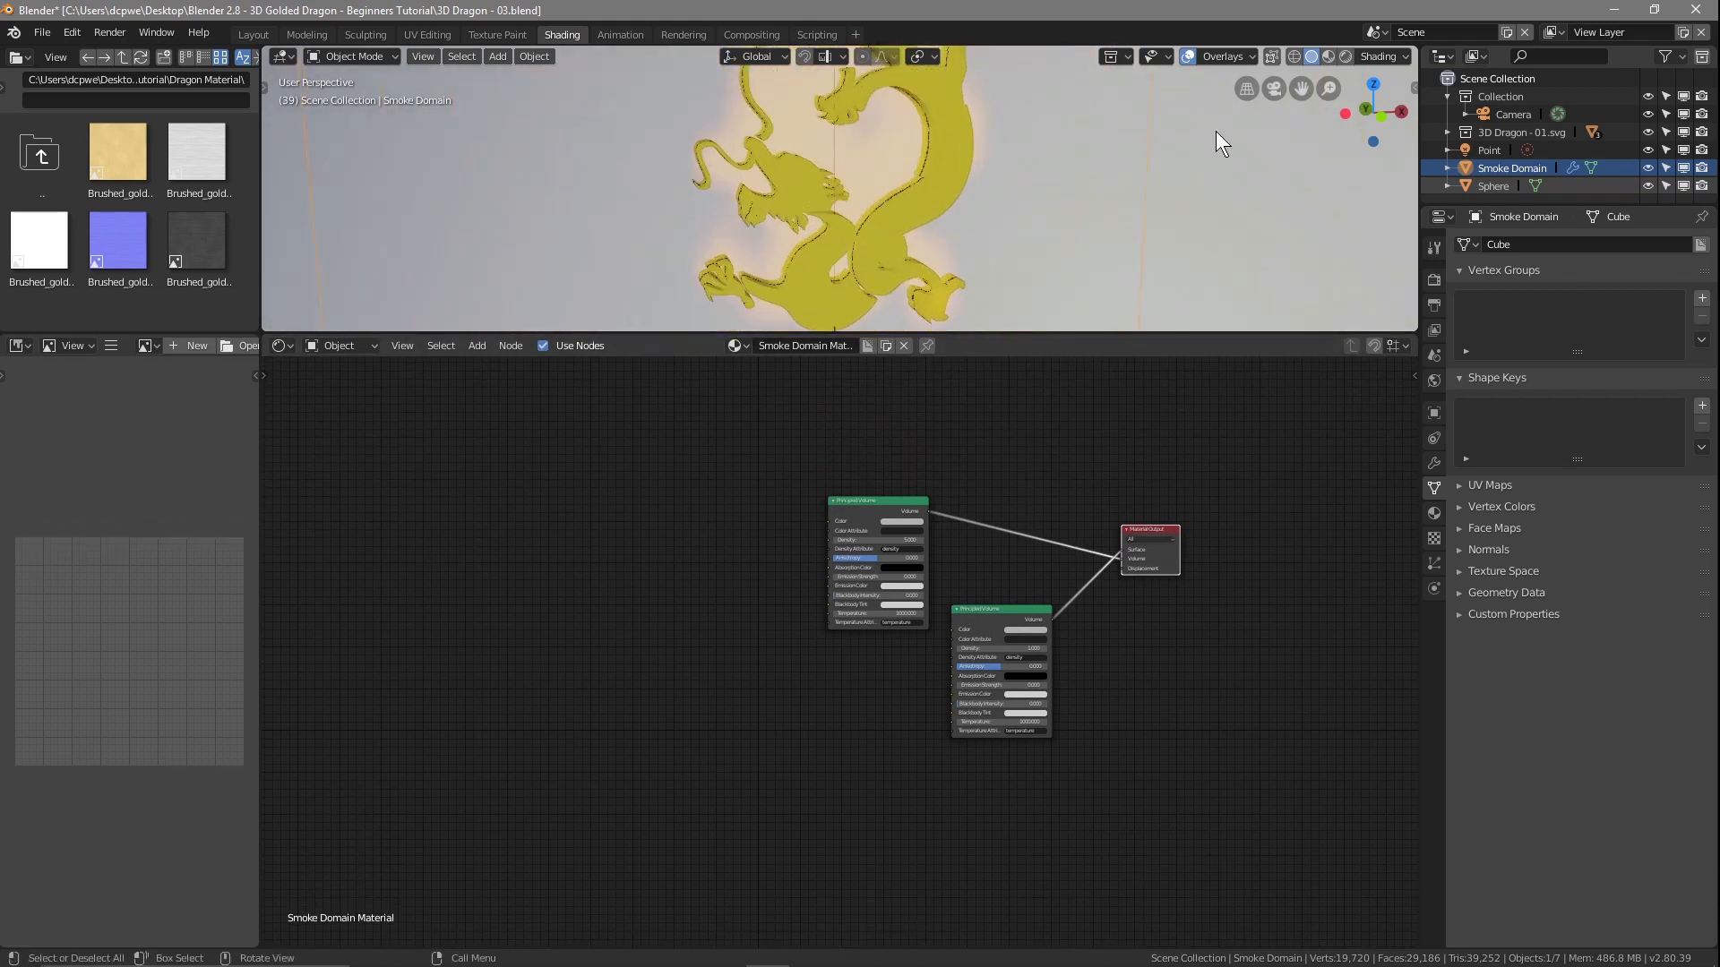
{"action": "left_click", "coordinate": [1342, 56]}
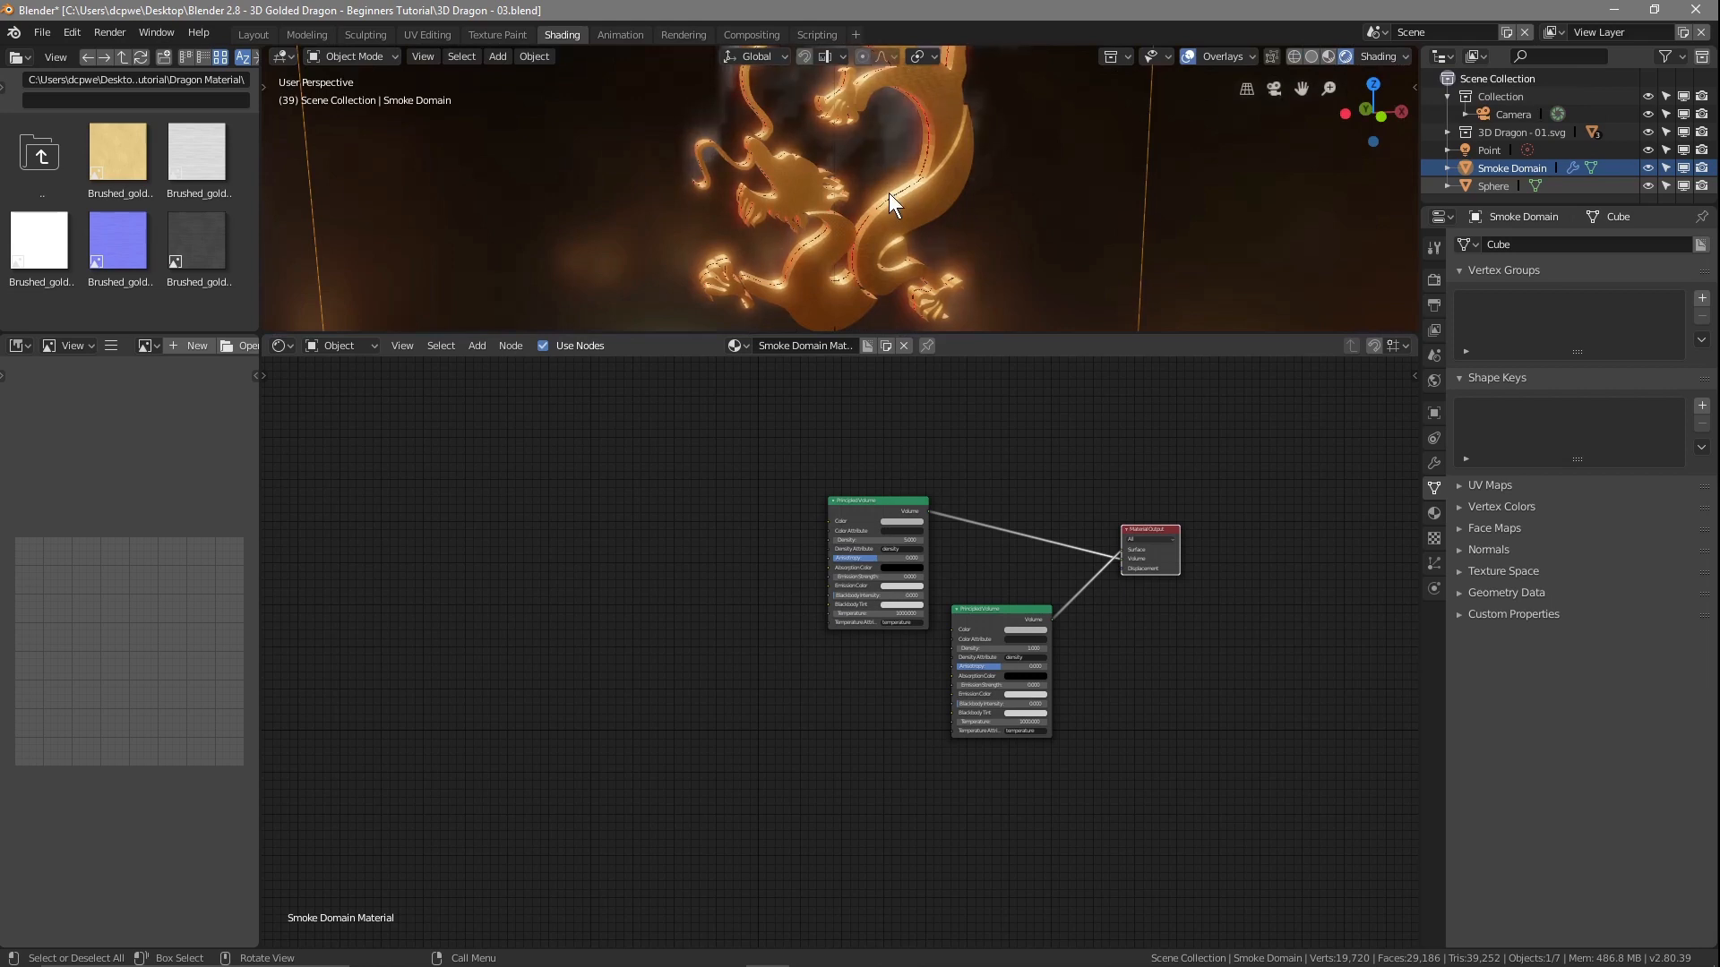
{"action": "middle_click_drag", "start_coordinate": [888, 192], "coordinate": [916, 181]}
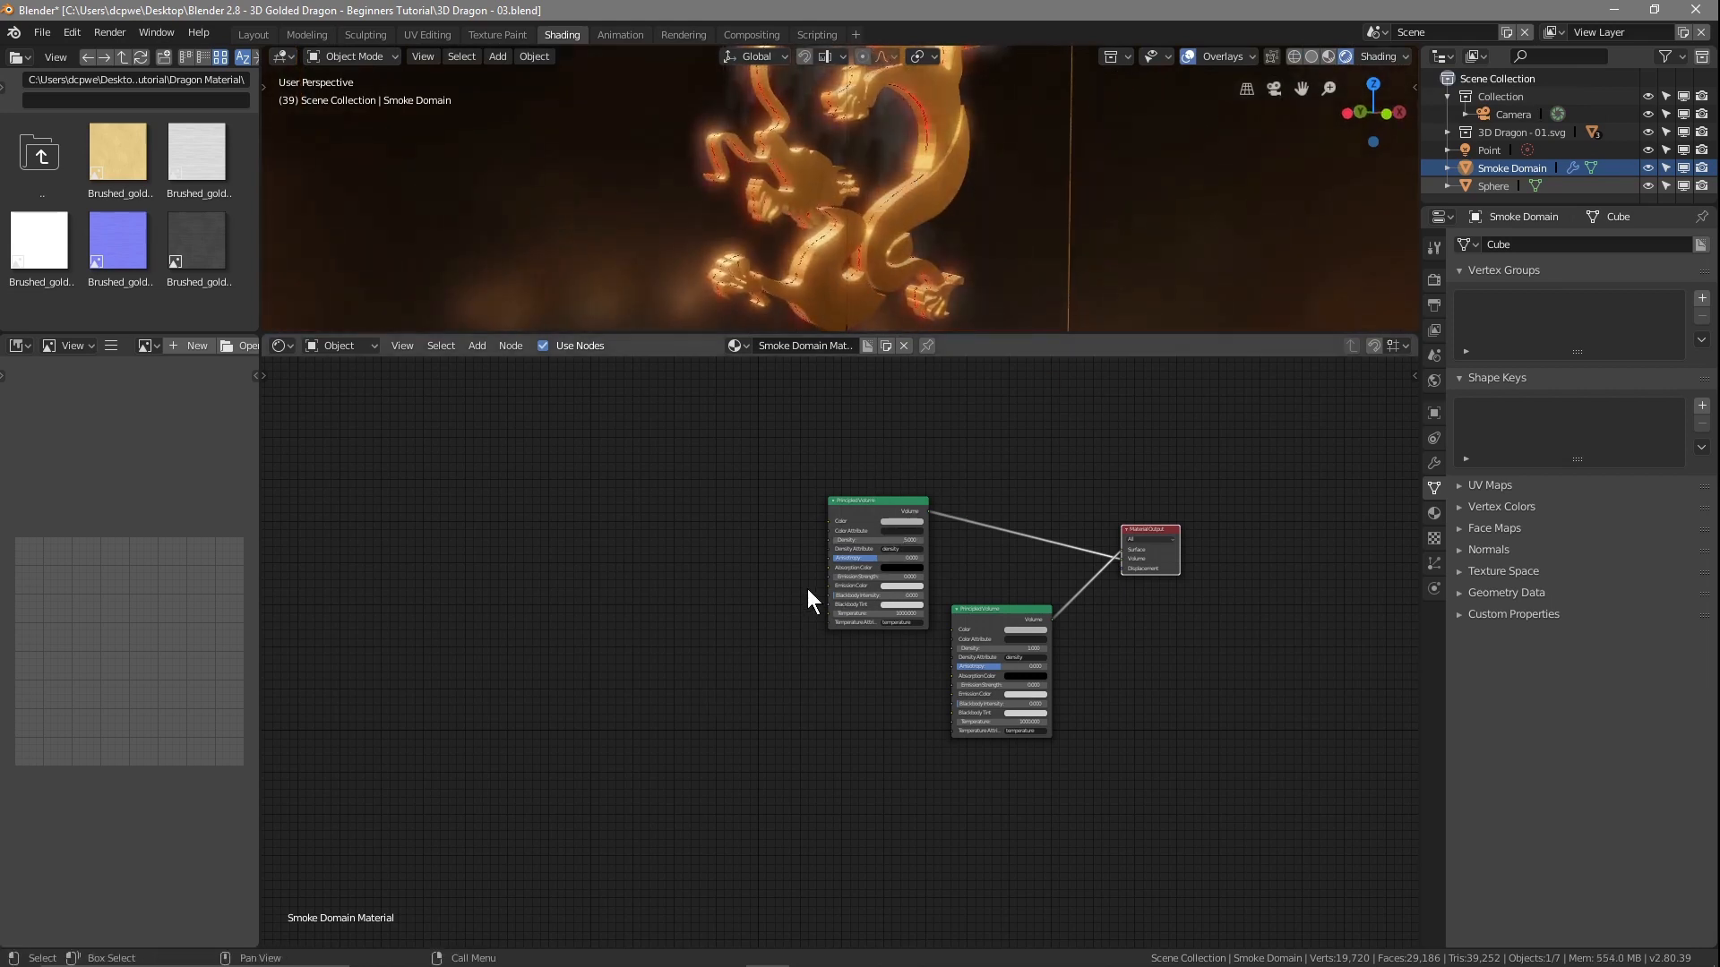
- Rearrange the nodes so the density 5 Principled Volume faces the Material Output and the density 1 one is out of the way
{"action": "scroll", "coordinate": [808, 588], "scroll_direction": "up", "scroll_amount": 3}
{"action": "left_click_drag", "start_coordinate": [1322, 434], "coordinate": [1290, 448]}
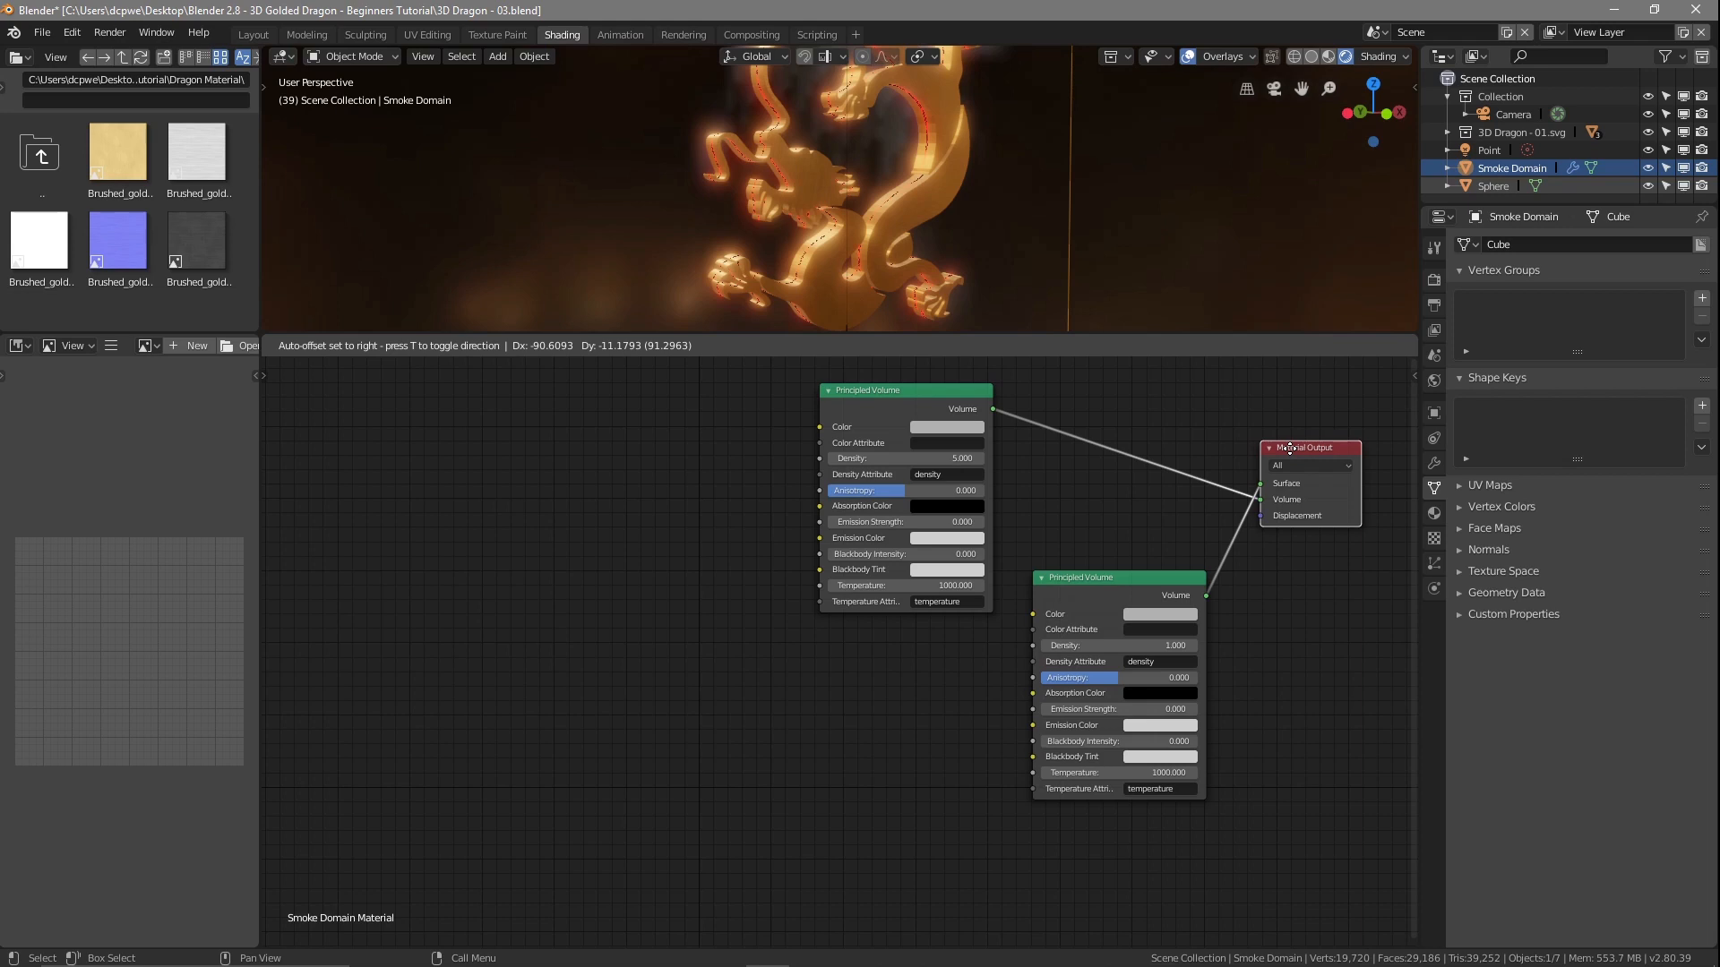
{"action": "left_click_drag", "start_coordinate": [1290, 447], "coordinate": [1290, 449]}
{"action": "left_click_drag", "start_coordinate": [1134, 578], "coordinate": [1120, 455]}
{"action": "left_click_drag", "start_coordinate": [1288, 461], "coordinate": [1264, 554]}
{"action": "left_click_drag", "start_coordinate": [1122, 454], "coordinate": [1299, 871]}
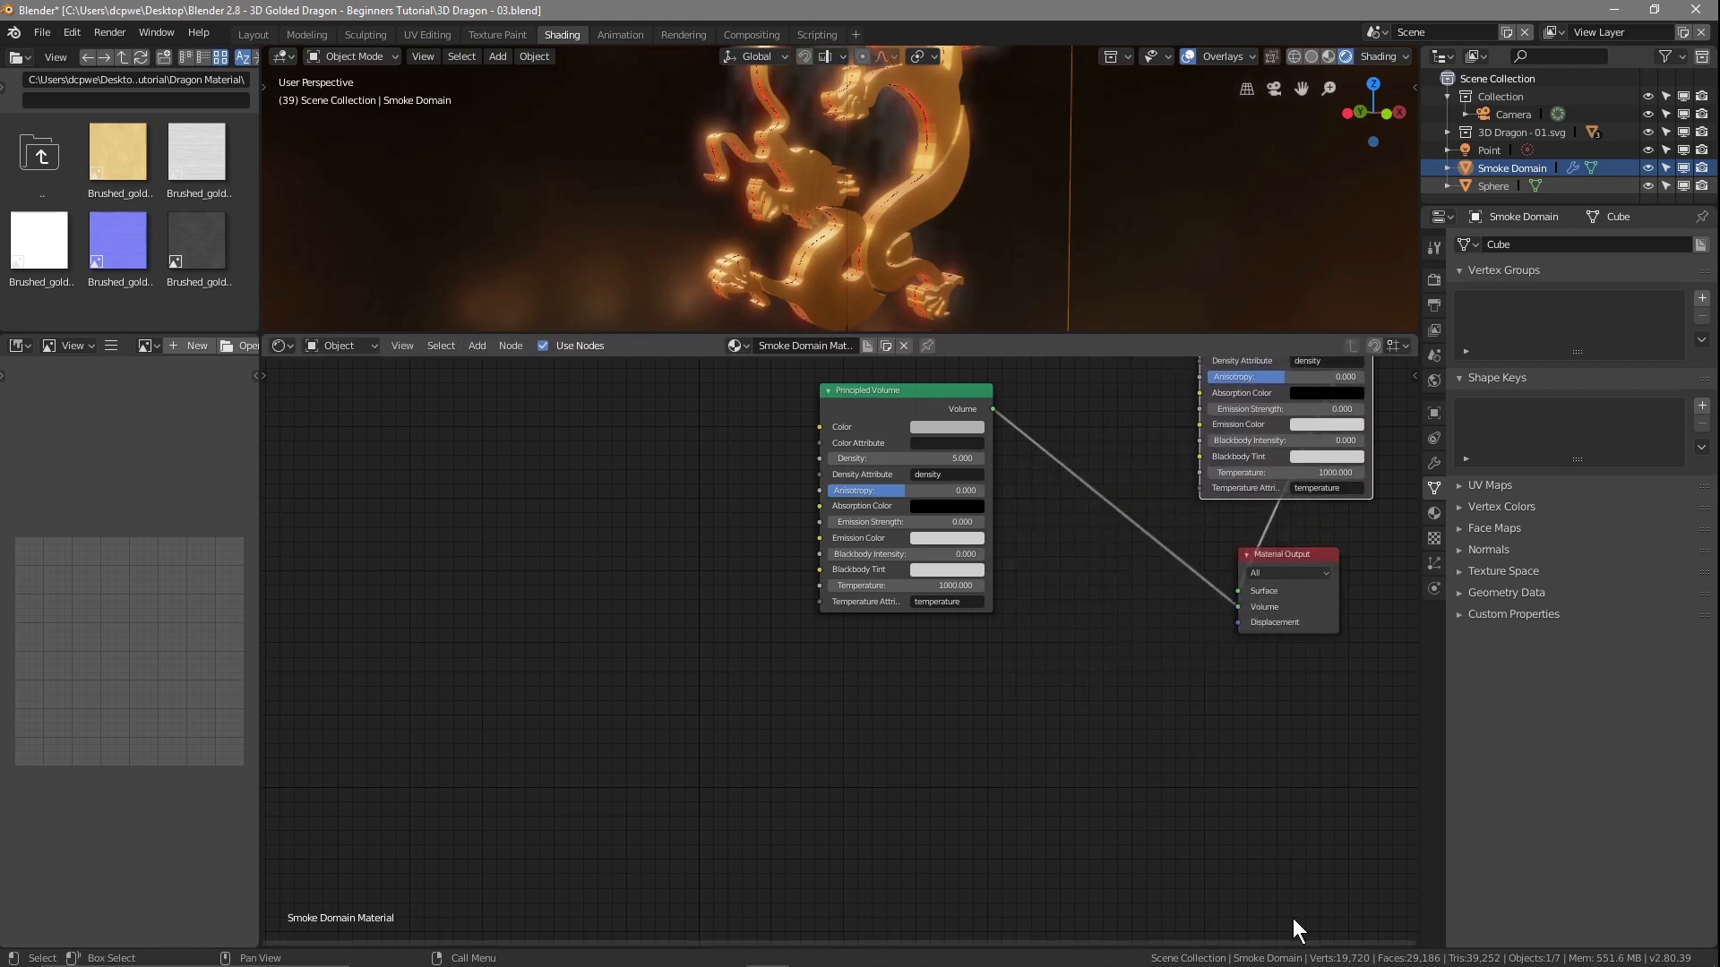
{"action": "left_click_drag", "start_coordinate": [872, 398], "coordinate": [836, 516]}
{"action": "left_click_drag", "start_coordinate": [1272, 561], "coordinate": [1181, 553]}
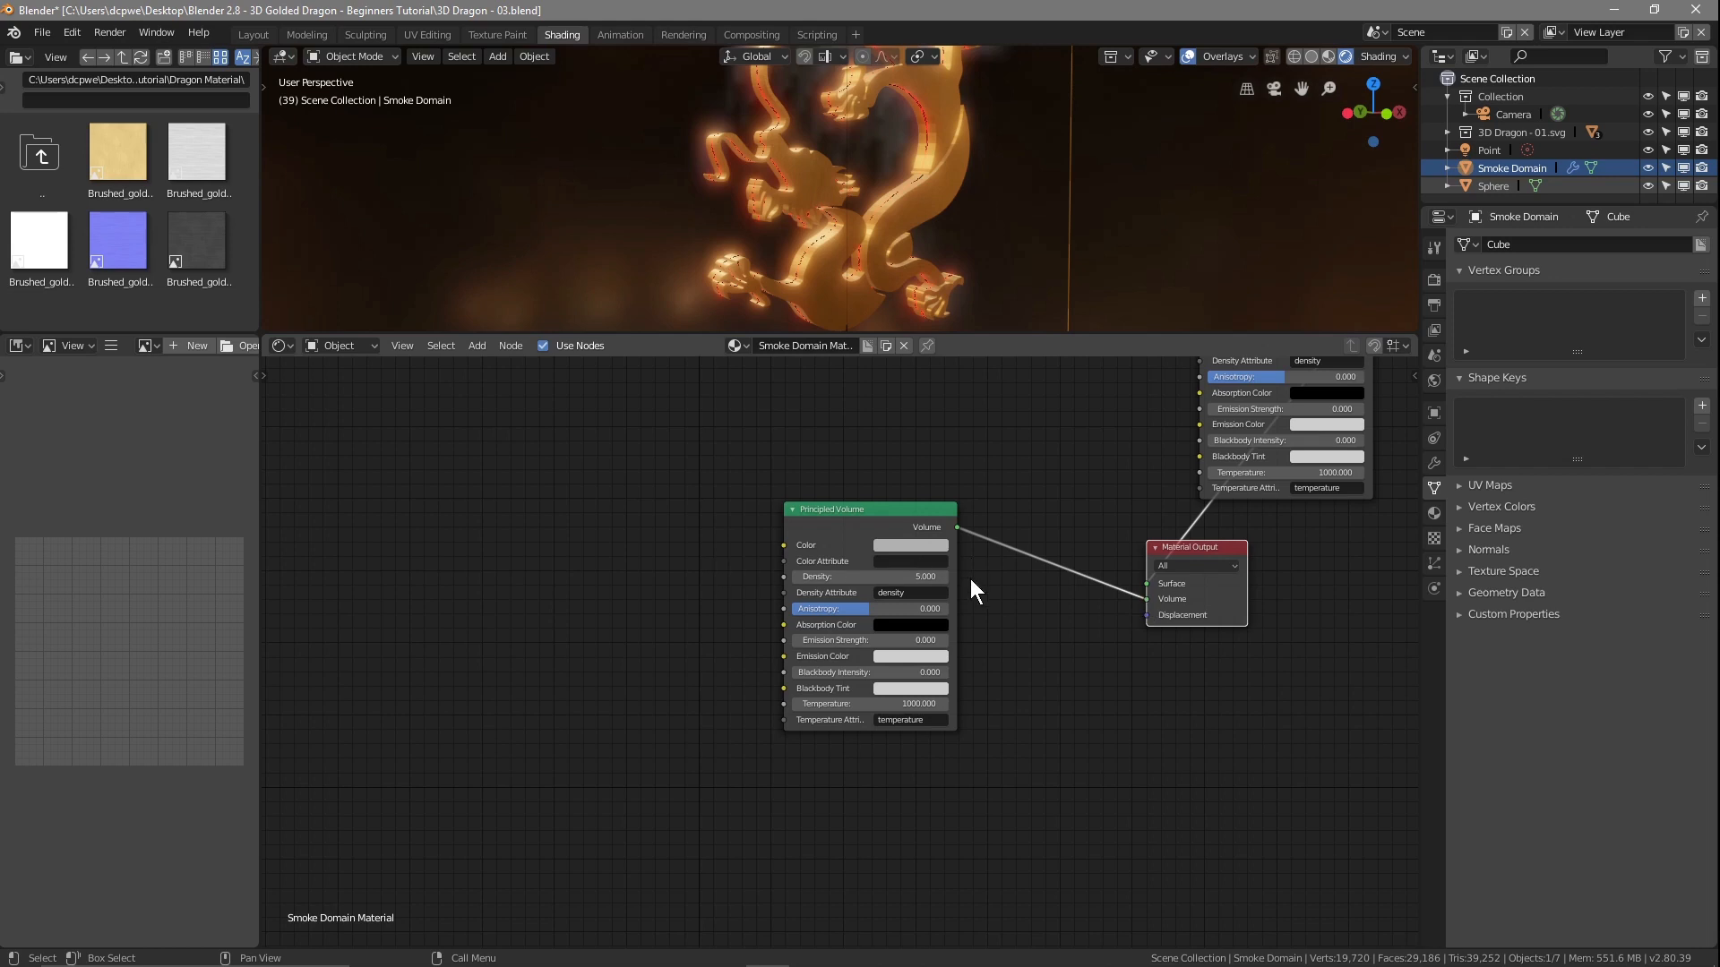
- Insert an Add Shader node into the link between the density 5 Principled Volume and the Material Output
{"action": "key", "text": "shift+a"}
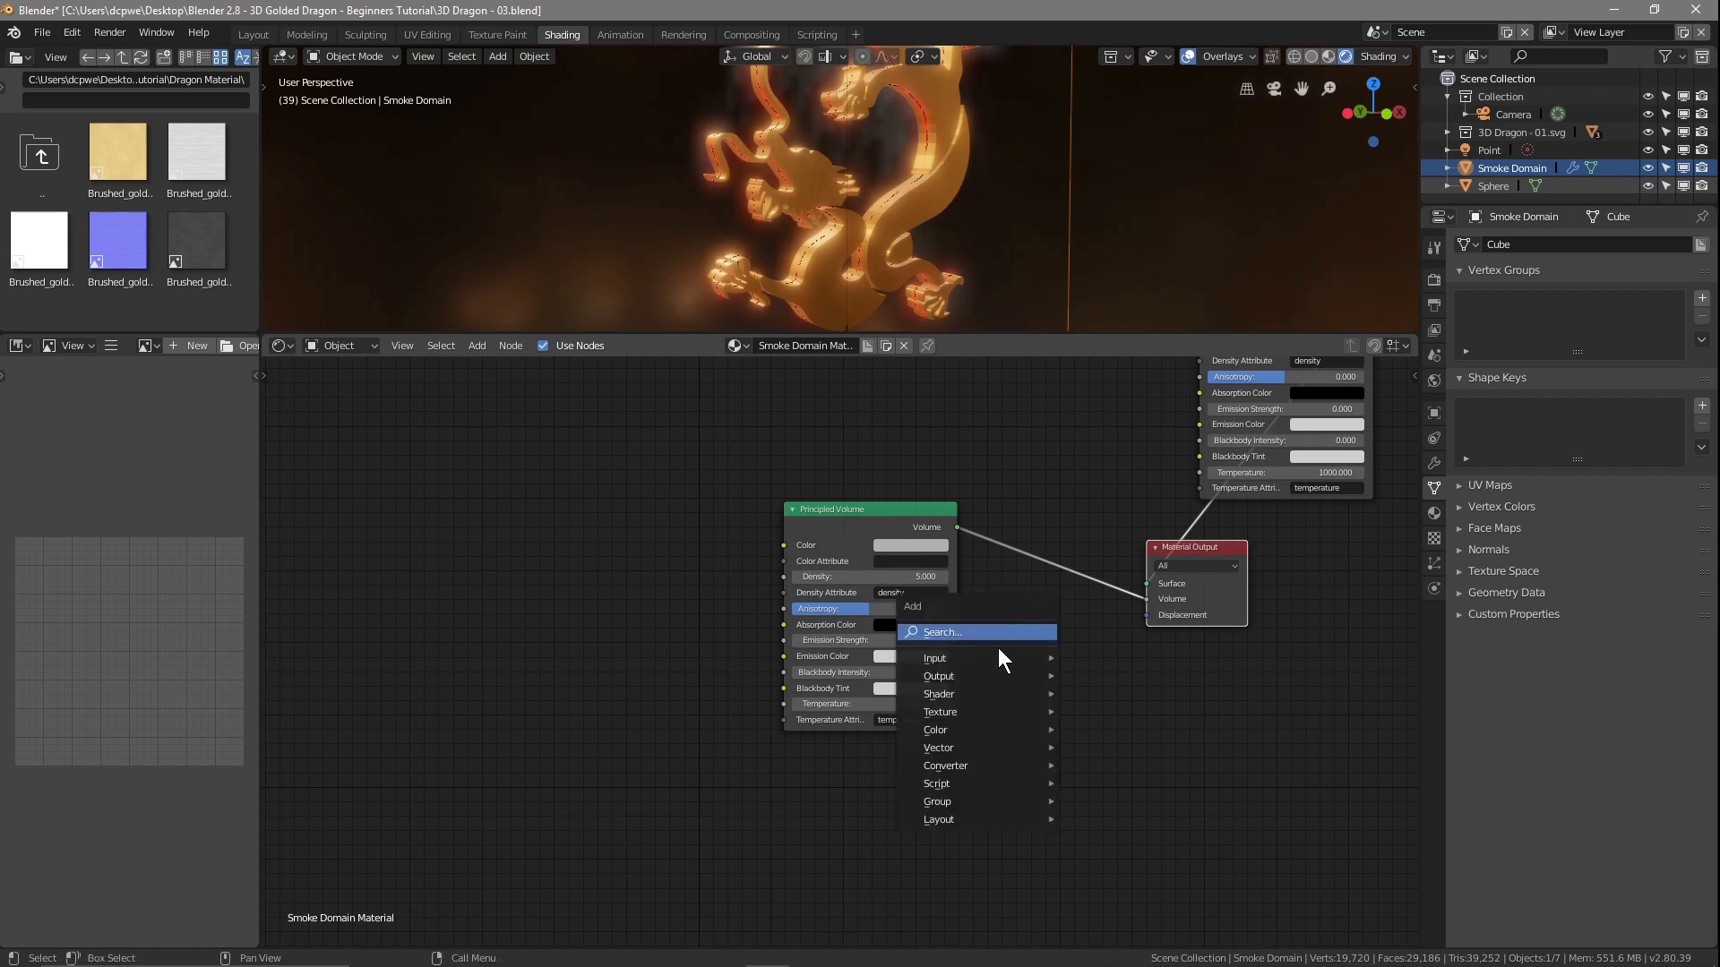
{"action": "mouse_move", "coordinate": [989, 655]}
{"action": "mouse_move", "coordinate": [980, 692]}
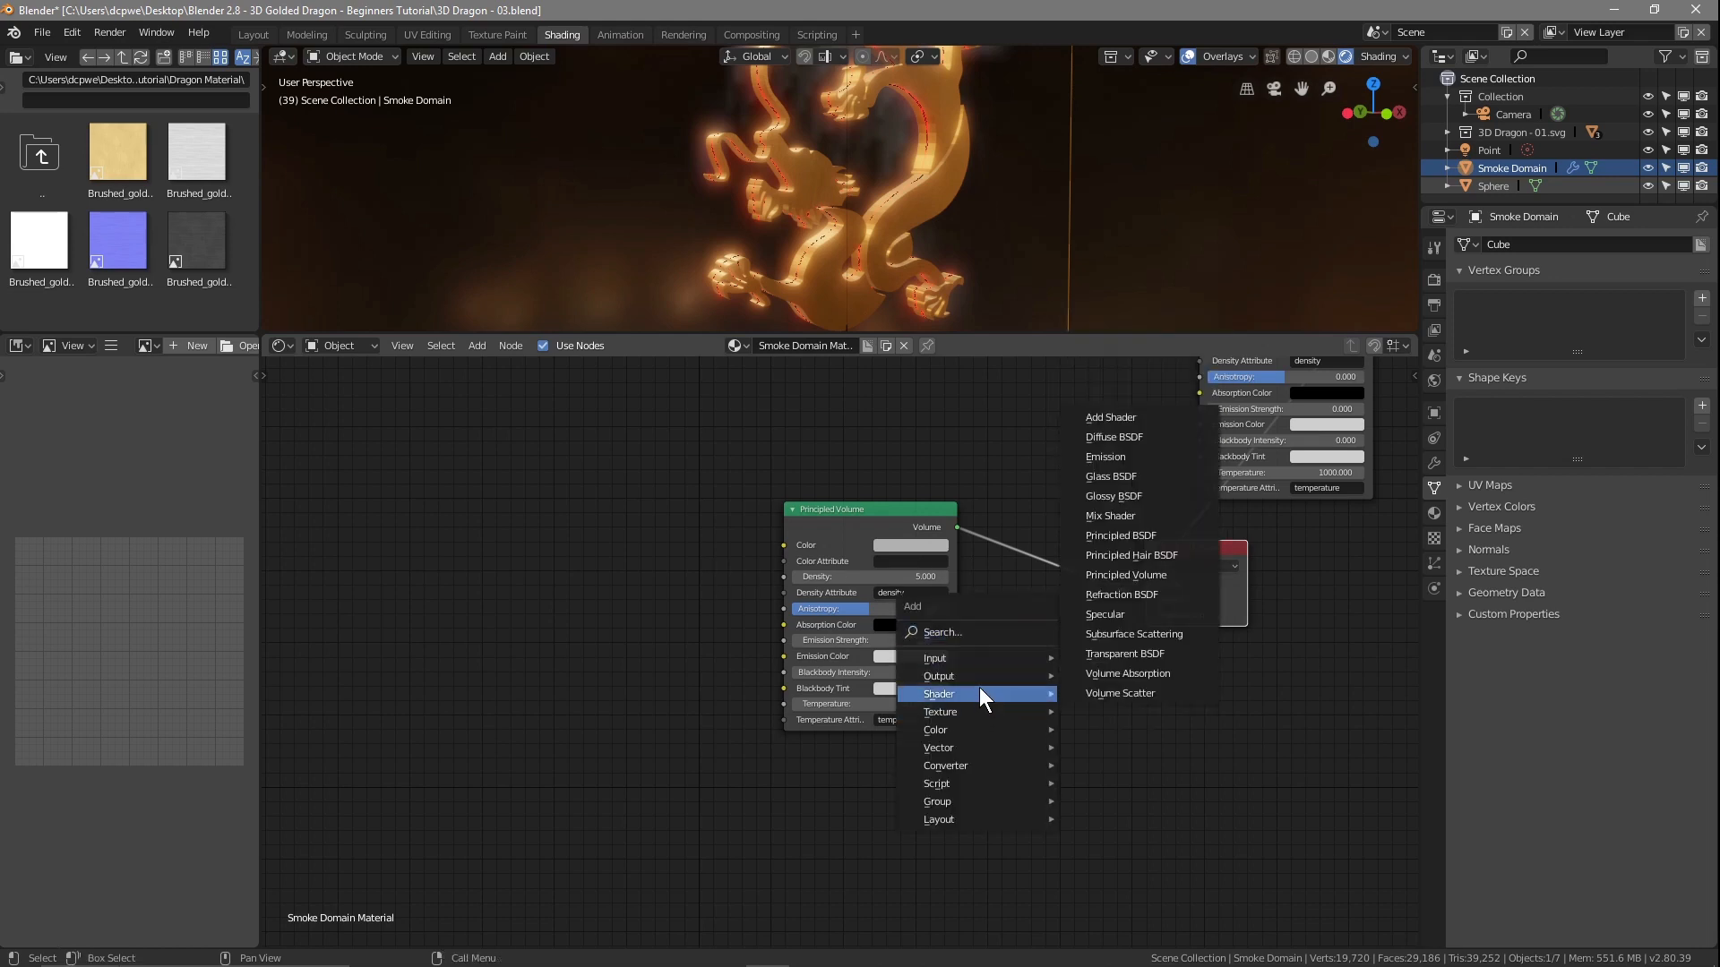
{"action": "left_click", "coordinate": [1088, 426]}
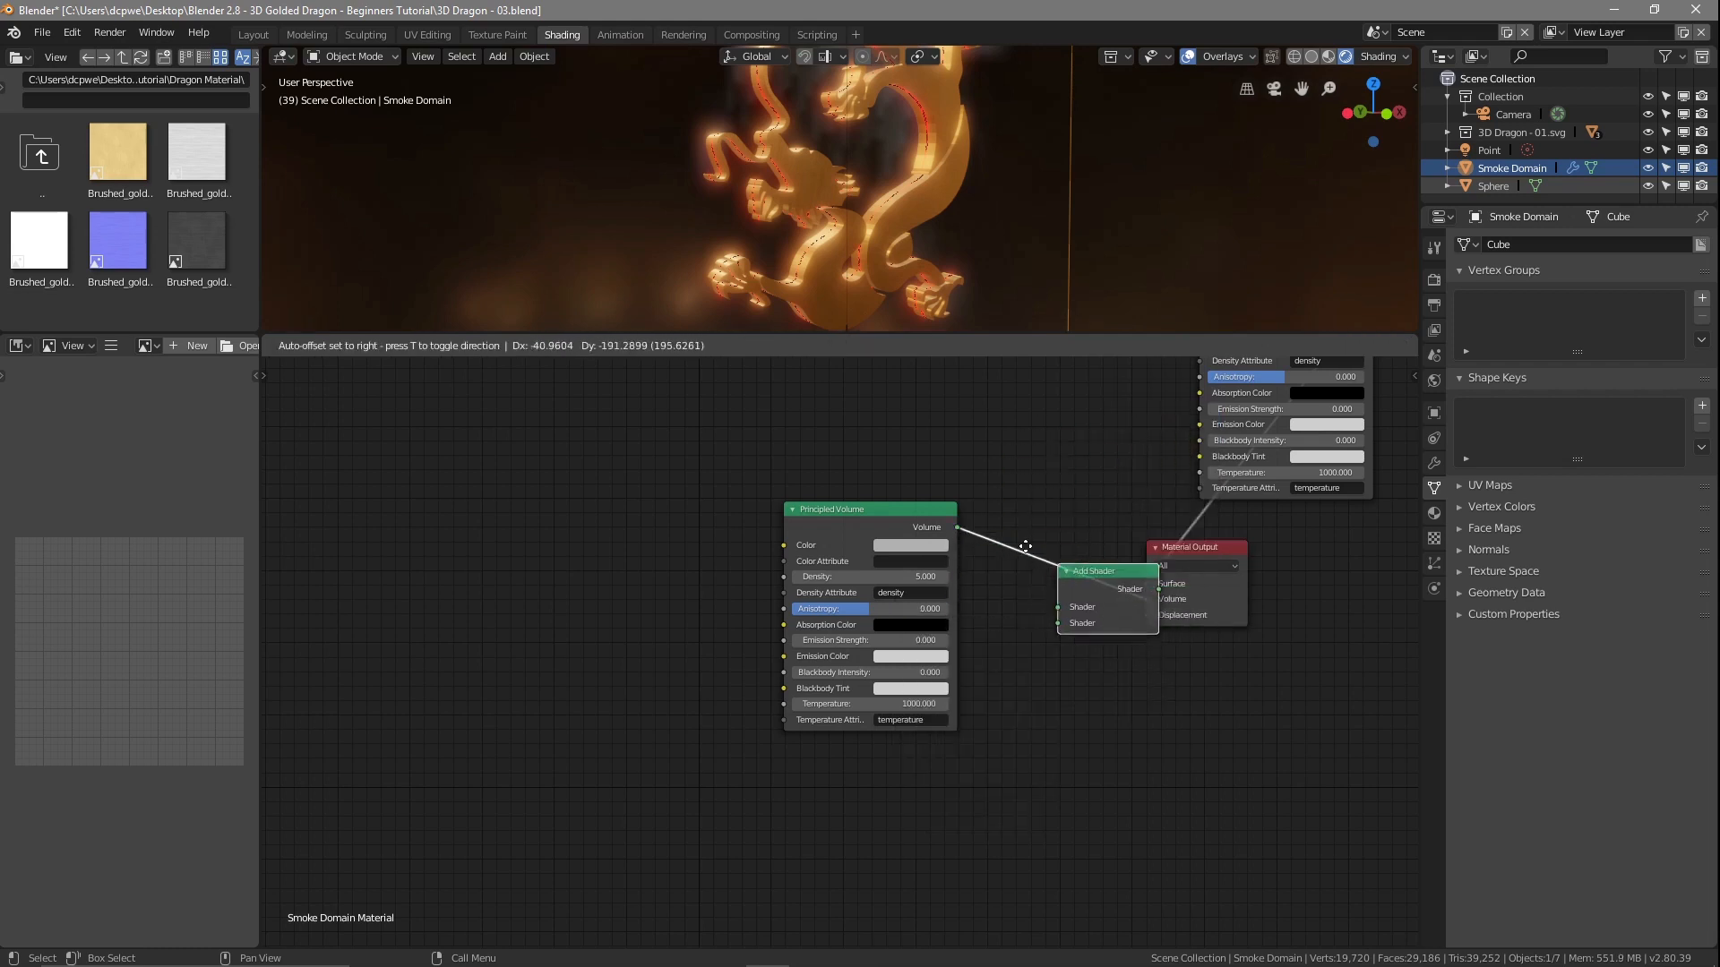
{"action": "left_click", "coordinate": [999, 514]}
{"action": "left_click_drag", "start_coordinate": [879, 507], "coordinate": [800, 487]}
{"action": "left_click", "coordinate": [1197, 547]}
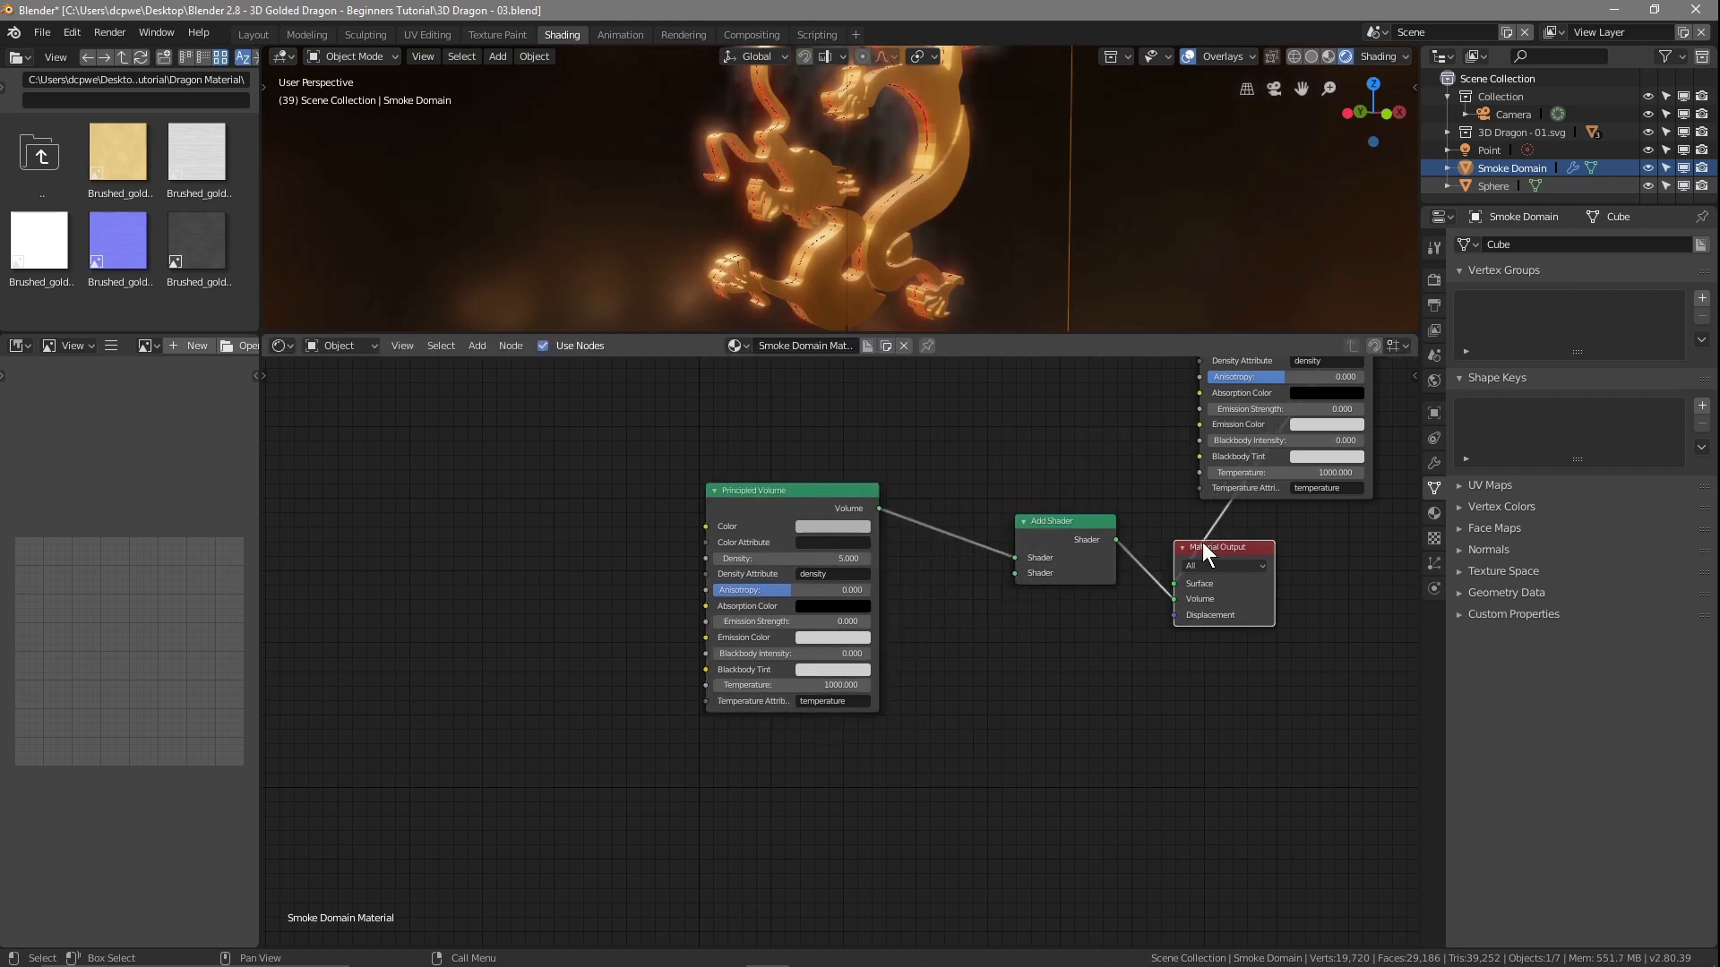
- Move the density 1 Principled Volume below the Material Output and space the main shader chain to leave room before it
{"action": "scroll", "coordinate": [1145, 466], "scroll_direction": "down", "scroll_amount": 2}
{"action": "left_click_drag", "start_coordinate": [1143, 386], "coordinate": [1263, 778]}
{"action": "left_click_drag", "start_coordinate": [1110, 571], "coordinate": [1191, 548]}
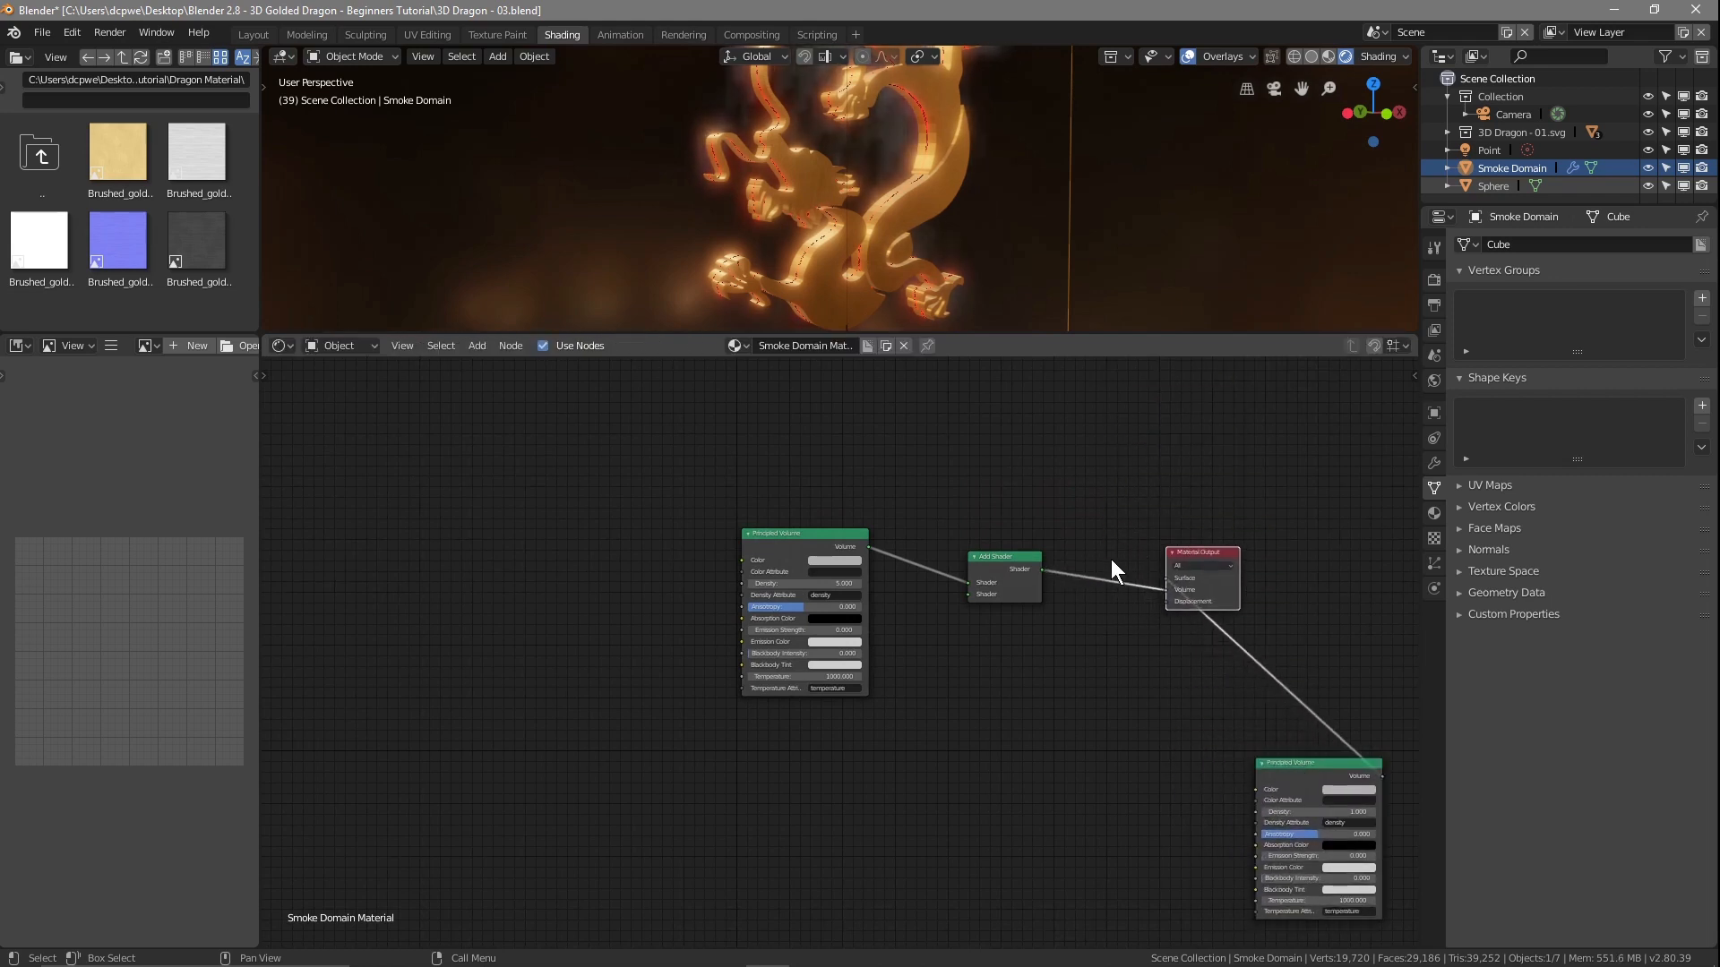
{"action": "left_click_drag", "start_coordinate": [1018, 561], "coordinate": [1095, 563]}
{"action": "left_click_drag", "start_coordinate": [839, 533], "coordinate": [976, 538]}
{"action": "scroll", "coordinate": [1169, 602], "scroll_direction": "up", "scroll_amount": 2}
{"action": "middle_click_drag", "start_coordinate": [1240, 621], "coordinate": [1107, 641]}
{"action": "scroll", "coordinate": [1202, 622], "scroll_direction": "up", "scroll_amount": 1}
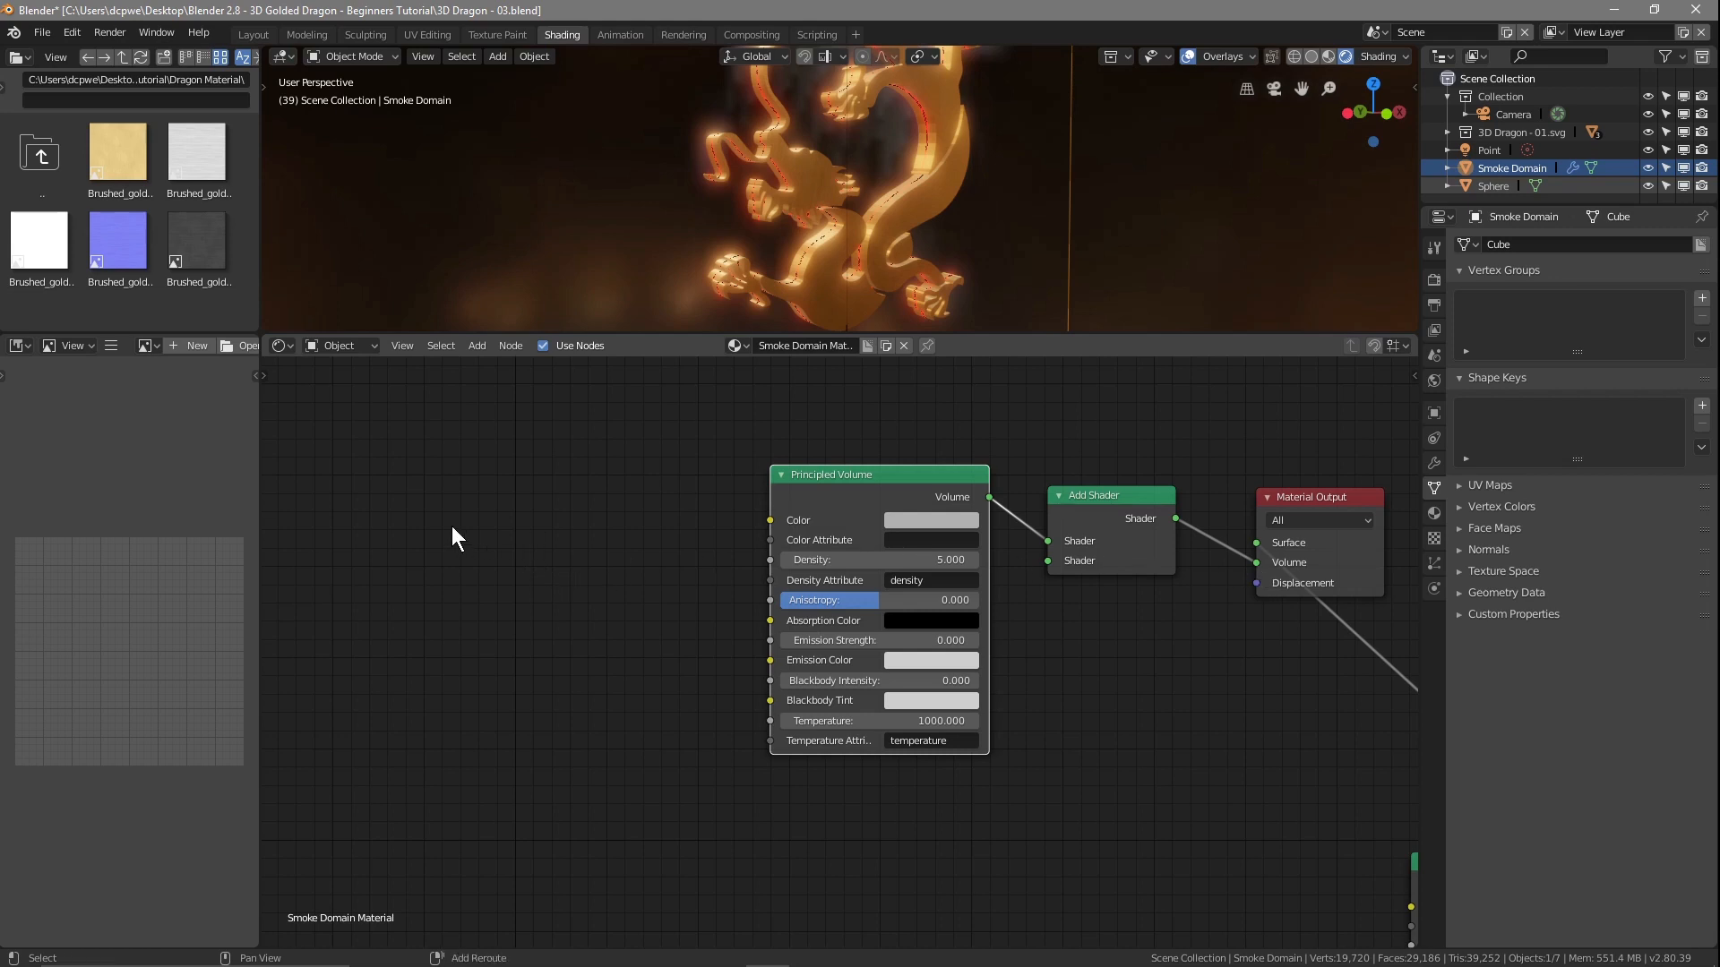
- Add an Attribute node before the Principled Volume and set its name to flame
{"action": "key", "text": "shift+a"}
{"action": "mouse_move", "coordinate": [446, 491]}
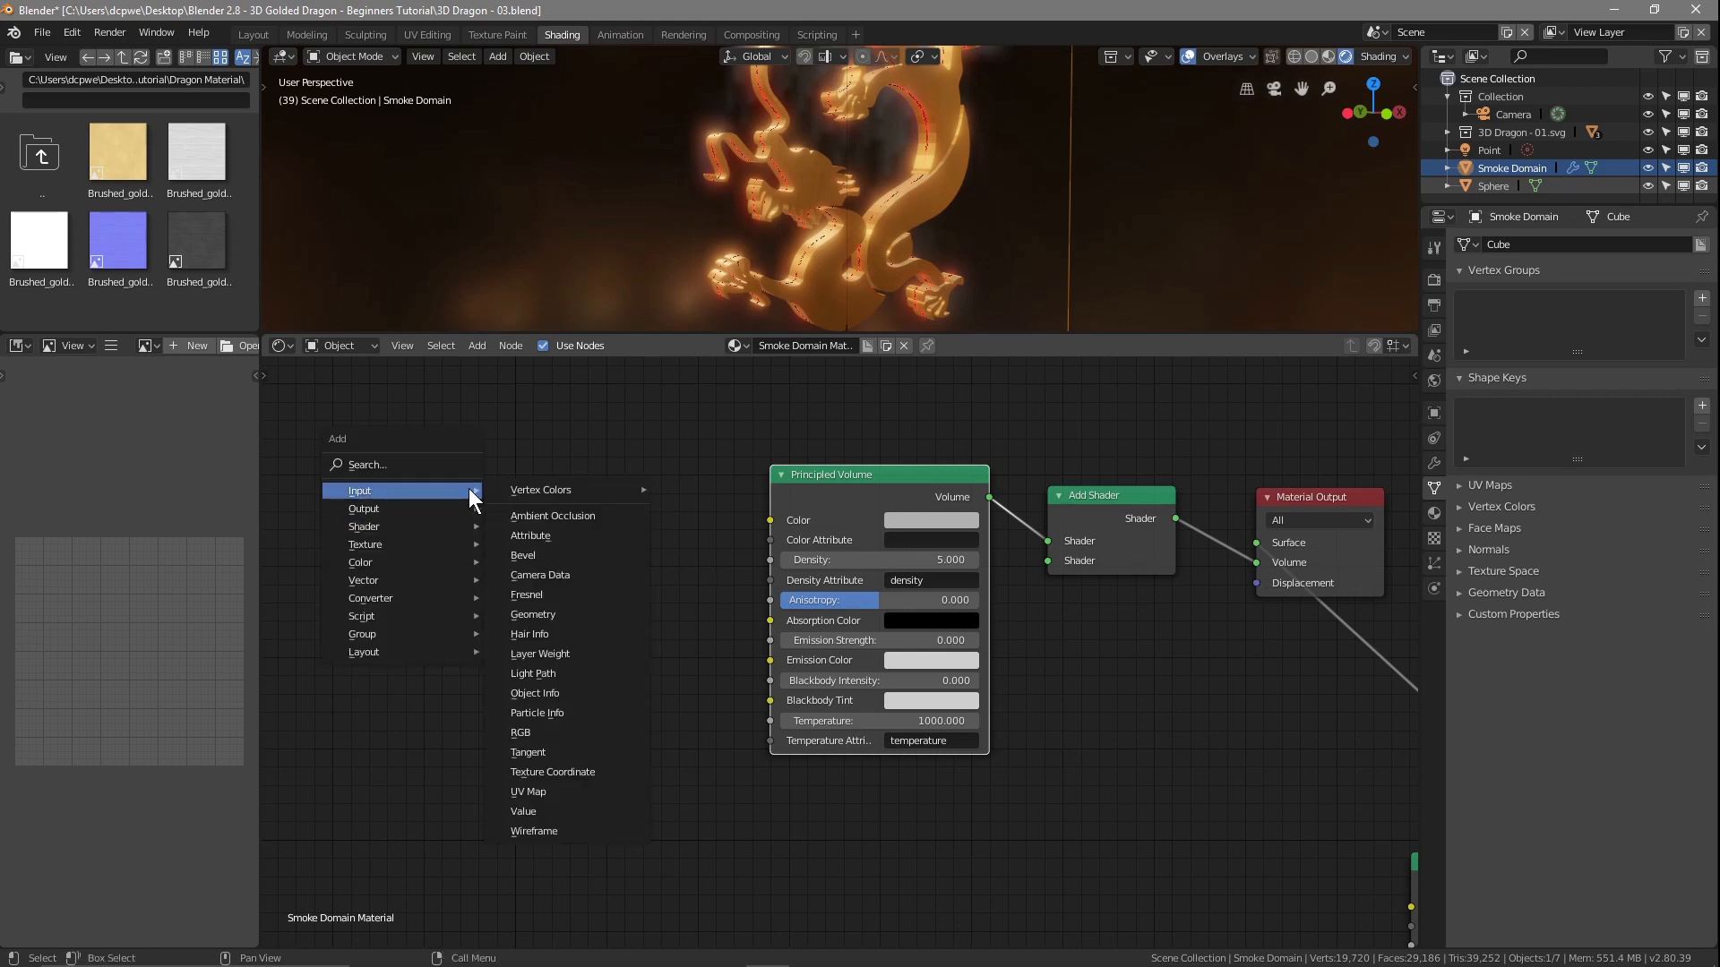
{"action": "left_click", "coordinate": [550, 535]}
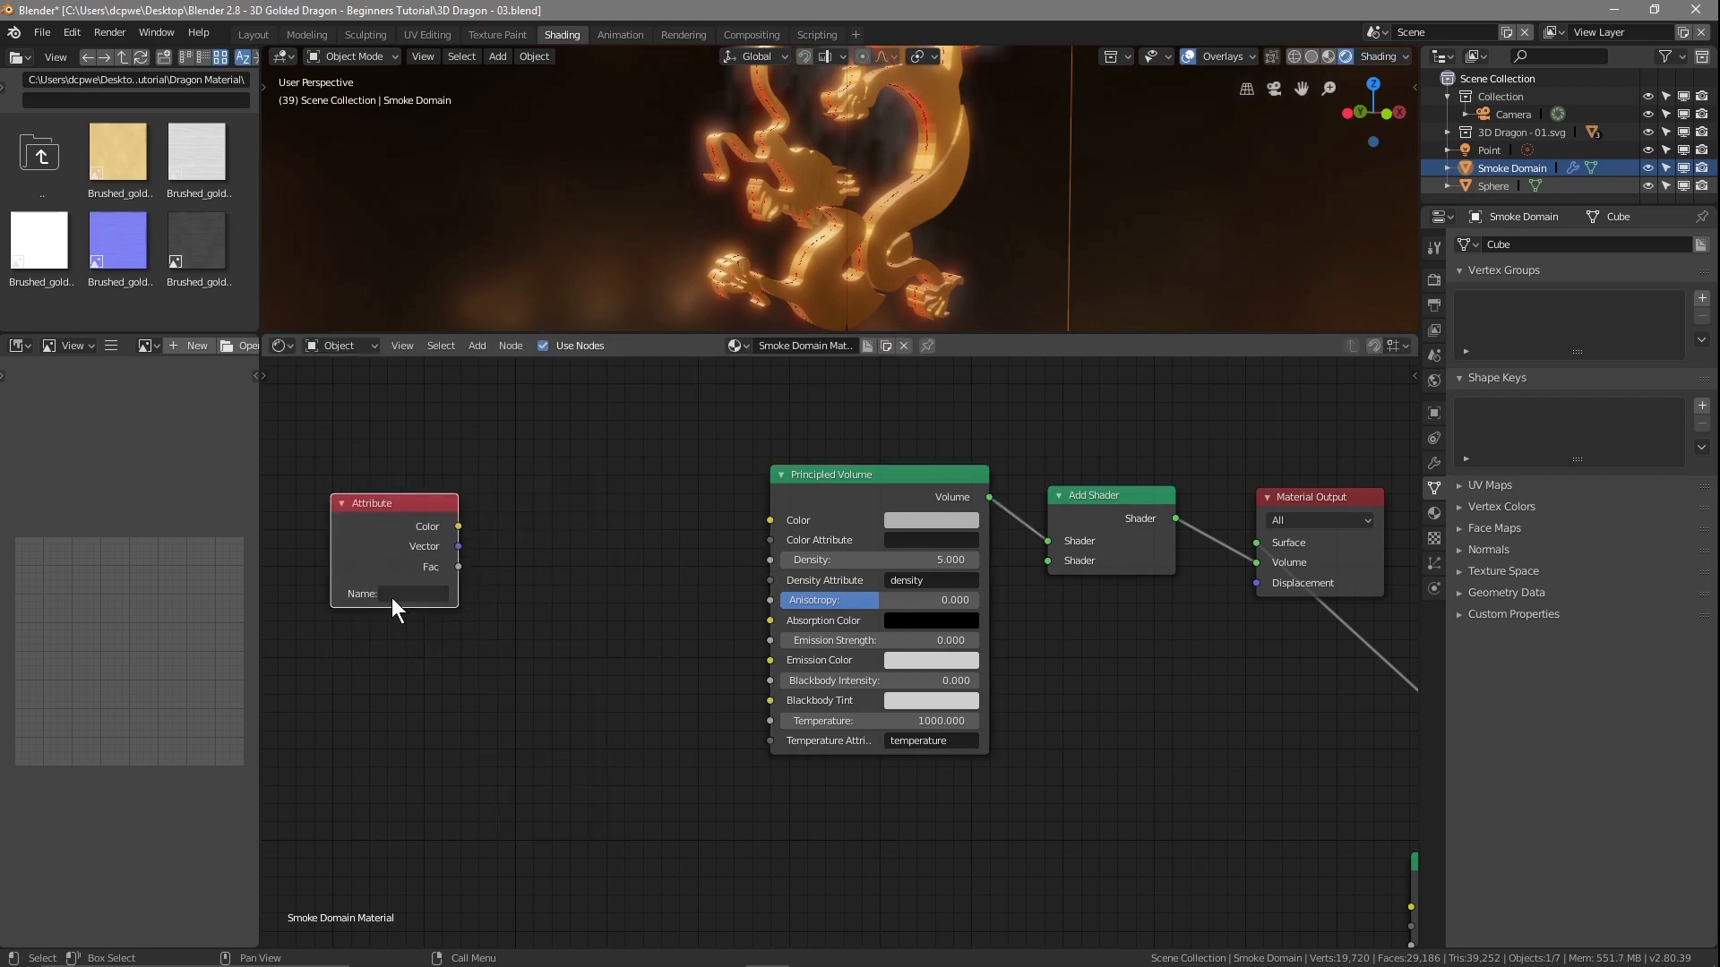
{"action": "type", "text": "flame"}
- Add a ColorRamp node between the flame Attribute and the Principled Volume, and align both new nodes
{"action": "key", "text": "shift+a"}
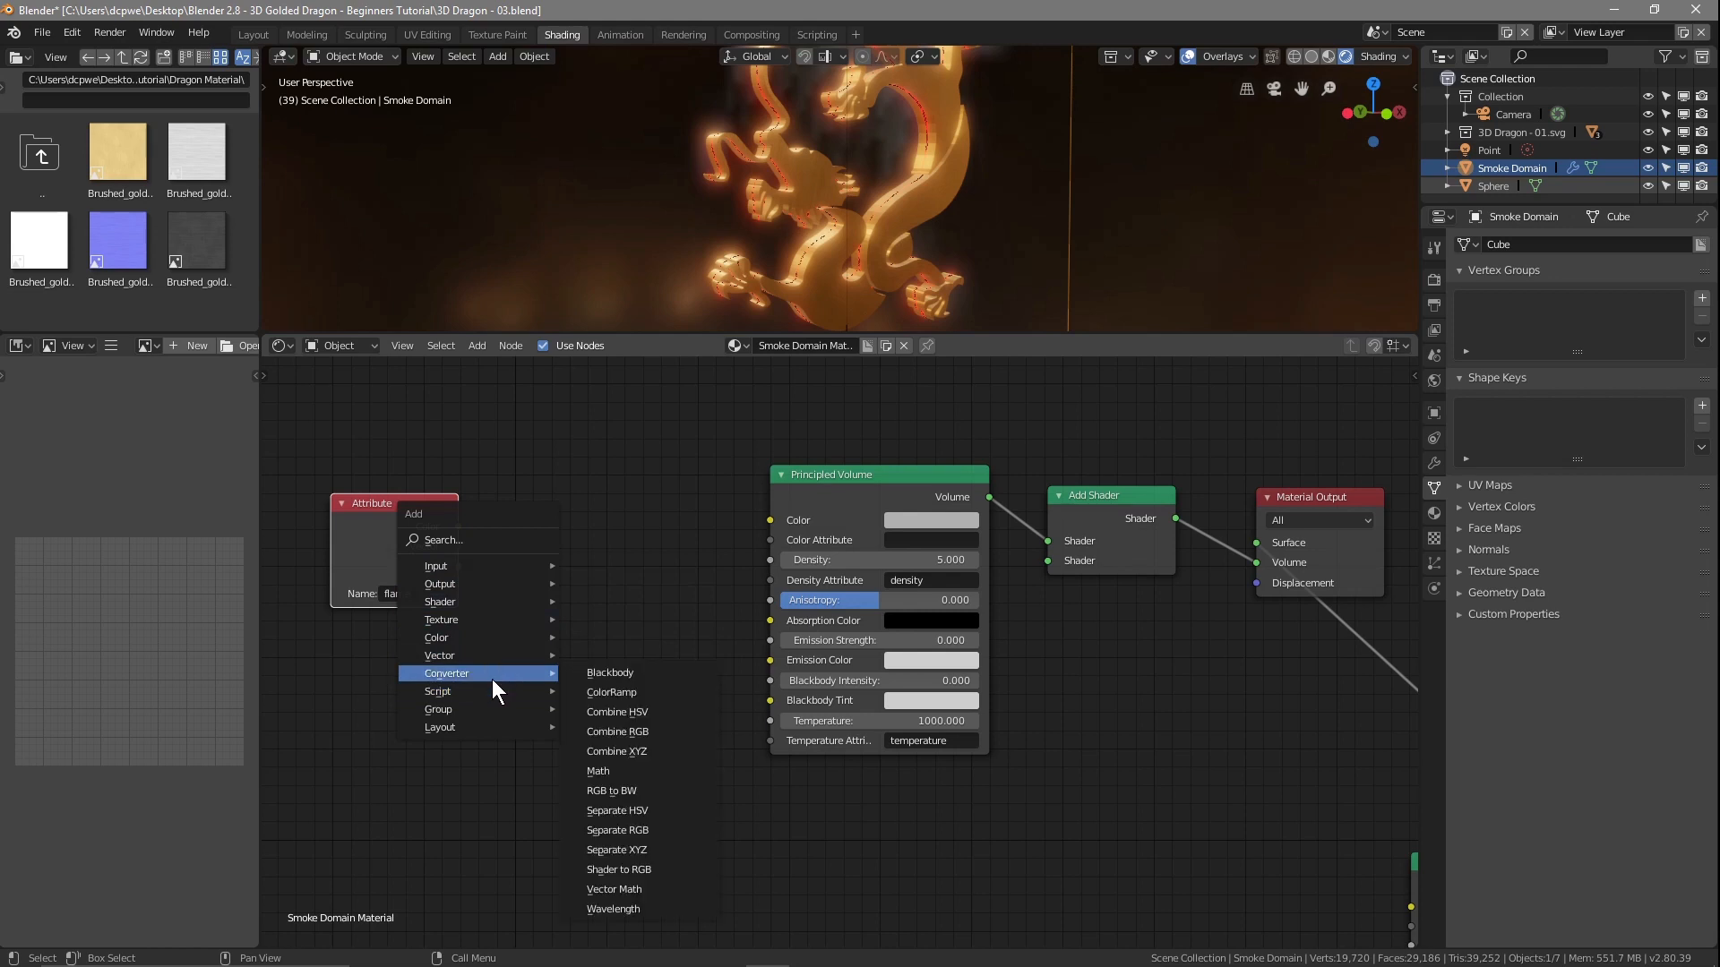
{"action": "mouse_move", "coordinate": [492, 638]}
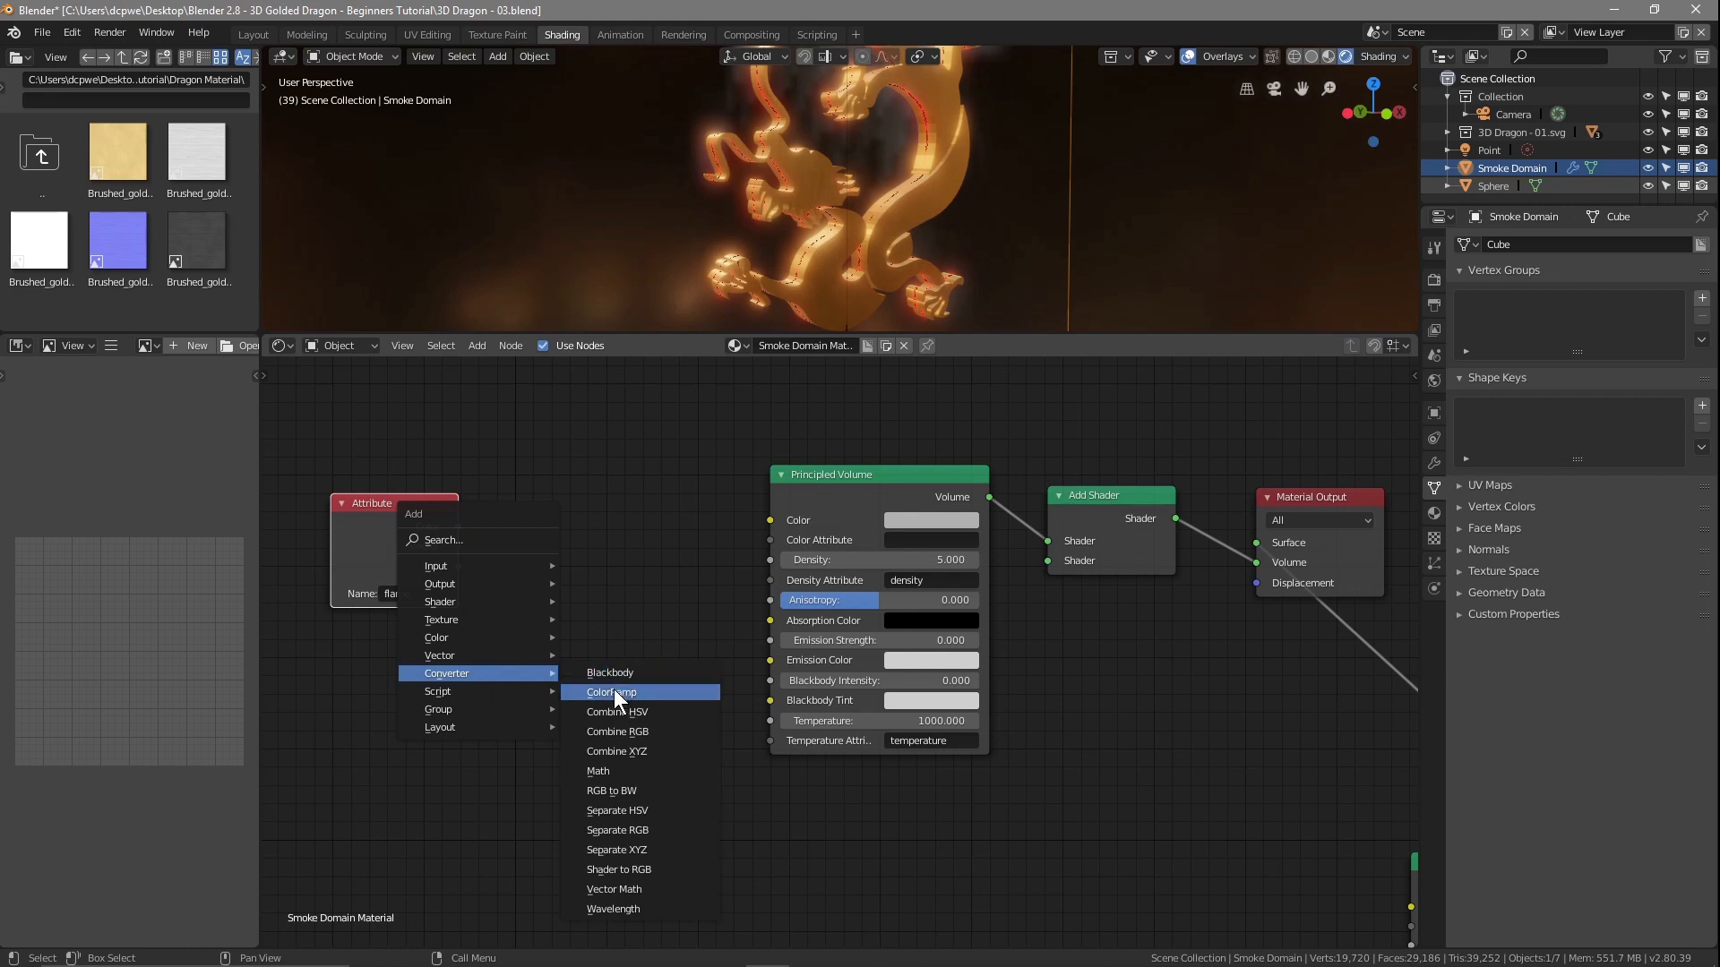
{"action": "left_click", "coordinate": [614, 694]}
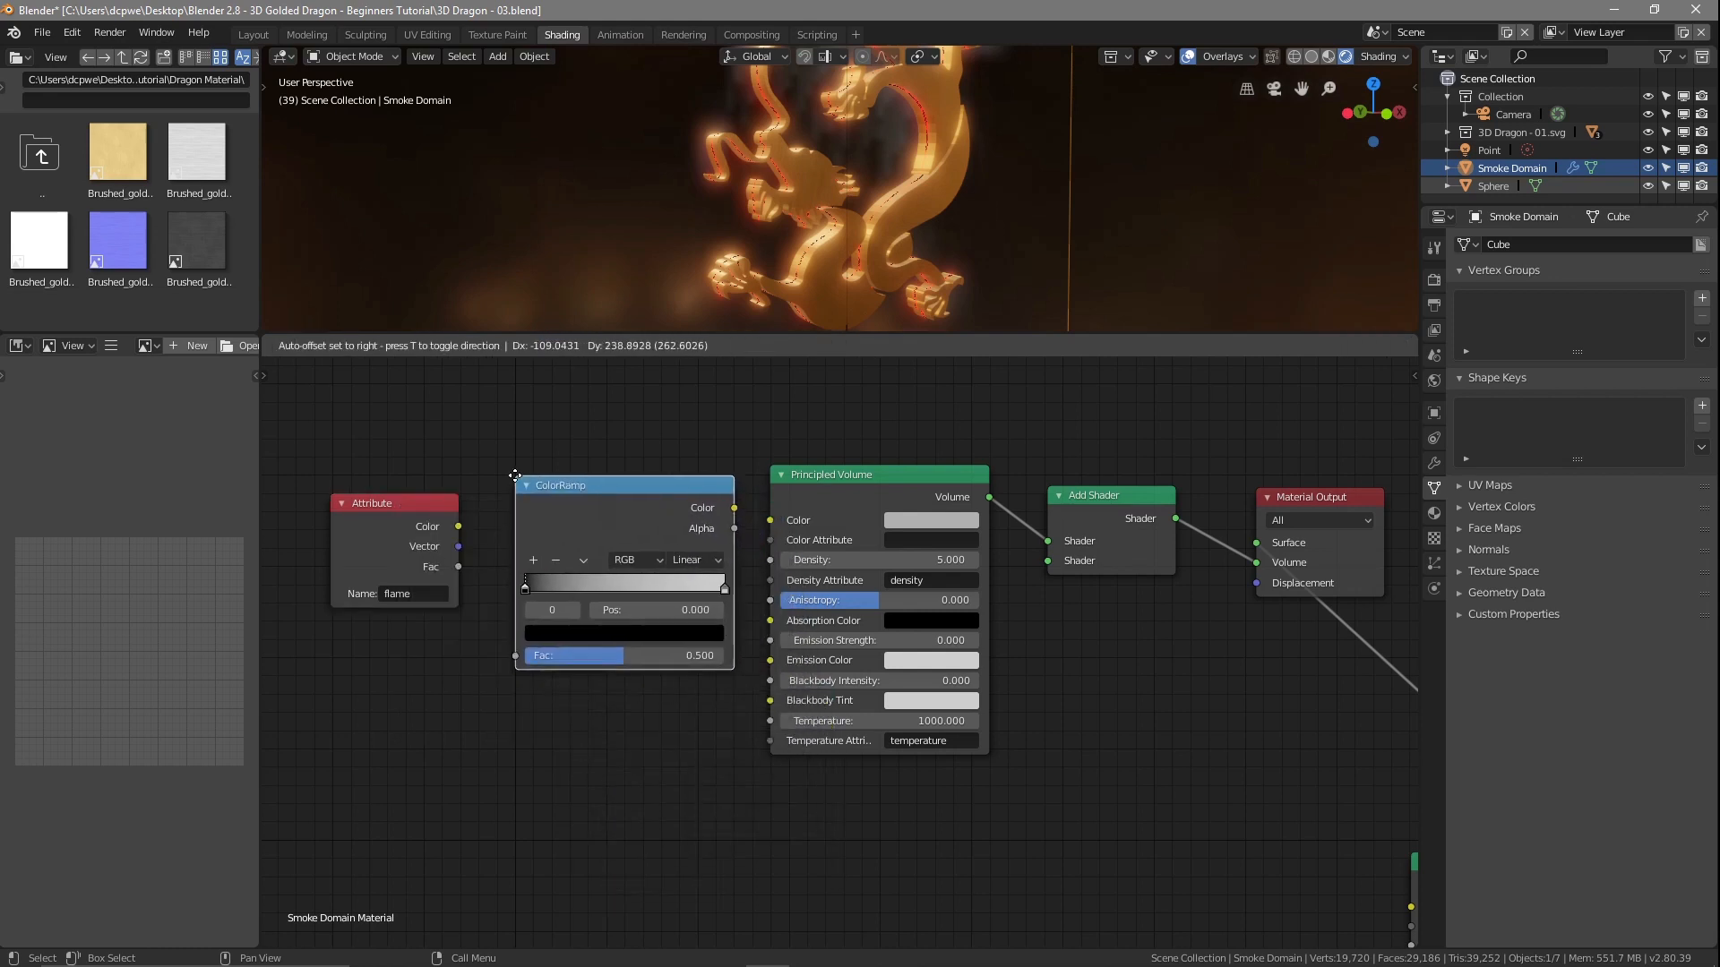
{"action": "left_click", "coordinate": [515, 476]}
{"action": "left_click_drag", "start_coordinate": [426, 497], "coordinate": [392, 481]}
{"action": "left_click", "coordinate": [552, 485]}
{"action": "left_click_drag", "start_coordinate": [552, 485], "coordinate": [533, 472]}
- Connect the Attribute's Fac to the ColorRamp's Fac and the ColorRamp's Color to the second Add Shader input, and check the smoke
{"action": "left_click_drag", "start_coordinate": [425, 550], "coordinate": [477, 637]}
{"action": "left_click_drag", "start_coordinate": [697, 490], "coordinate": [1055, 562]}
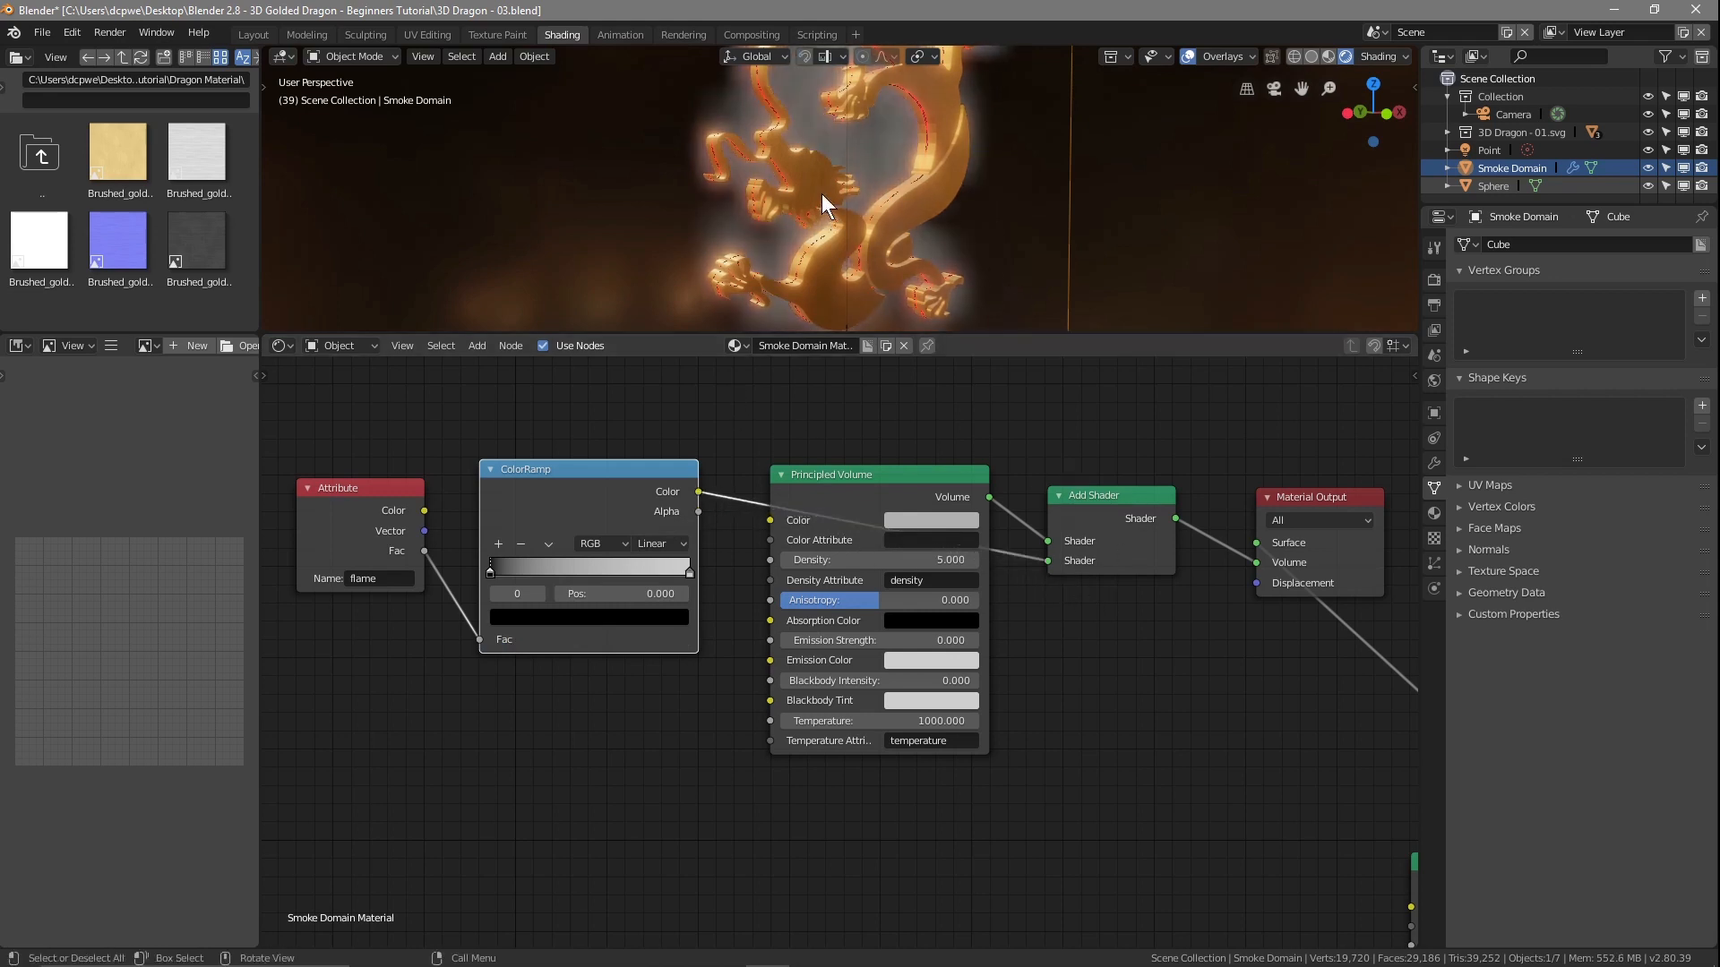
{"action": "scroll", "coordinate": [760, 192], "scroll_direction": "down", "scroll_amount": 5}
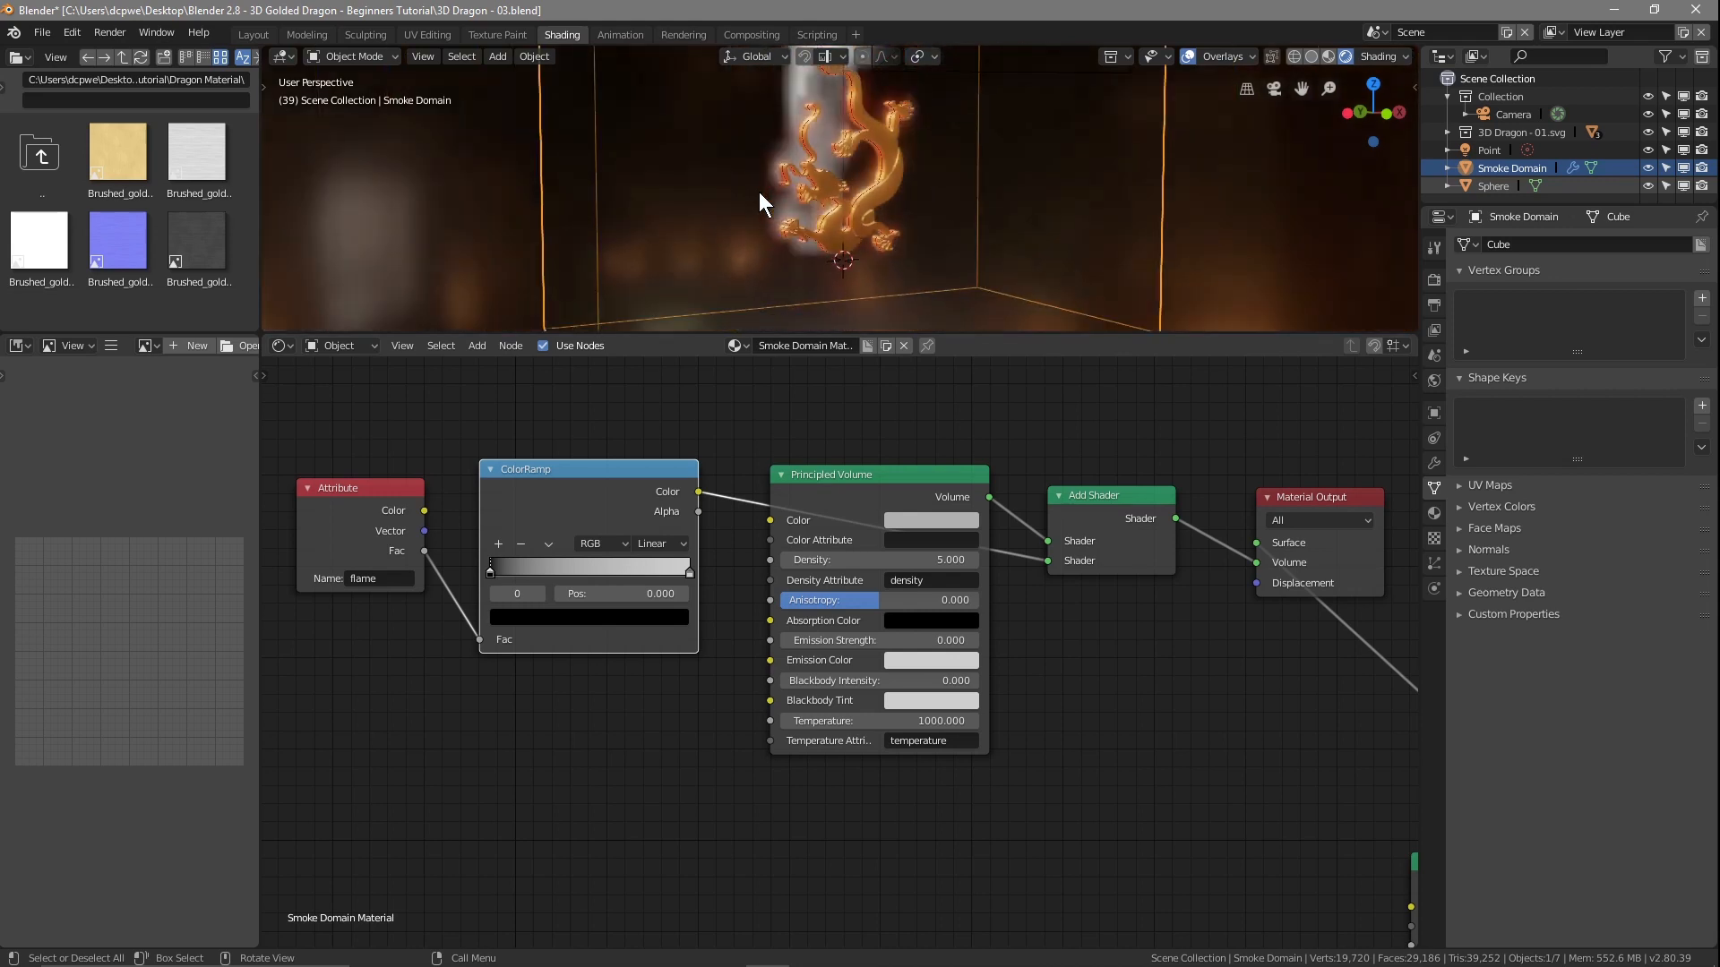
{"action": "scroll", "coordinate": [753, 178], "scroll_direction": "up", "scroll_amount": 4}
{"action": "middle_click_drag", "start_coordinate": [674, 134], "coordinate": [827, 189]}
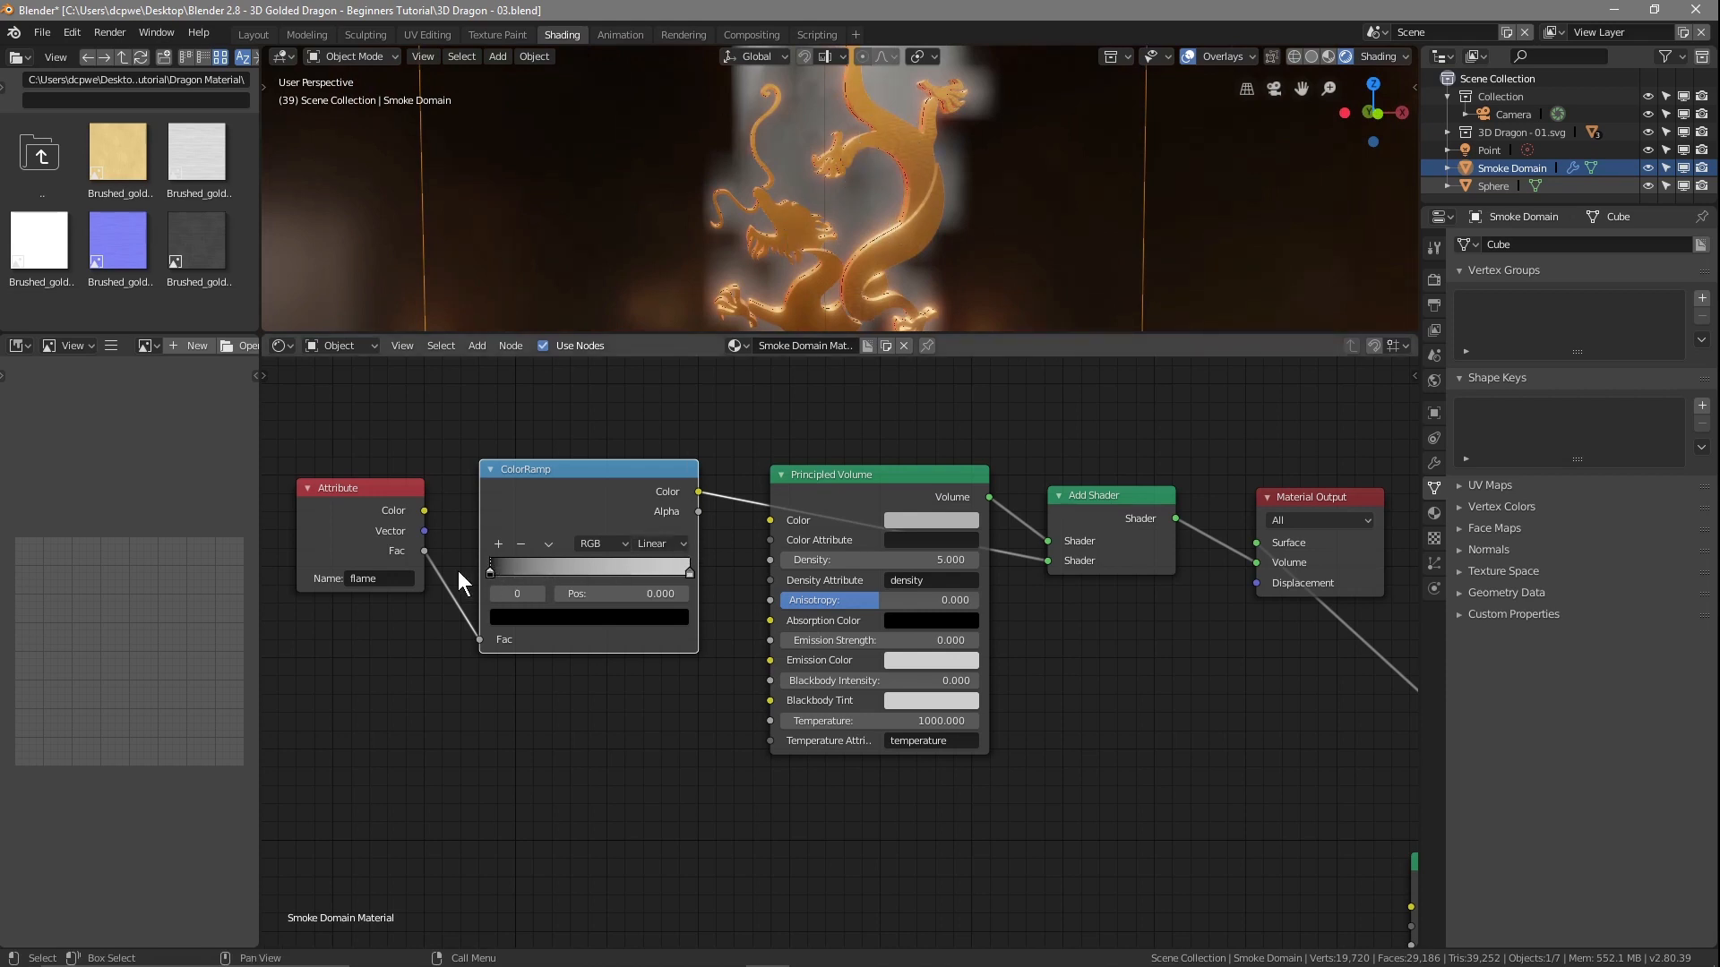
- Change the ColorRamp's white end stop to a fully saturated red
{"action": "left_click", "coordinate": [688, 572]}
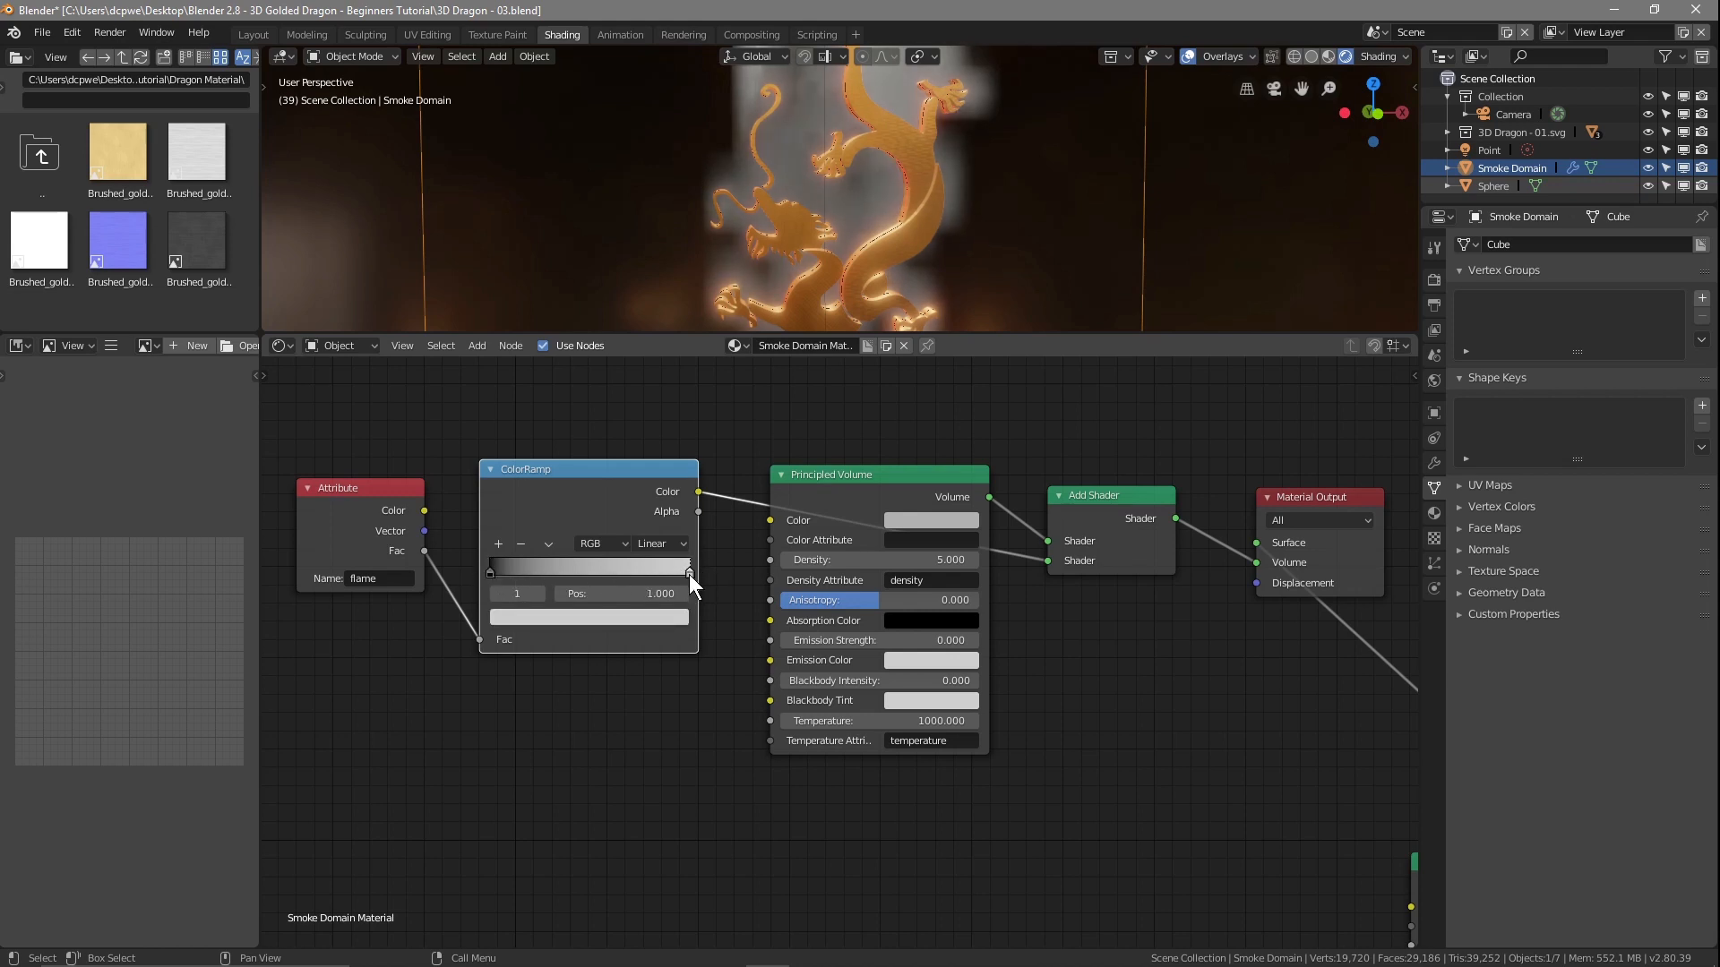
{"action": "mouse_move", "coordinate": [689, 573]}
{"action": "left_mouse_down"}
{"action": "mouse_move", "coordinate": [637, 577]}
{"action": "mouse_move", "coordinate": [691, 574]}
{"action": "left_mouse_up"}
{"action": "left_click", "coordinate": [551, 617]}
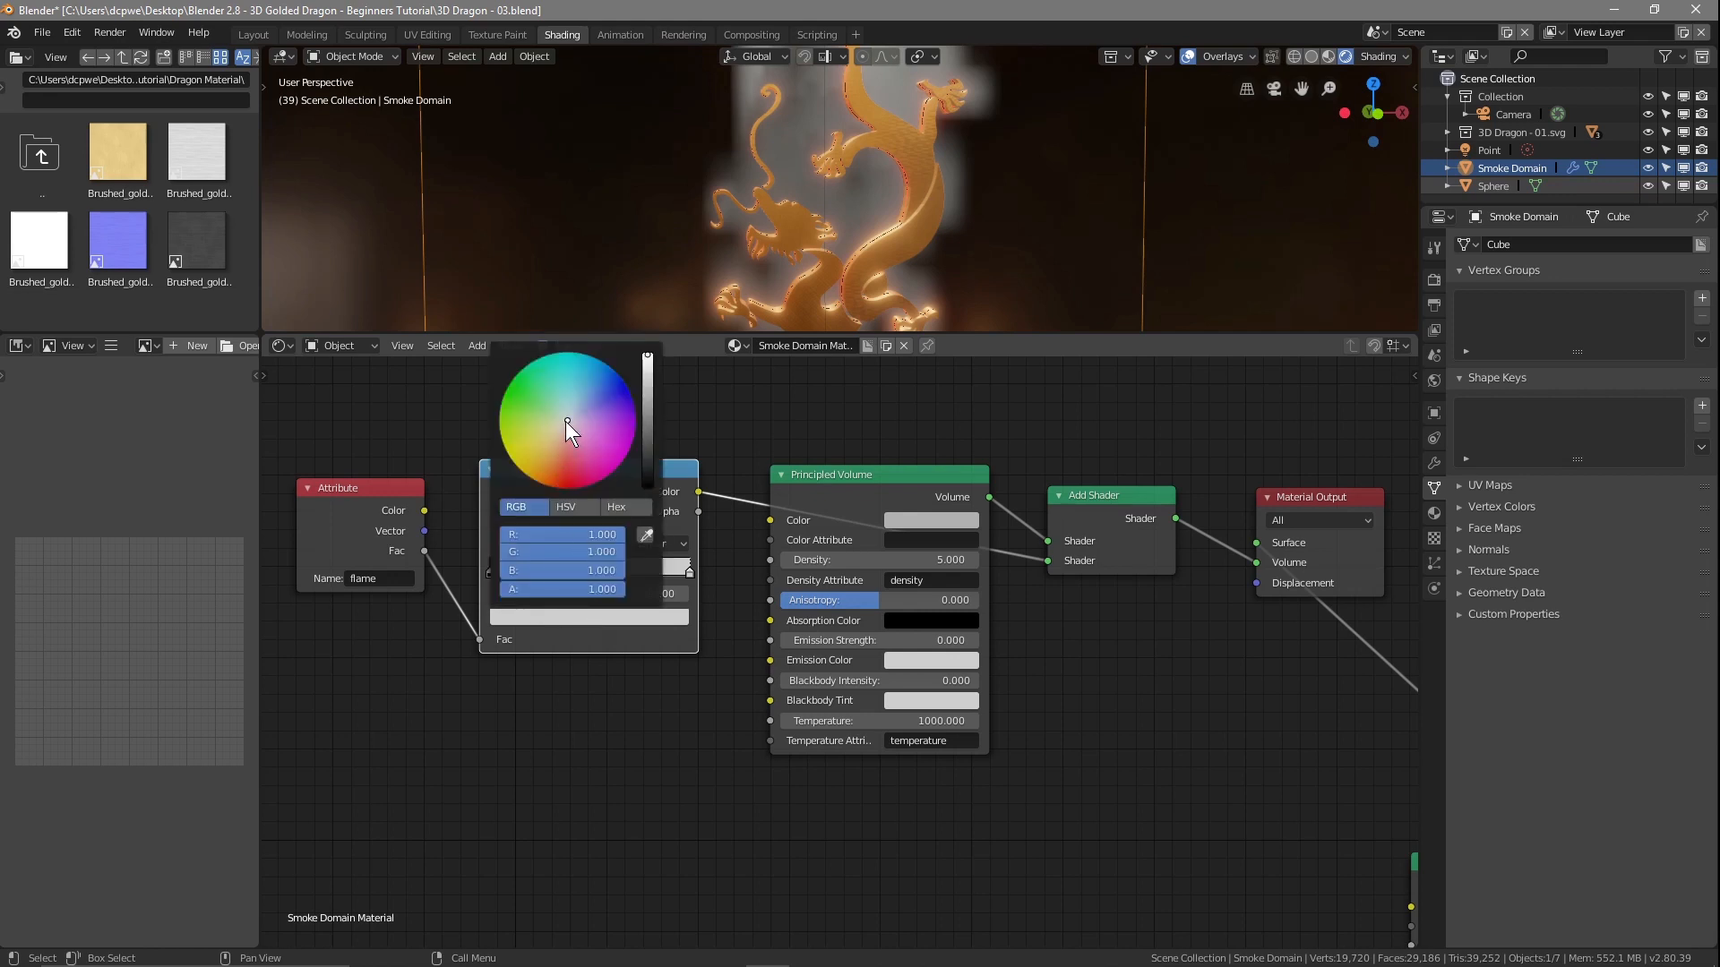
{"action": "left_click_drag", "start_coordinate": [566, 421], "coordinate": [564, 489]}
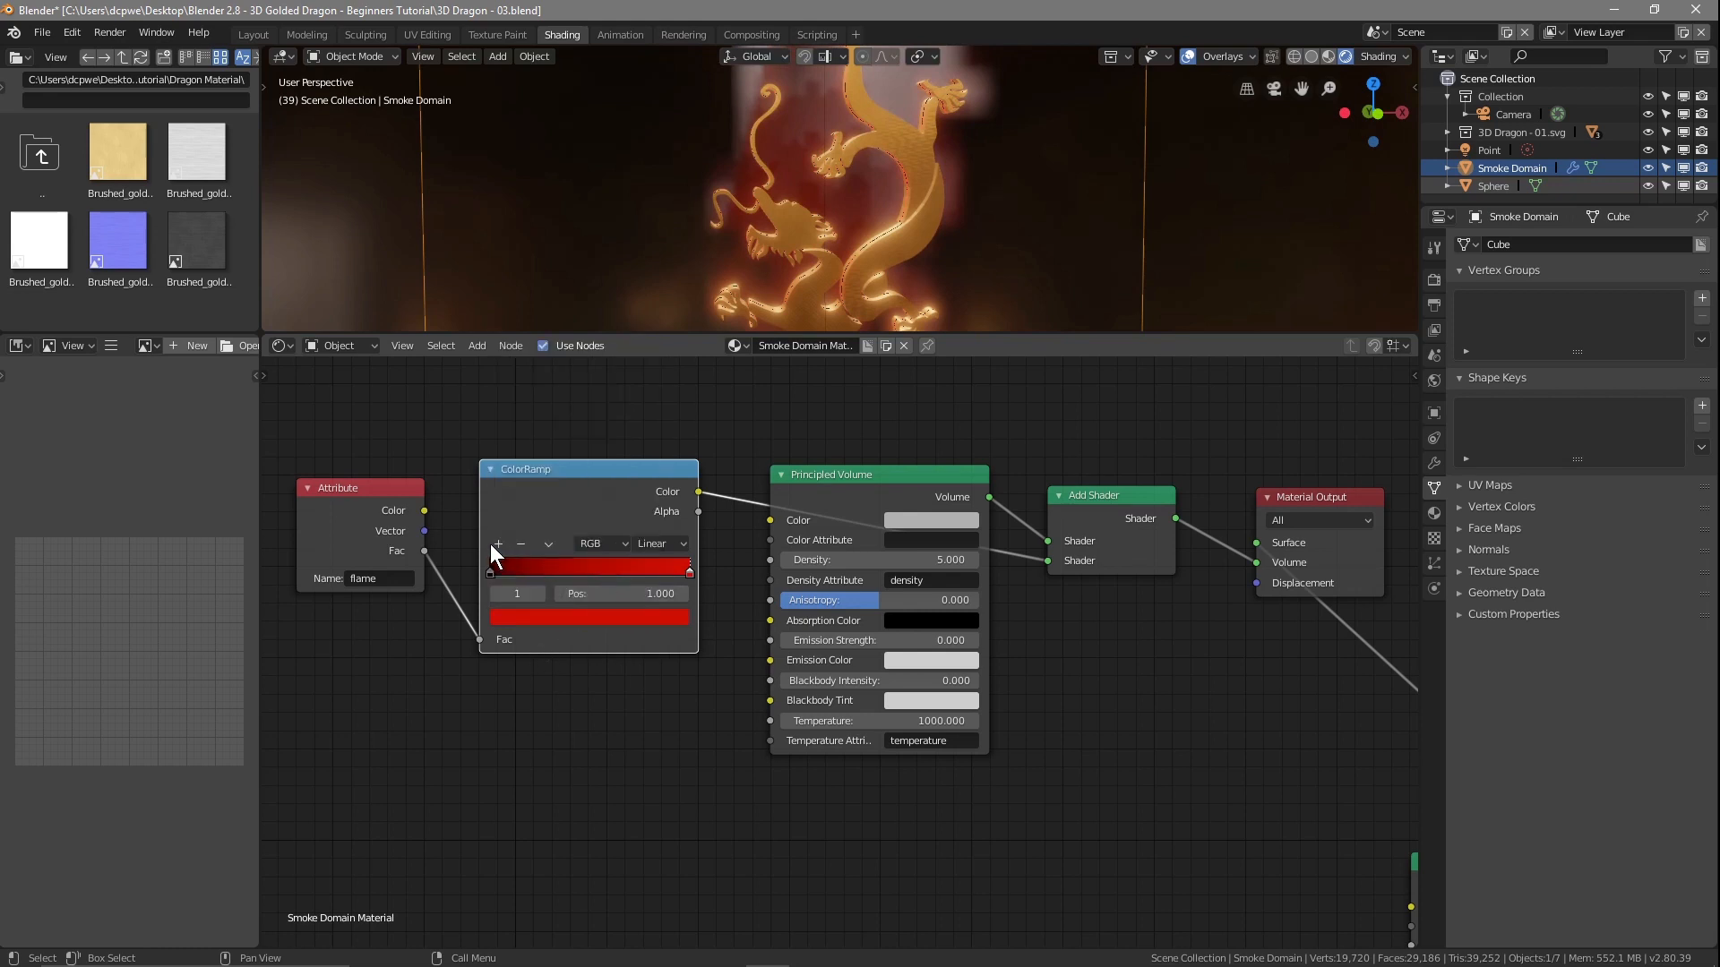
- Add a ColorRamp stop at position 0.718 and color it orange
{"action": "left_click", "coordinate": [497, 543]}
{"action": "left_click_drag", "start_coordinate": [589, 572], "coordinate": [632, 574]}
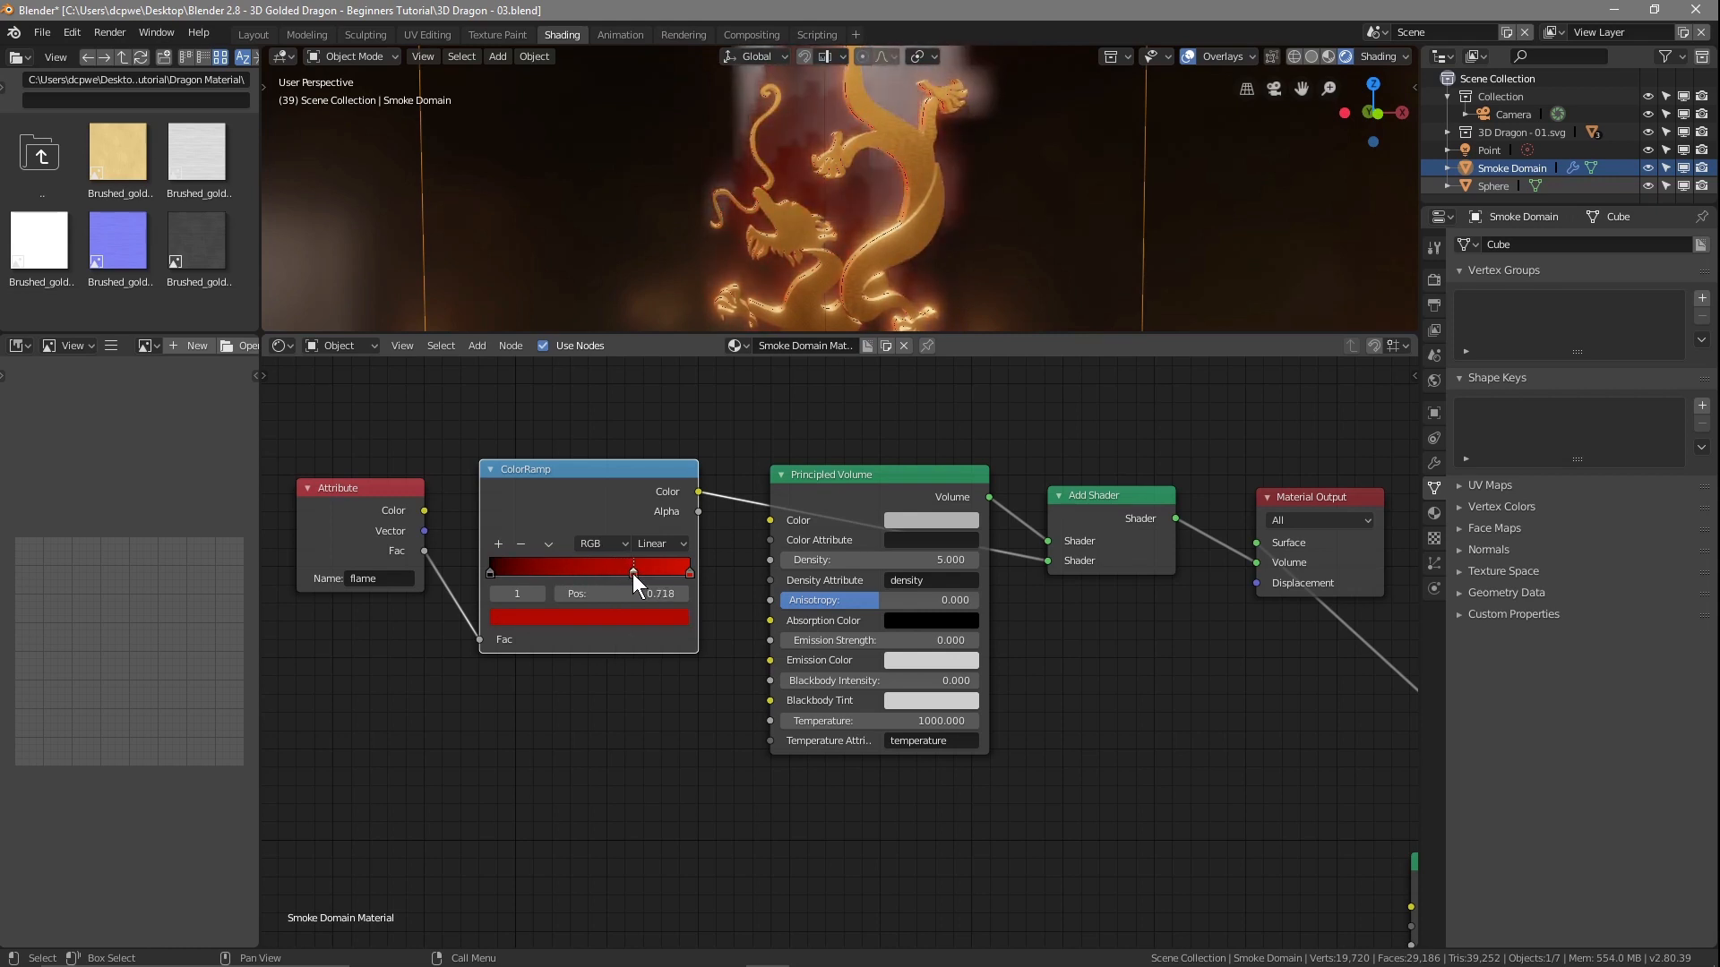
{"action": "left_click", "coordinate": [613, 621]}
{"action": "mouse_move", "coordinate": [567, 488]}
{"action": "left_mouse_down"}
{"action": "mouse_move", "coordinate": [602, 472]}
{"action": "mouse_move", "coordinate": [534, 480]}
{"action": "mouse_move", "coordinate": [499, 427]}
{"action": "mouse_move", "coordinate": [515, 461]}
{"action": "mouse_move", "coordinate": [595, 480]}
{"action": "mouse_move", "coordinate": [604, 466]}
{"action": "left_mouse_up"}
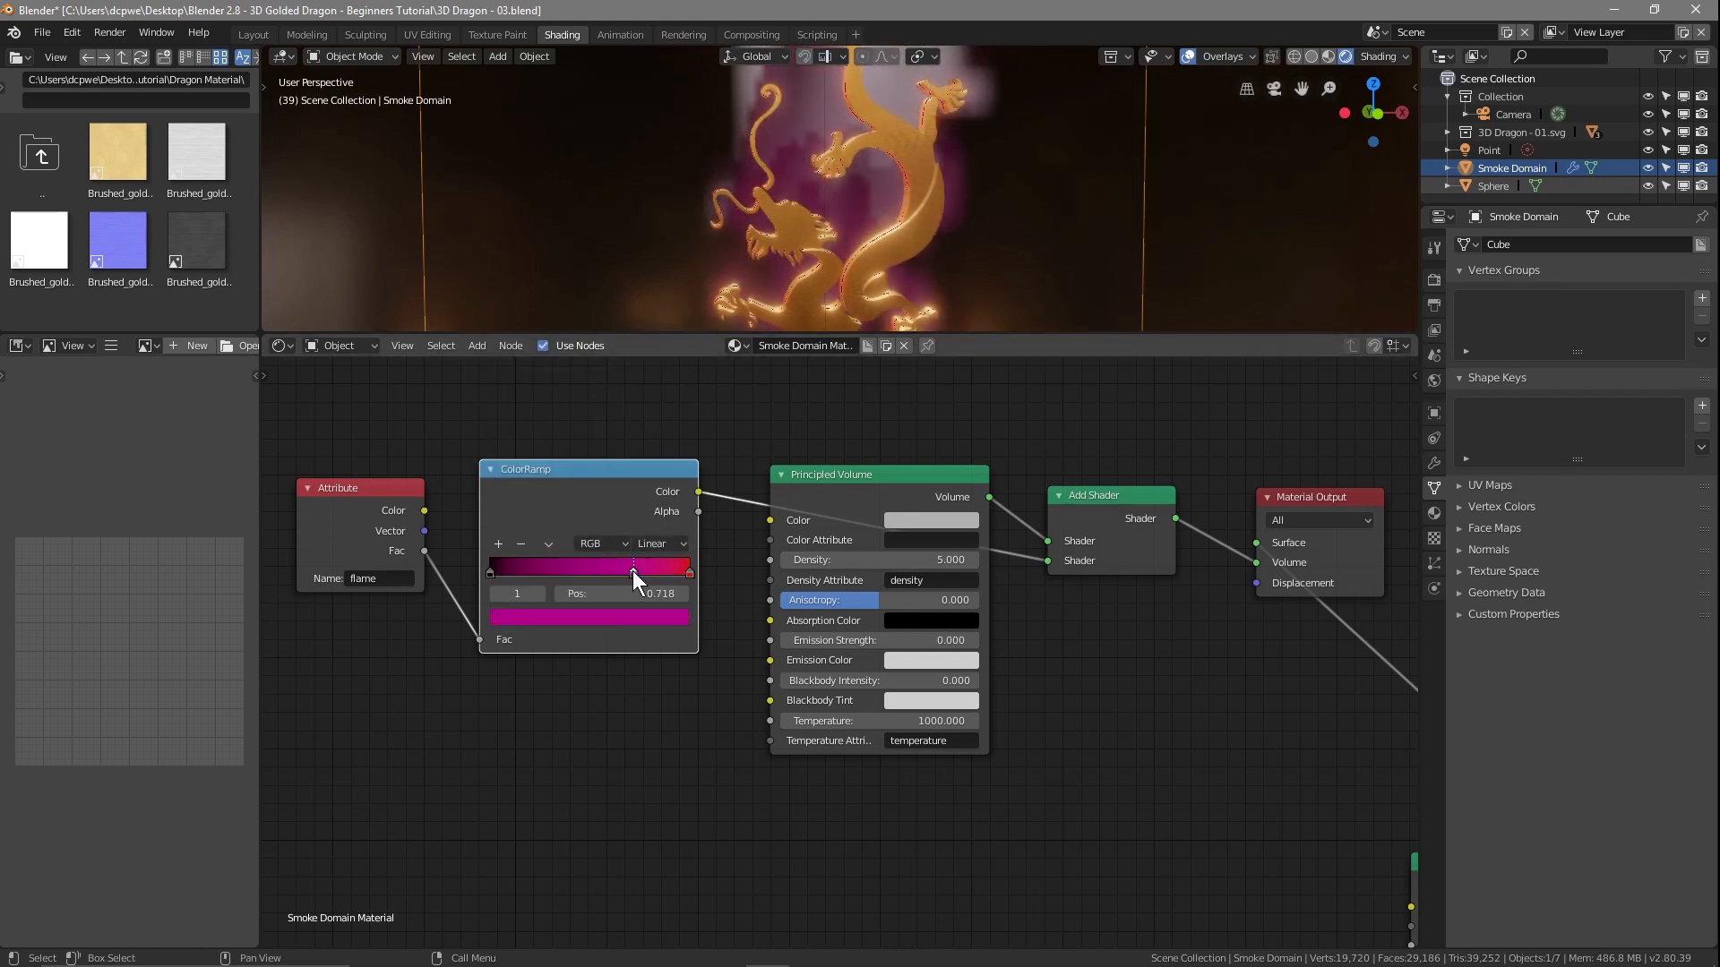
{"action": "left_click", "coordinate": [624, 618]}
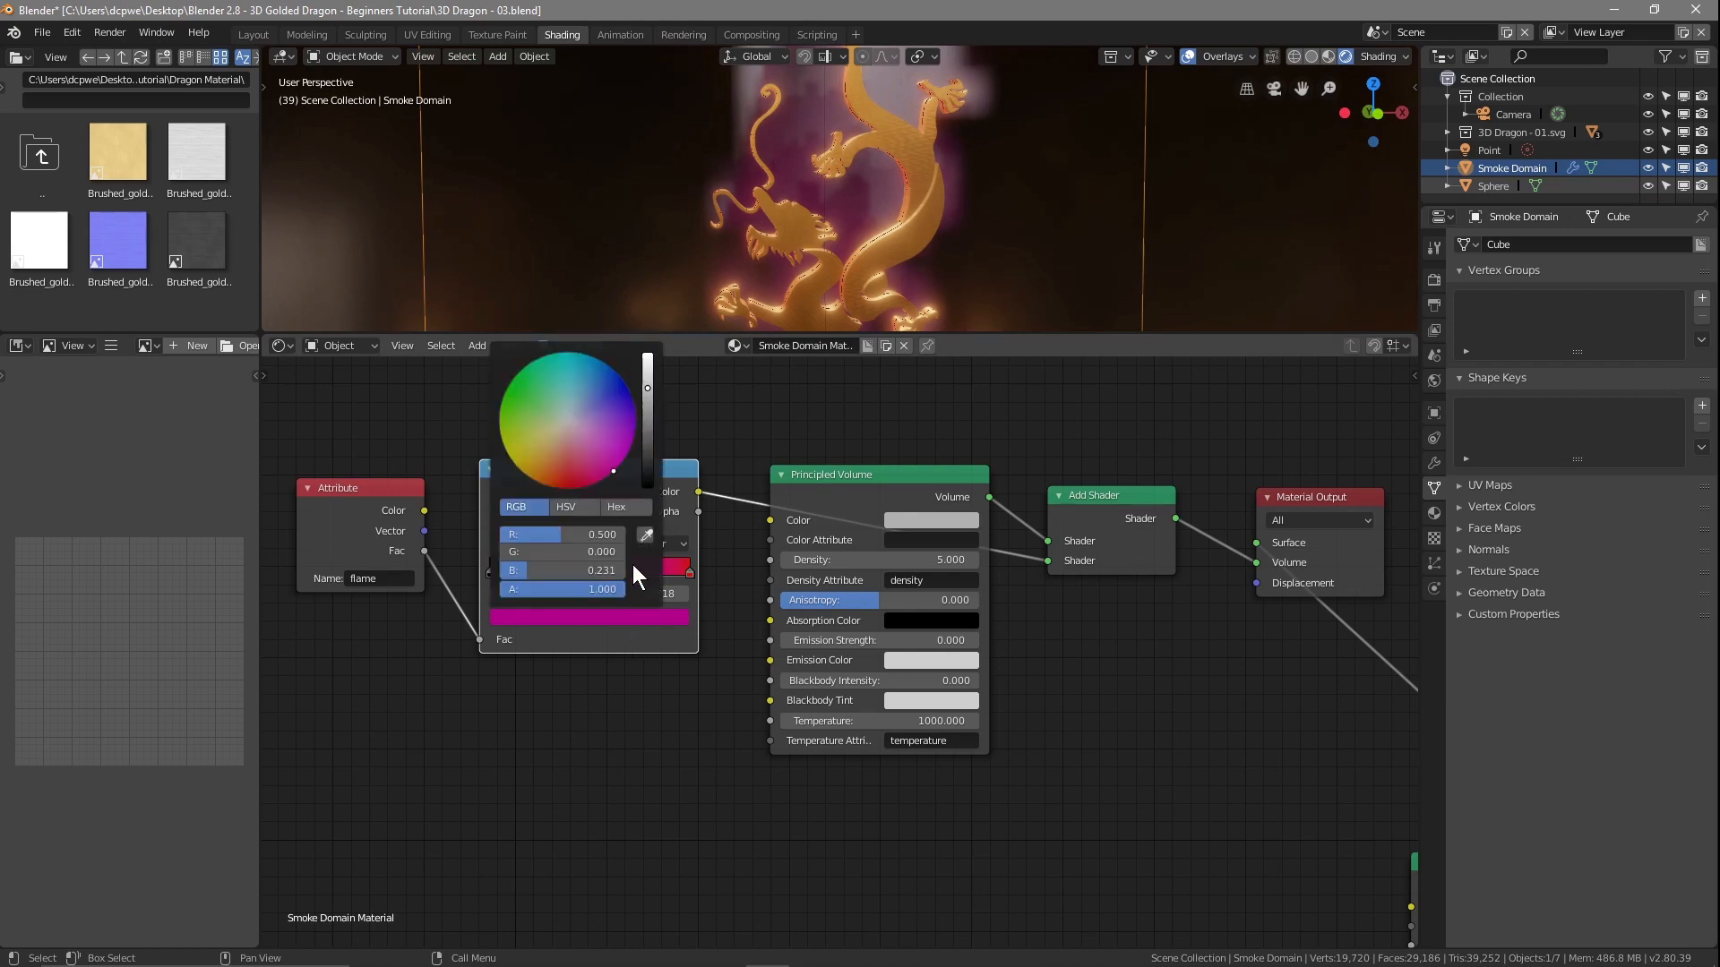
{"action": "left_click_drag", "start_coordinate": [595, 471], "coordinate": [534, 480]}
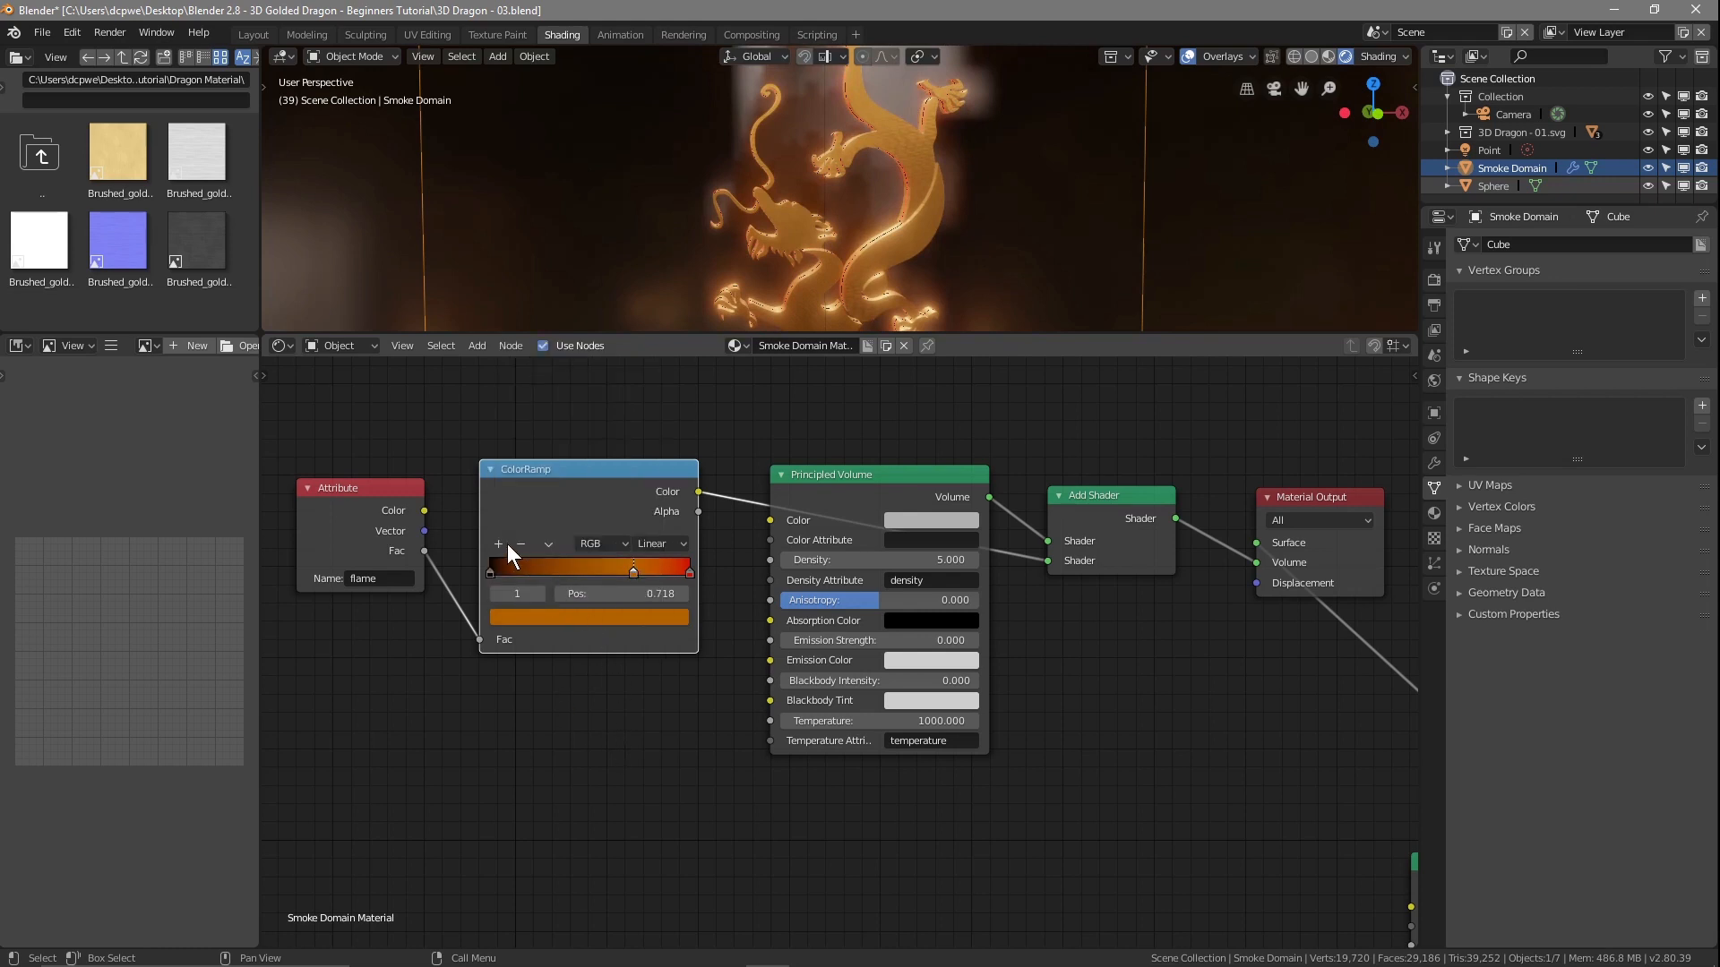
- Add another ColorRamp stop at position 0.182, color it purple, and lower its alpha to about half
{"action": "left_click", "coordinate": [500, 546]}
{"action": "left_click_drag", "start_coordinate": [557, 574], "coordinate": [524, 571]}
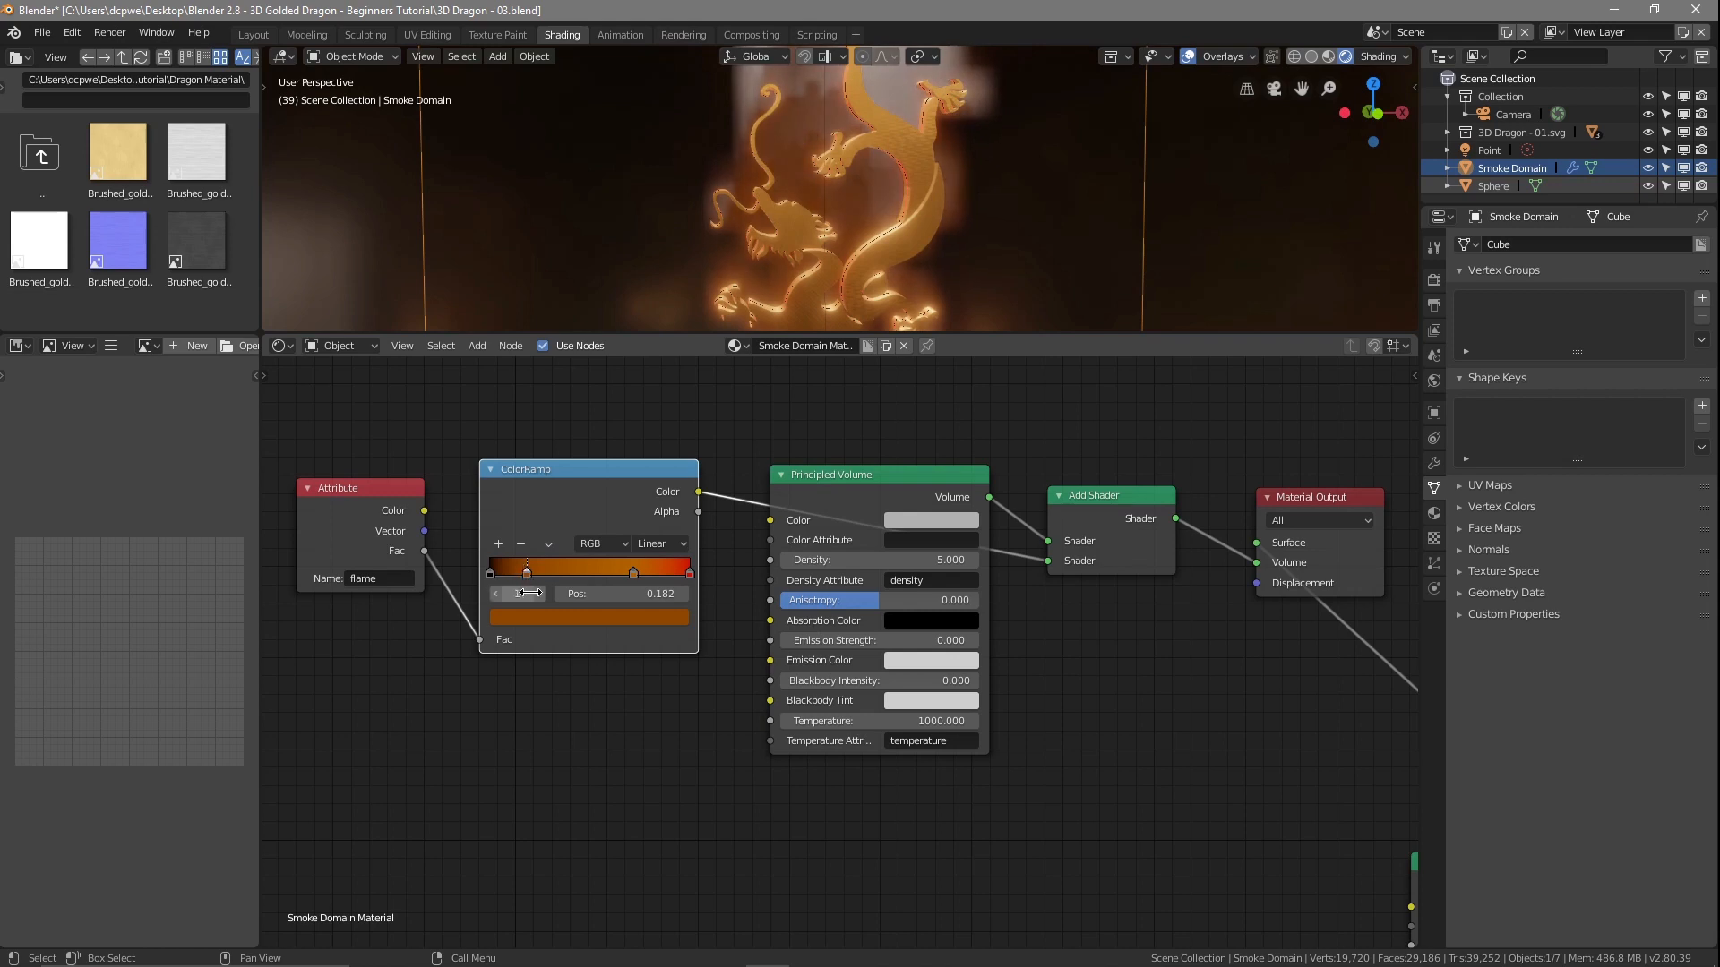
{"action": "left_click", "coordinate": [572, 620]}
{"action": "left_click_drag", "start_coordinate": [610, 484], "coordinate": [620, 463]}
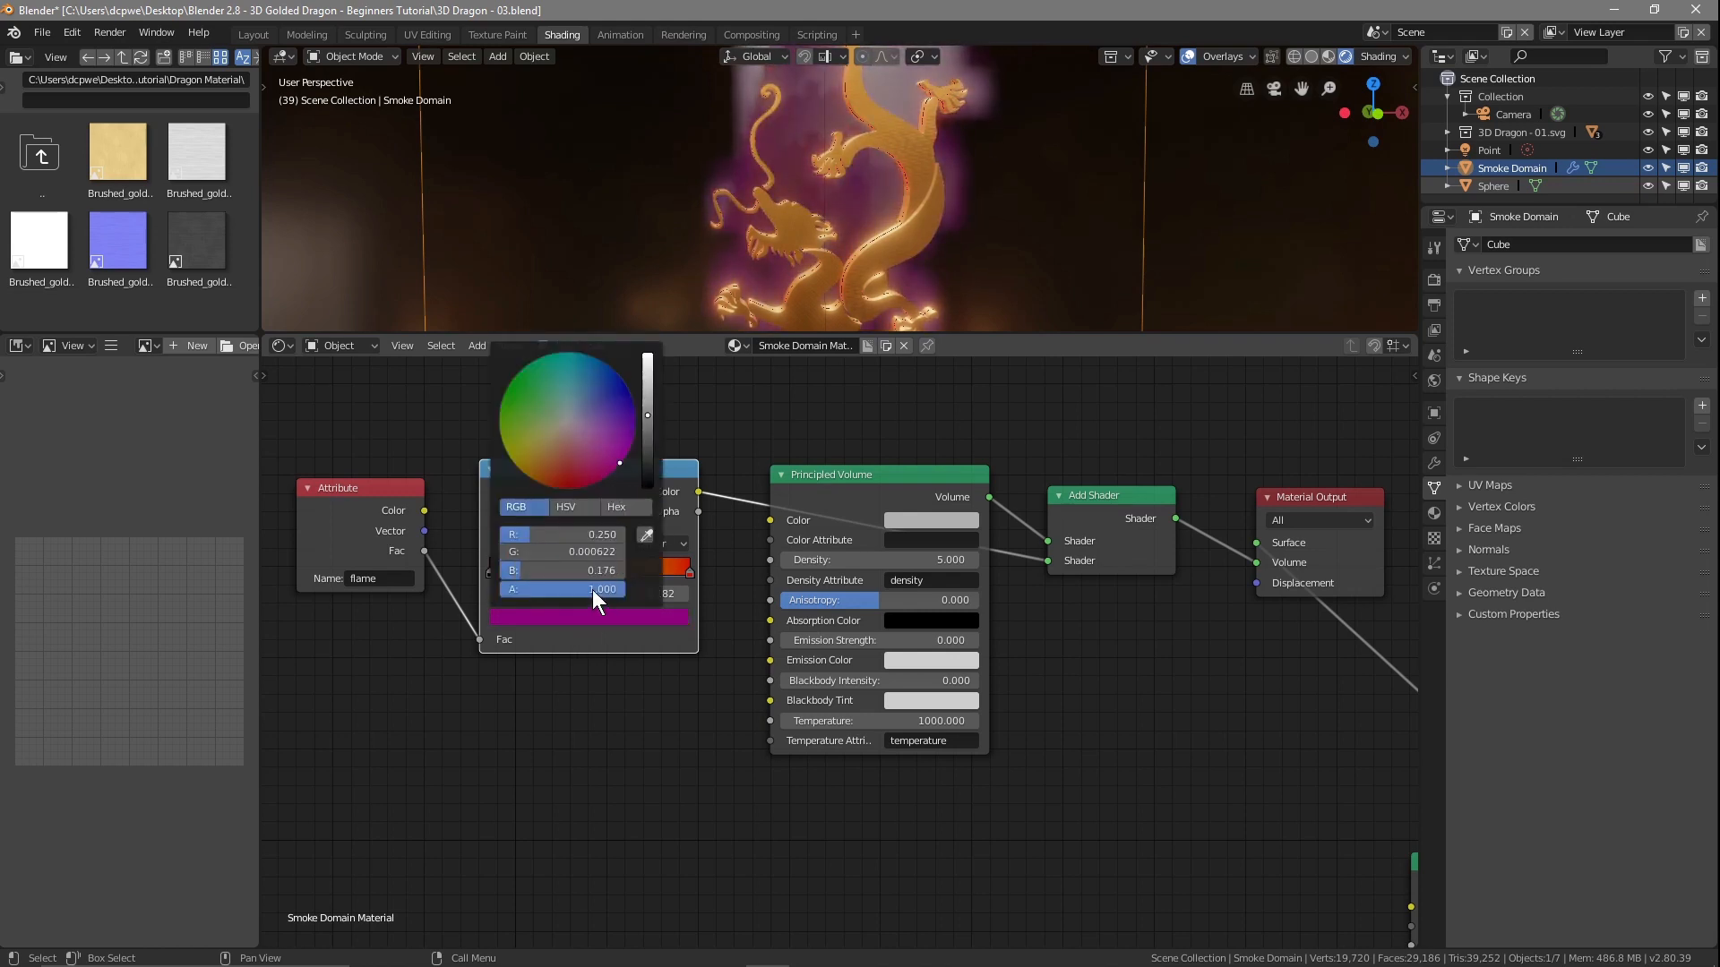
{"action": "left_click_drag", "start_coordinate": [593, 590], "coordinate": [523, 590]}
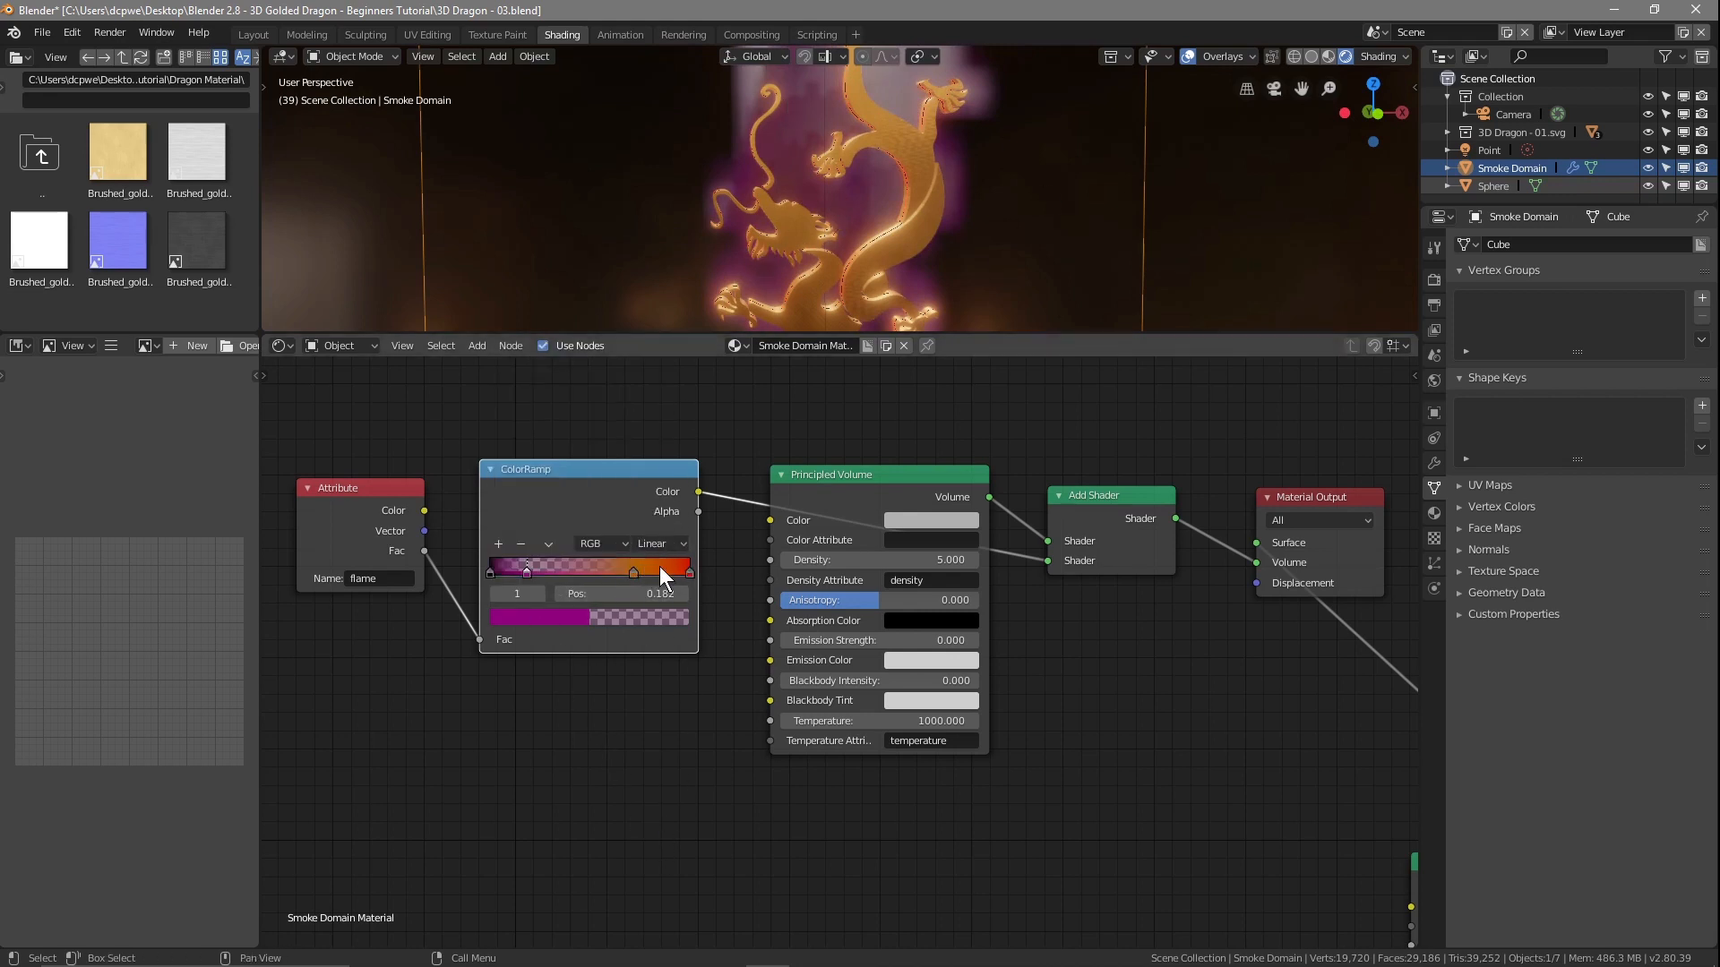
- Reorder the ColorRamp stops to orange near the start, red at 0.609 and purple at 1.000, and raise the purple's alpha to about 0.8
{"action": "left_click_drag", "start_coordinate": [688, 573], "coordinate": [602, 566]}
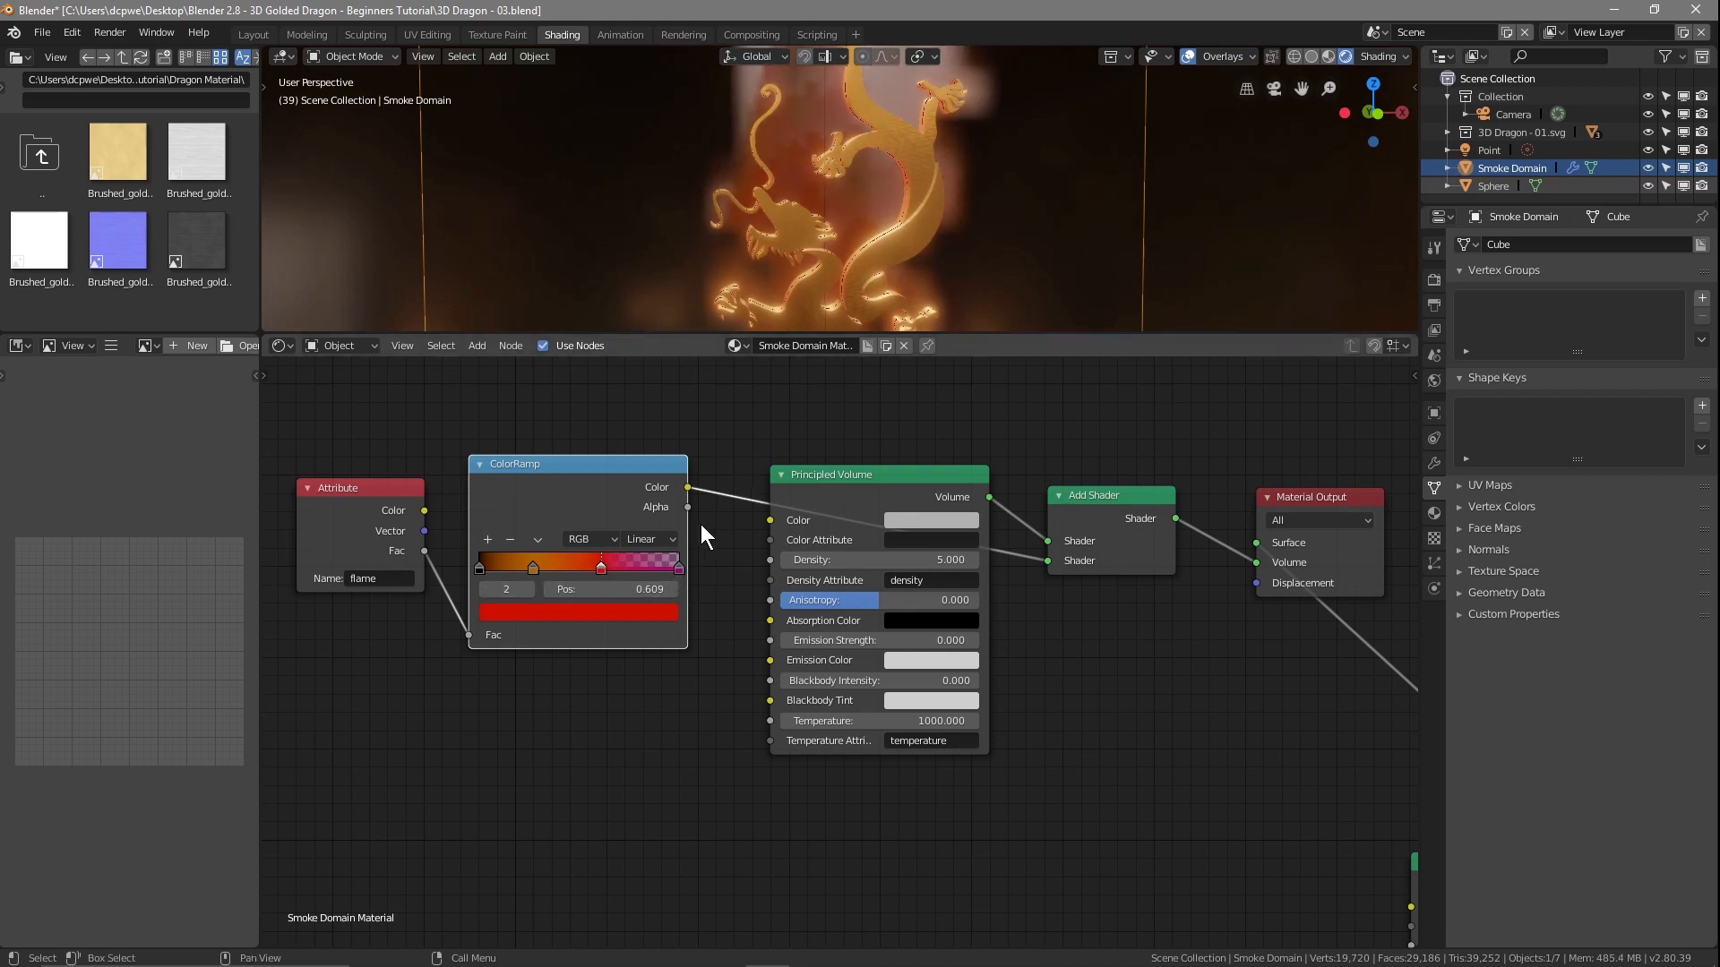
{"action": "left_click", "coordinate": [677, 569]}
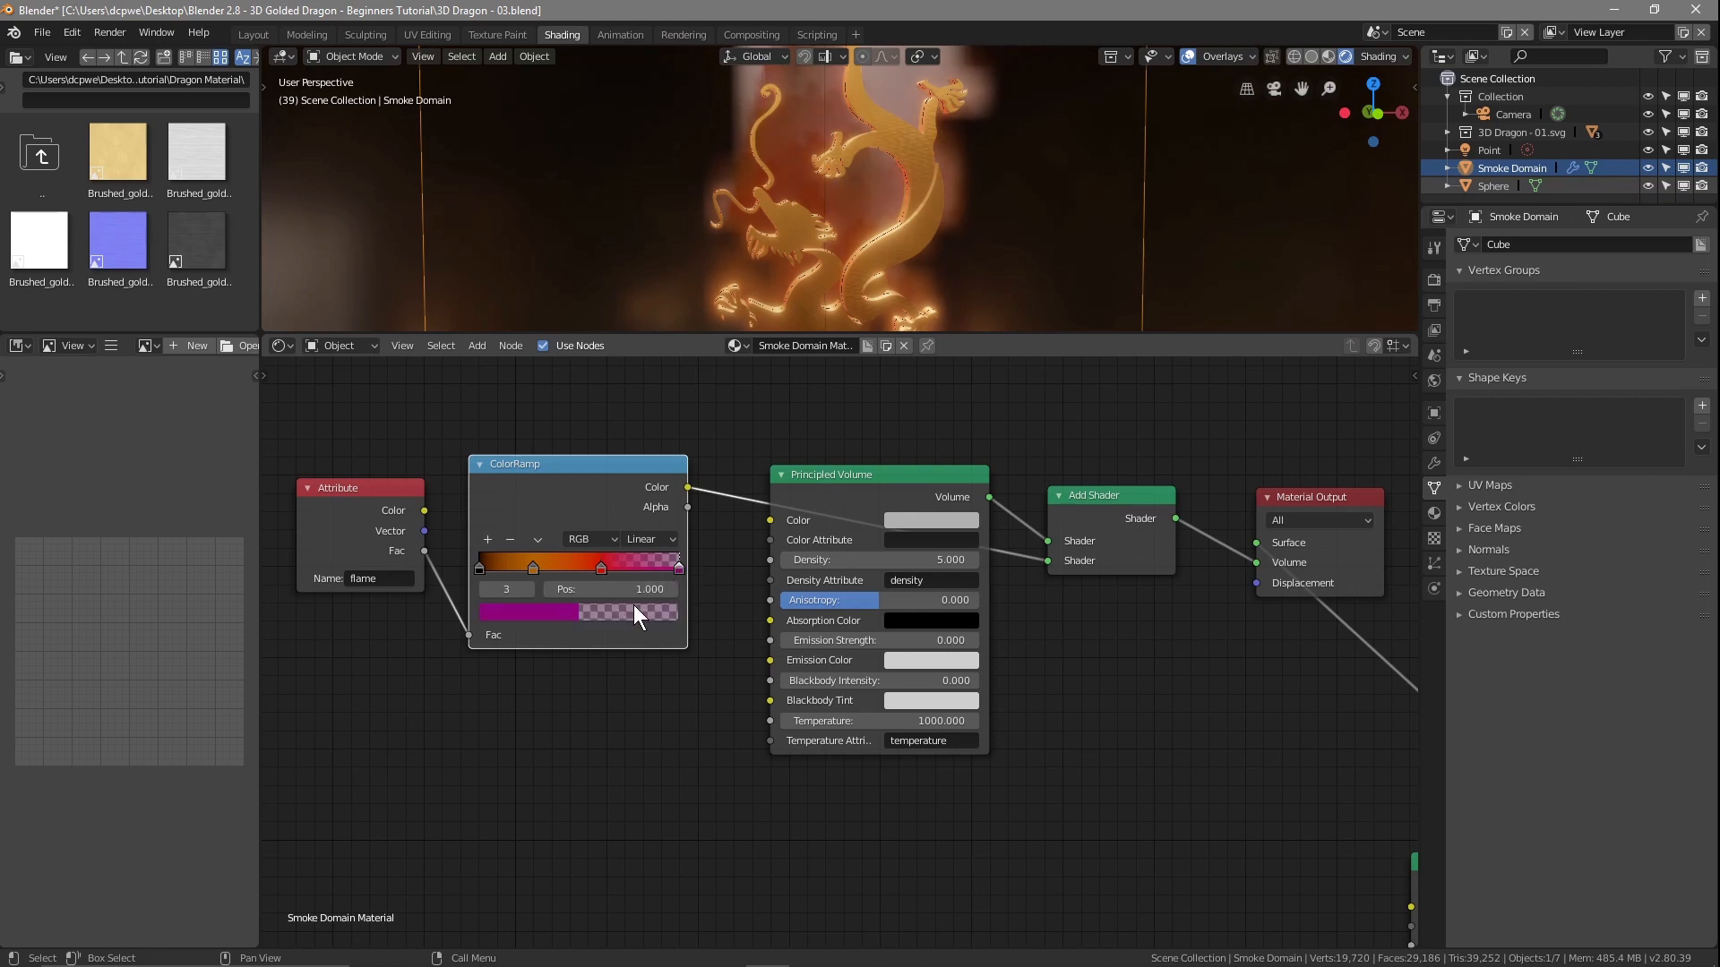
{"action": "left_click", "coordinate": [593, 611]}
{"action": "left_click_drag", "start_coordinate": [520, 582], "coordinate": [592, 583]}
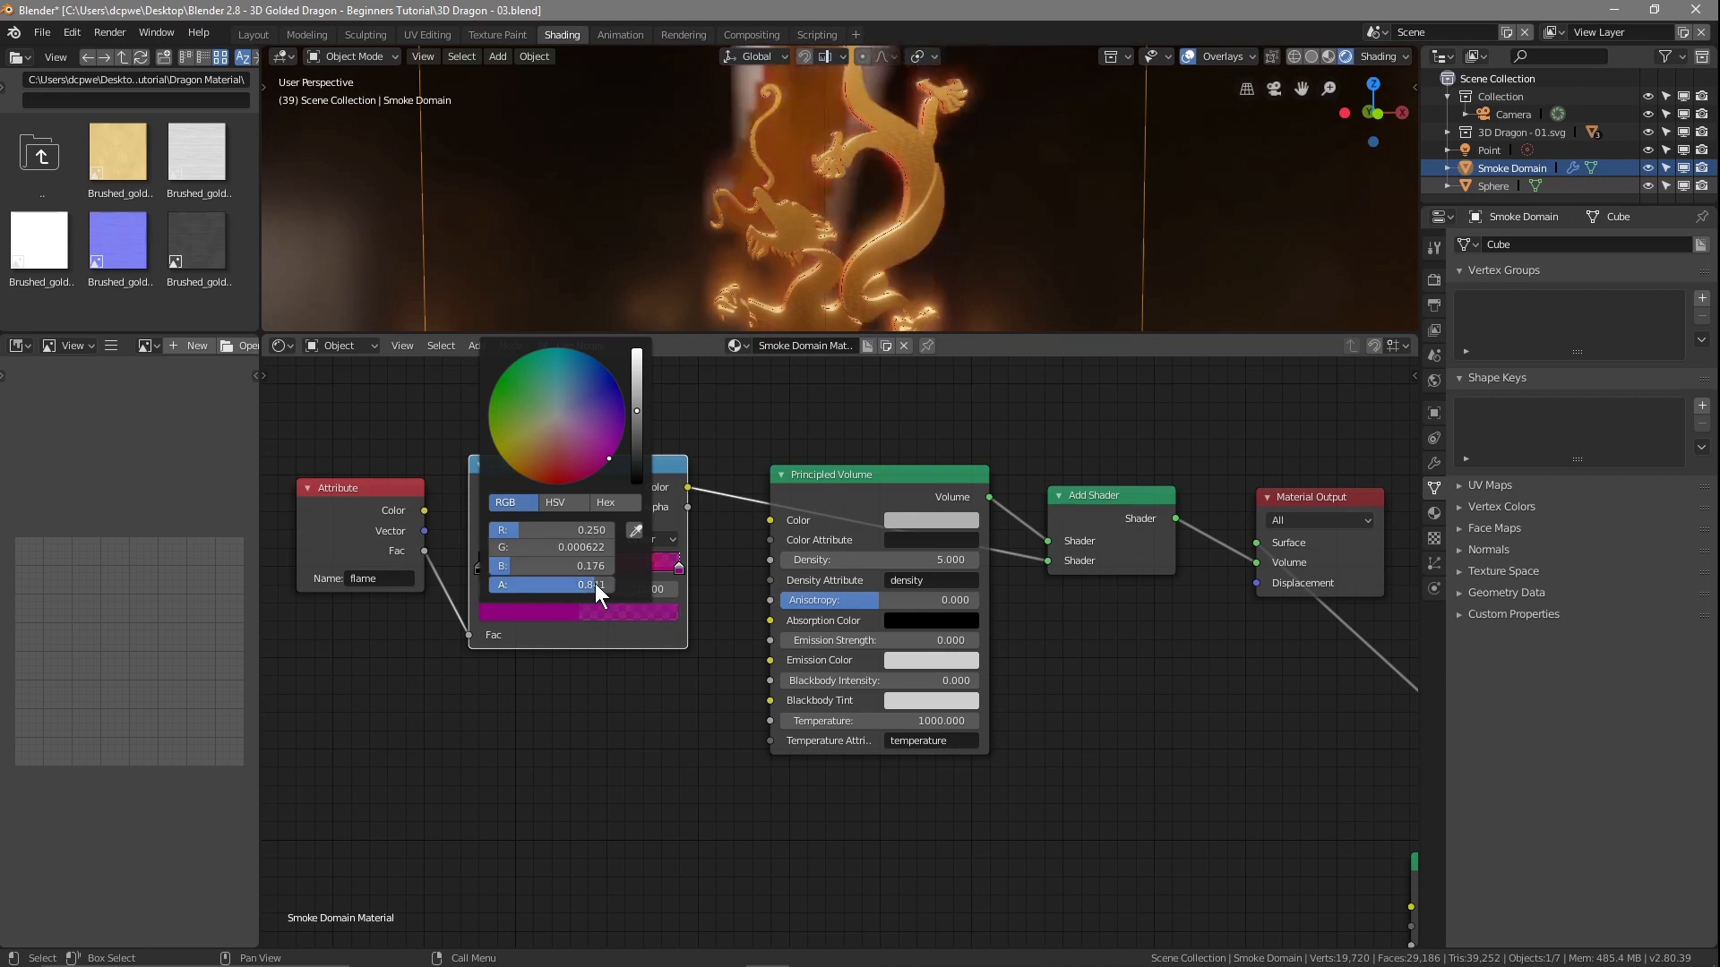
- Examine the recolored flames around the dragon up close and from afar, and nudge the Add Shader node slightly upward
{"action": "scroll", "coordinate": [778, 175], "scroll_direction": "up", "scroll_amount": 5}
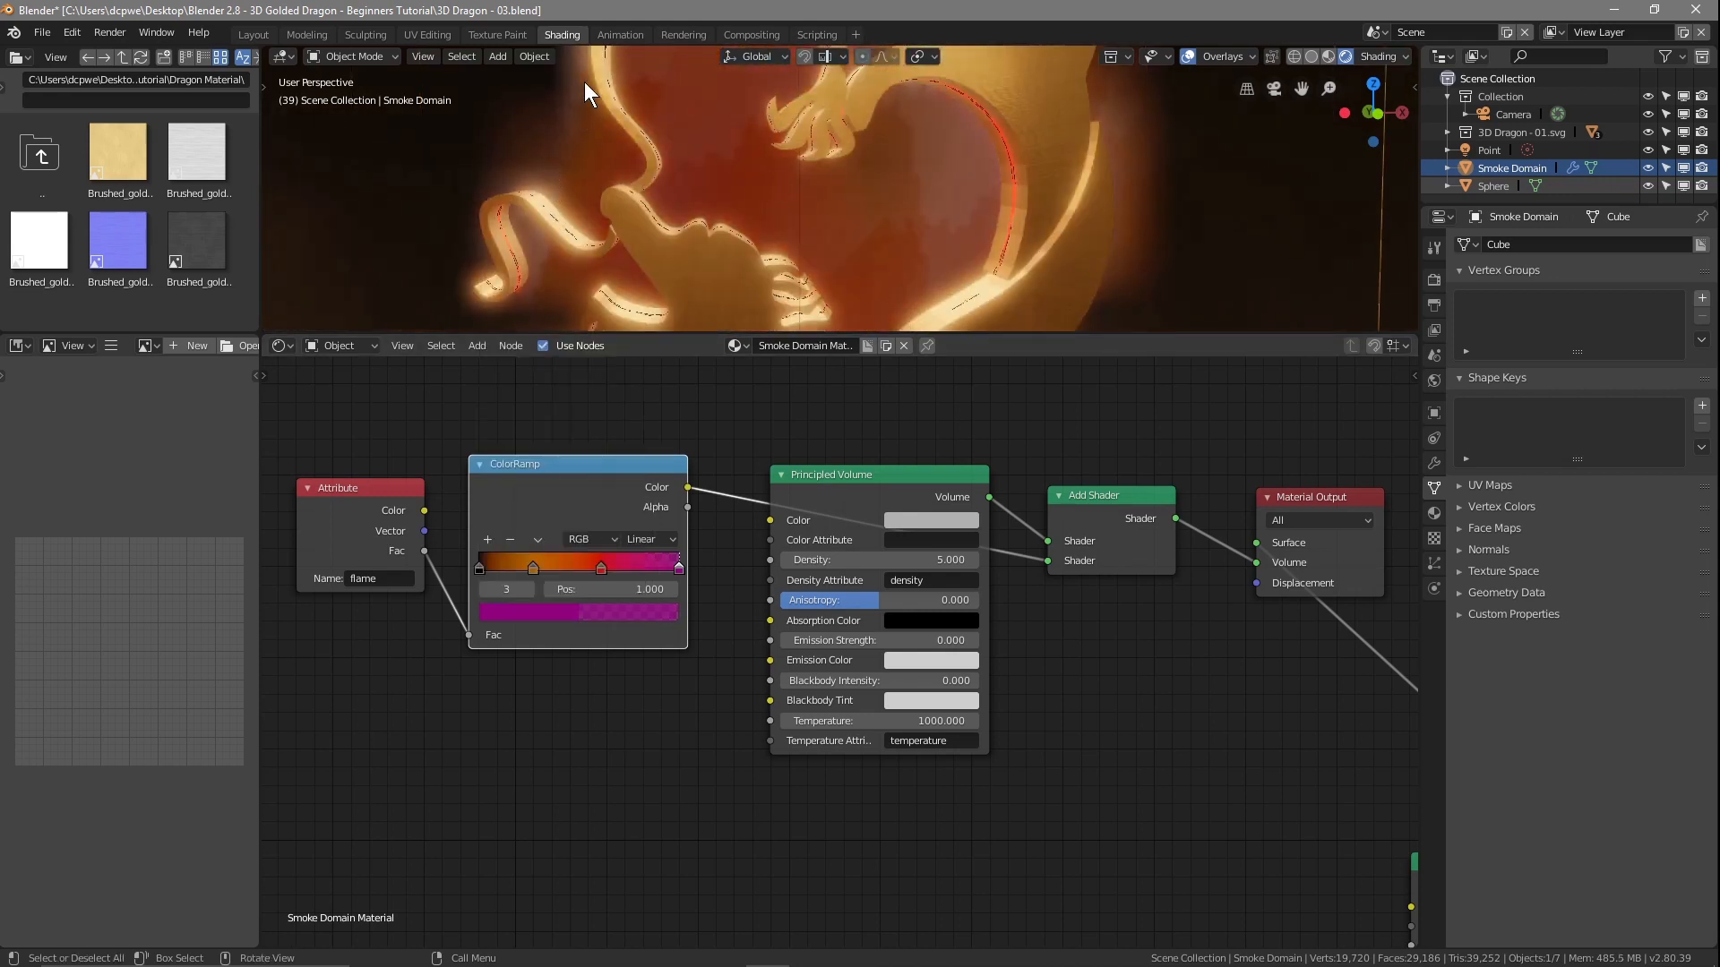
{"action": "scroll", "coordinate": [1007, 197], "scroll_direction": "down", "scroll_amount": 4}
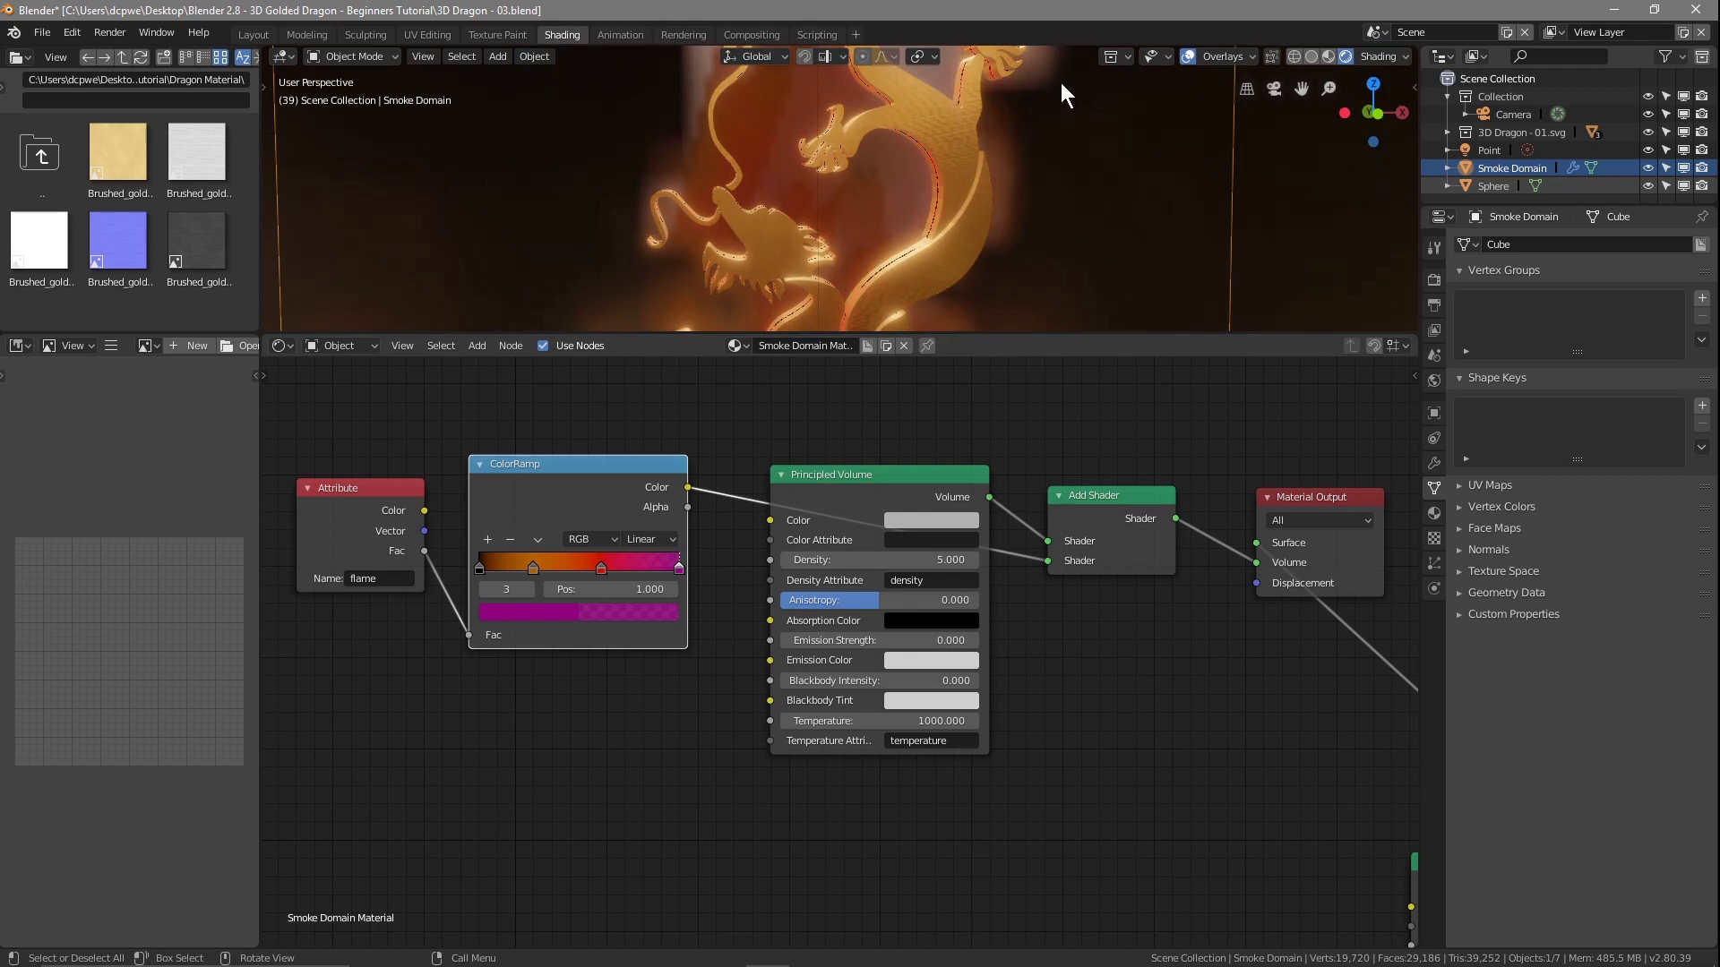
{"action": "scroll", "coordinate": [1018, 191], "scroll_direction": "down", "scroll_amount": 3}
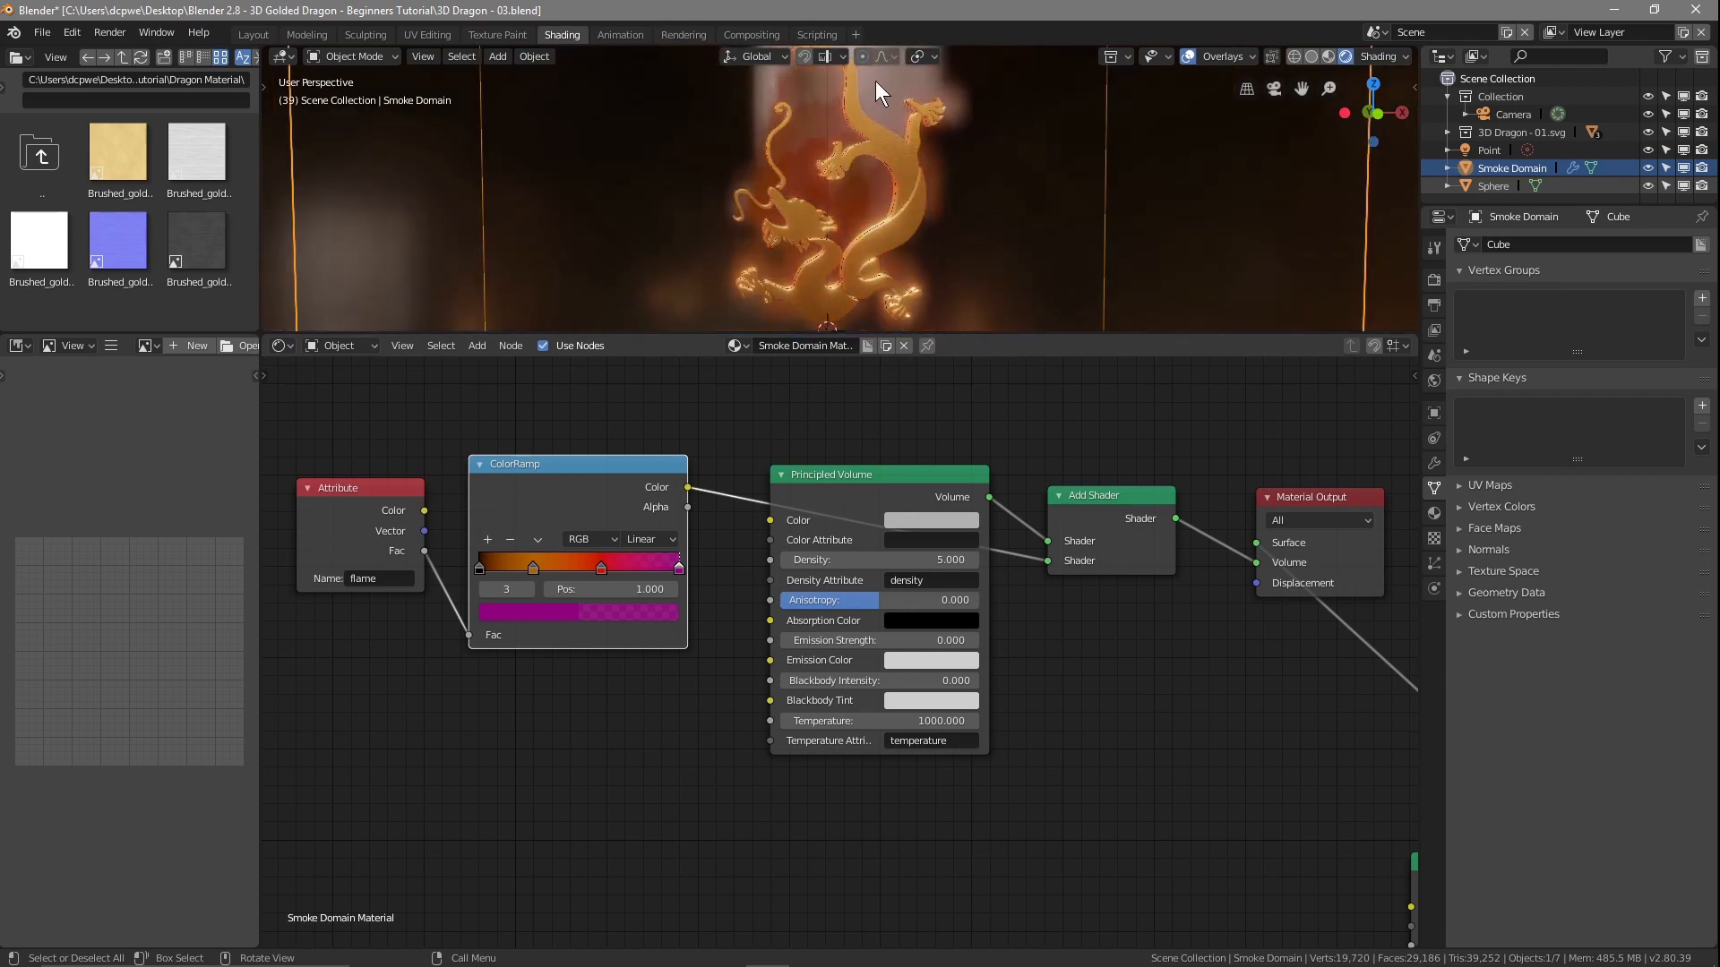
{"action": "scroll", "coordinate": [874, 196], "scroll_direction": "up", "scroll_amount": 5}
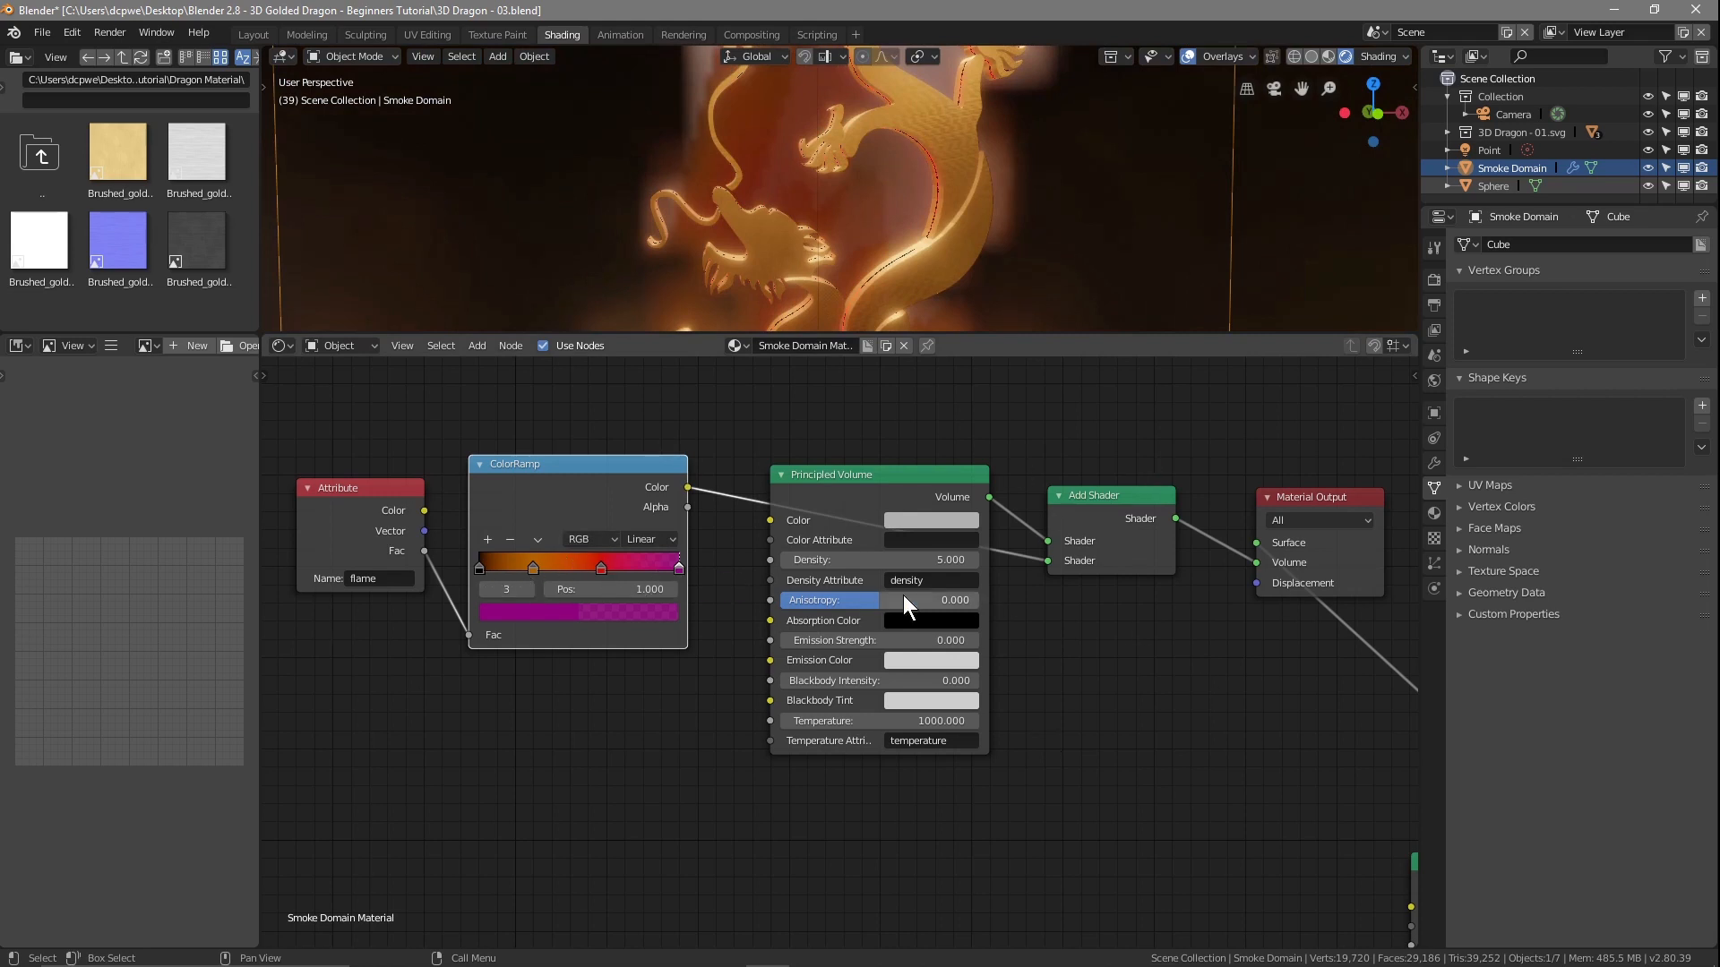
{"action": "left_click_drag", "start_coordinate": [1094, 486], "coordinate": [1102, 468]}
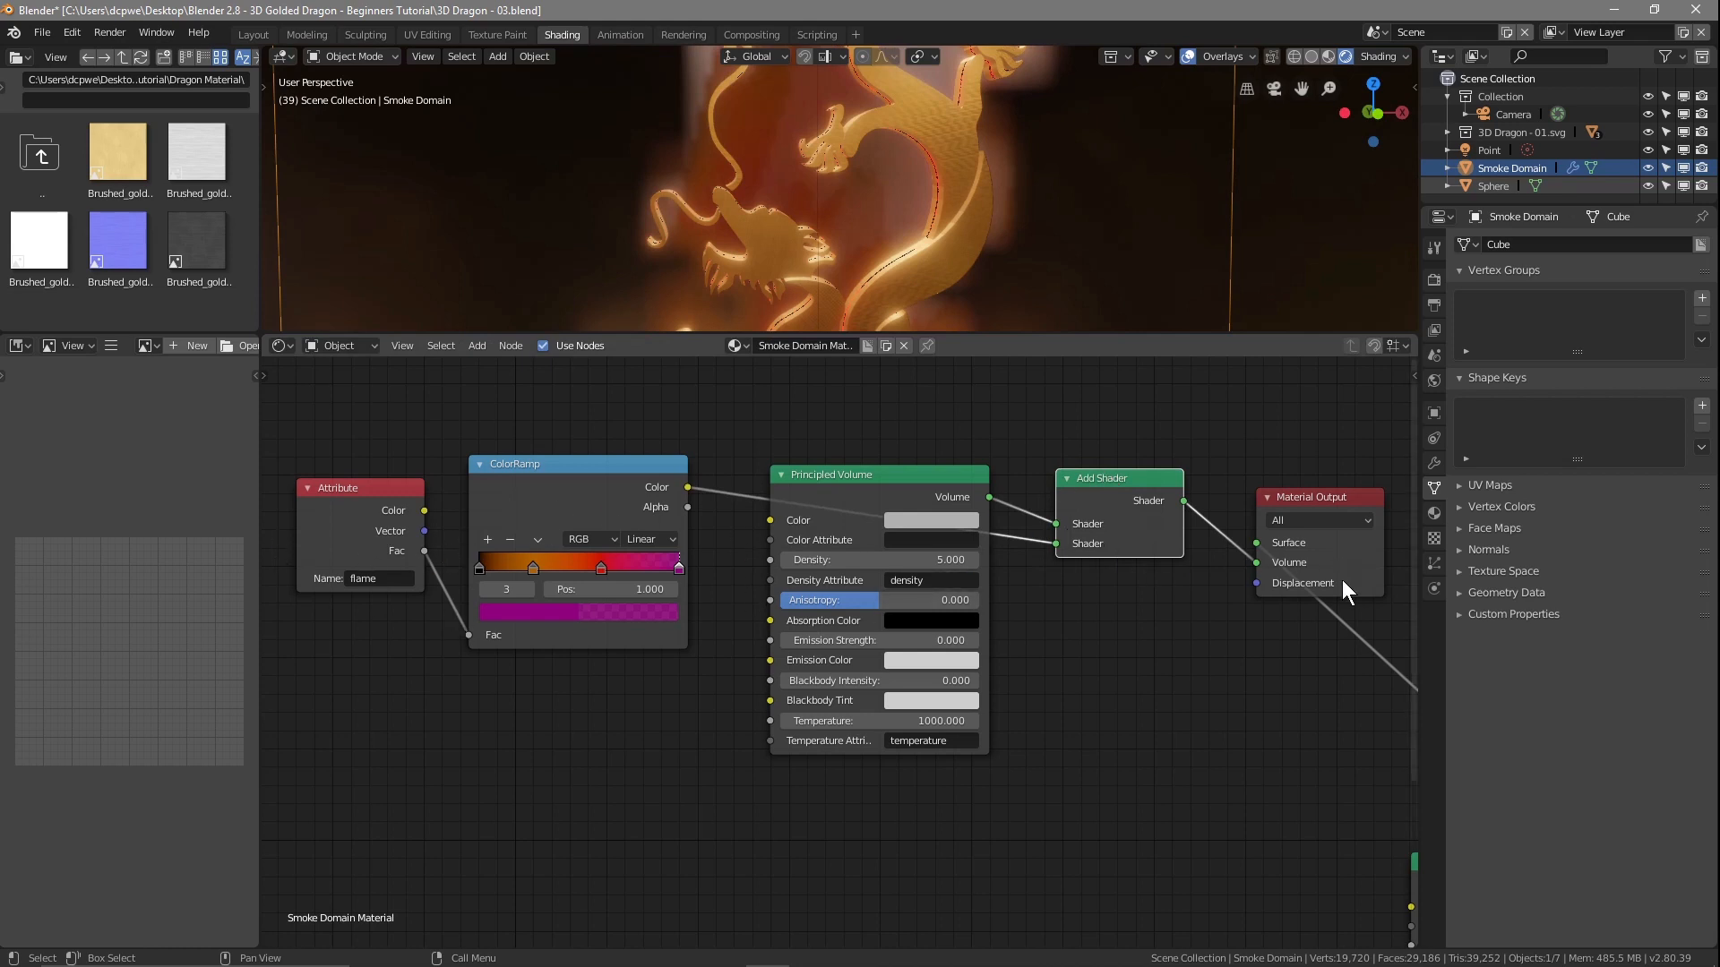
- In the Layout workspace, return to frame 1 and render a test image through the camera
{"action": "left_click", "coordinate": [253, 34]}
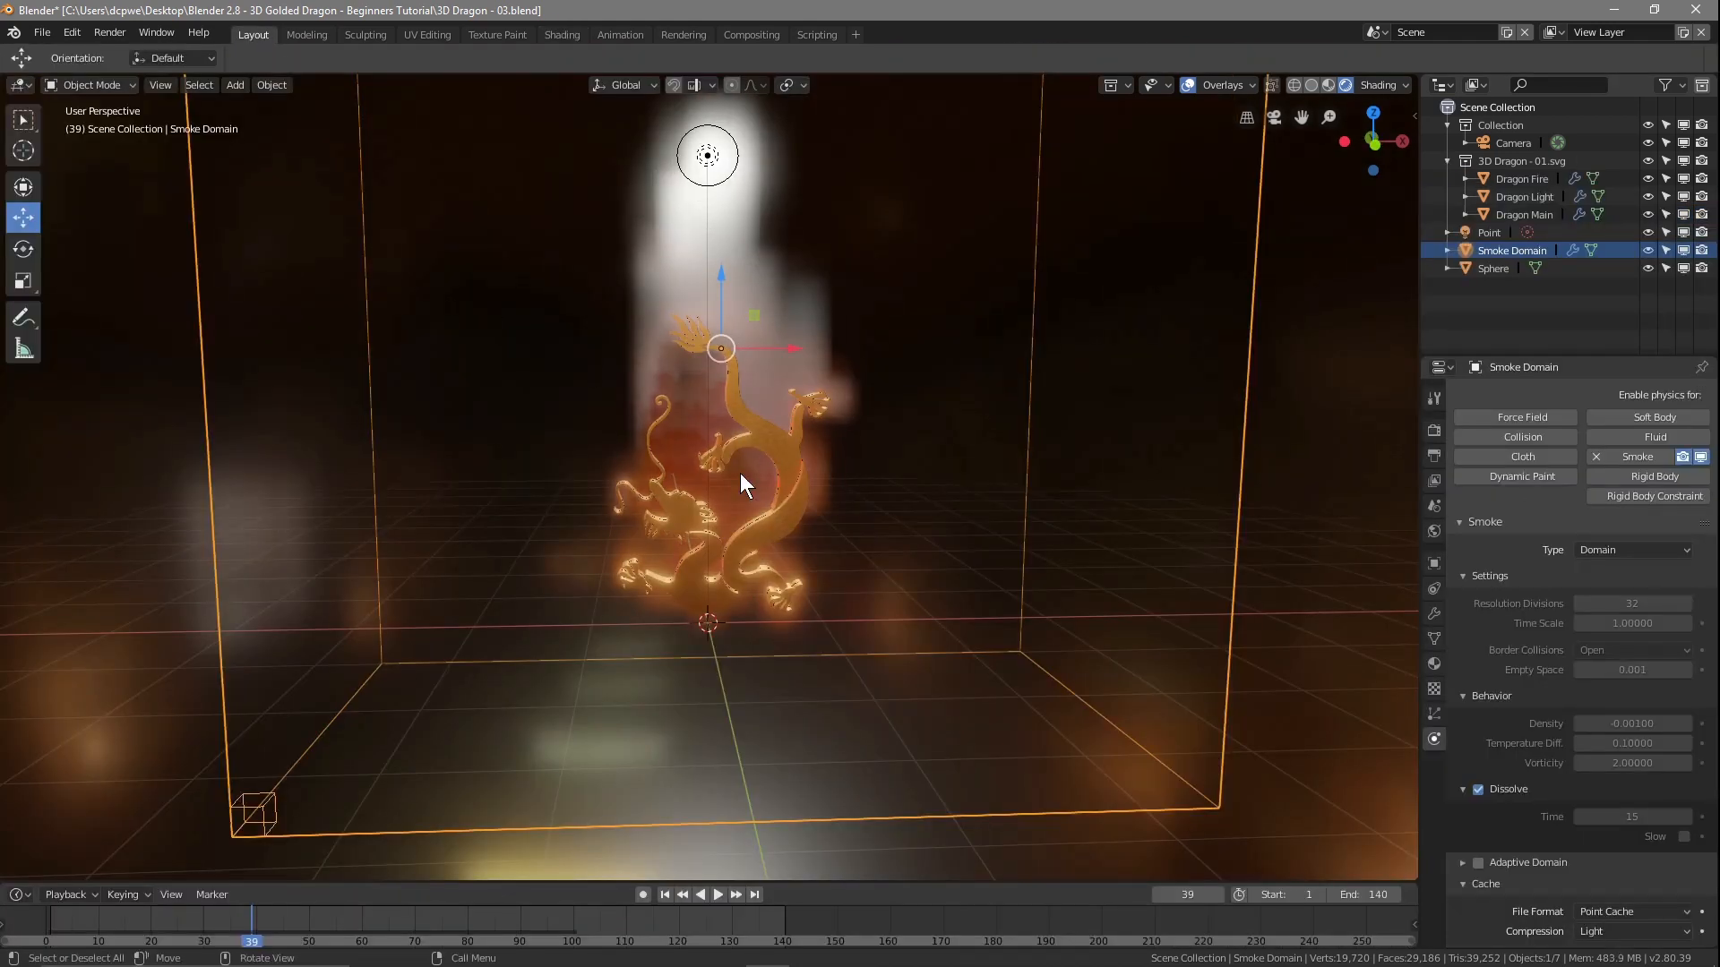
{"action": "right_click_drag", "start_coordinate": [251, 937], "coordinate": [50, 934]}
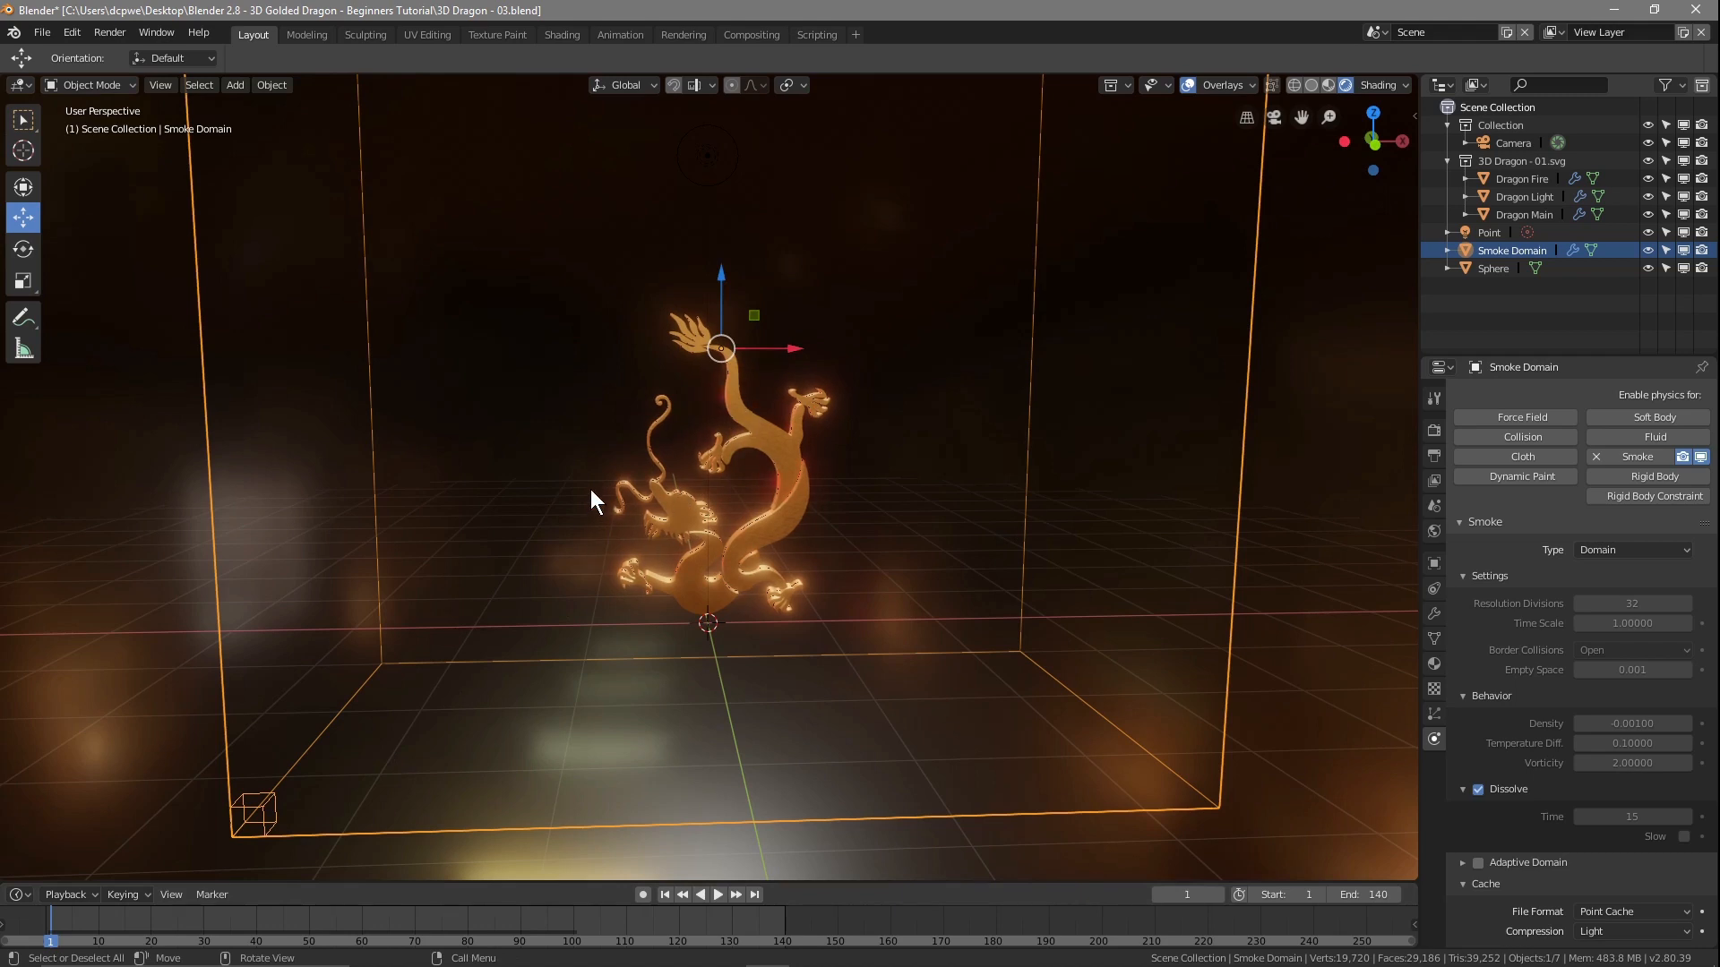
{"action": "key", "text": "KP_0"}
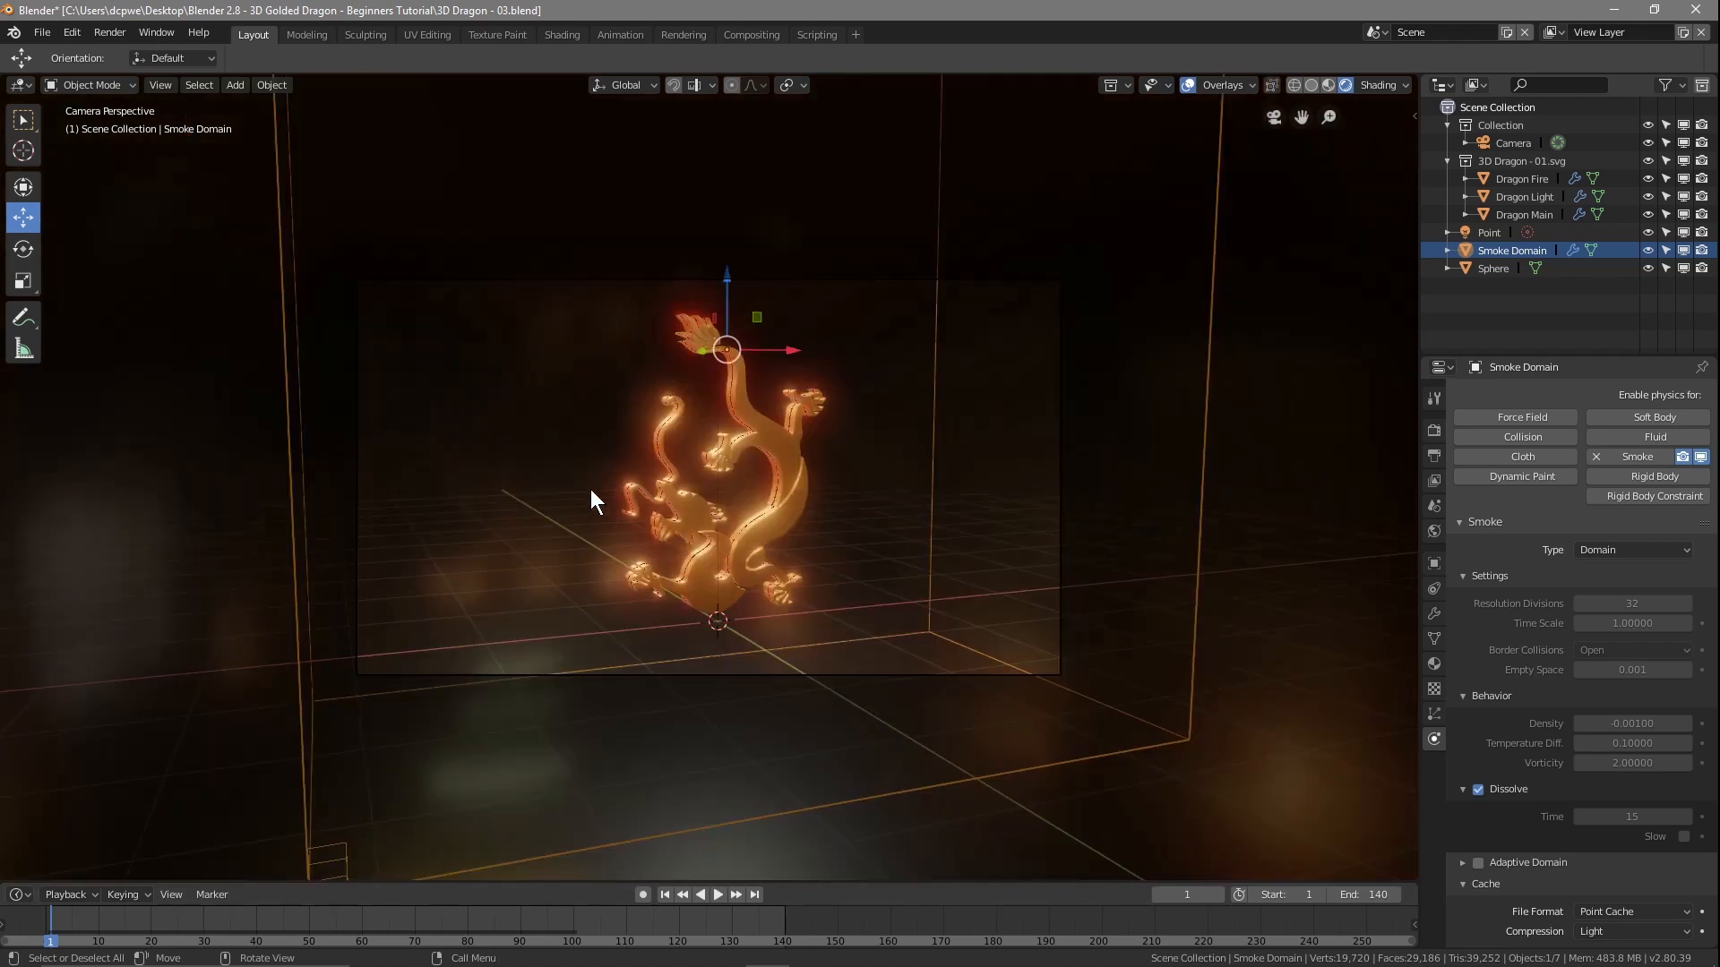
{"action": "scroll", "coordinate": [772, 515], "scroll_direction": "up", "scroll_amount": 5}
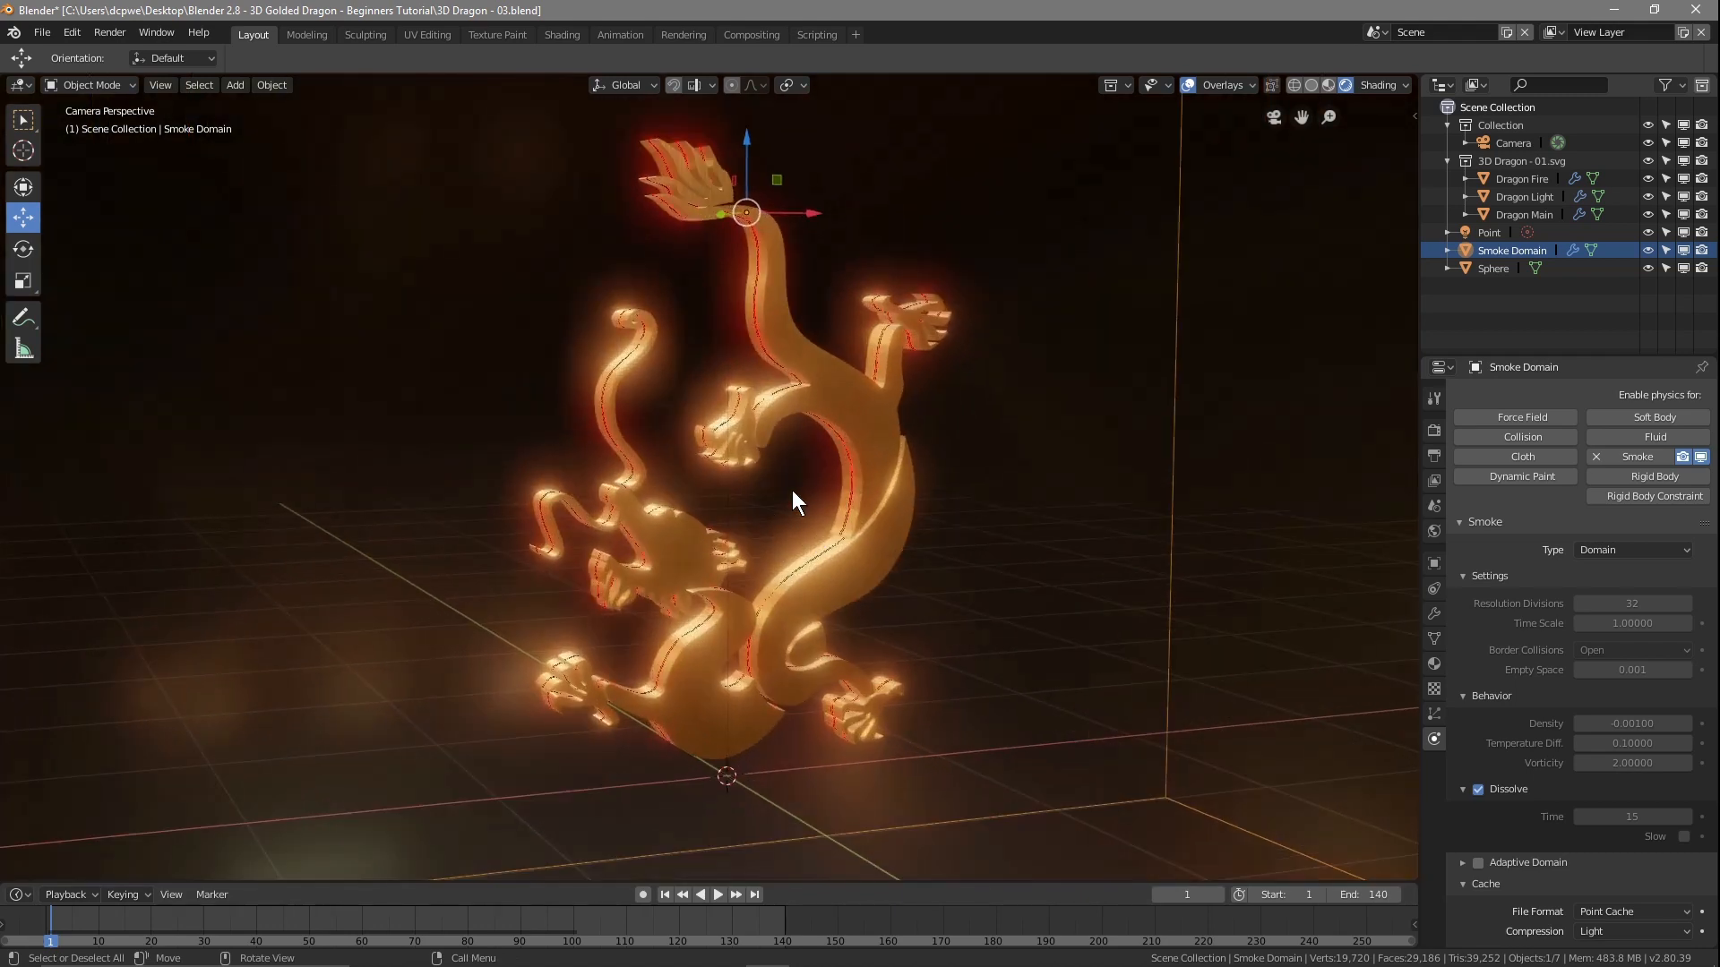
{"action": "scroll", "coordinate": [826, 478], "scroll_direction": "down", "scroll_amount": 4}
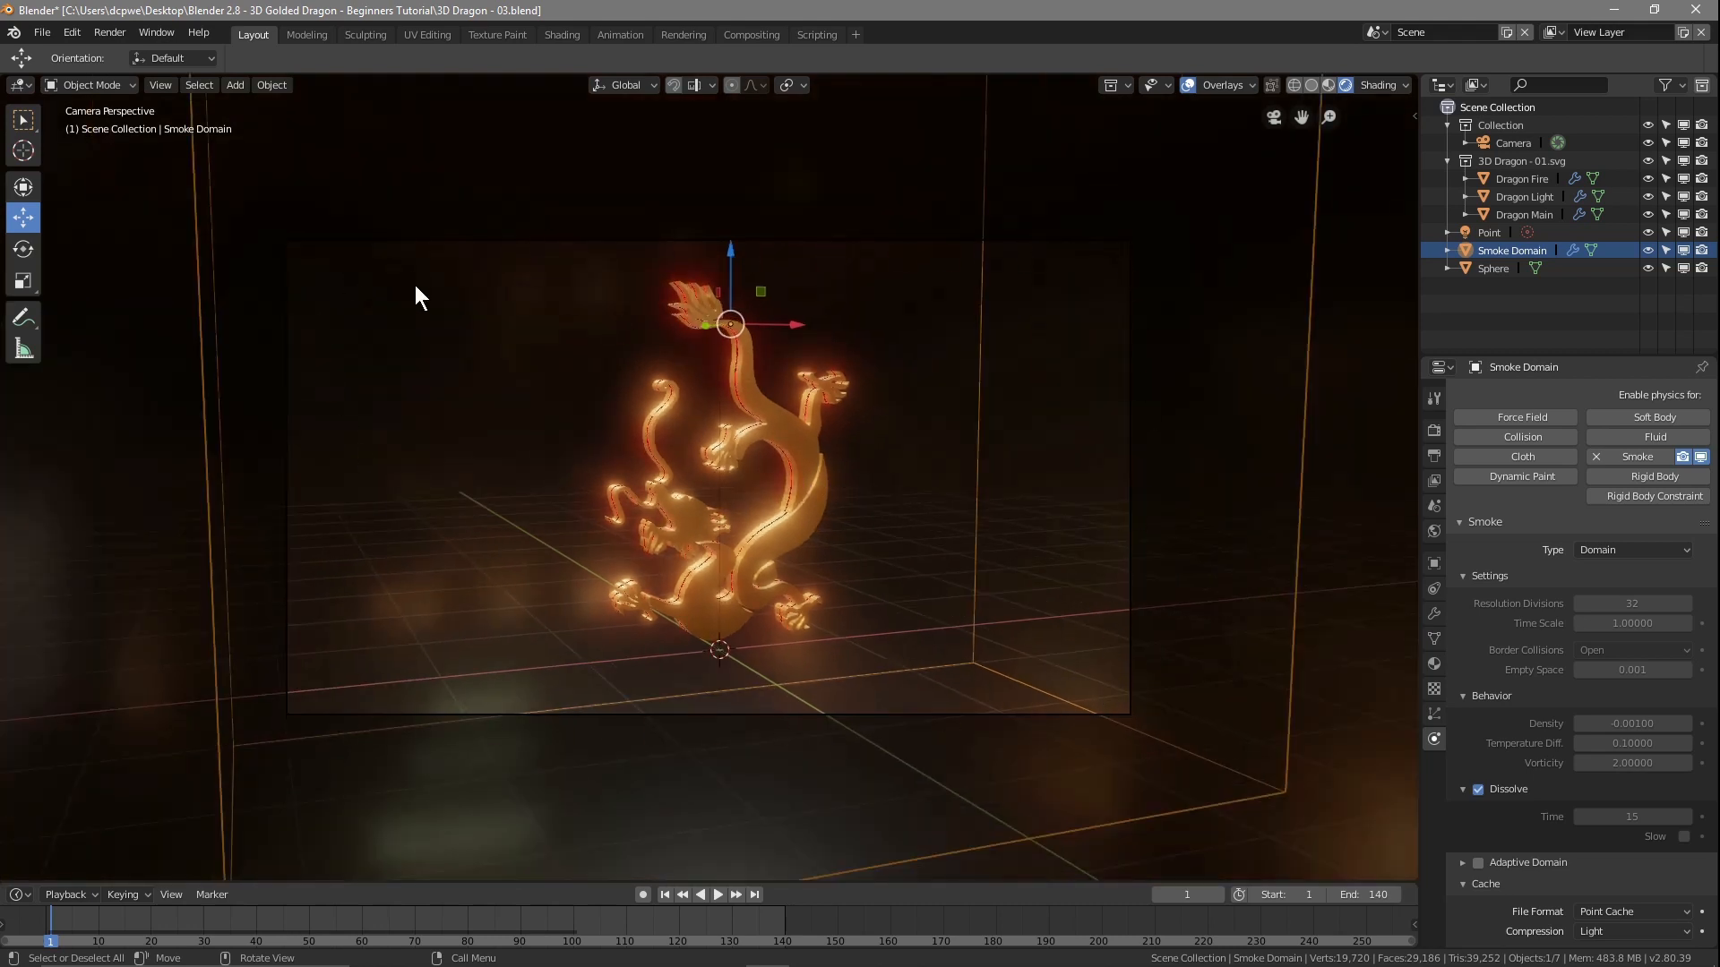
{"action": "key", "text": "F12"}
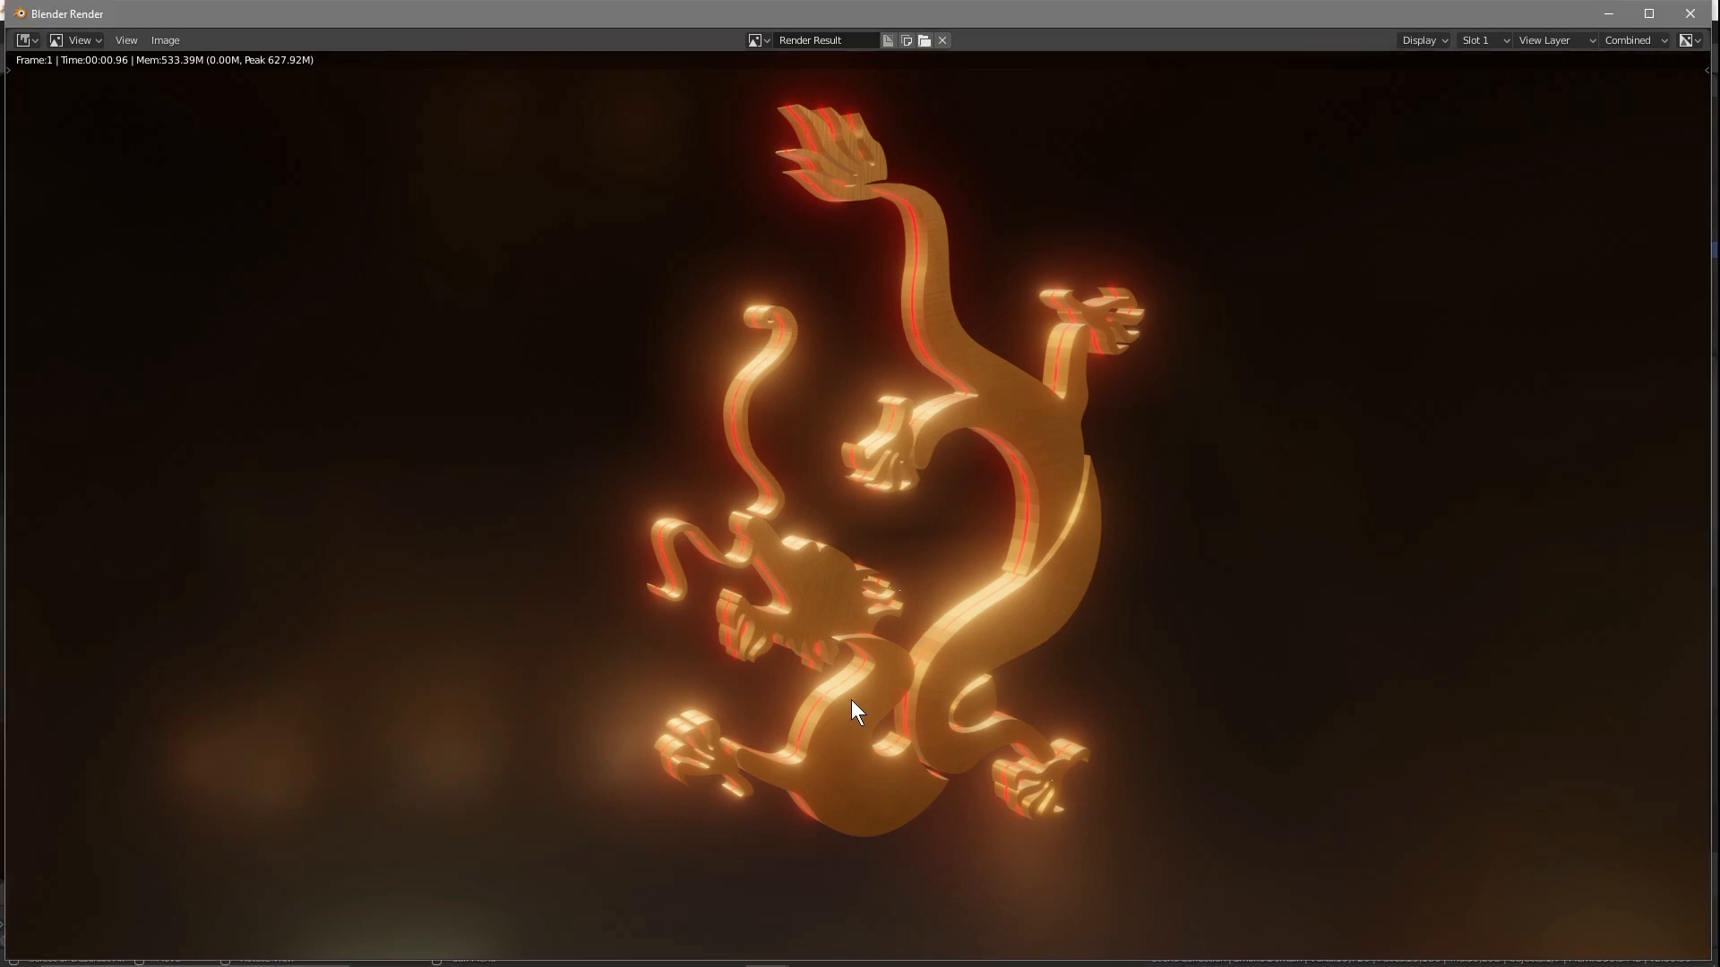
{"action": "left_click", "coordinate": [1691, 13]}
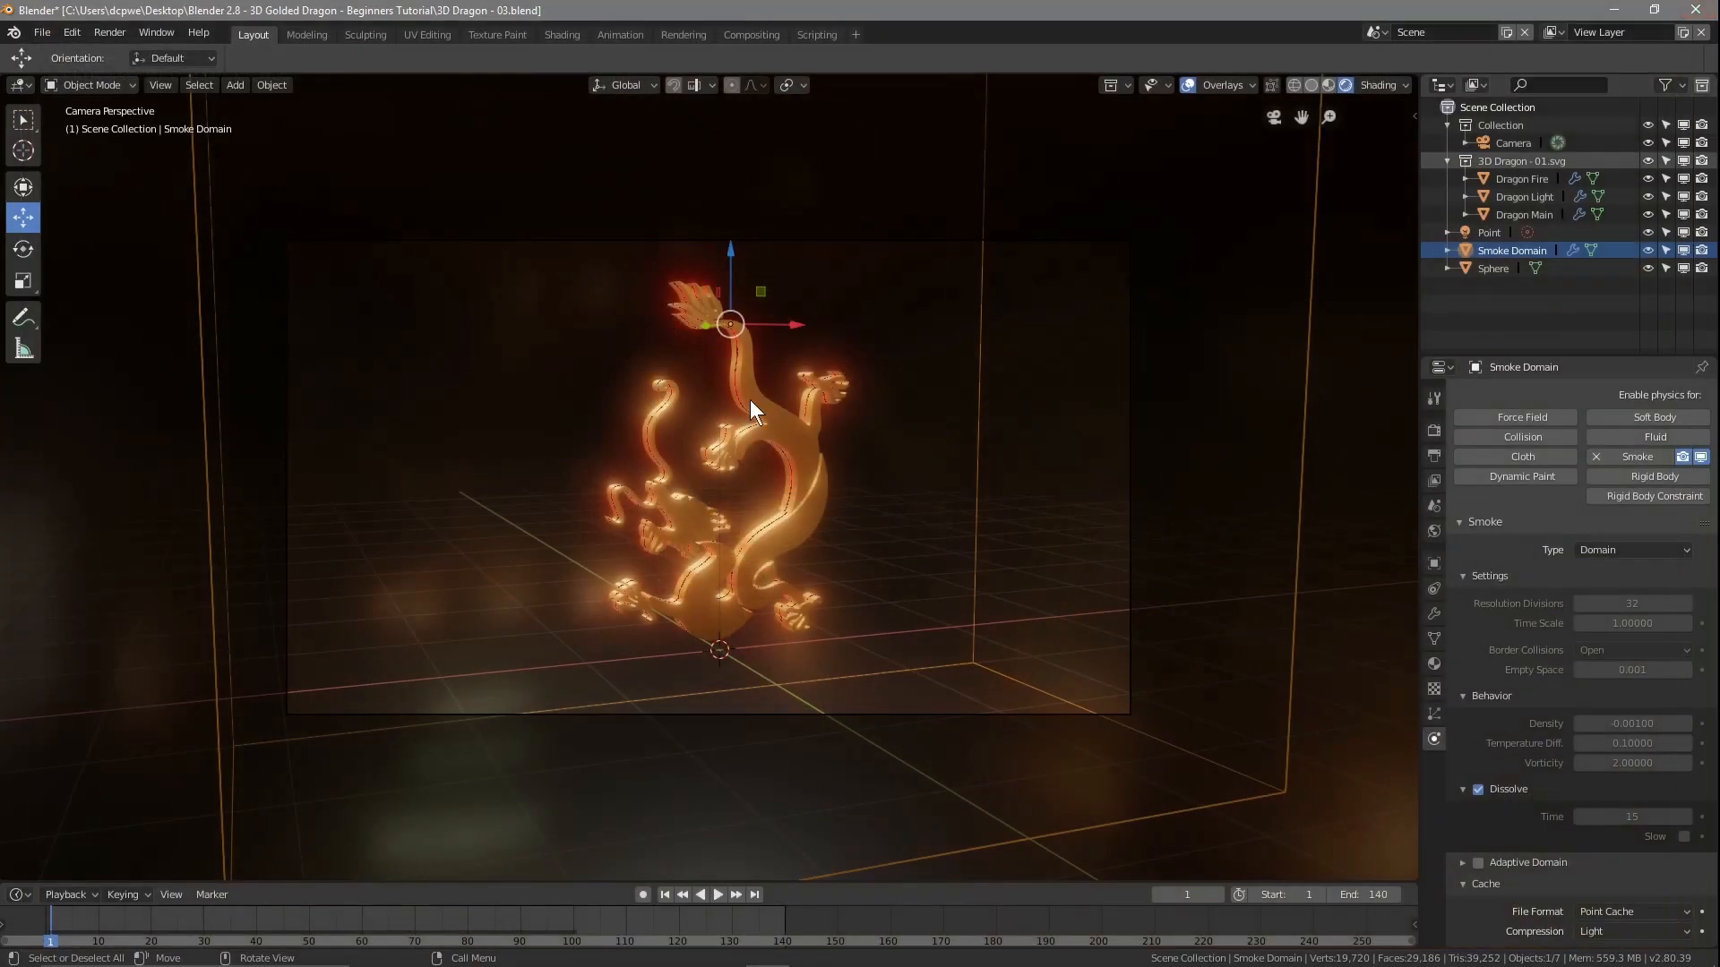
- Lock the camera to the view, reframe the dragon from about X 1.14, Y -8.32, Z 1.16 m, and render a test image
{"action": "left_click", "coordinate": [1498, 141]}
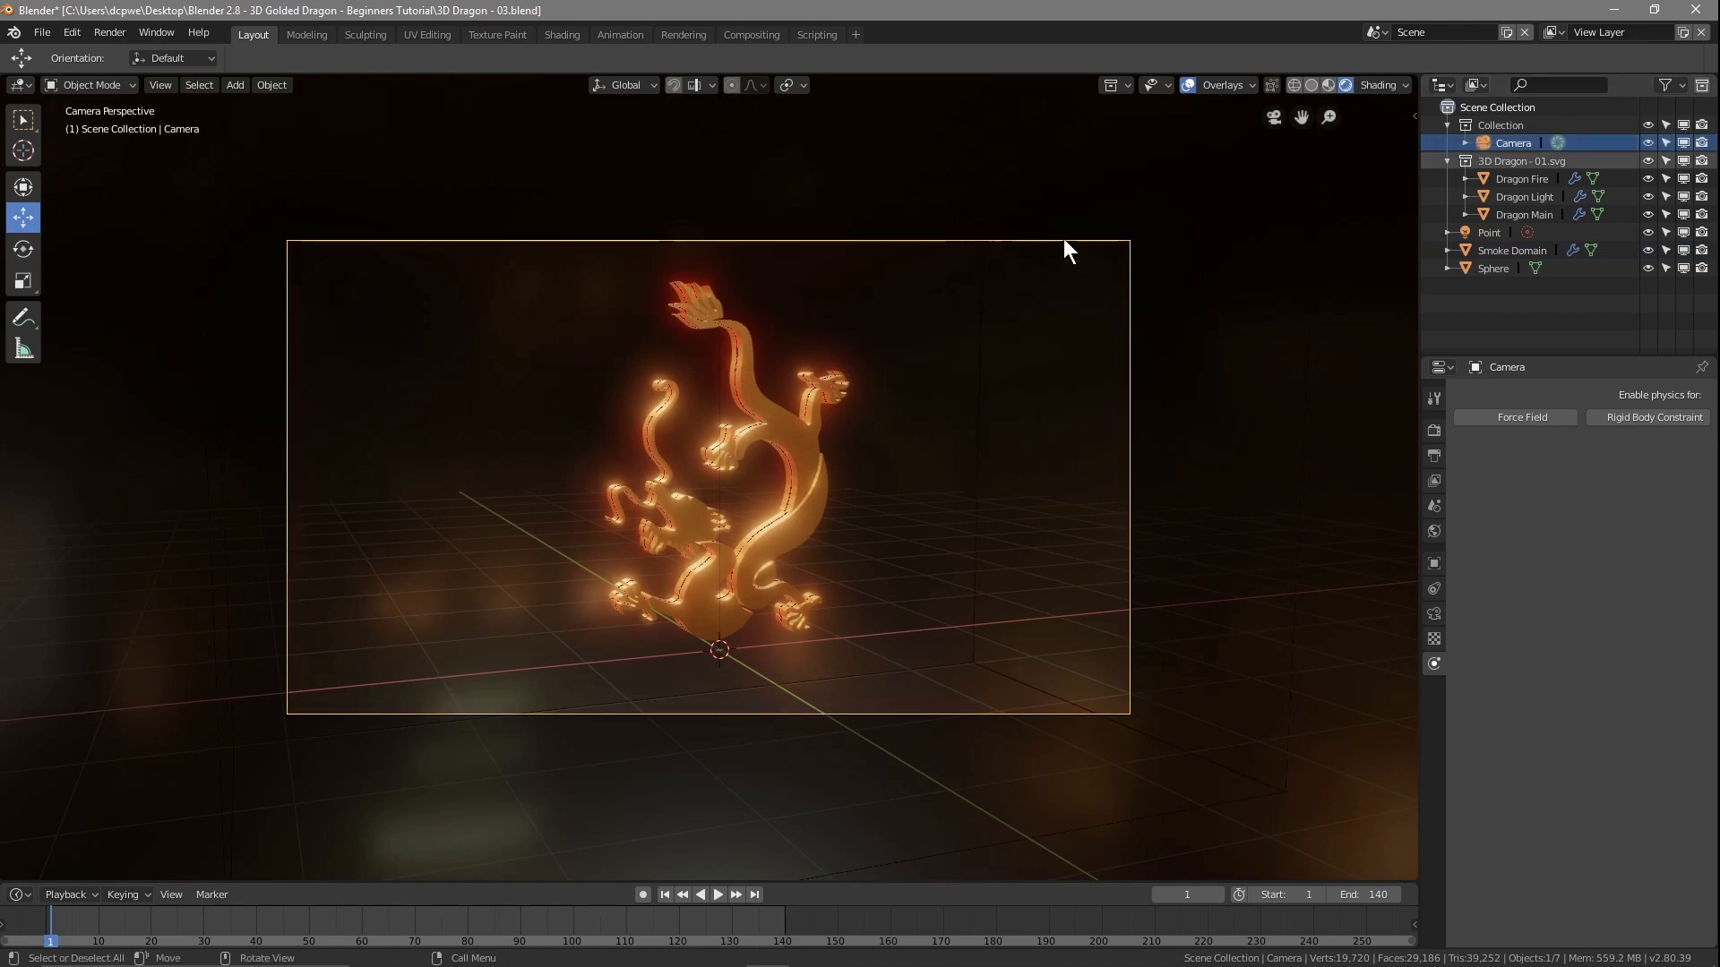
{"action": "key", "text": "n"}
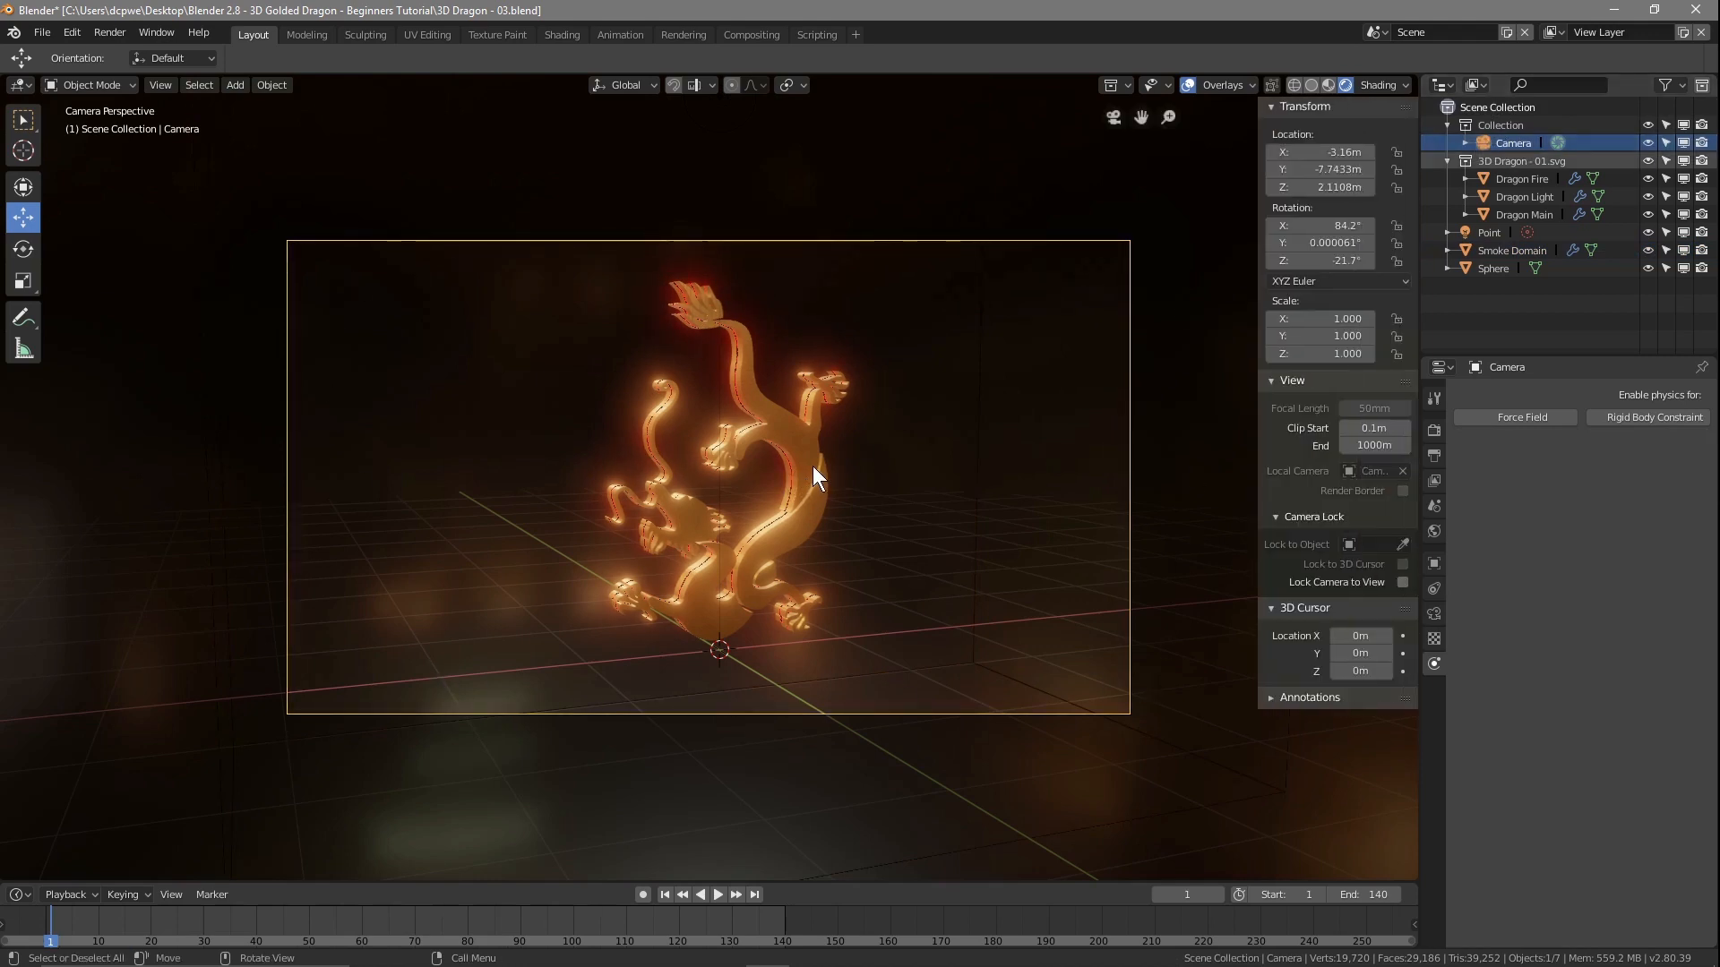
{"action": "left_click", "coordinate": [1403, 583]}
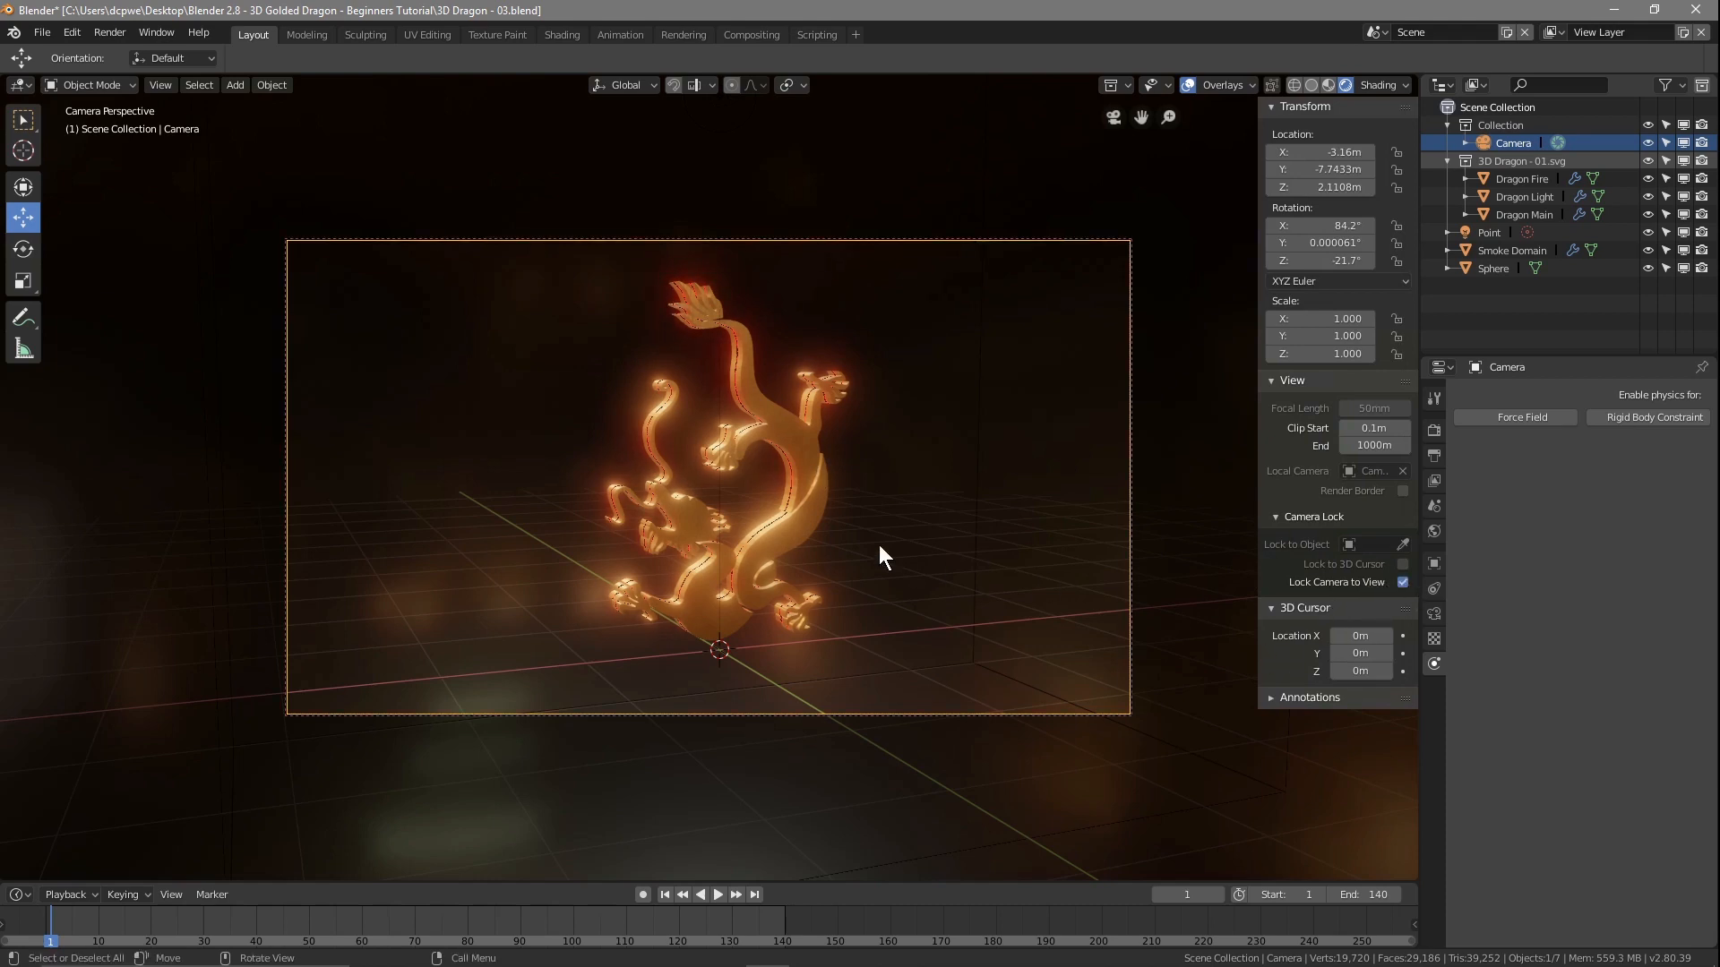
{"action": "middle_click_drag", "start_coordinate": [781, 481], "coordinate": [751, 481]}
{"action": "scroll", "coordinate": [750, 480], "scroll_direction": "down", "scroll_amount": 4}
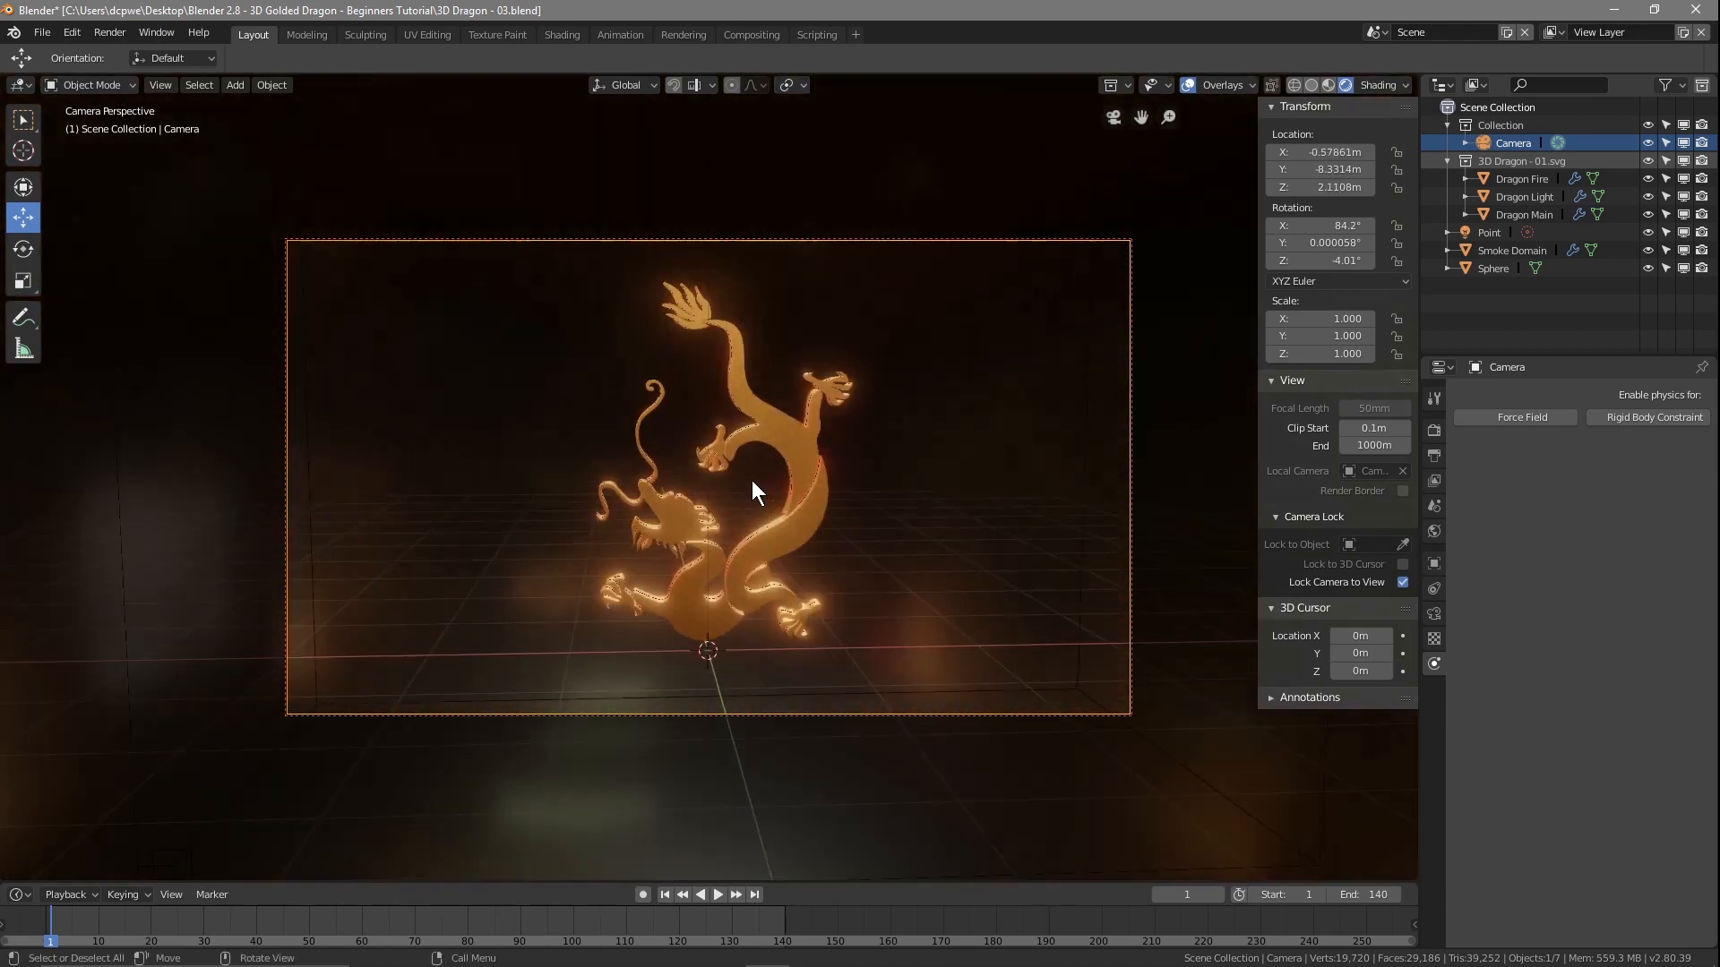
{"action": "scroll", "coordinate": [751, 480], "scroll_direction": "down", "scroll_amount": 4}
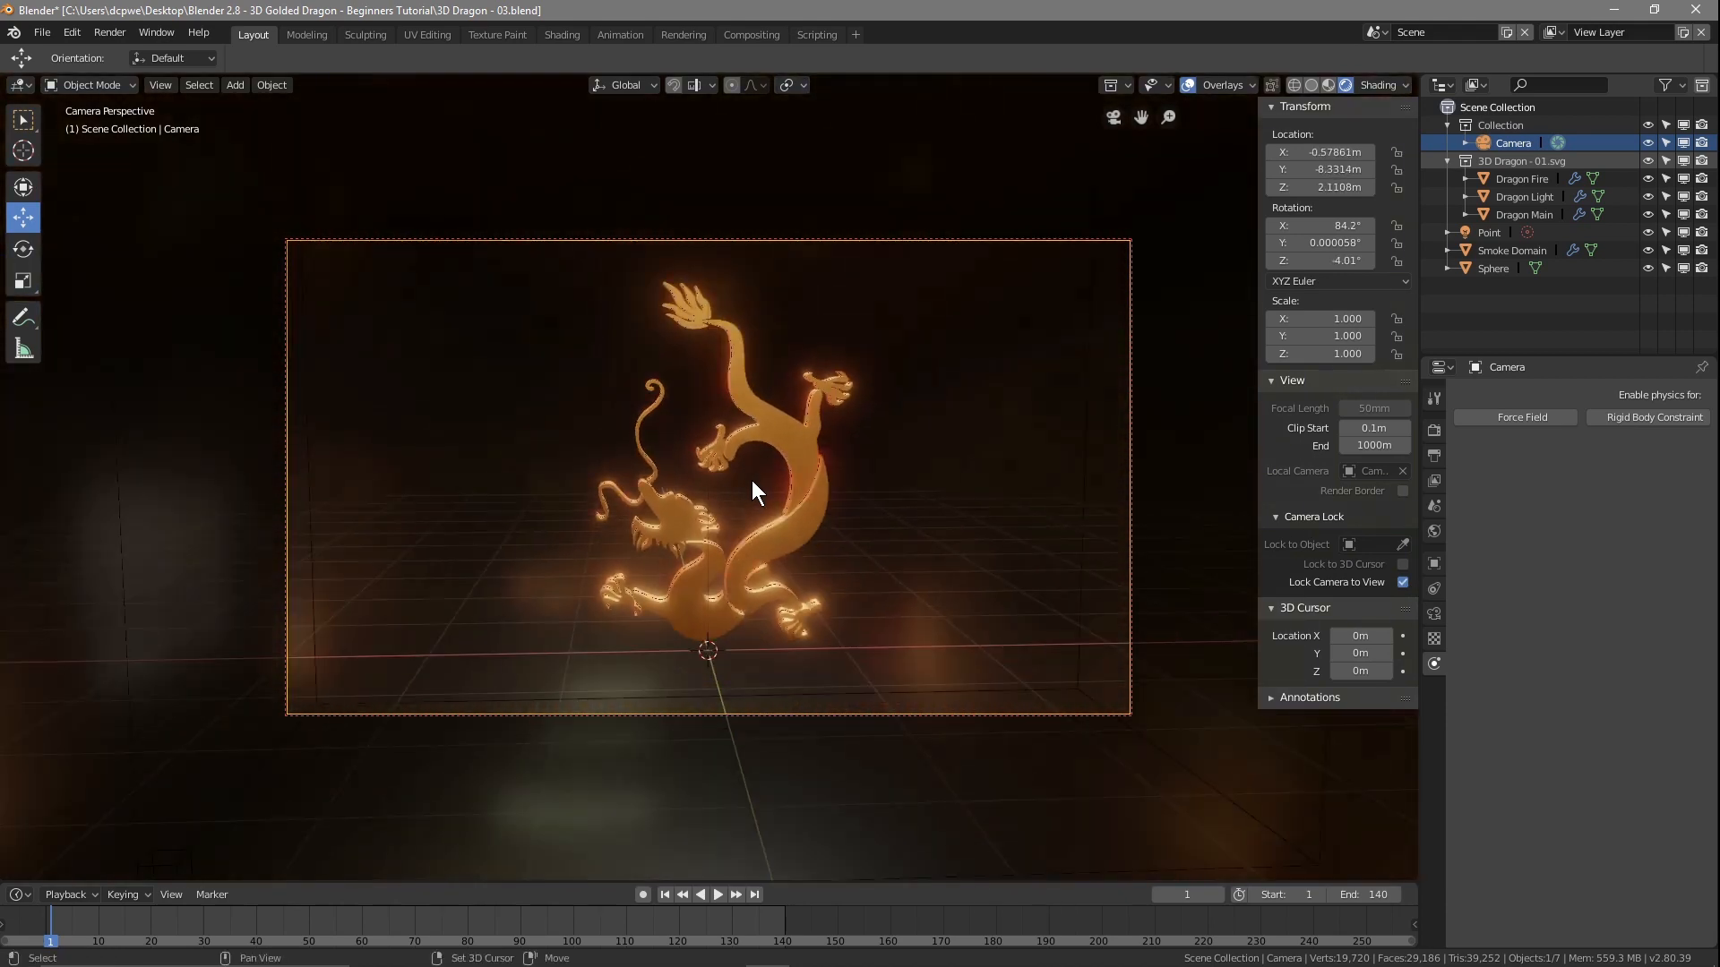
{"action": "mouse_move", "coordinate": [751, 481]}
{"action": "middle_mouse_down", "text": "shift"}
{"action": "mouse_move", "coordinate": [802, 482]}
{"action": "mouse_move", "coordinate": [724, 485]}
{"action": "mouse_move", "coordinate": [746, 493]}
{"action": "mouse_move", "coordinate": [761, 484]}
{"action": "mouse_move", "coordinate": [725, 476]}
{"action": "middle_mouse_up", "text": "shift"}
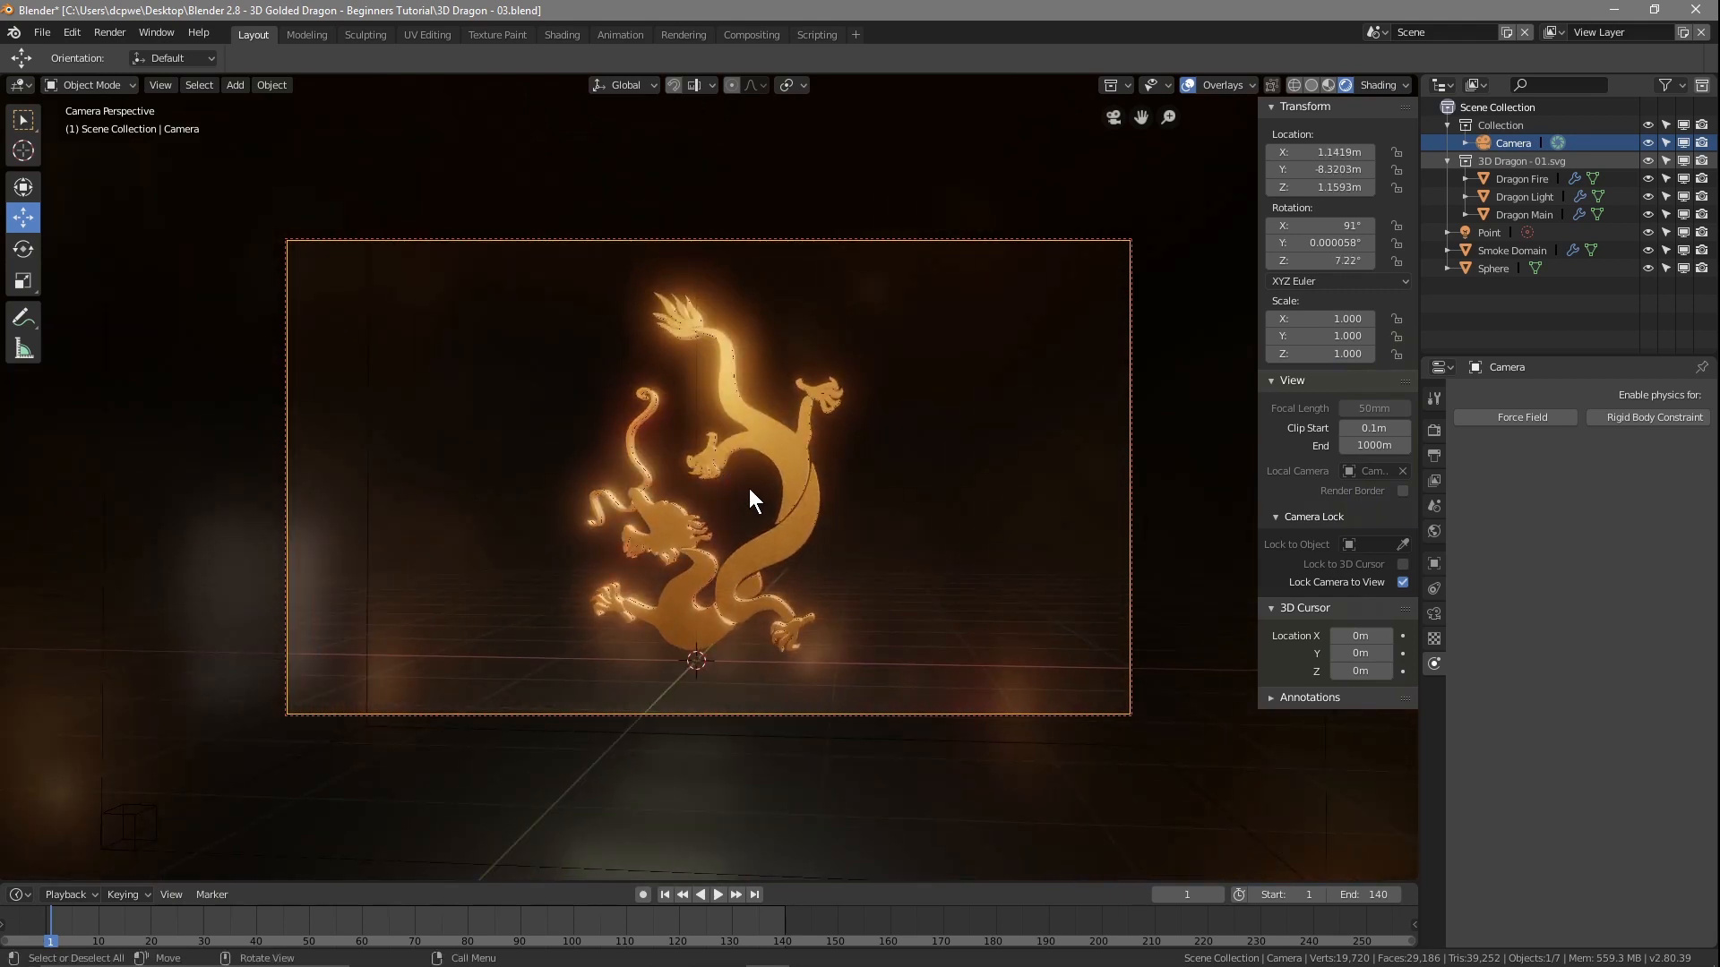
{"action": "key", "text": "F12"}
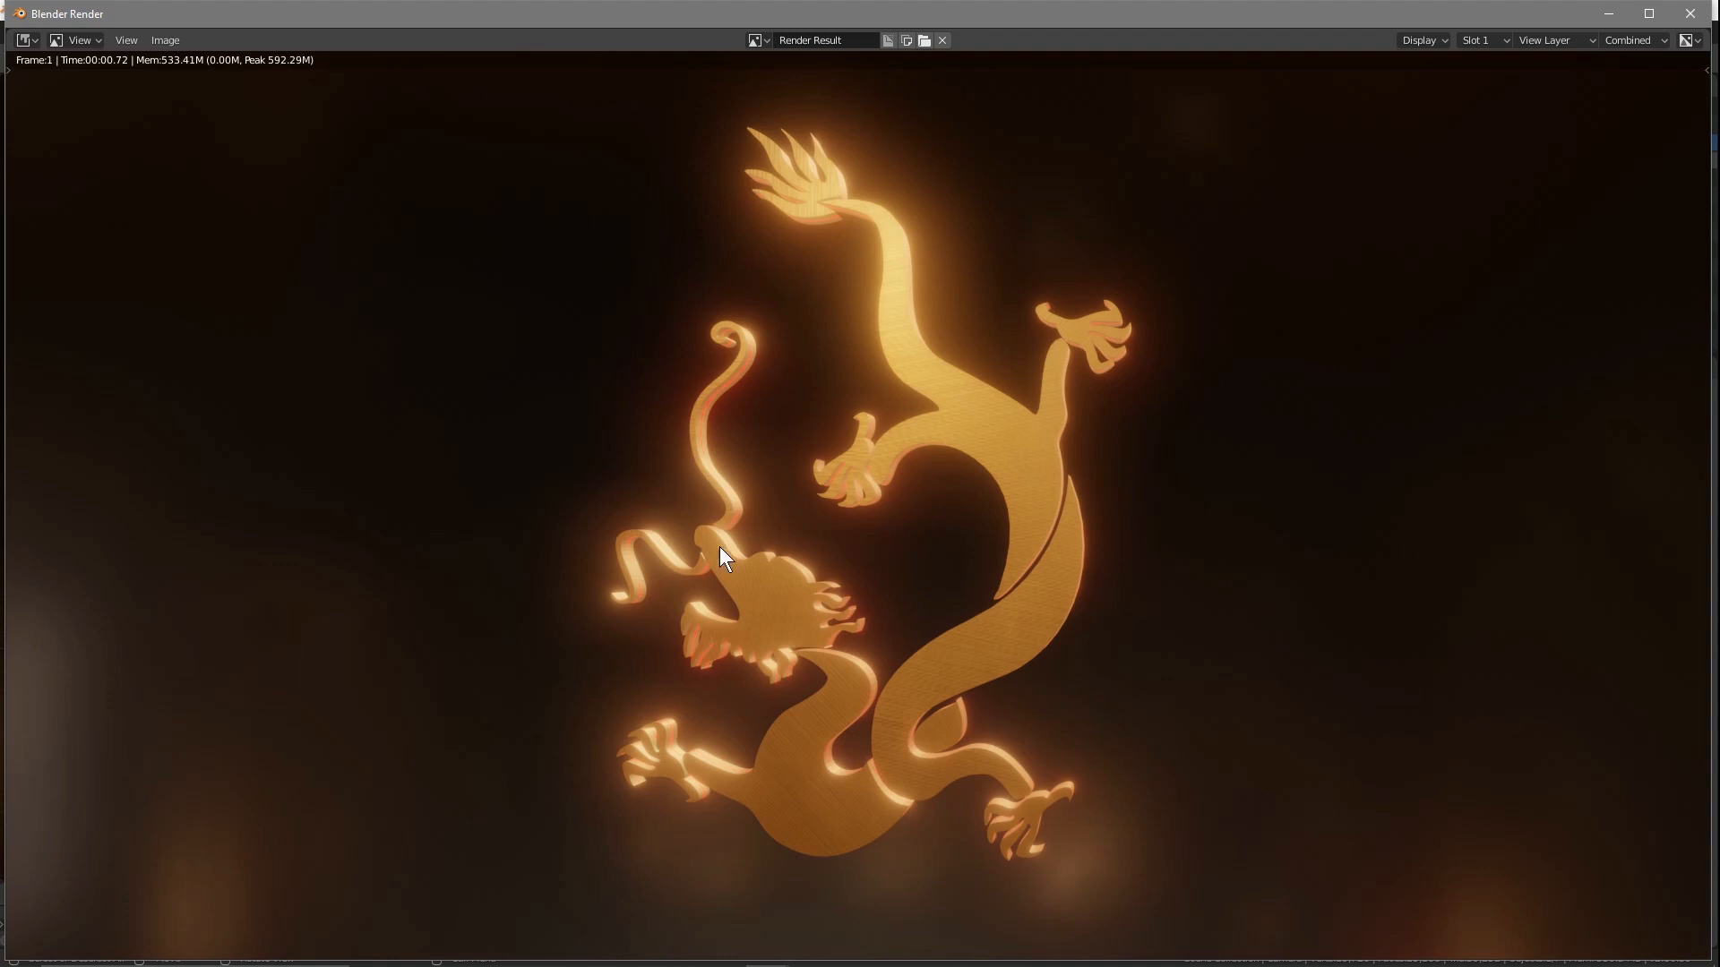
{"action": "left_click", "coordinate": [1672, 25]}
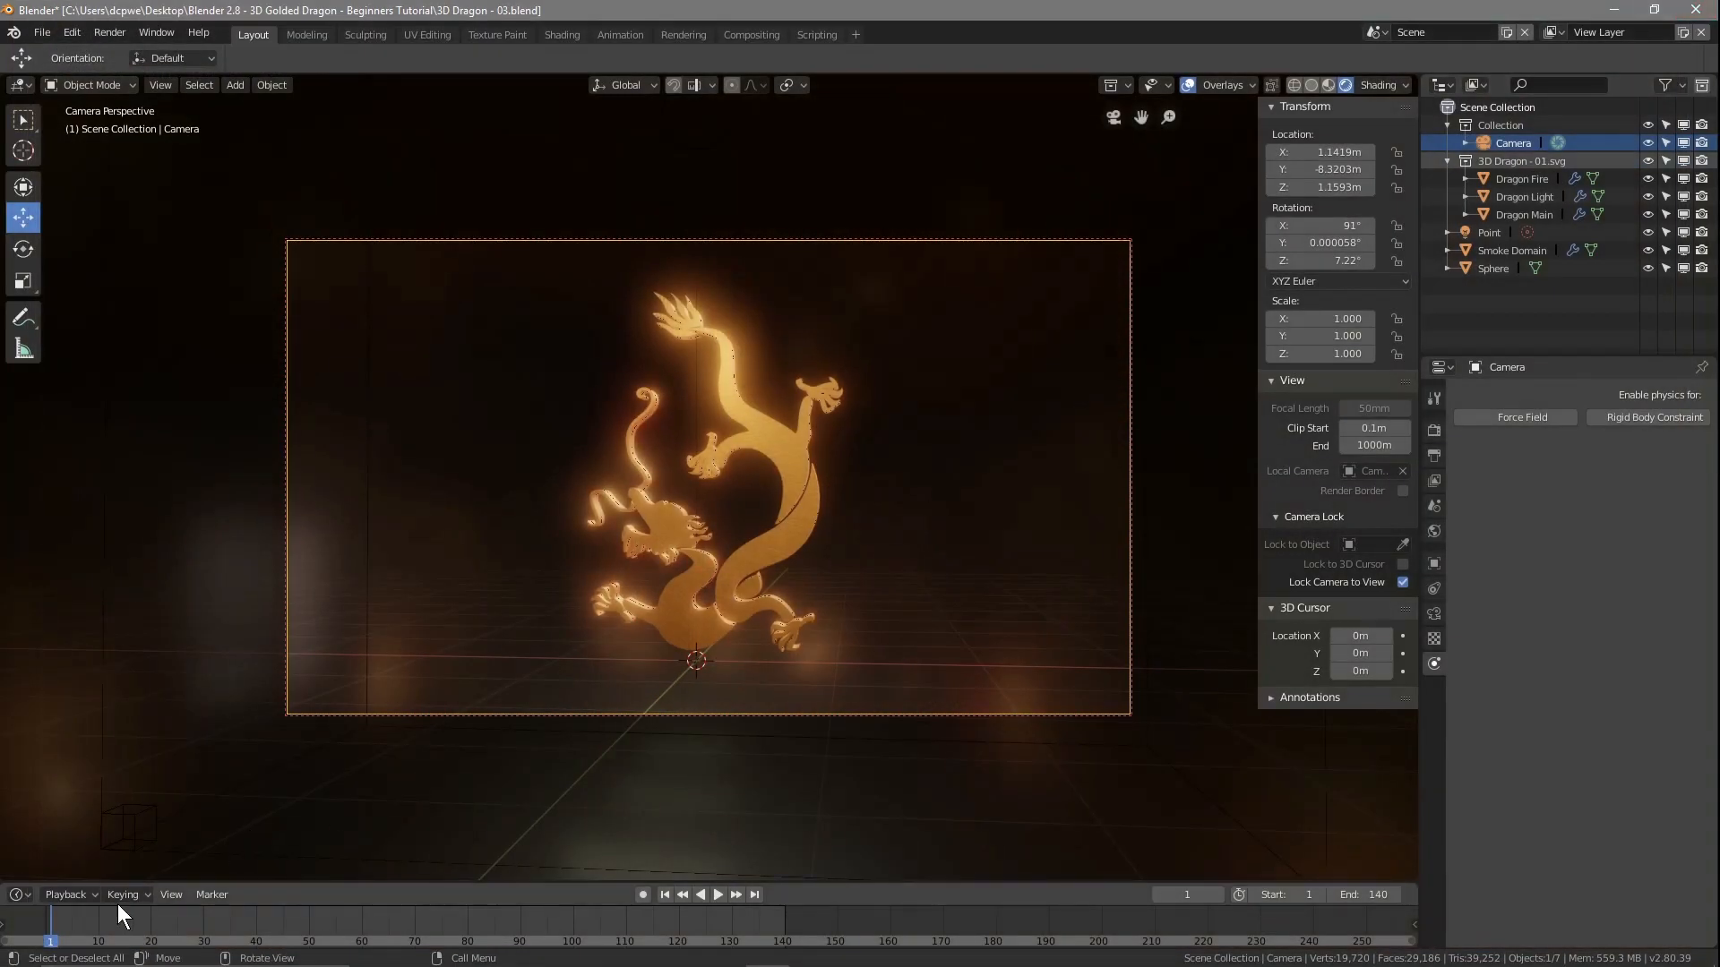
- Turn on automatic keyframing, and with the three dragon objects selected, unlock the camera from the view
{"action": "left_click", "coordinate": [642, 895]}
{"action": "left_click", "coordinate": [1523, 179]}
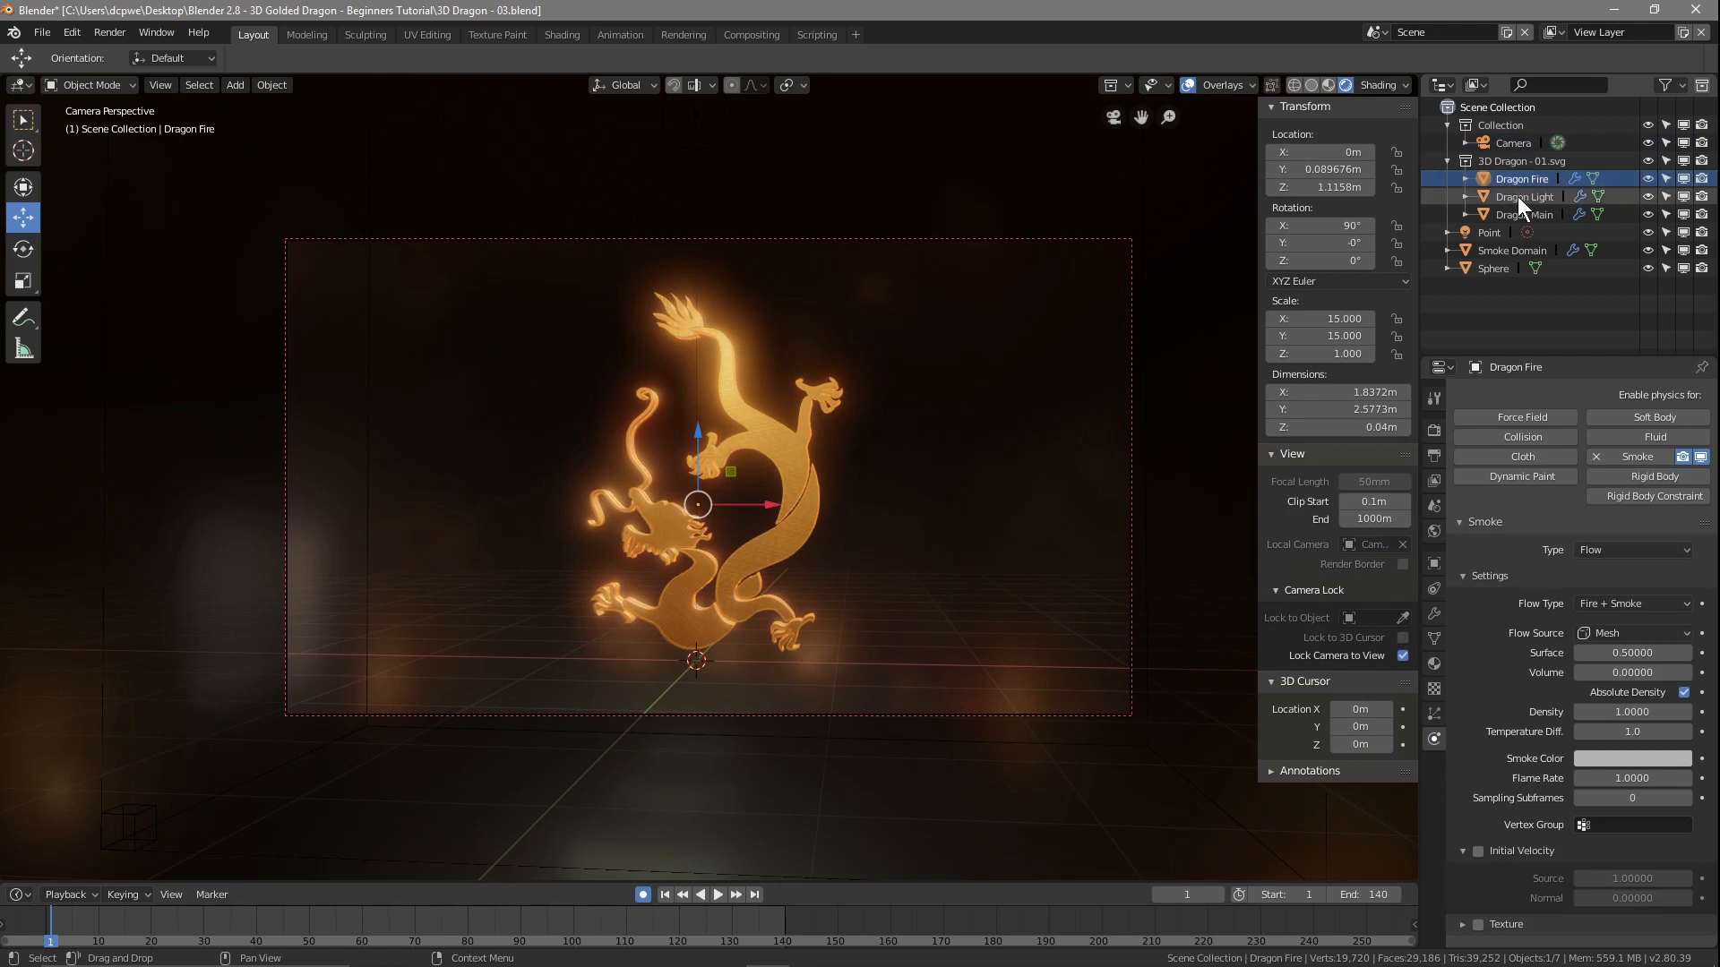
{"action": "left_click", "coordinate": [1517, 196], "text": "ctrl"}
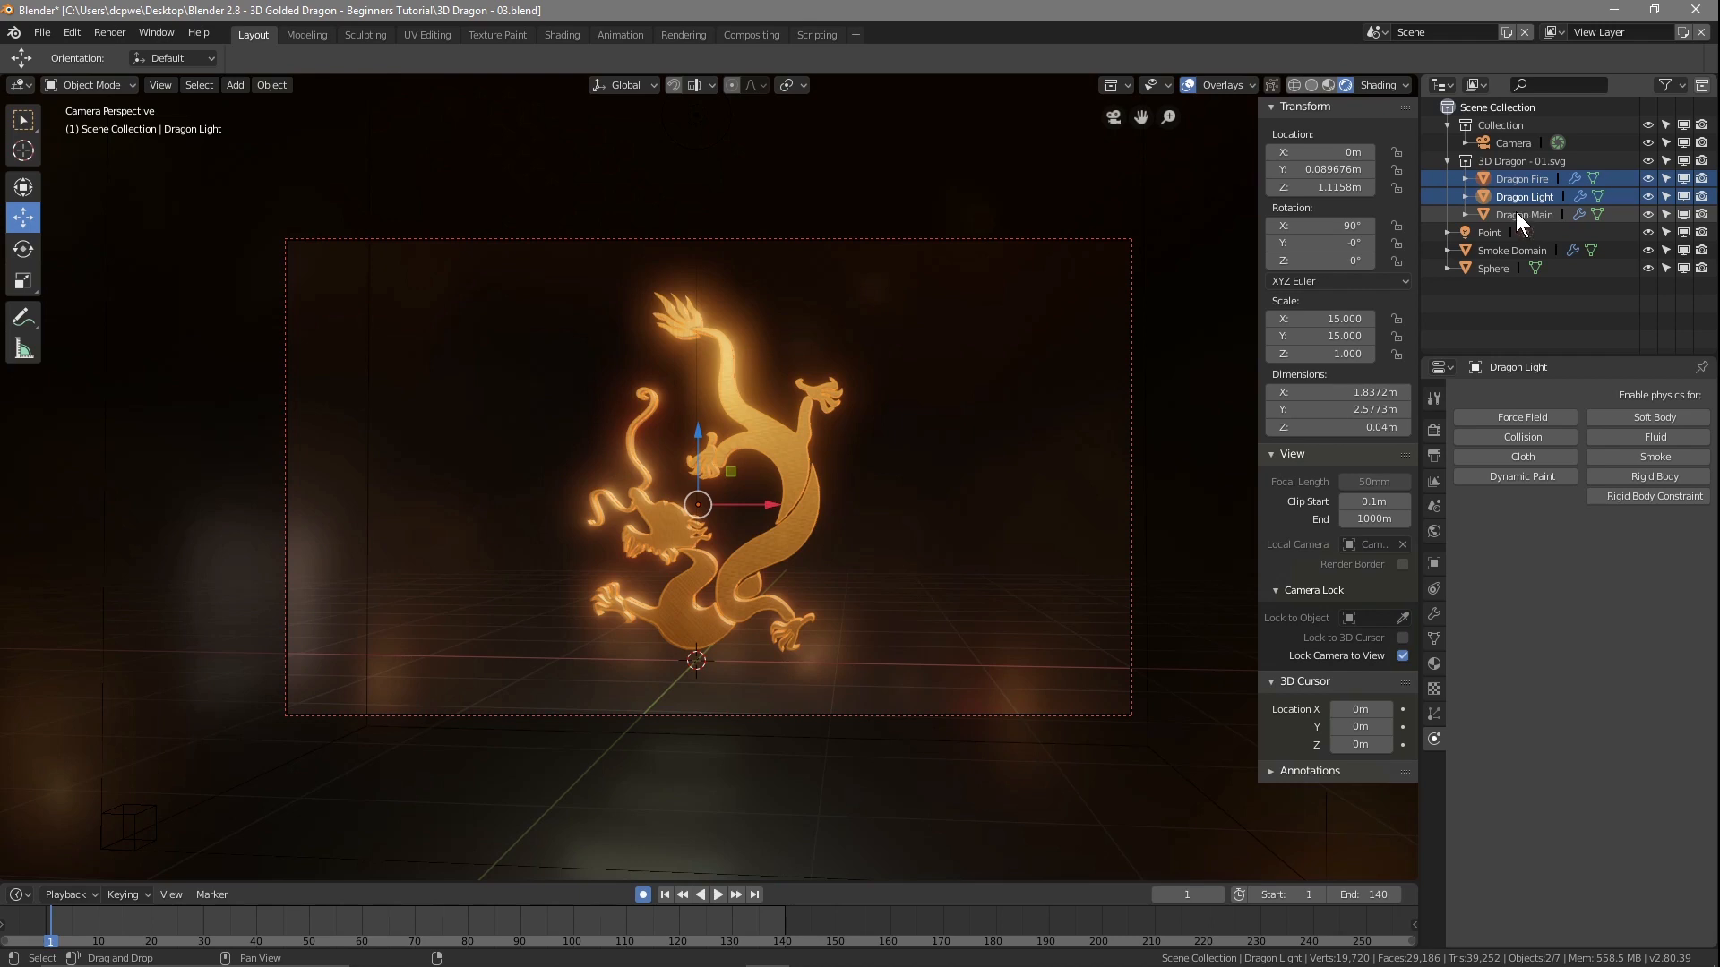
{"action": "left_click", "coordinate": [1515, 214], "text": "ctrl"}
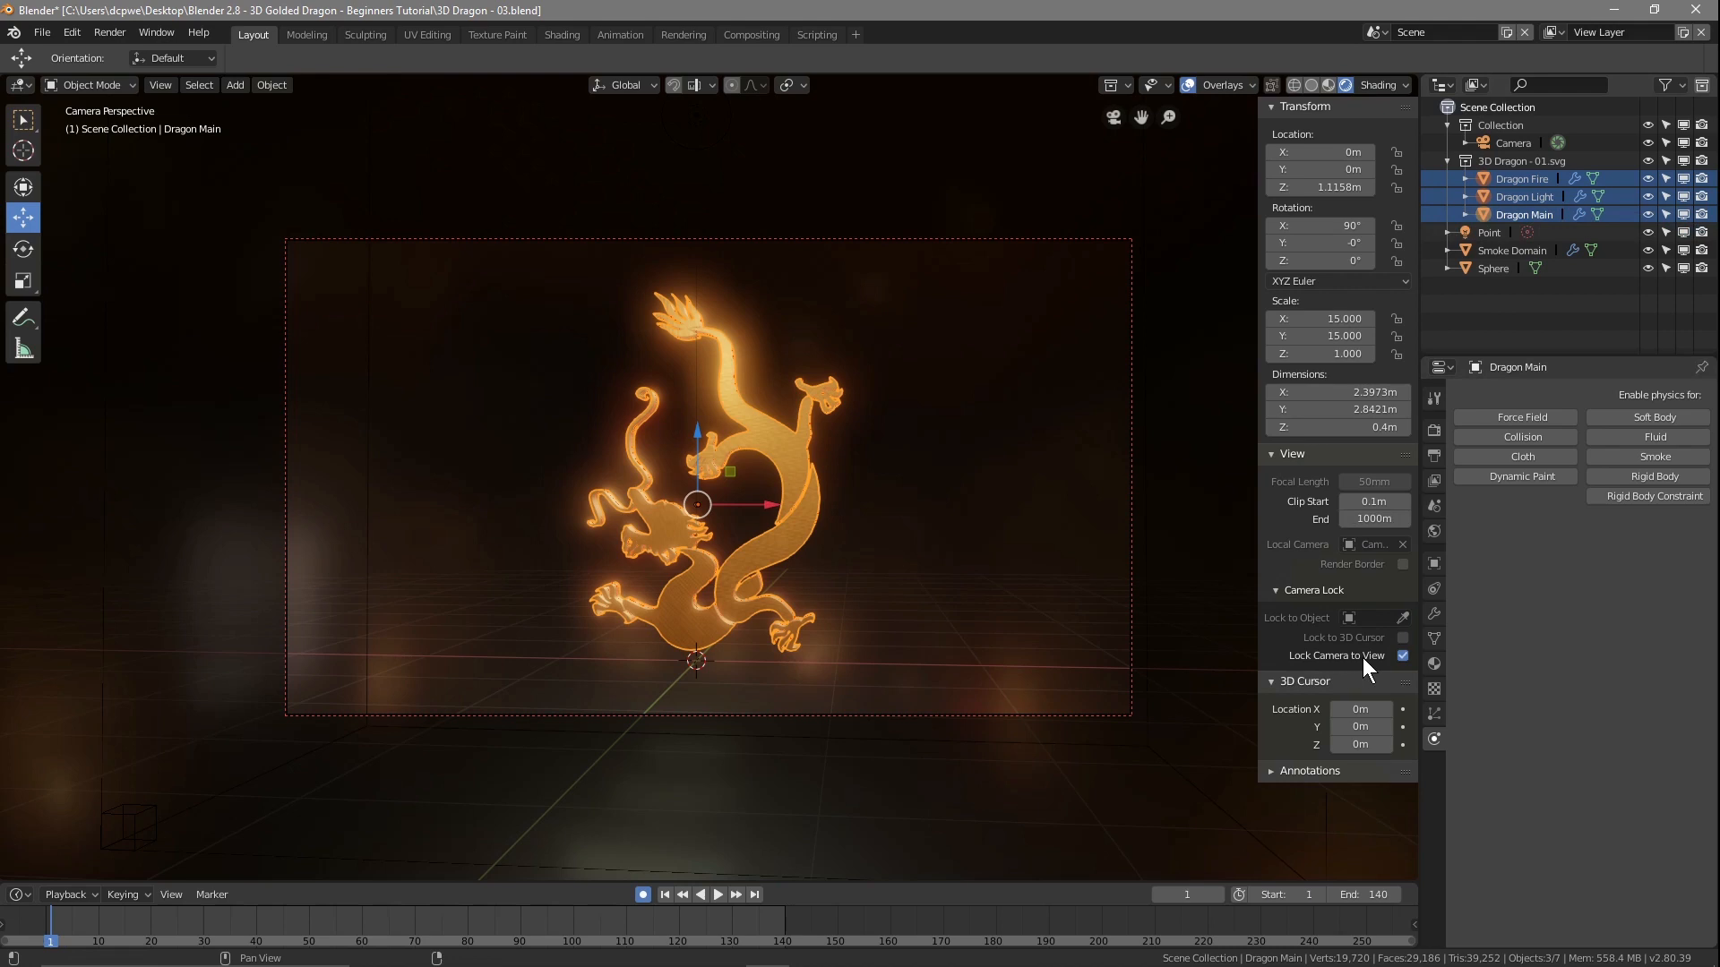
{"action": "left_click", "coordinate": [1402, 656]}
- Reselect Dragon Fire, Dragon Light and Dragon Main together
{"action": "left_click", "coordinate": [1511, 176]}
{"action": "left_click", "coordinate": [1519, 198], "text": "ctrl"}
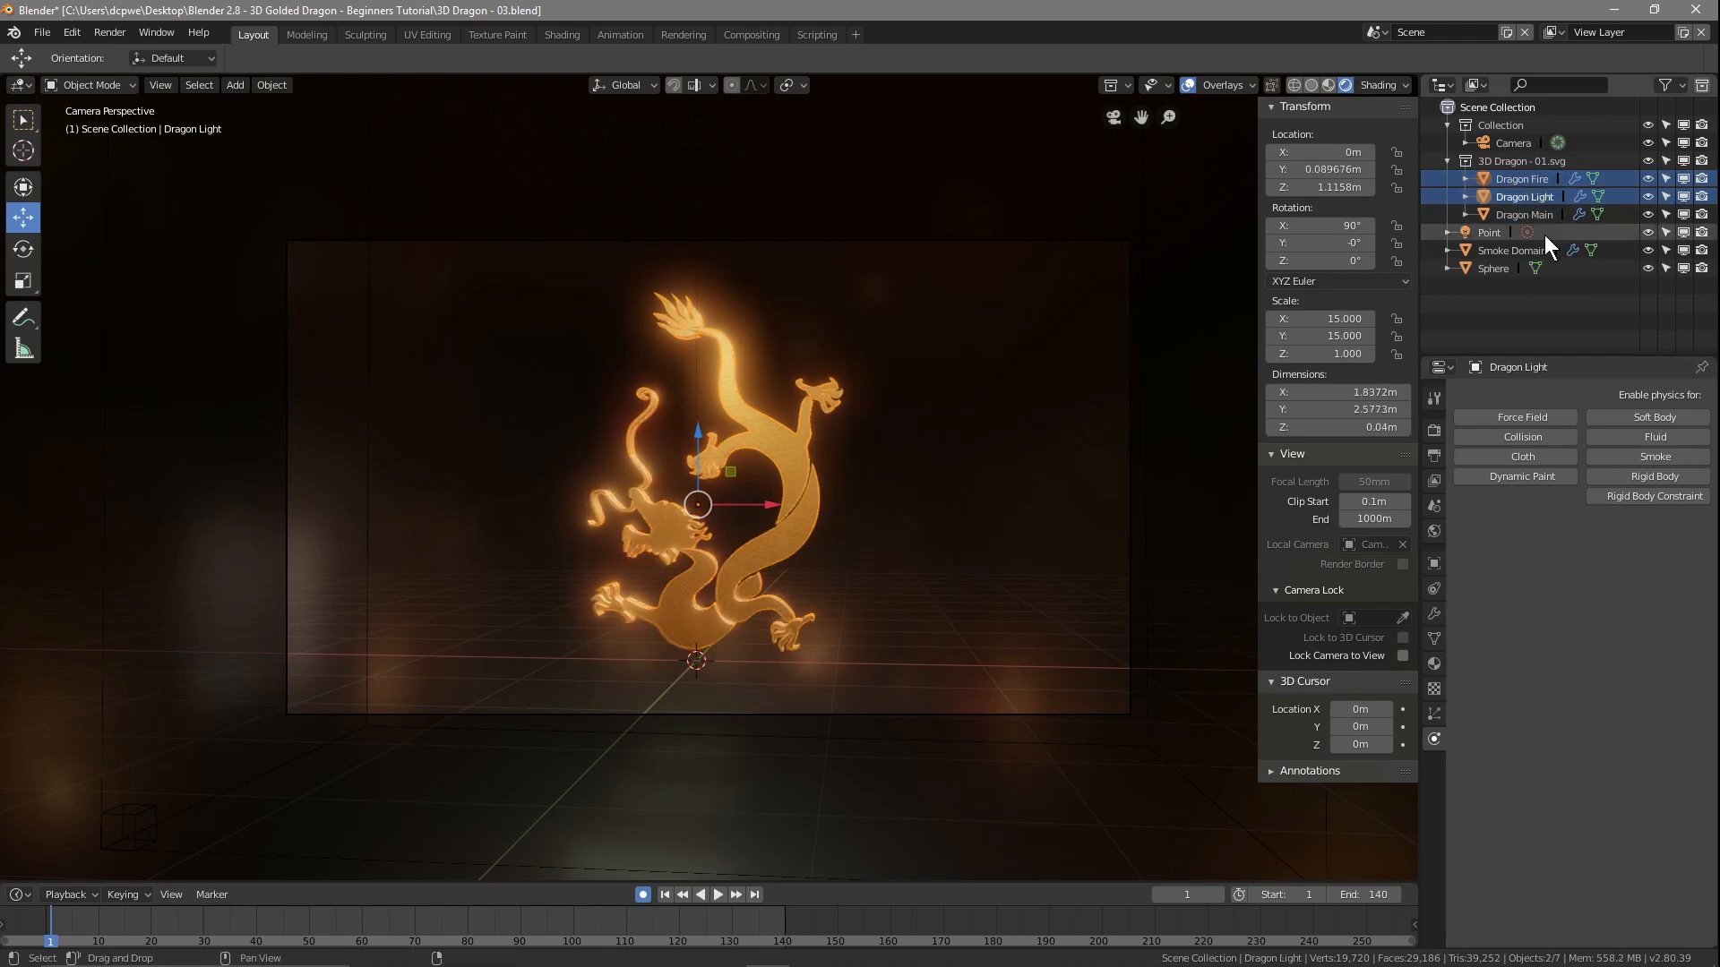
{"action": "left_click", "coordinate": [1519, 212], "text": "ctrl"}
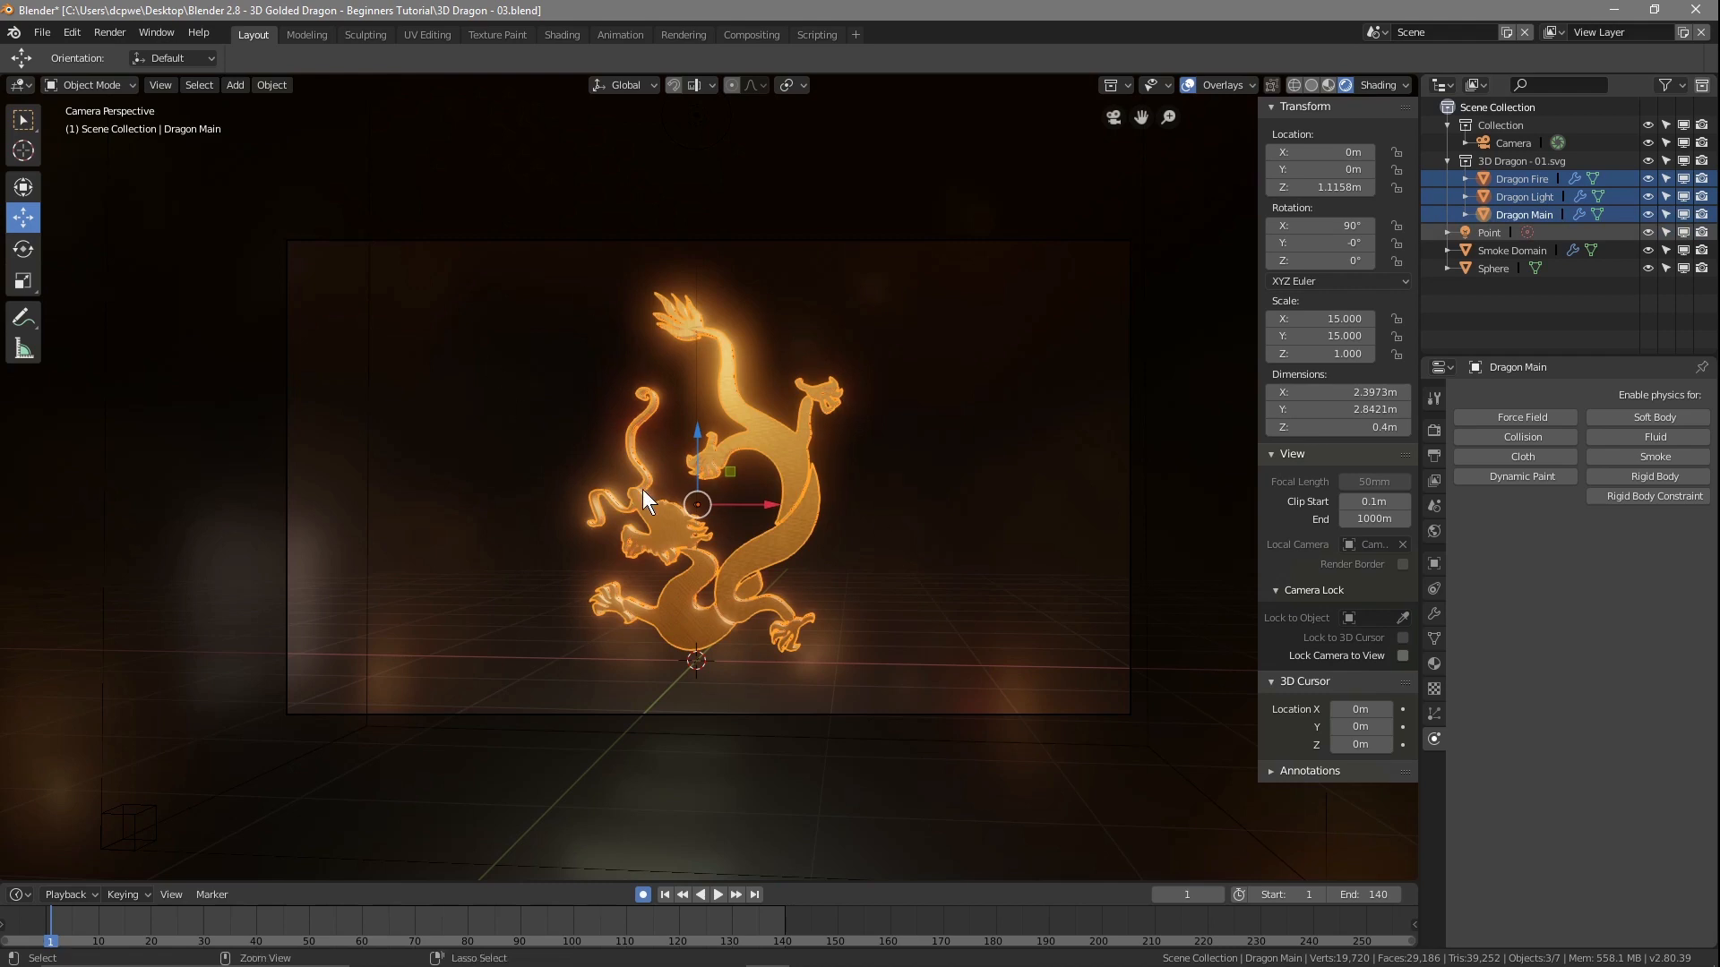
- Parent Dragon Fire and Dragon Light to Dragon Main using the Object parent type
{"action": "key", "text": "ctrl+p"}
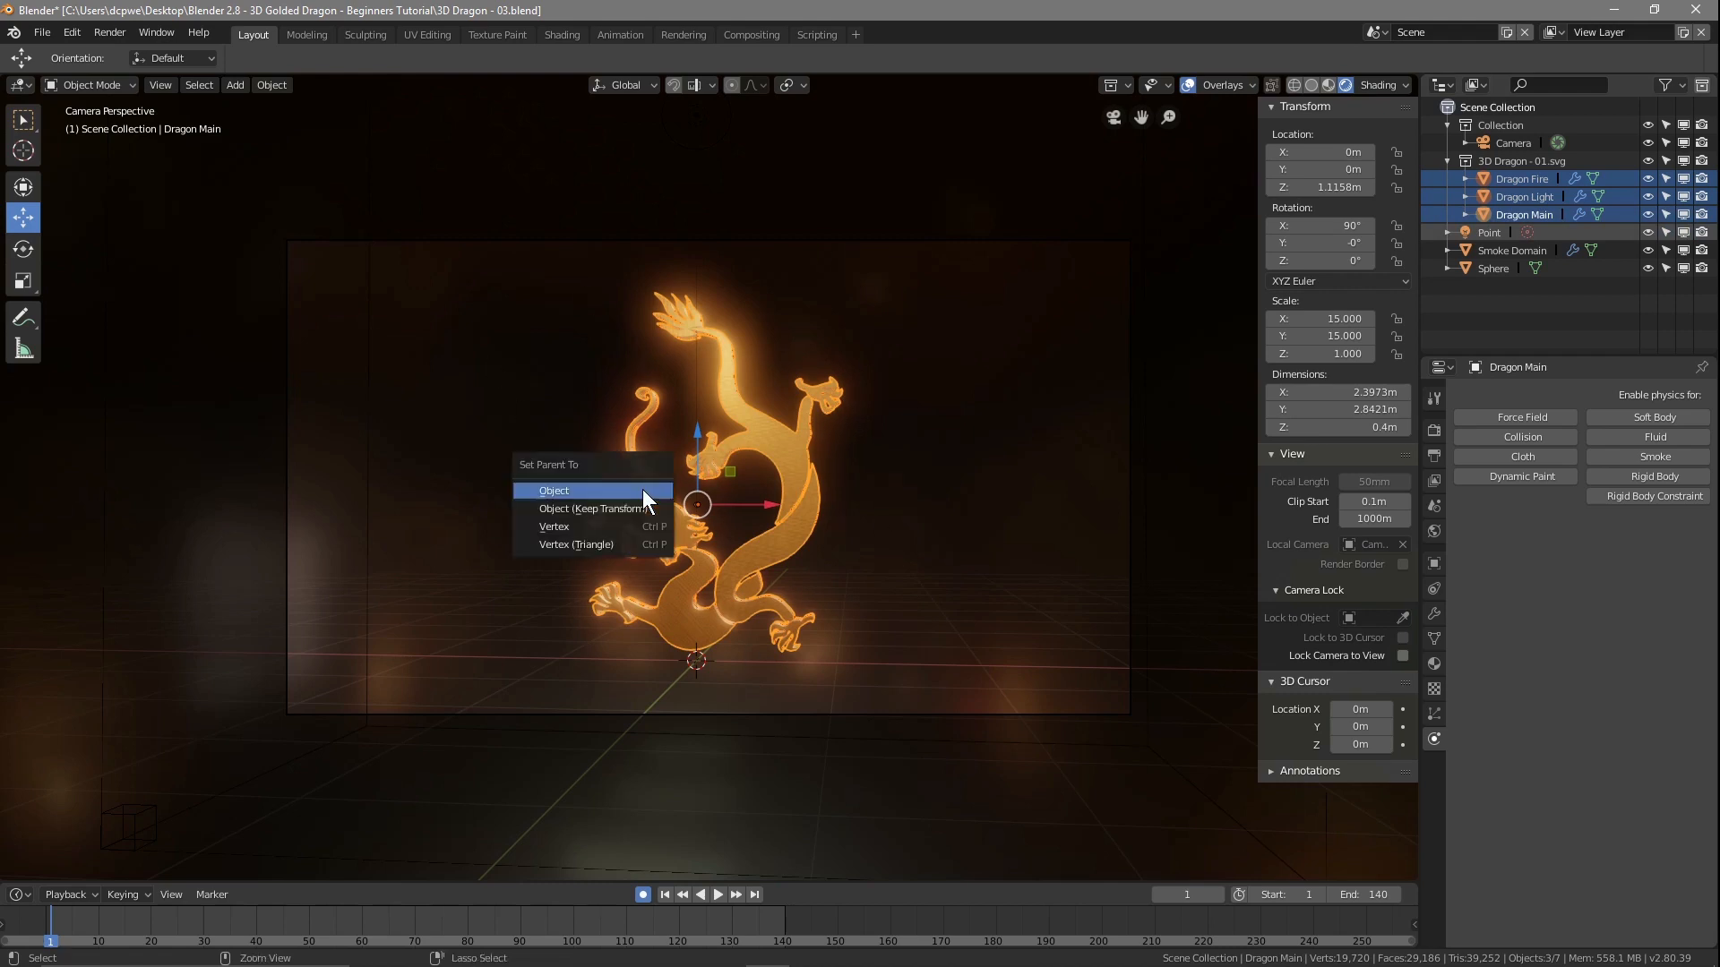
{"action": "left_click", "coordinate": [593, 491]}
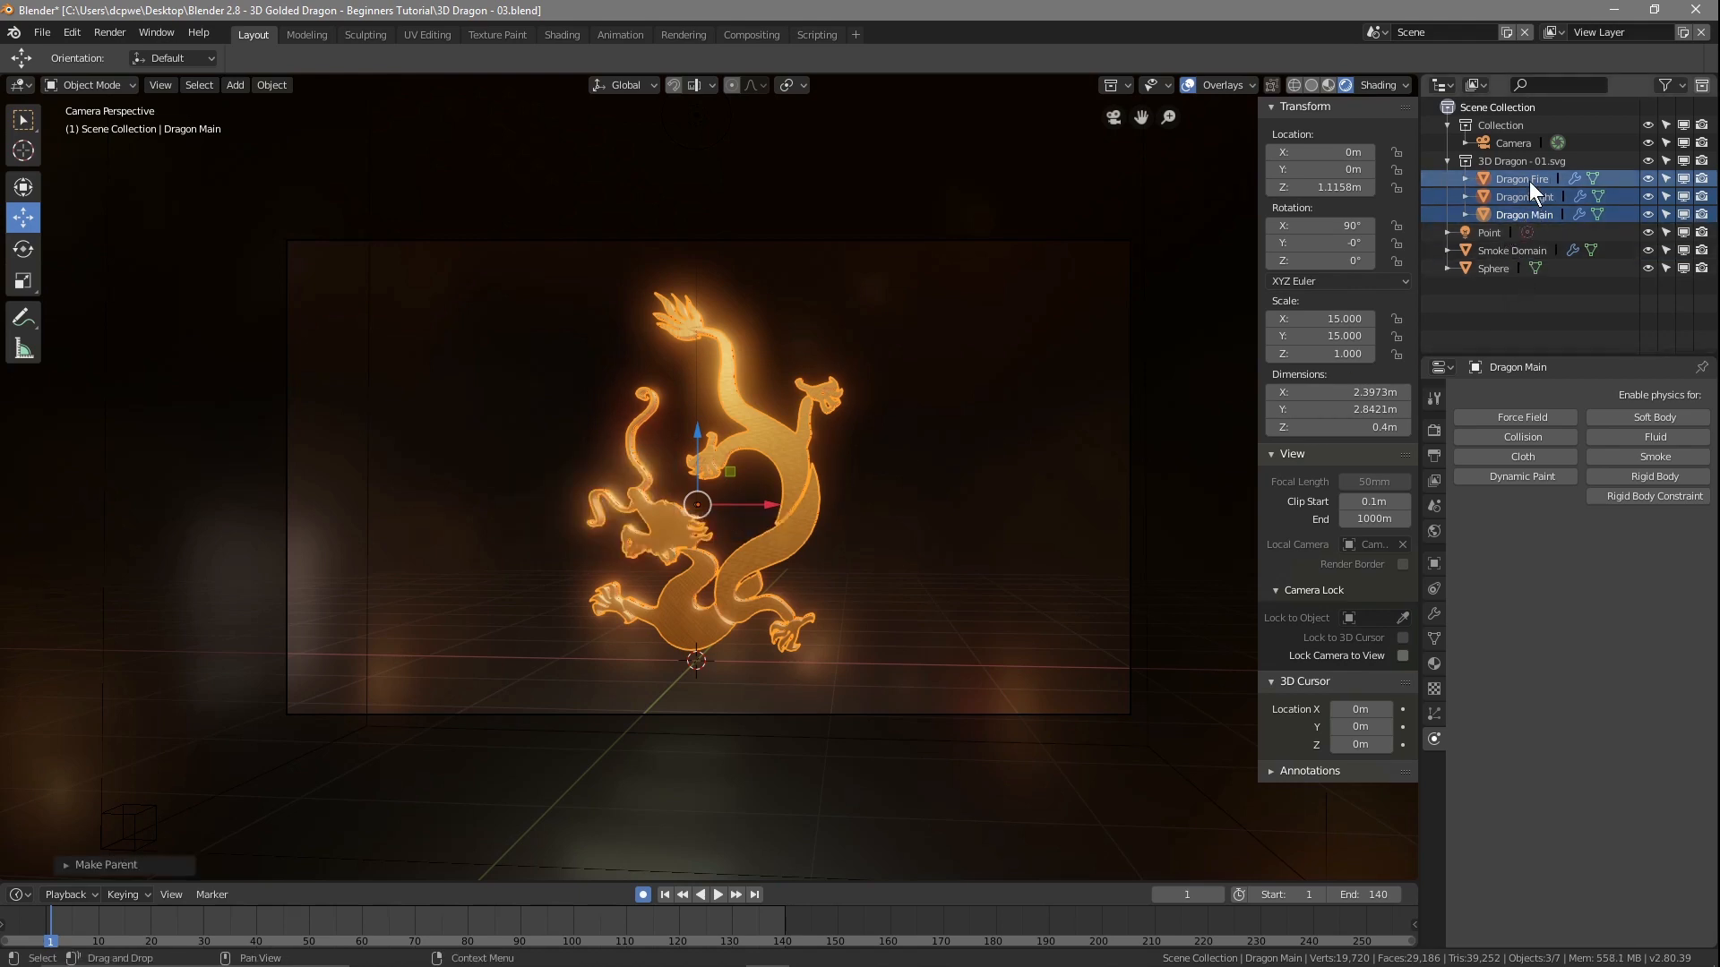
- Test the parenting by rotating Dragon Main about global Z and cancelling, and moving Dragon Light along X and undoing it
{"action": "left_click", "coordinate": [1501, 213]}
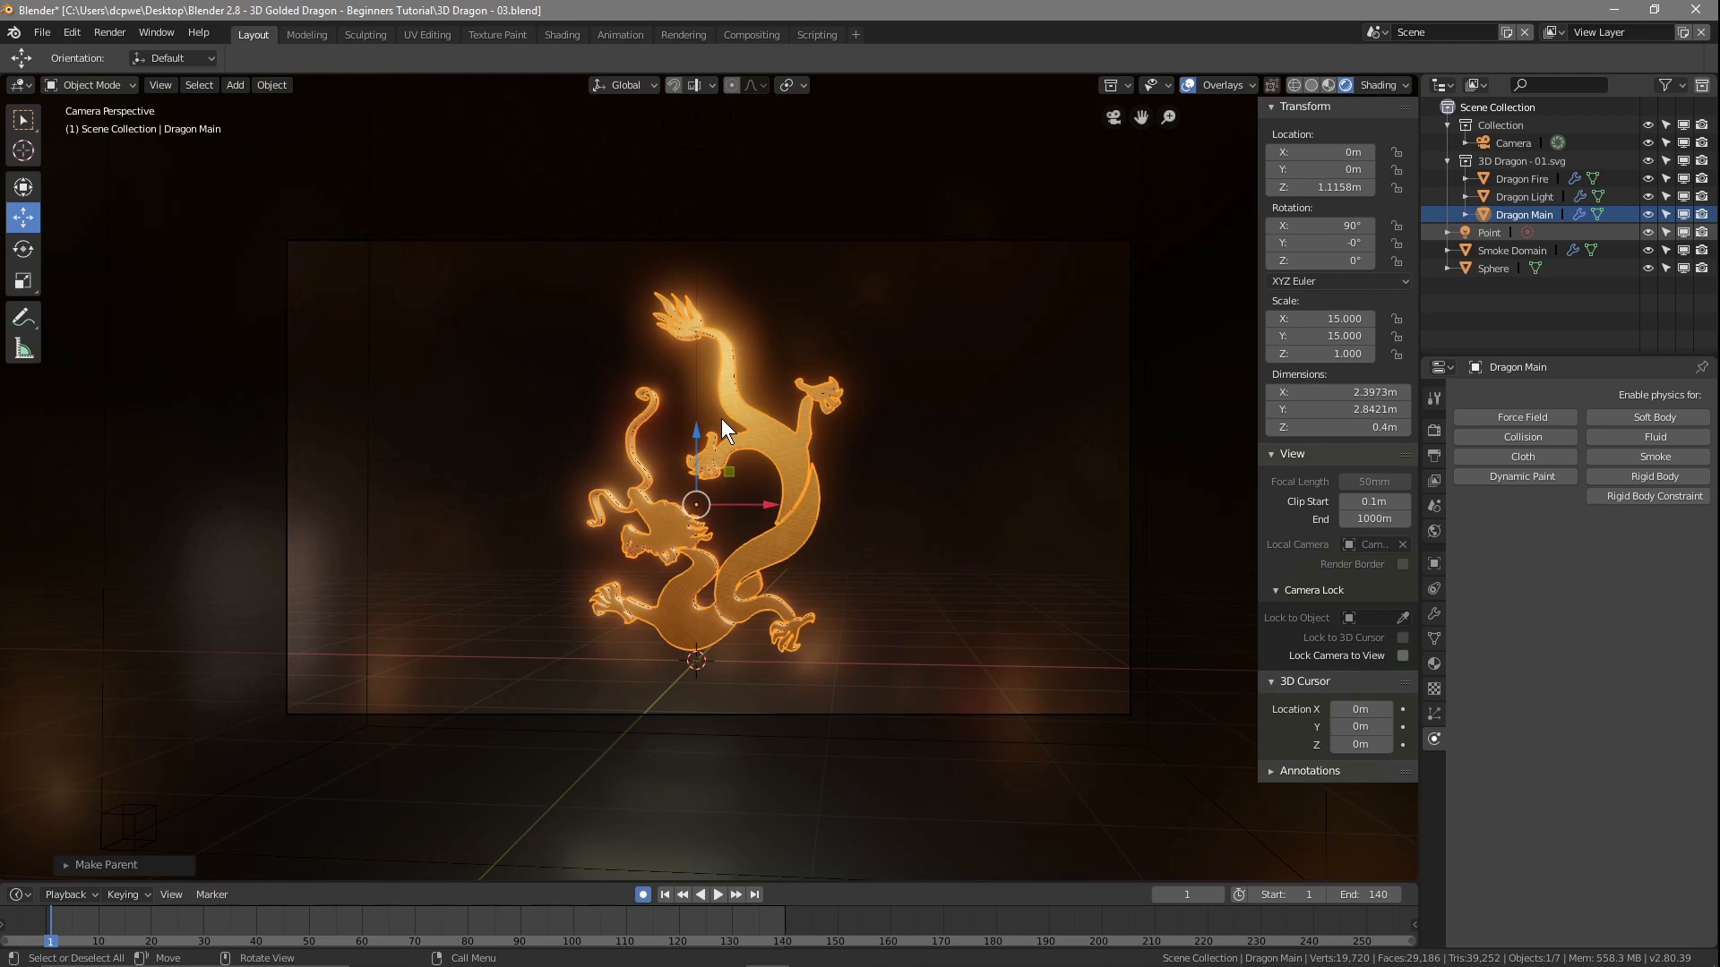
{"action": "key", "text": "r"}
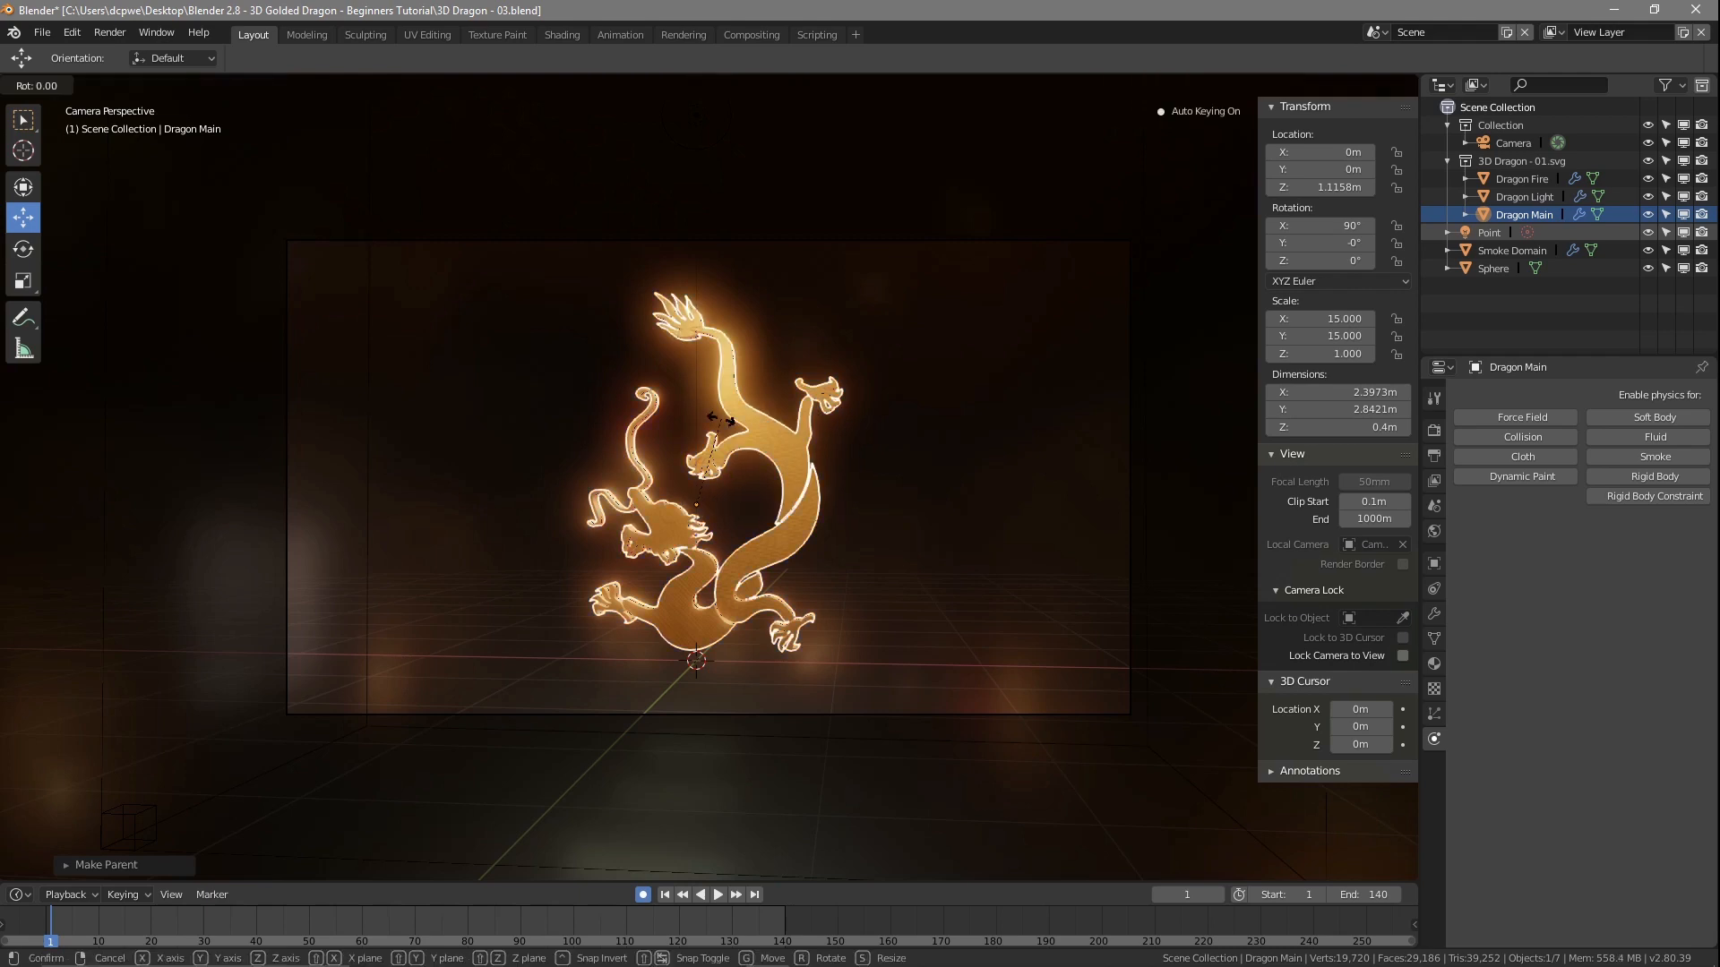
{"action": "key", "text": "z"}
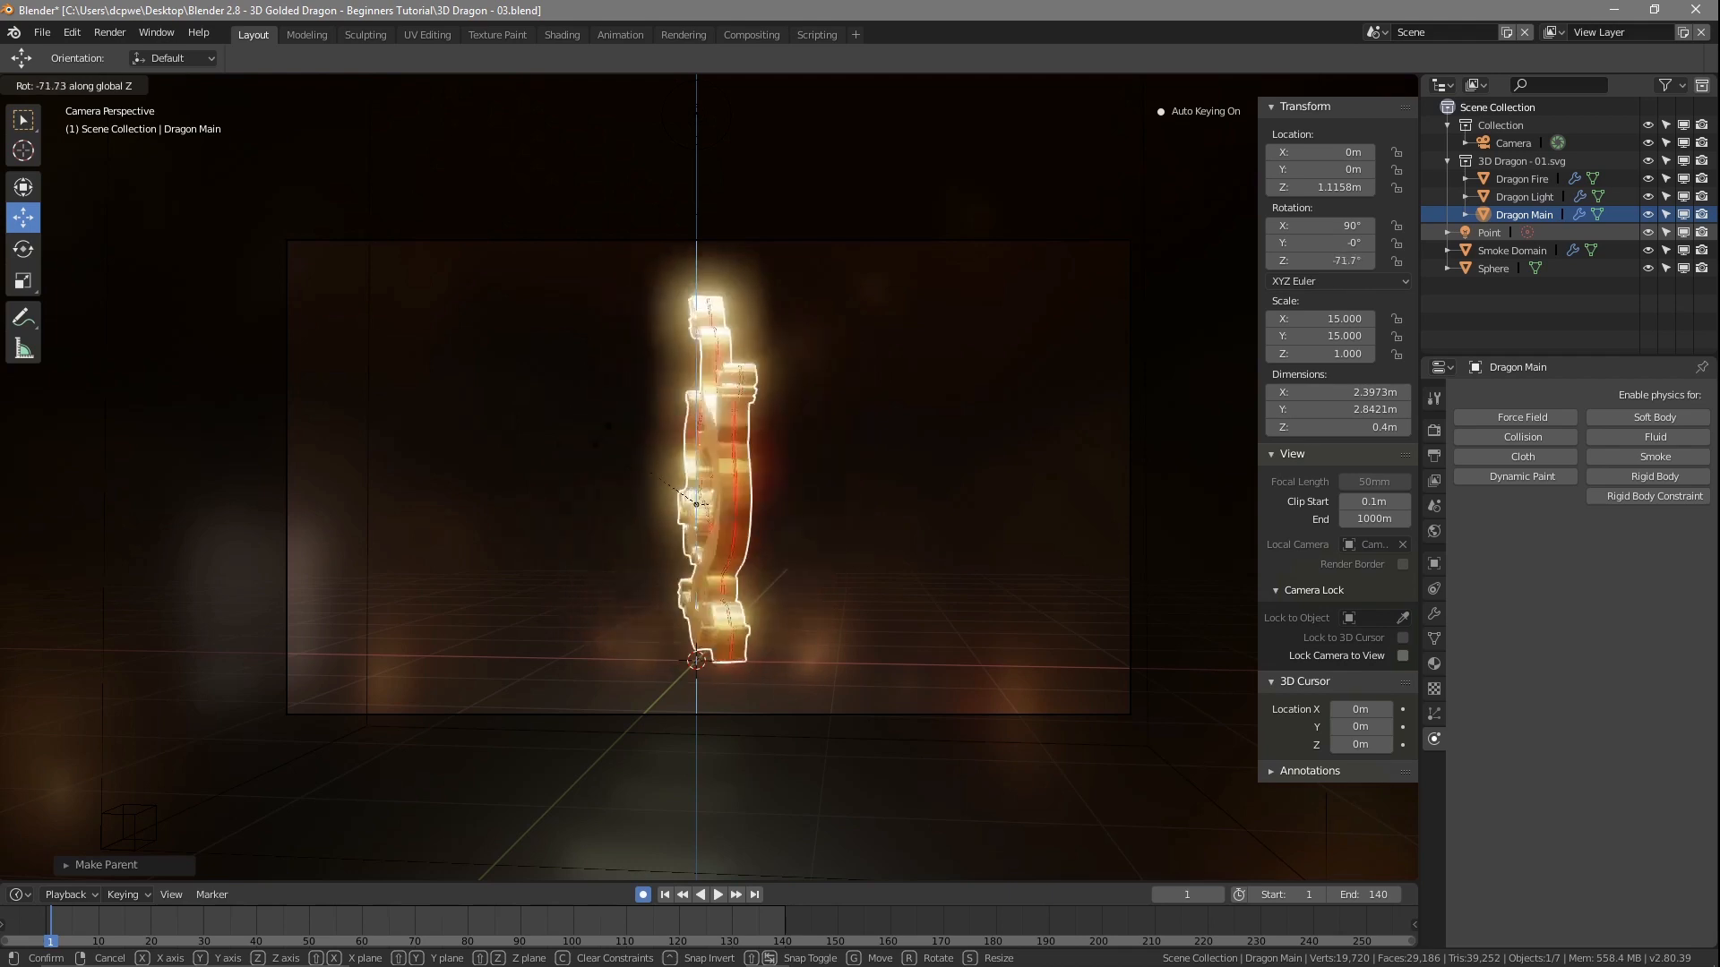
{"action": "right_click", "coordinate": [757, 432]}
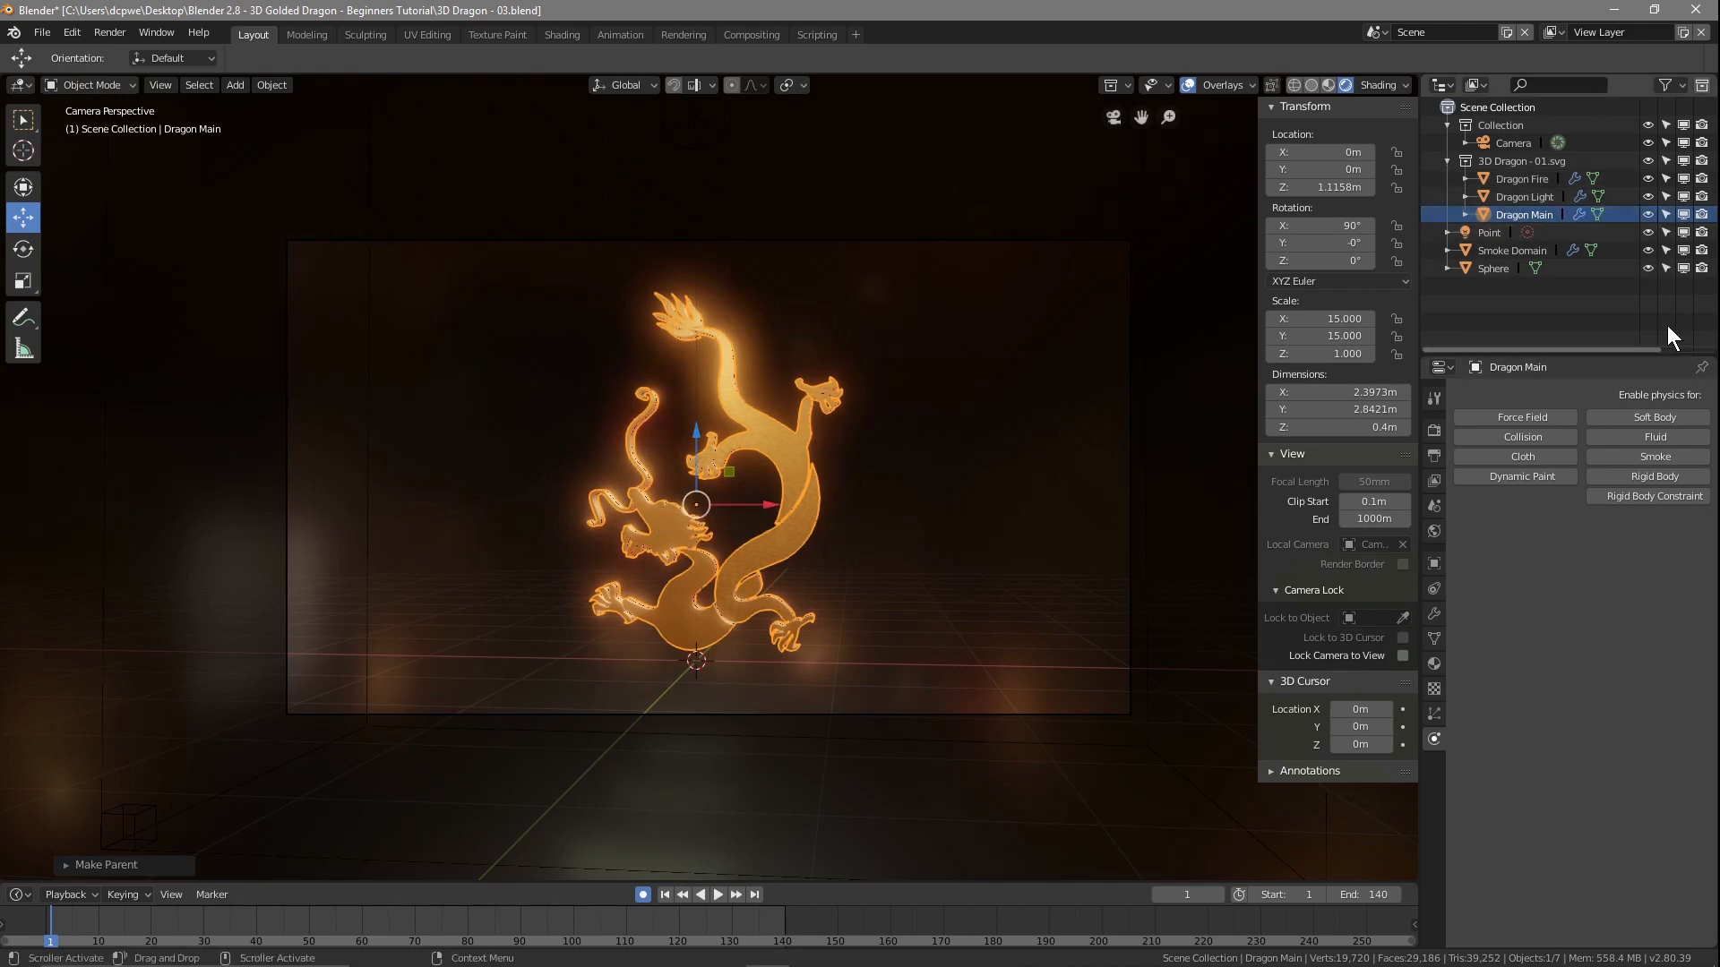
{"action": "left_click", "coordinate": [1510, 195]}
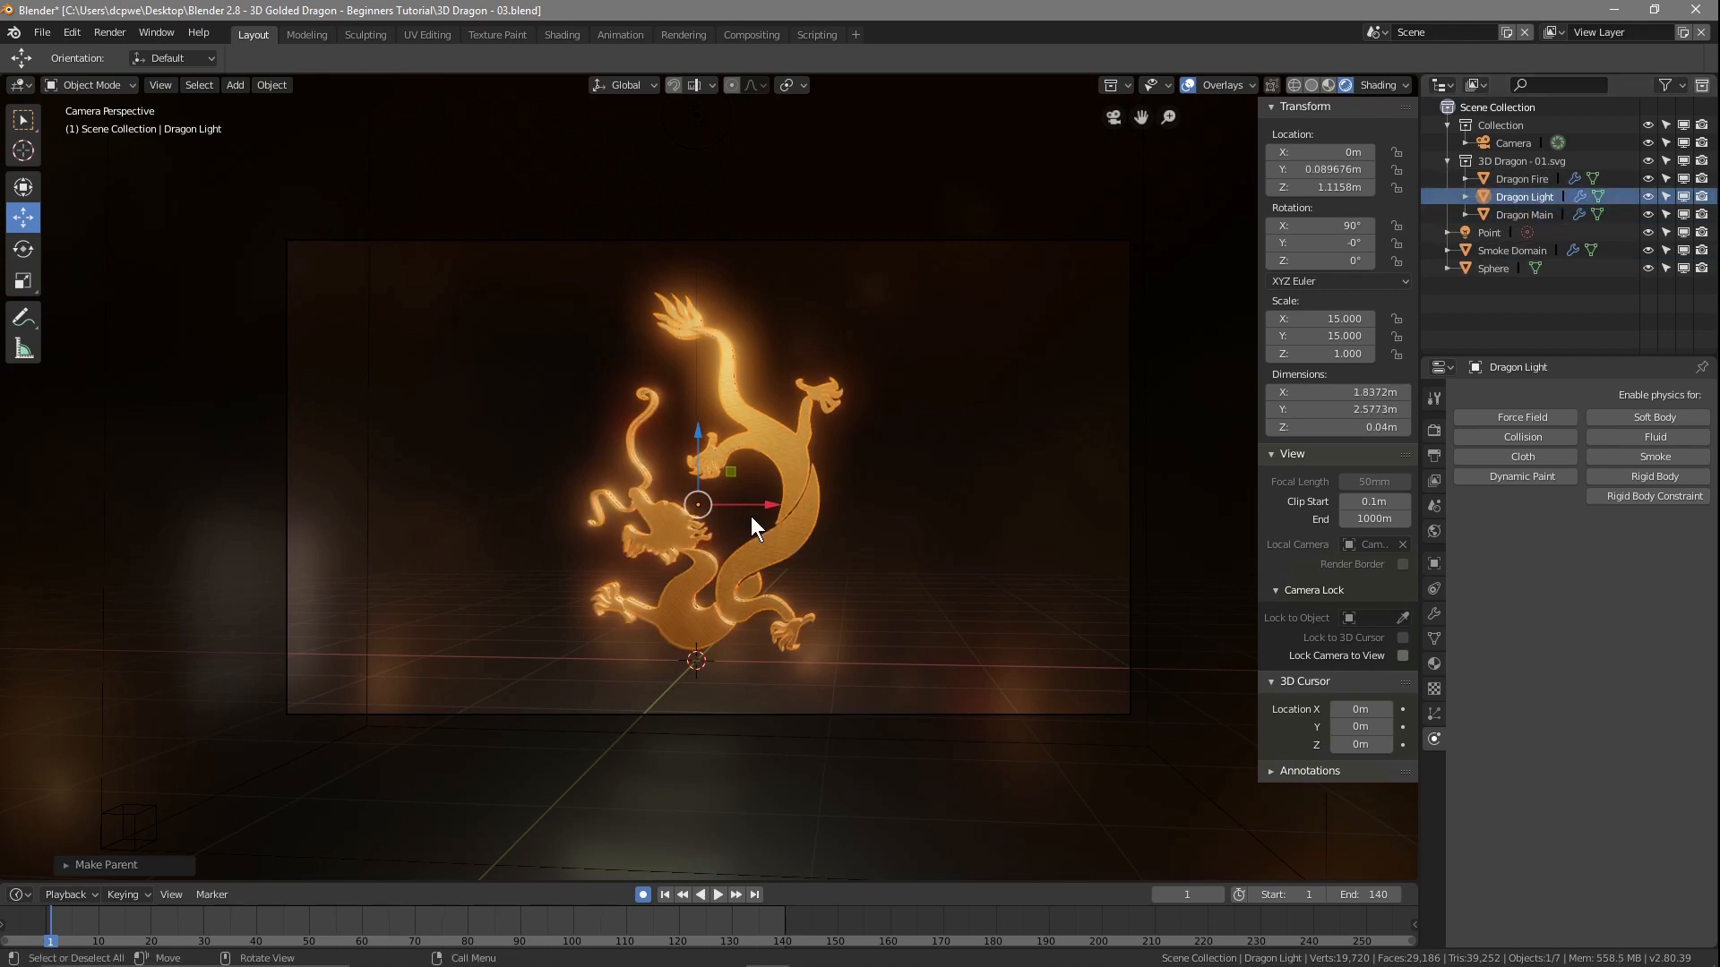
{"action": "left_click_drag", "start_coordinate": [760, 505], "coordinate": [1067, 493]}
{"action": "key", "text": "ctrl+z"}
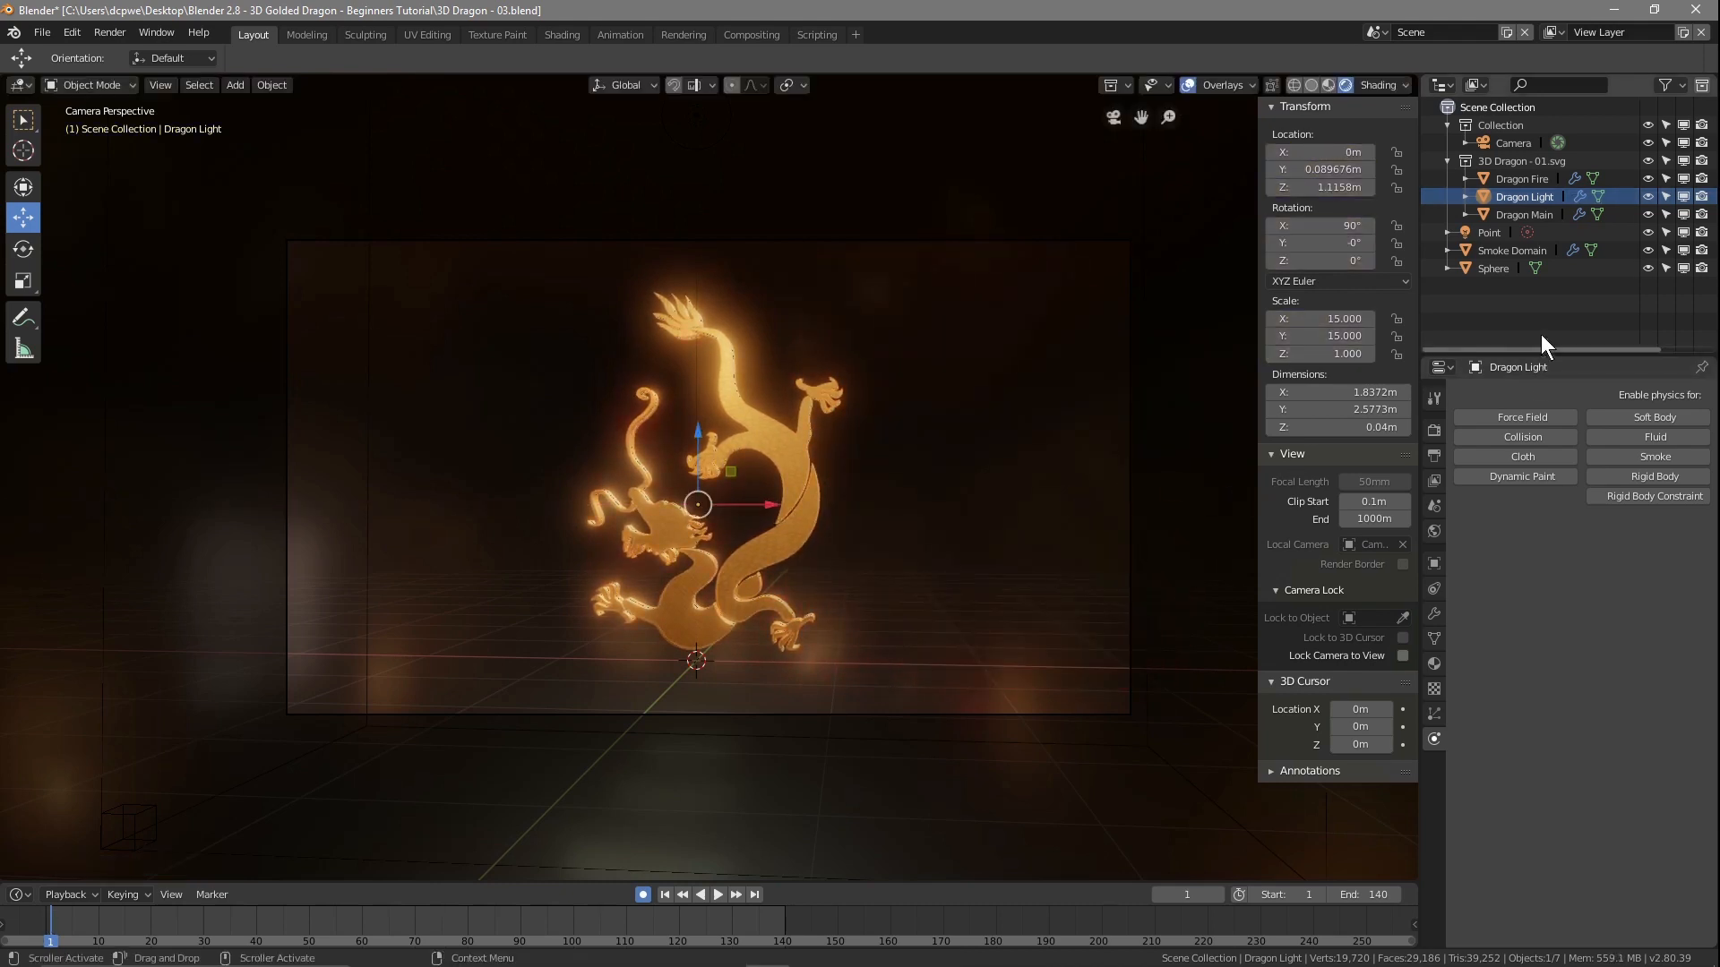
- Insert a LocRot keyframe for Dragon Main at frame 1
{"action": "left_click", "coordinate": [1504, 214]}
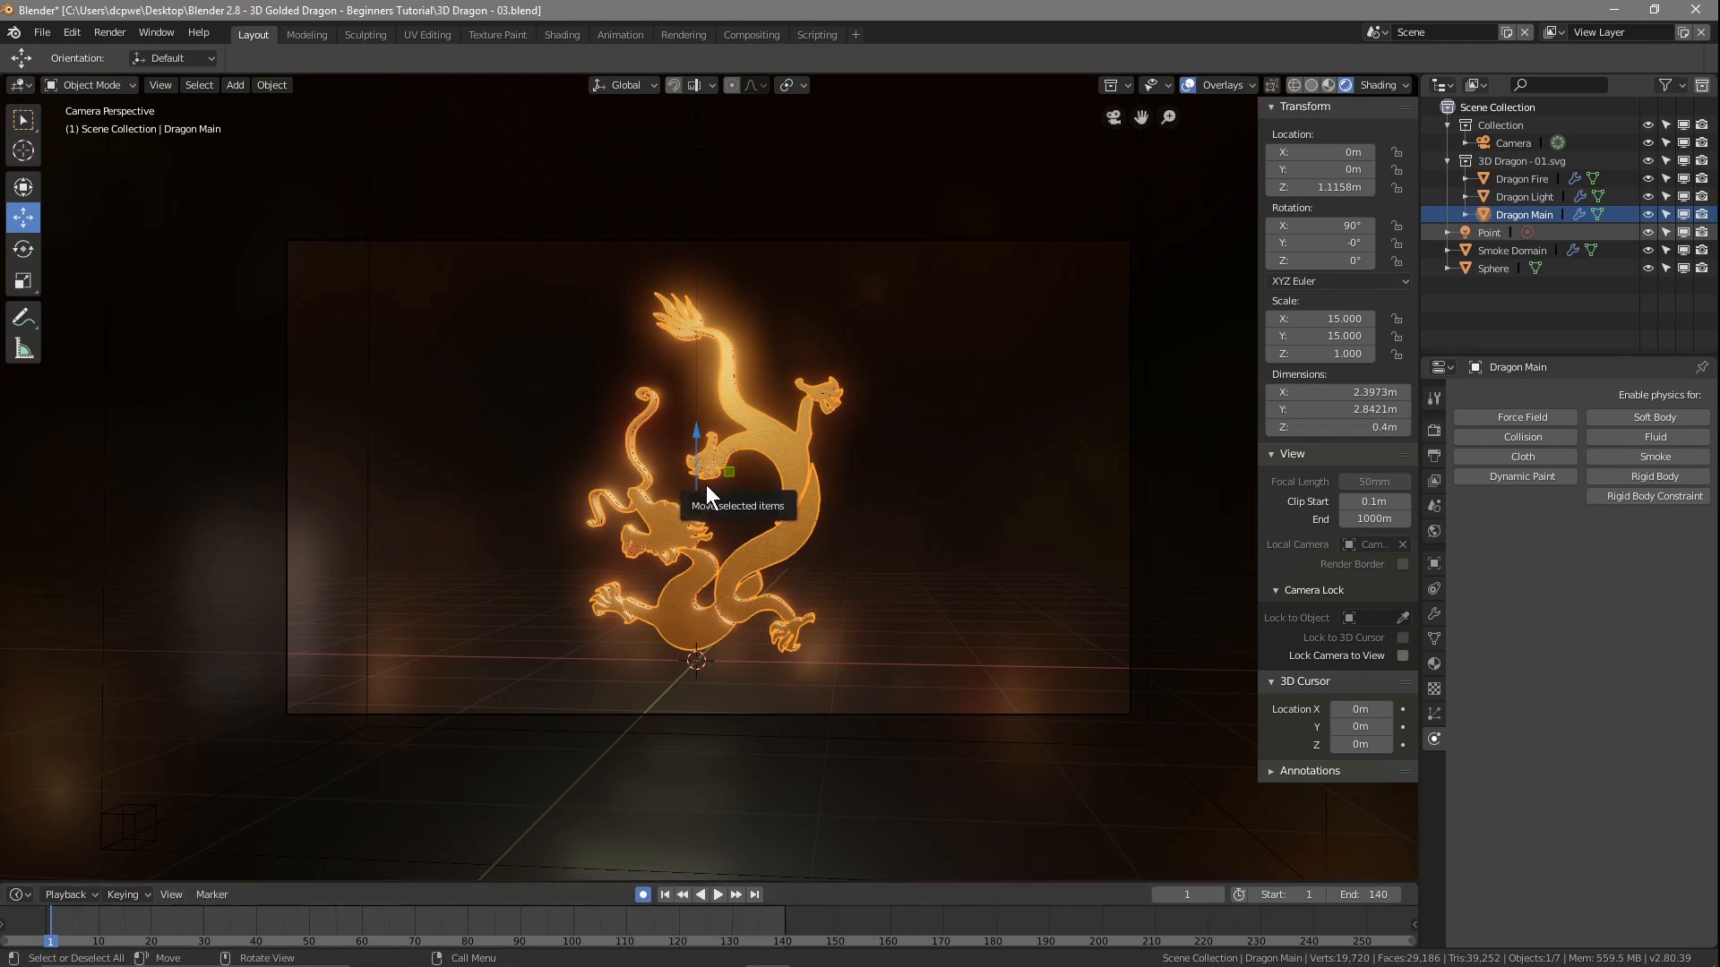
{"action": "key", "text": "i"}
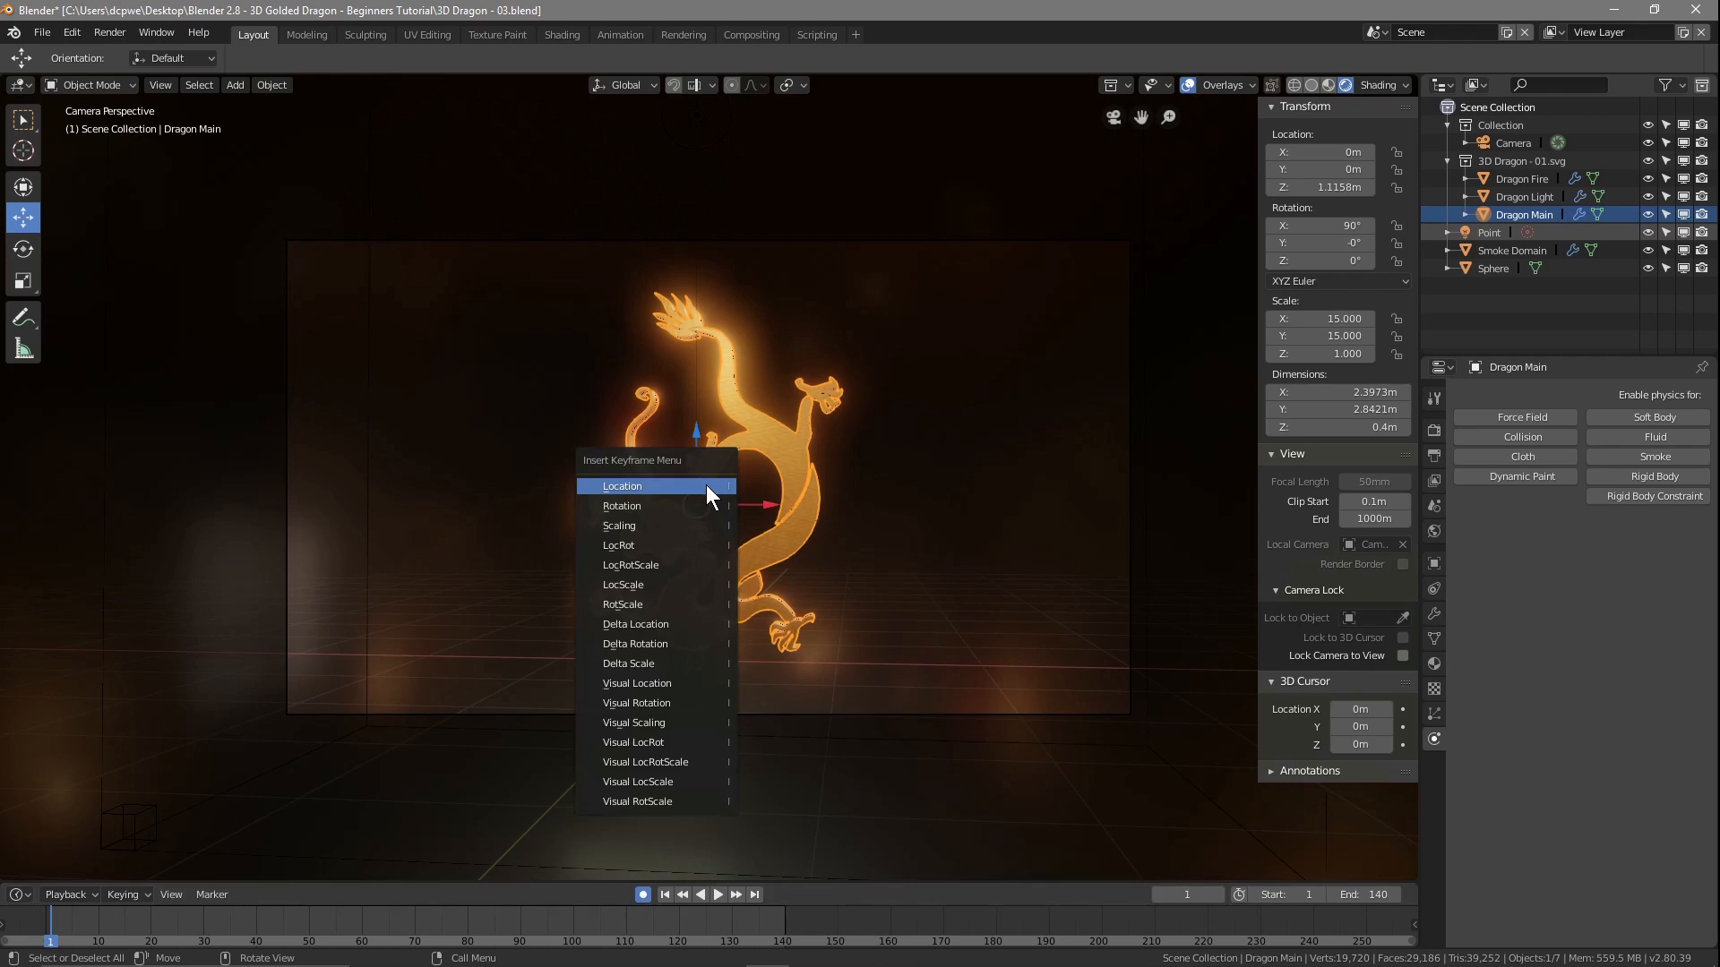
{"action": "left_click", "coordinate": [619, 546]}
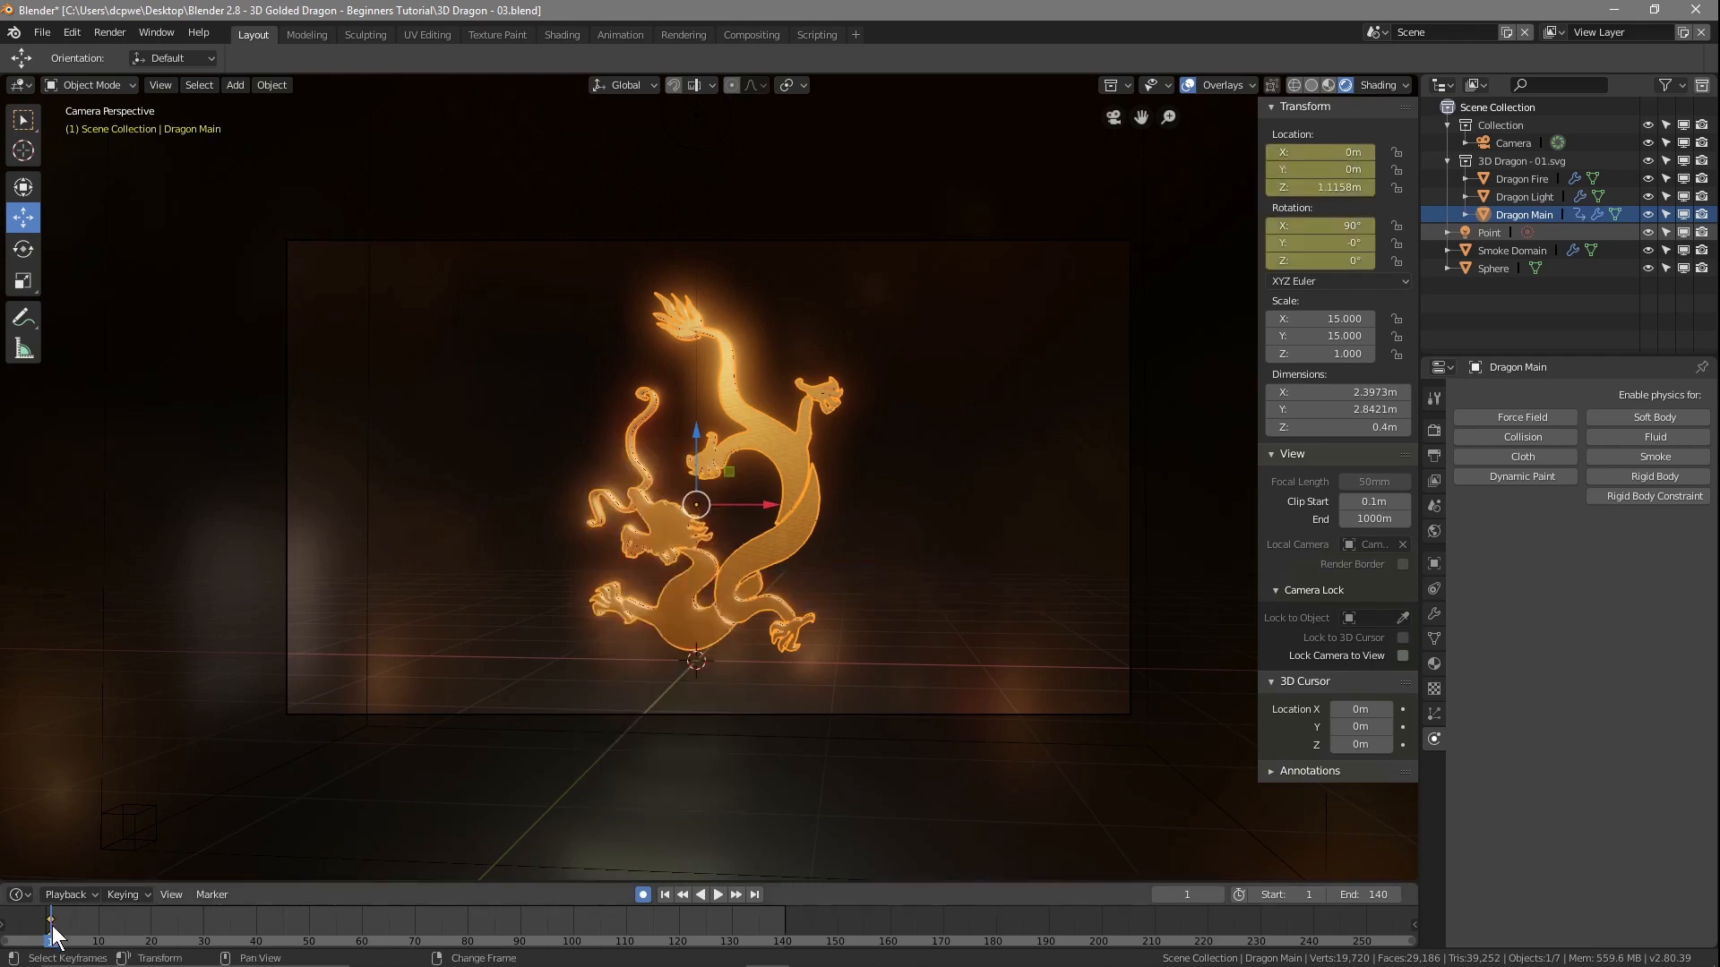
- At frame 100, set Dragon Main's Z rotation to 1080° so that it is keyed automatically
{"action": "key", "text": "space"}
{"action": "left_click_drag", "start_coordinate": [56, 947], "coordinate": [574, 931]}
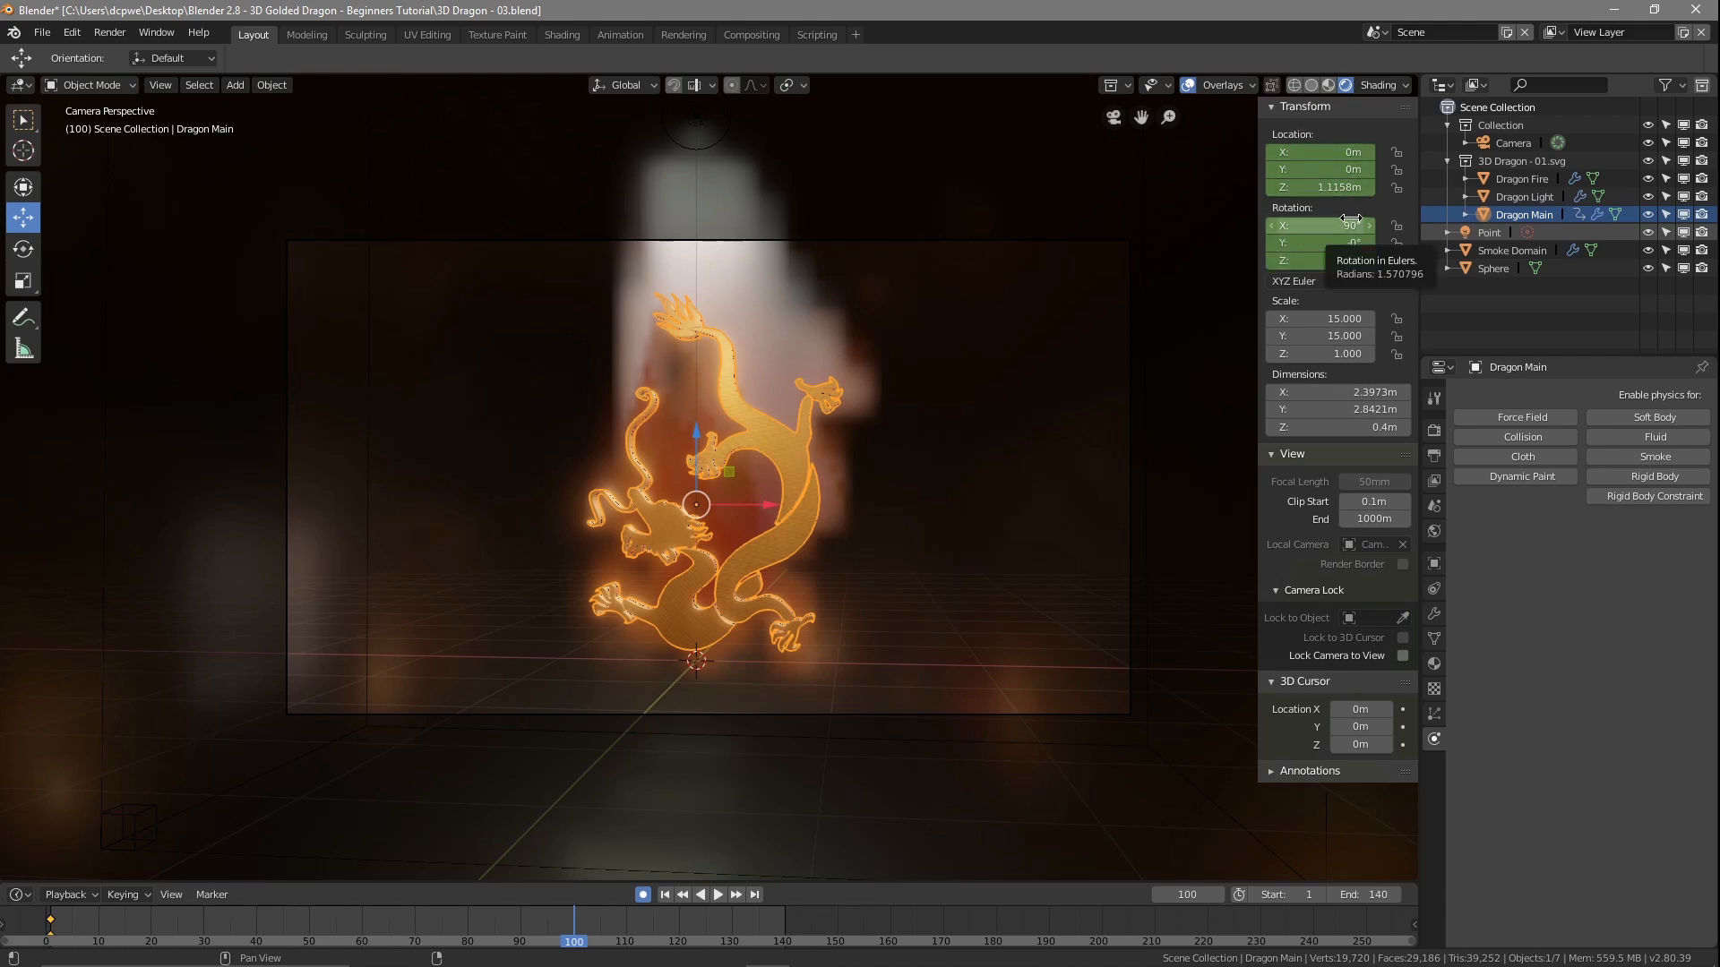
{"action": "left_click", "coordinate": [1311, 261]}
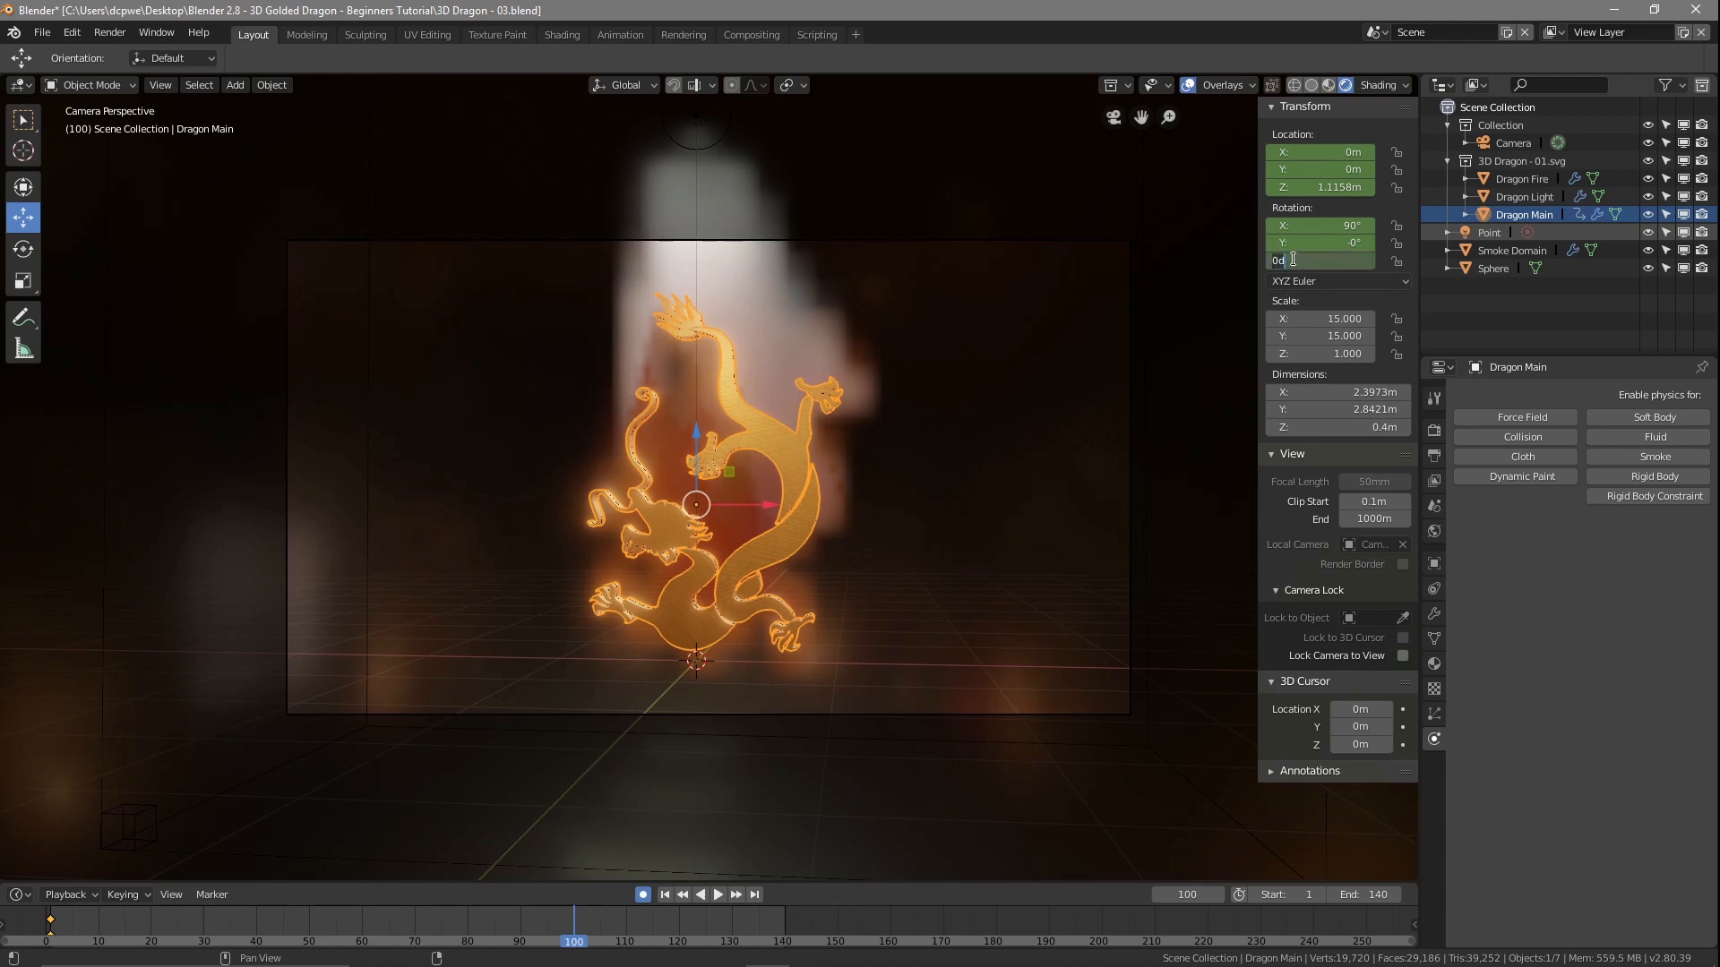
{"action": "type", "text": "1080"}
{"action": "key", "text": "Return"}
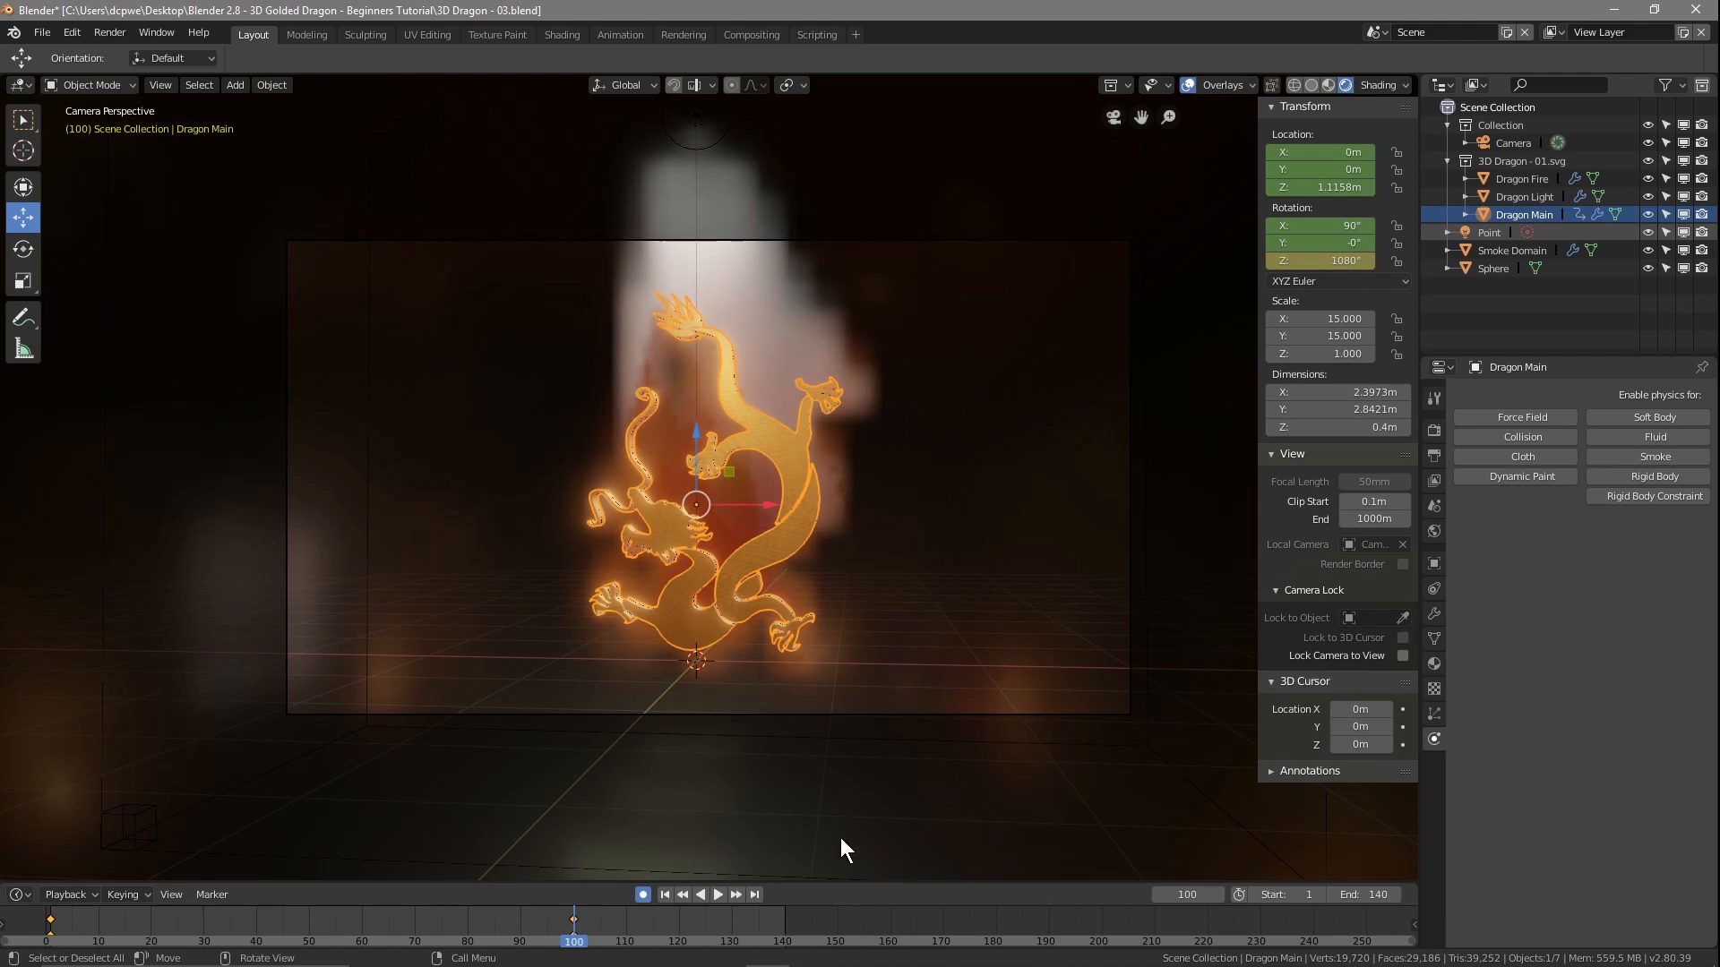
- Turn off automatic keyframing, scrub through the dragon's rotation up to frame 138, and return to frame 1
{"action": "left_click", "coordinate": [643, 894]}
{"action": "mouse_move", "coordinate": [576, 941]}
{"action": "right_mouse_down"}
{"action": "mouse_move", "coordinate": [45, 941]}
{"action": "mouse_move", "coordinate": [199, 920]}
{"action": "mouse_move", "coordinate": [571, 918]}
{"action": "right_mouse_up"}
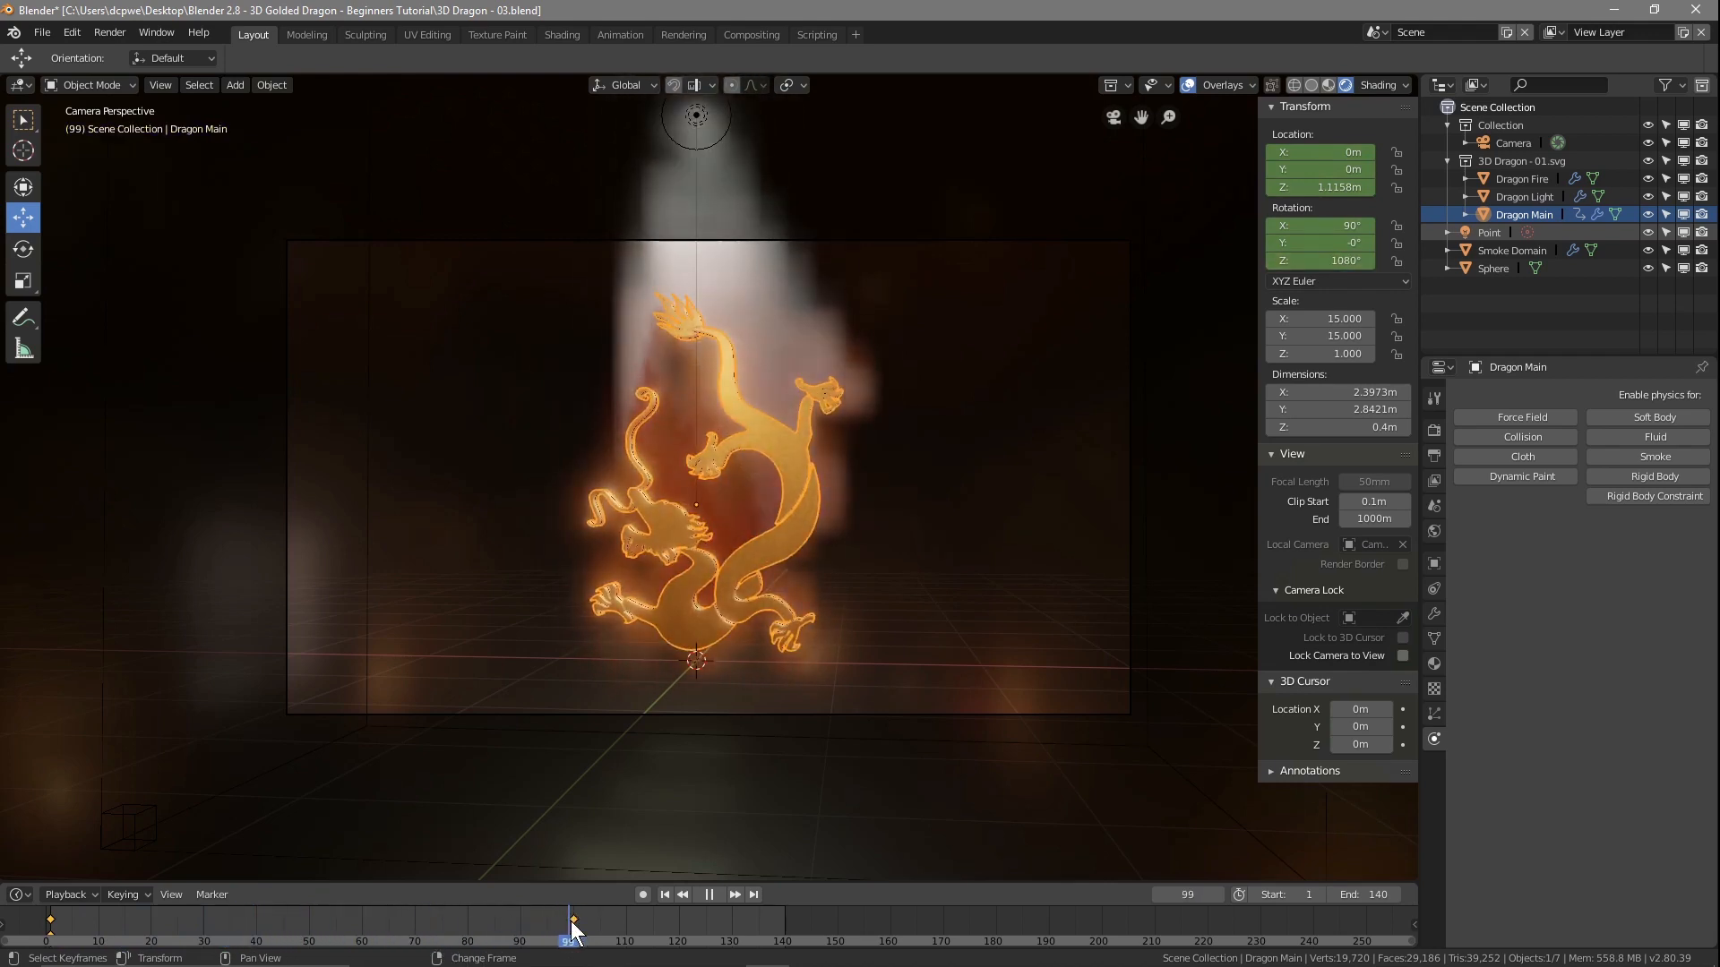
{"action": "mouse_move", "coordinate": [561, 921]}
{"action": "right_mouse_down"}
{"action": "mouse_move", "coordinate": [55, 930]}
{"action": "mouse_move", "coordinate": [588, 939]}
{"action": "mouse_move", "coordinate": [573, 947]}
{"action": "right_mouse_up"}
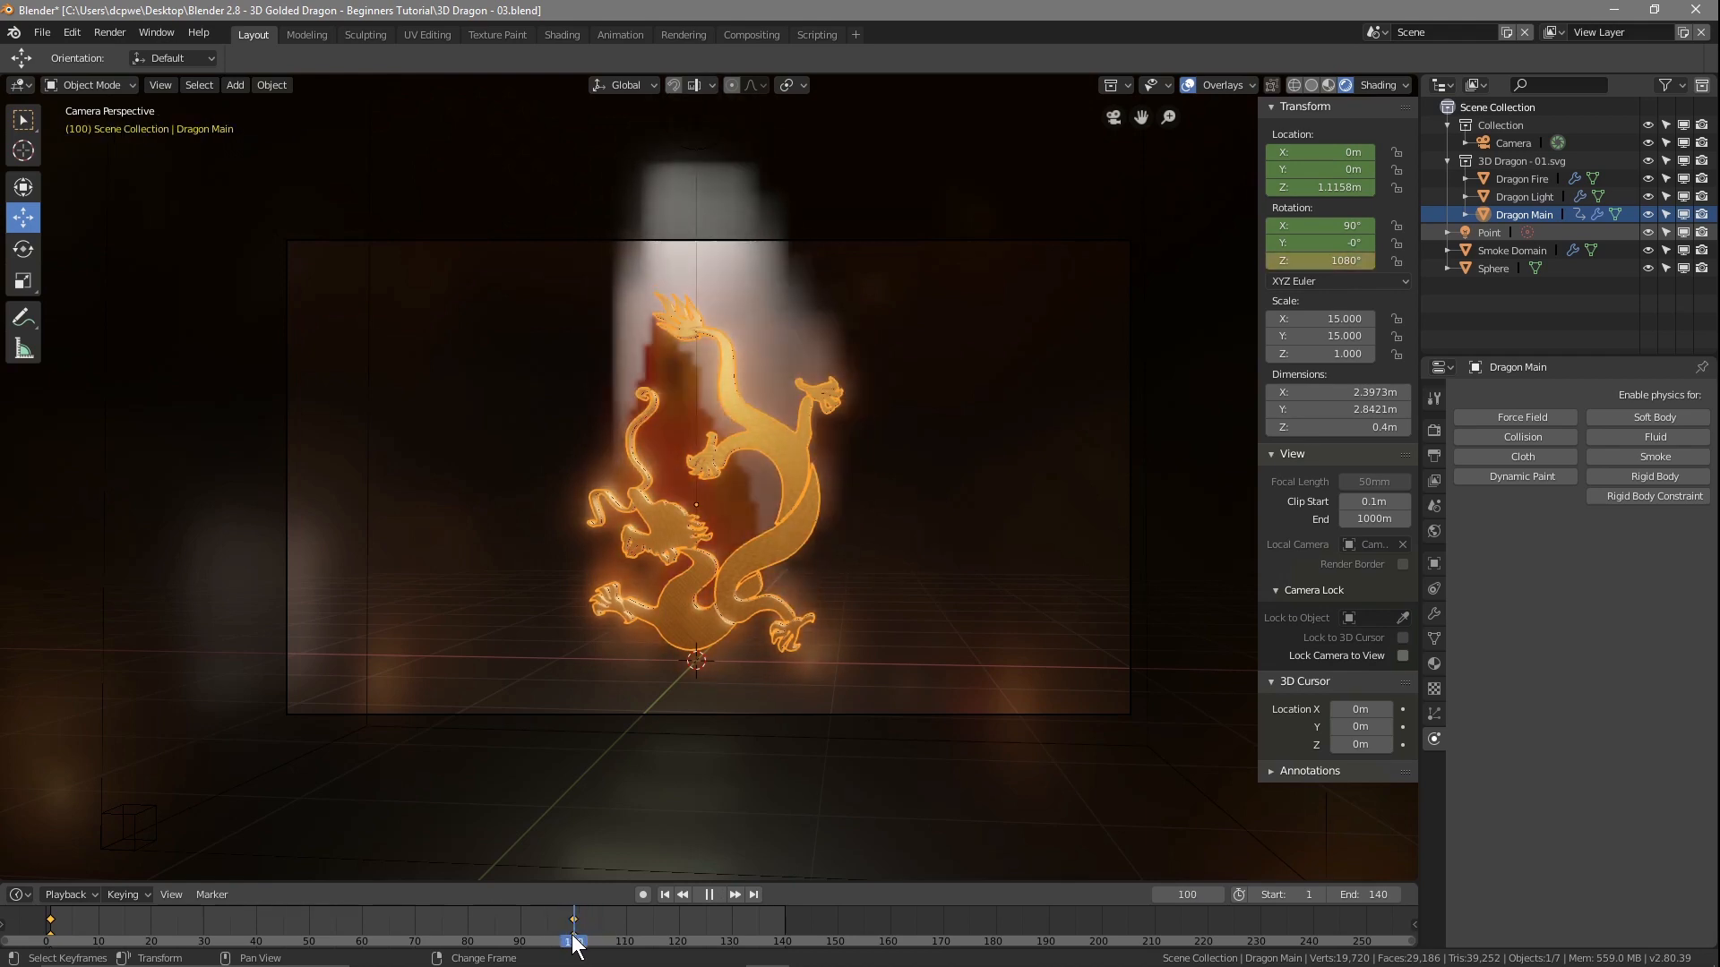
{"action": "right_click", "coordinate": [776, 932]}
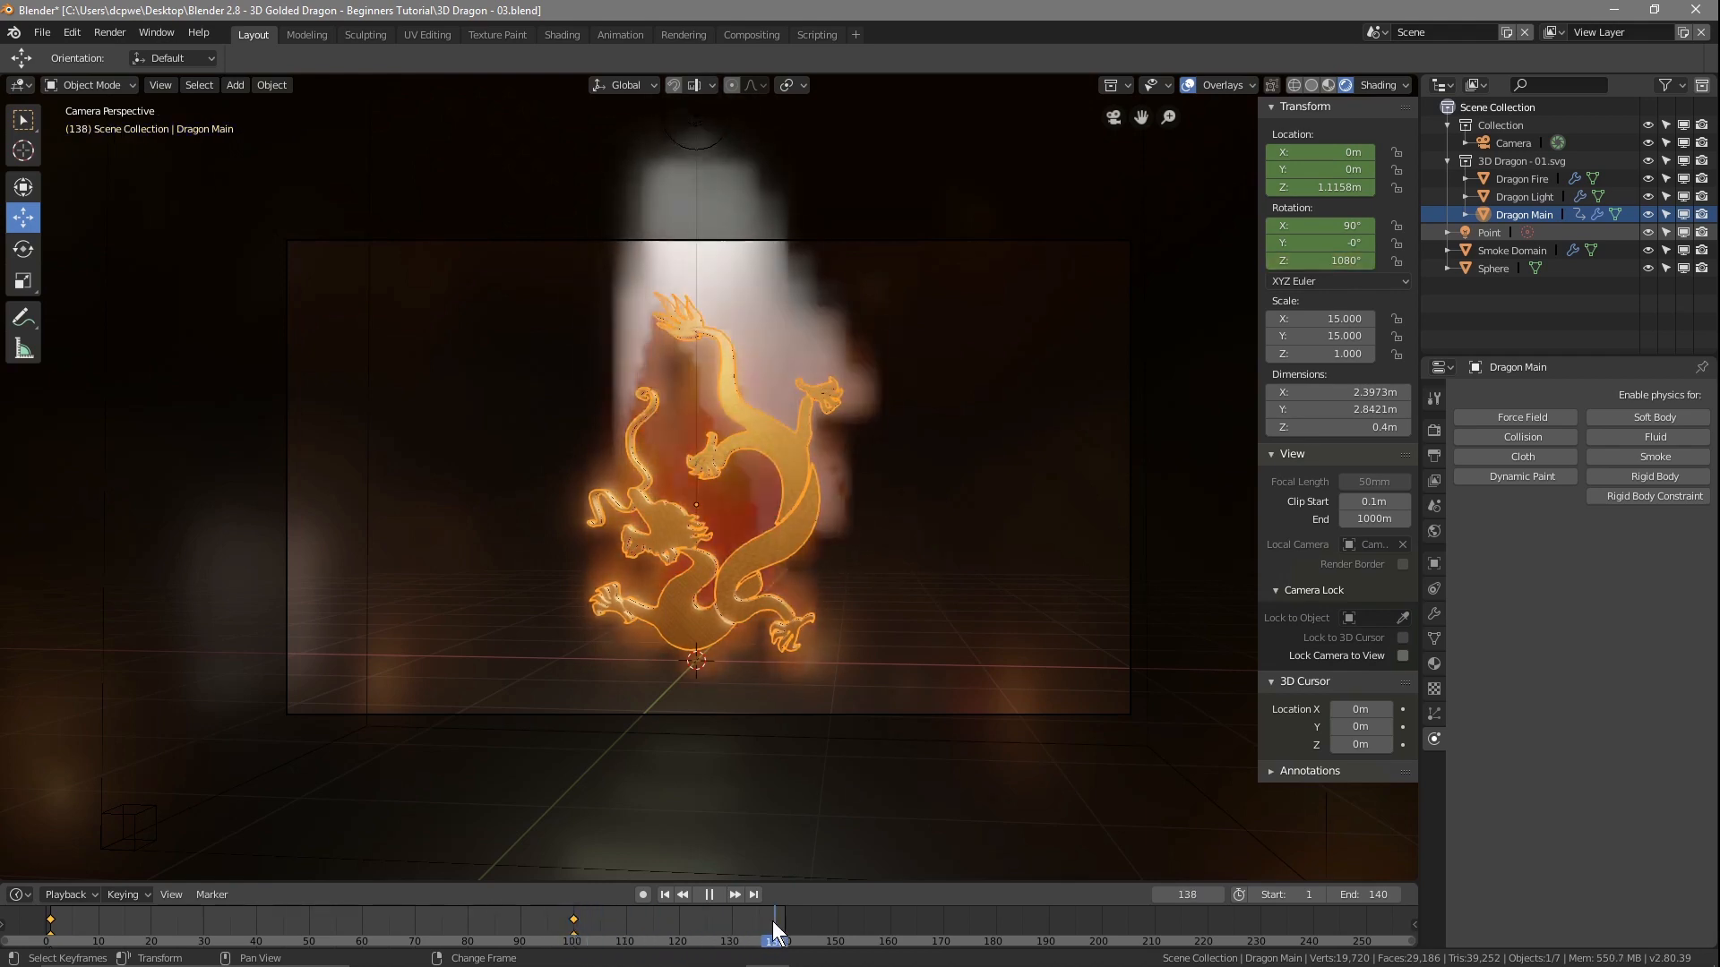
{"action": "right_click_drag", "start_coordinate": [775, 932], "coordinate": [51, 937]}
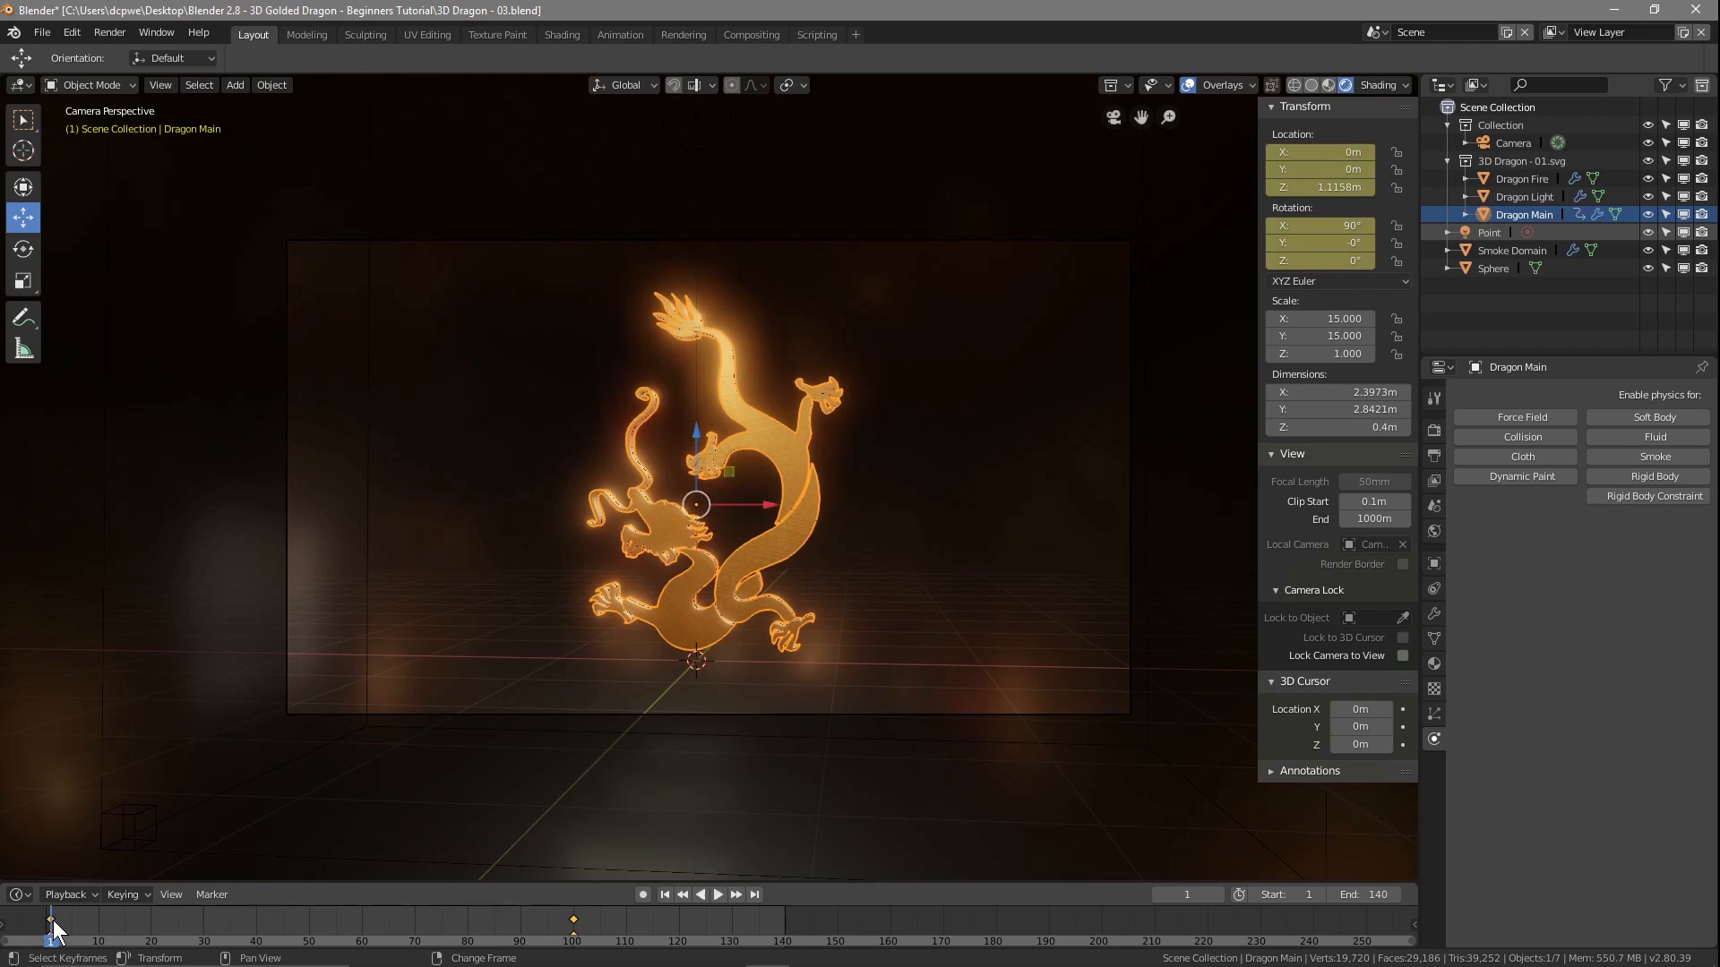
- Turn automatic keyframing back on, lock the camera to the view, and insert a LocRot keyframe for the Camera at frame 1
{"action": "left_click", "coordinate": [642, 894]}
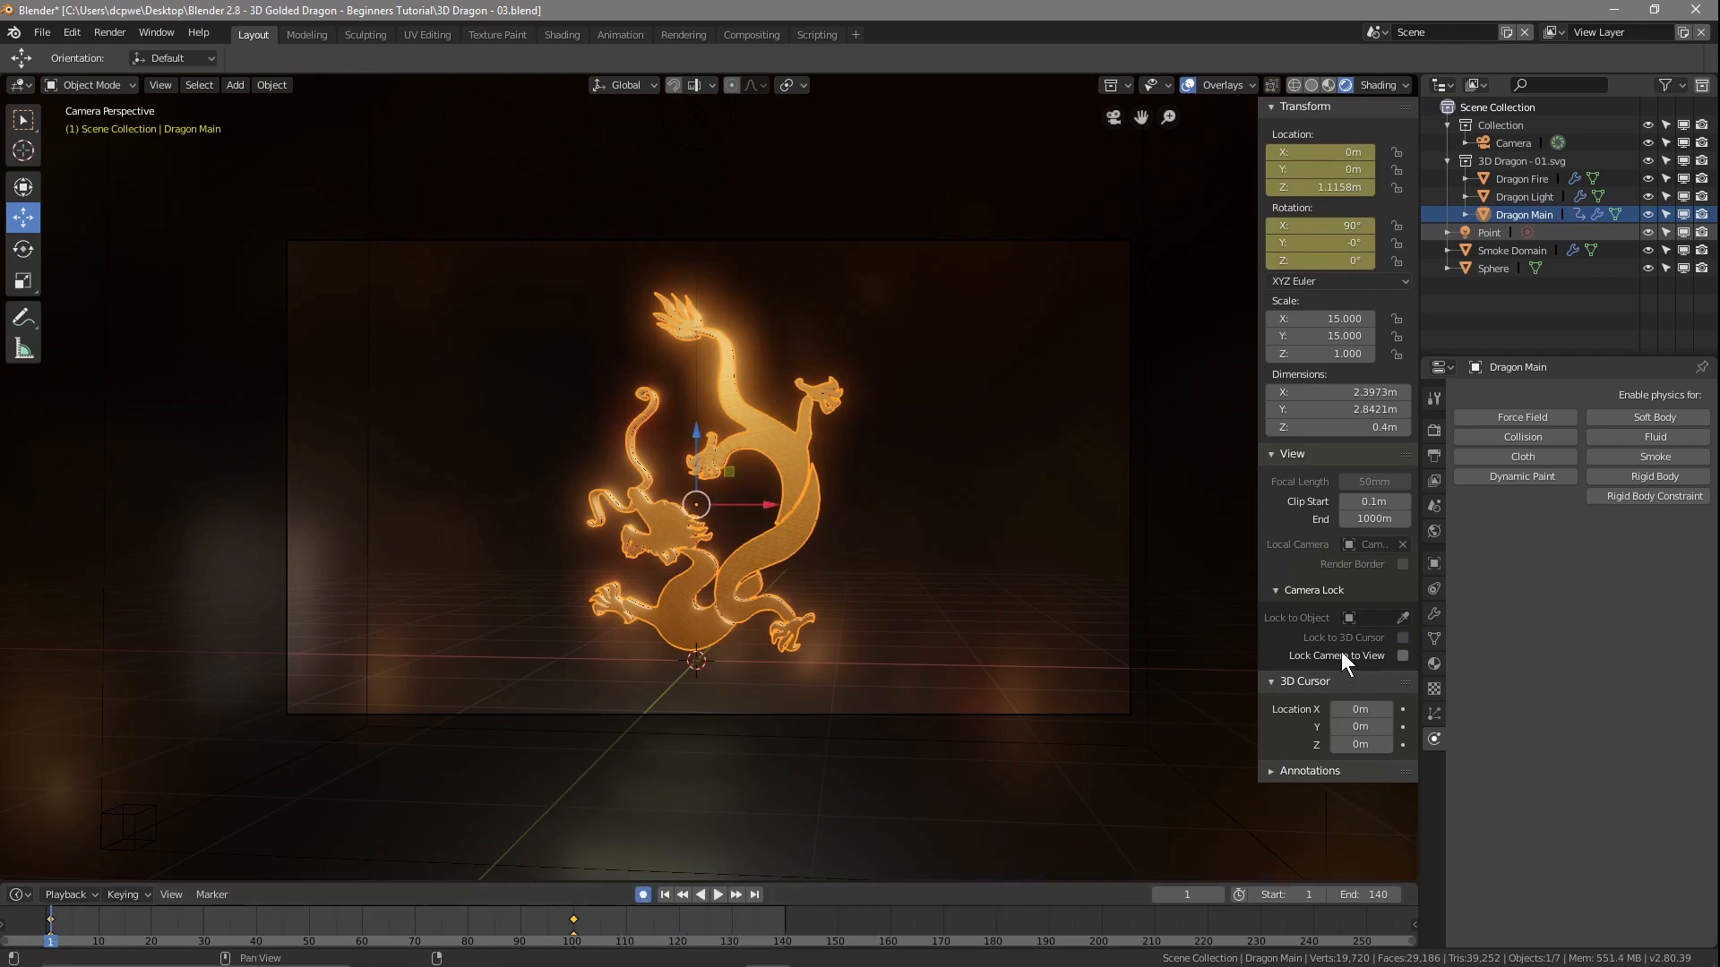
{"action": "left_click", "coordinate": [1402, 657]}
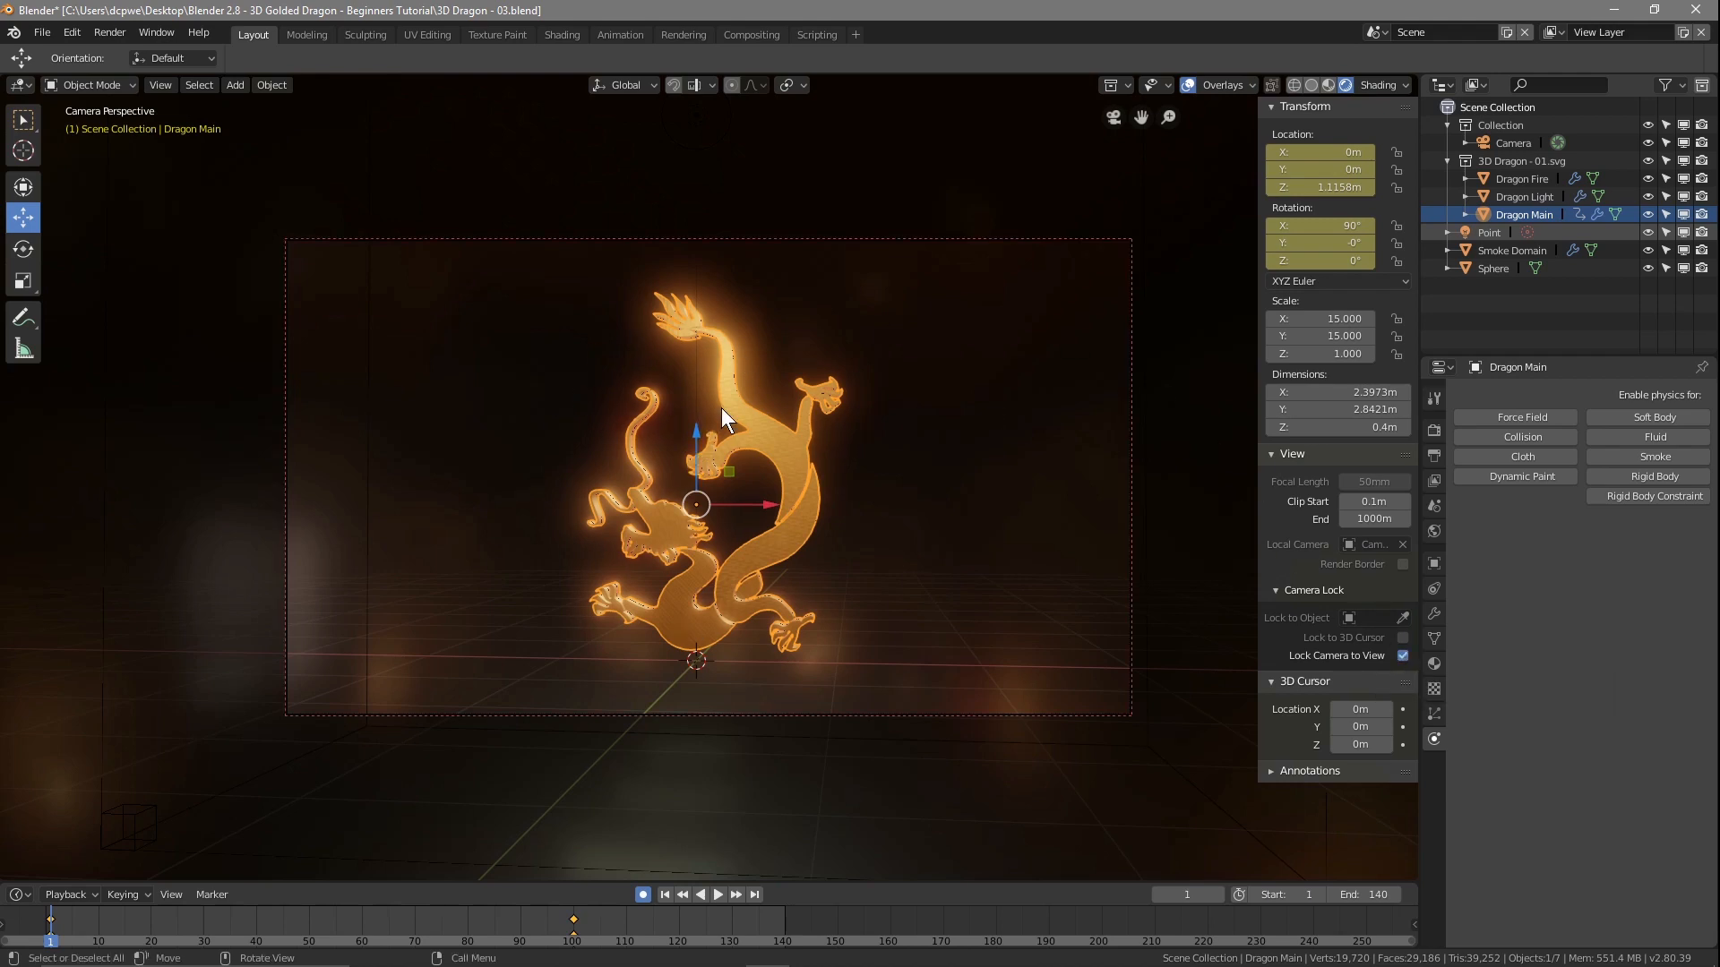
{"action": "key", "text": "i"}
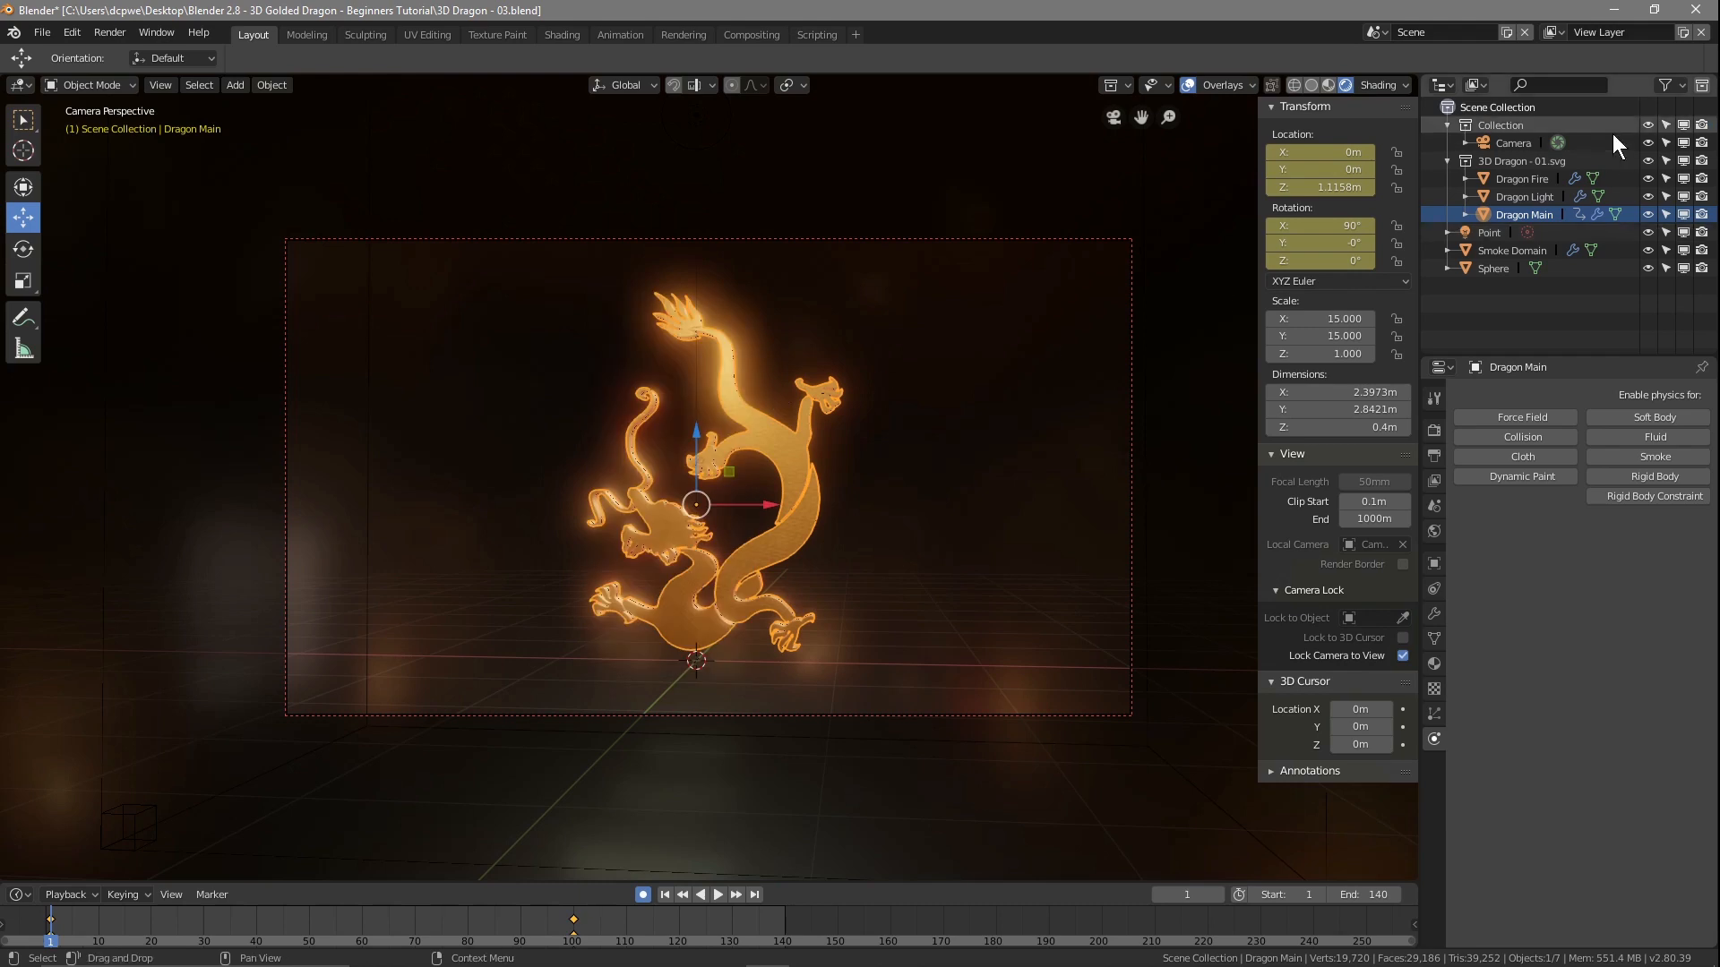
{"action": "left_click", "coordinate": [1512, 145]}
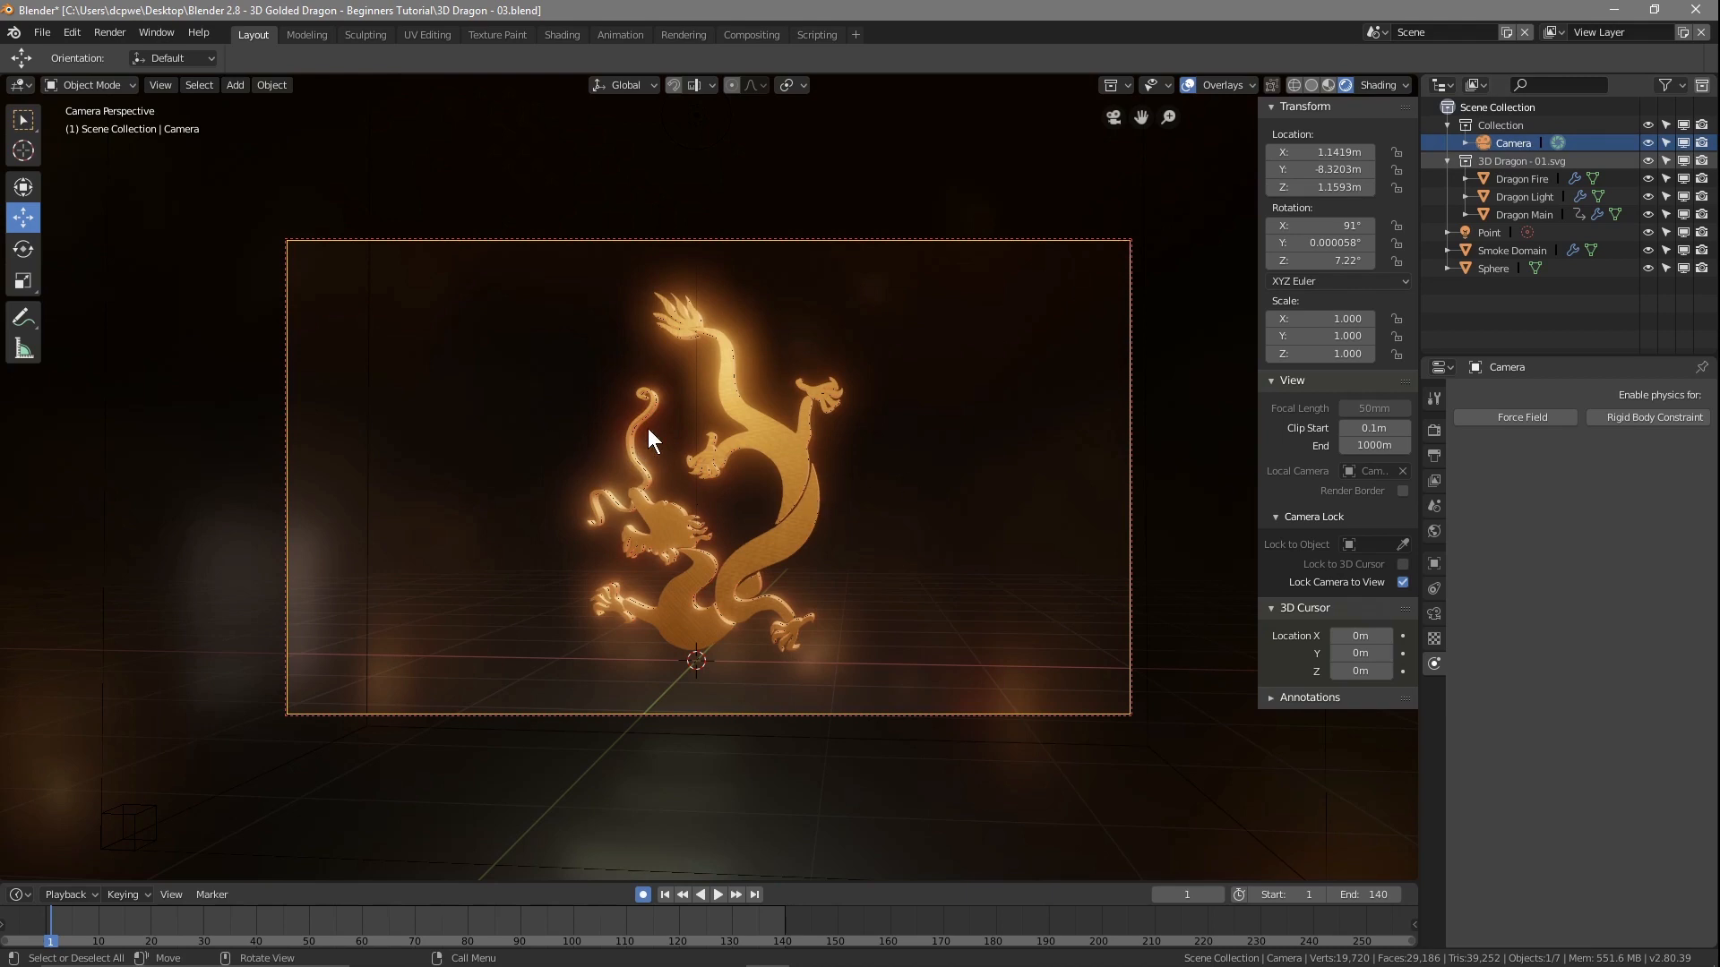
{"action": "key", "text": "i"}
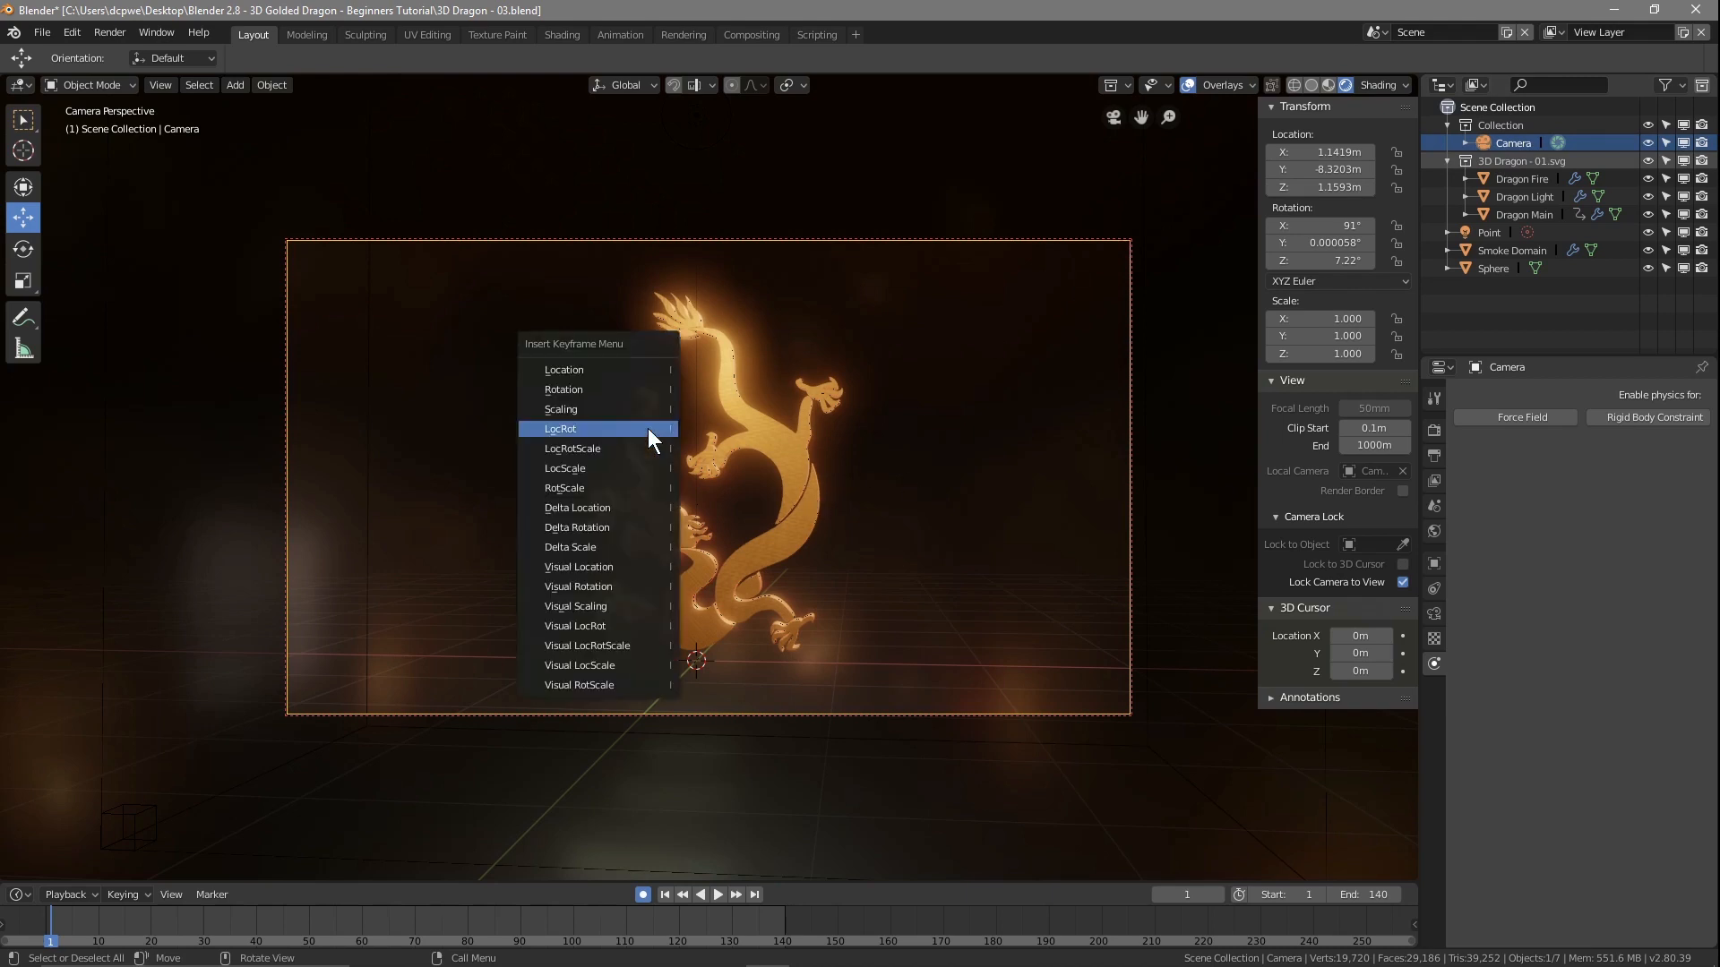
{"action": "left_click", "coordinate": [571, 429]}
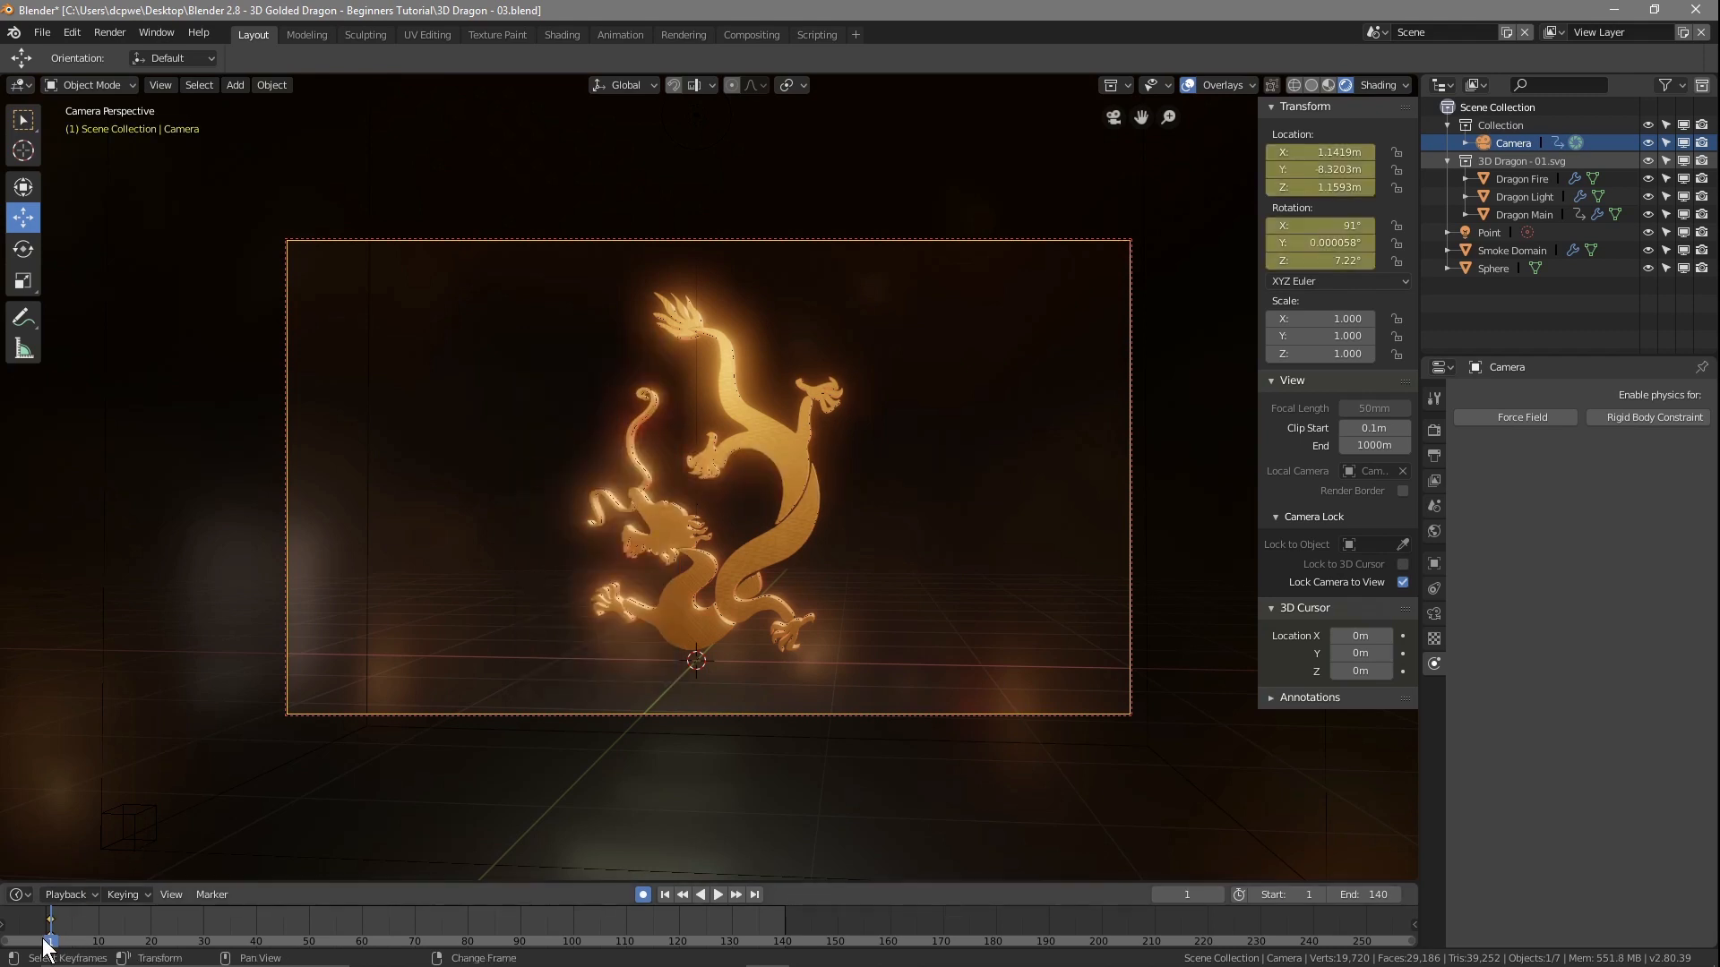
- At frame 110, orbit the camera around the dragon to about X -4.86, Y -6.86, Z 1.04 m to key its position
{"action": "left_click_drag", "start_coordinate": [45, 942], "coordinate": [629, 918]}
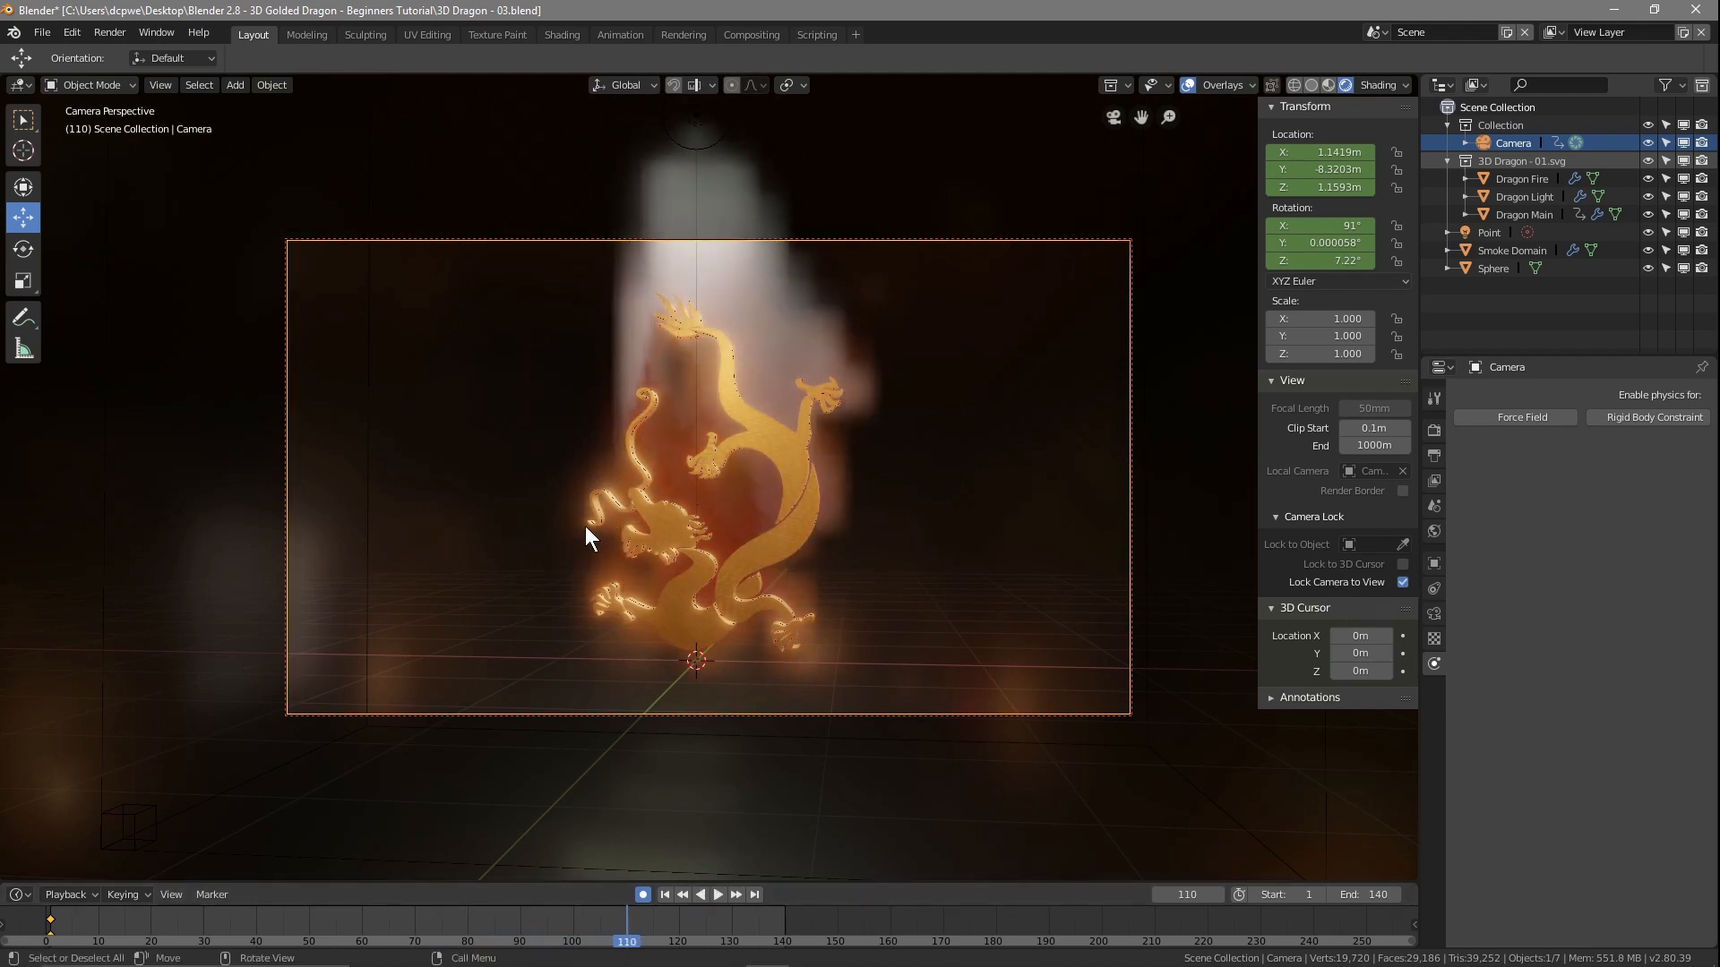
{"action": "mouse_move", "coordinate": [621, 937]}
{"action": "left_mouse_down"}
{"action": "mouse_move", "coordinate": [449, 936]}
{"action": "mouse_move", "coordinate": [568, 941]}
{"action": "mouse_move", "coordinate": [621, 909]}
{"action": "mouse_move", "coordinate": [115, 933]}
{"action": "mouse_move", "coordinate": [280, 952]}
{"action": "mouse_move", "coordinate": [341, 922]}
{"action": "mouse_move", "coordinate": [602, 951]}
{"action": "mouse_move", "coordinate": [626, 911]}
{"action": "left_mouse_up"}
{"action": "middle_click_drag", "start_coordinate": [787, 525], "coordinate": [880, 524]}
- At frame 140, orbit and reframe the camera to about X 2.60, Y -7.14, Z 1.06 m to key the closing view
{"action": "left_click_drag", "start_coordinate": [626, 942], "coordinate": [783, 918]}
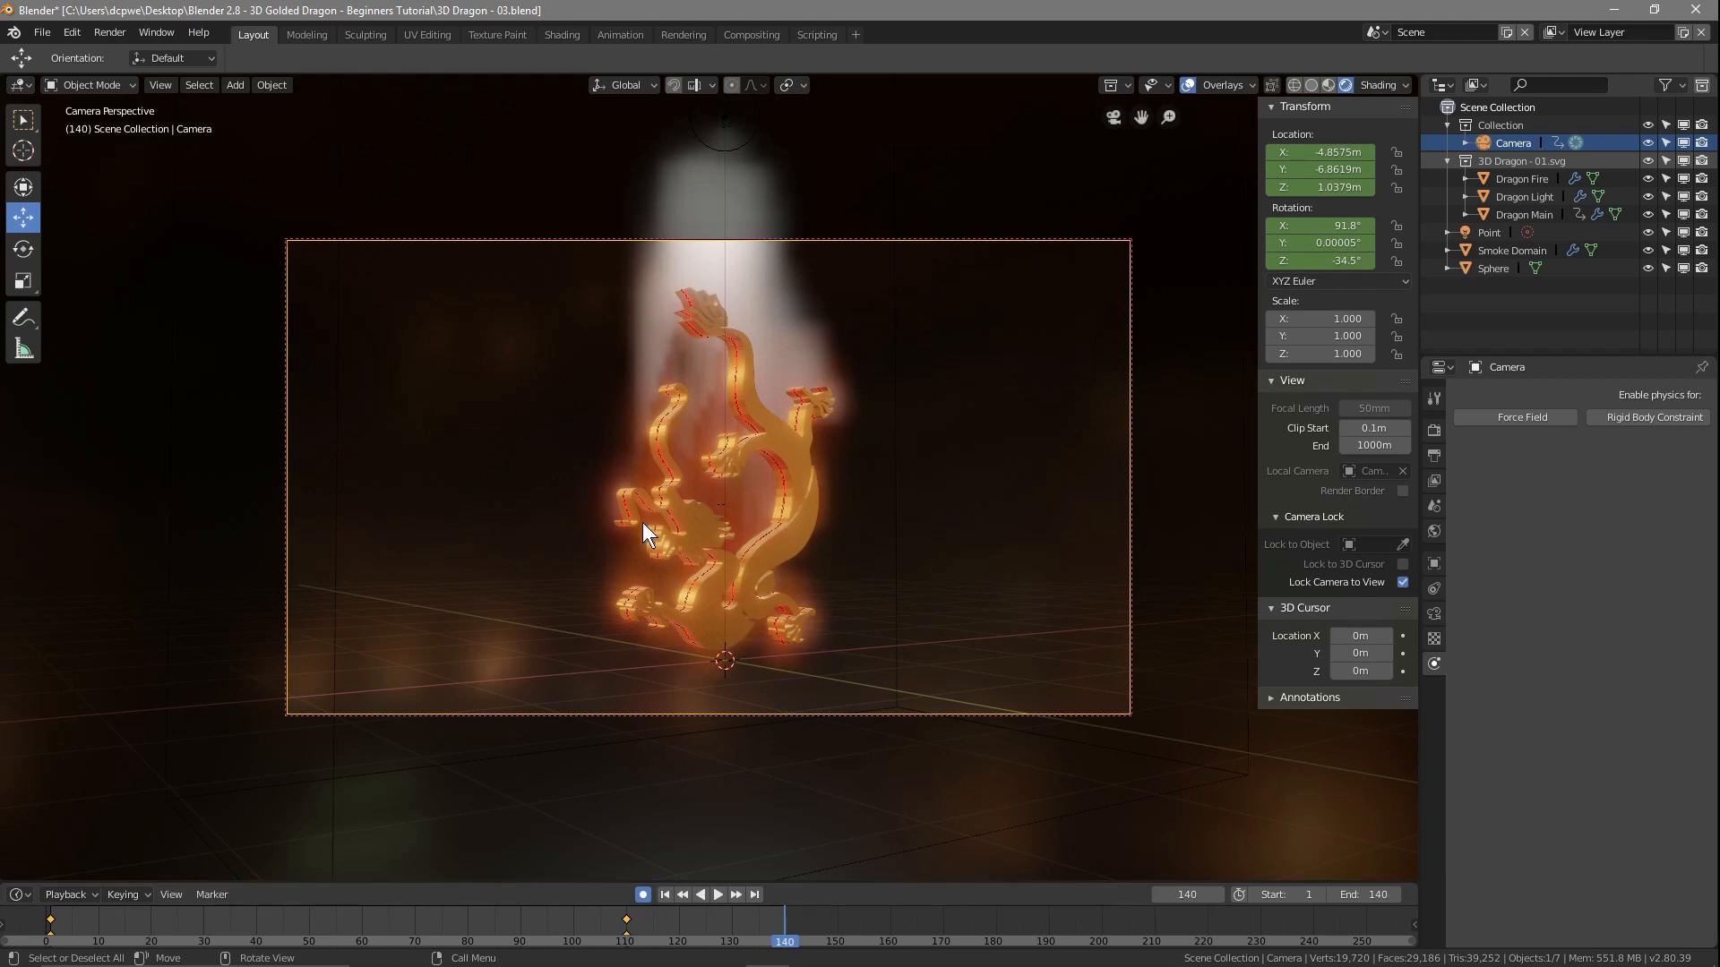
{"action": "middle_click_drag", "start_coordinate": [773, 493], "coordinate": [675, 492]}
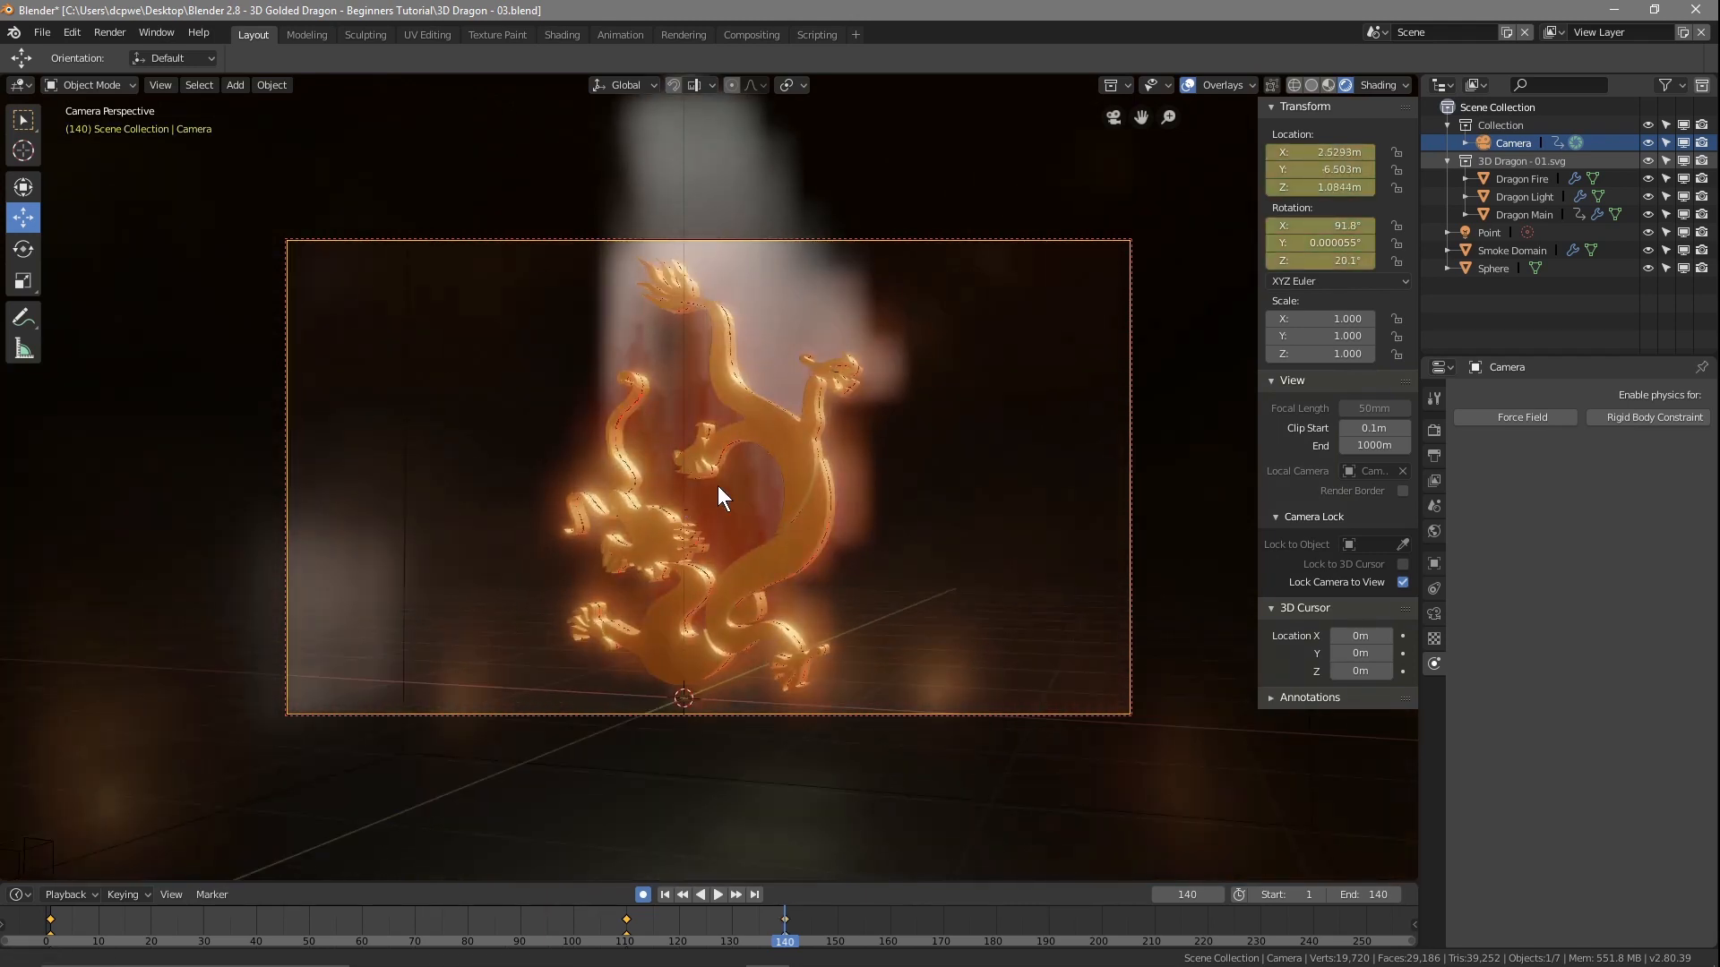
{"action": "middle_click_drag", "start_coordinate": [717, 485], "coordinate": [742, 485], "text": "shift"}
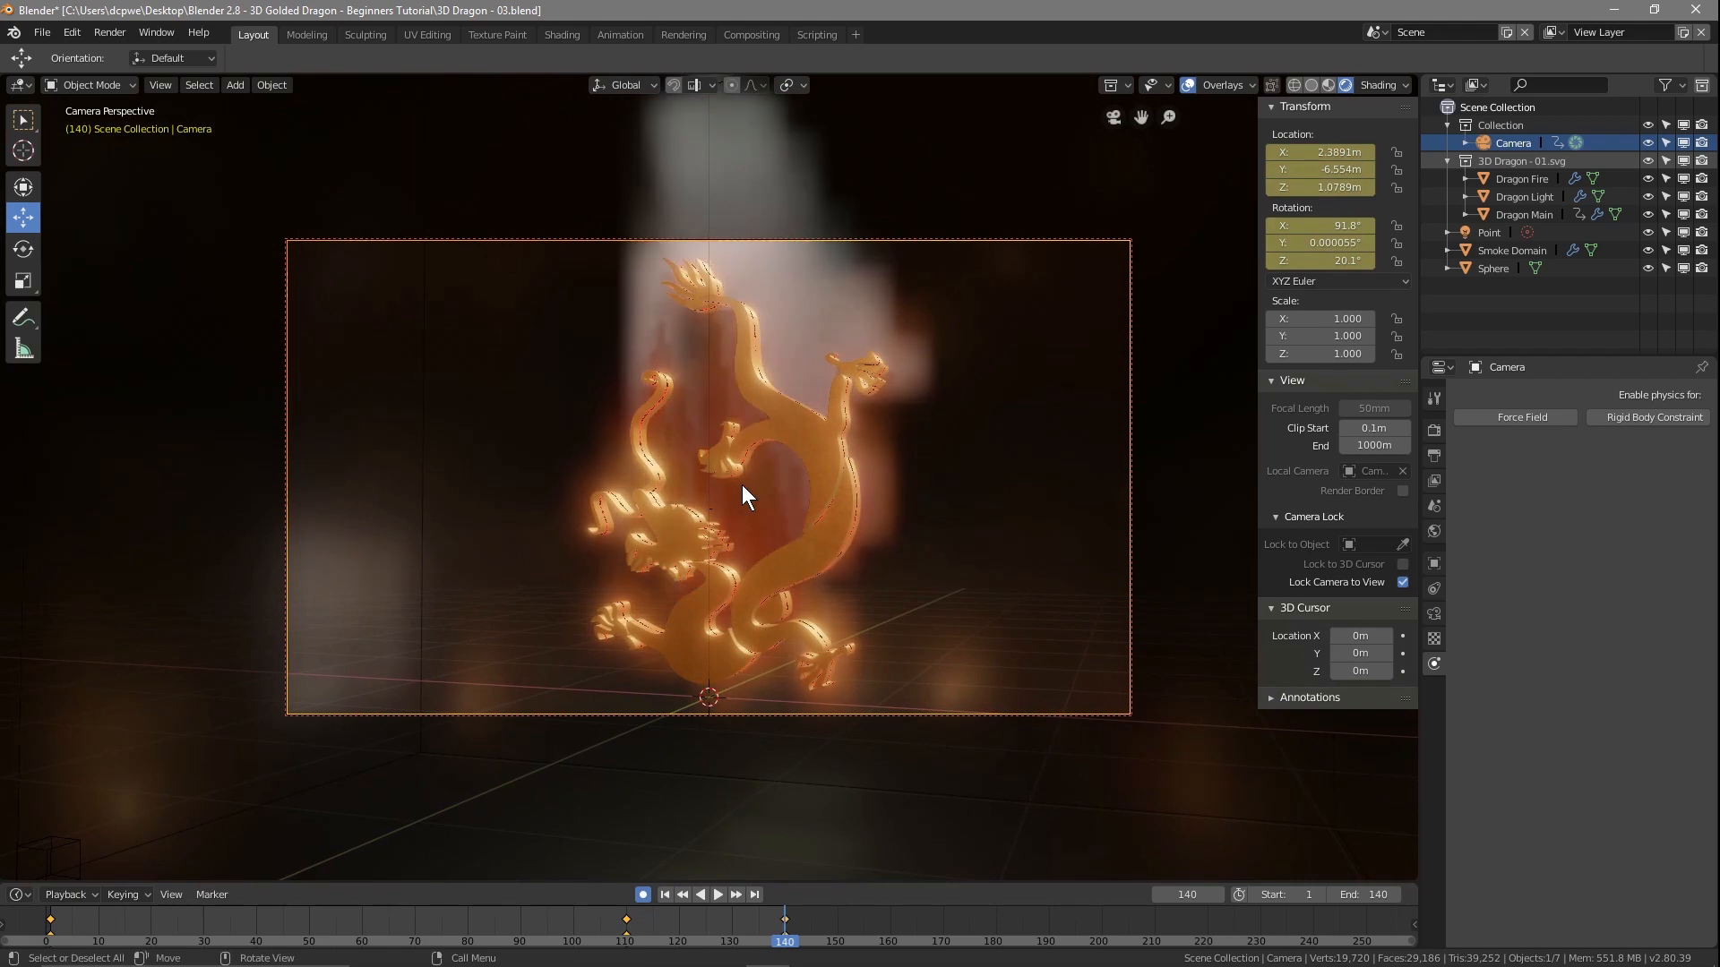
{"action": "scroll", "coordinate": [743, 486], "scroll_direction": "up", "scroll_amount": 1}
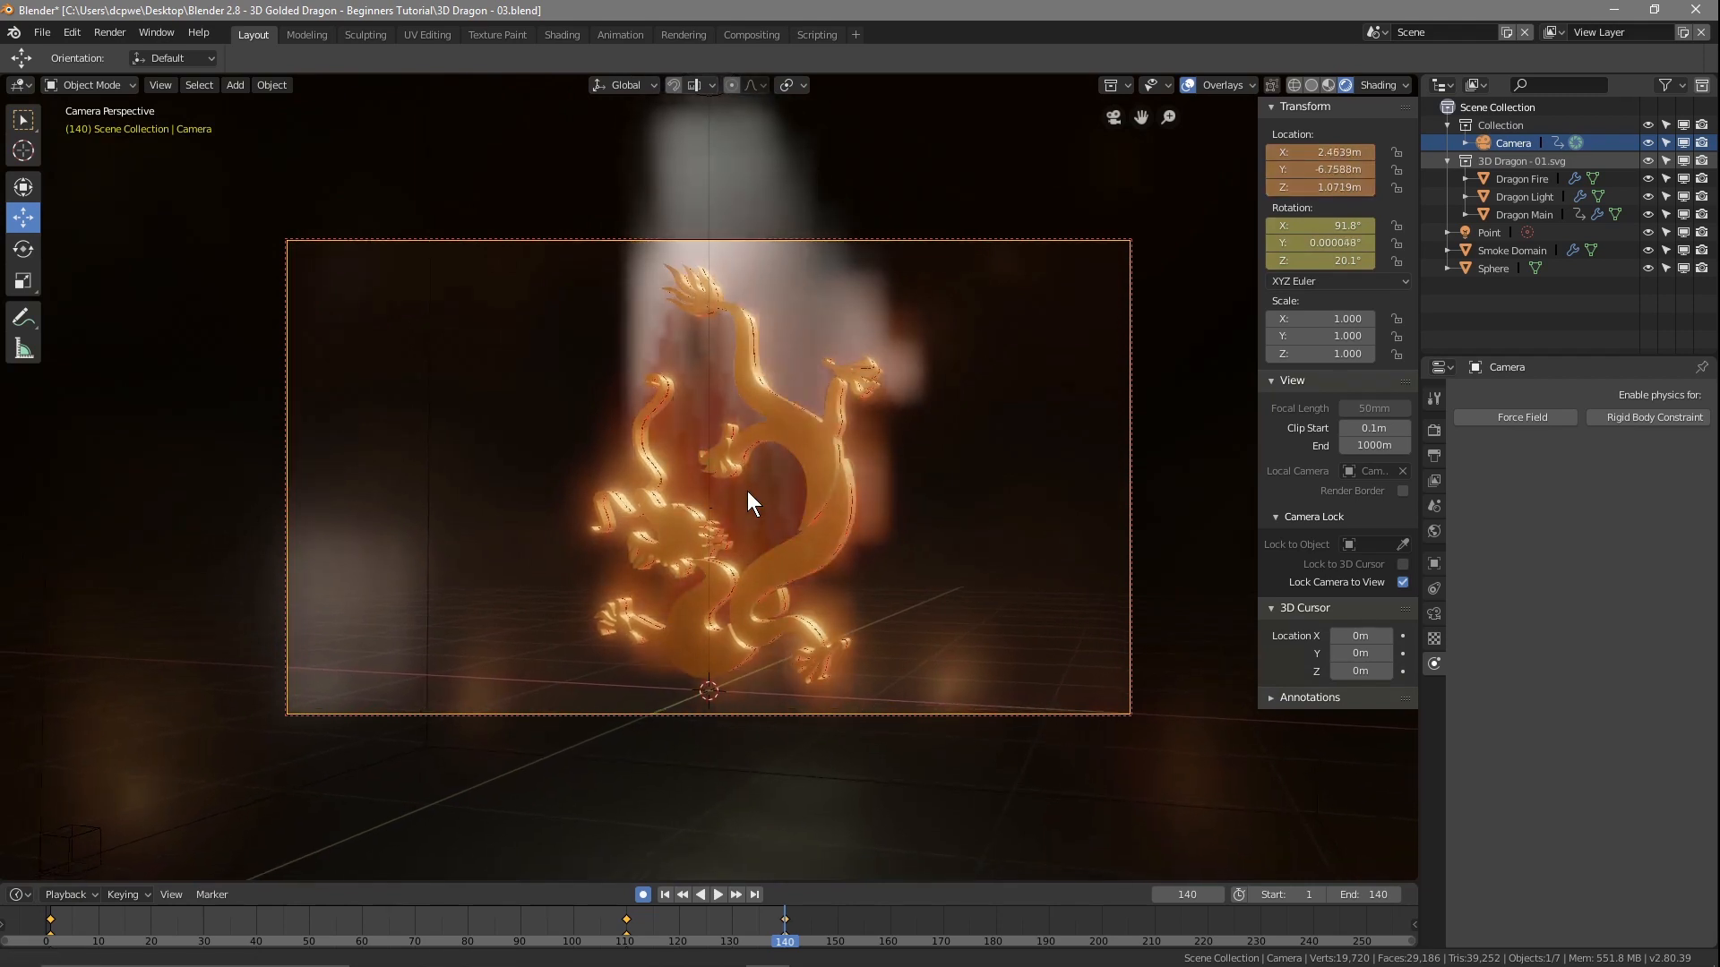
{"action": "scroll", "coordinate": [748, 484], "scroll_direction": "down", "scroll_amount": 2}
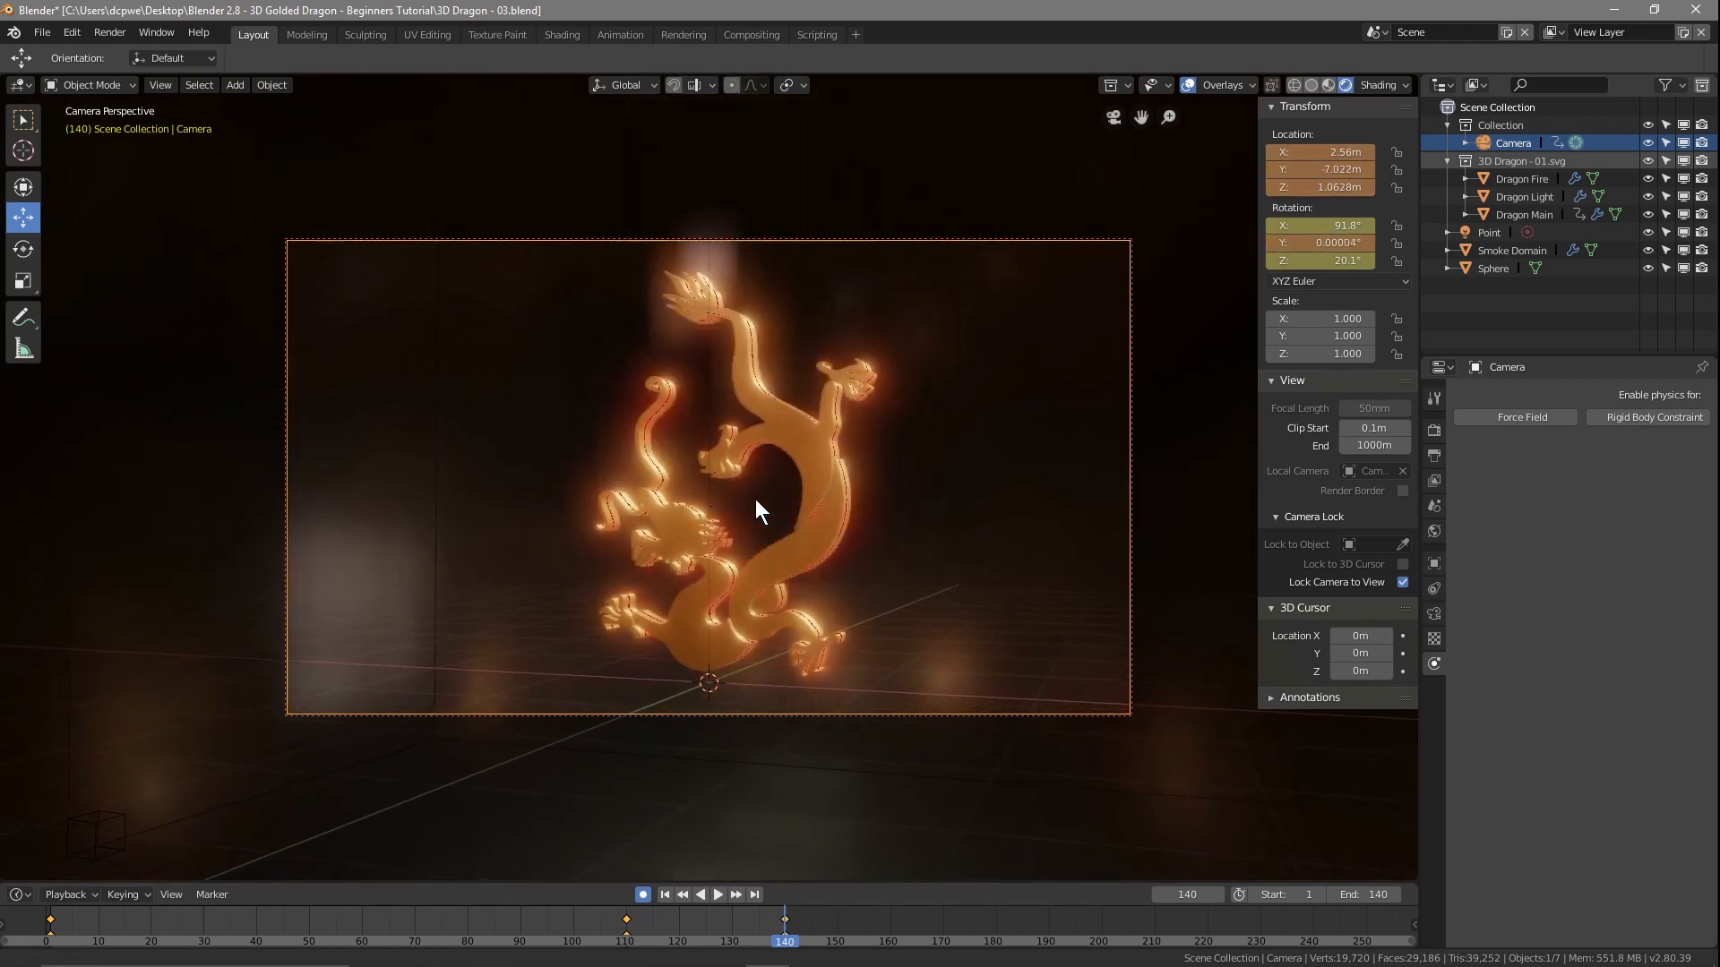
{"action": "scroll", "coordinate": [756, 516], "scroll_direction": "up", "scroll_amount": 1}
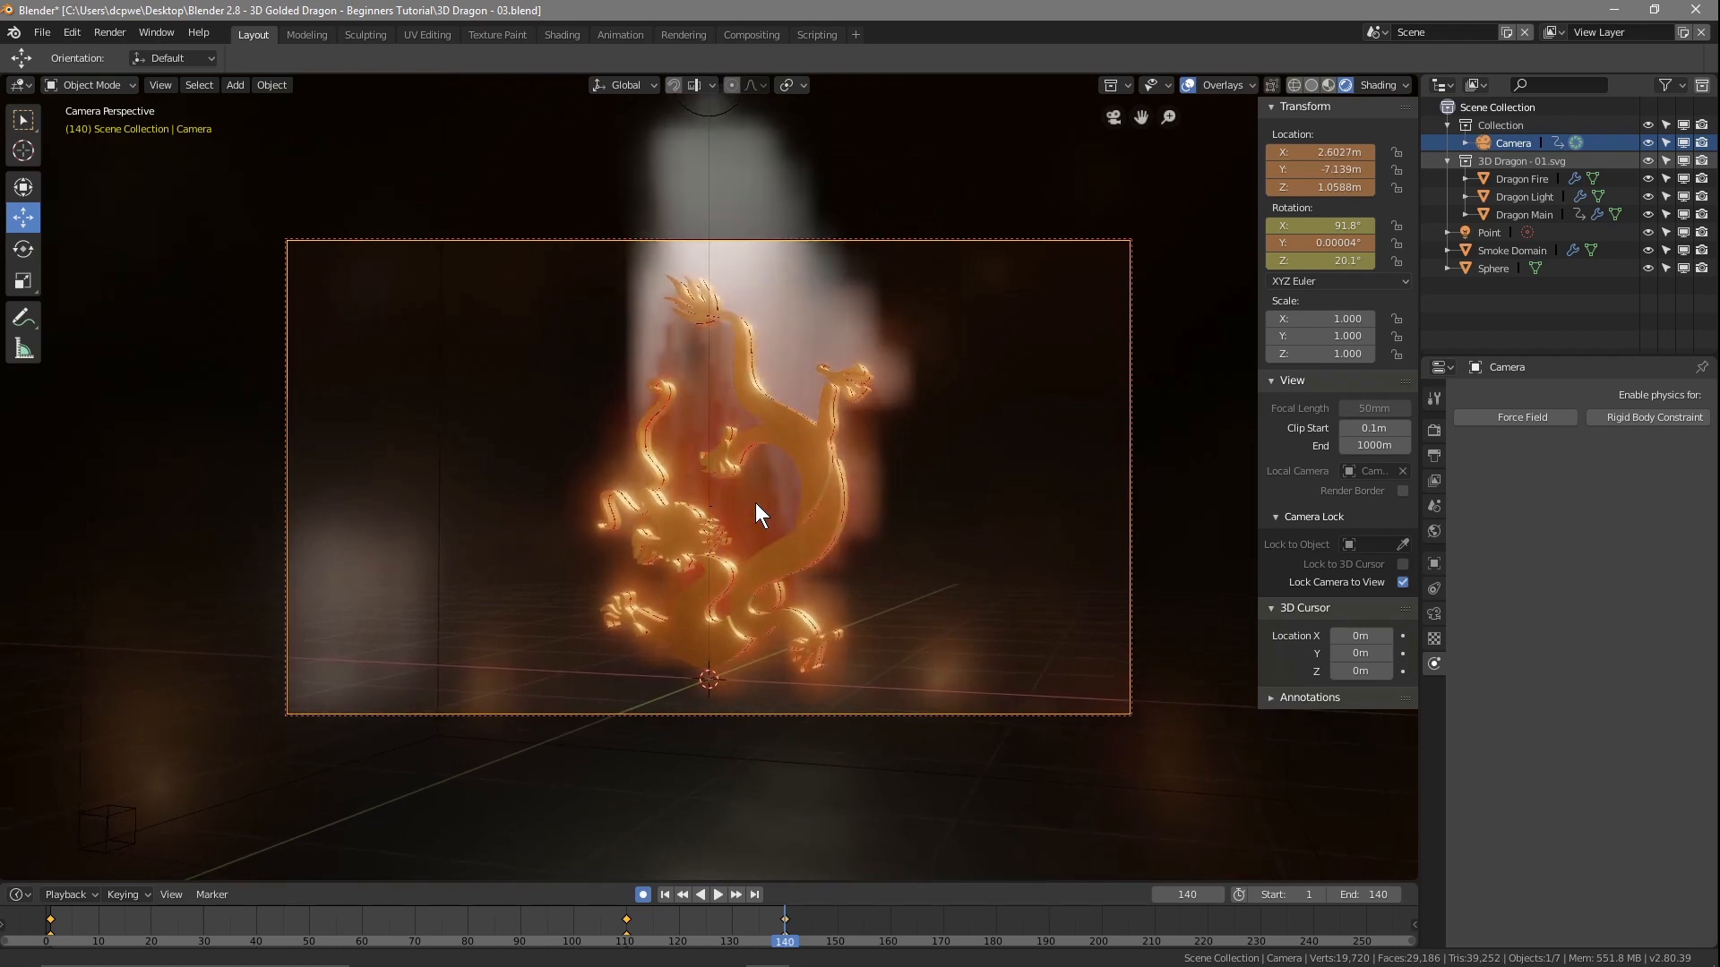
{"action": "middle_click_drag", "start_coordinate": [755, 503], "coordinate": [755, 502], "text": "ctrl"}
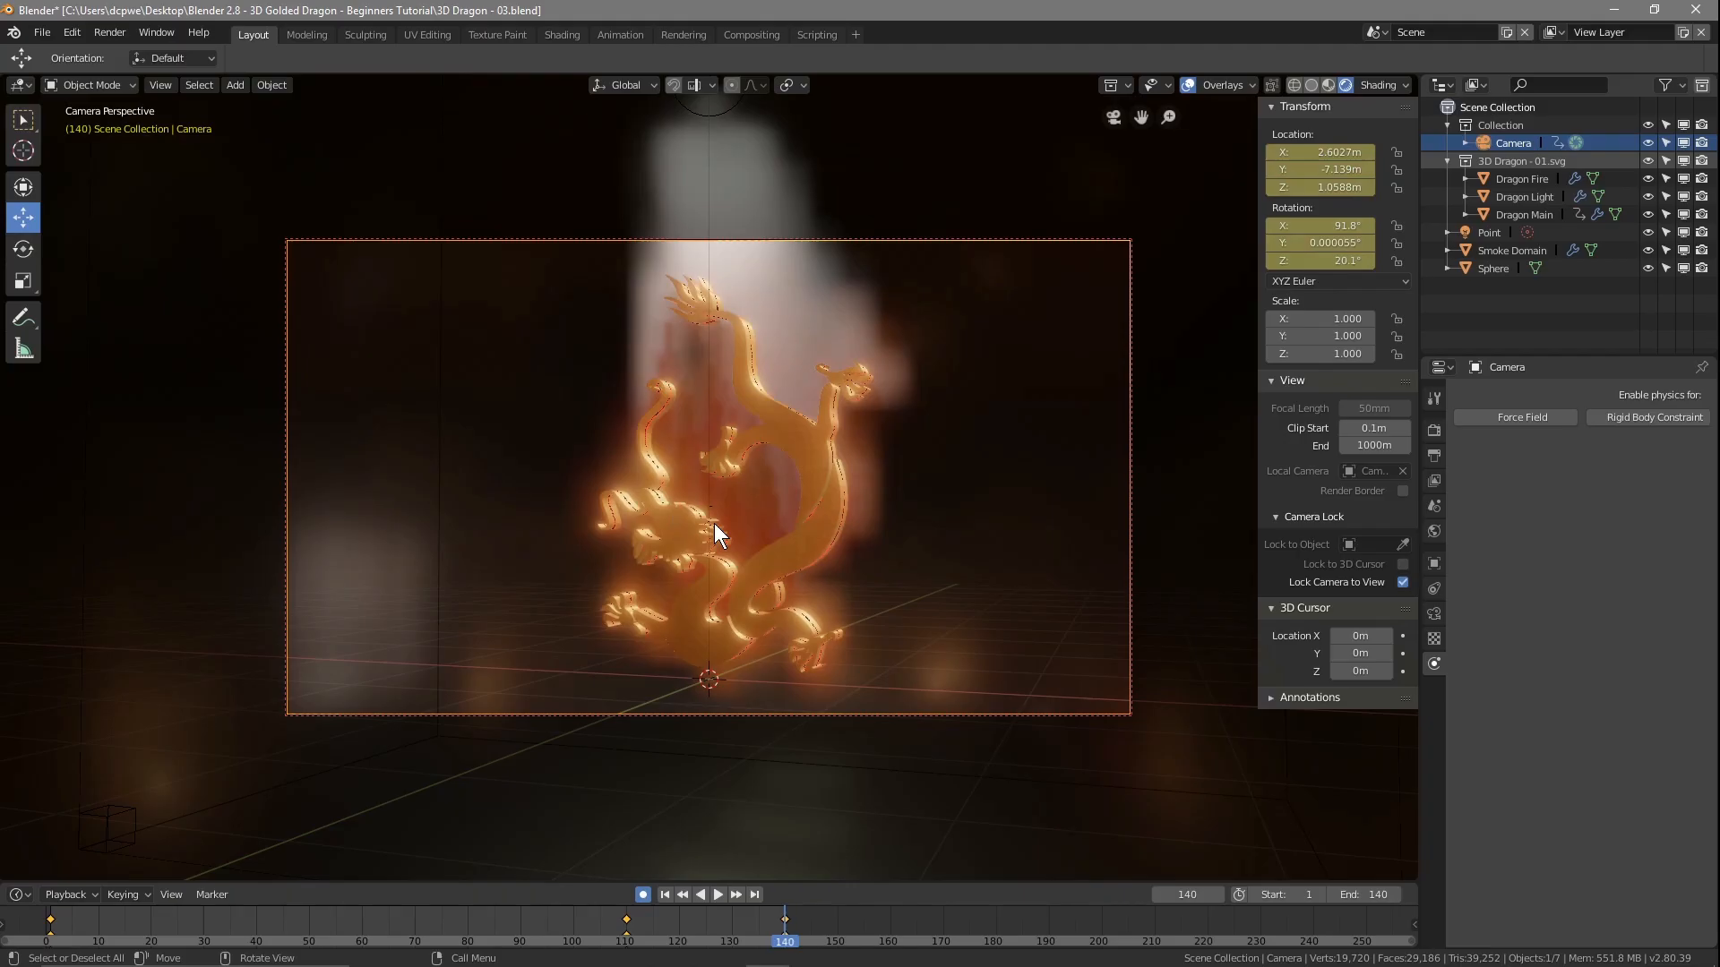
- Render a test image of frame 140, close it, and return to frame 1 with automatic keyframing off
{"action": "key", "text": "F12"}
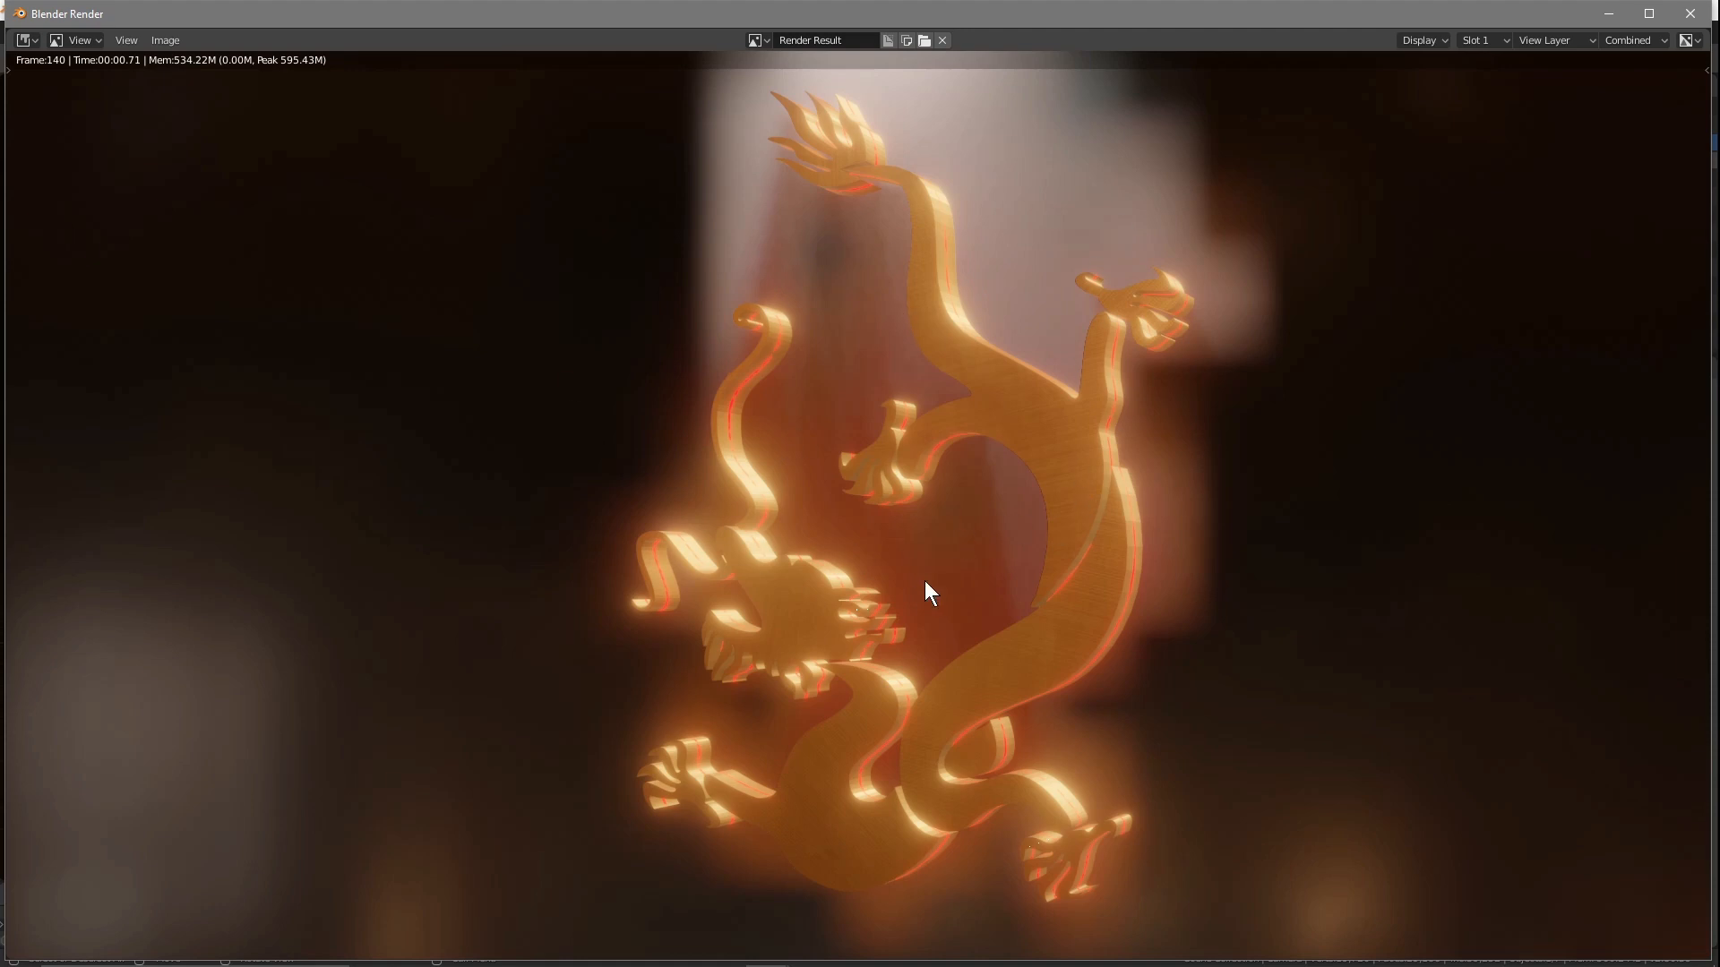
{"action": "left_click", "coordinate": [1691, 13]}
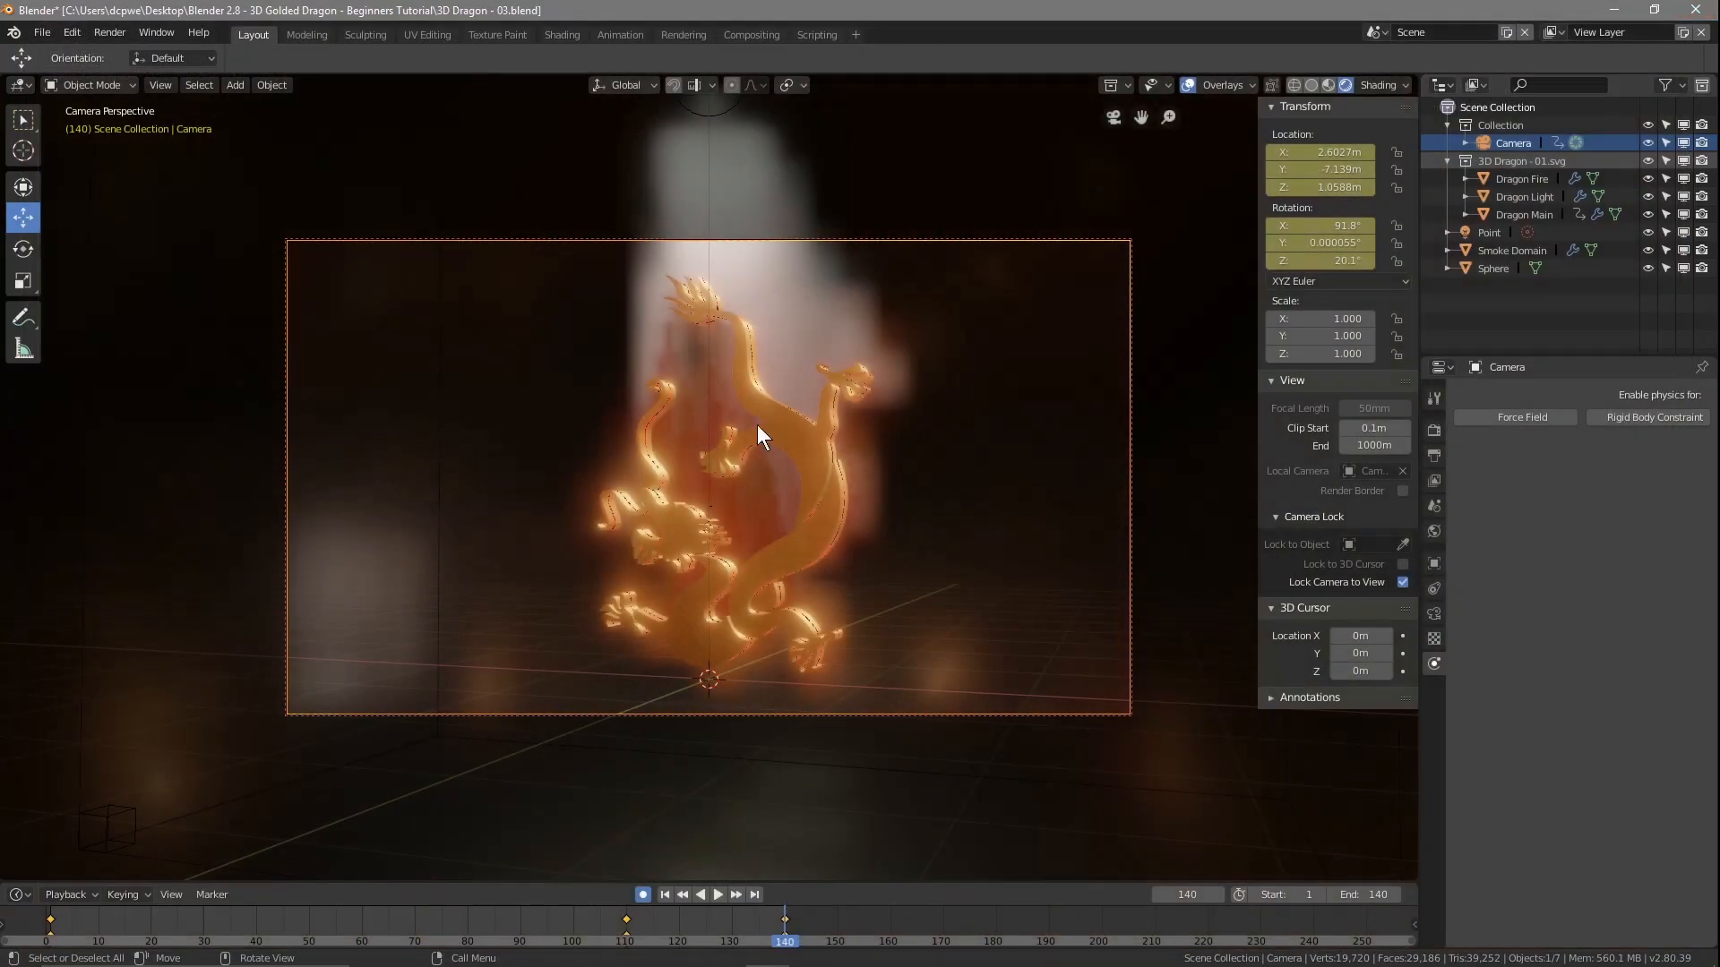
{"action": "left_click_drag", "start_coordinate": [767, 941], "coordinate": [51, 940]}
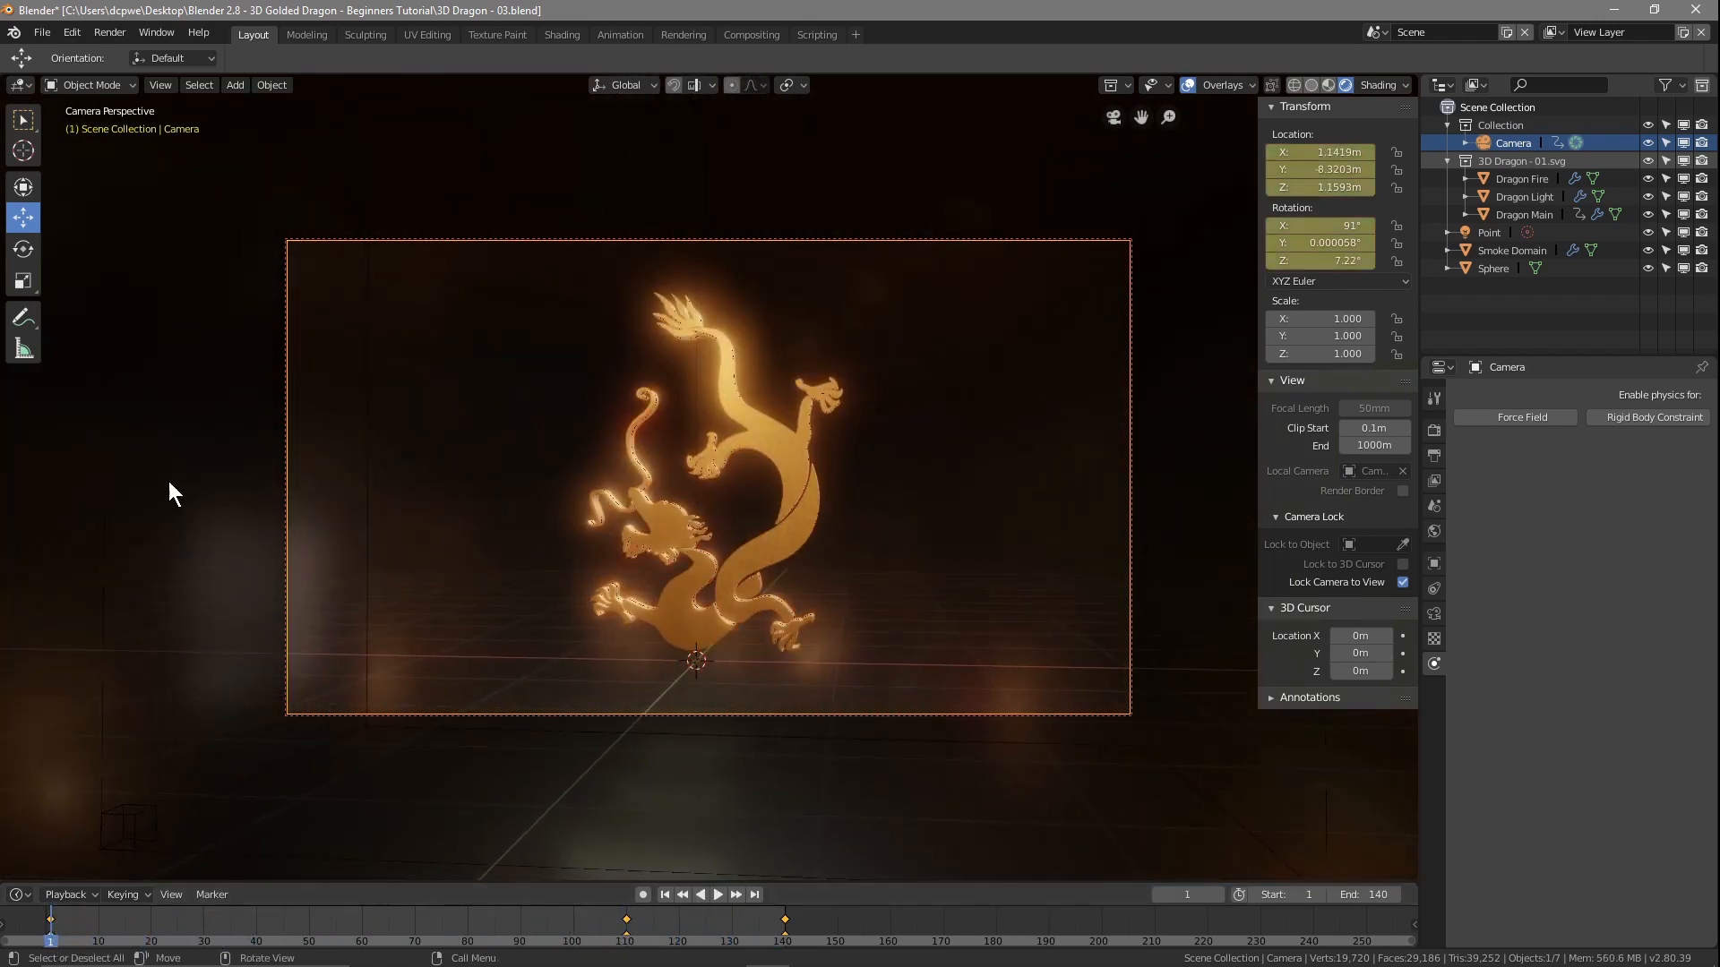
- Save the project as a new file named 3D Dragon - 04.blend
{"action": "left_click", "coordinate": [38, 36]}
{"action": "left_click", "coordinate": [61, 184]}
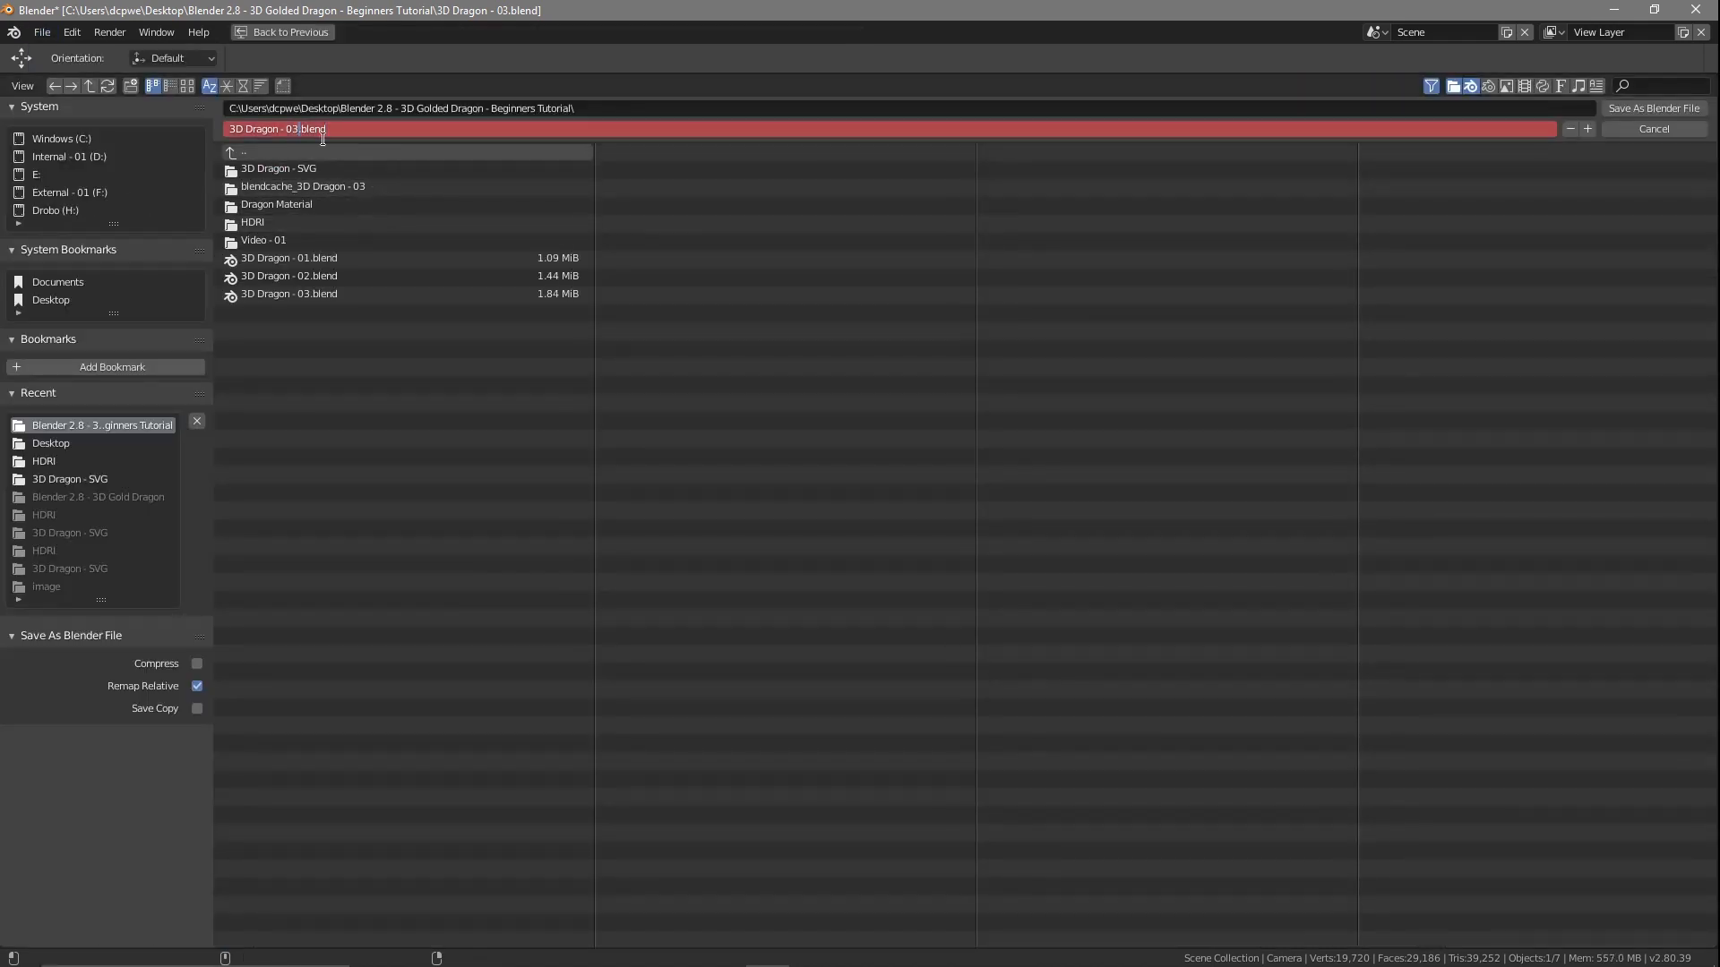
{"action": "left_click", "coordinate": [1639, 110]}
{"action": "left_click", "coordinate": [1643, 106]}
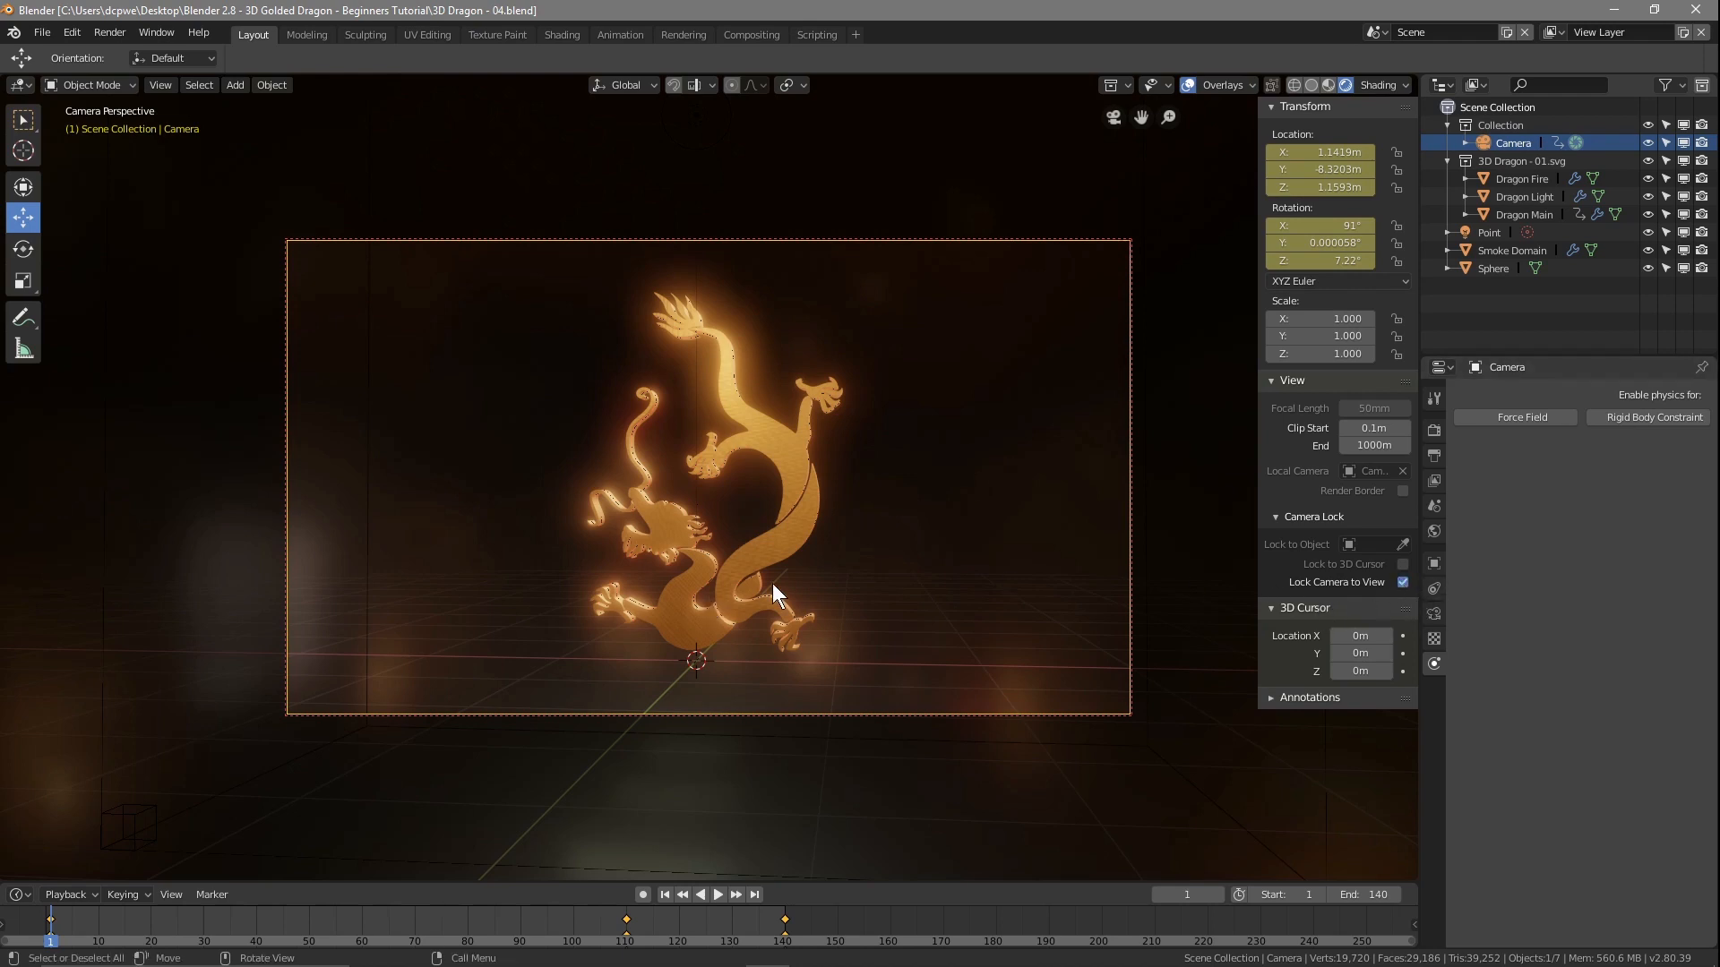
- Turn off locking the camera to the view, hide the viewport sidebar and return to the camera view
{"action": "left_click", "coordinate": [1403, 583]}
{"action": "mouse_move", "coordinate": [623, 538]}
{"action": "middle_mouse_down"}
{"action": "mouse_move", "coordinate": [701, 540]}
{"action": "mouse_move", "coordinate": [560, 532]}
{"action": "mouse_move", "coordinate": [740, 538]}
{"action": "mouse_move", "coordinate": [624, 543]}
{"action": "mouse_move", "coordinate": [658, 539]}
{"action": "middle_mouse_up"}
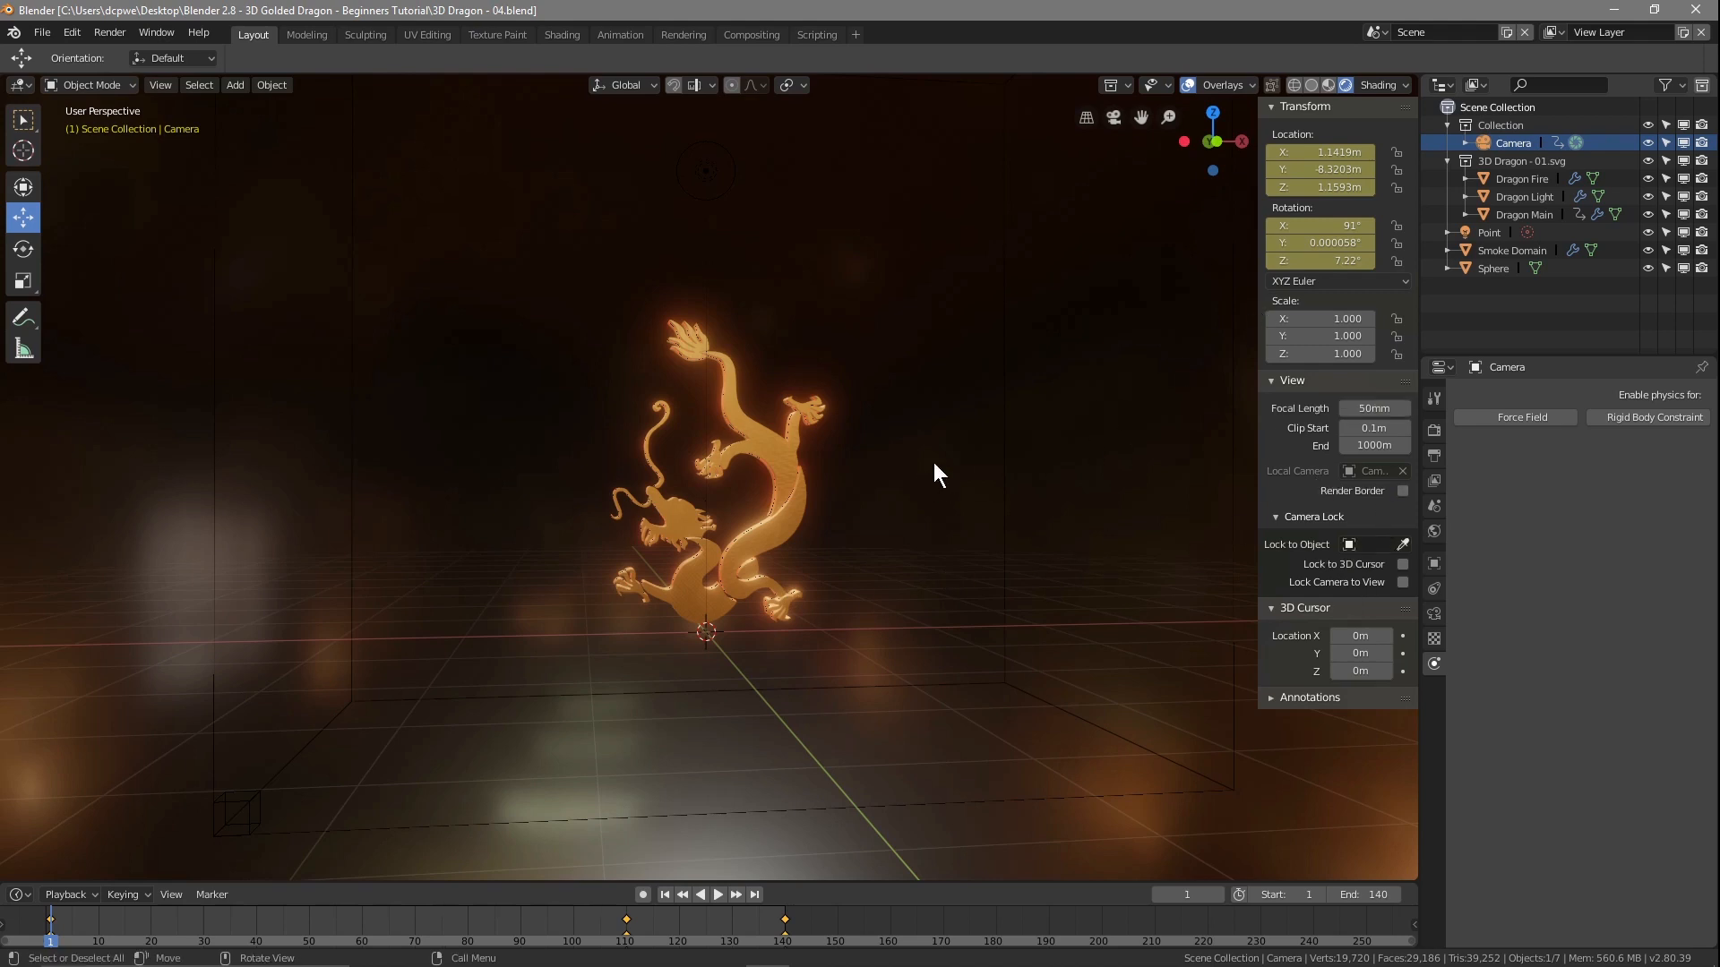
{"action": "key", "text": "n"}
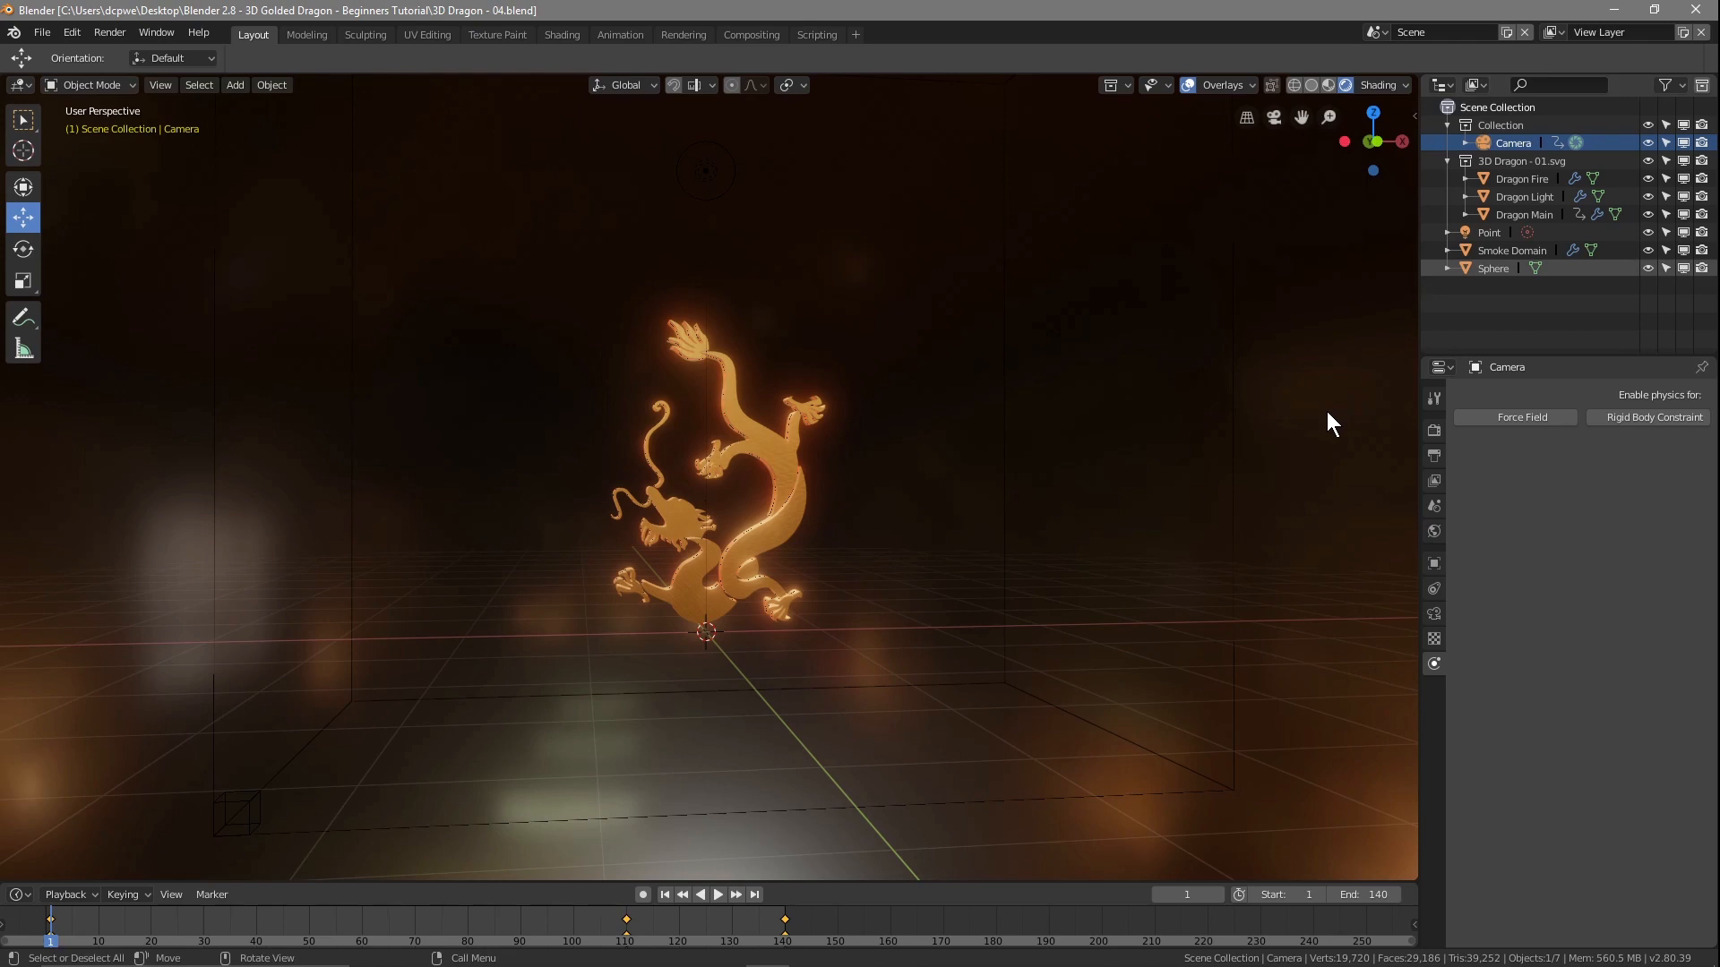
{"action": "key", "text": "KP_0"}
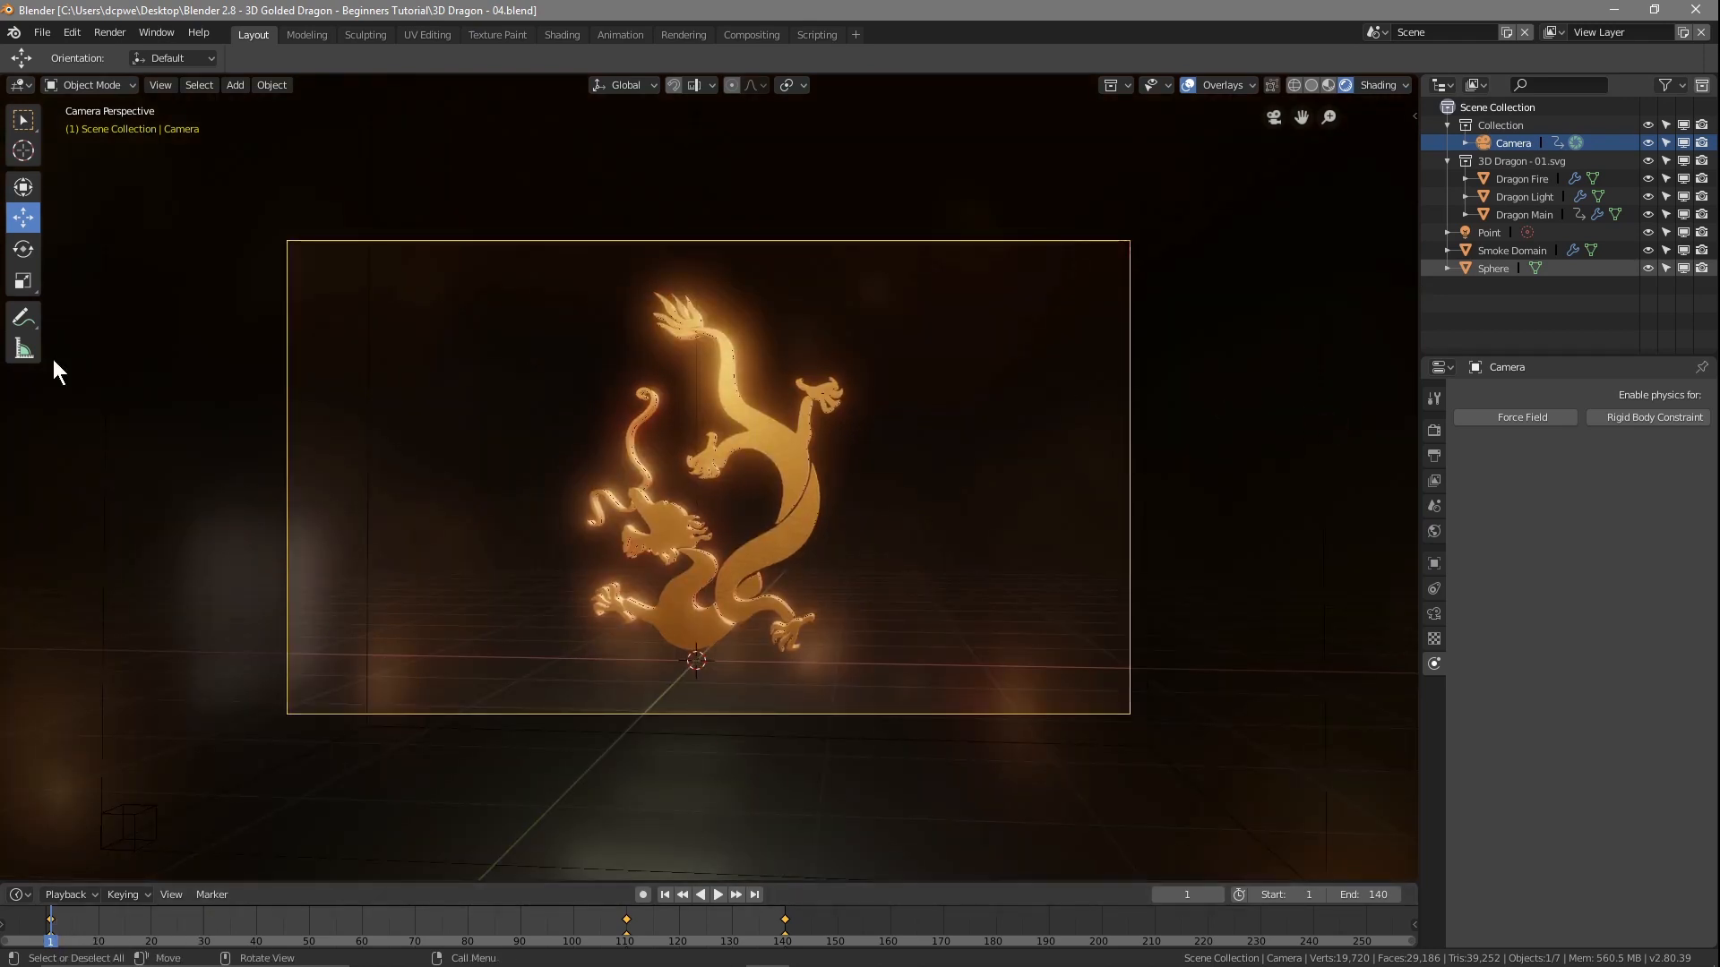
{"action": "left_click", "coordinate": [43, 33]}
- Free the Smoke Domain's existing bake and set the cache's simulation end to frame 110
{"action": "left_click", "coordinate": [1501, 249]}
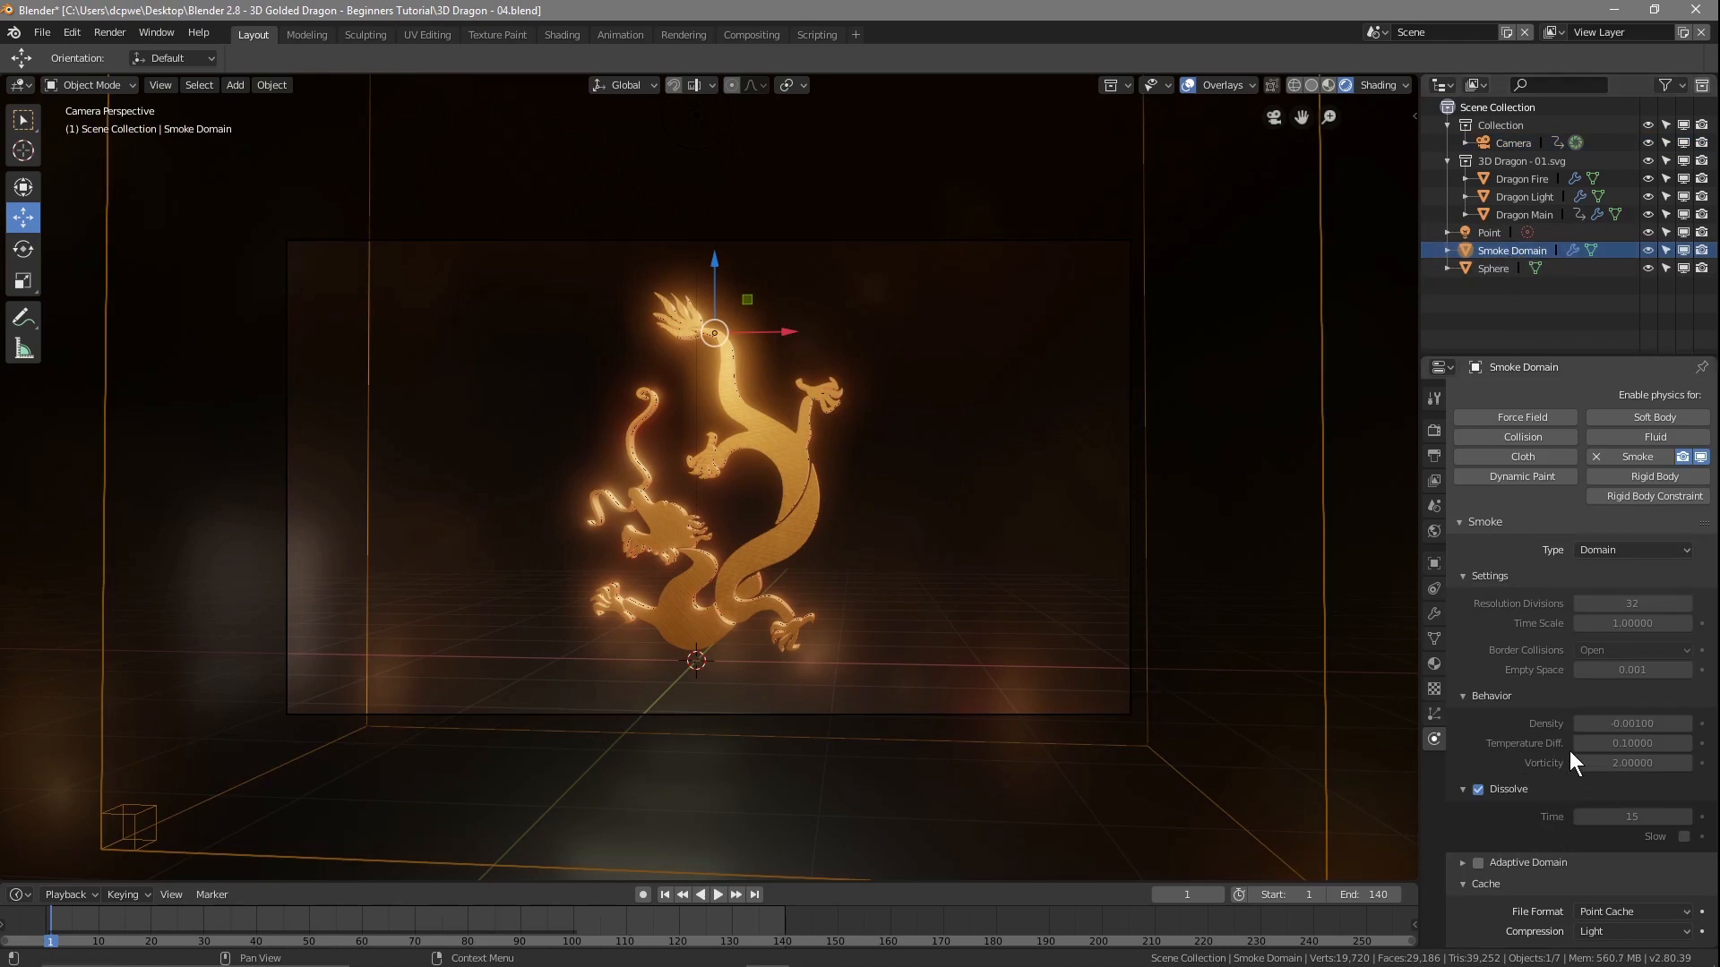
{"action": "scroll", "coordinate": [1515, 840], "scroll_direction": "down", "scroll_amount": 5}
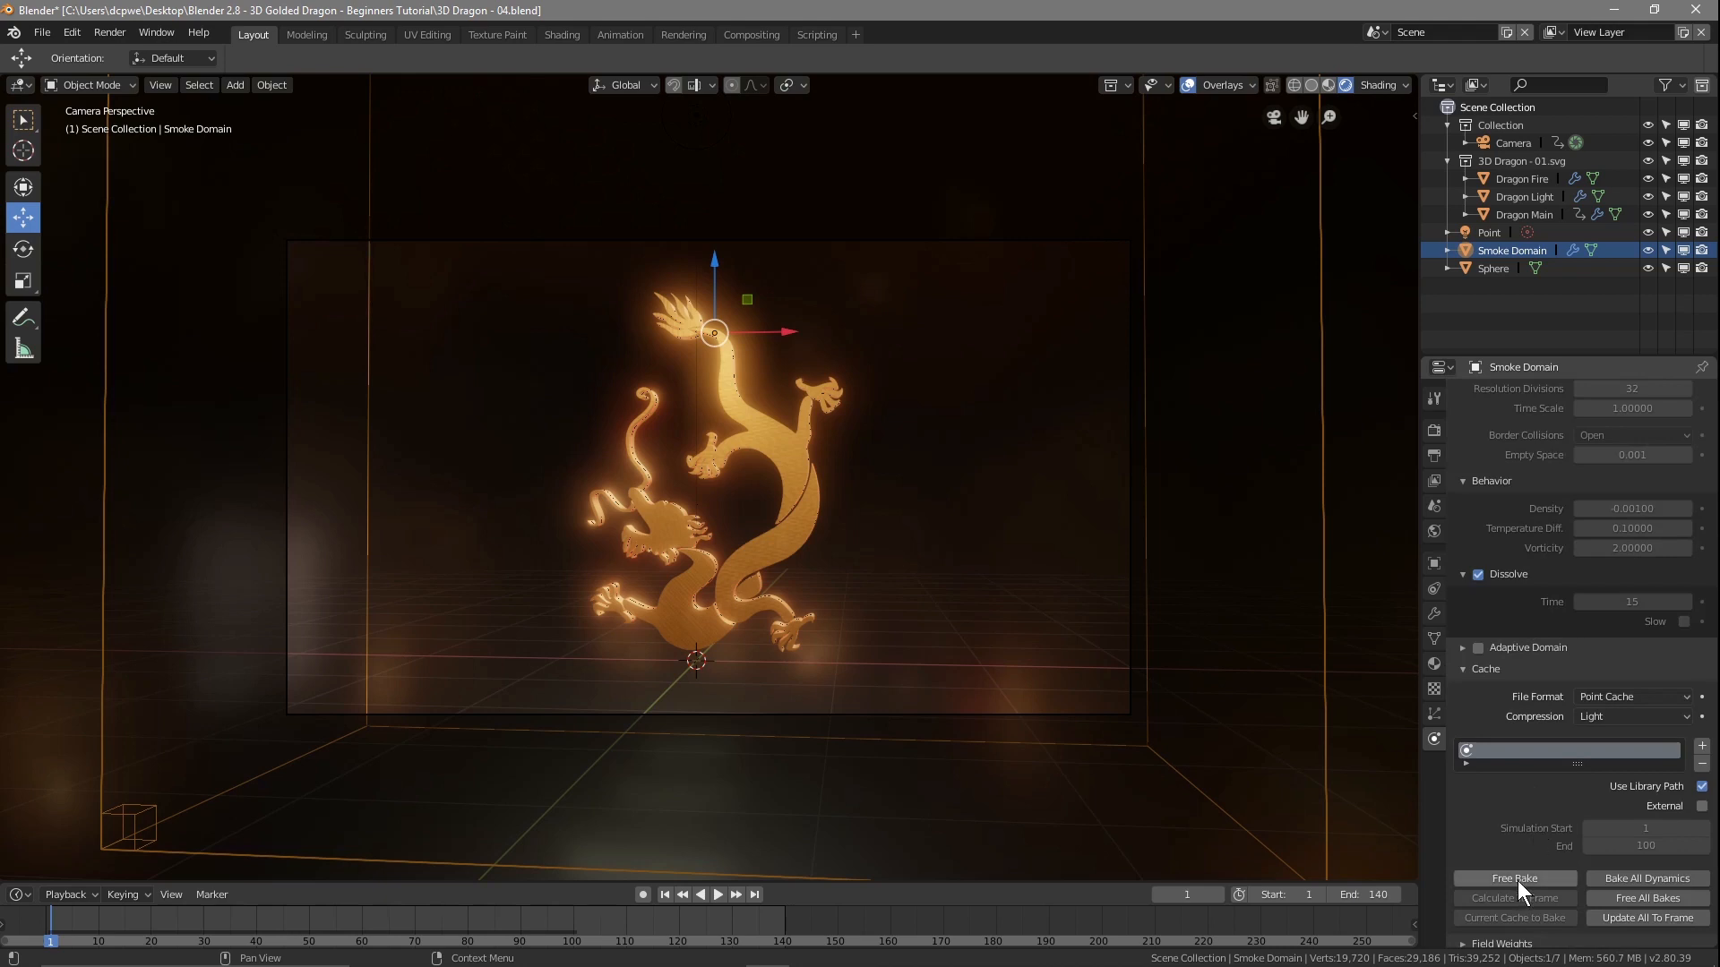
{"action": "scroll", "coordinate": [1523, 874], "scroll_direction": "down", "scroll_amount": 1}
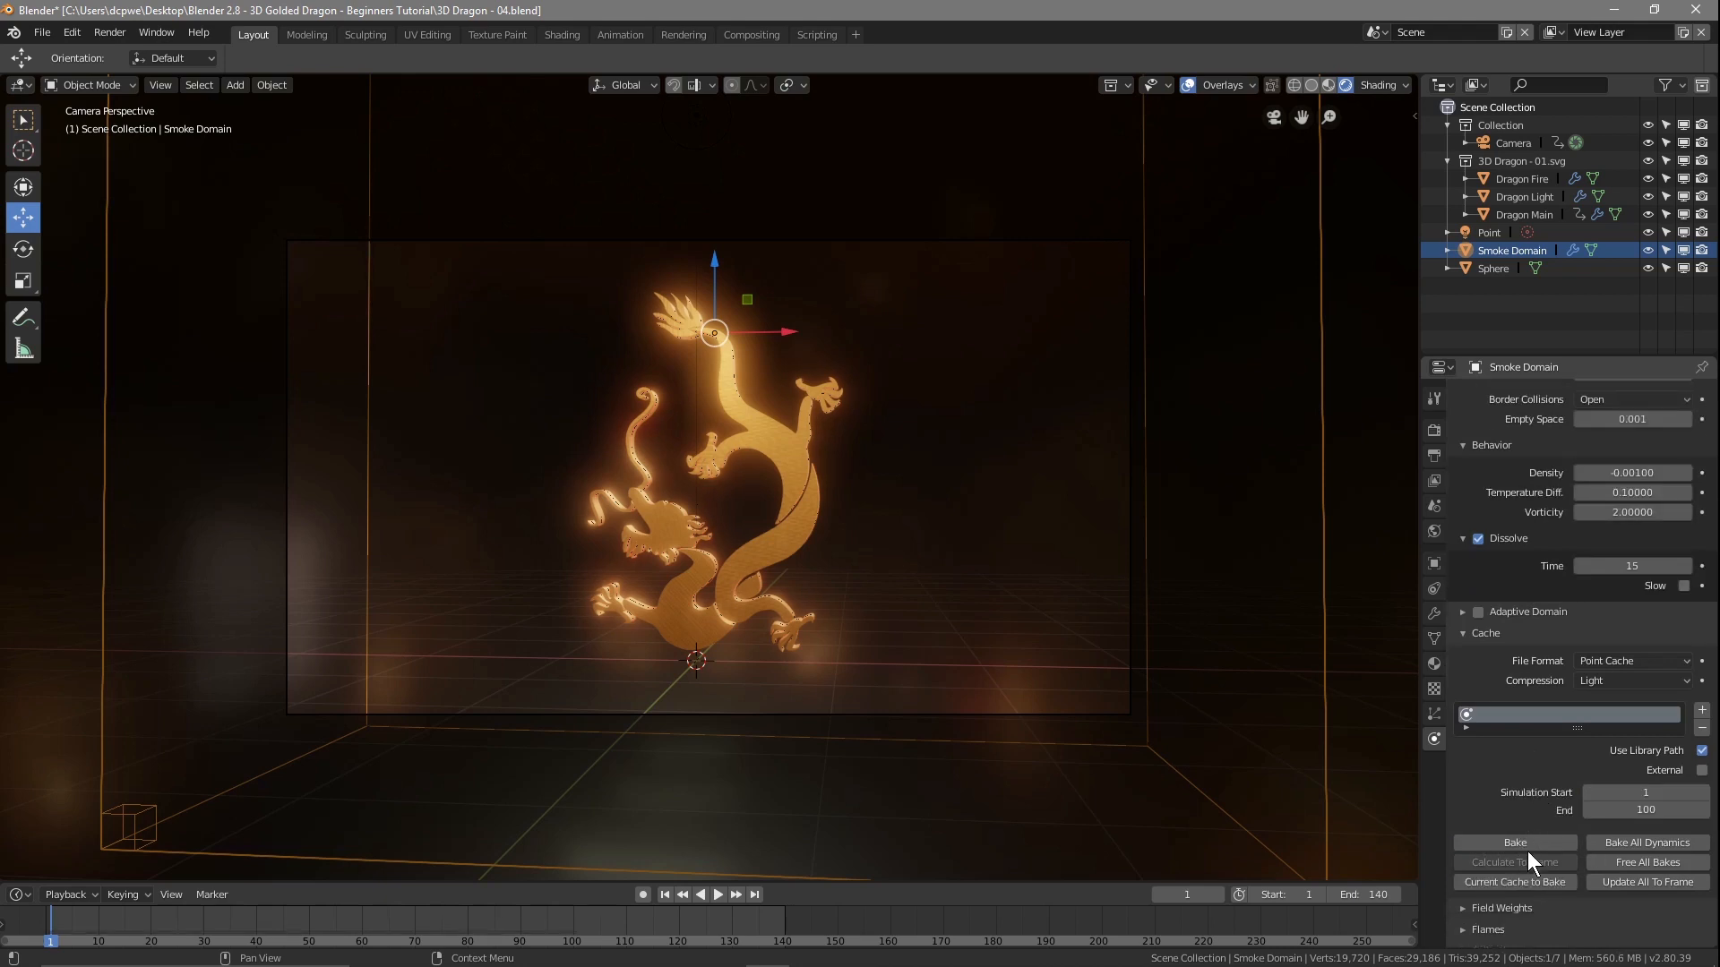
{"action": "left_click", "coordinate": [1640, 810]}
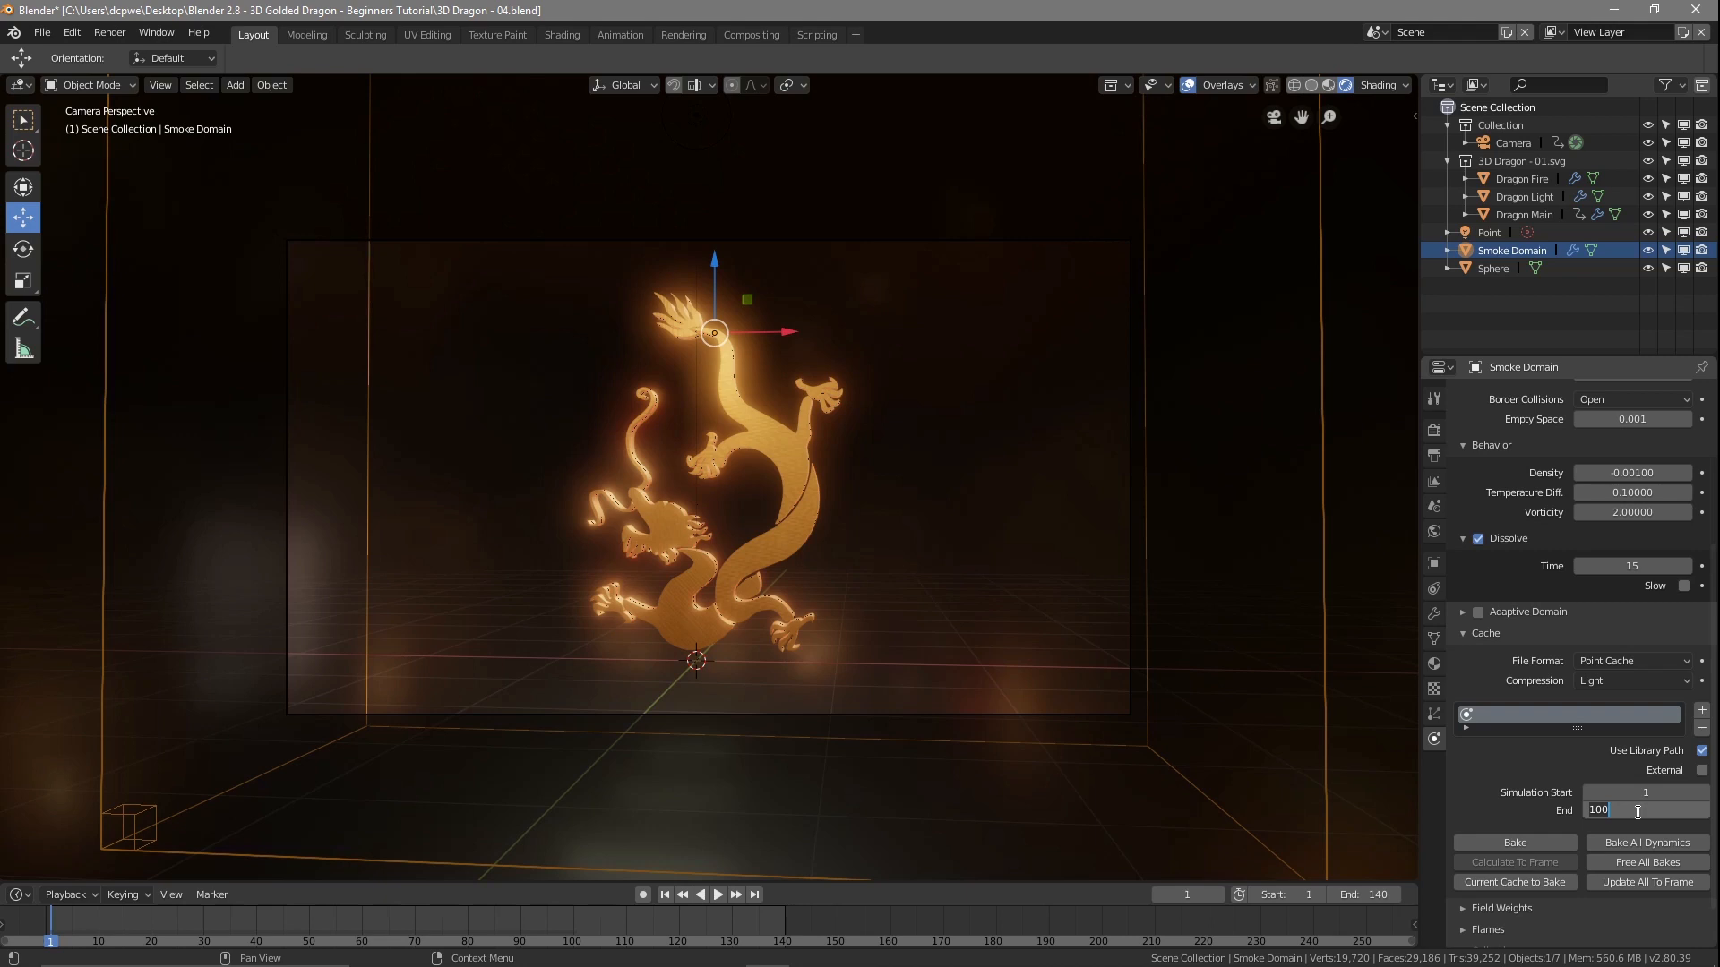
{"action": "type", "text": "110"}
{"action": "key", "text": "Return"}
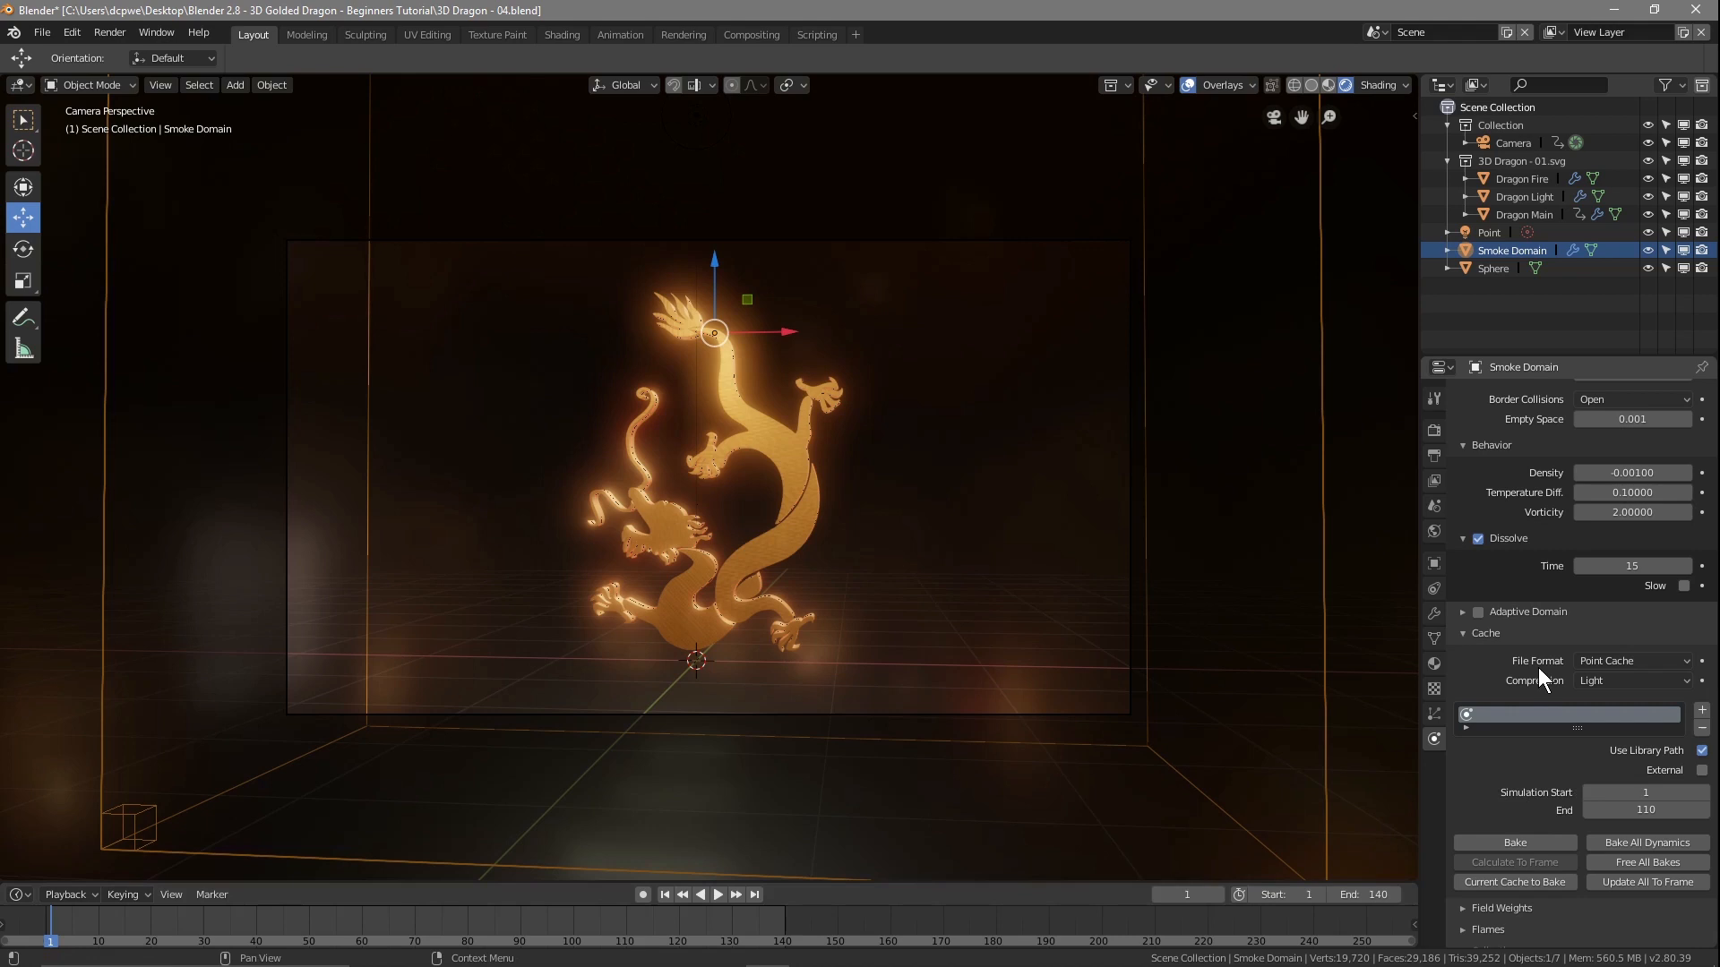
{"action": "scroll", "coordinate": [1537, 642], "scroll_direction": "up", "scroll_amount": 5}
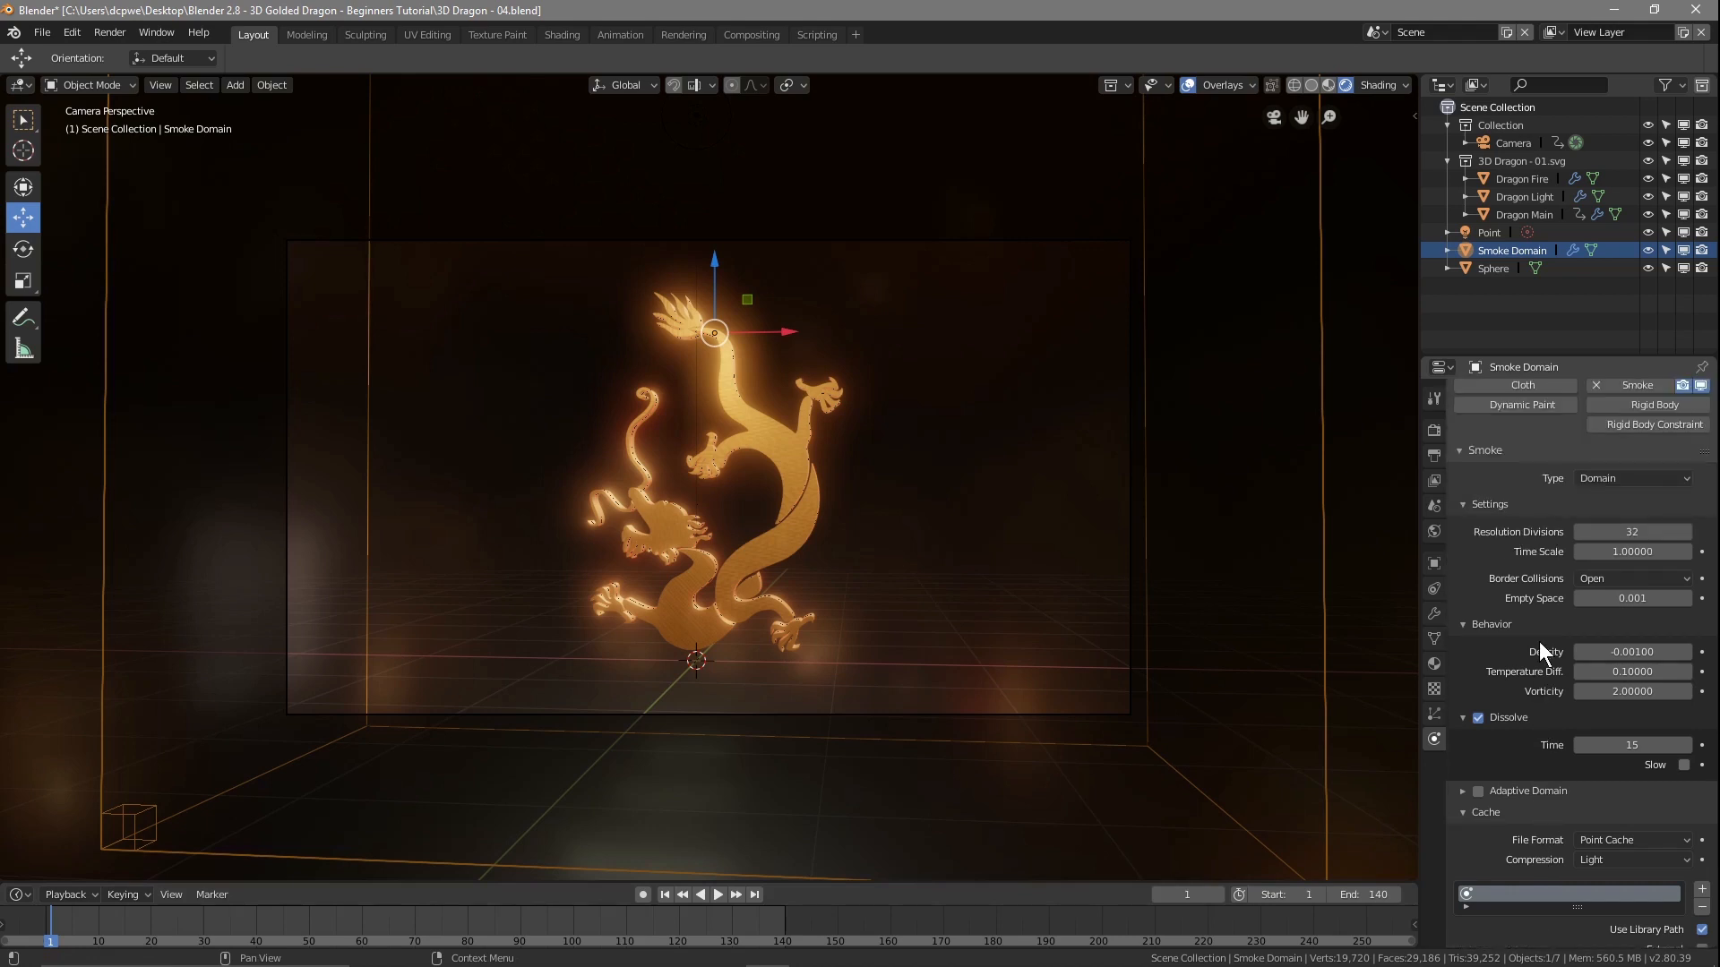
{"action": "scroll", "coordinate": [1539, 641], "scroll_direction": "down", "scroll_amount": 3}
{"action": "scroll", "coordinate": [1514, 564], "scroll_direction": "up", "scroll_amount": 3}
{"action": "scroll", "coordinate": [1566, 649], "scroll_direction": "down", "scroll_amount": 6}
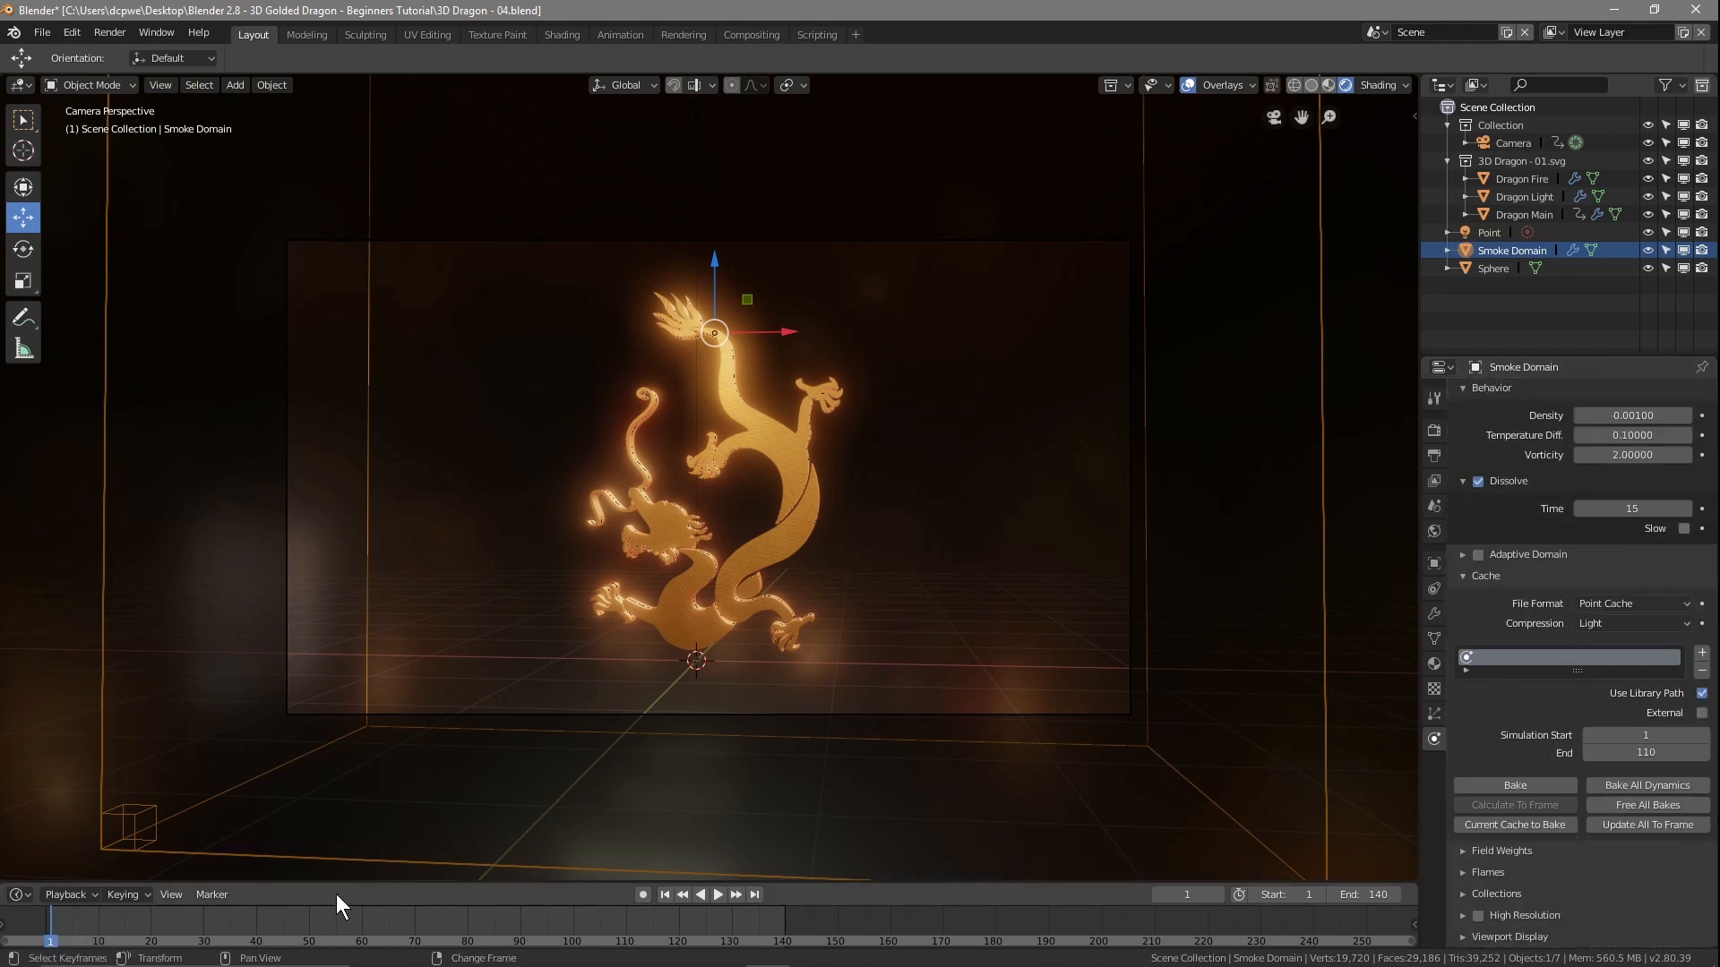
- Turn automatic keyframing on and keyframe Dragon Fire's smoke Density and Flame Rate, both at 1.0, on frame 1
{"action": "left_click", "coordinate": [641, 894]}
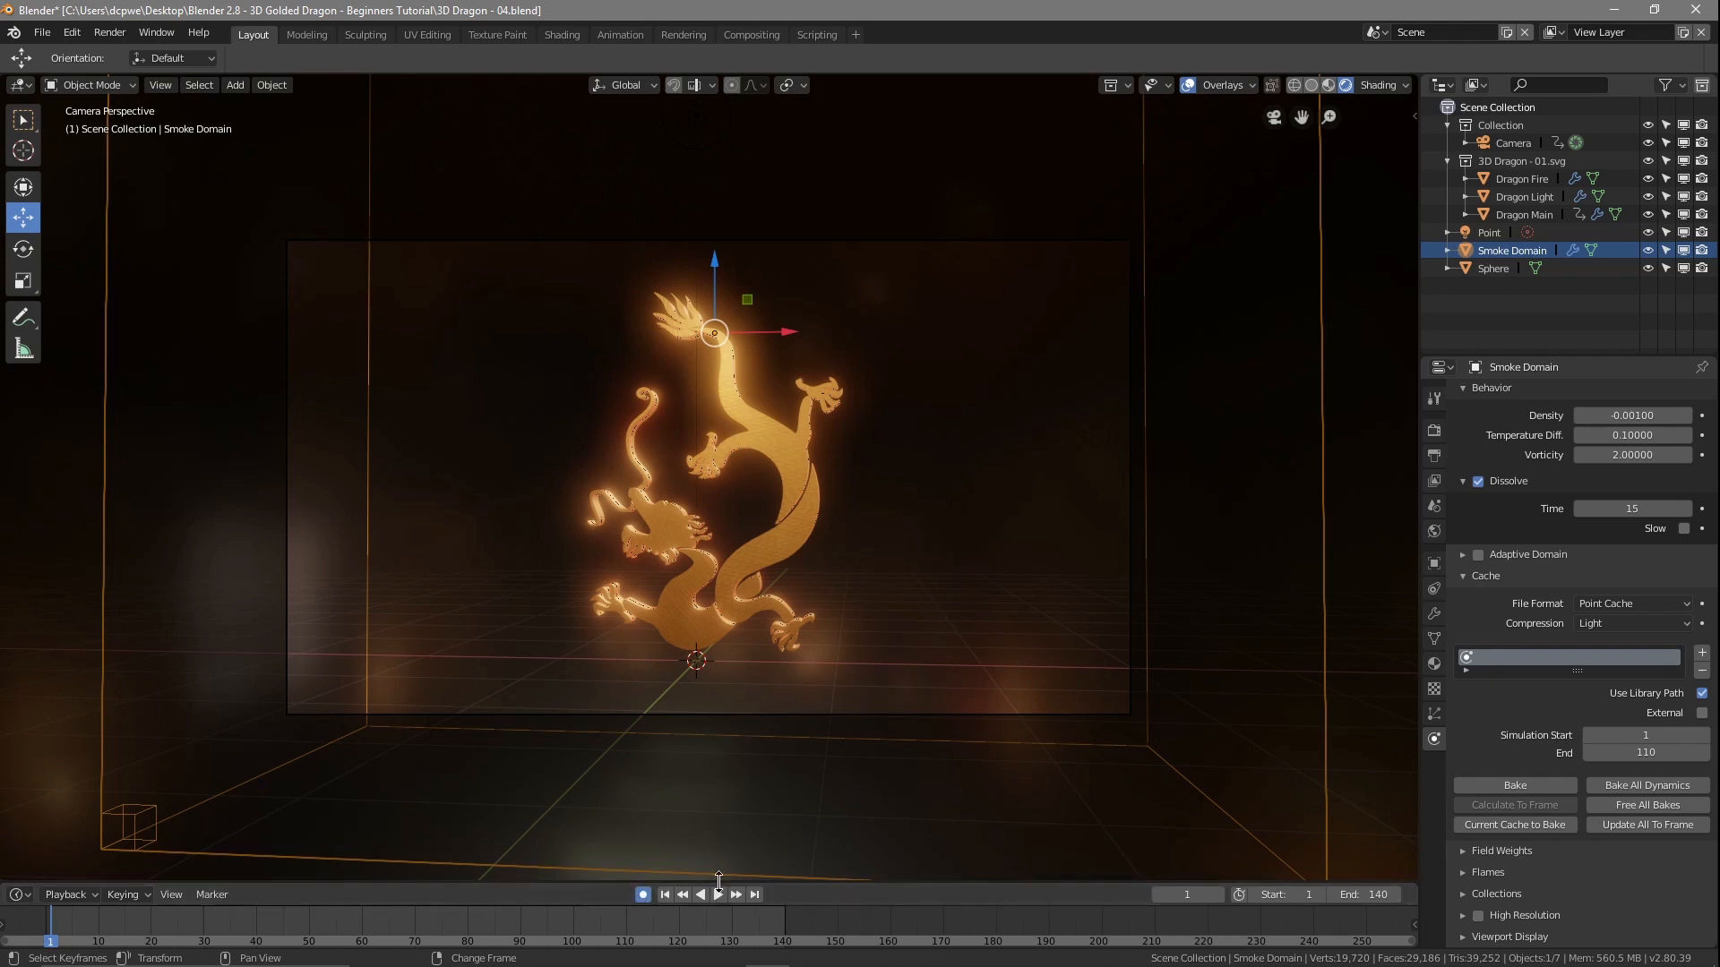
{"action": "left_click", "coordinate": [1521, 181]}
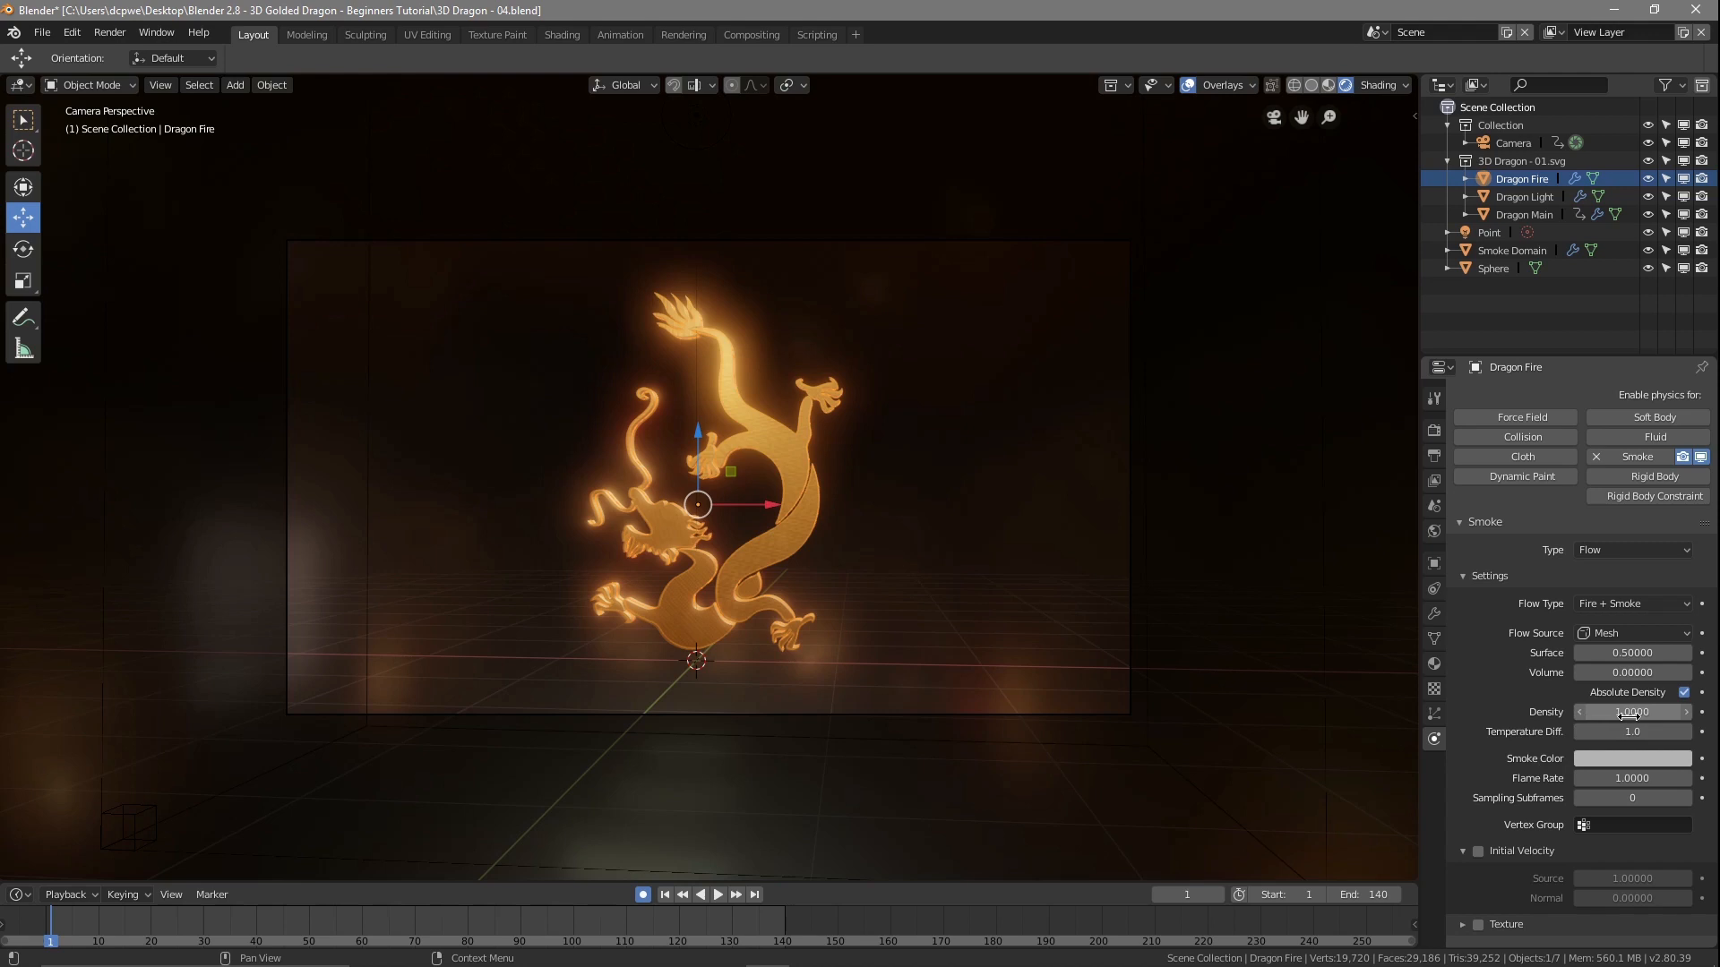
{"action": "key", "text": "i"}
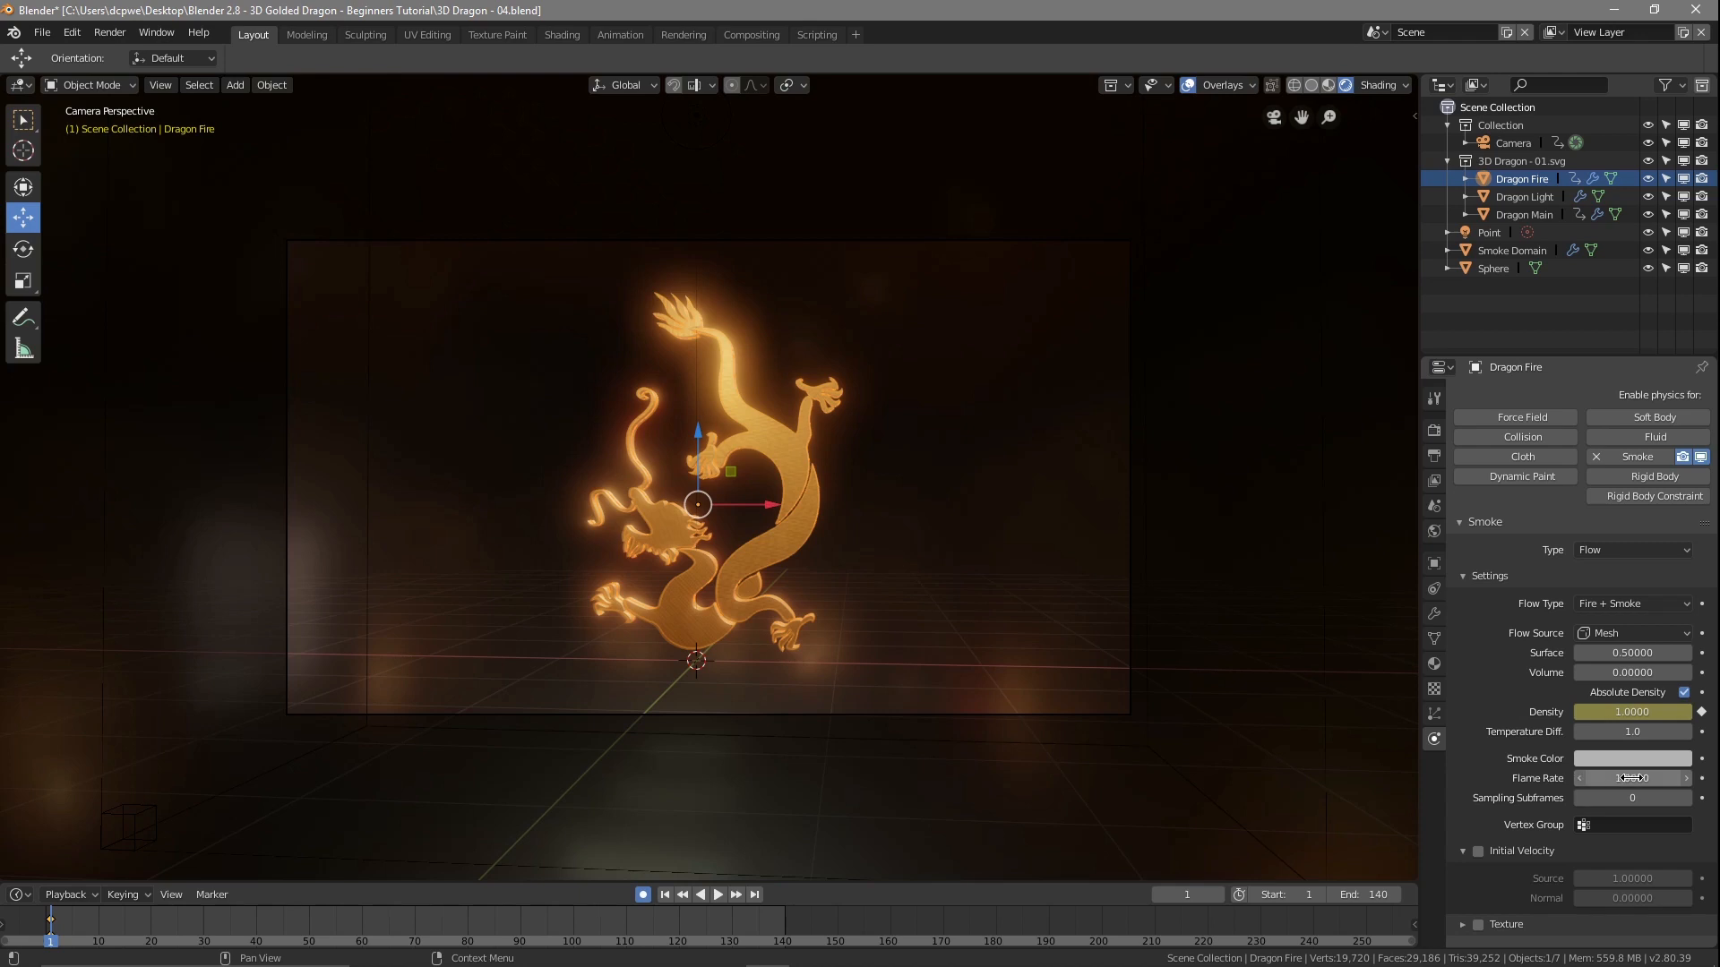
{"action": "key", "text": "i"}
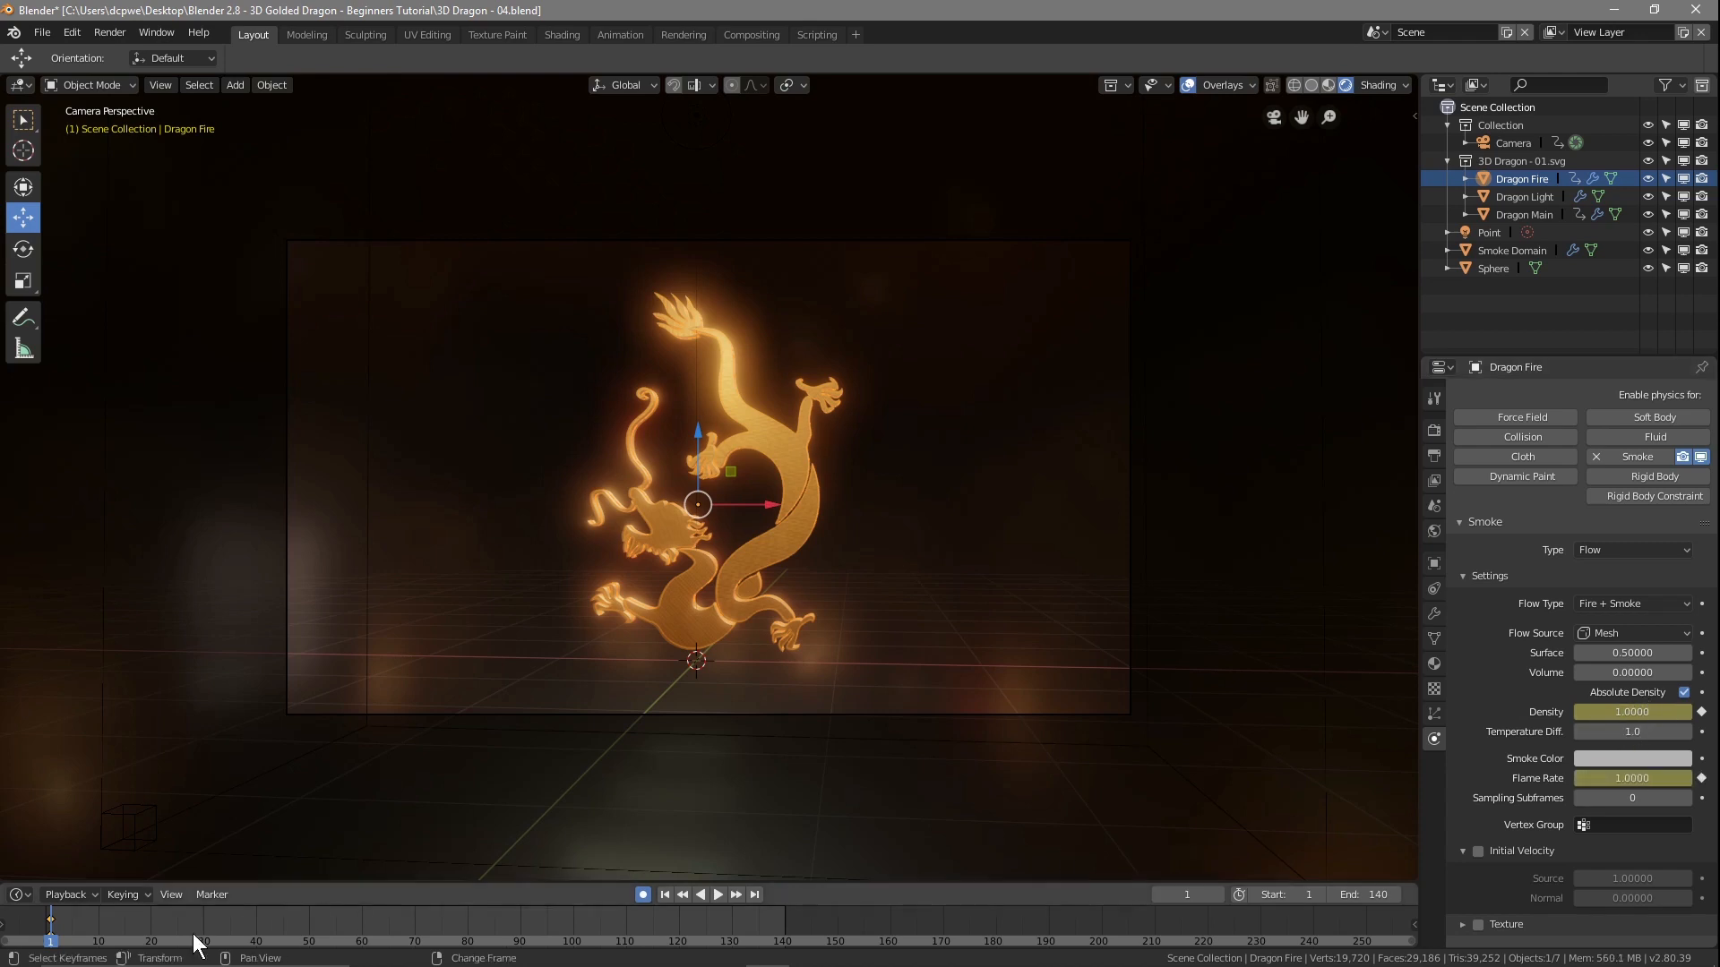
- At frame 110, key Dragon Fire's smoke Density and Flame Rate at 0, and turn automatic keyframing off
{"action": "key", "text": "space"}
{"action": "left_click_drag", "start_coordinate": [371, 918], "coordinate": [625, 921]}
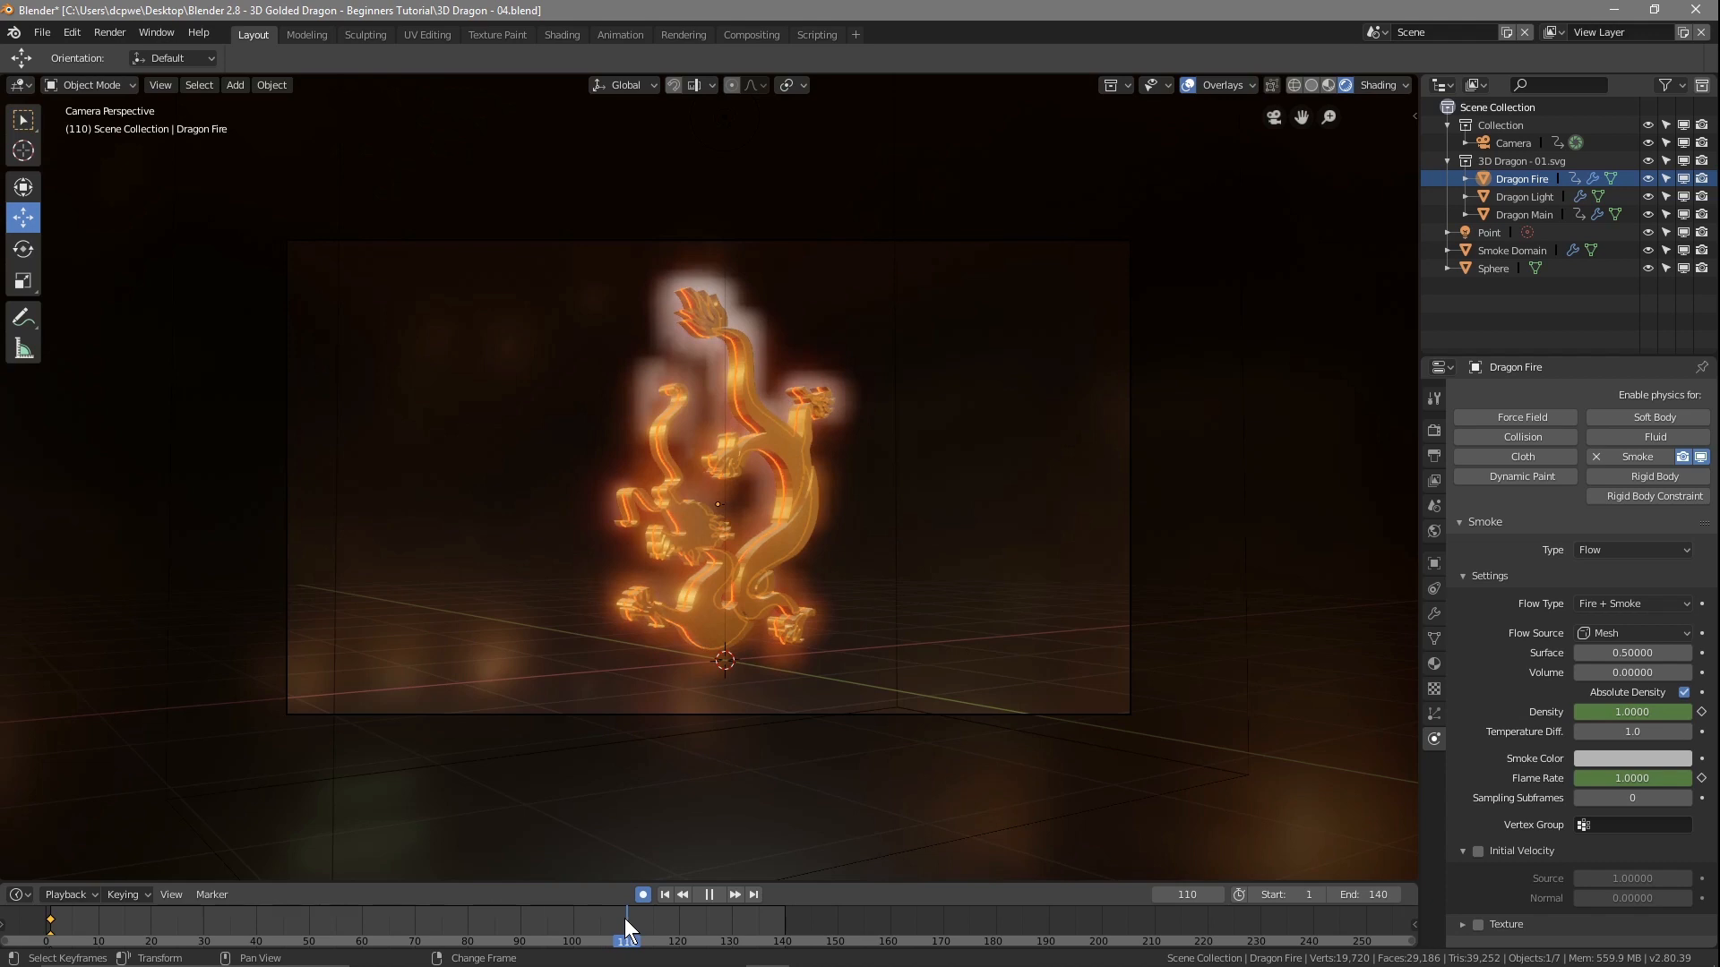
{"action": "key", "text": "space"}
{"action": "key", "text": "space"}
{"action": "key", "text": "space"}
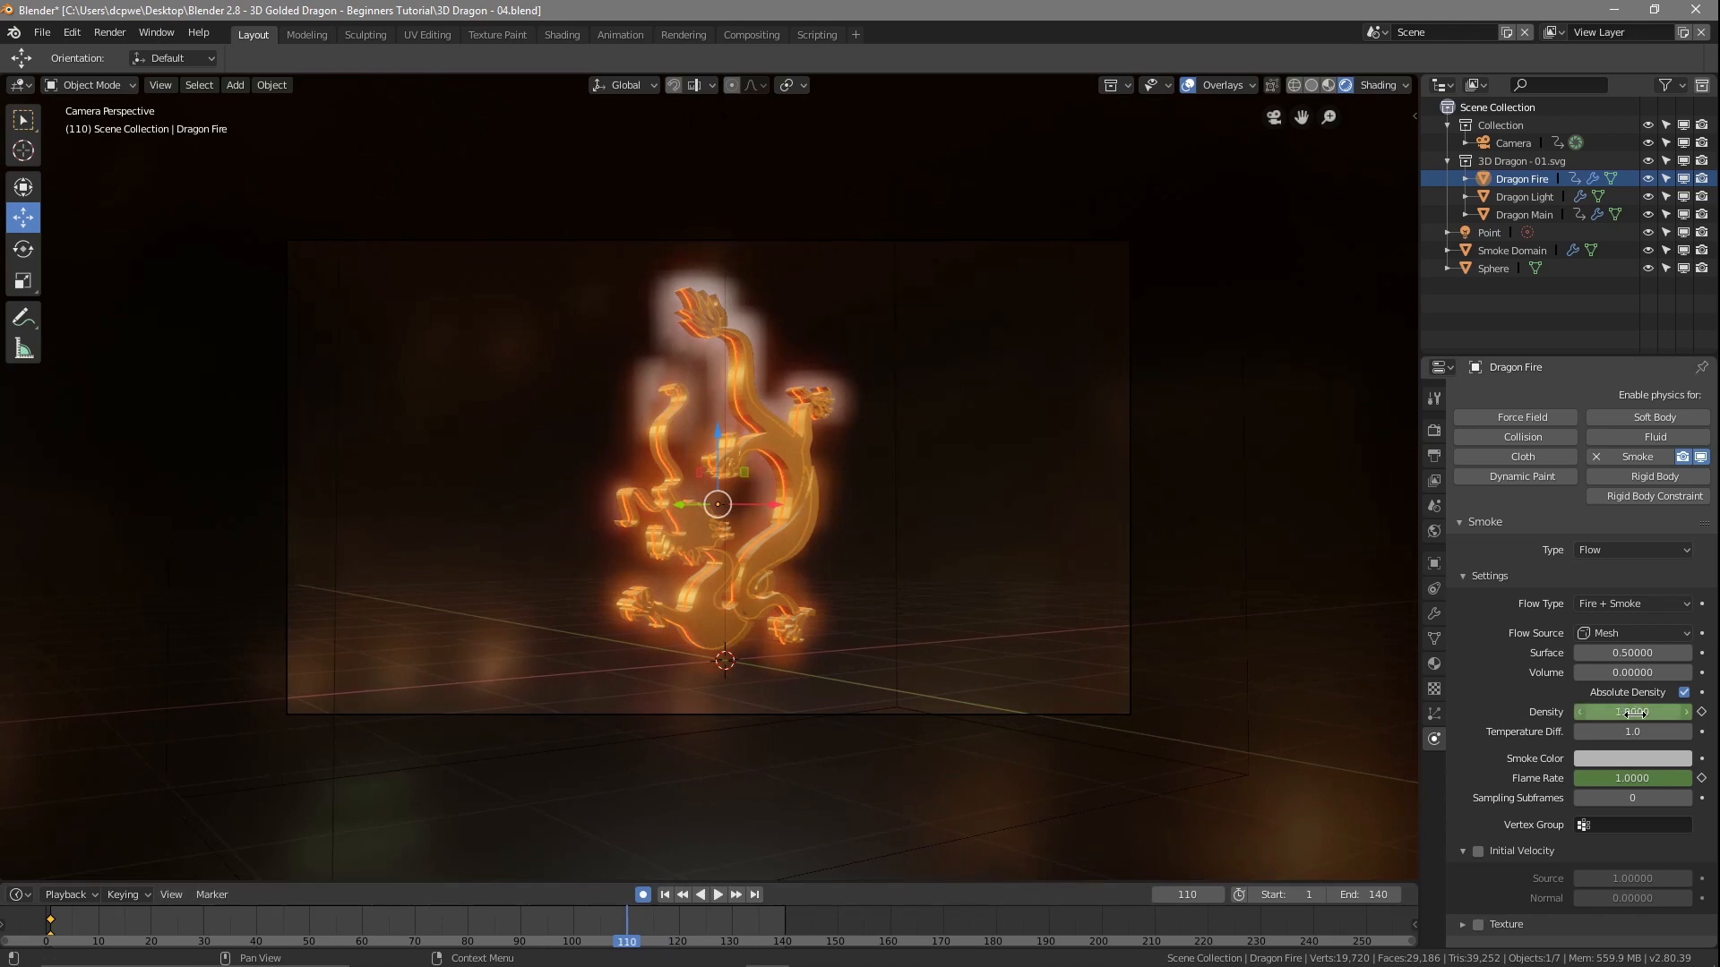
{"action": "key", "text": "i"}
{"action": "left_click_drag", "start_coordinate": [1636, 714], "coordinate": [1397, 714]}
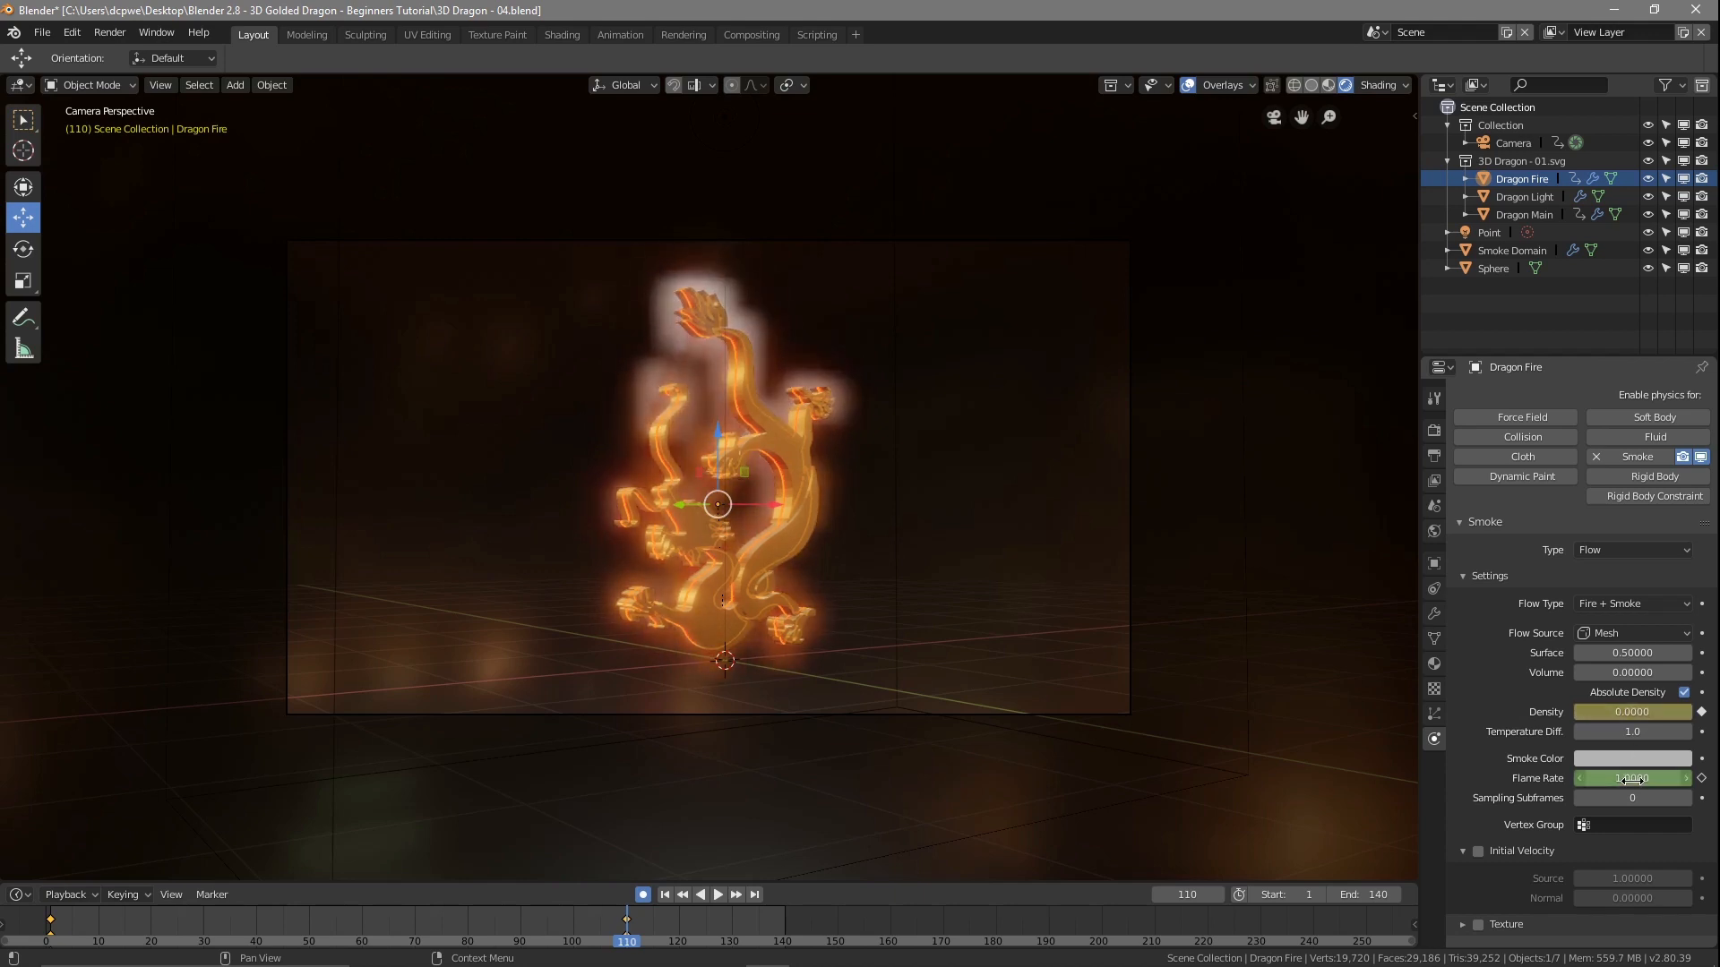
{"action": "key", "text": "i"}
{"action": "left_click_drag", "start_coordinate": [1632, 780], "coordinate": [1469, 781]}
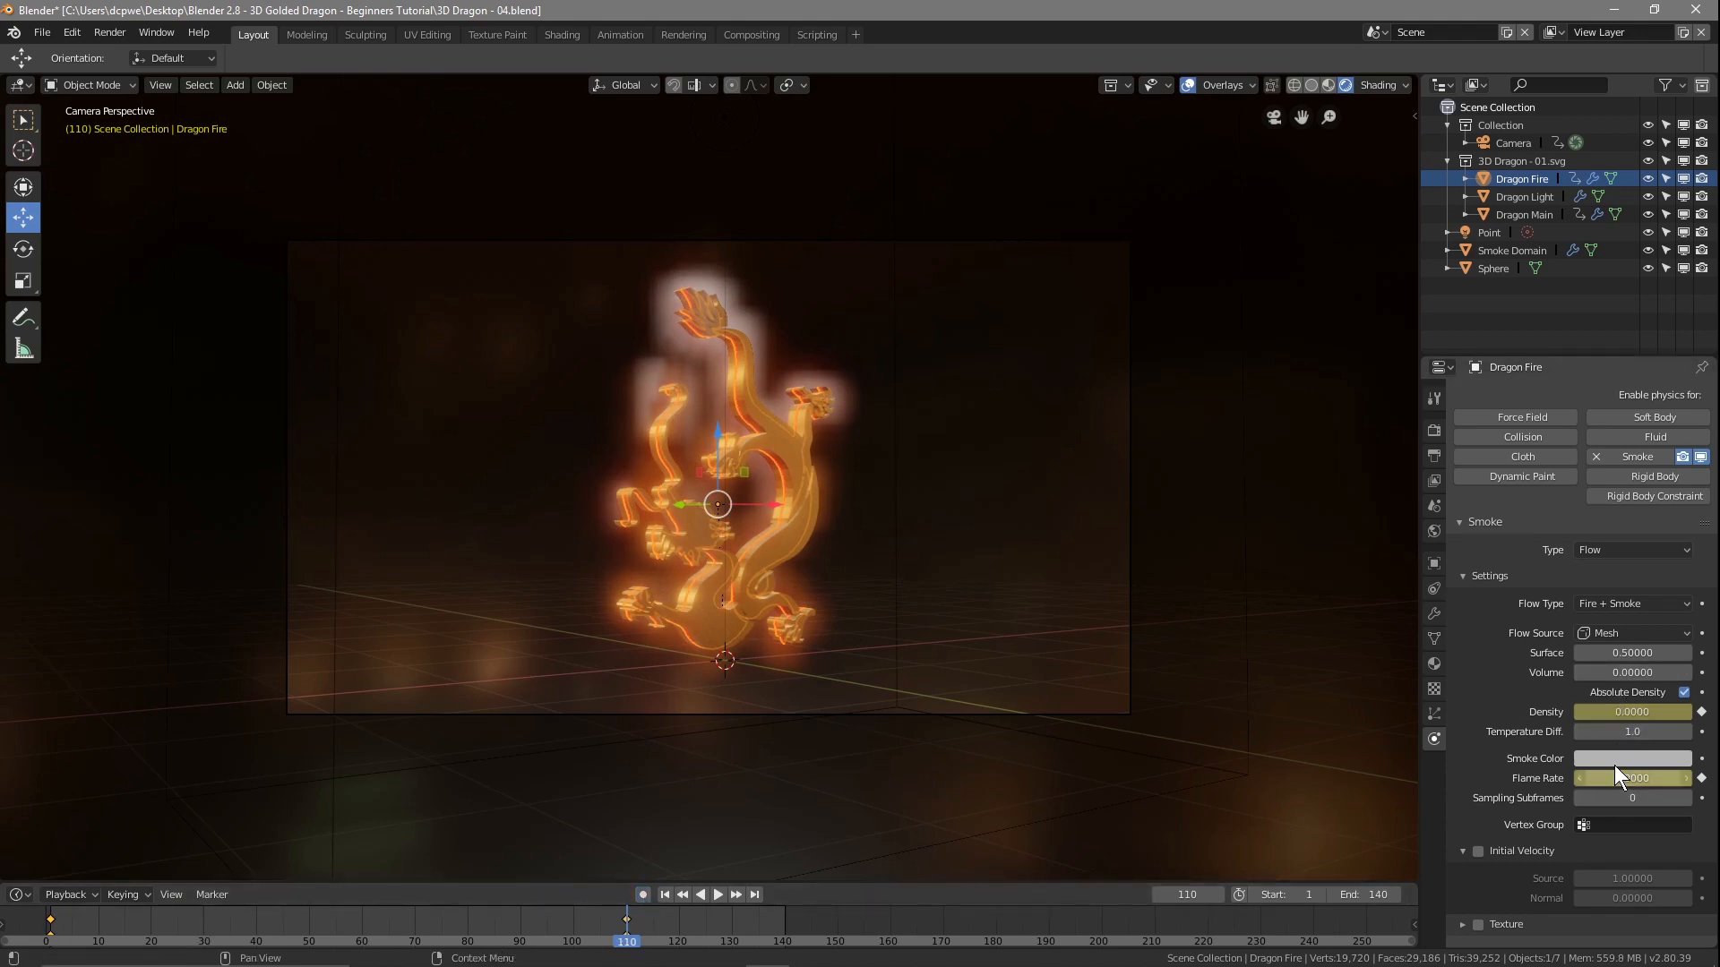
- Play the animation to preview the fire and smoke, and stop back at frame 110
{"action": "key", "text": "space"}
{"action": "mouse_move", "coordinate": [643, 934]}
{"action": "left_mouse_down"}
{"action": "mouse_move", "coordinate": [326, 933]}
{"action": "mouse_move", "coordinate": [211, 909]}
{"action": "mouse_move", "coordinate": [62, 928]}
{"action": "mouse_move", "coordinate": [627, 932]}
{"action": "left_mouse_up"}
{"action": "key", "text": "space"}
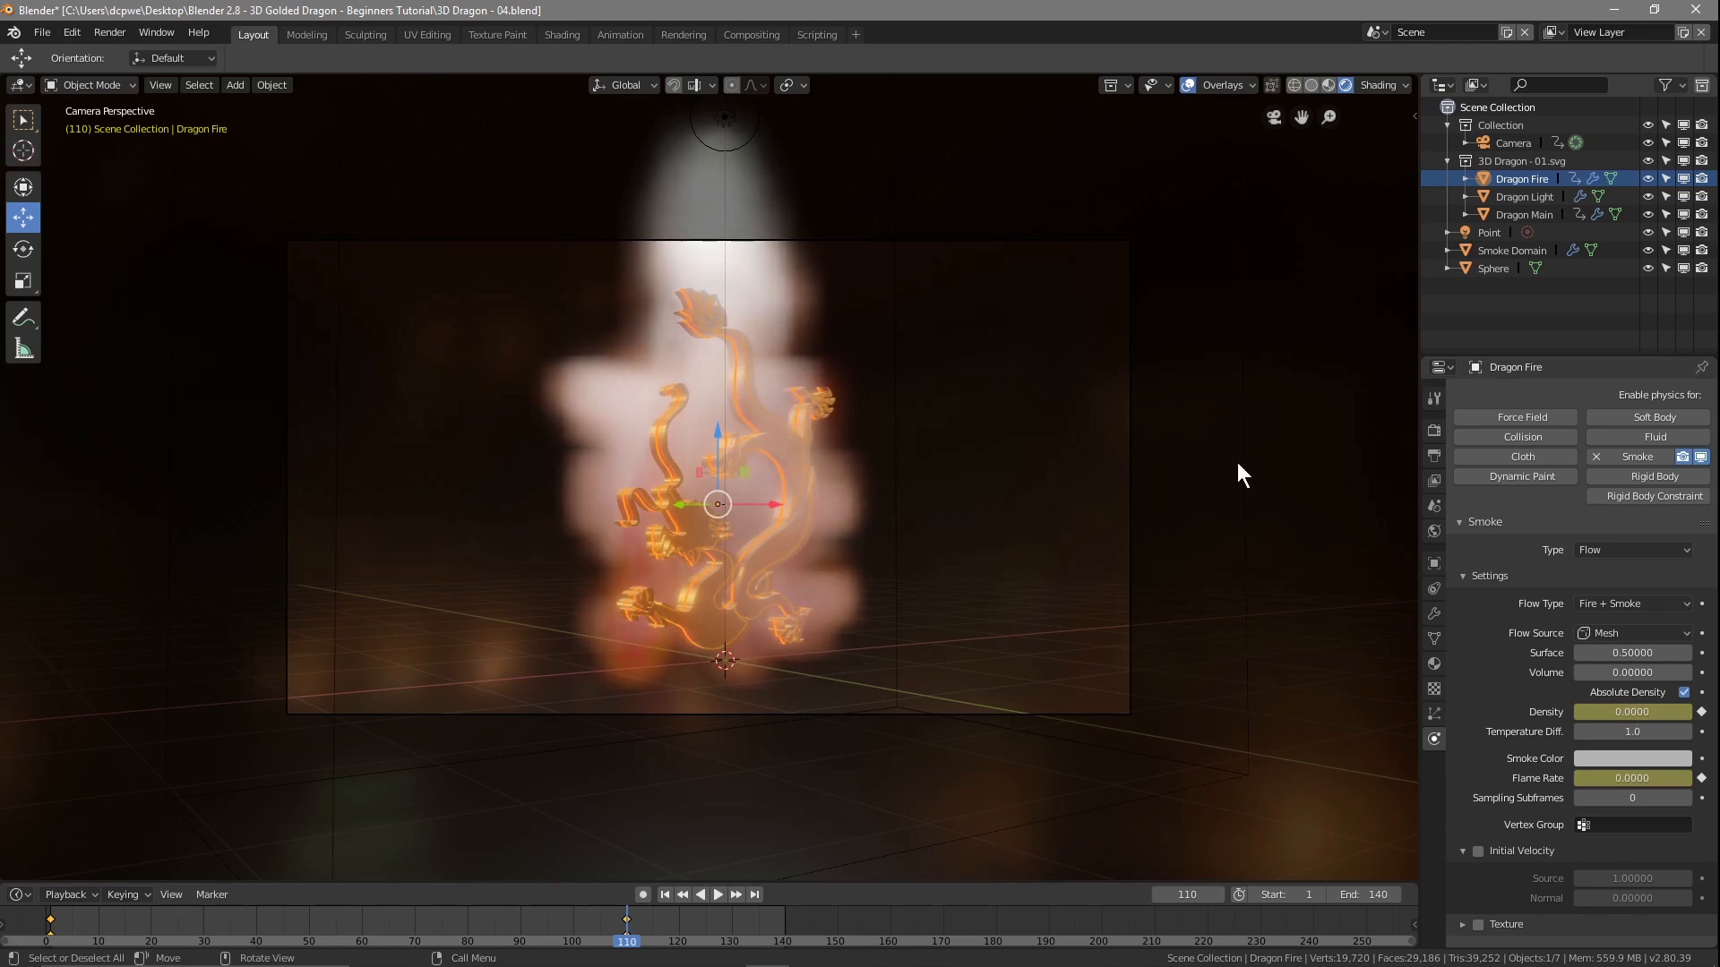
- Select the Smoke Domain and bake all dynamics for a test of the keyed smoke
{"action": "left_click", "coordinate": [1502, 250]}
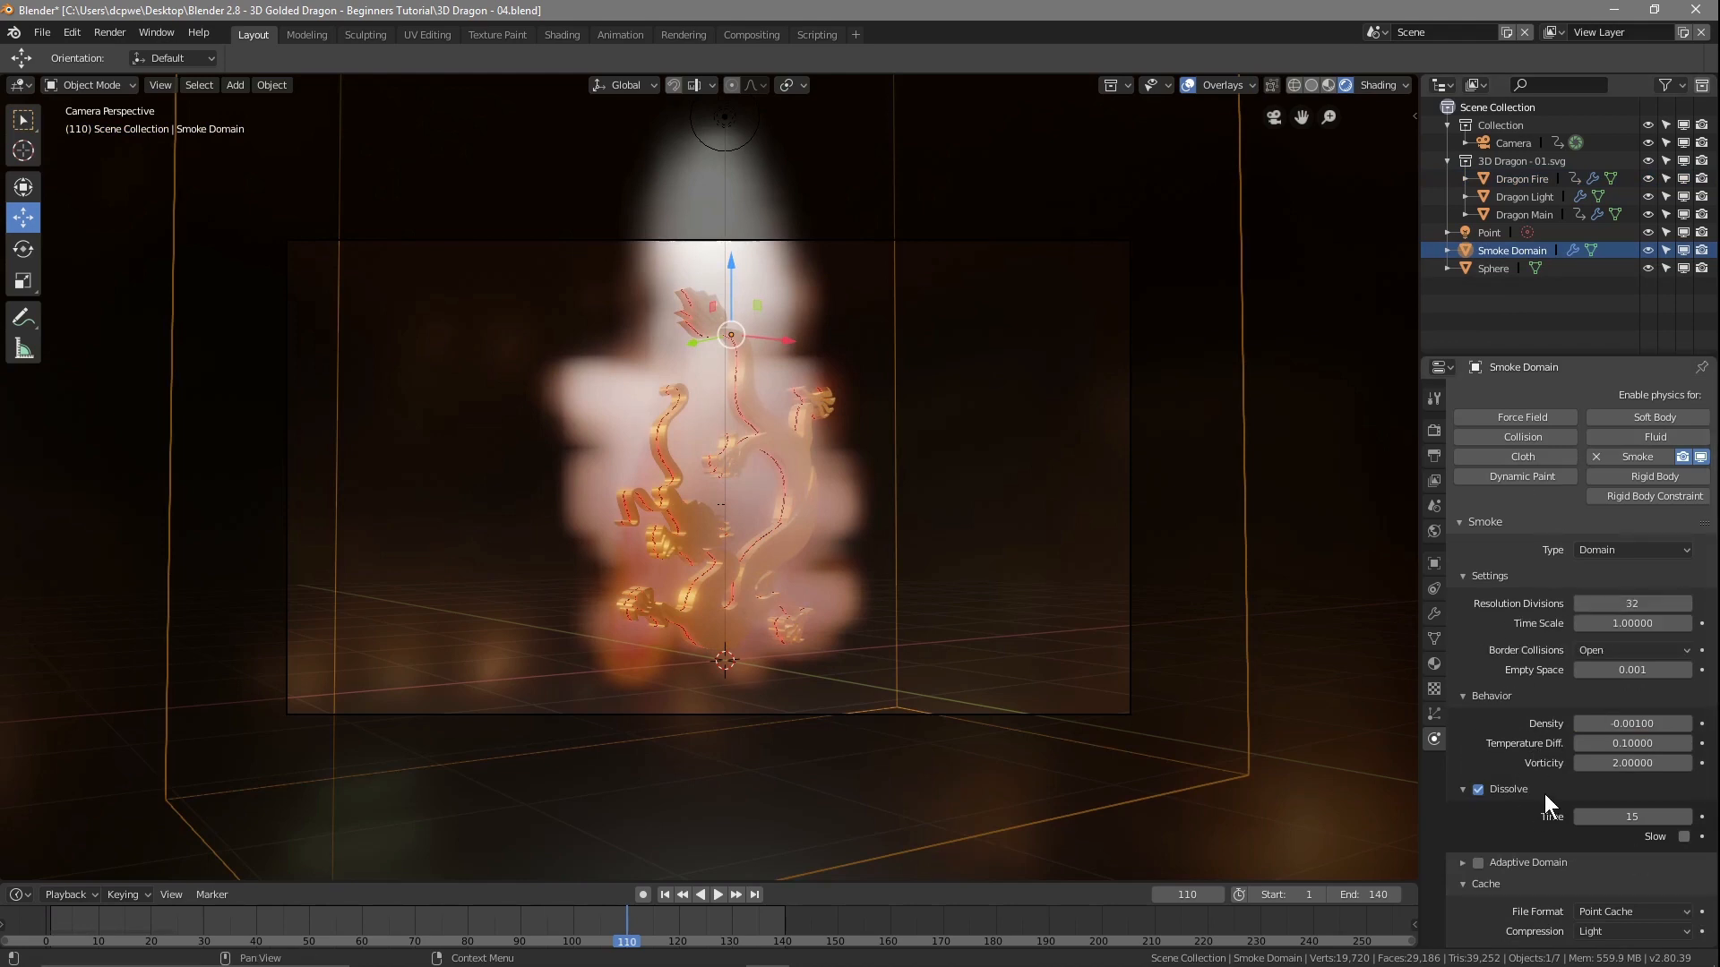
{"action": "scroll", "coordinate": [1546, 806], "scroll_direction": "down", "scroll_amount": 7}
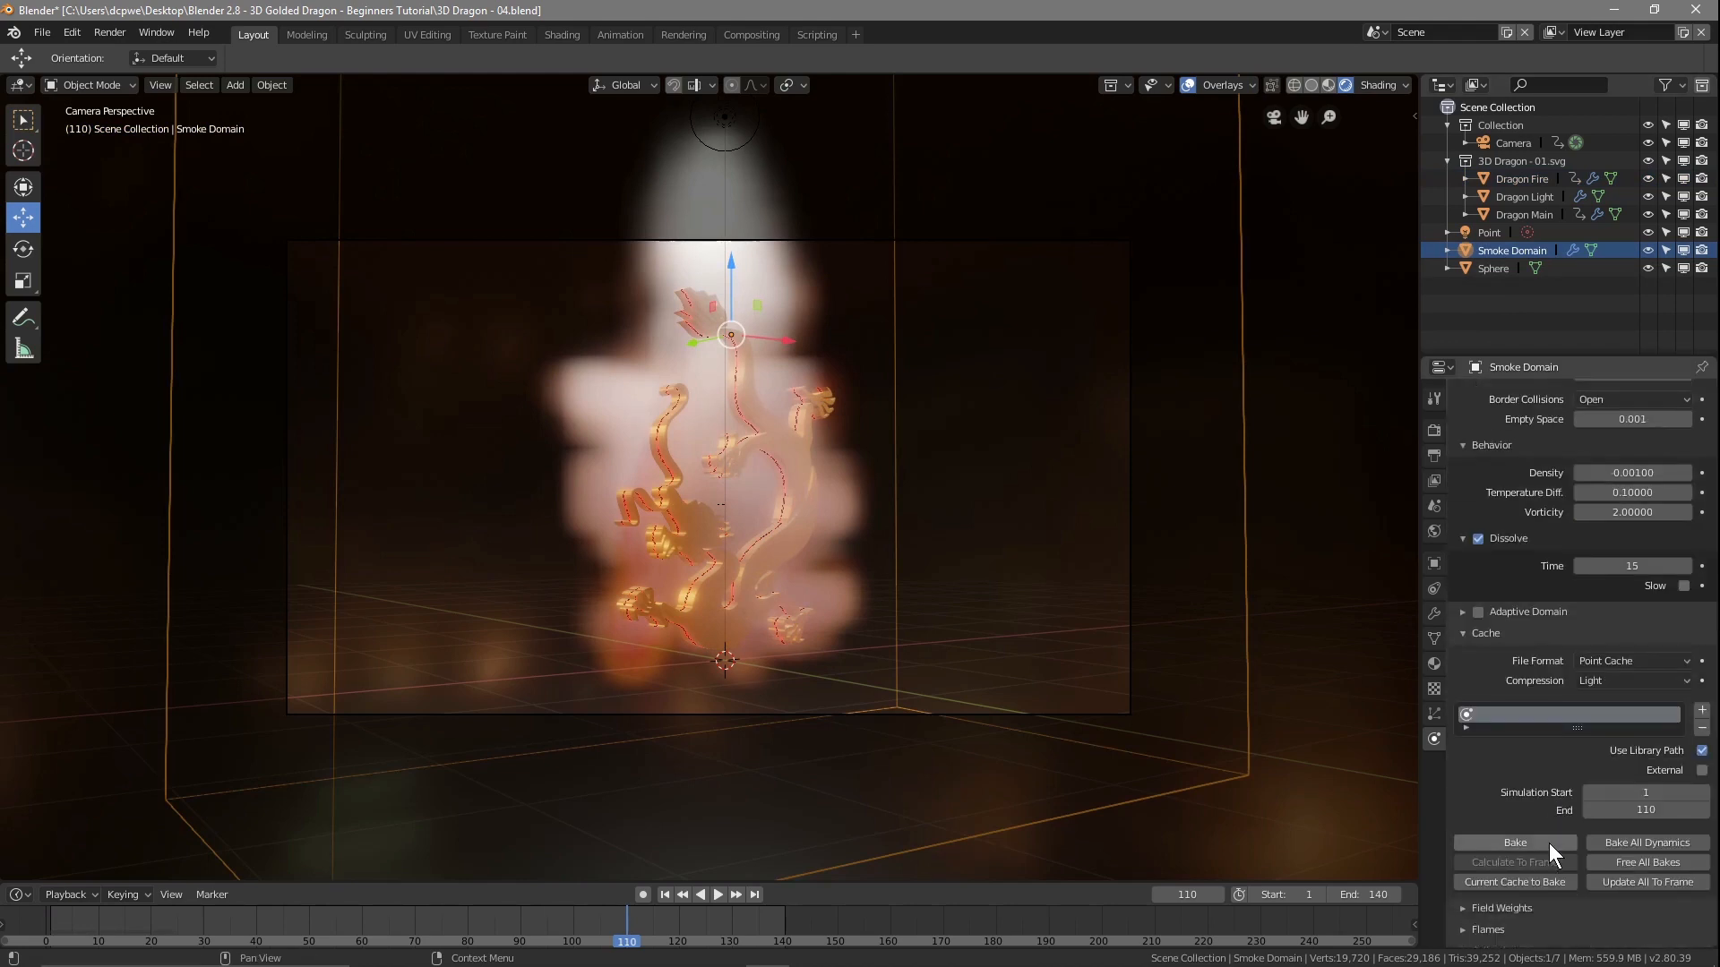
{"action": "left_click", "coordinate": [1649, 842]}
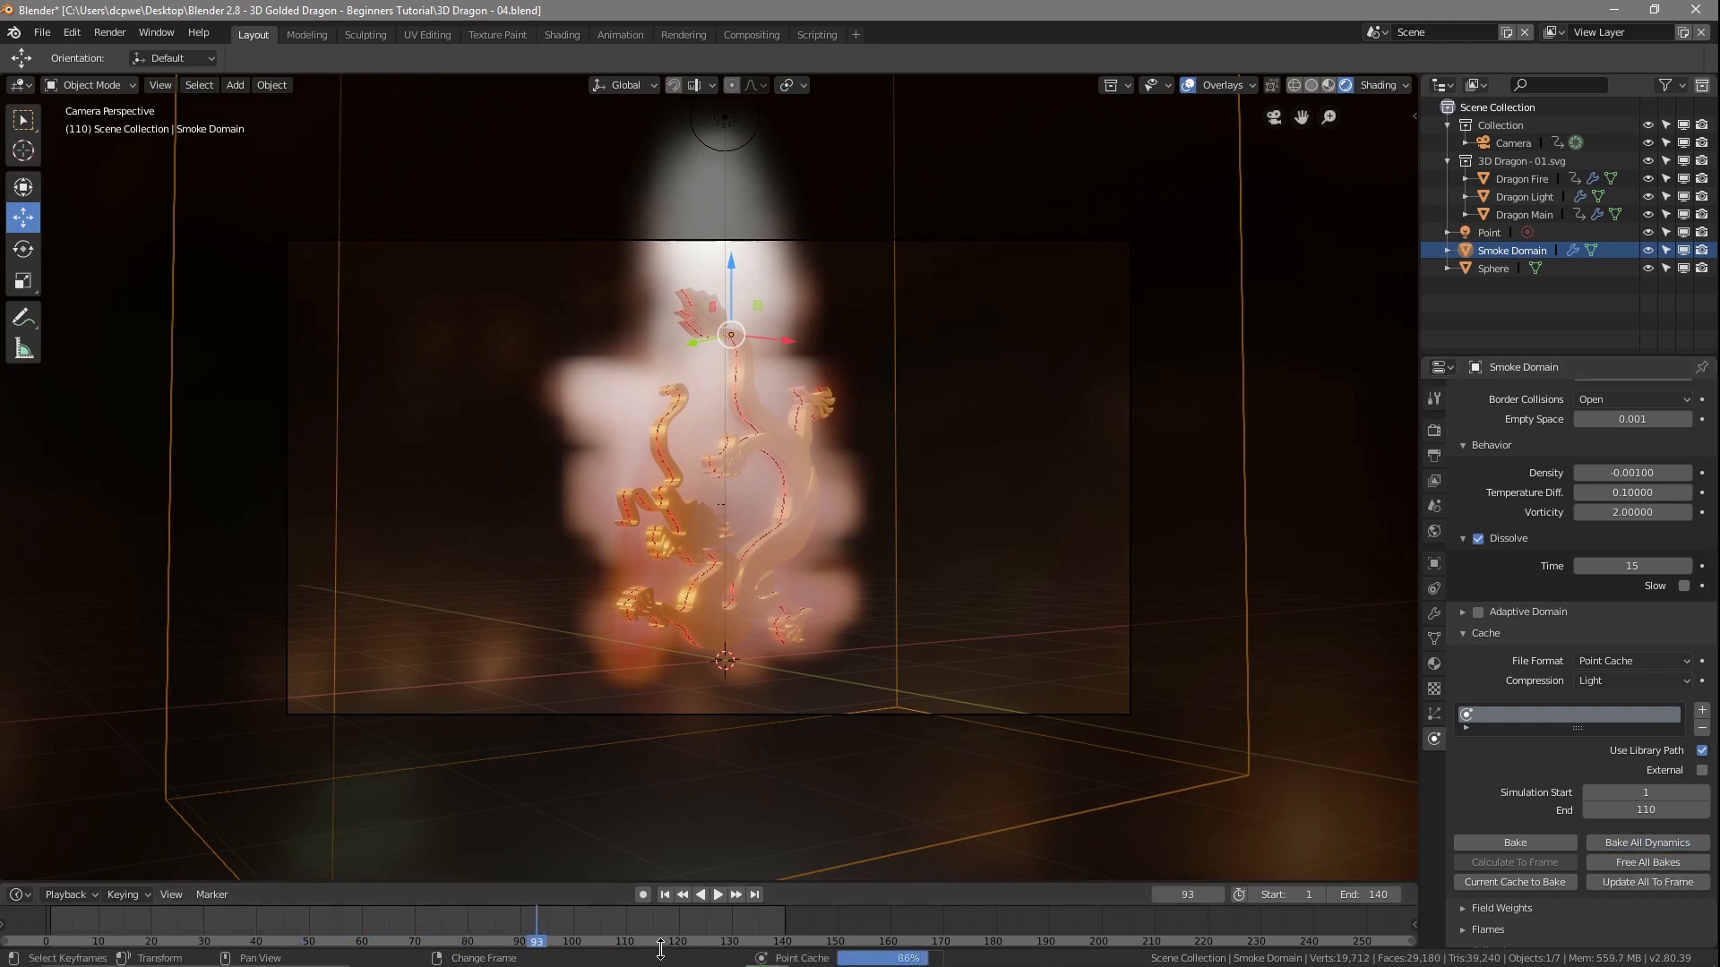
- Play the baked fire and smoke from the first frame to check the simulation
{"action": "left_click", "coordinate": [661, 894]}
{"action": "left_click", "coordinate": [717, 894]}
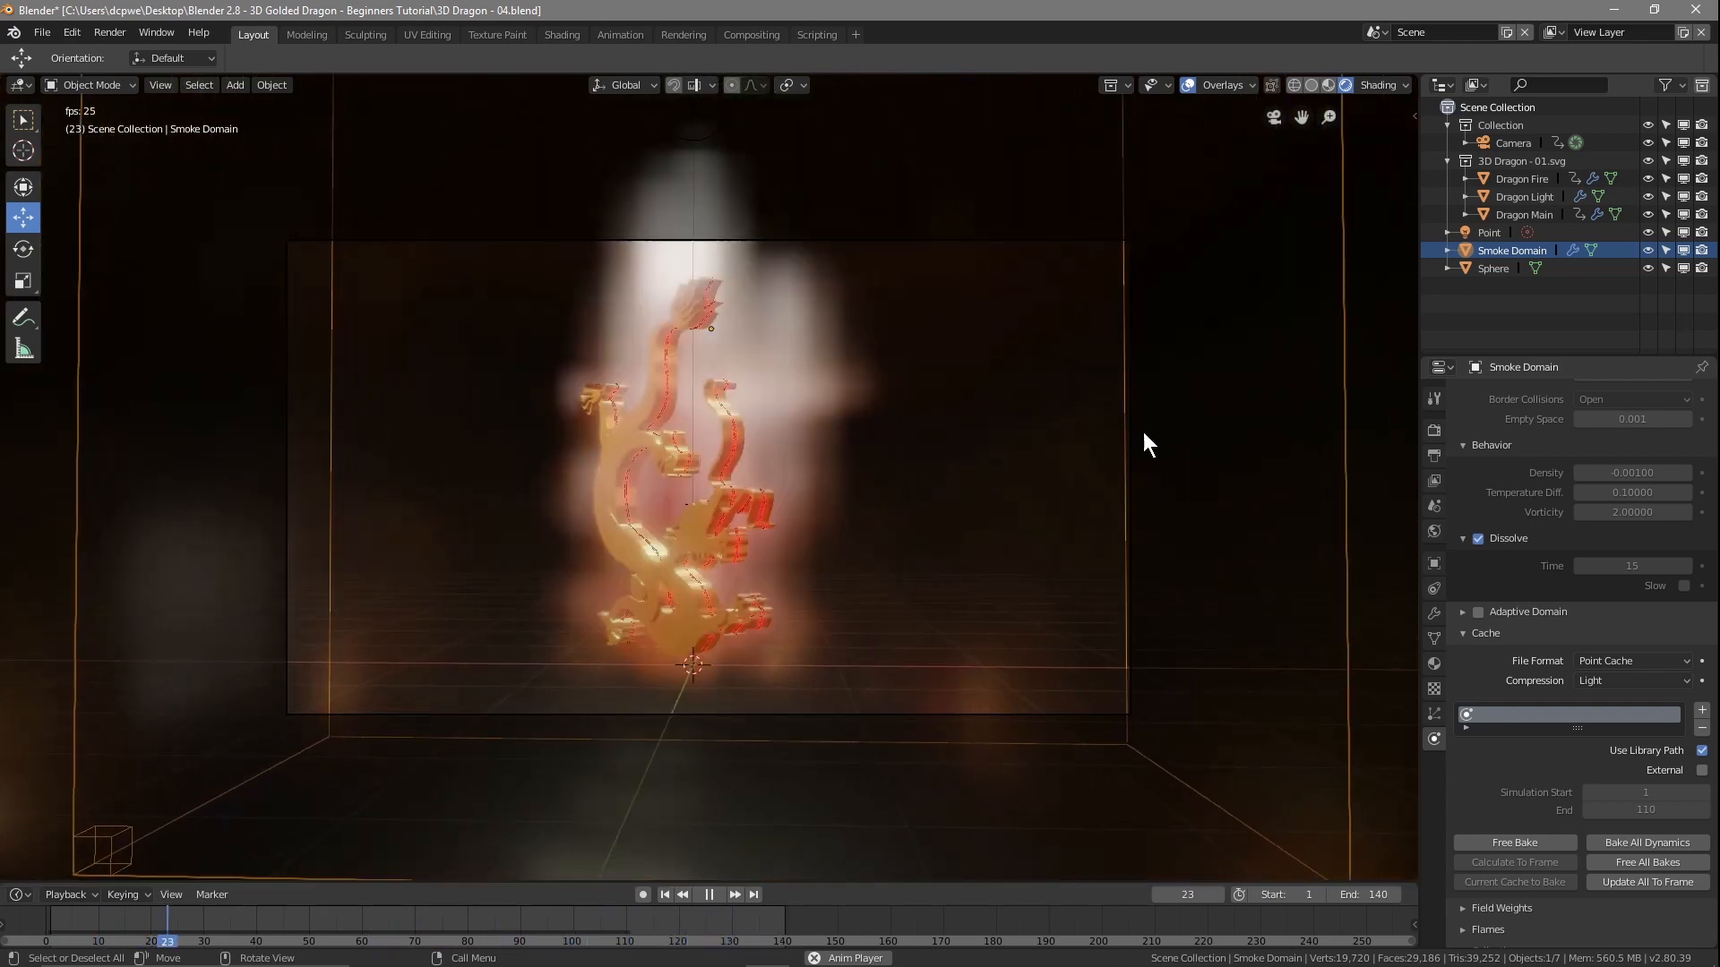
{"action": "left_click", "coordinate": [708, 894]}
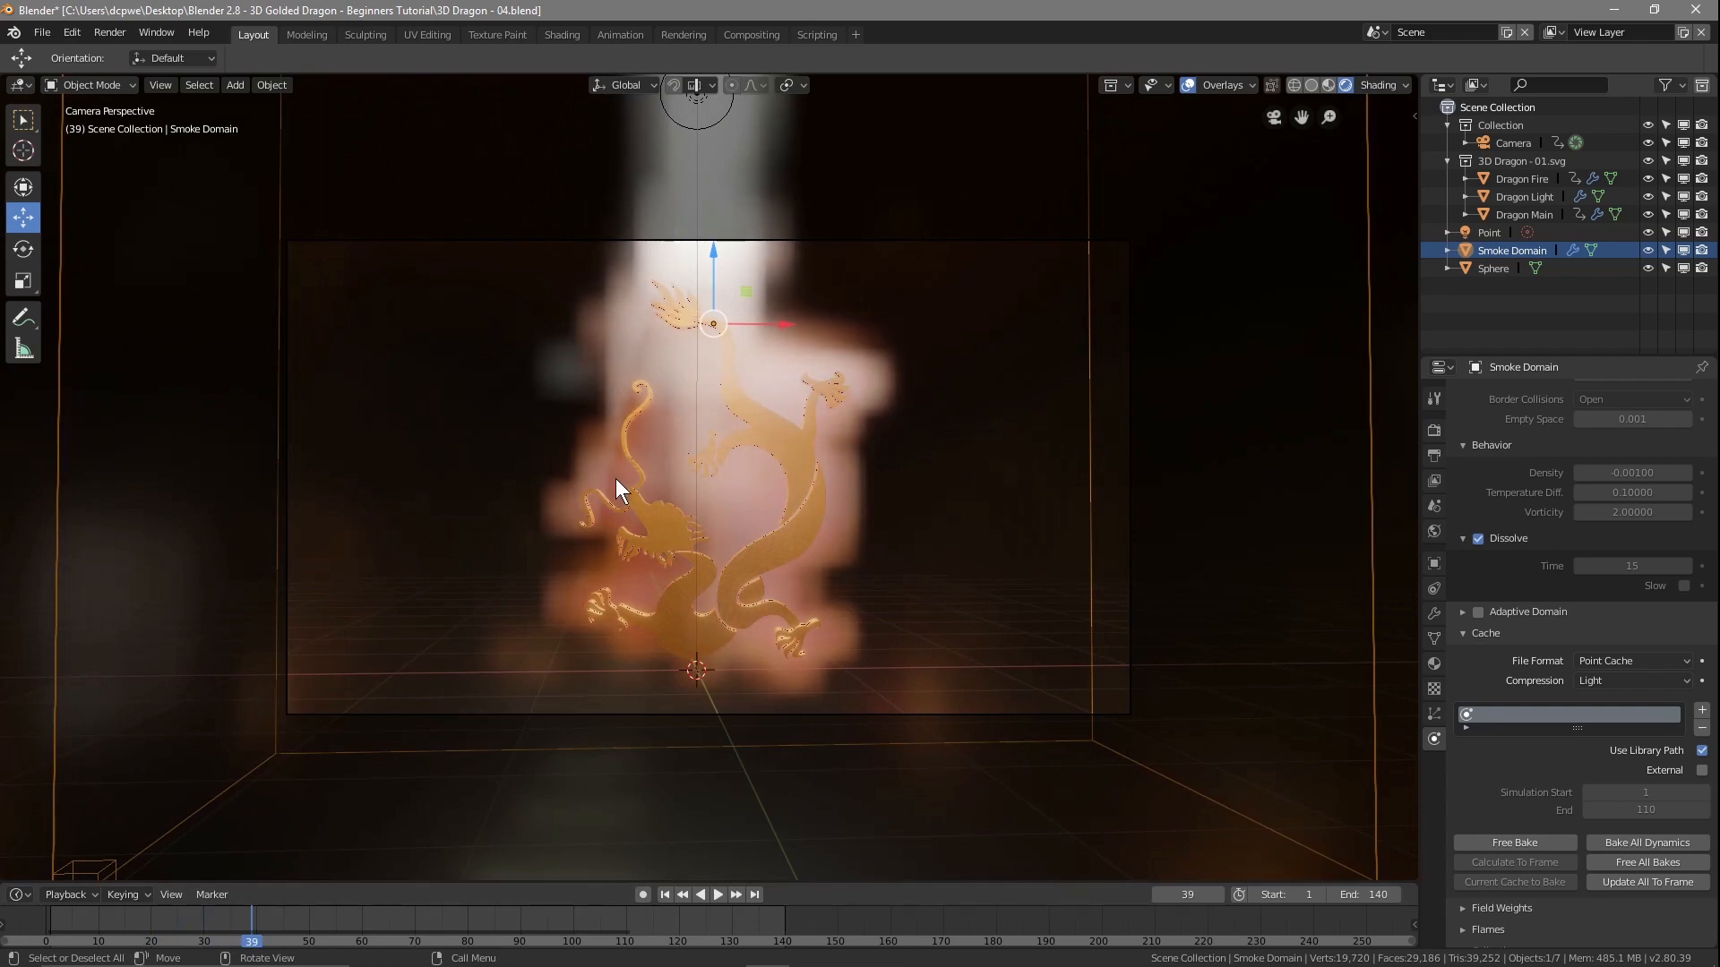
- Return to frame 1 and save the project file
{"action": "left_click_drag", "start_coordinate": [254, 941], "coordinate": [55, 928]}
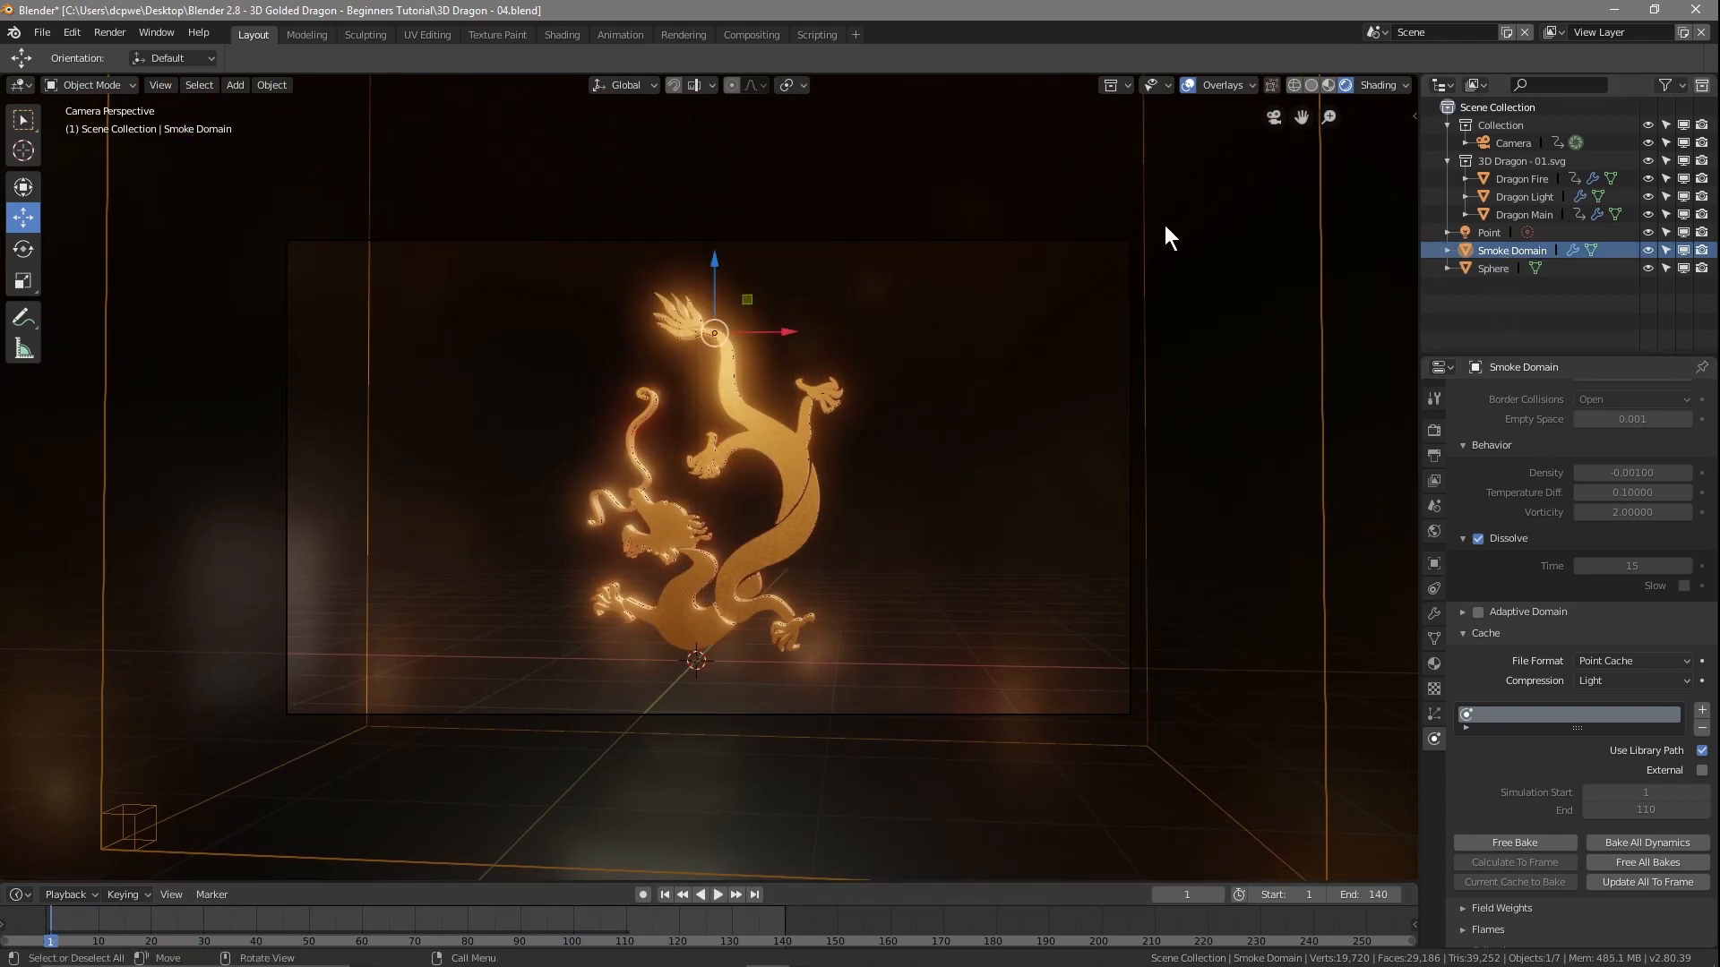
{"action": "left_click", "coordinate": [42, 32]}
{"action": "left_click", "coordinate": [62, 171]}
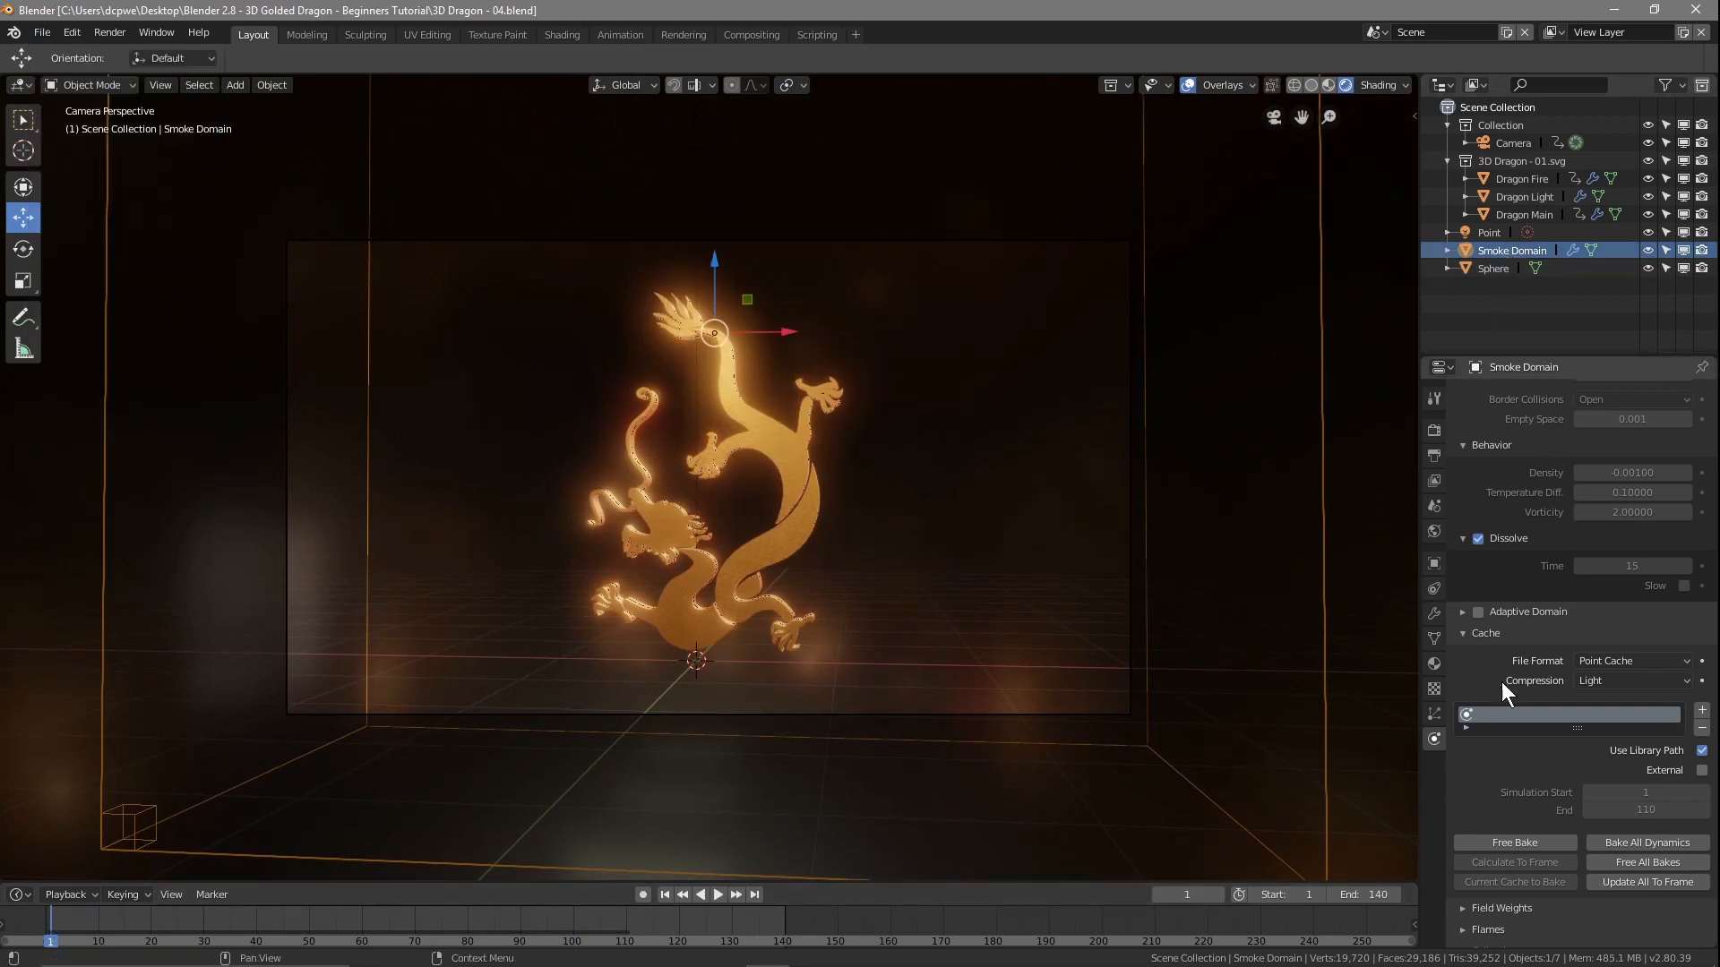
- Free the Smoke Domain's bake and set its main Resolution Divisions to 120
{"action": "scroll", "coordinate": [1501, 681], "scroll_direction": "down", "scroll_amount": 2}
{"action": "left_click", "coordinate": [1523, 788]}
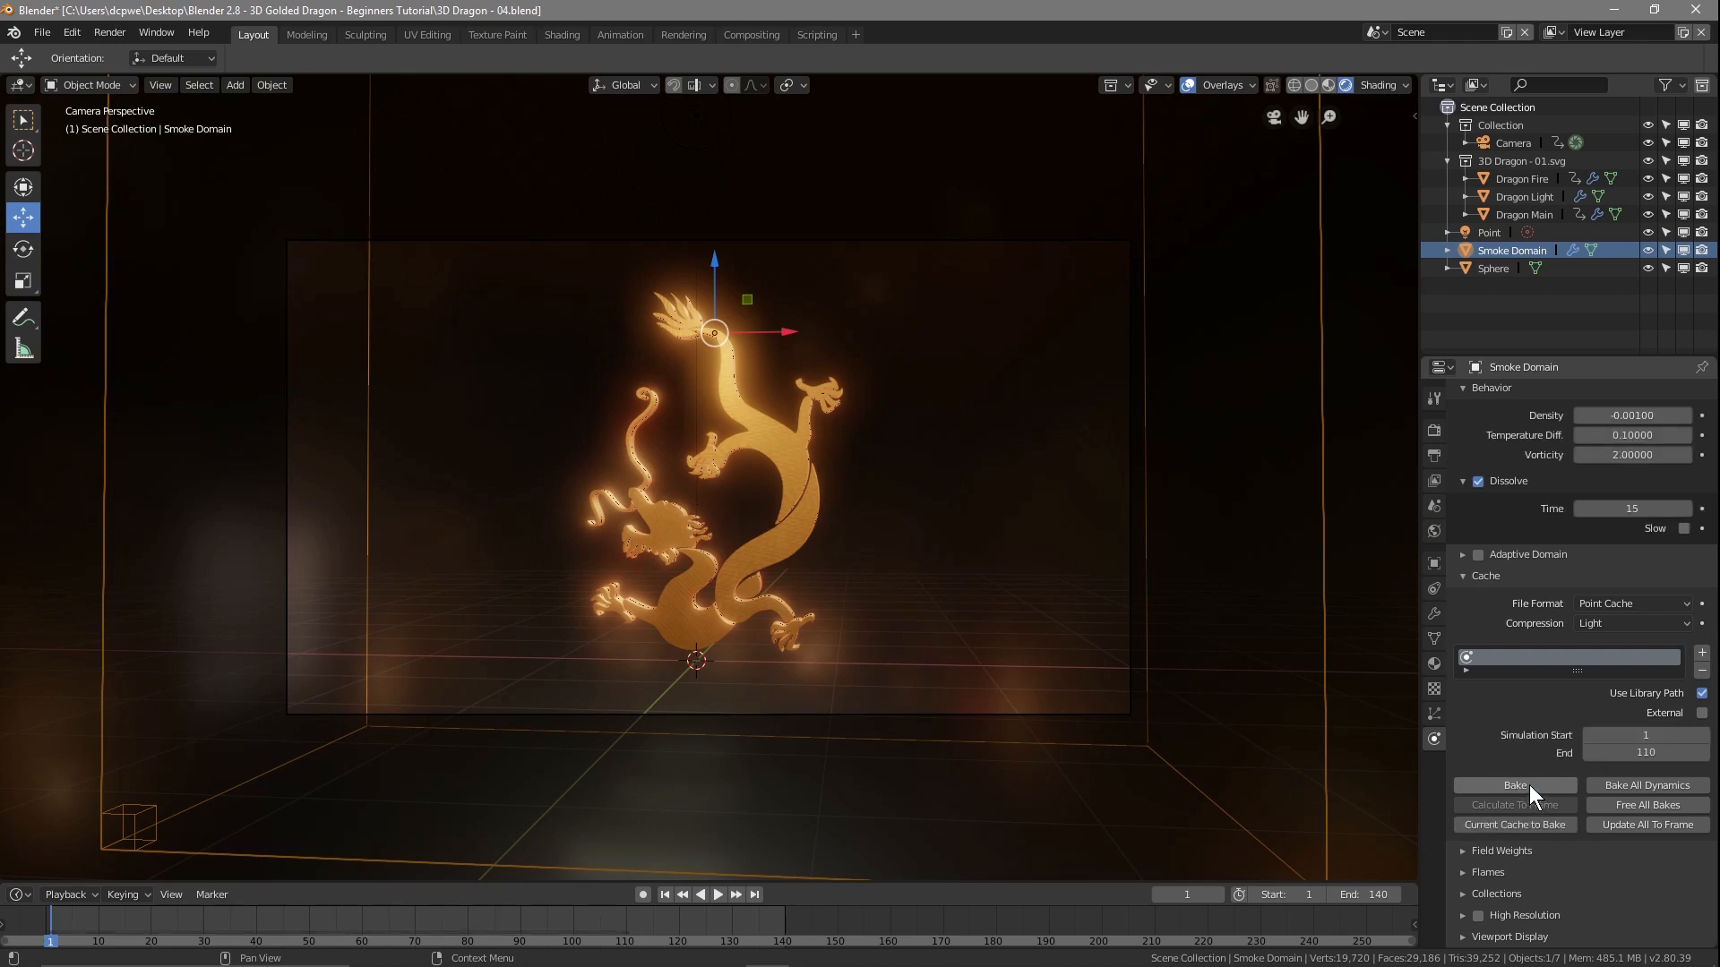
{"action": "scroll", "coordinate": [1556, 606], "scroll_direction": "up", "scroll_amount": 6}
{"action": "left_click", "coordinate": [1648, 510]}
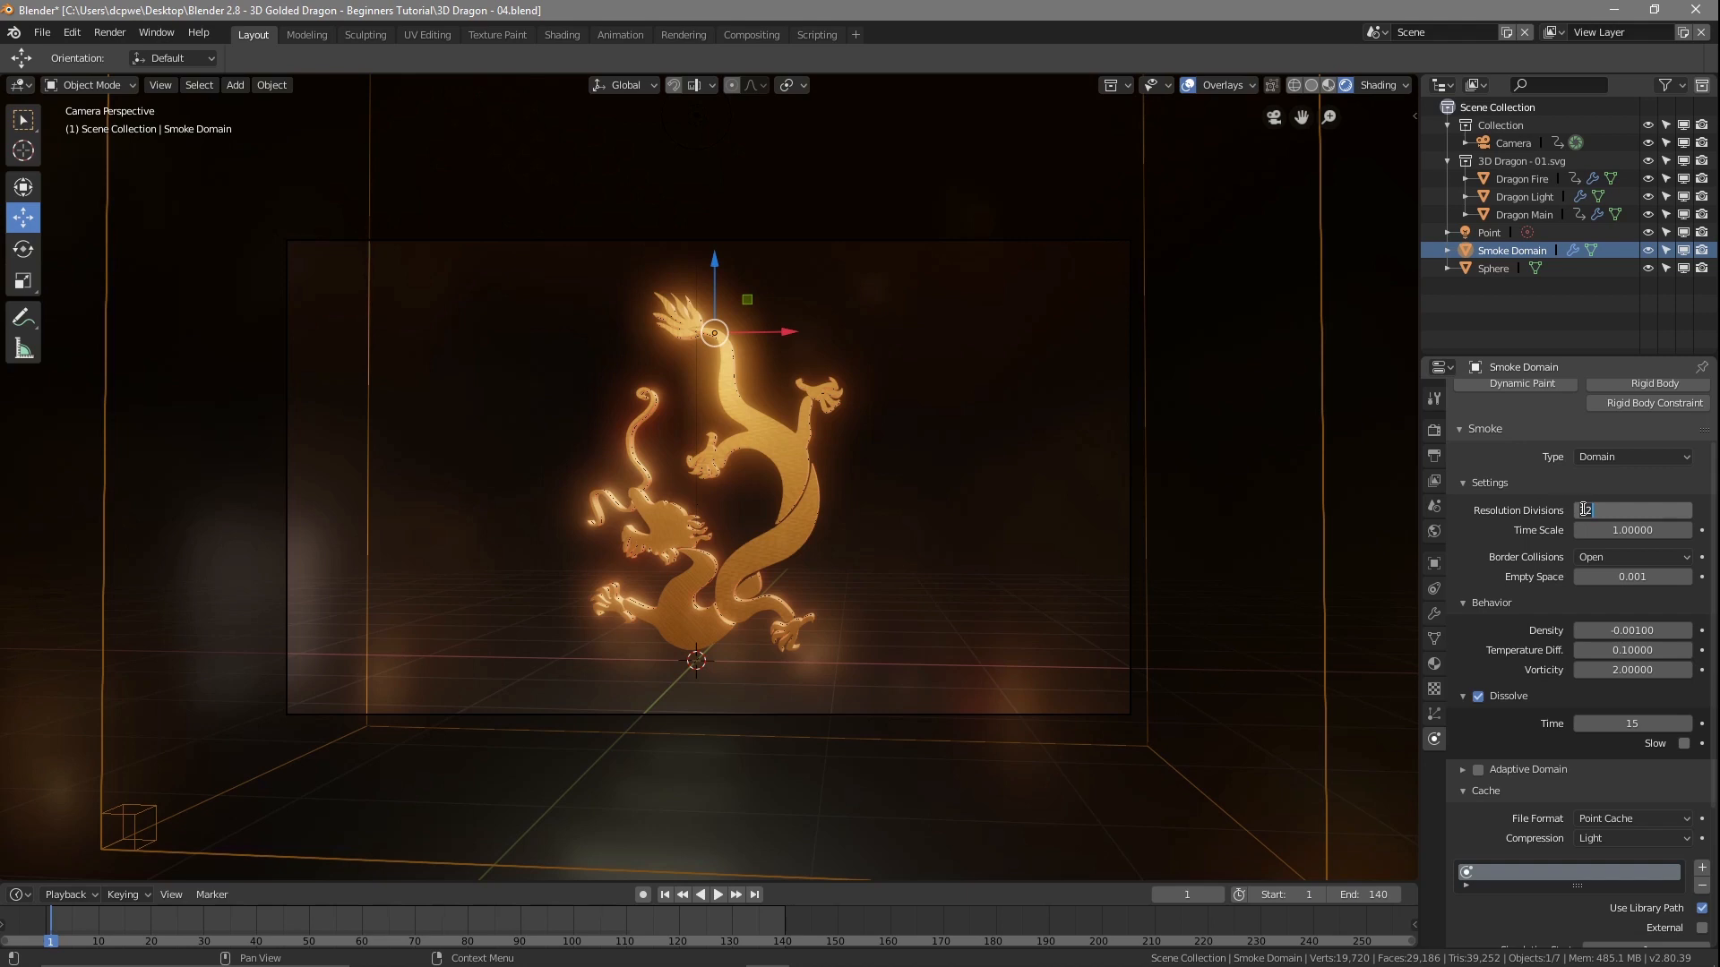
{"action": "type", "text": "120"}
{"action": "key", "text": "Return"}
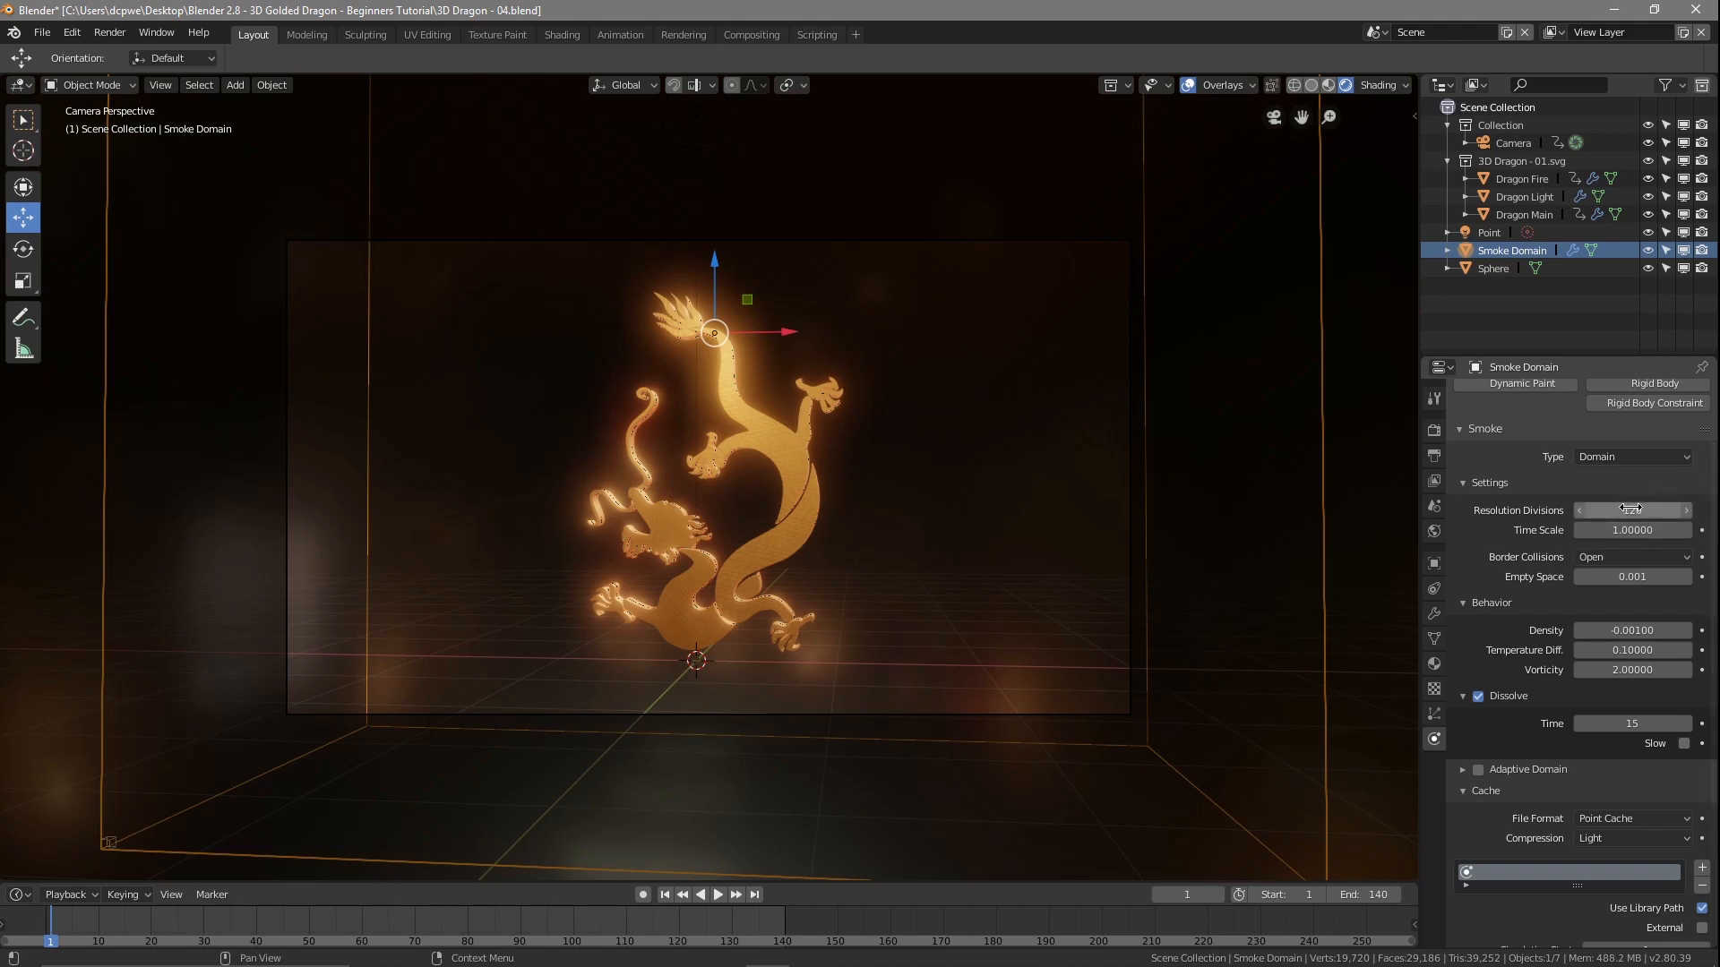
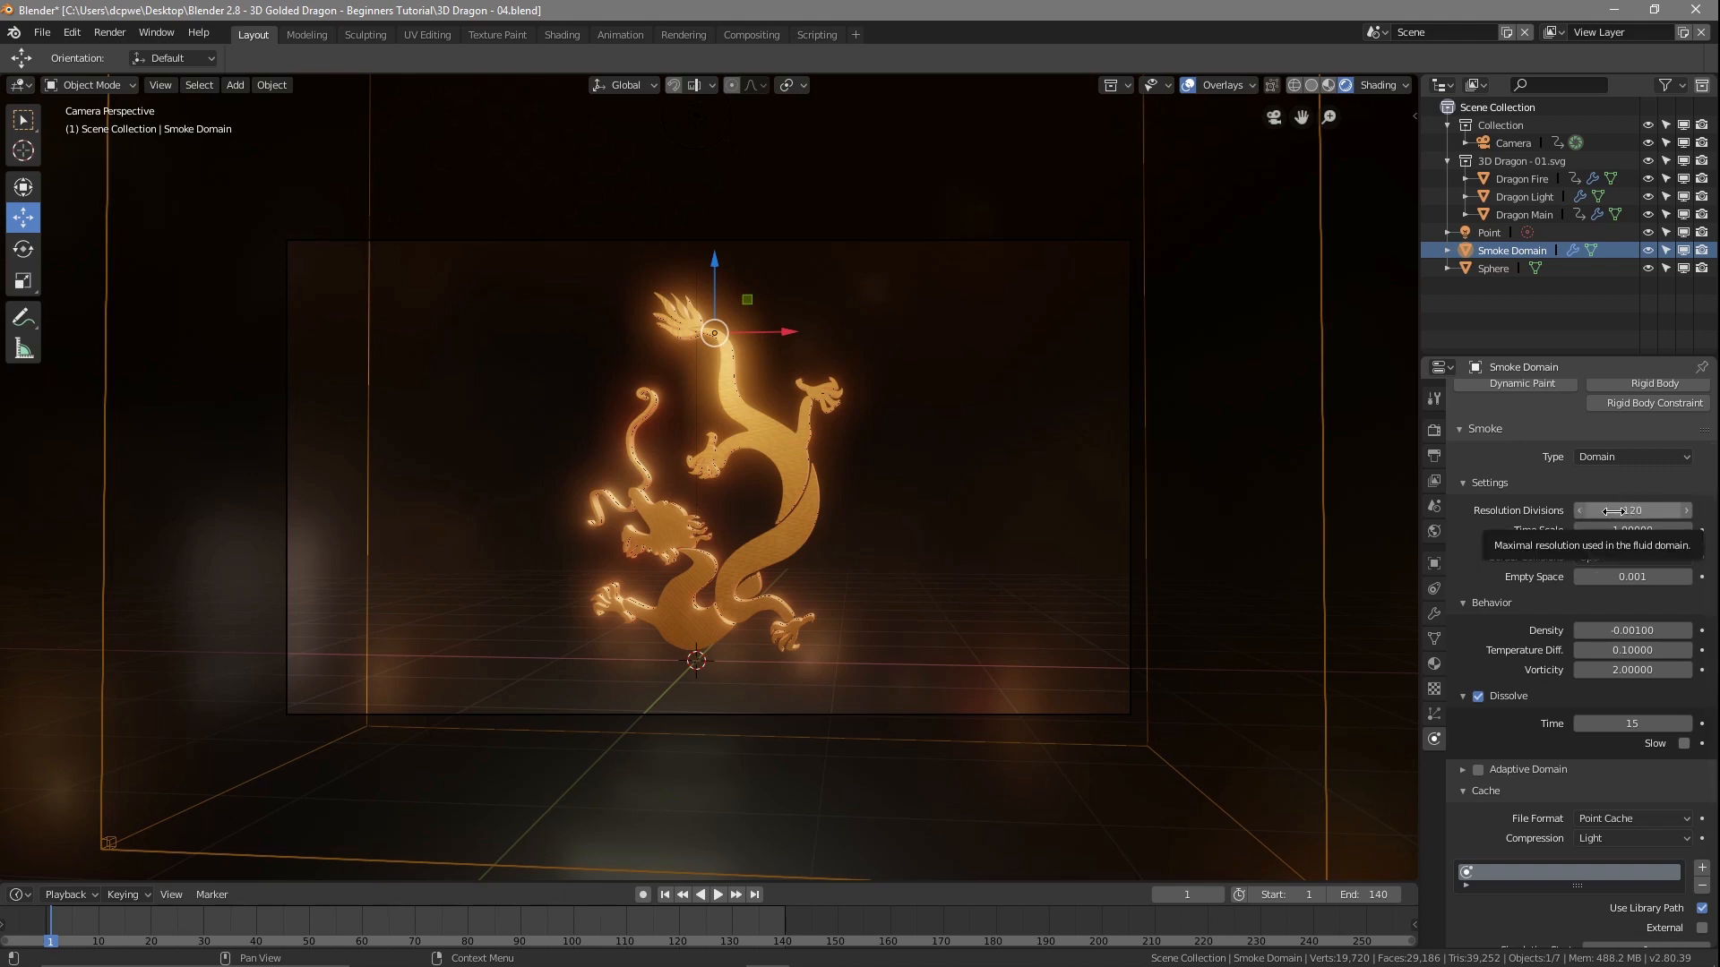
- Expand and enable the High Resolution option for the Smoke Domain, keeping its Resolution Divisions at 2
{"action": "scroll", "coordinate": [1577, 627], "scroll_direction": "down", "scroll_amount": 5}
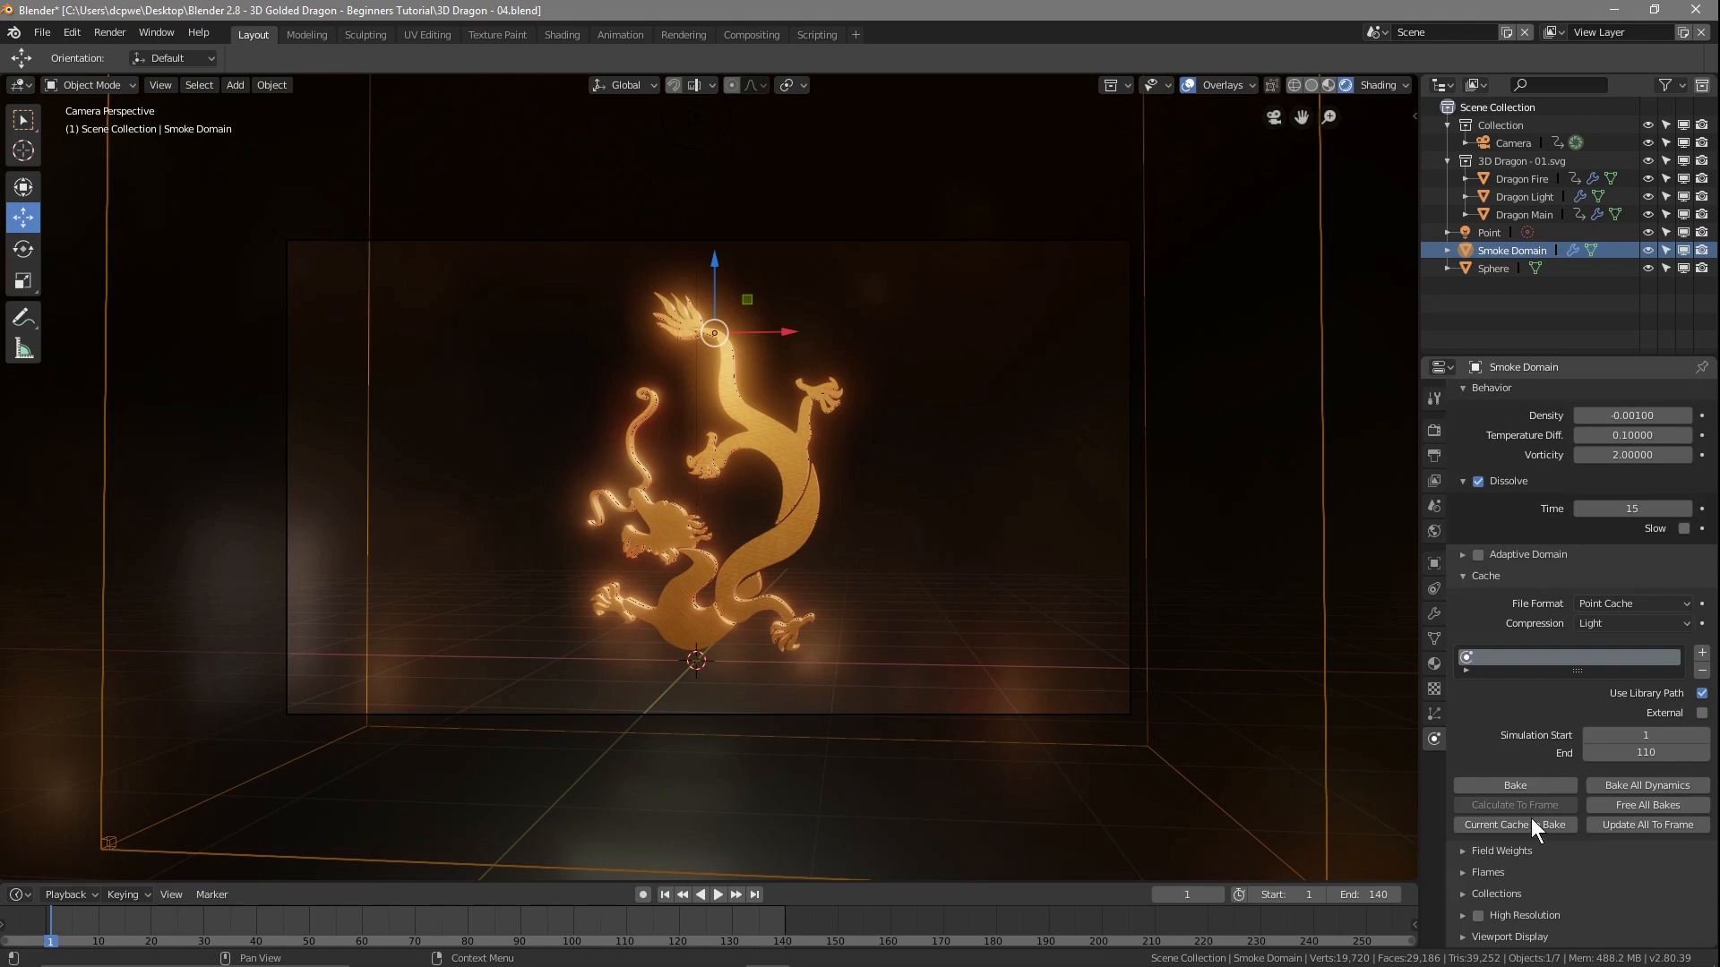
{"action": "left_click", "coordinate": [1466, 913]}
{"action": "scroll", "coordinate": [1622, 861], "scroll_direction": "down", "scroll_amount": 3}
{"action": "left_click", "coordinate": [1479, 795]}
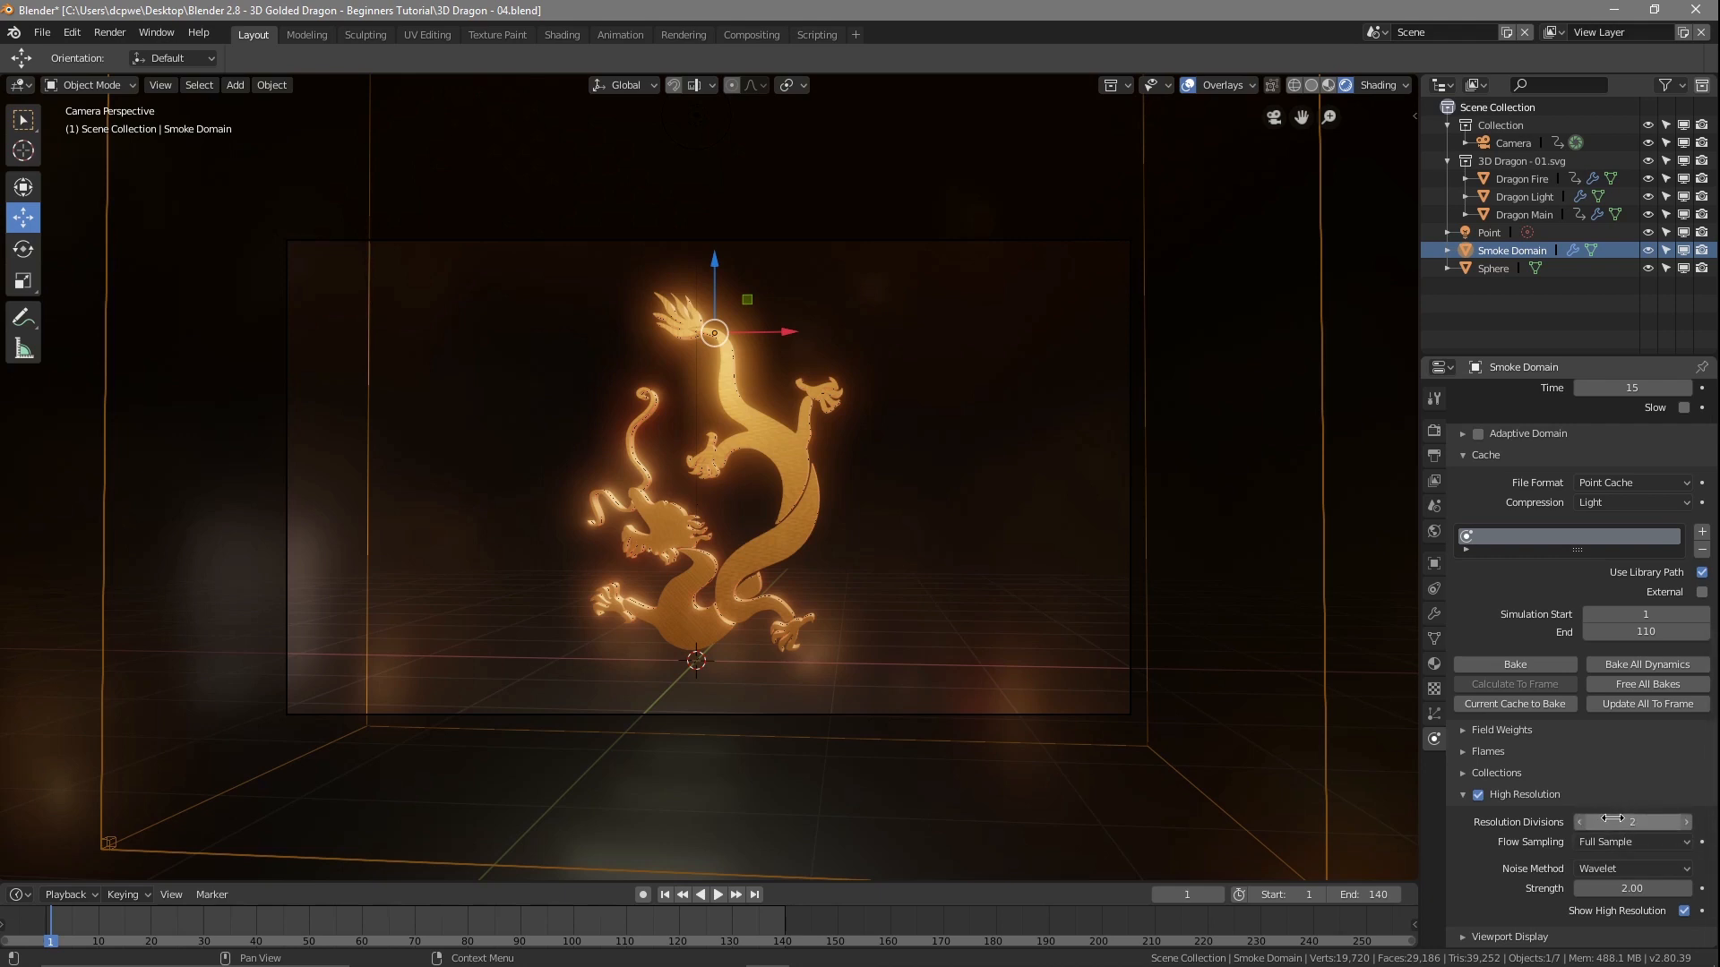
{"action": "scroll", "coordinate": [1643, 661], "scroll_direction": "up", "scroll_amount": 10}
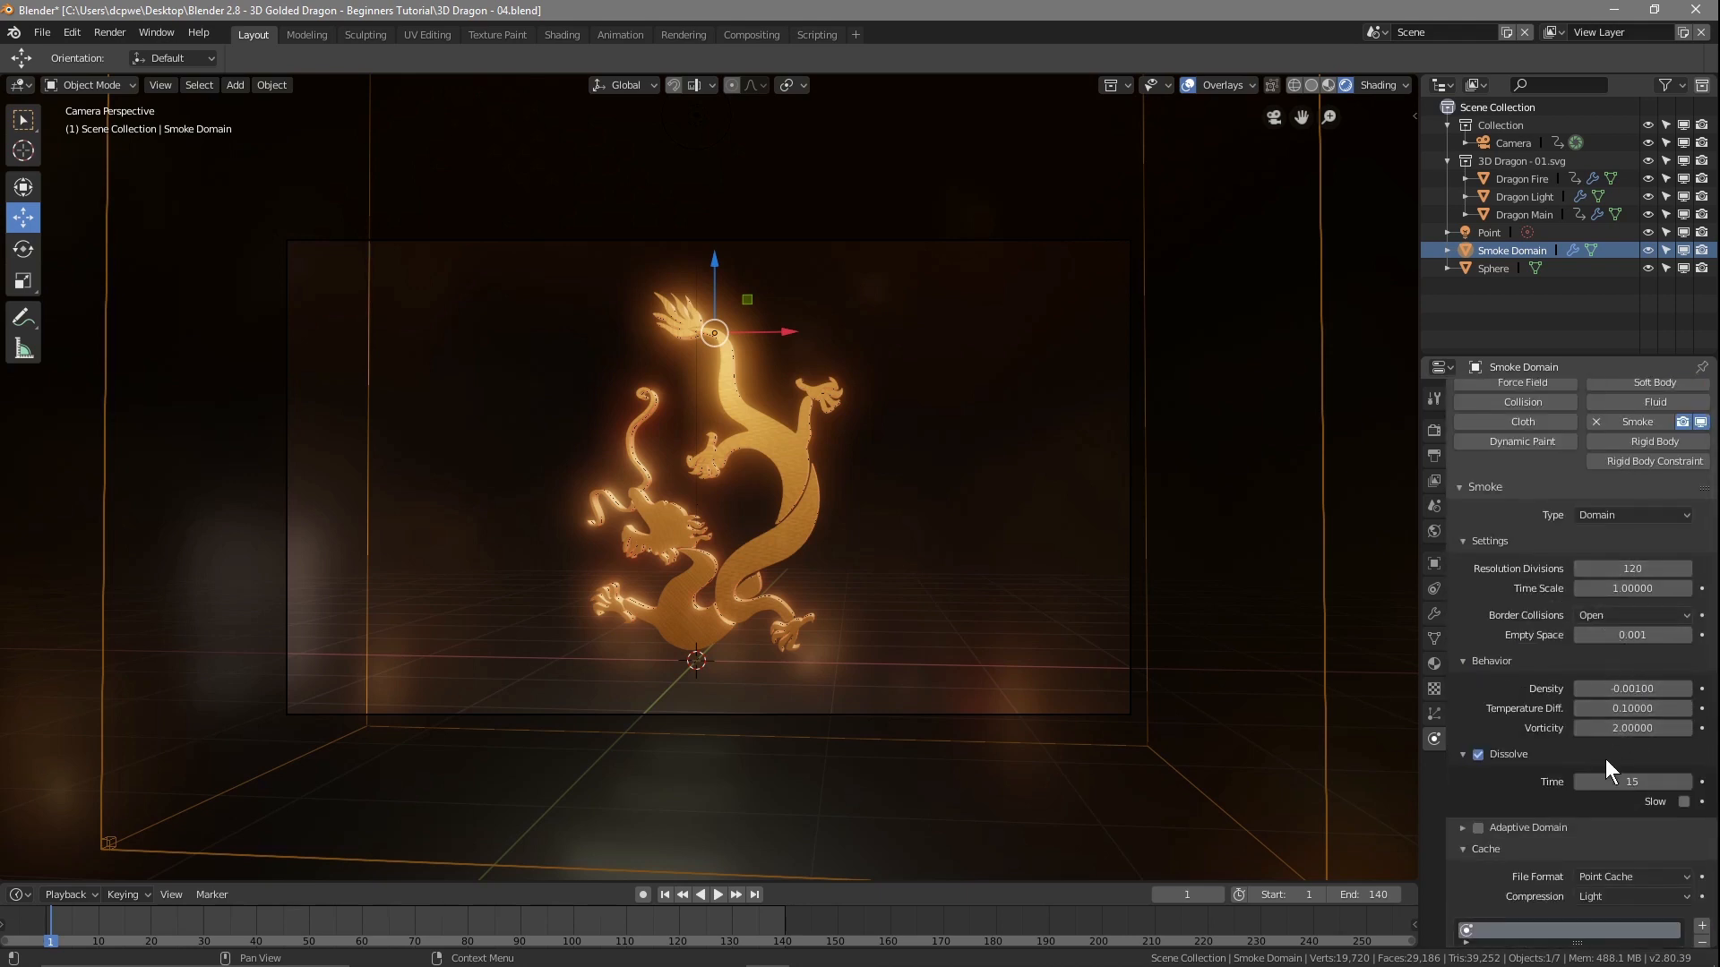
- In the Eevee render settings, set the sampling to 90 viewport samples and 120 render samples
{"action": "scroll", "coordinate": [1608, 753], "scroll_direction": "down", "scroll_amount": 9}
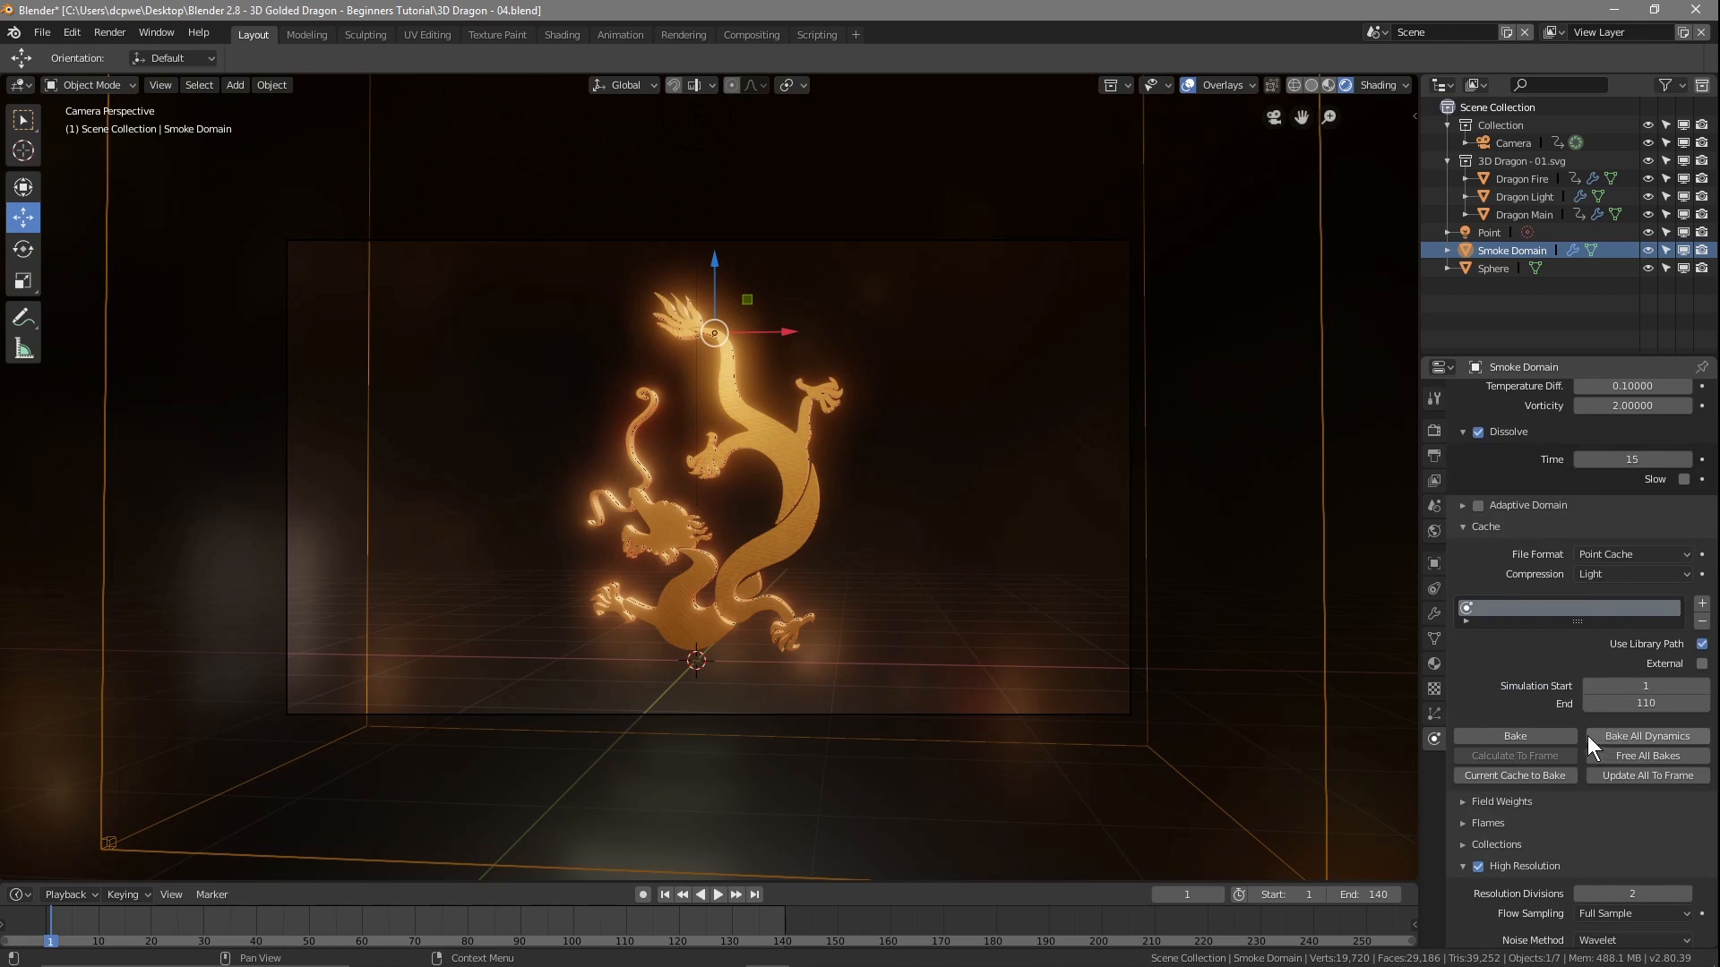
{"action": "left_click", "coordinate": [1433, 430]}
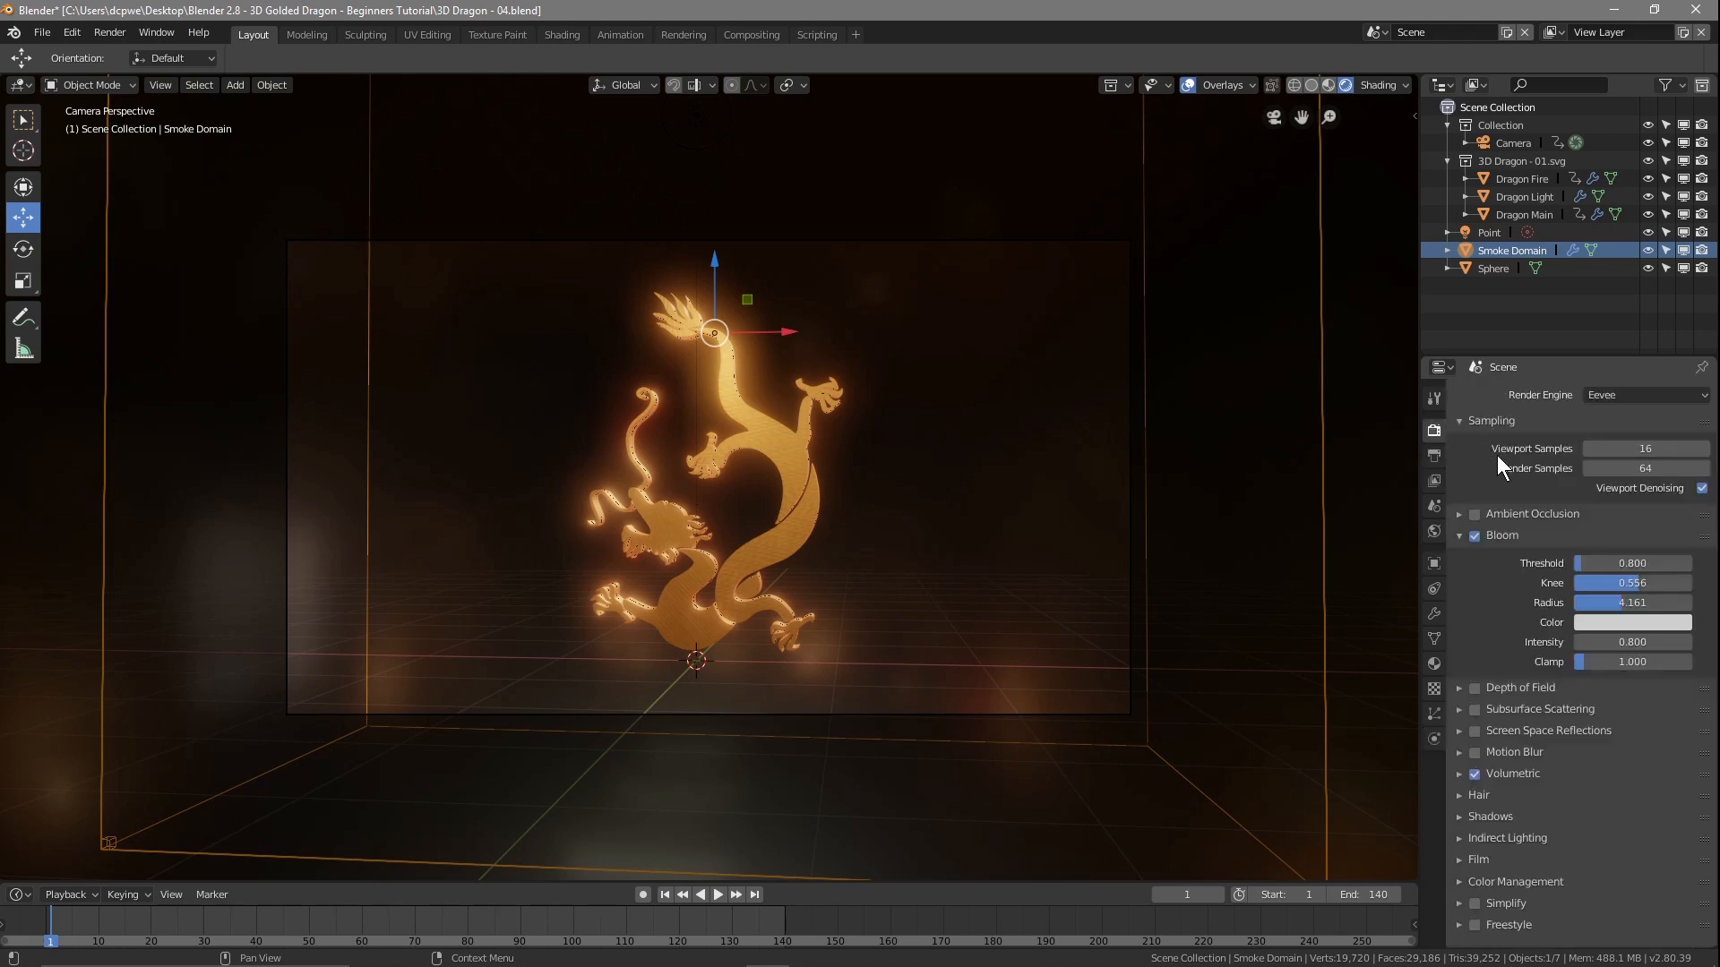
{"action": "left_click", "coordinate": [1659, 448]}
{"action": "key", "text": "Tab"}
{"action": "type", "text": "120"}
{"action": "key", "text": "Return"}
- Expand the scene's Volumetric render settings and set the tile size to 4px and the samples to 120
{"action": "left_click", "coordinate": [1459, 774]}
{"action": "scroll", "coordinate": [1523, 780], "scroll_direction": "down", "scroll_amount": 4}
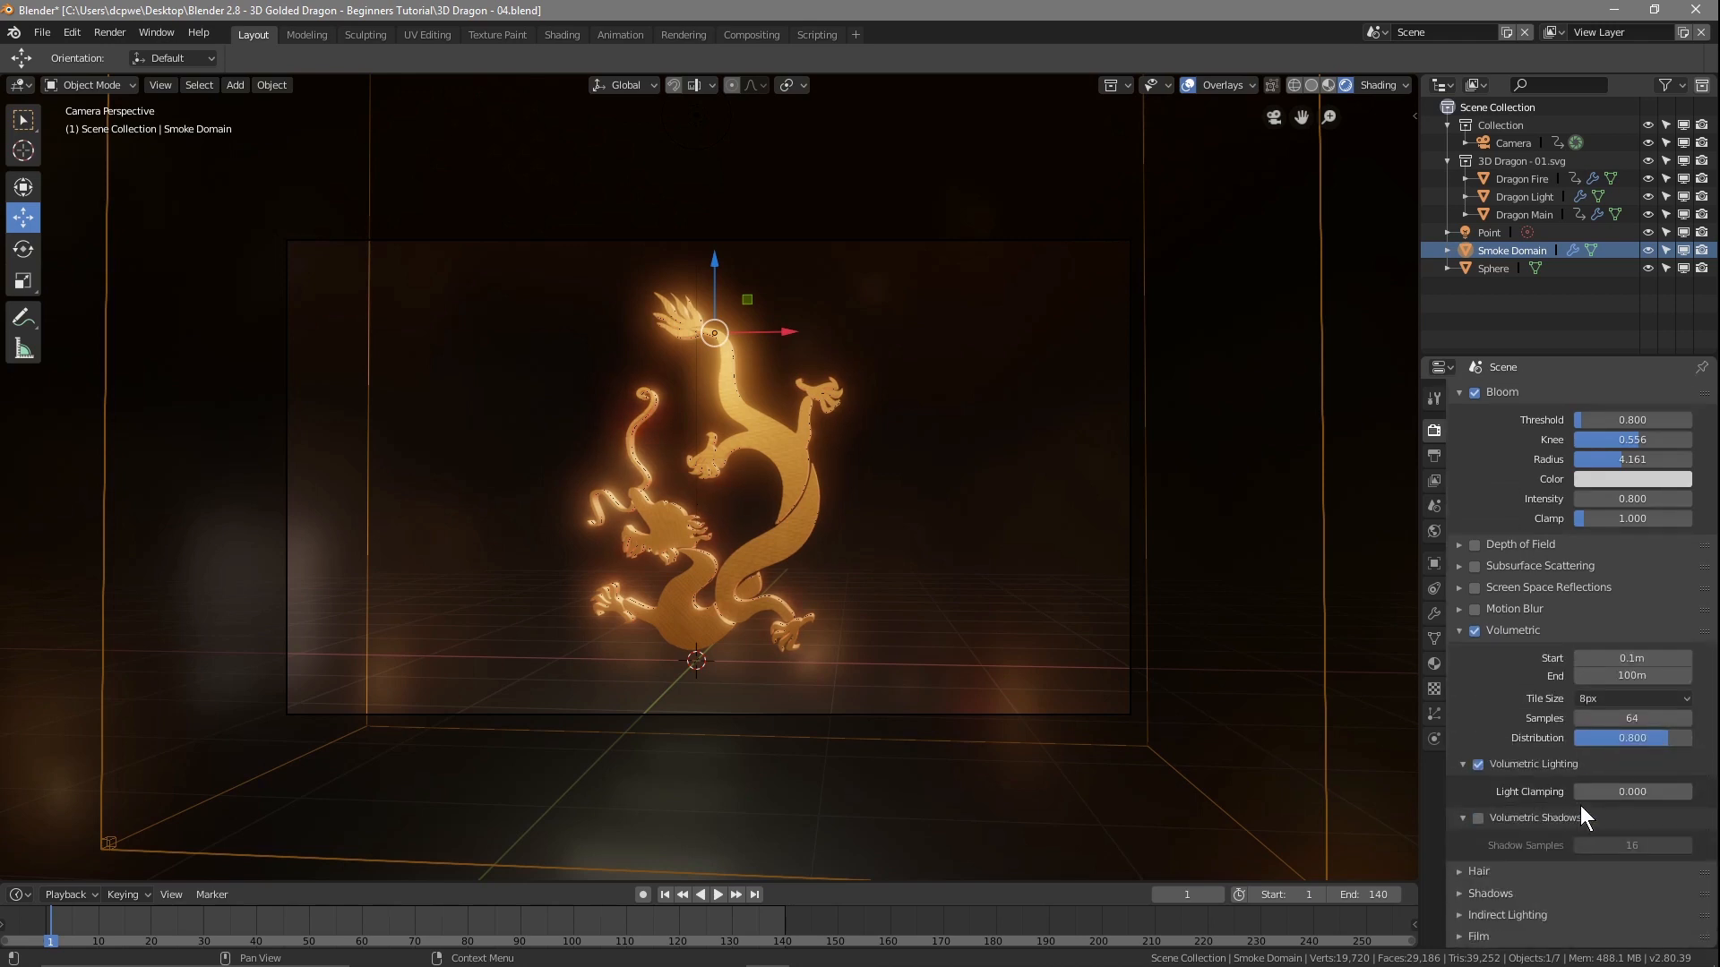
{"action": "left_click", "coordinate": [1615, 698]}
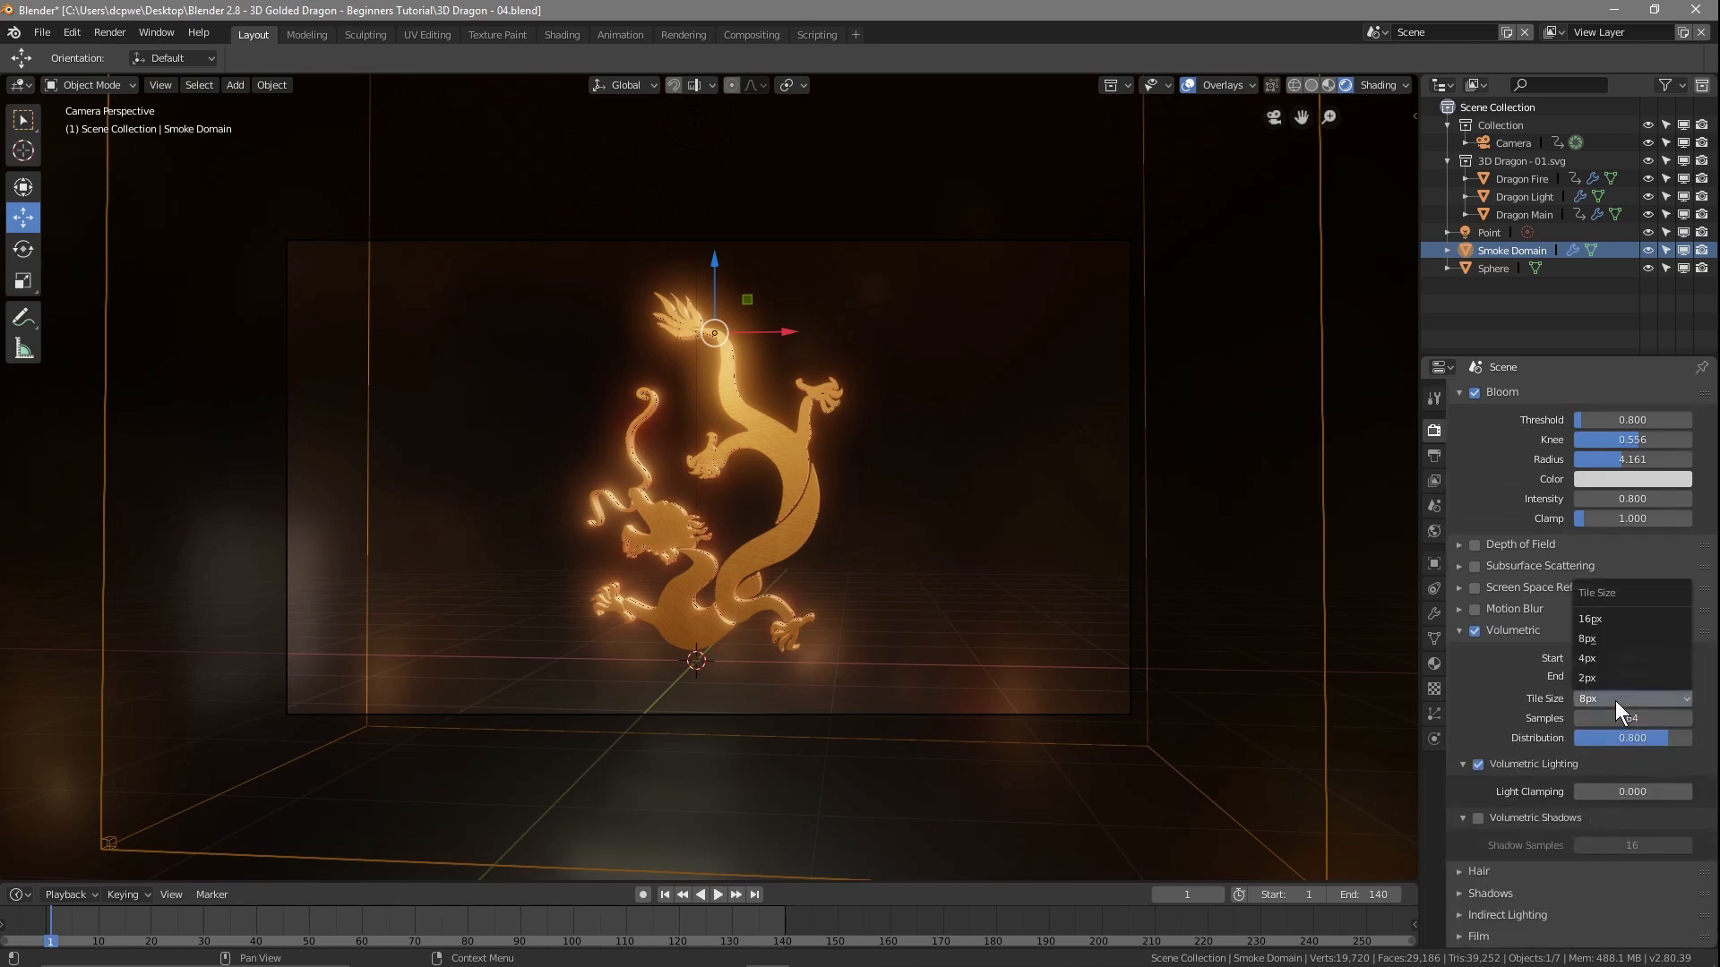
{"action": "left_click", "coordinate": [1582, 660]}
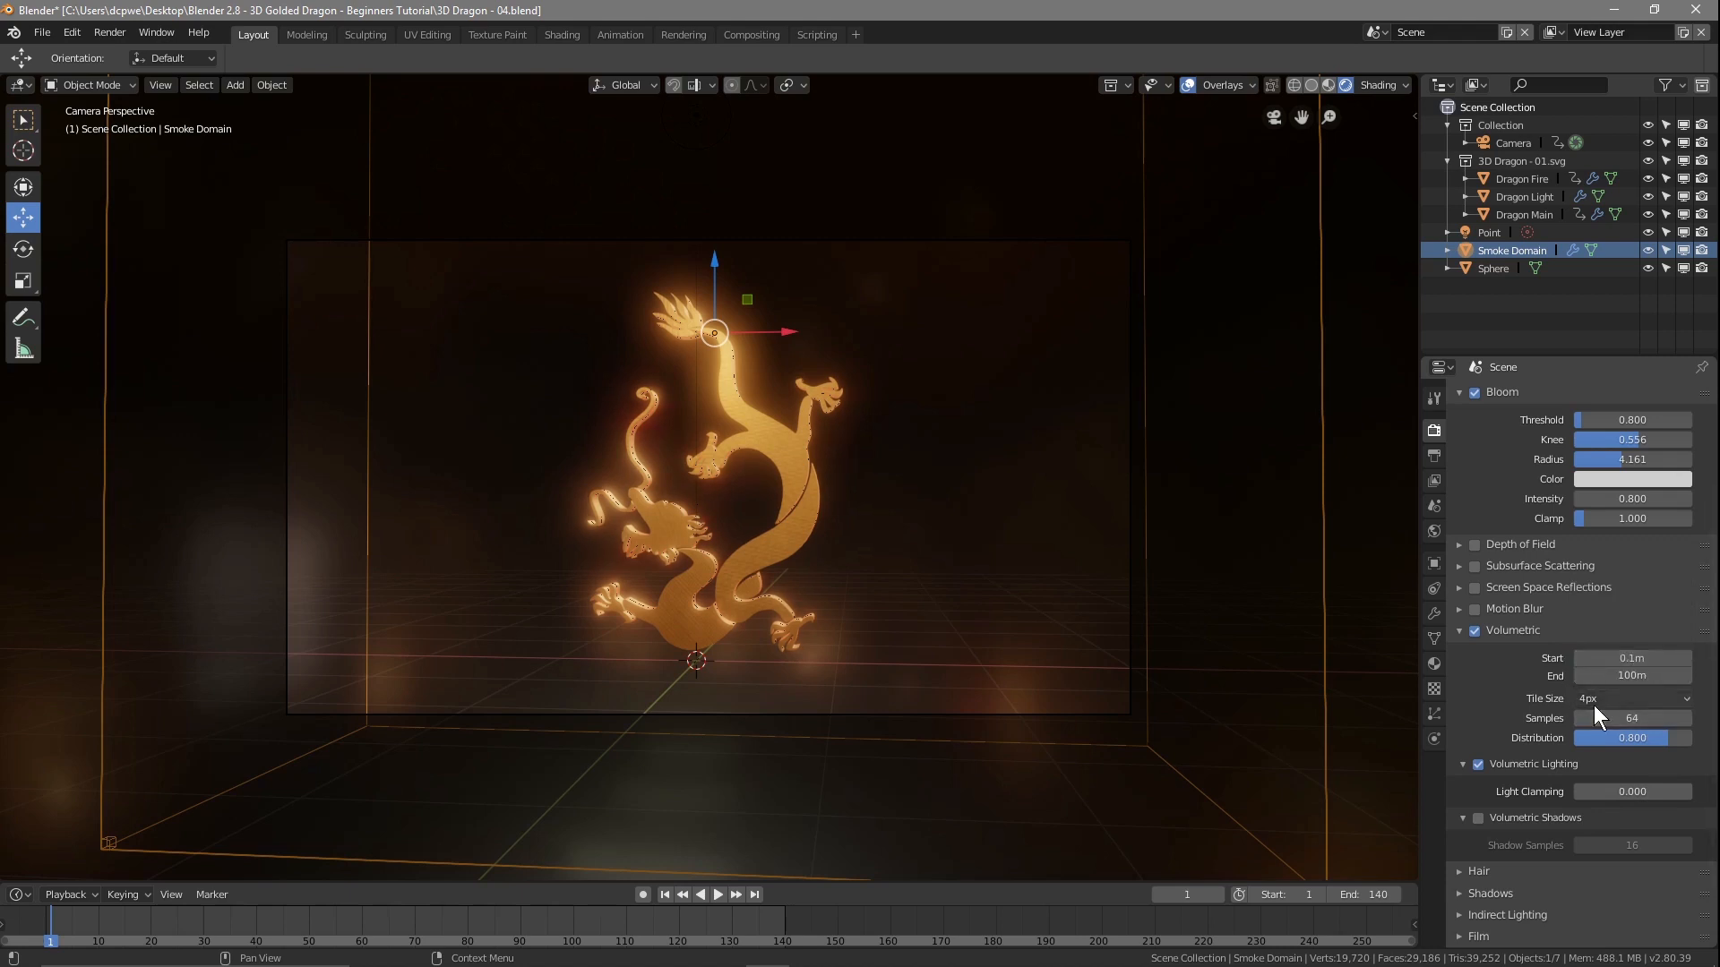
{"action": "left_click", "coordinate": [1591, 701]}
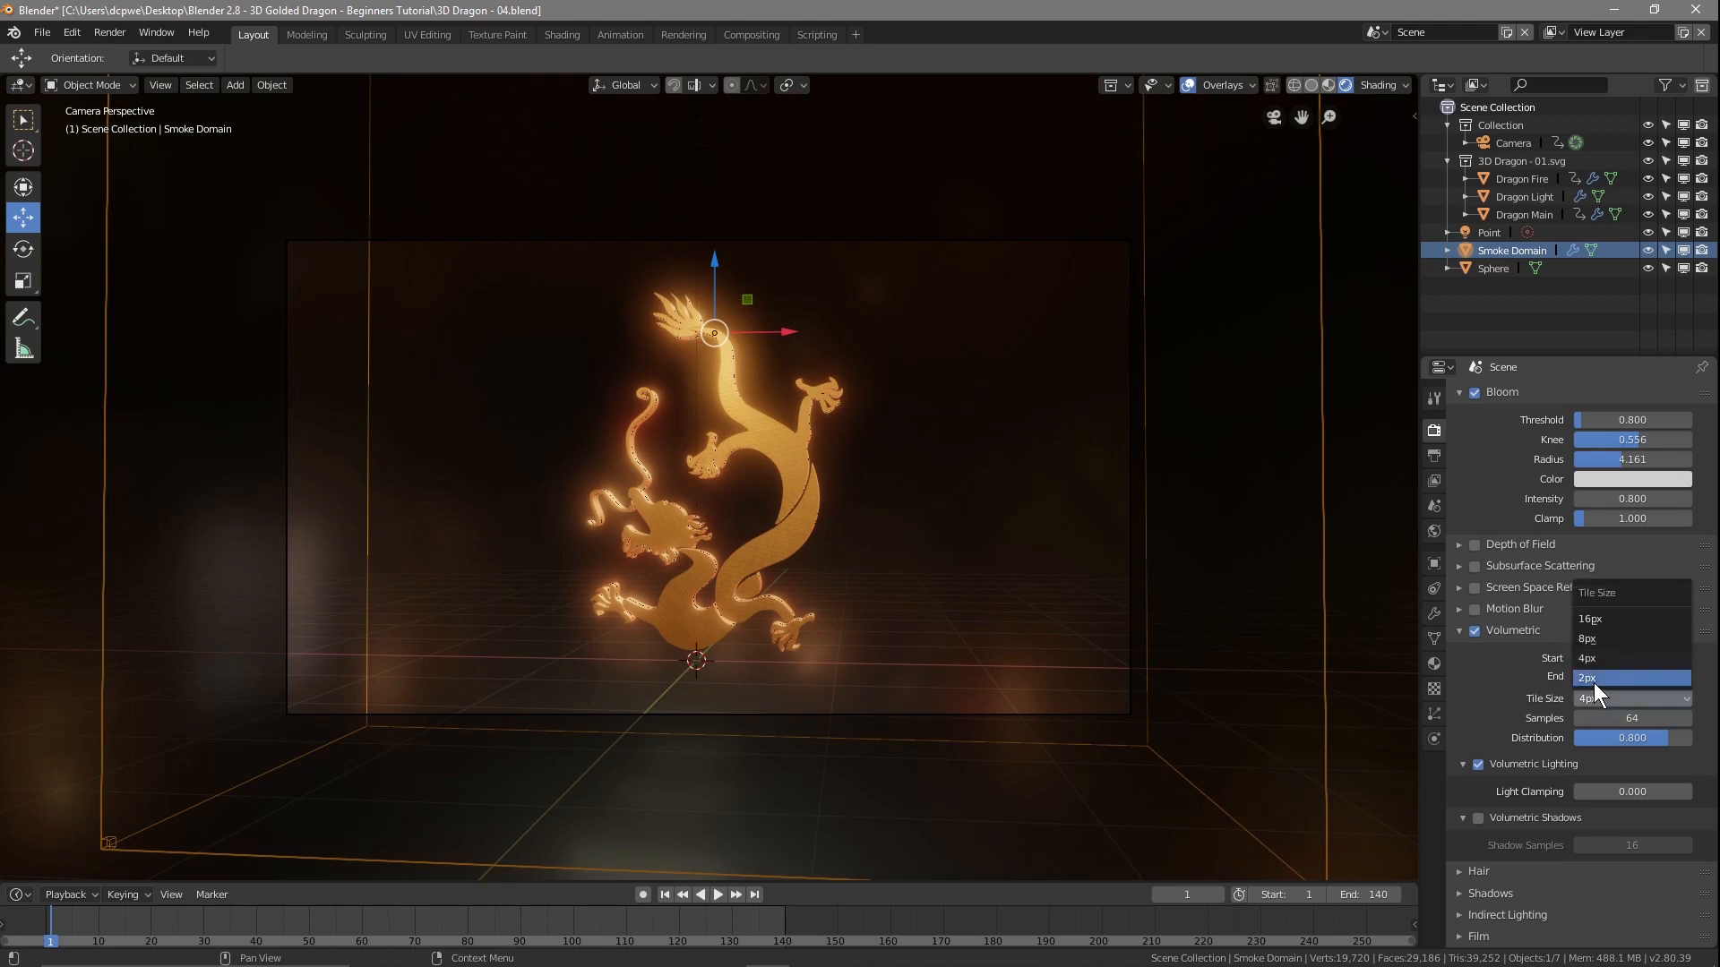
{"action": "left_click", "coordinate": [1594, 661]}
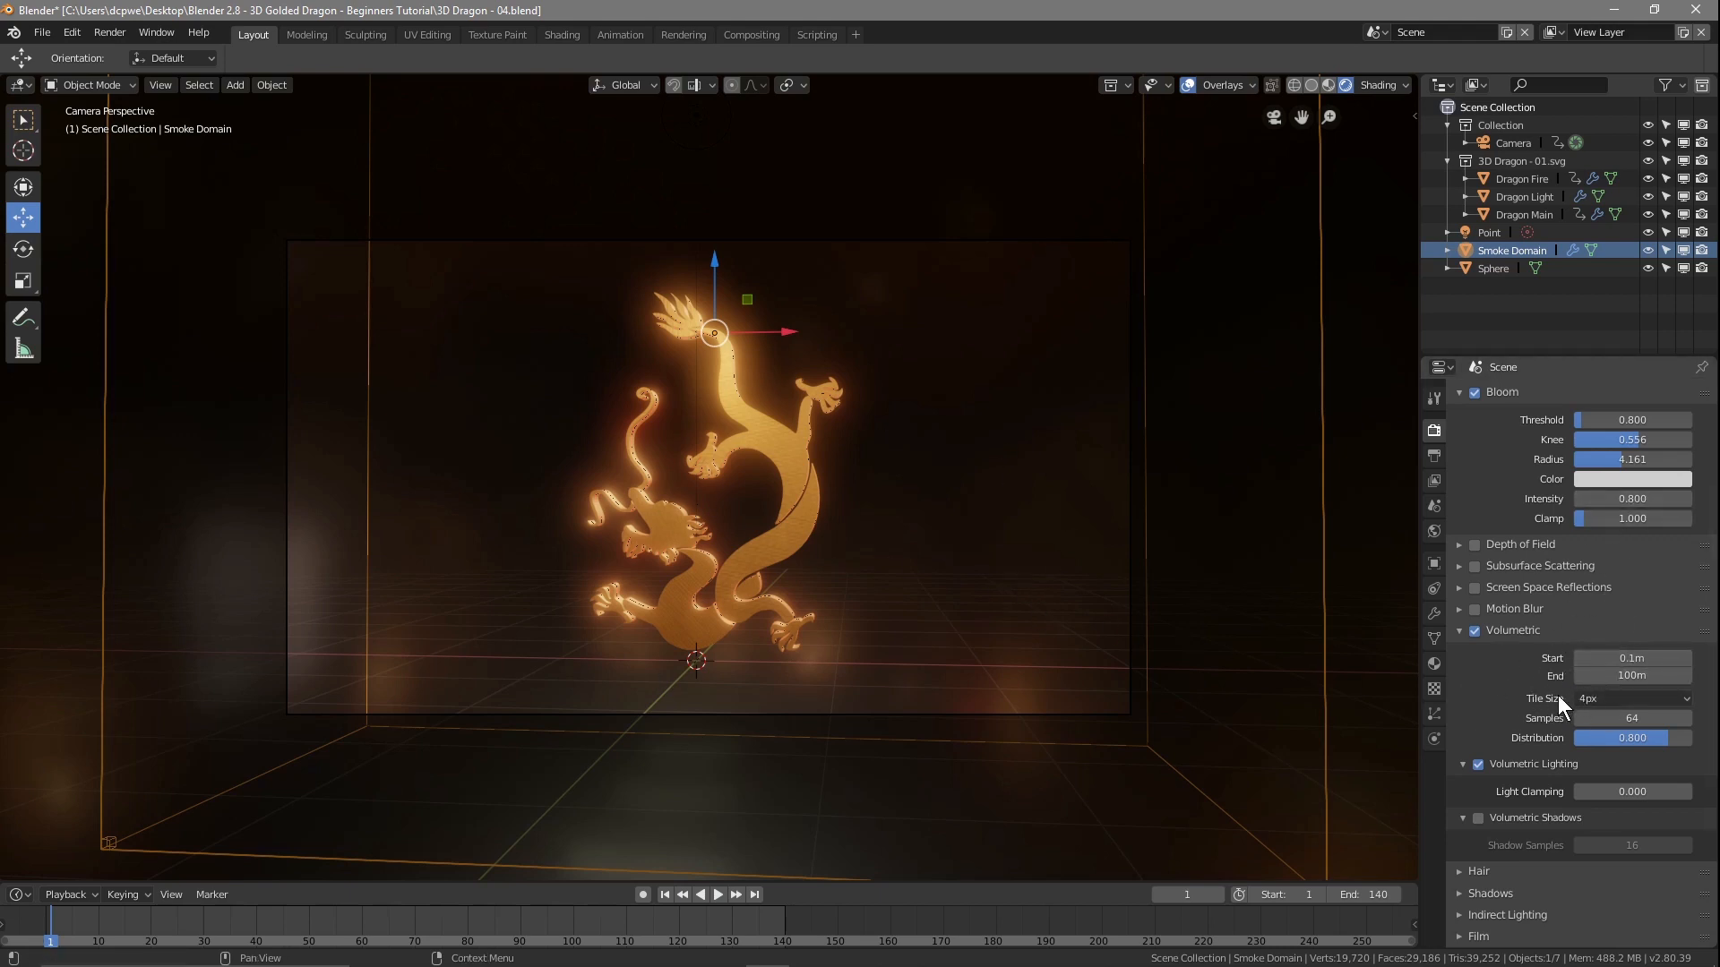
{"action": "left_click", "coordinate": [1591, 698]}
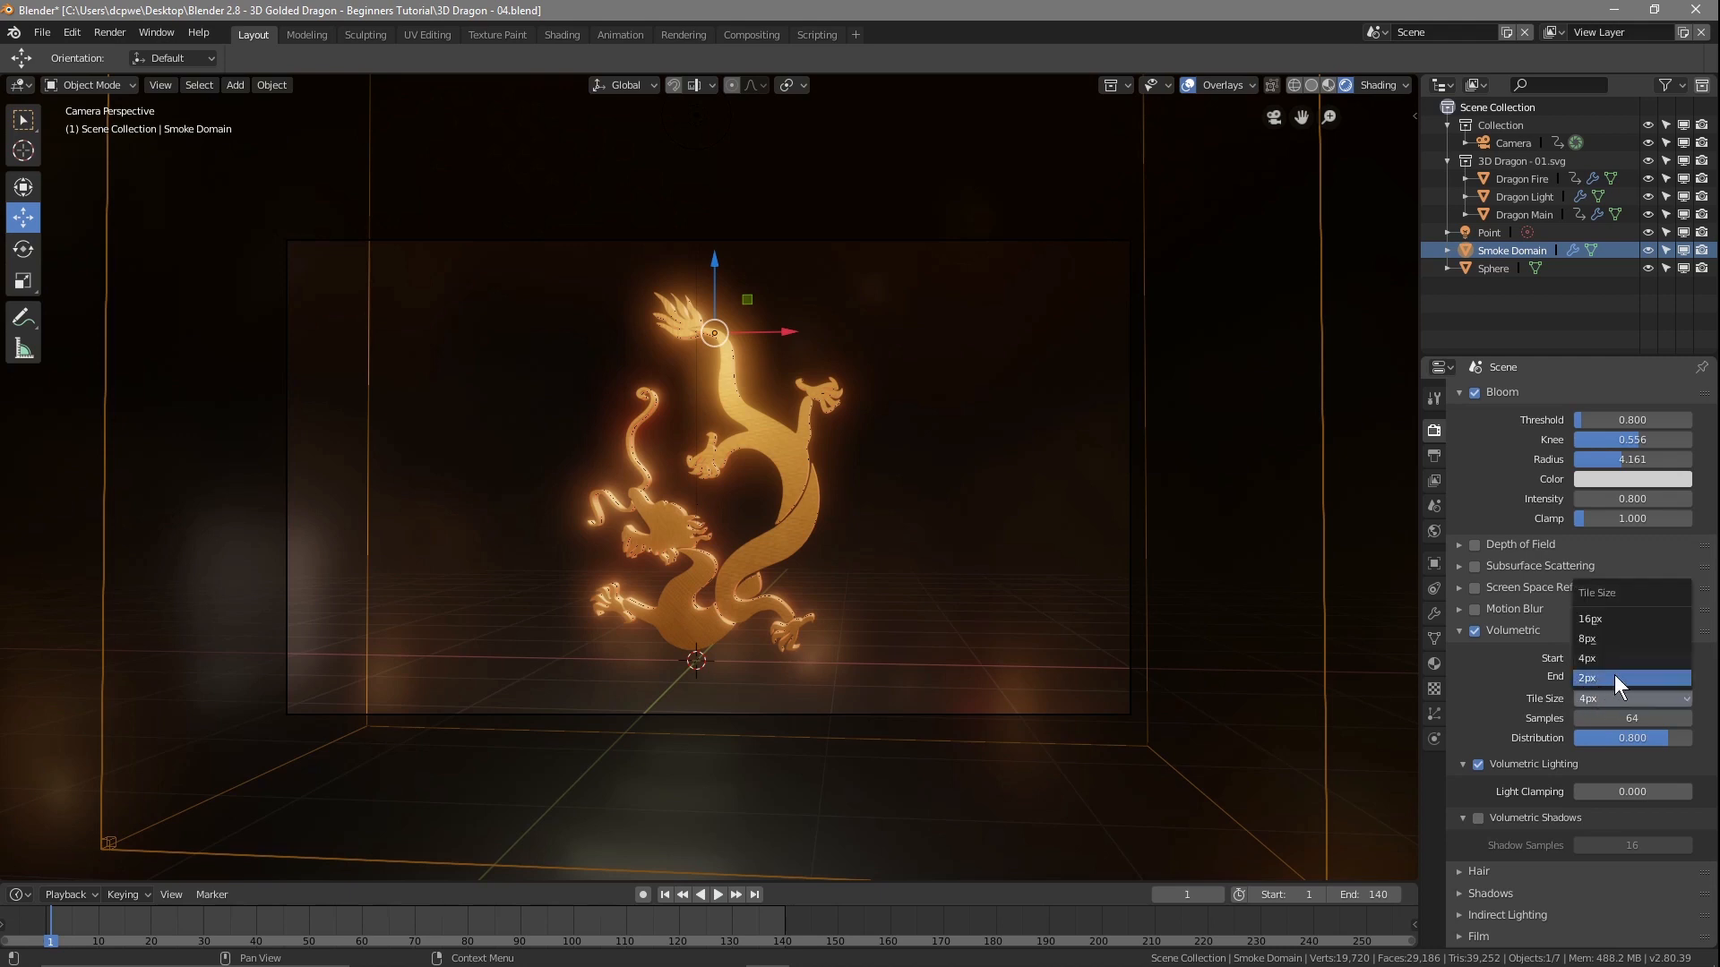
{"action": "left_click", "coordinate": [1580, 699]}
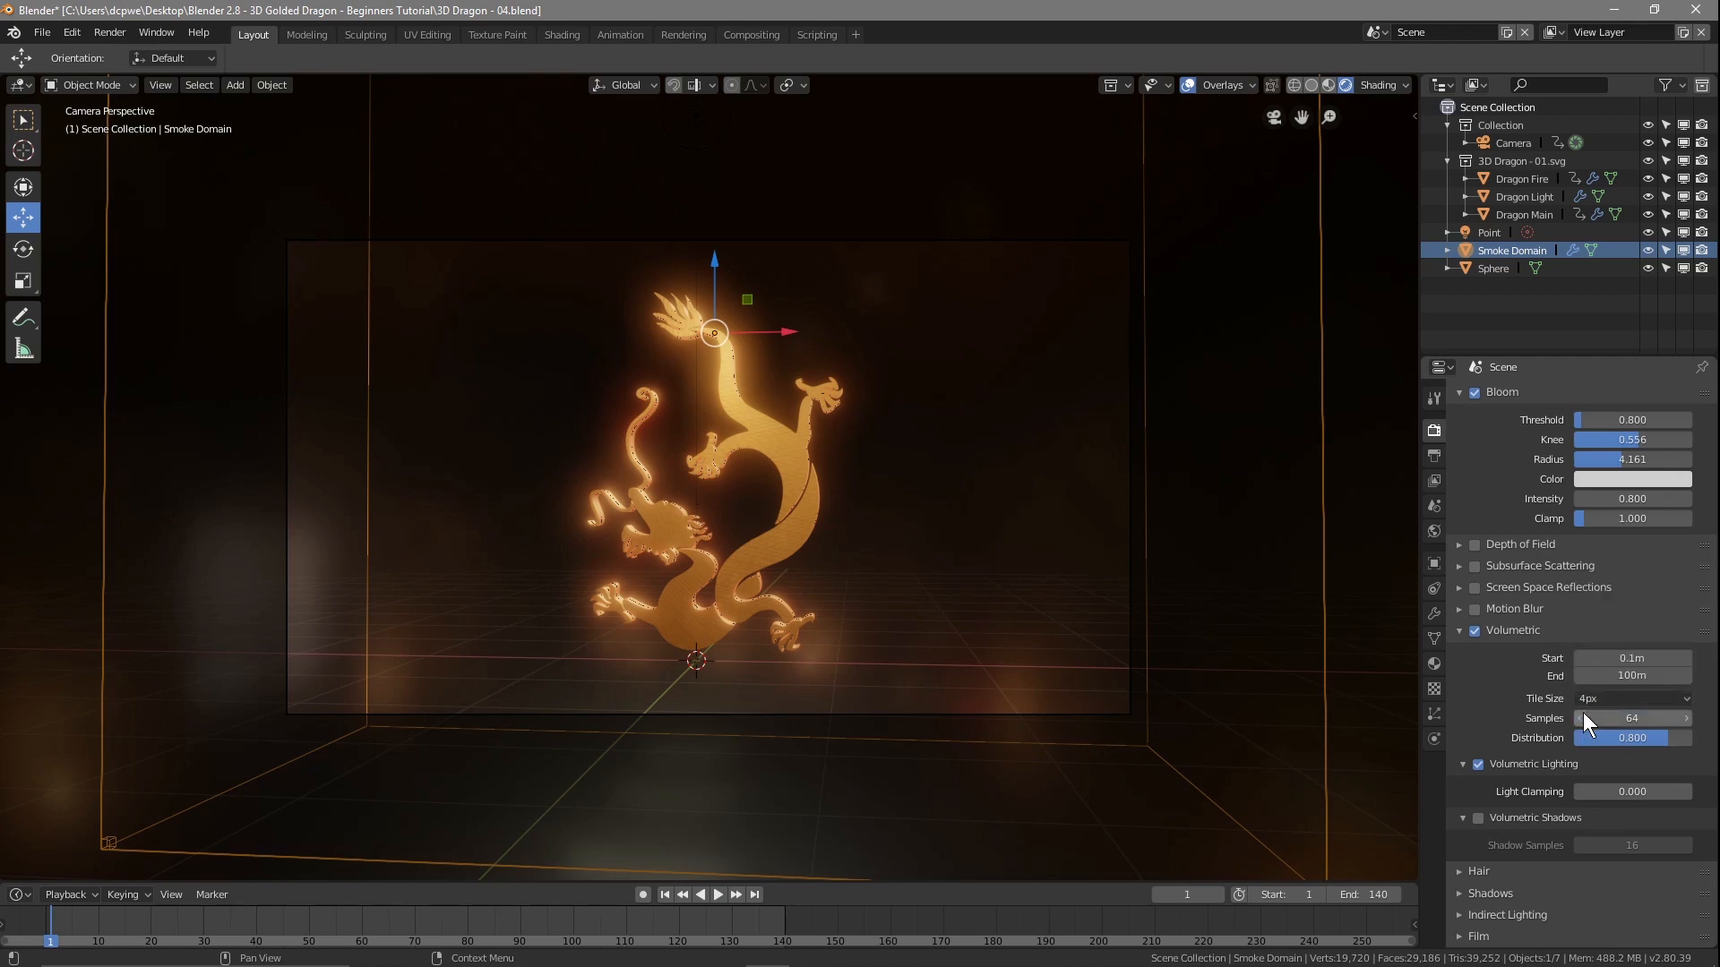
{"action": "left_click", "coordinate": [1654, 721]}
{"action": "type", "text": "120"}
{"action": "key", "text": "Return"}
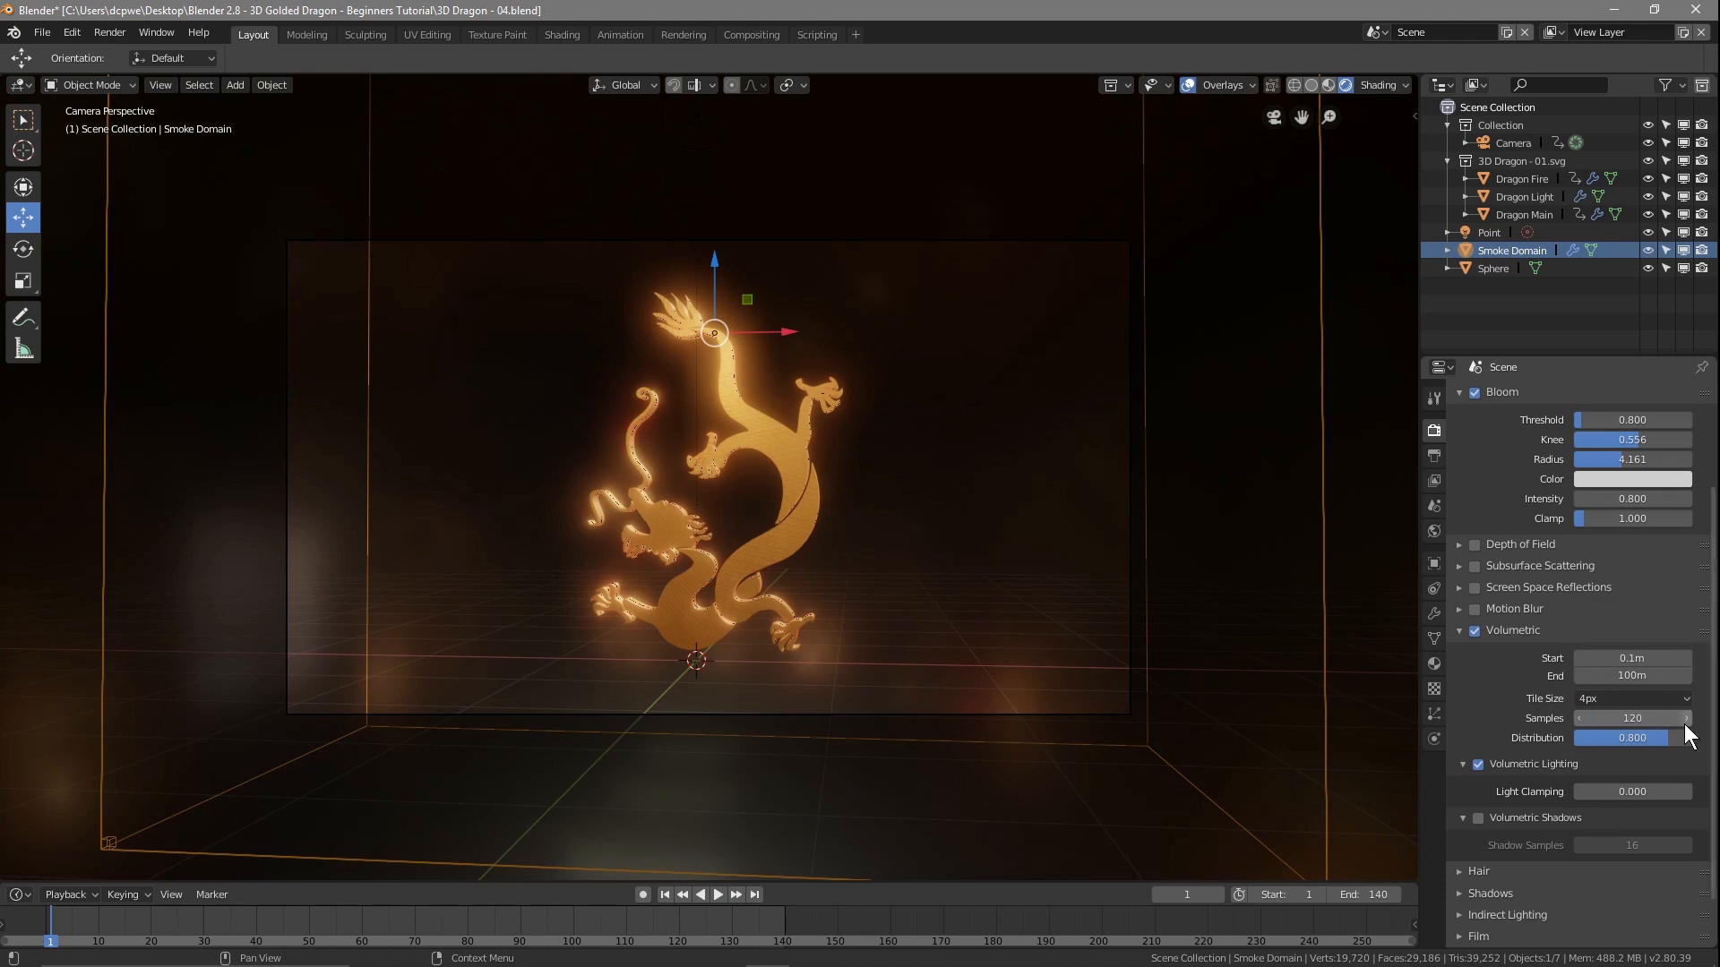
- Enable Volumetric Shadows with 90 shadow samples and save the project file
{"action": "left_click", "coordinate": [1478, 819]}
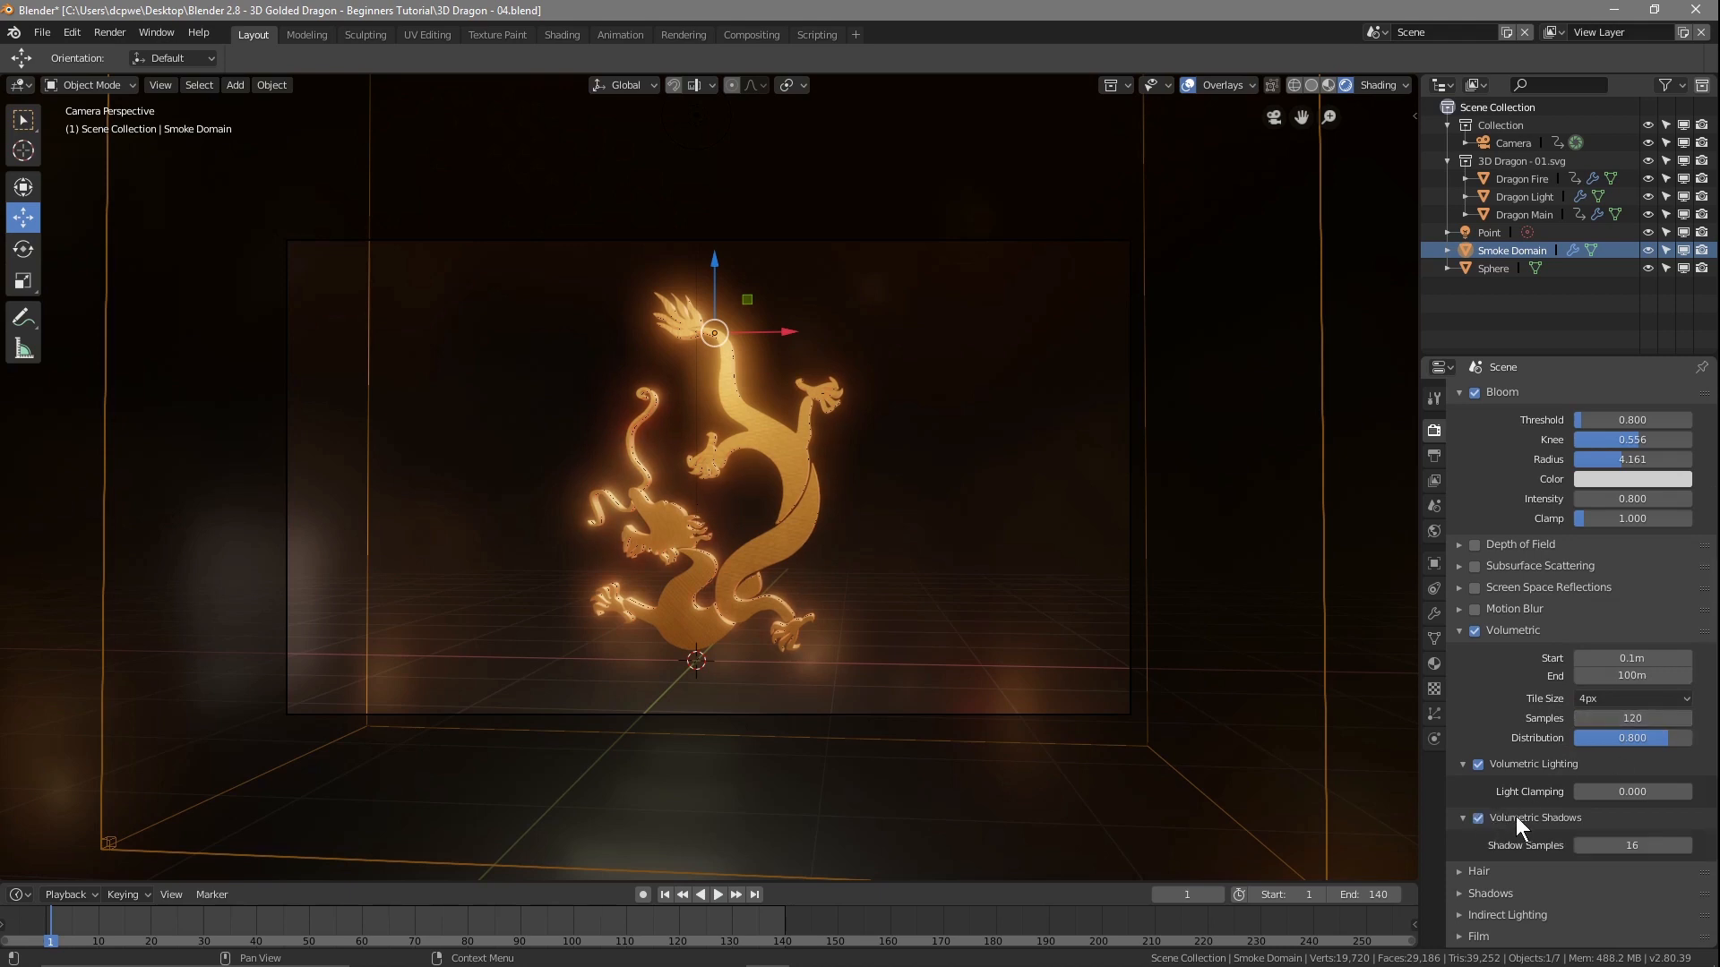
{"action": "left_click", "coordinate": [1666, 845]}
{"action": "type", "text": "90"}
{"action": "key", "text": "Return"}
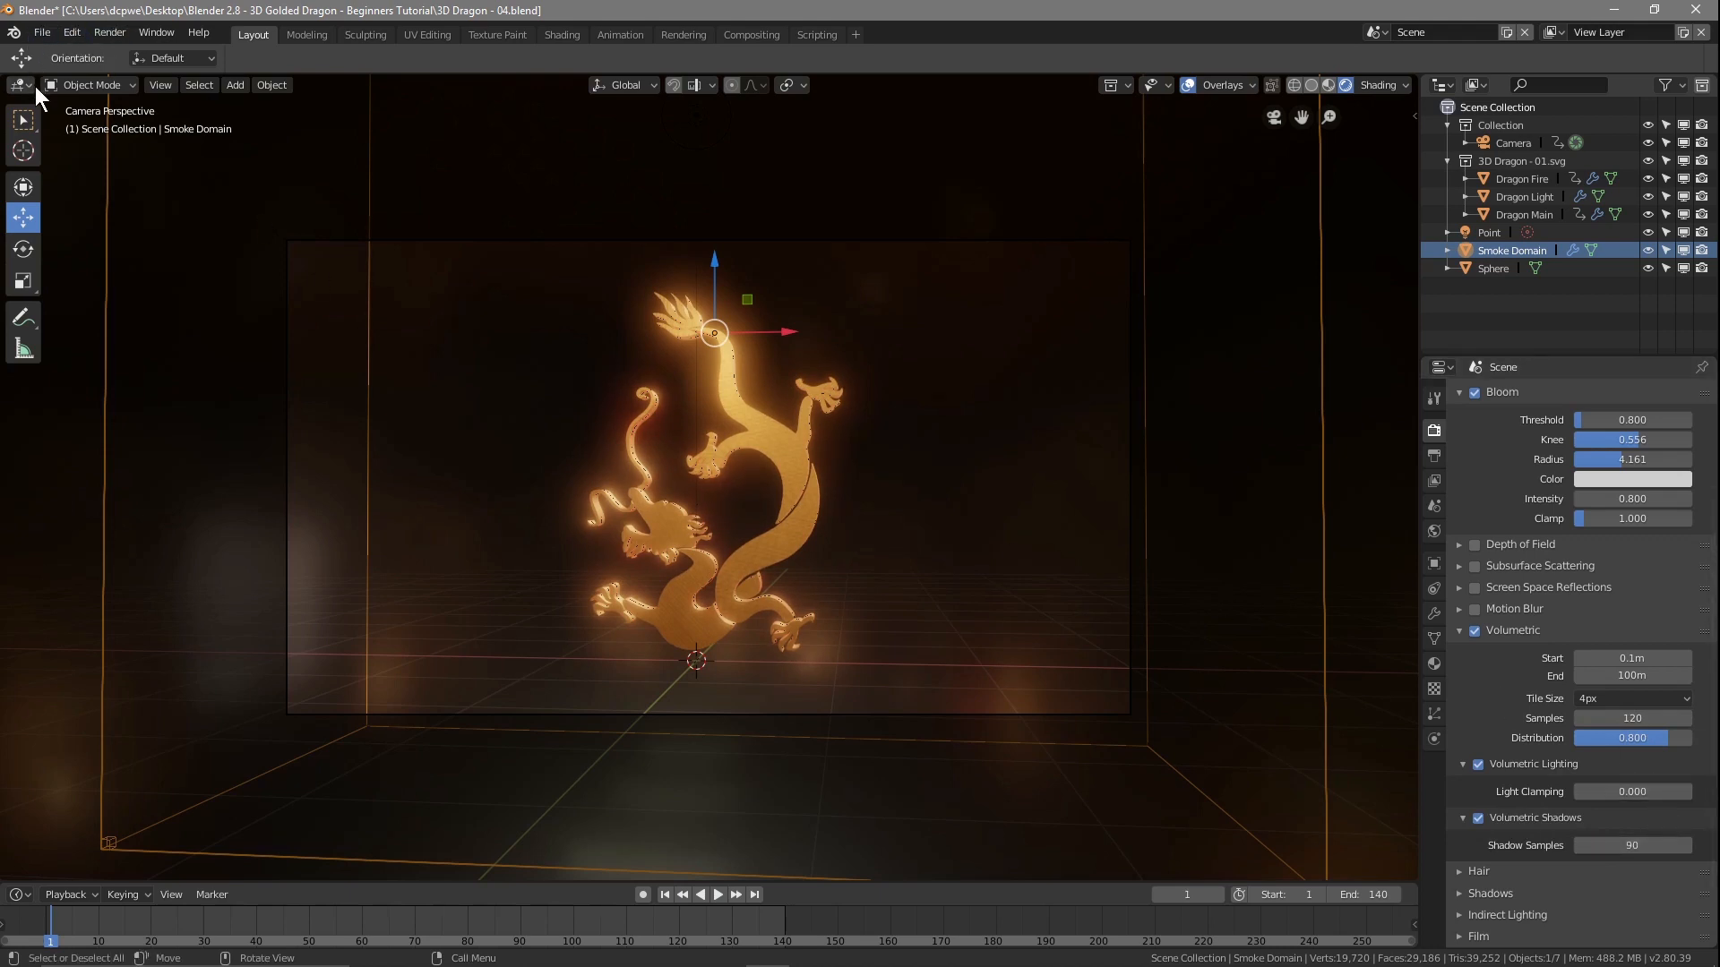
{"action": "left_click", "coordinate": [34, 30]}
{"action": "left_click", "coordinate": [52, 161]}
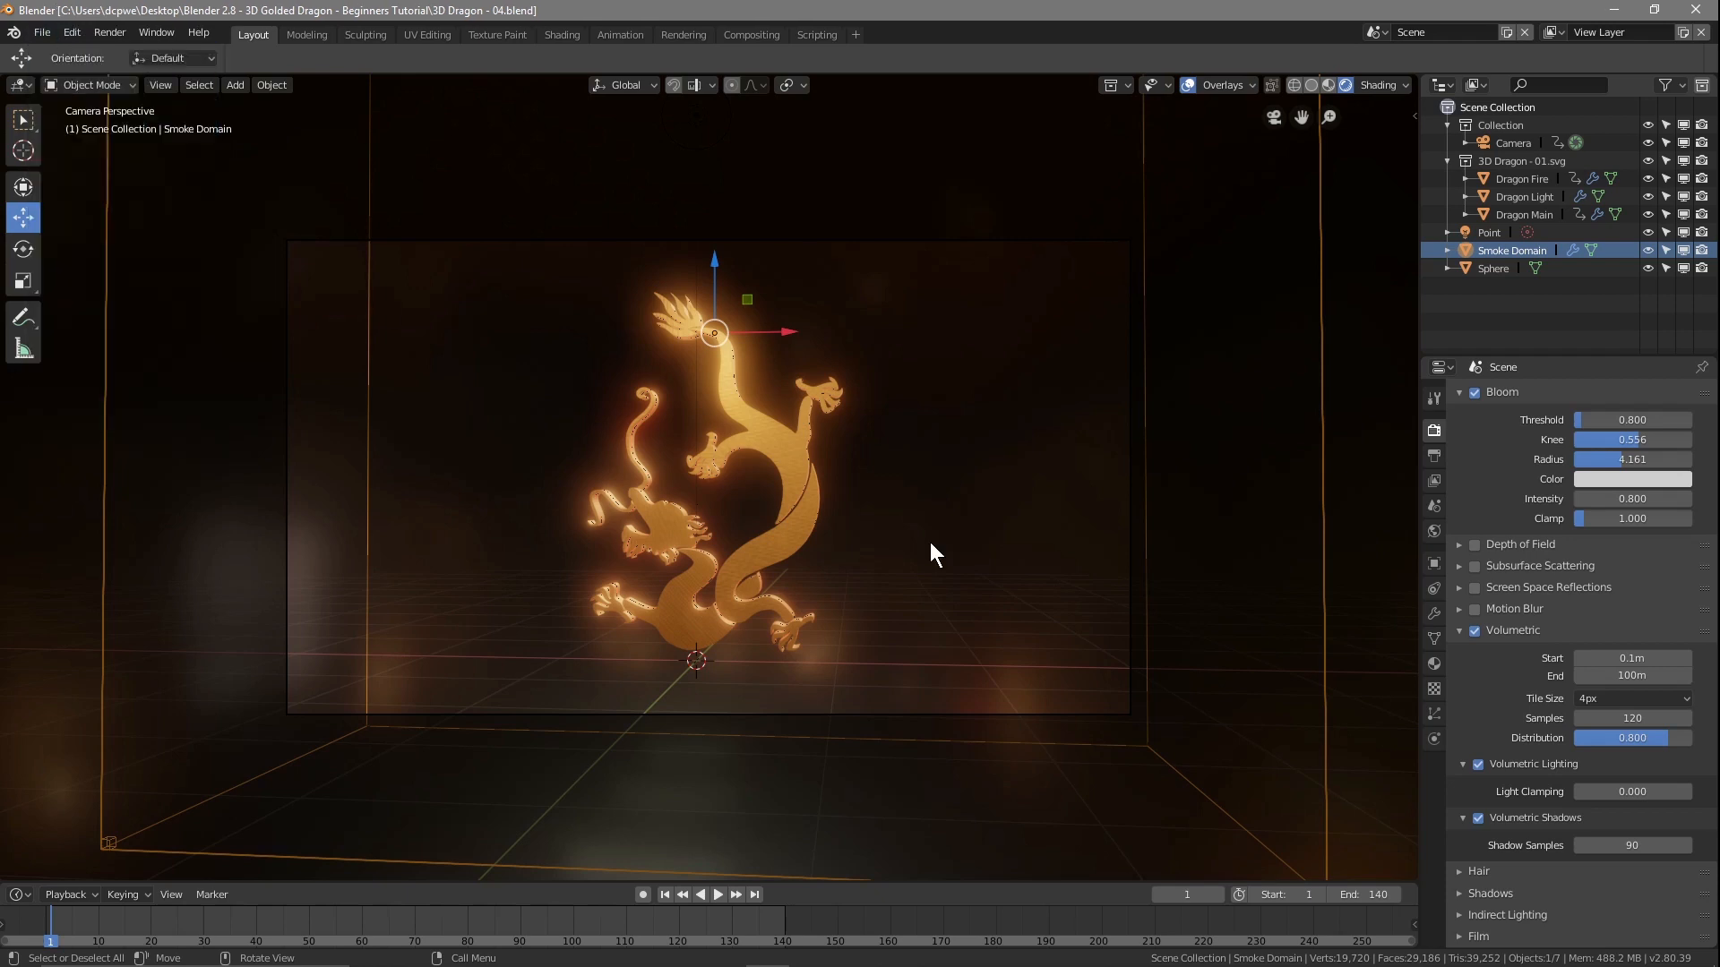
{"action": "scroll", "coordinate": [1554, 745], "scroll_direction": "up", "scroll_amount": 4}
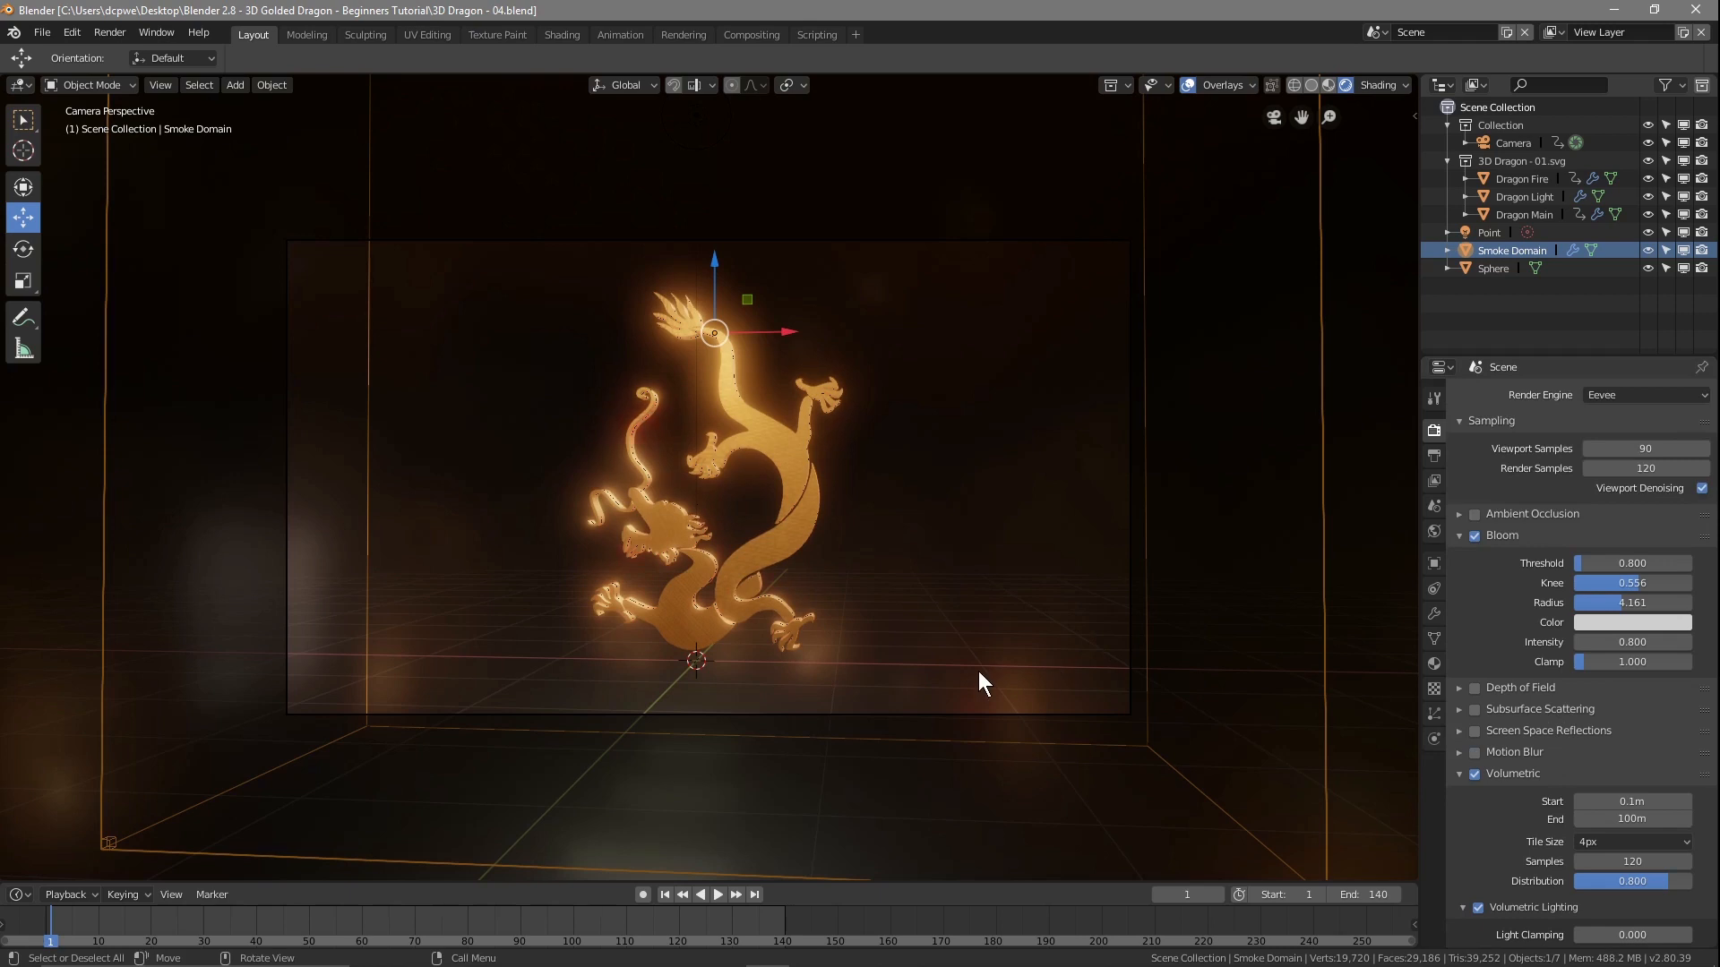
{"action": "left_click", "coordinate": [1473, 733]}
{"action": "left_click", "coordinate": [1473, 733]}
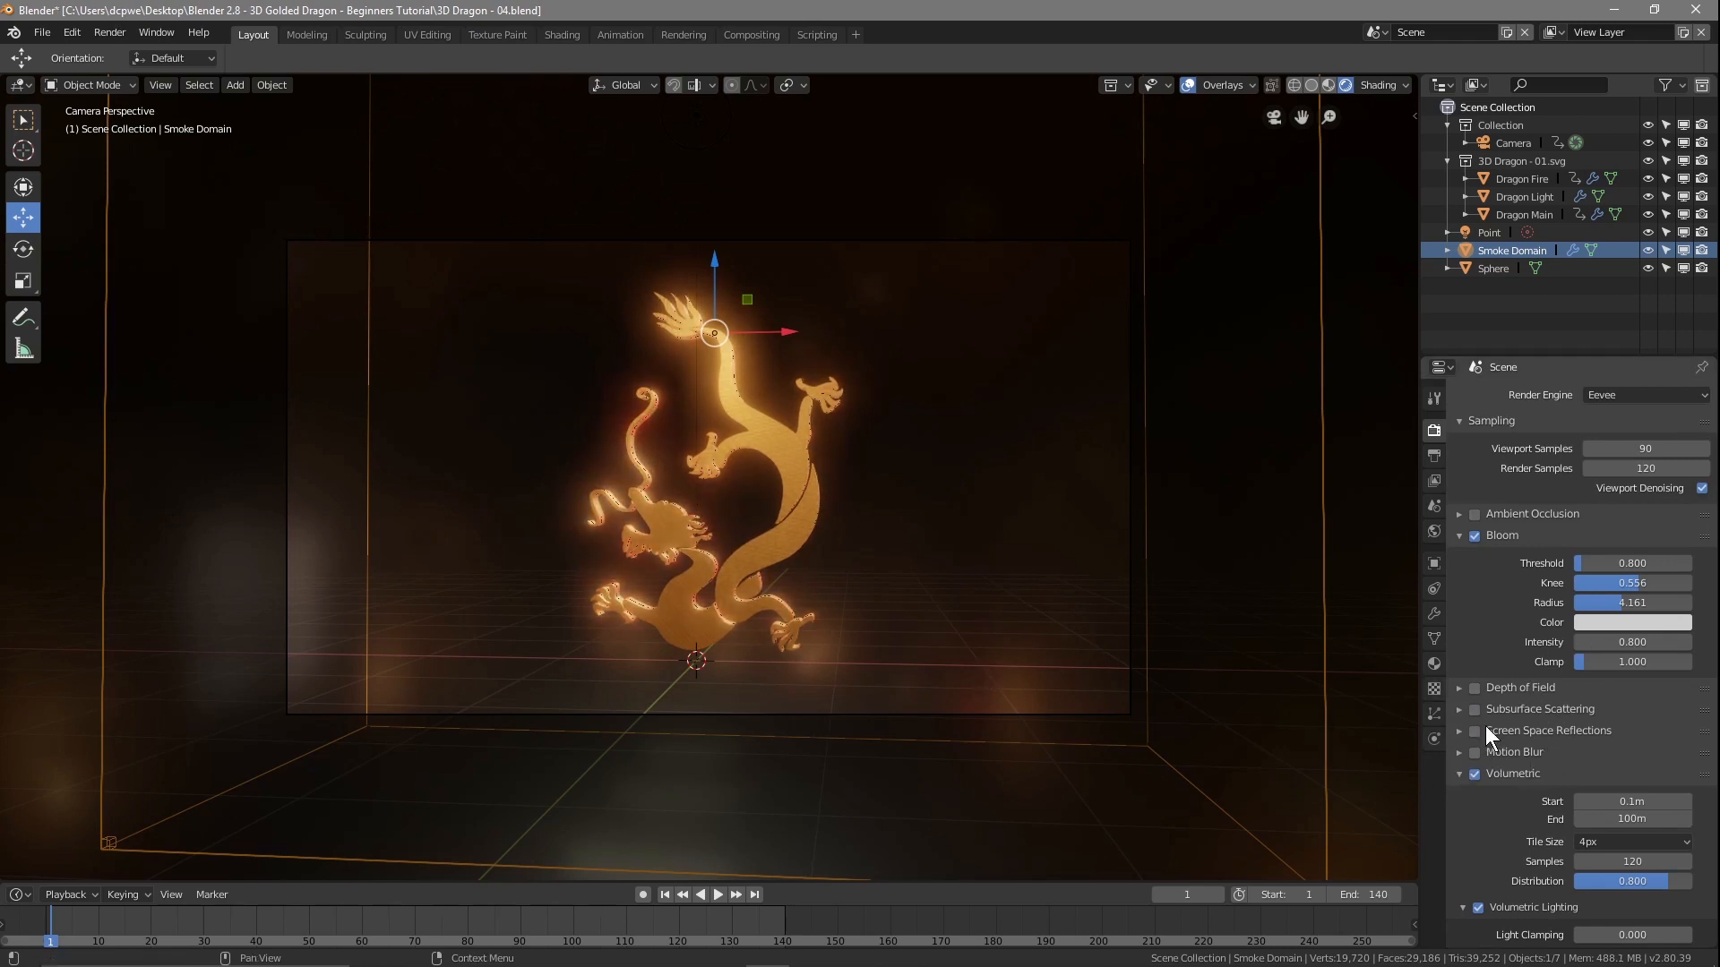
- Bake all dynamics for the Smoke Domain over frames 1 to 110 and save the project file
{"action": "left_click", "coordinate": [1434, 737]}
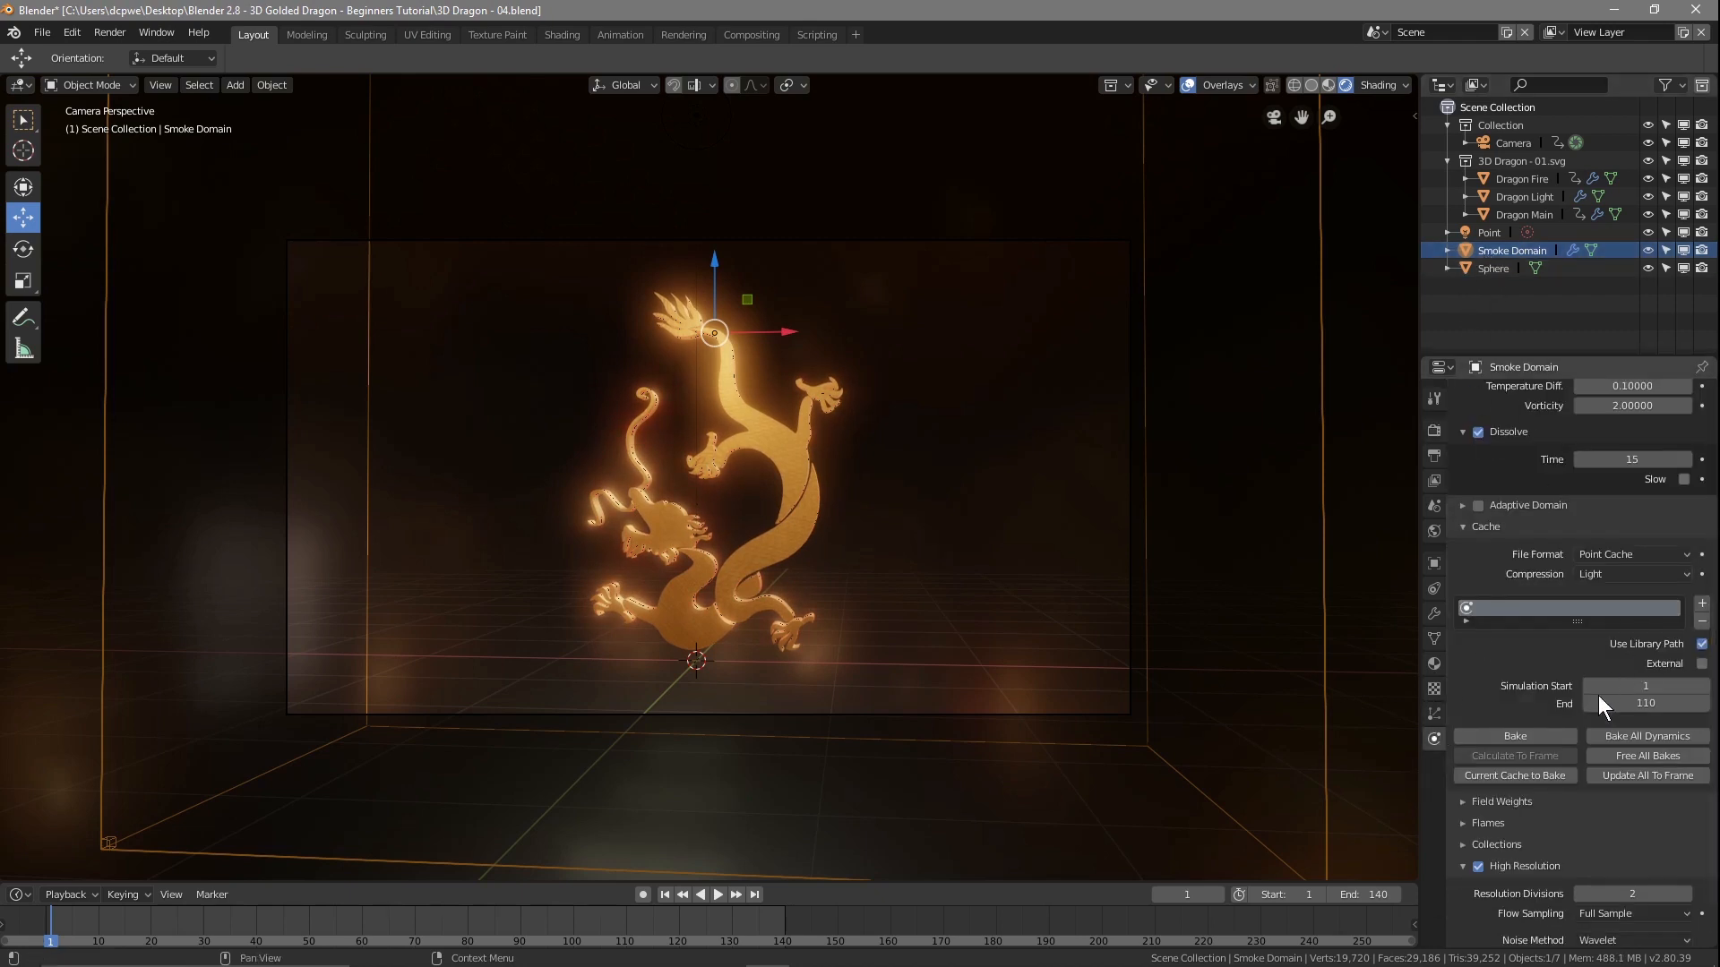
{"action": "left_click", "coordinate": [1636, 735]}
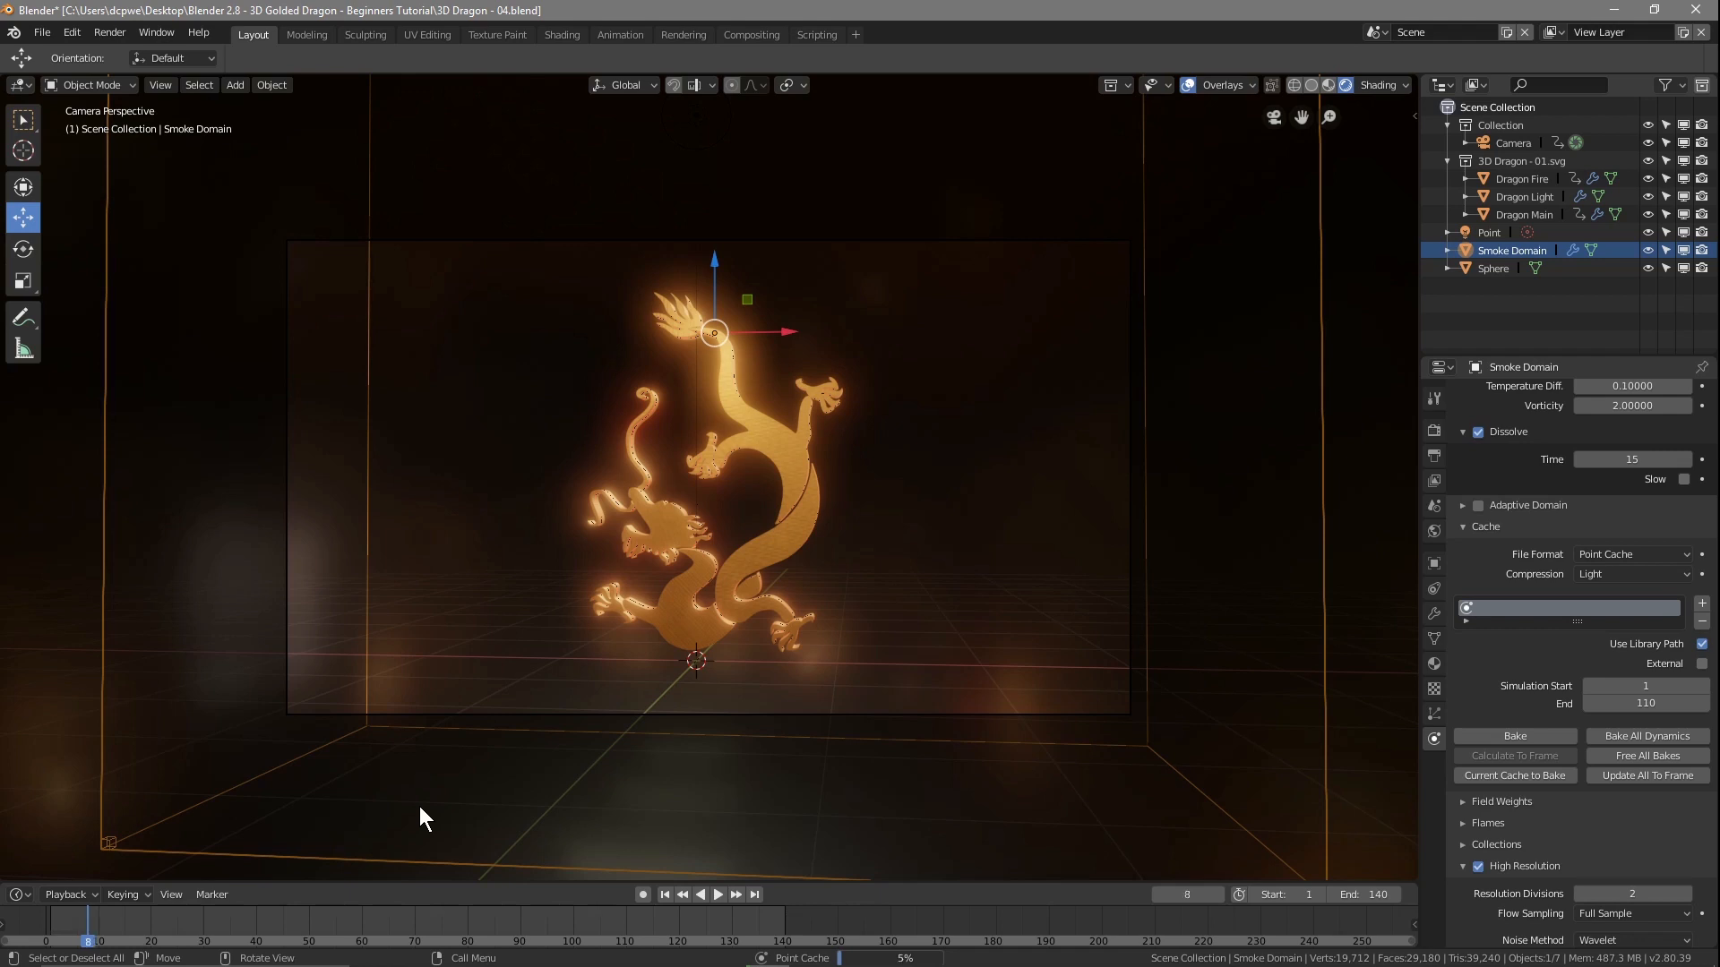
{"action": "key", "text": "Escape"}
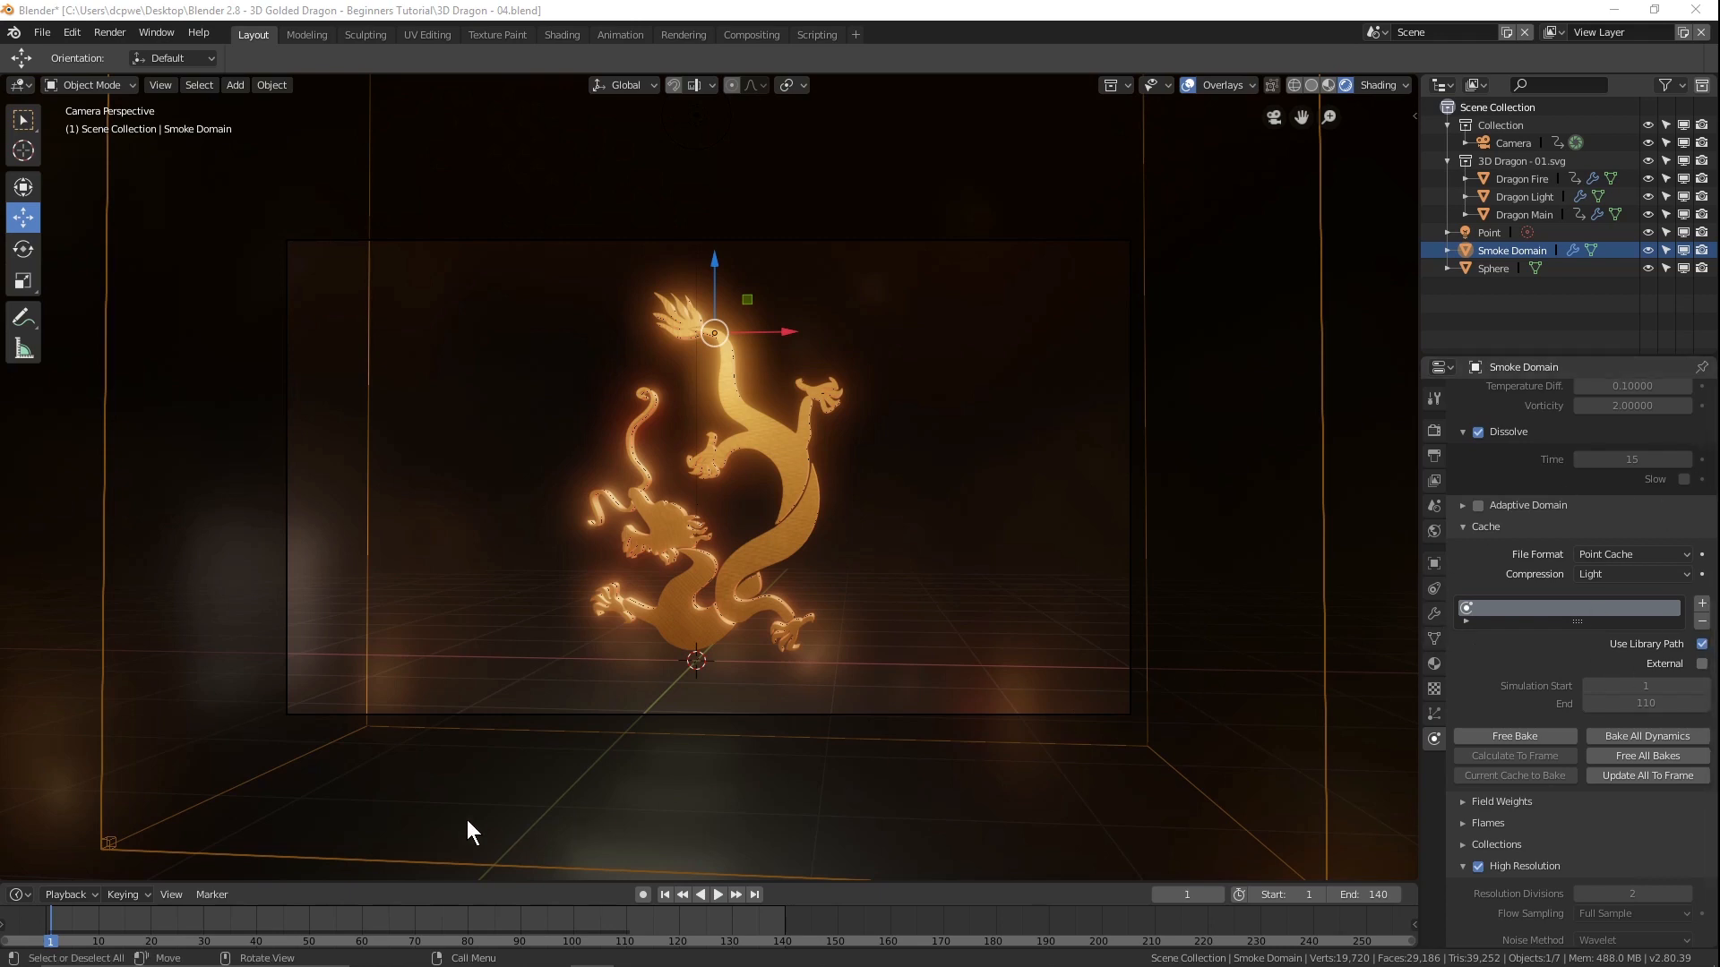
{"action": "left_click", "coordinate": [43, 36]}
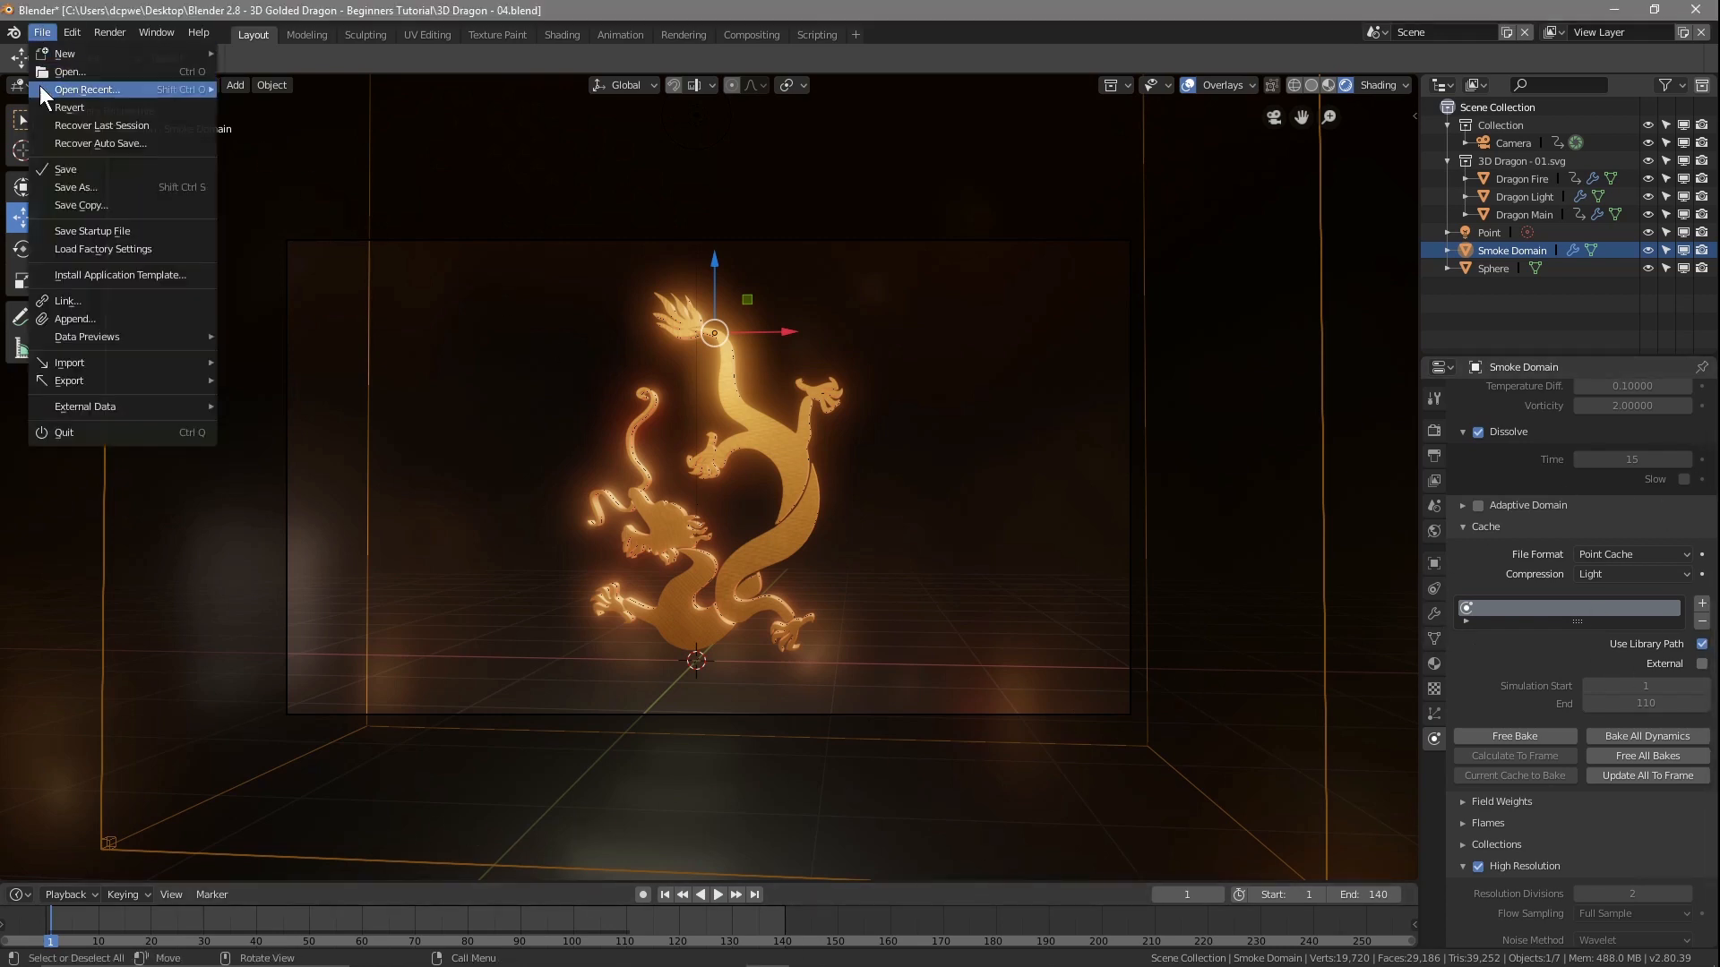
{"action": "left_click", "coordinate": [50, 163]}
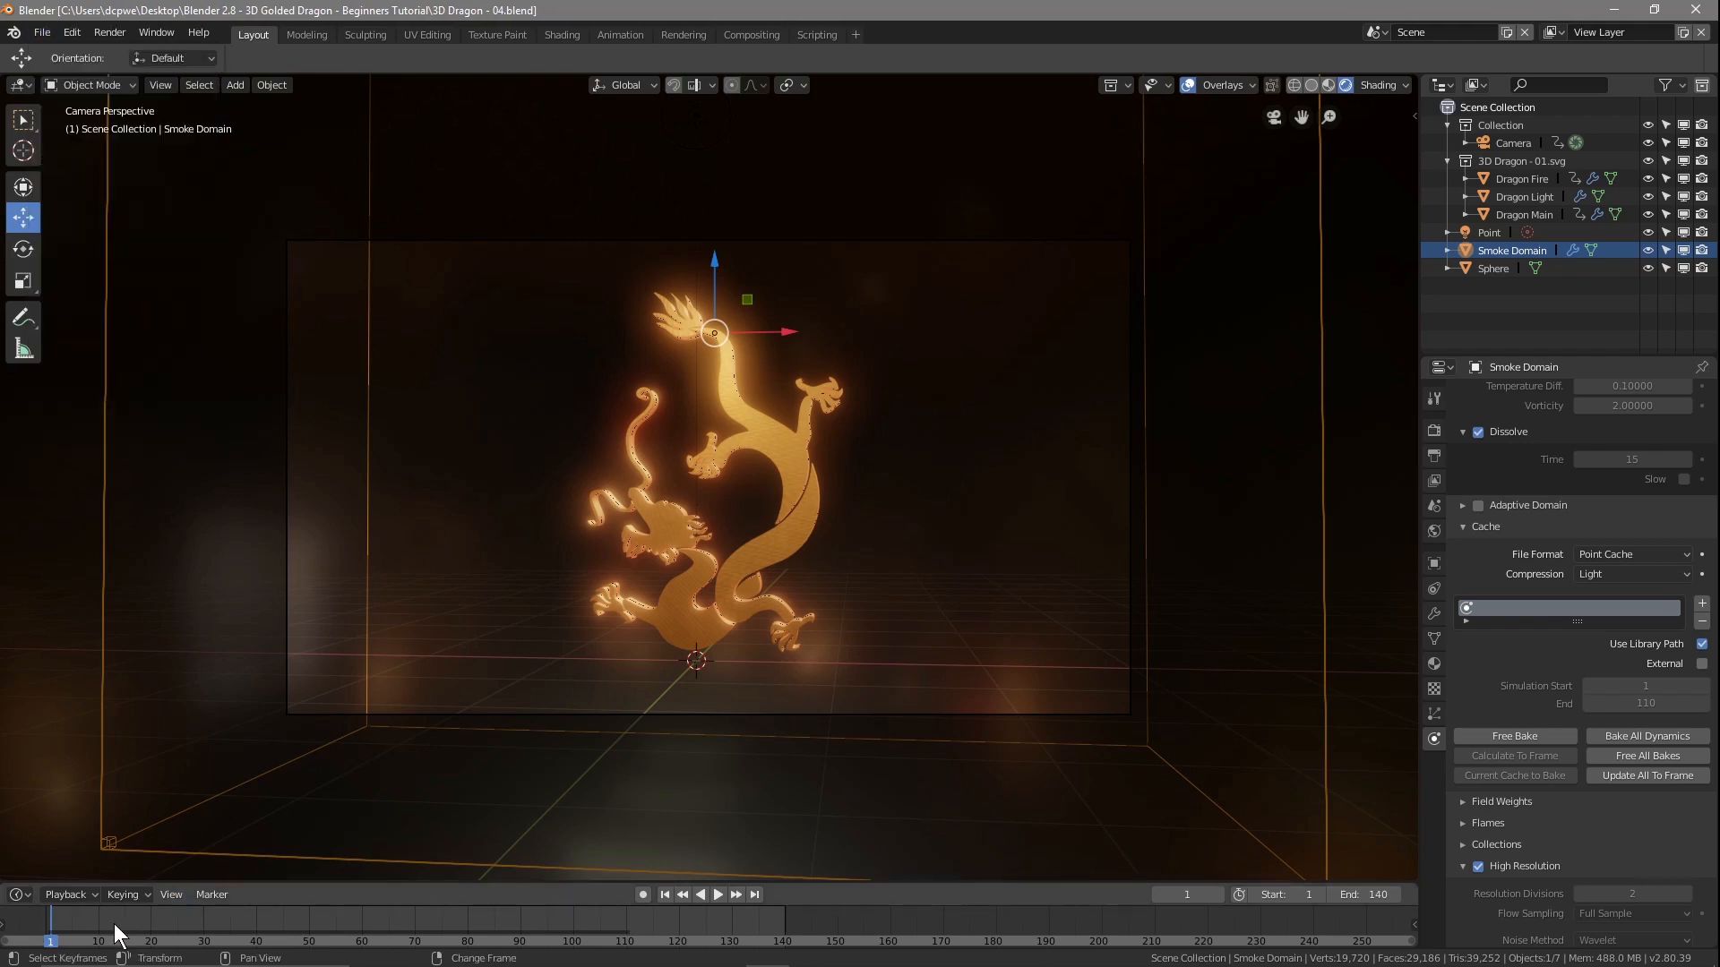
- Play the high-resolution bake, go to frame 51 and render that frame to inspect the fire and smoke
{"action": "key", "text": "space"}
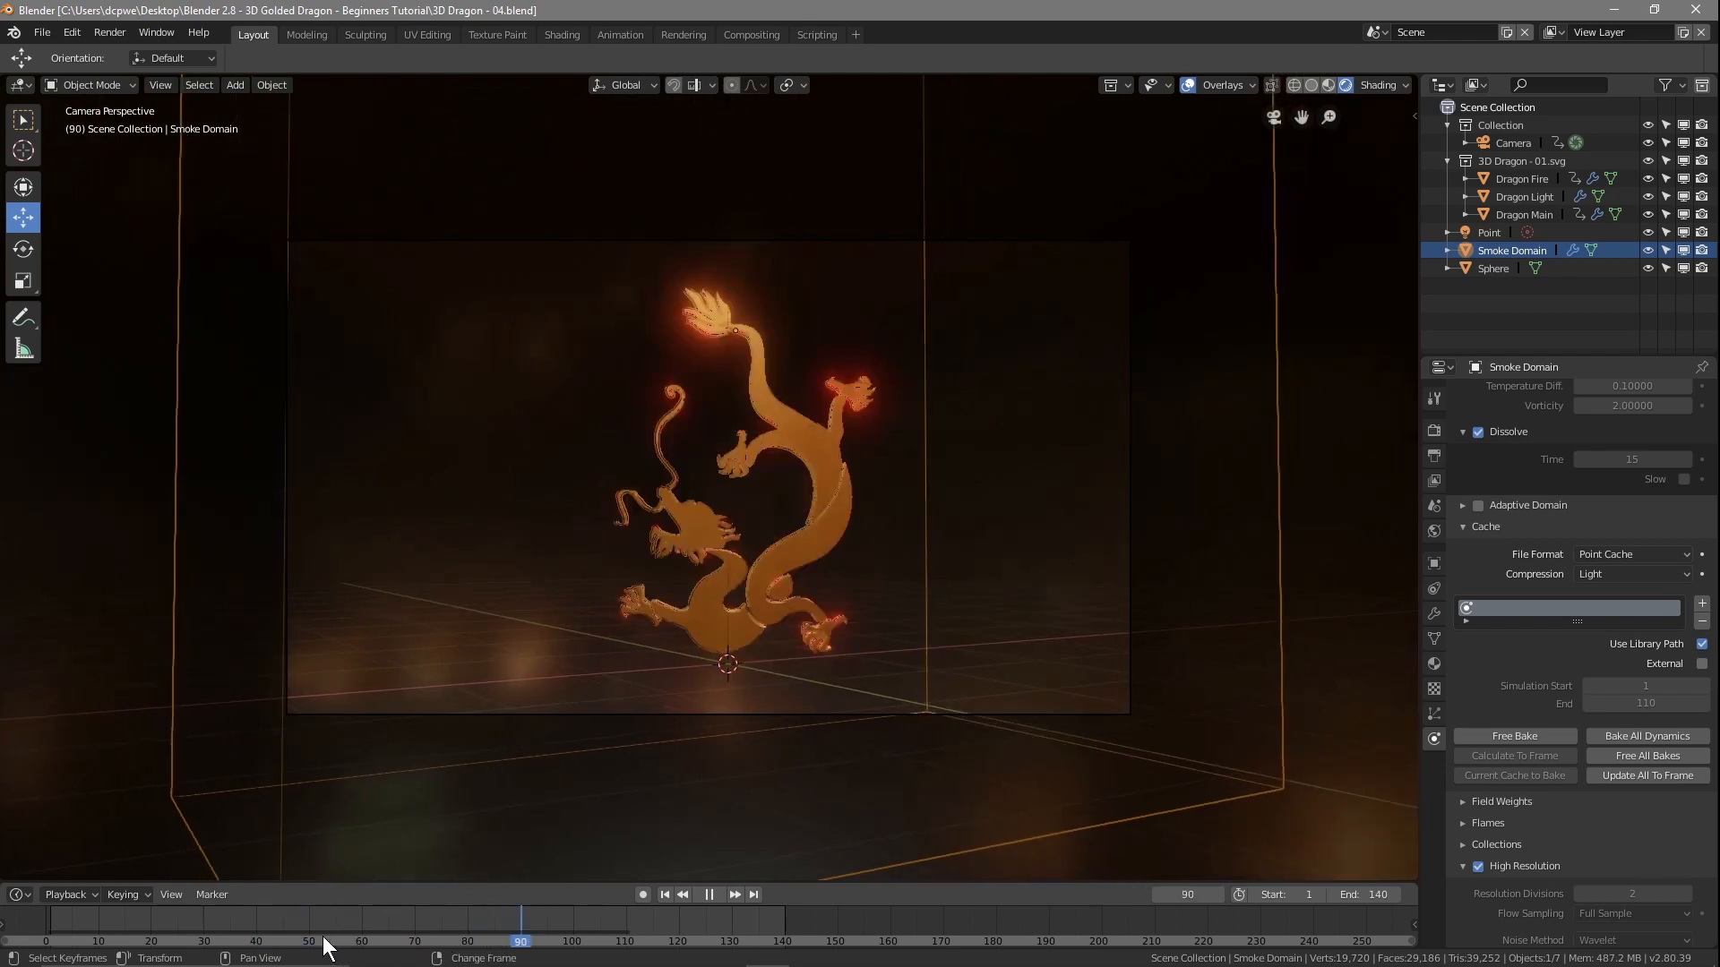
{"action": "key", "text": "space"}
{"action": "left_click", "coordinate": [314, 938]}
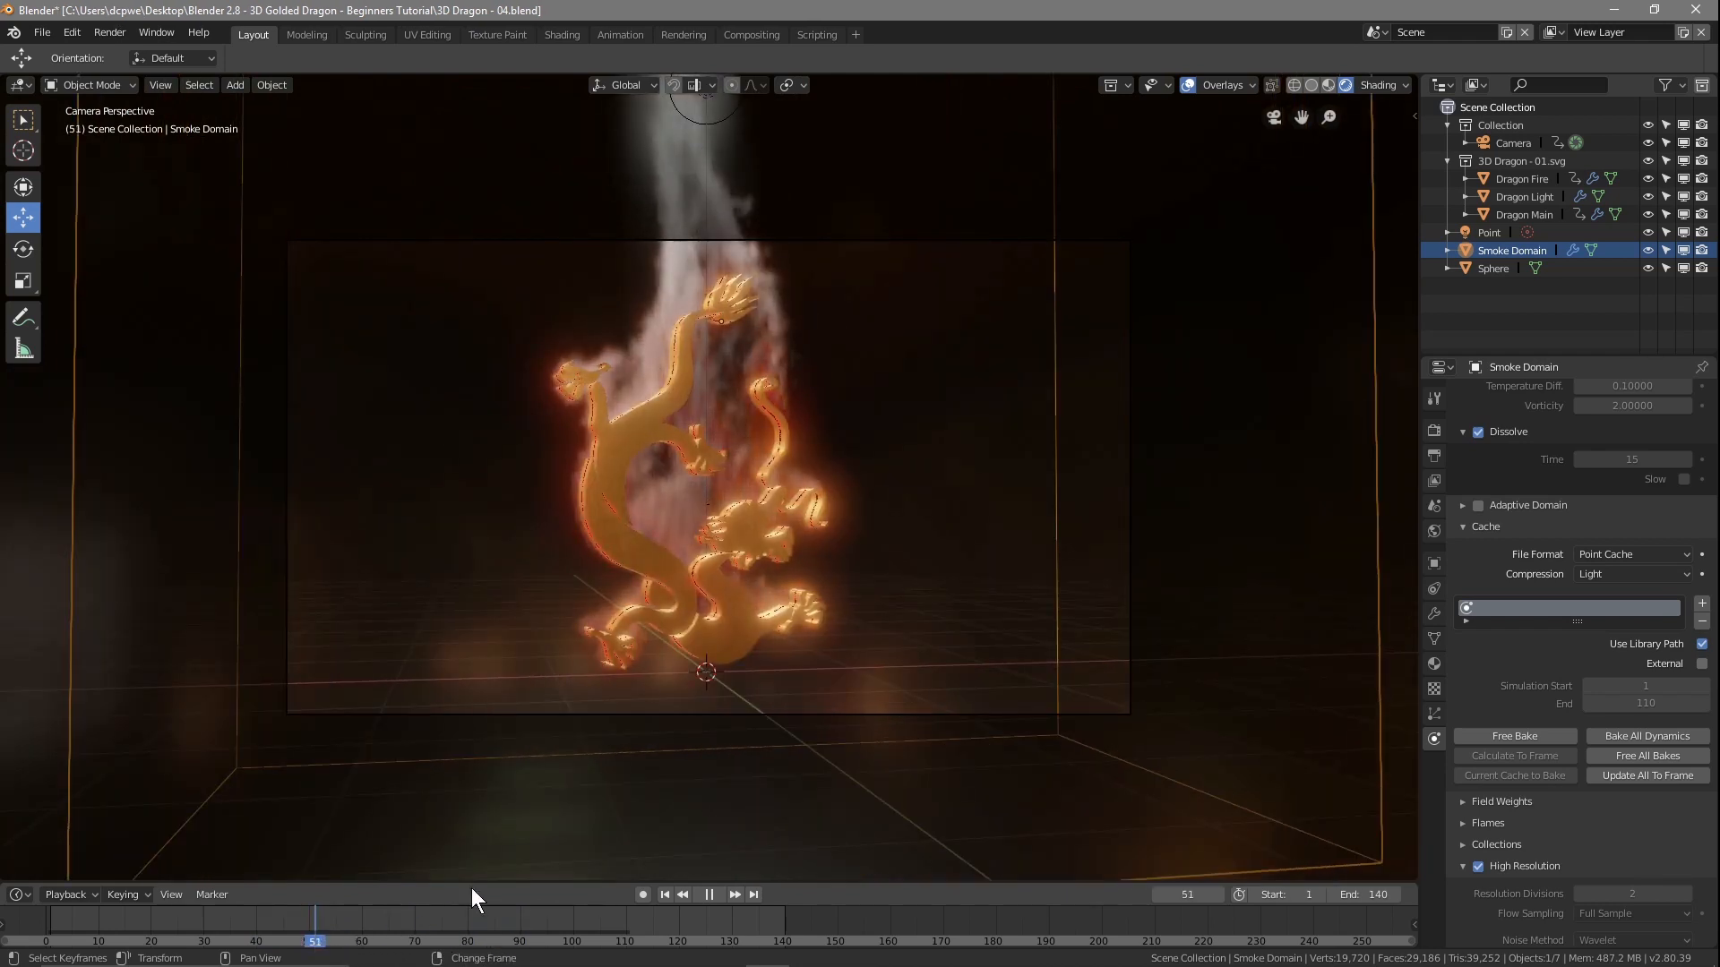
{"action": "key", "text": "F12"}
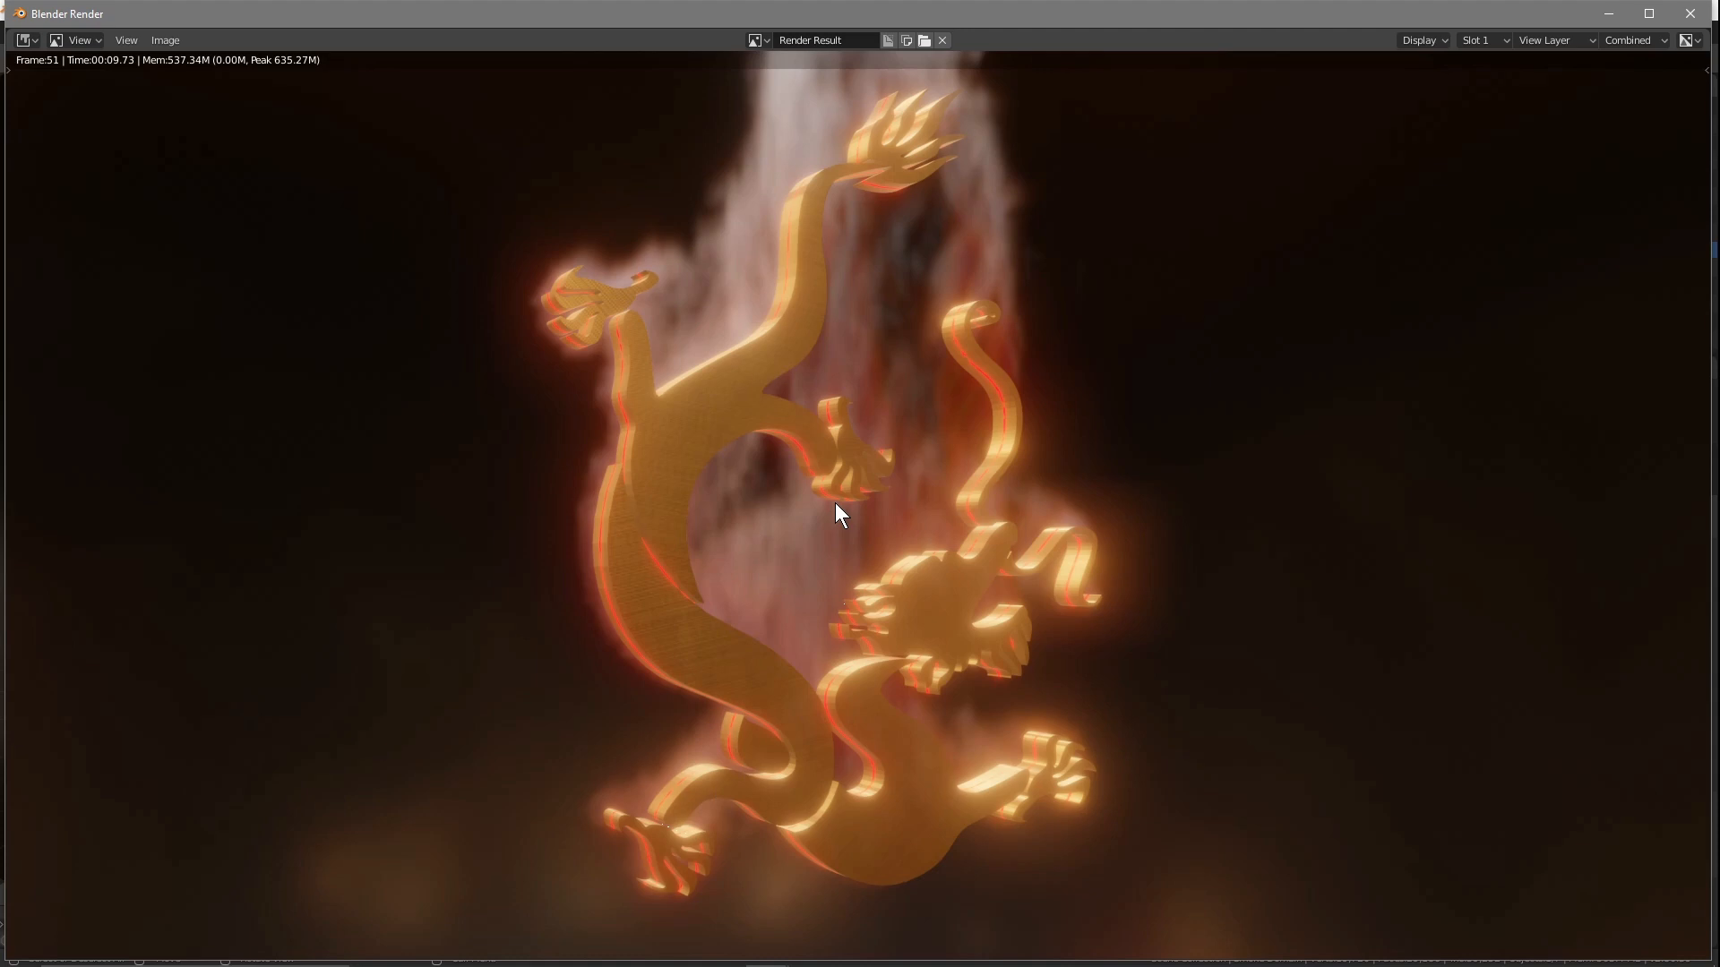
{"action": "left_click", "coordinate": [1690, 13]}
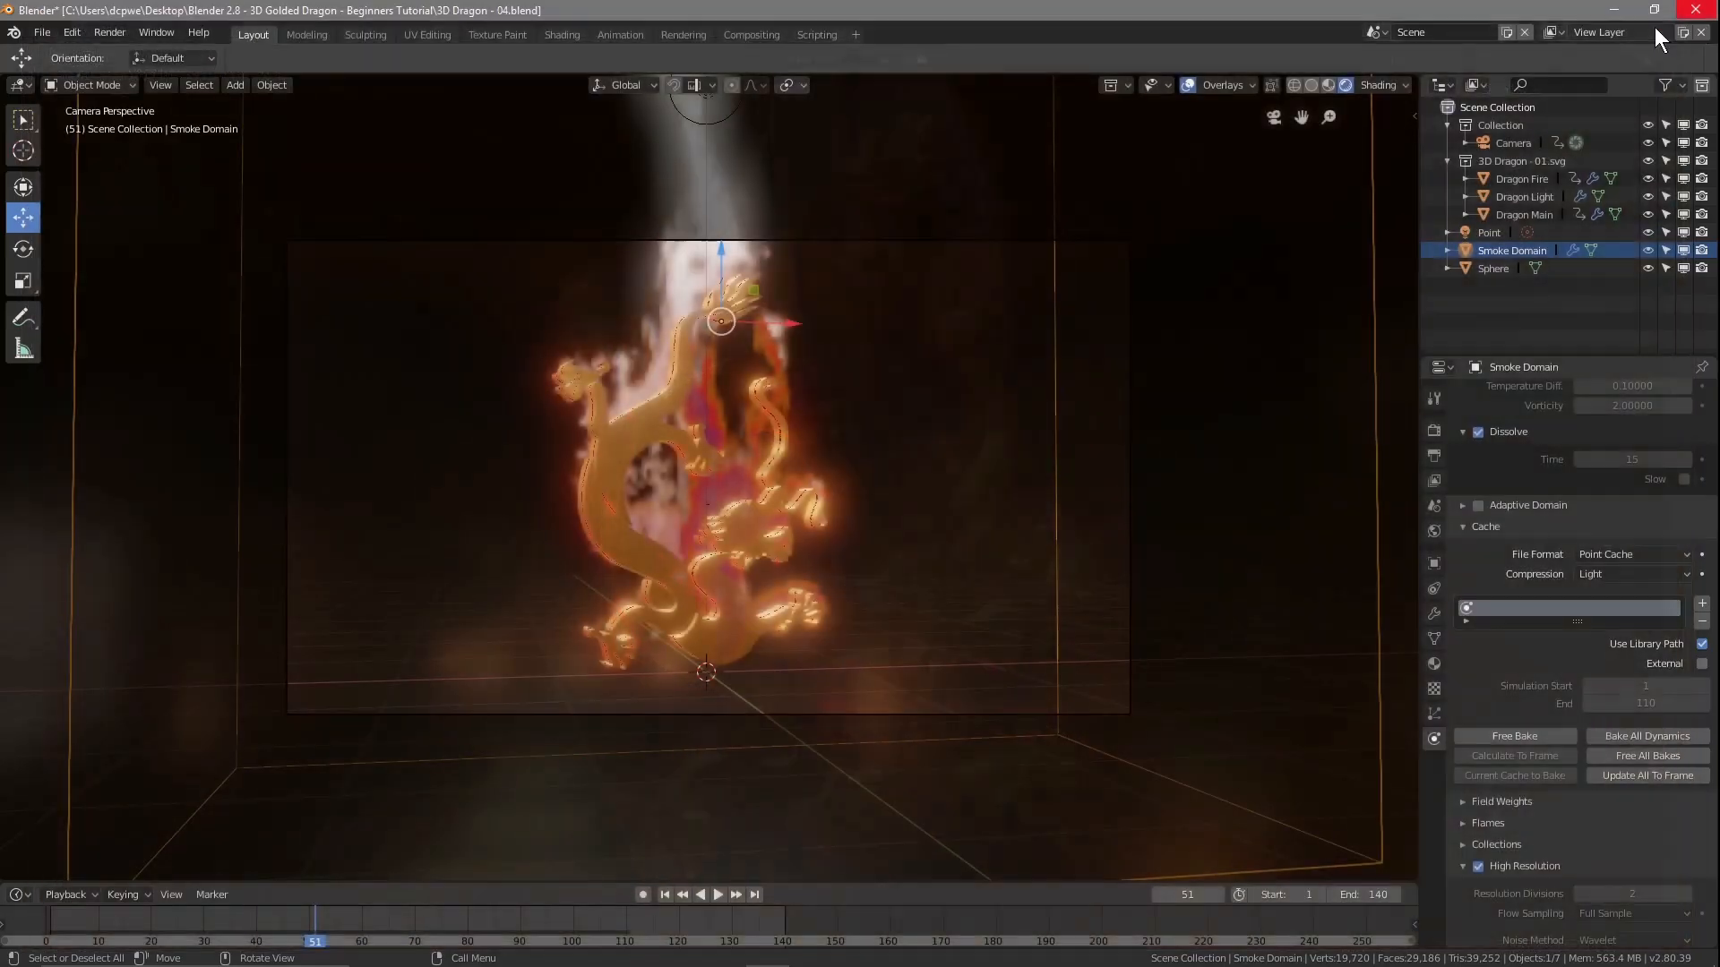
- In the Shading workspace, enlarge the 3D view and move the flame ColorRamp's last stop to position 0.995
{"action": "left_click", "coordinate": [566, 34]}
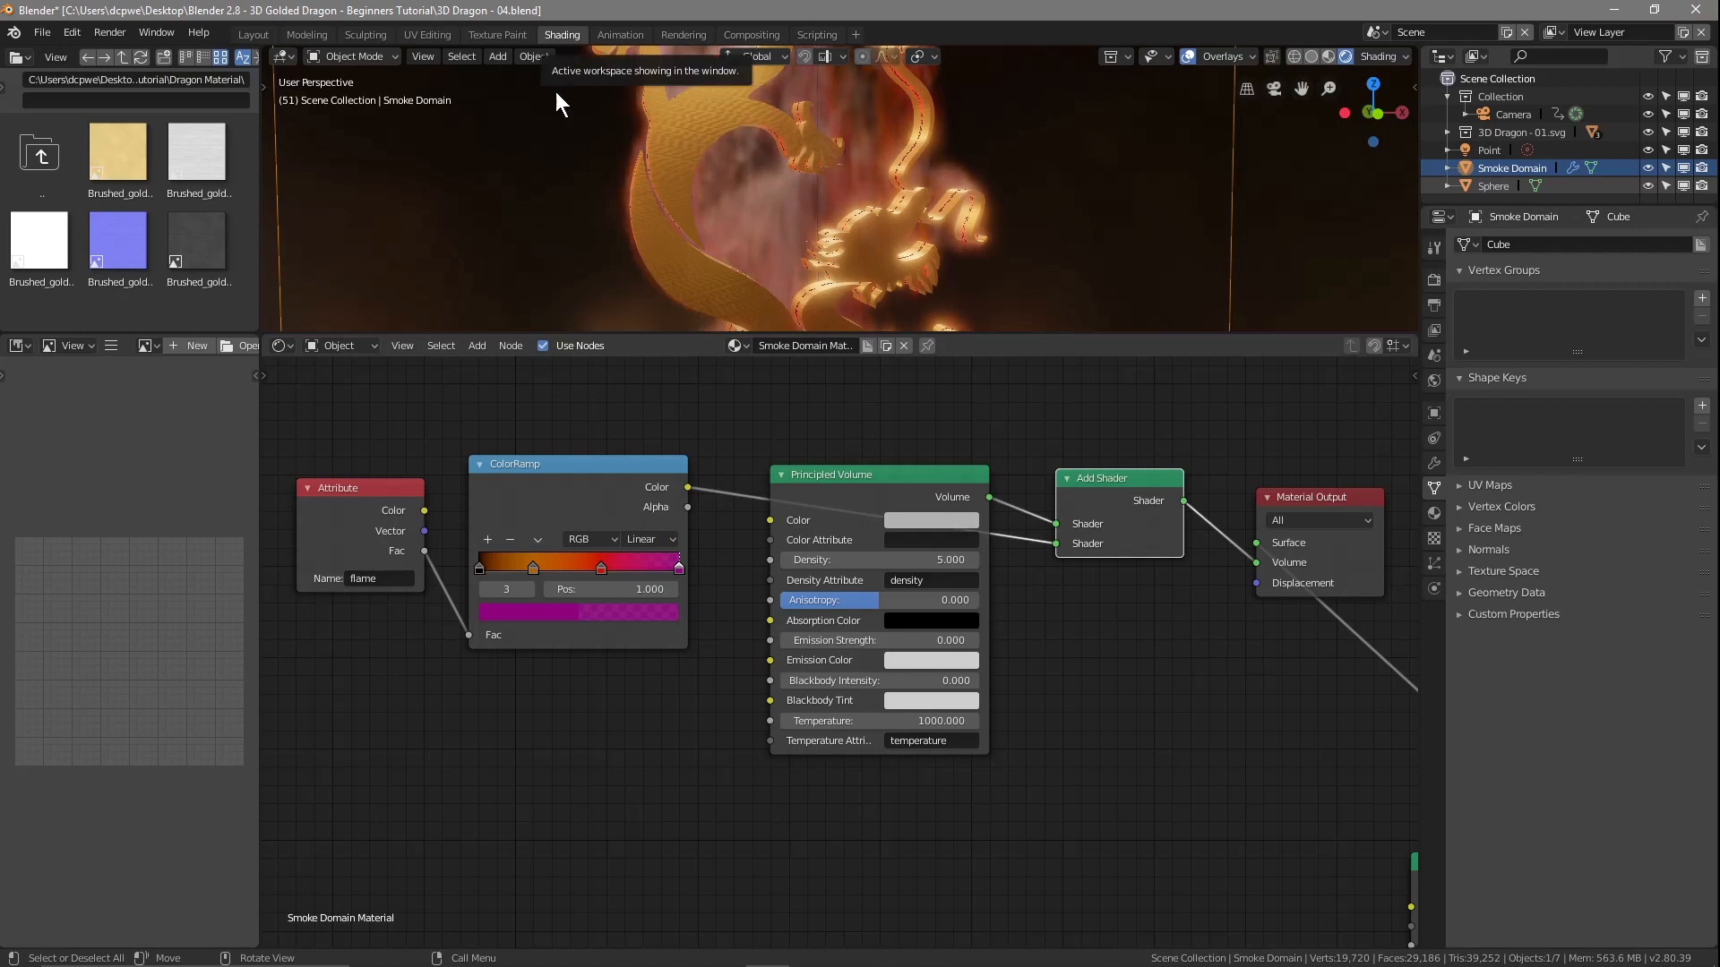
{"action": "left_click_drag", "start_coordinate": [702, 335], "coordinate": [654, 600]}
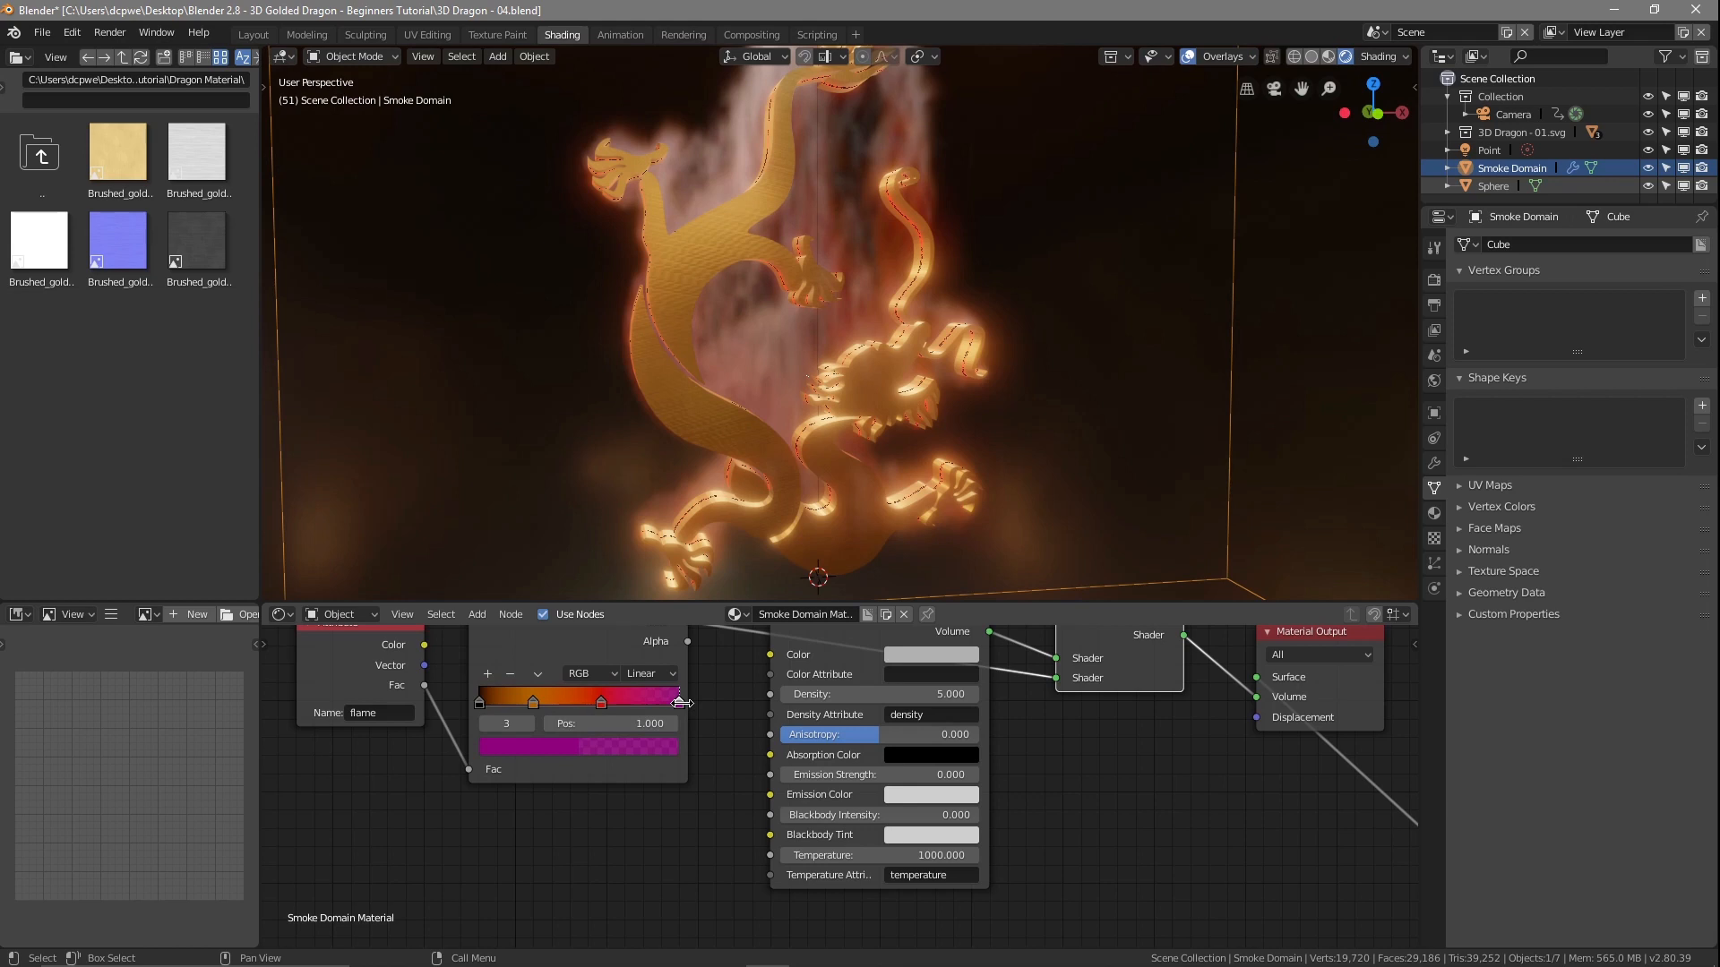
{"action": "mouse_move", "coordinate": [676, 701]}
{"action": "left_mouse_down"}
{"action": "mouse_move", "coordinate": [632, 702]}
{"action": "mouse_move", "coordinate": [671, 704]}
{"action": "left_mouse_up"}
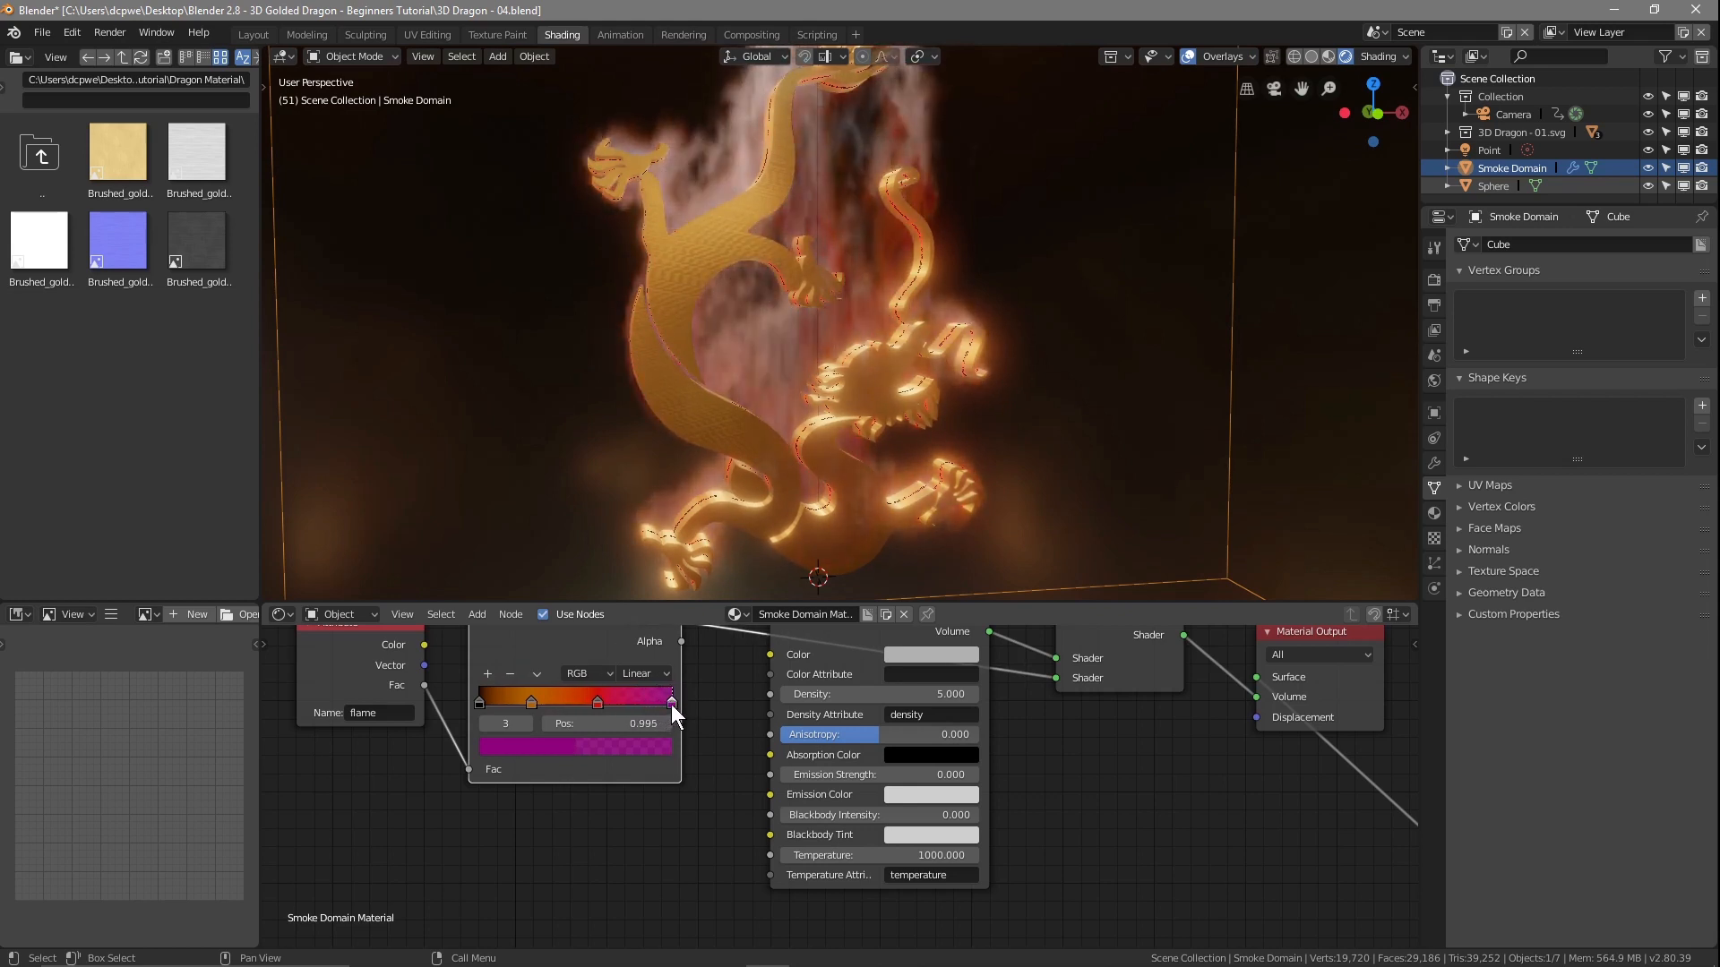
- Try green as the colour of the flame ColorRamp's last stop, and set it back to a purple shade
{"action": "left_click", "coordinate": [533, 745]}
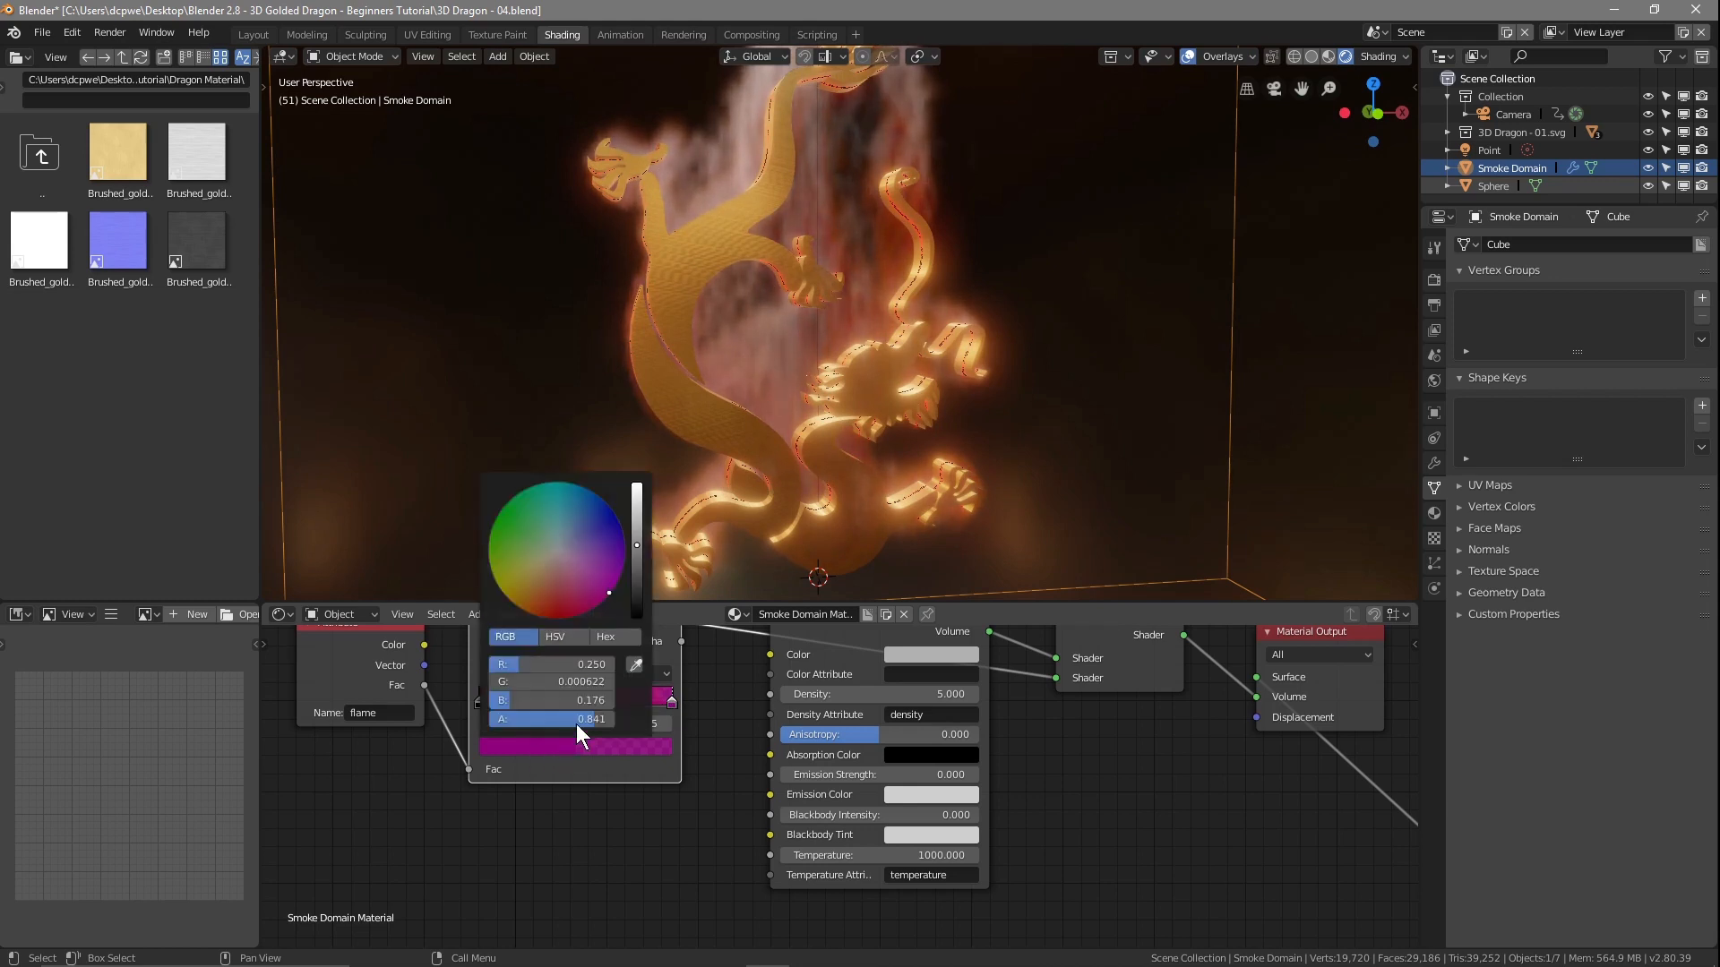
{"action": "left_click_drag", "start_coordinate": [581, 594], "coordinate": [492, 527]}
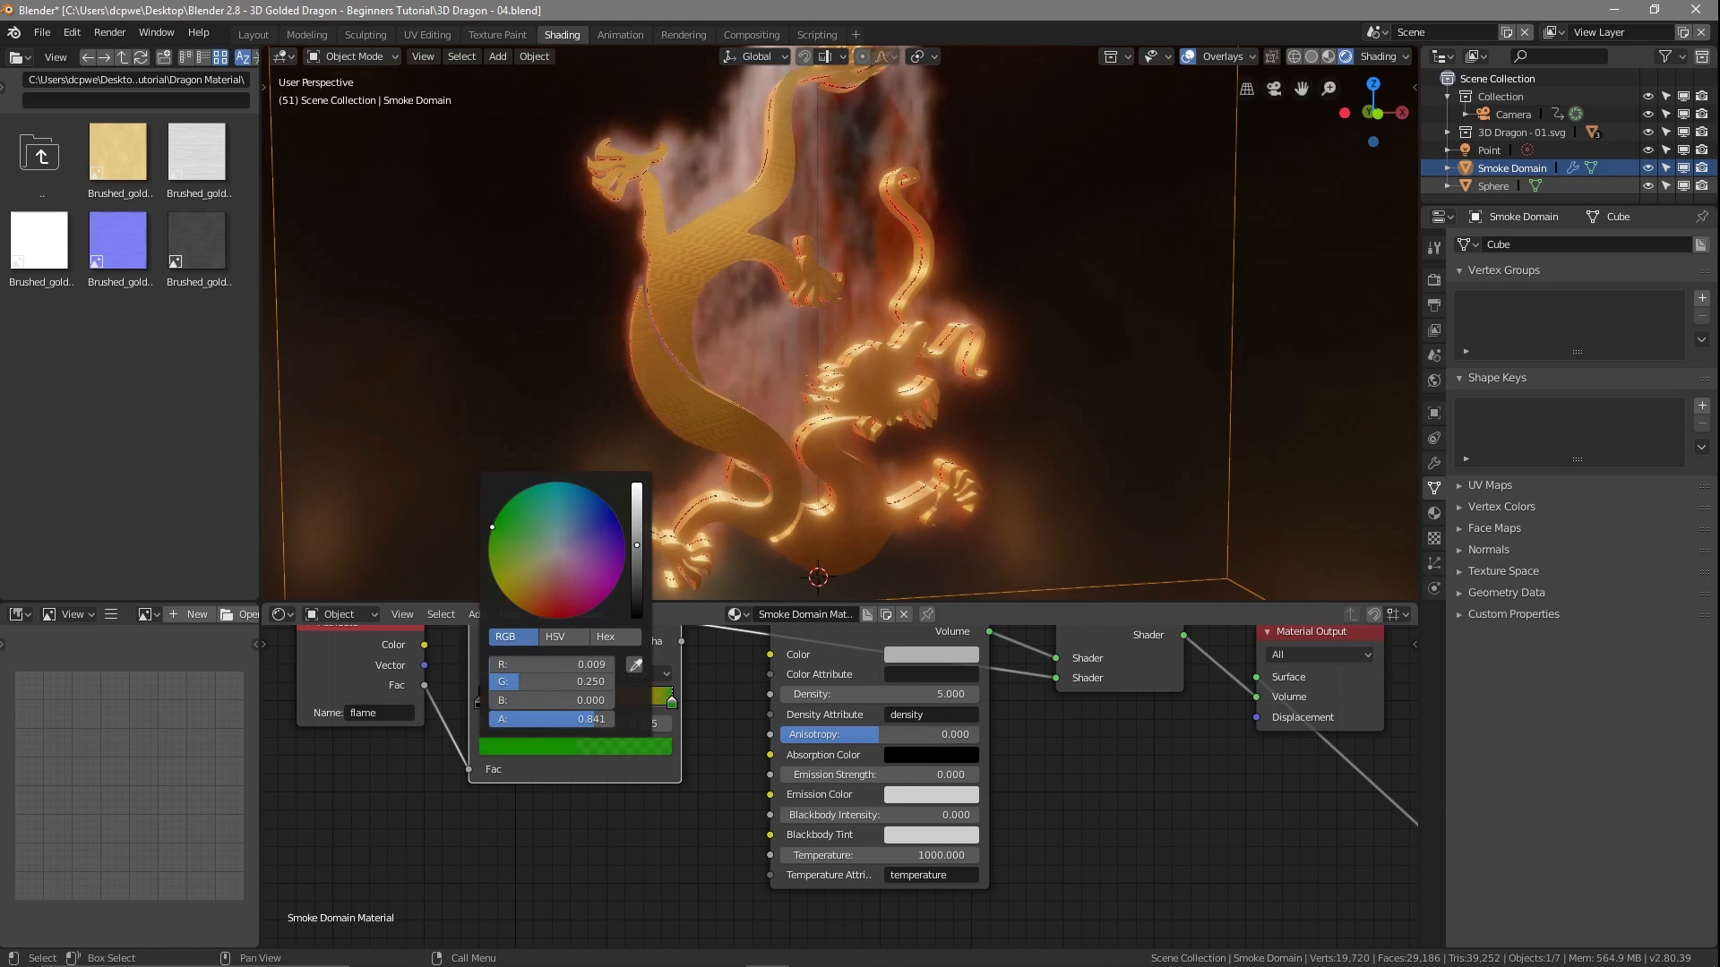
{"action": "left_click_drag", "start_coordinate": [491, 527], "coordinate": [617, 583]}
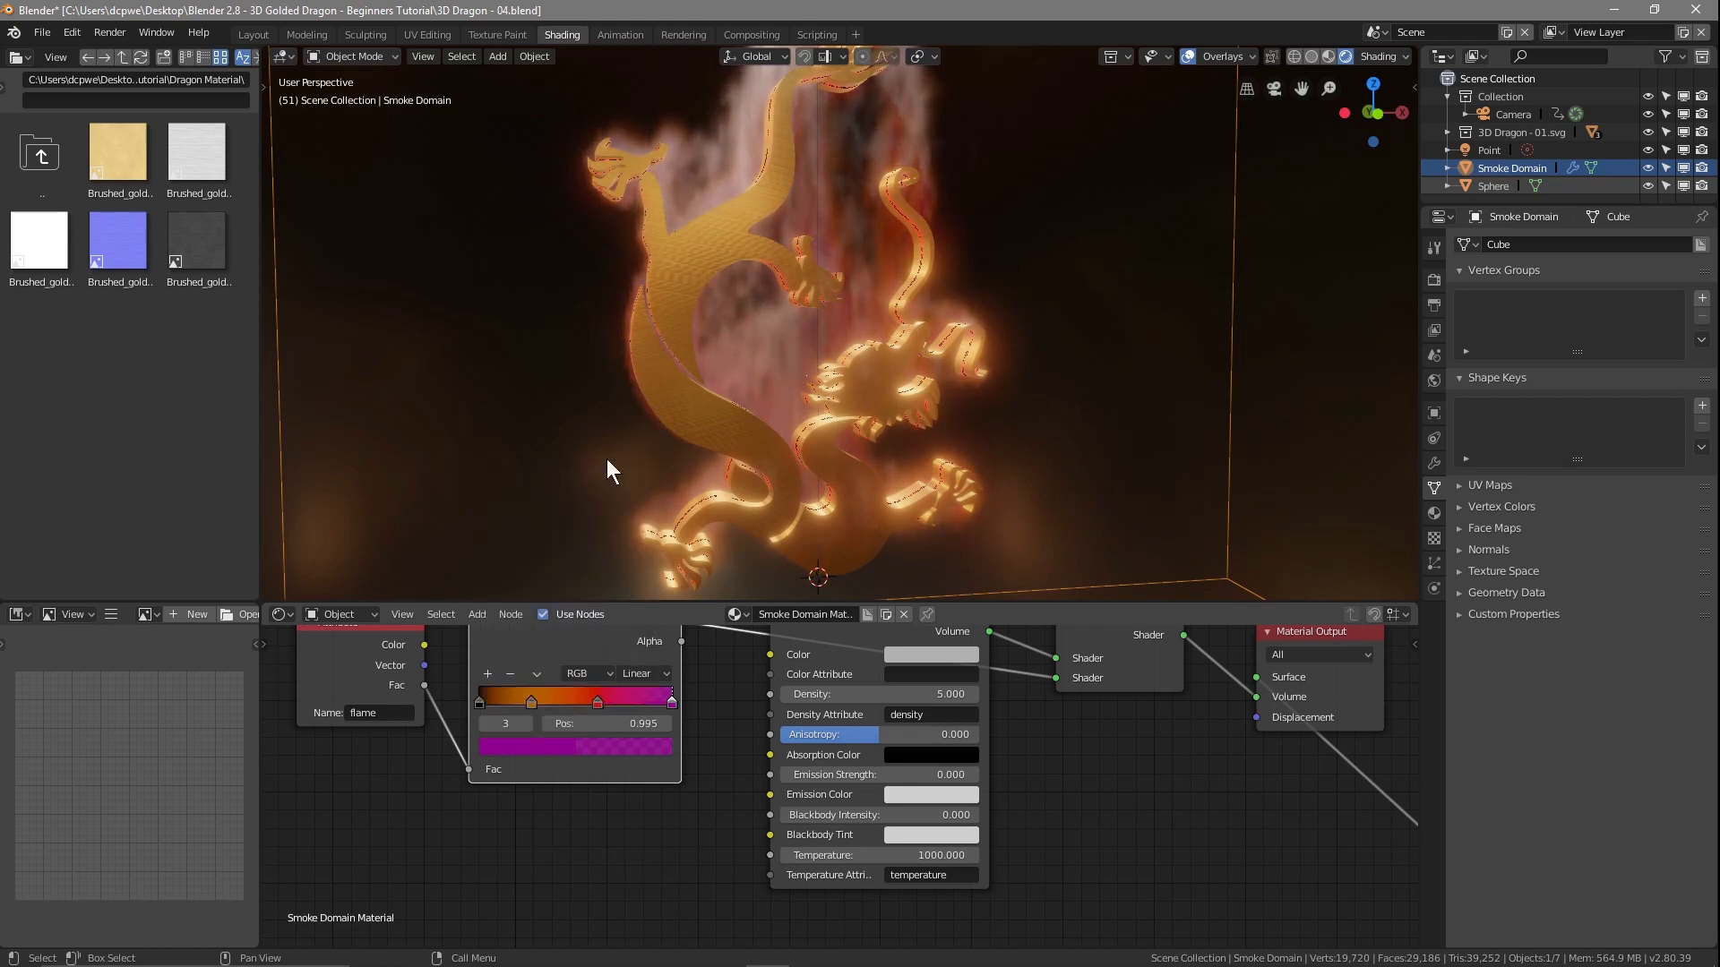
- Return to the Layout workspace and play the animation through the camera, checking the fire and smoke around frames 51 to 98
{"action": "left_click", "coordinate": [246, 33]}
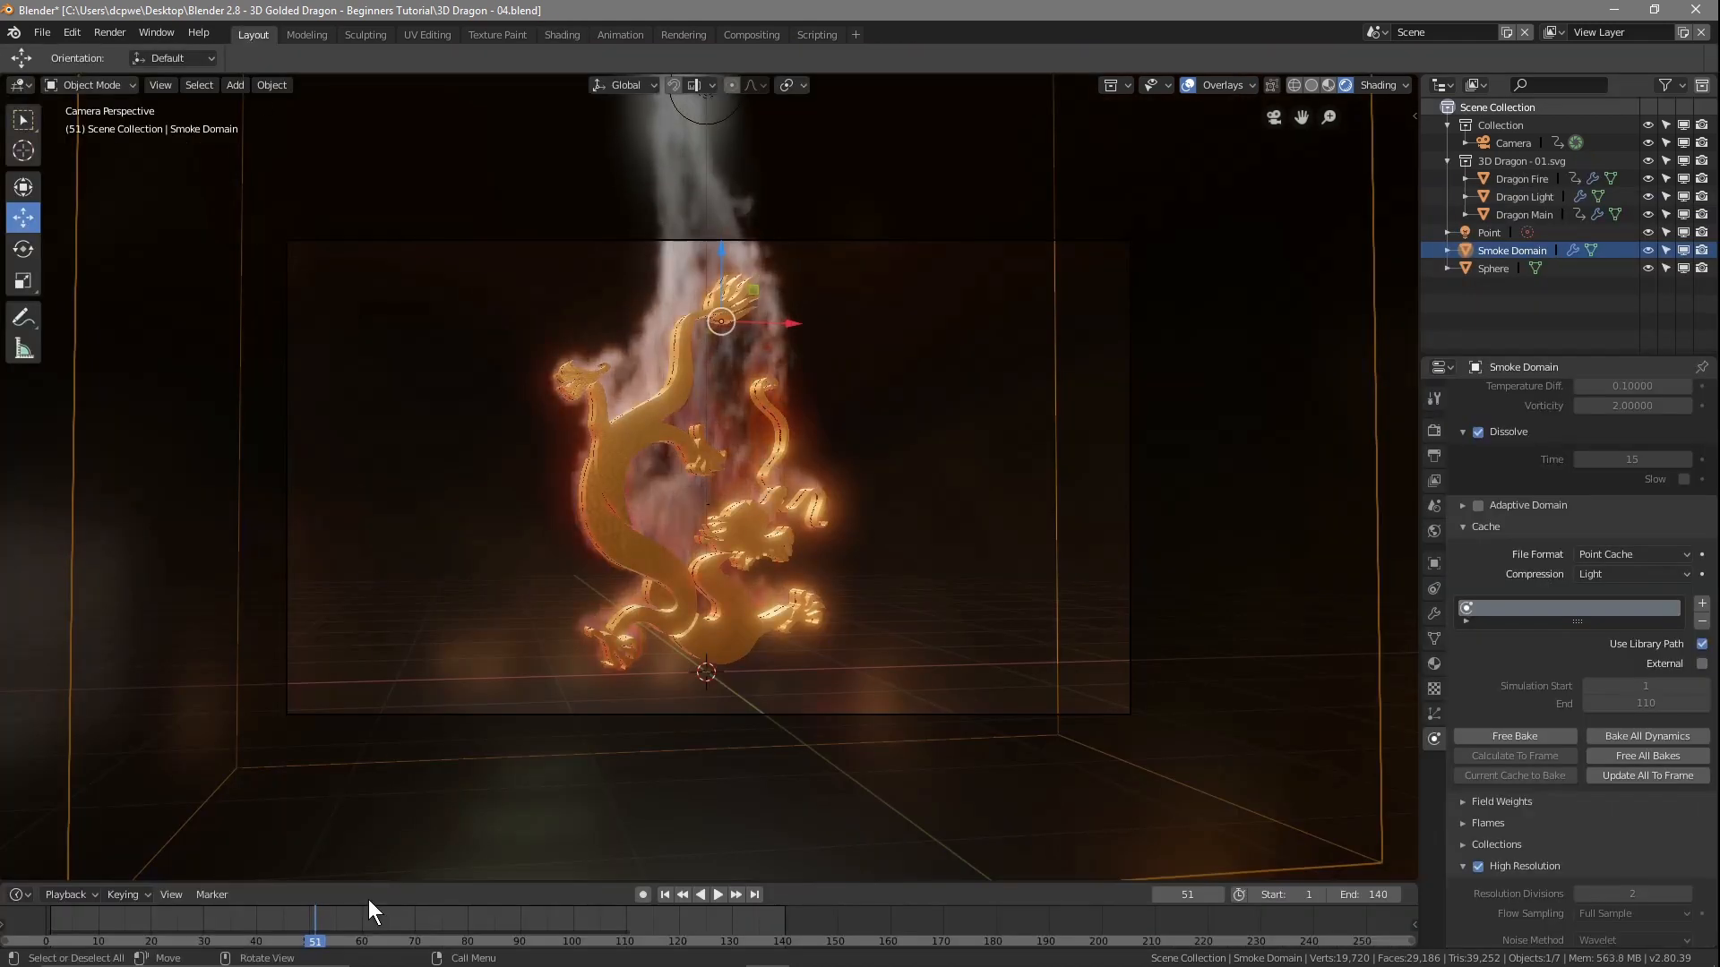
{"action": "left_click", "coordinate": [717, 894]}
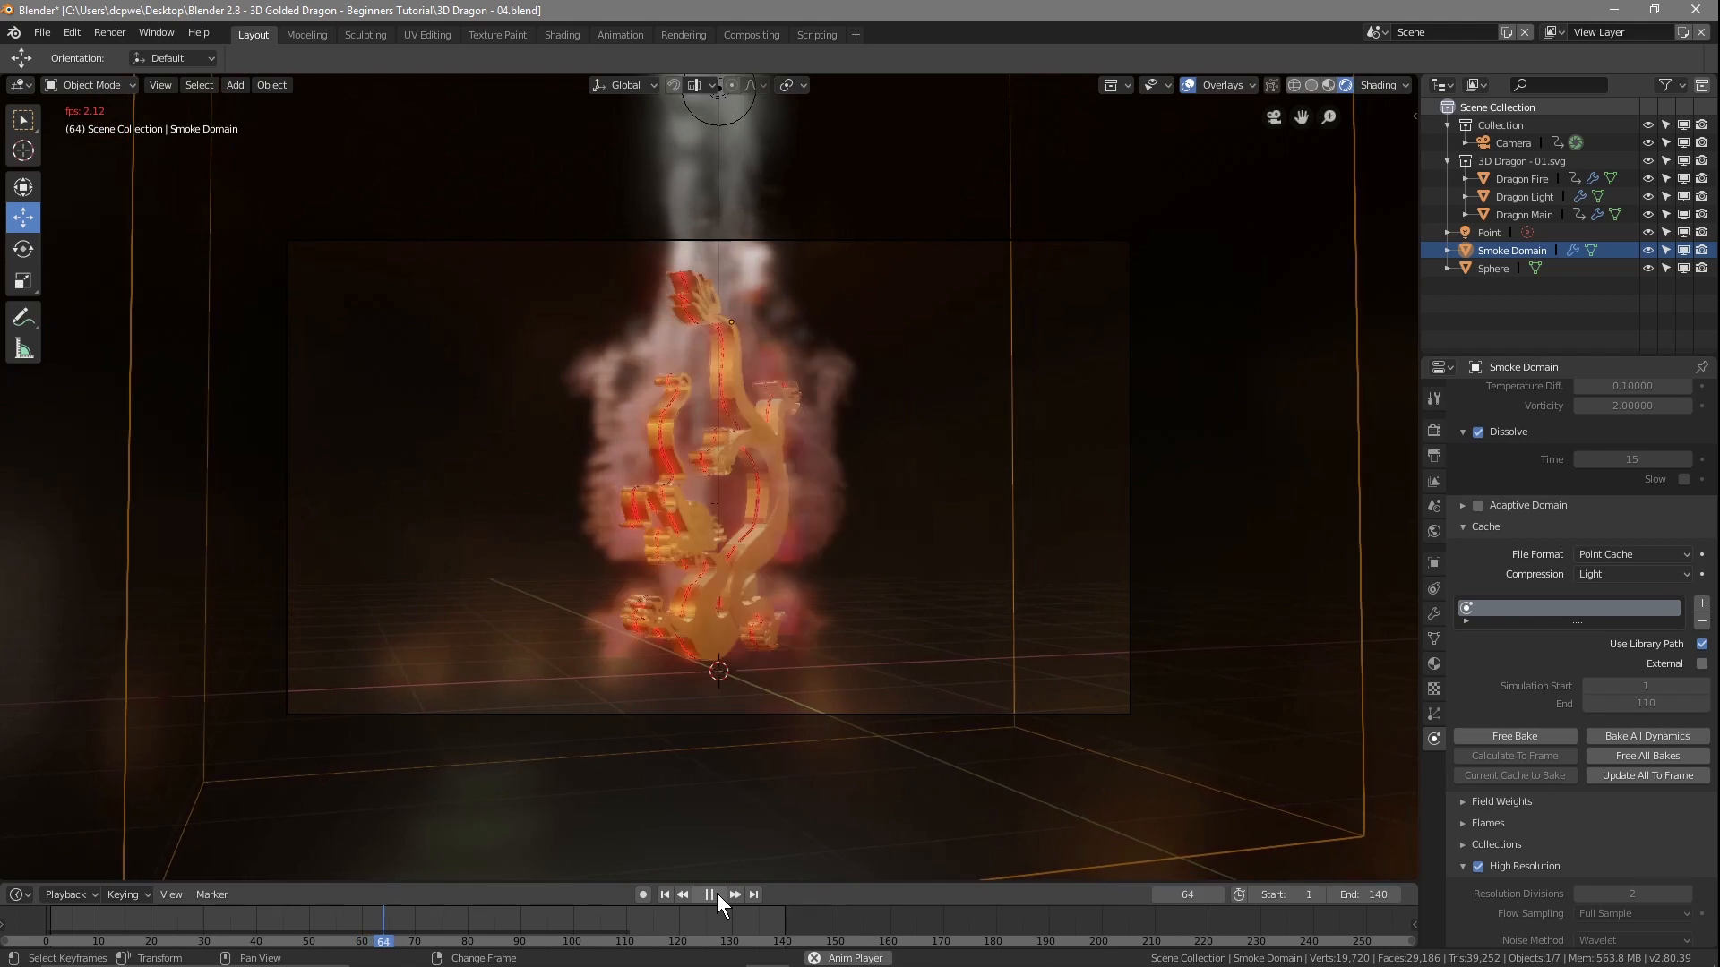
{"action": "left_click", "coordinate": [717, 895]}
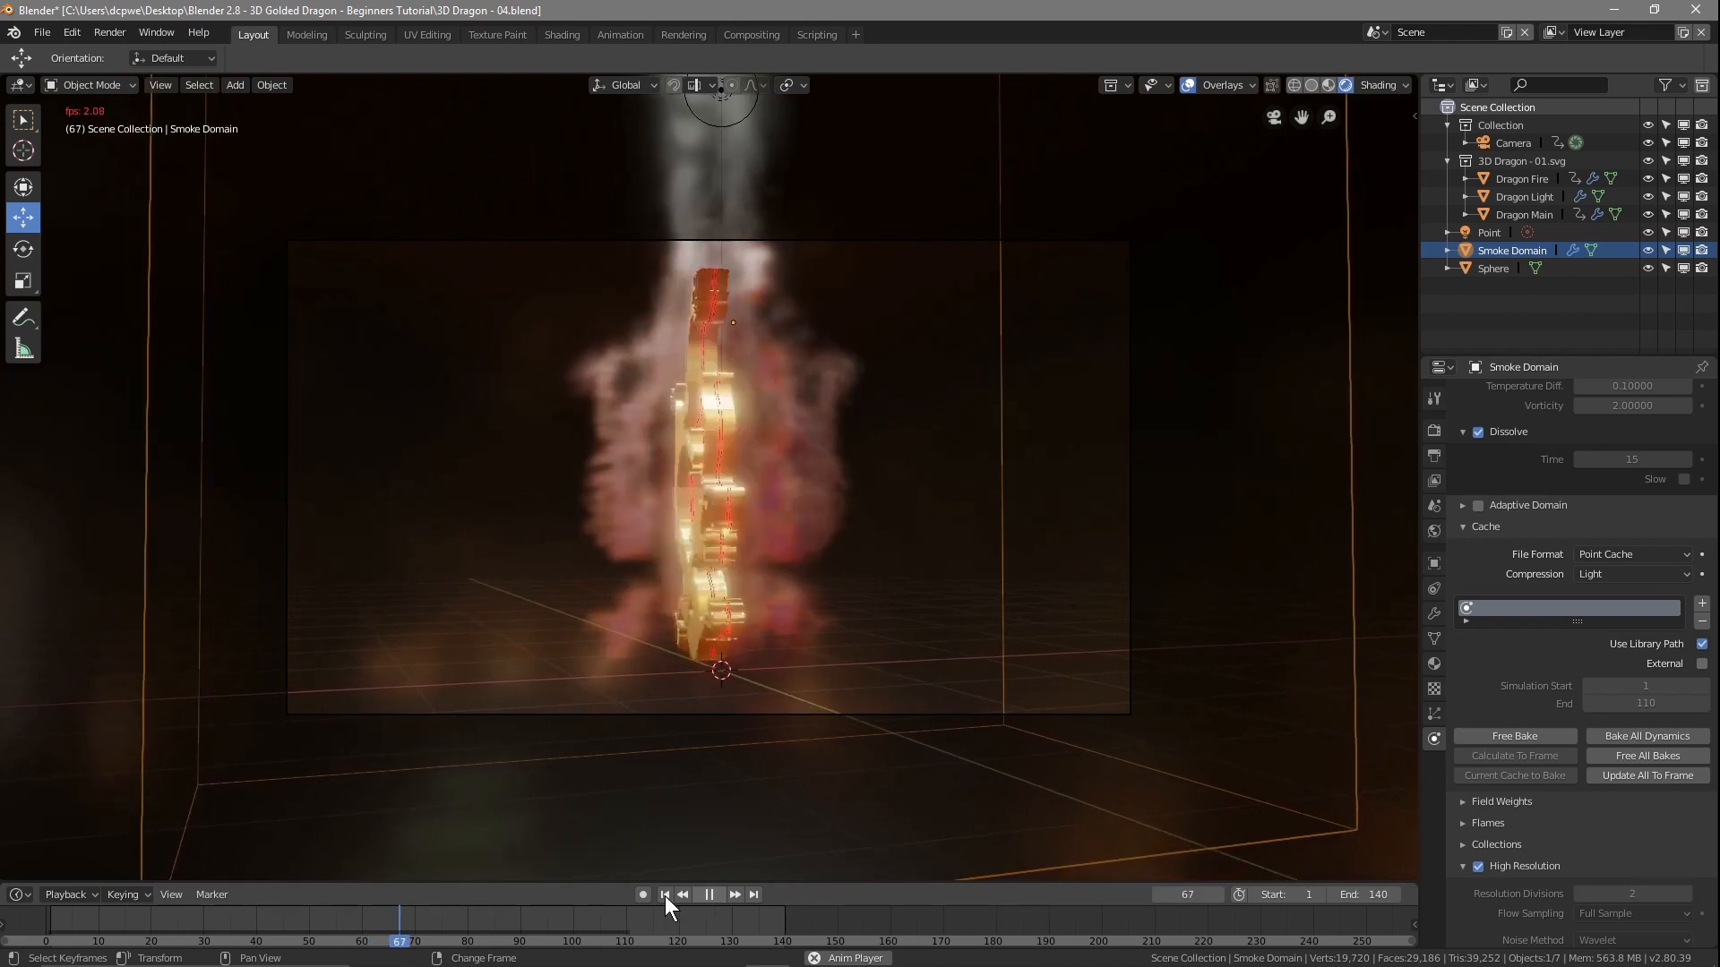
{"action": "right_click", "coordinate": [566, 922]}
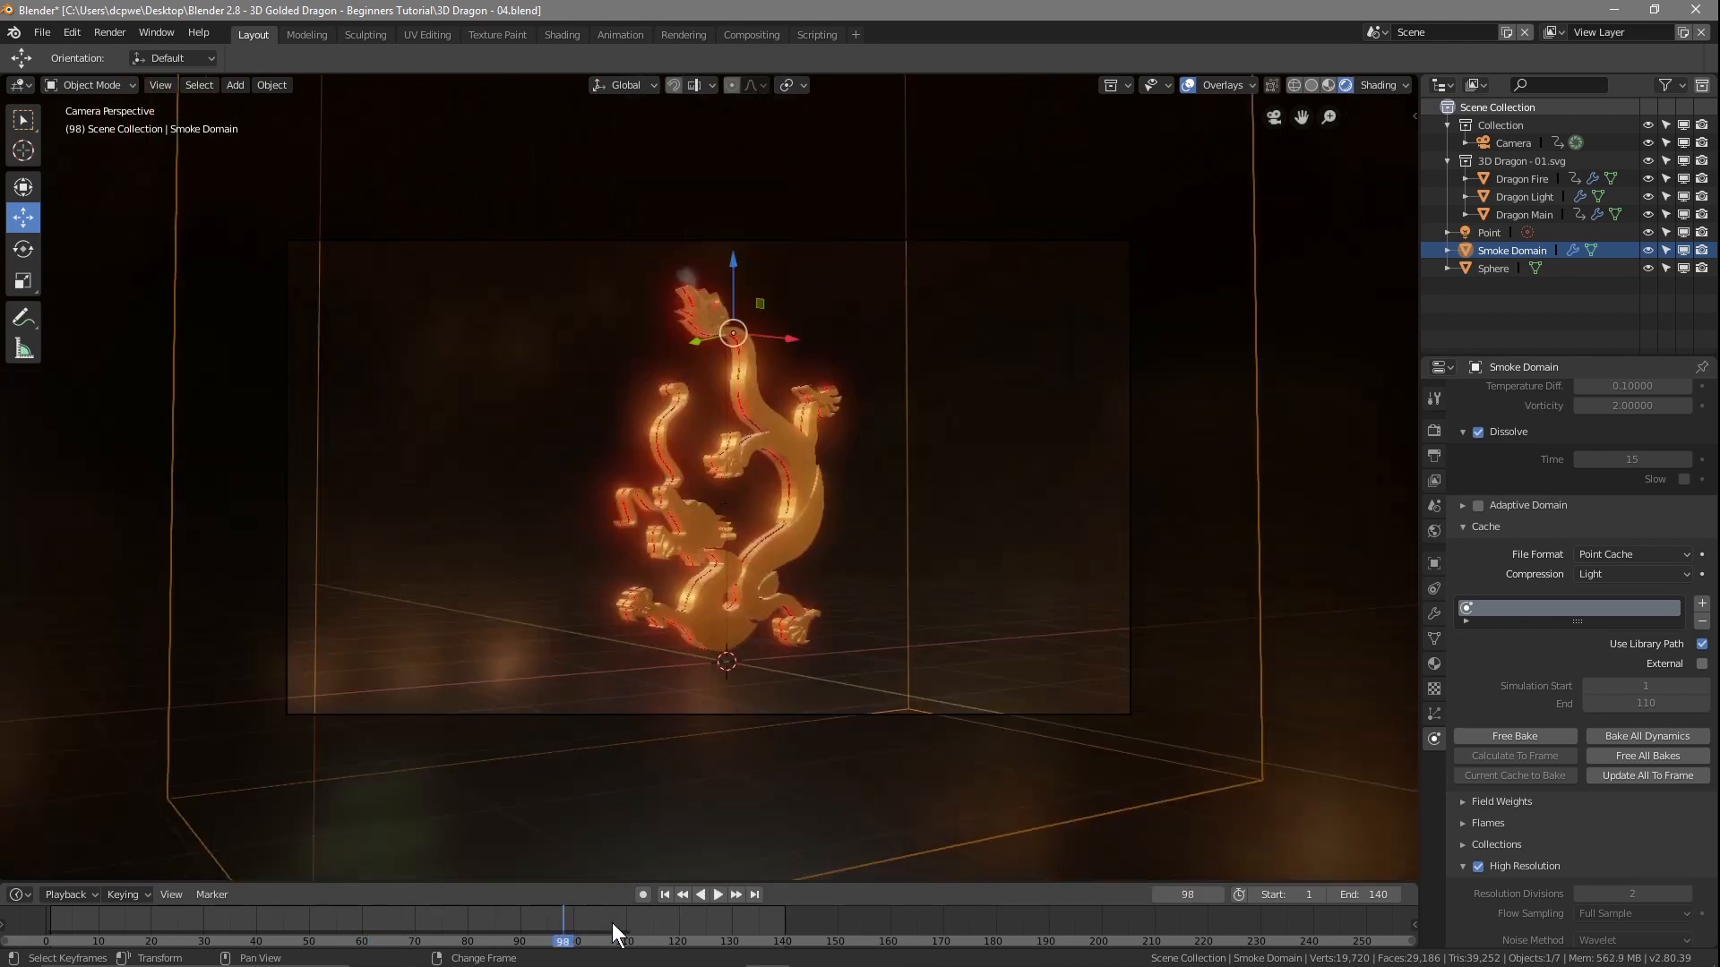
{"action": "left_click", "coordinate": [718, 894]}
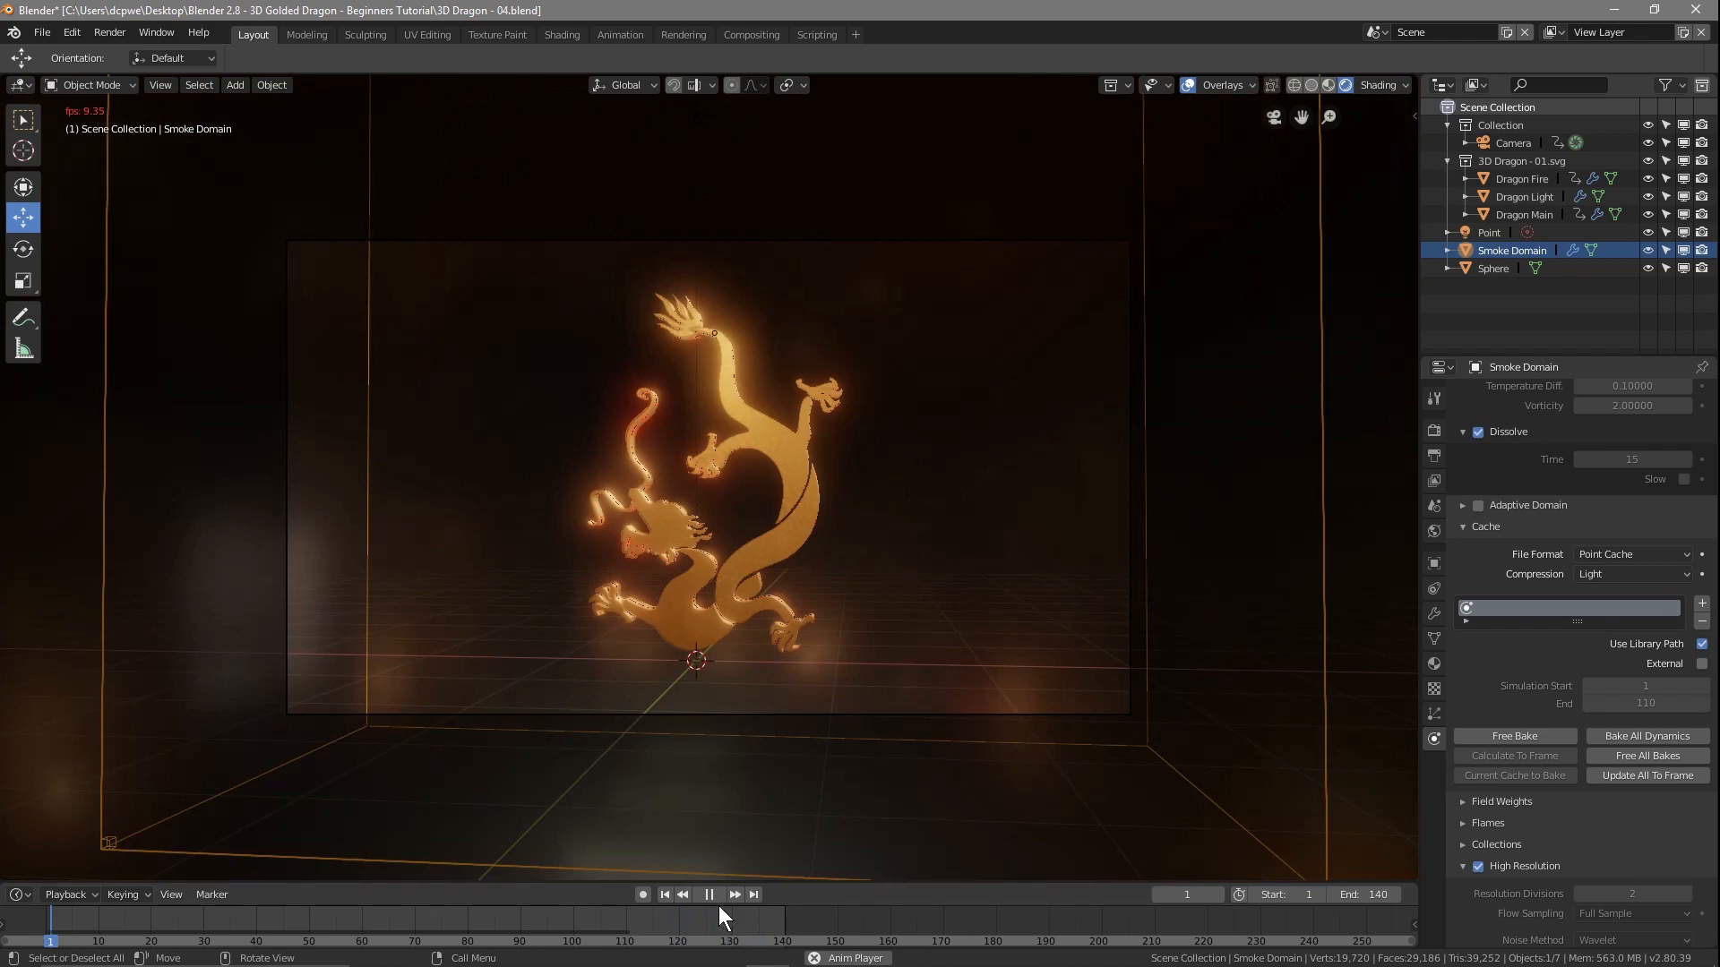
- Stop the animation playback and return to frame 1
{"action": "left_click", "coordinate": [39, 32]}
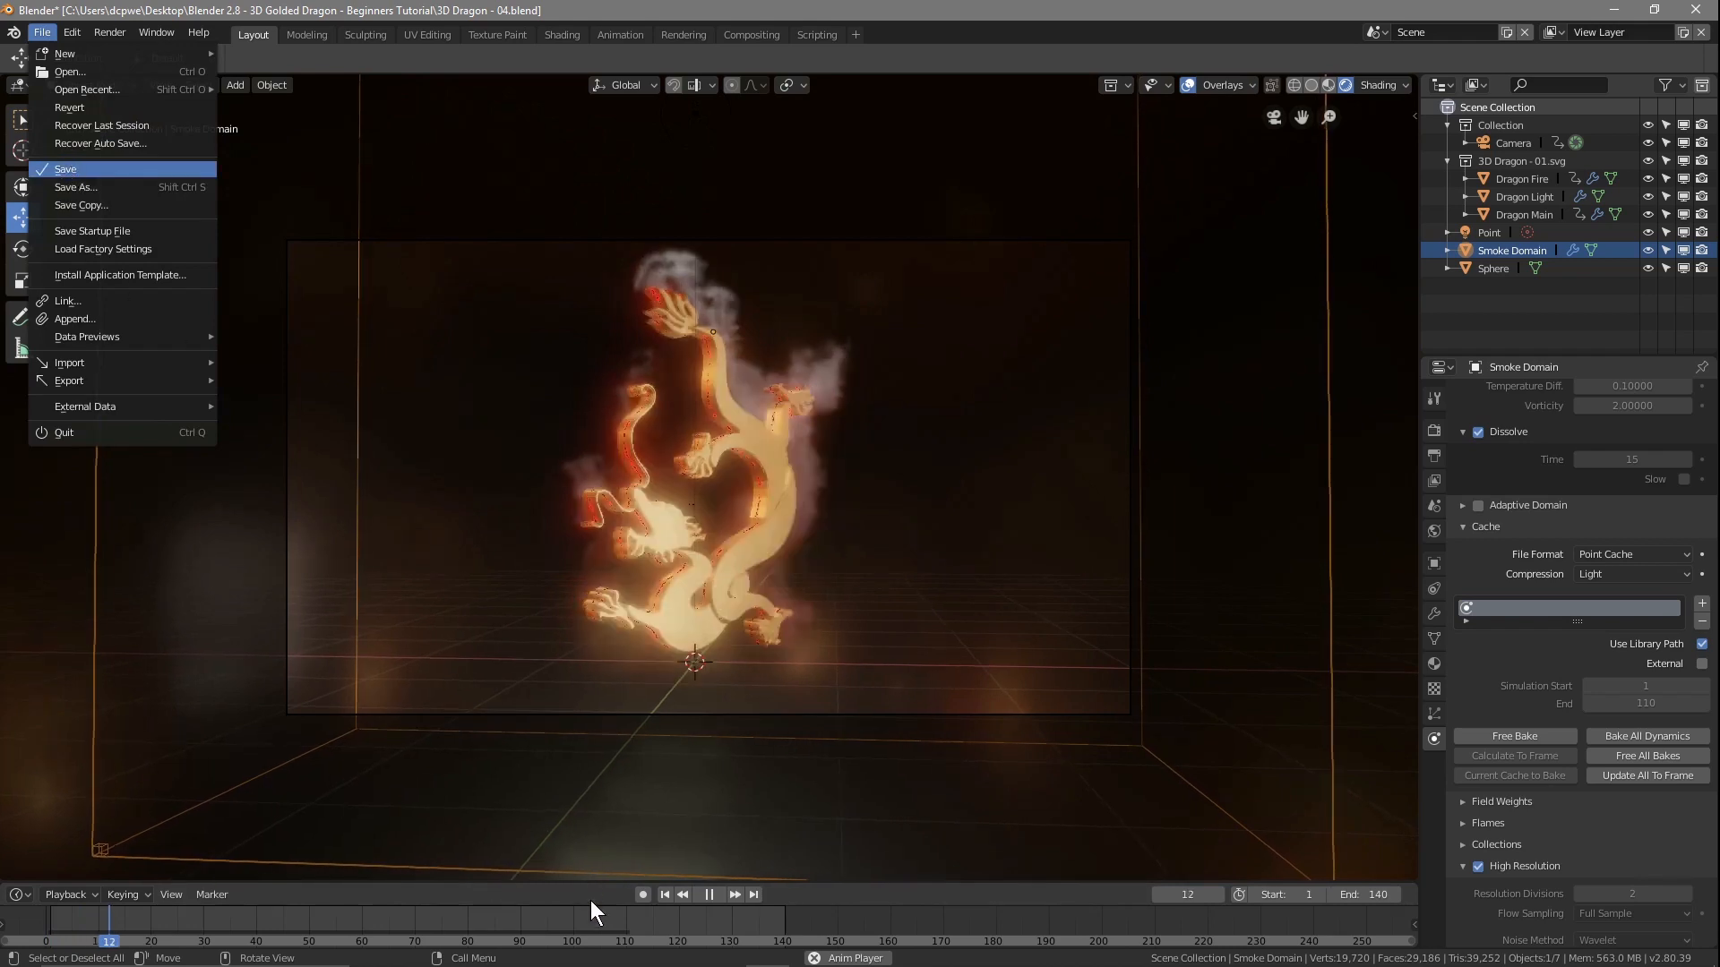
{"action": "left_click", "coordinate": [710, 895]}
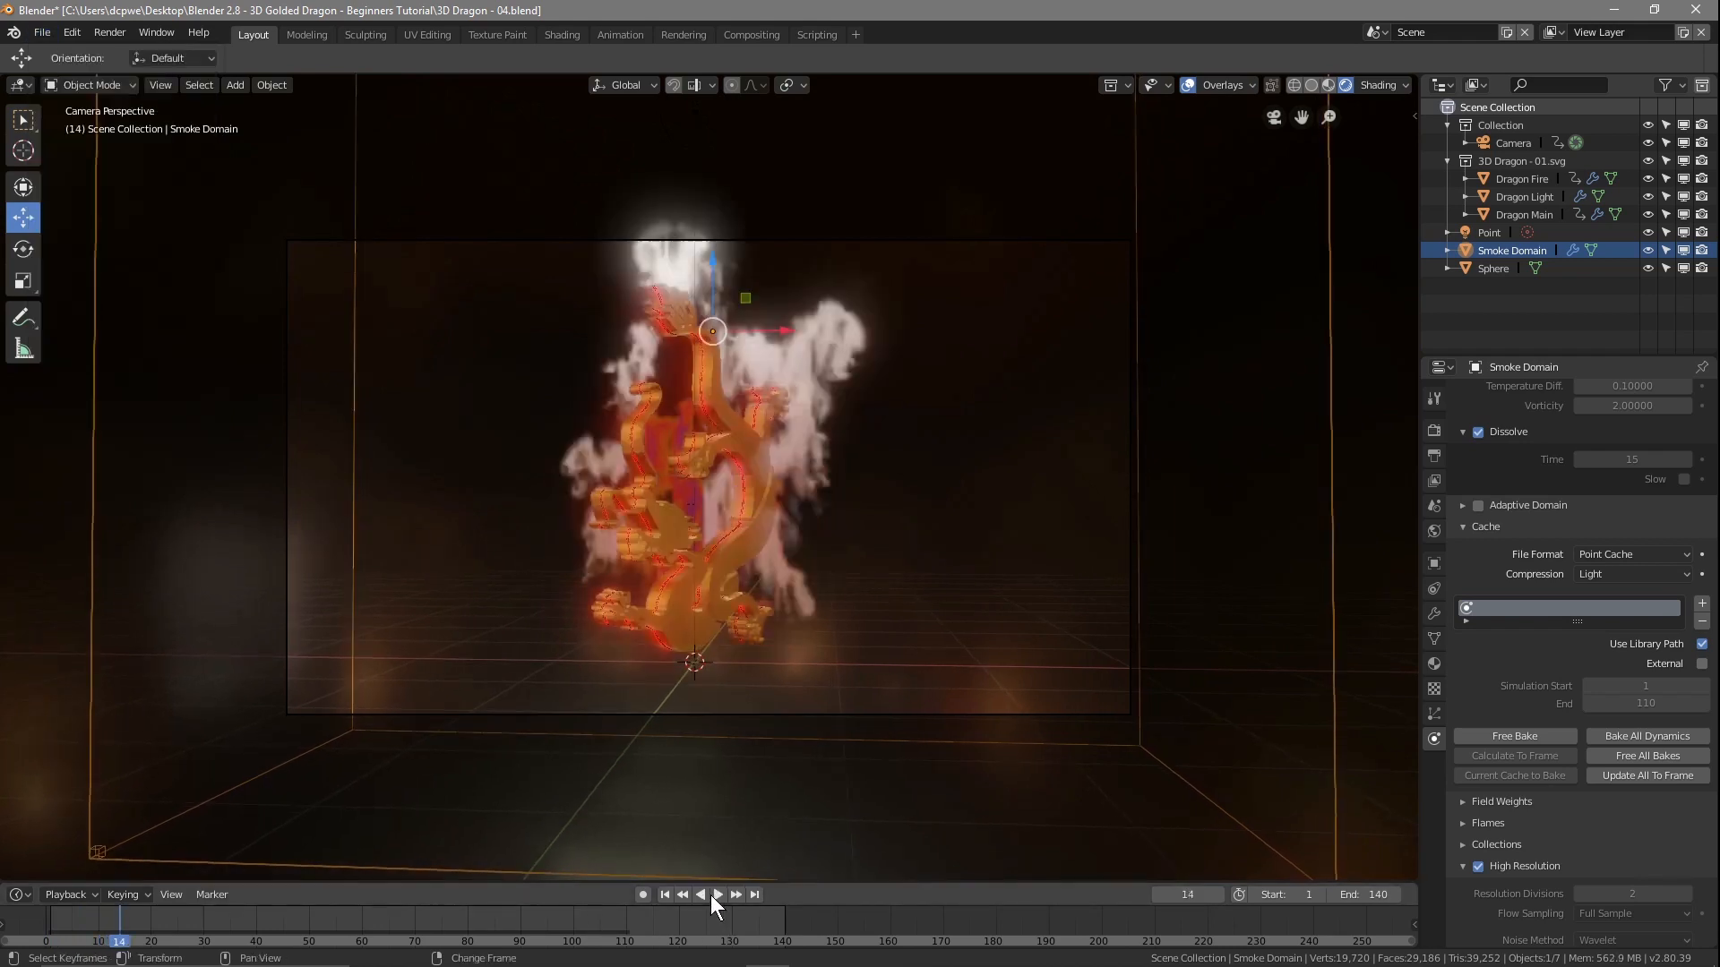
{"action": "left_click", "coordinate": [664, 894]}
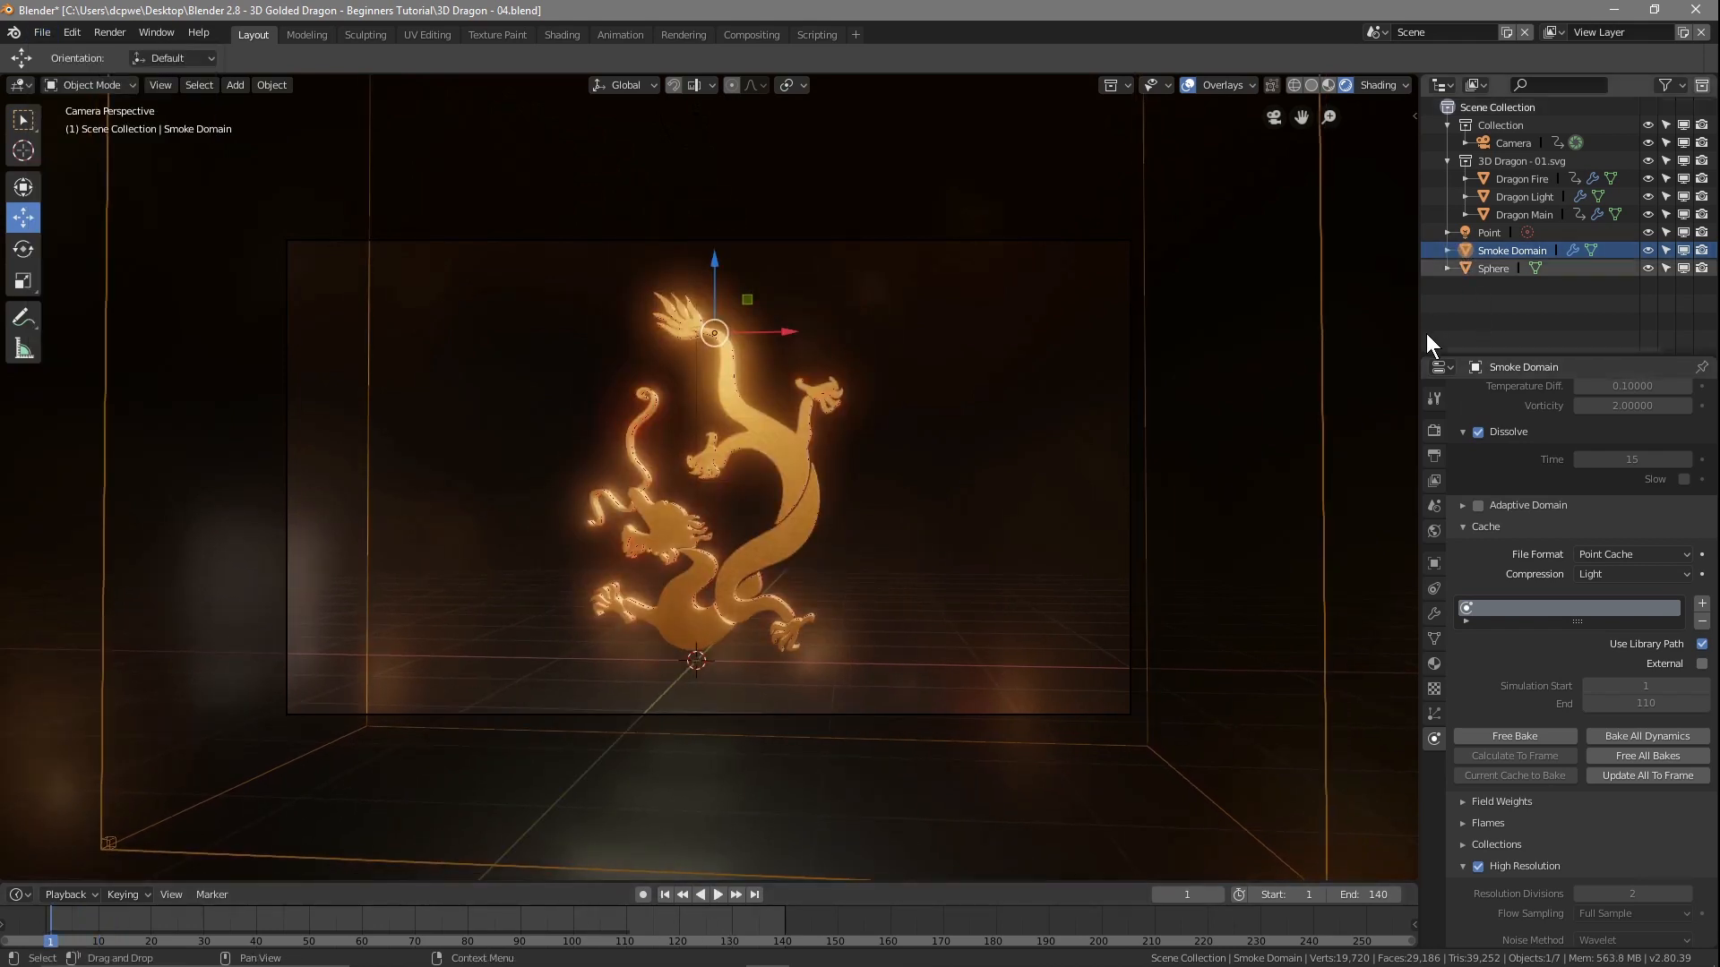
- Set the scene's output frame rate to 30 fps and the output file format to AVI JPEG
{"action": "left_click", "coordinate": [1433, 456]}
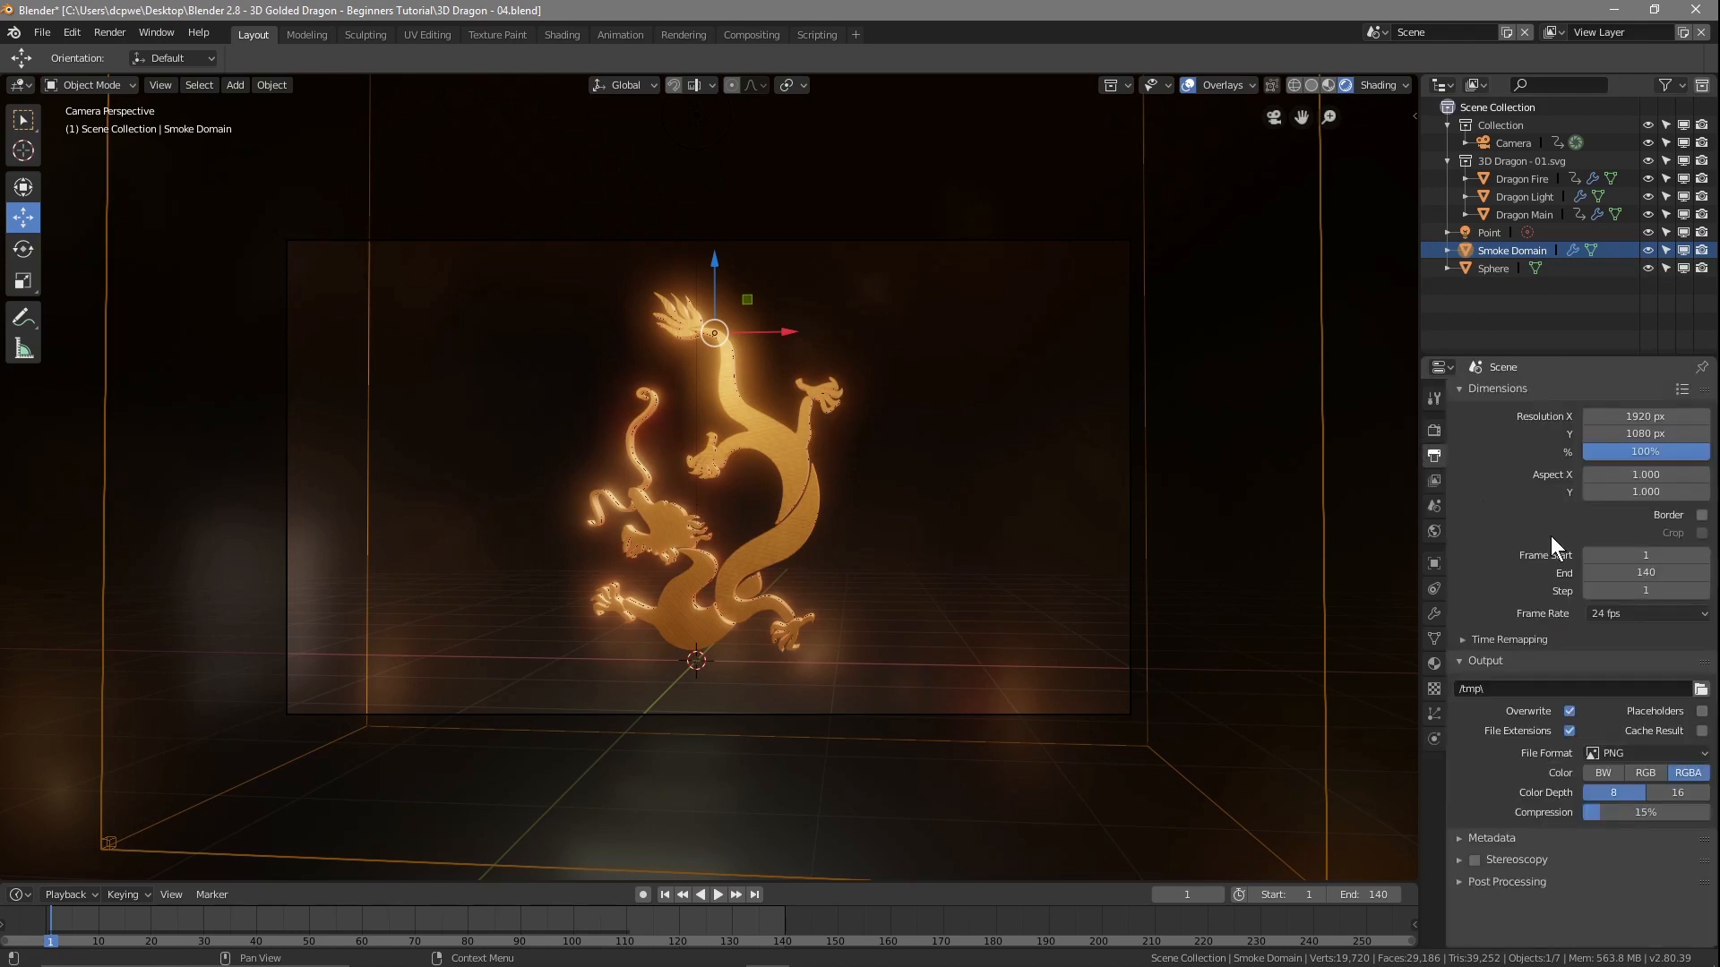
{"action": "left_click", "coordinate": [1621, 614]}
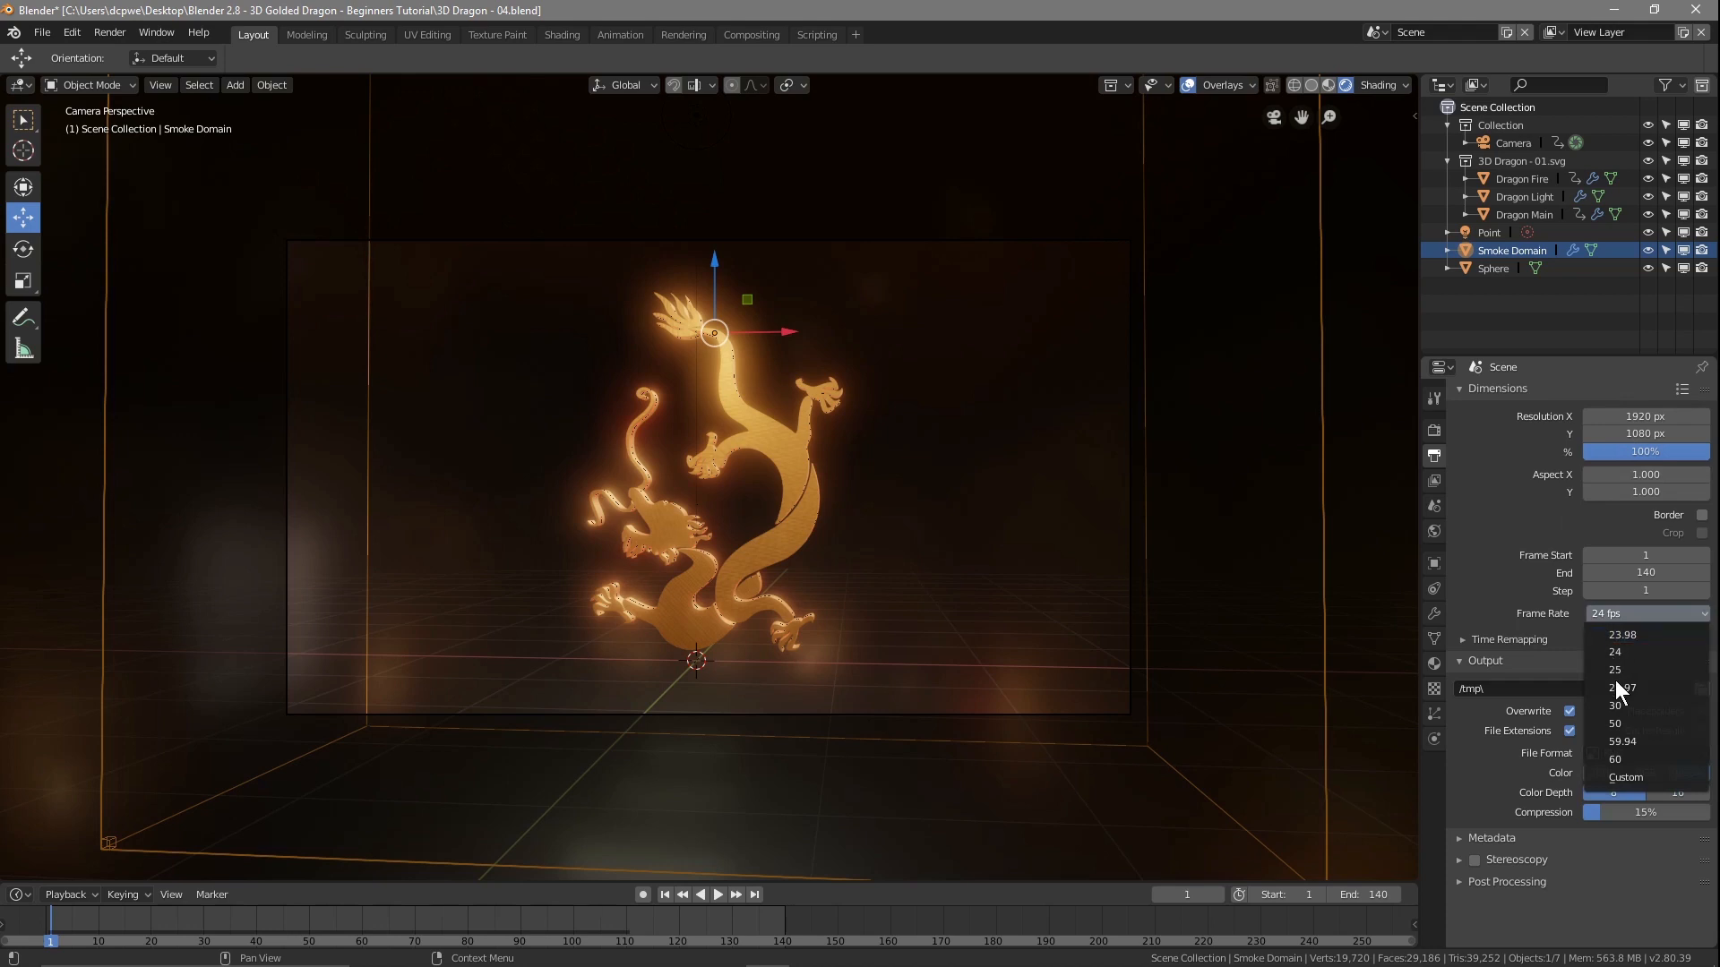
{"action": "left_click", "coordinate": [1639, 707]}
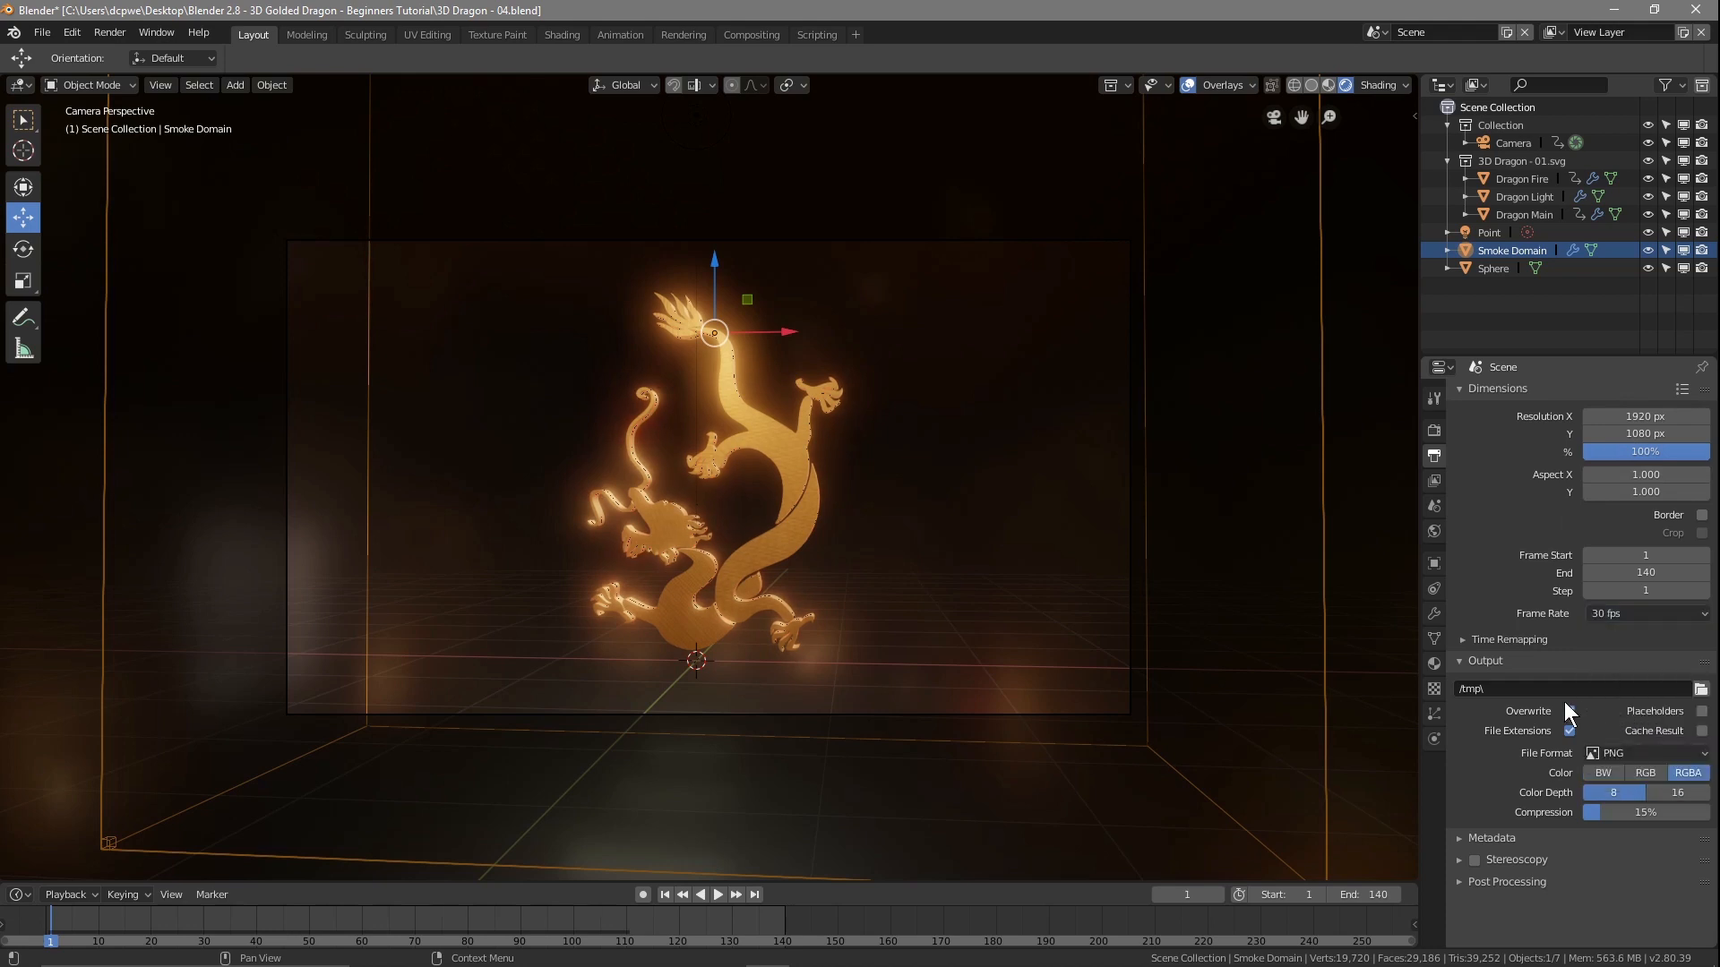
{"action": "left_click", "coordinate": [1673, 755]}
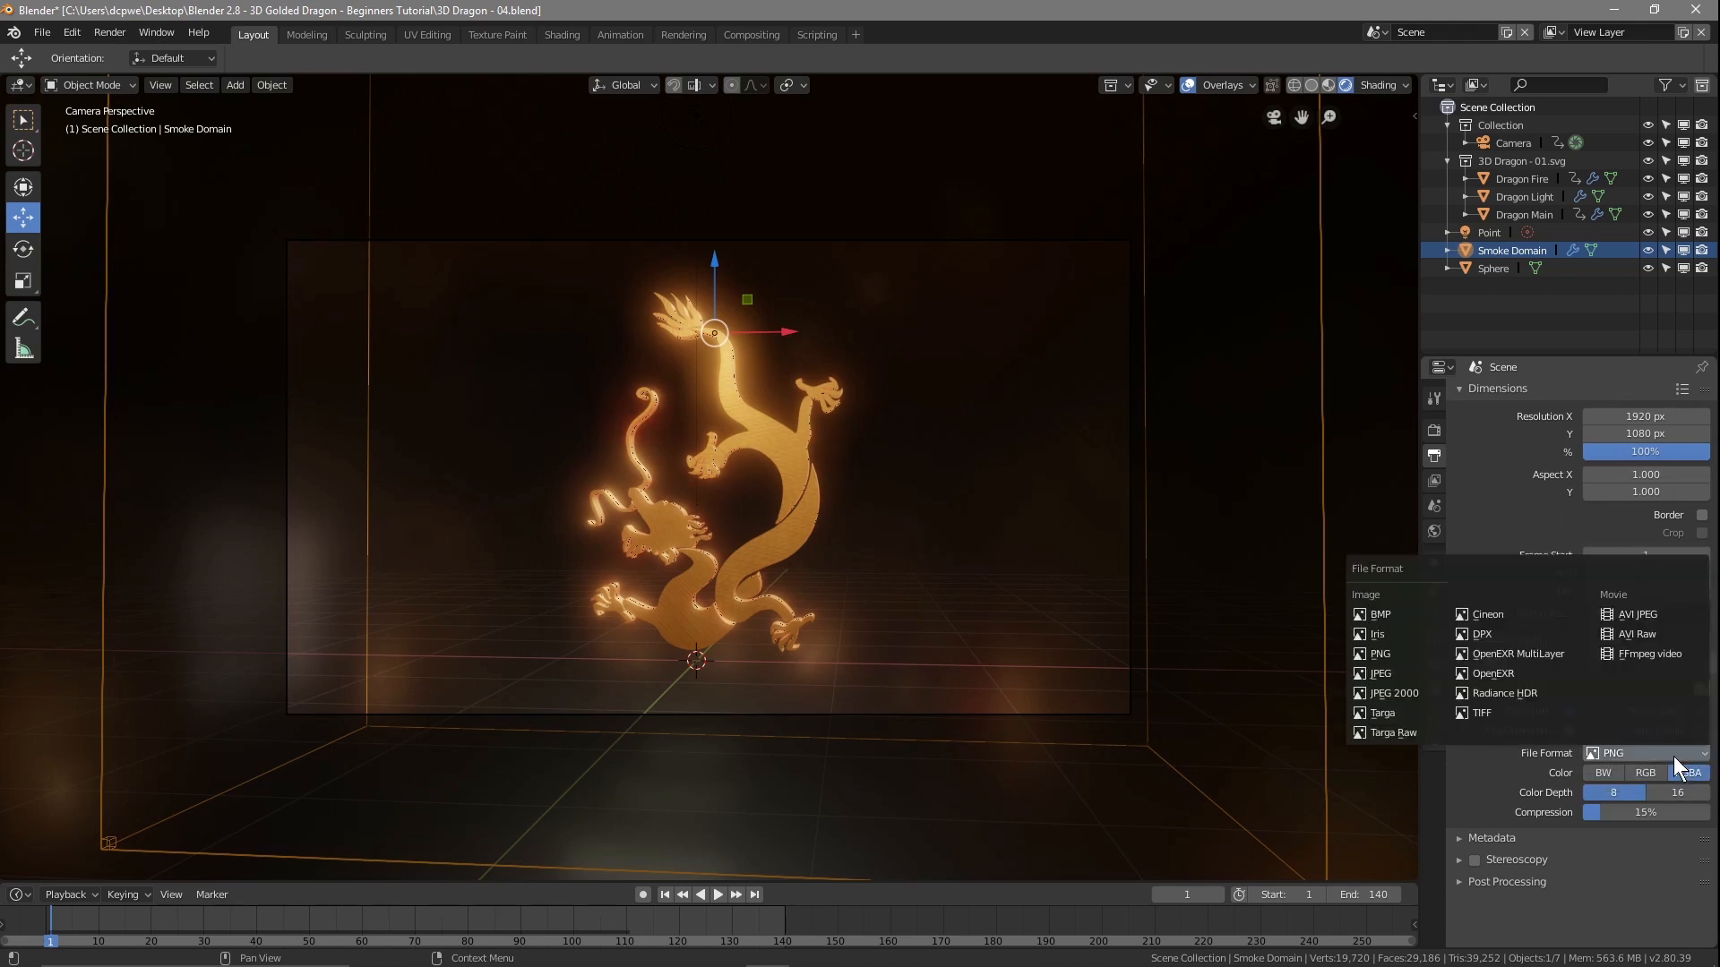
{"action": "left_click", "coordinate": [1632, 614]}
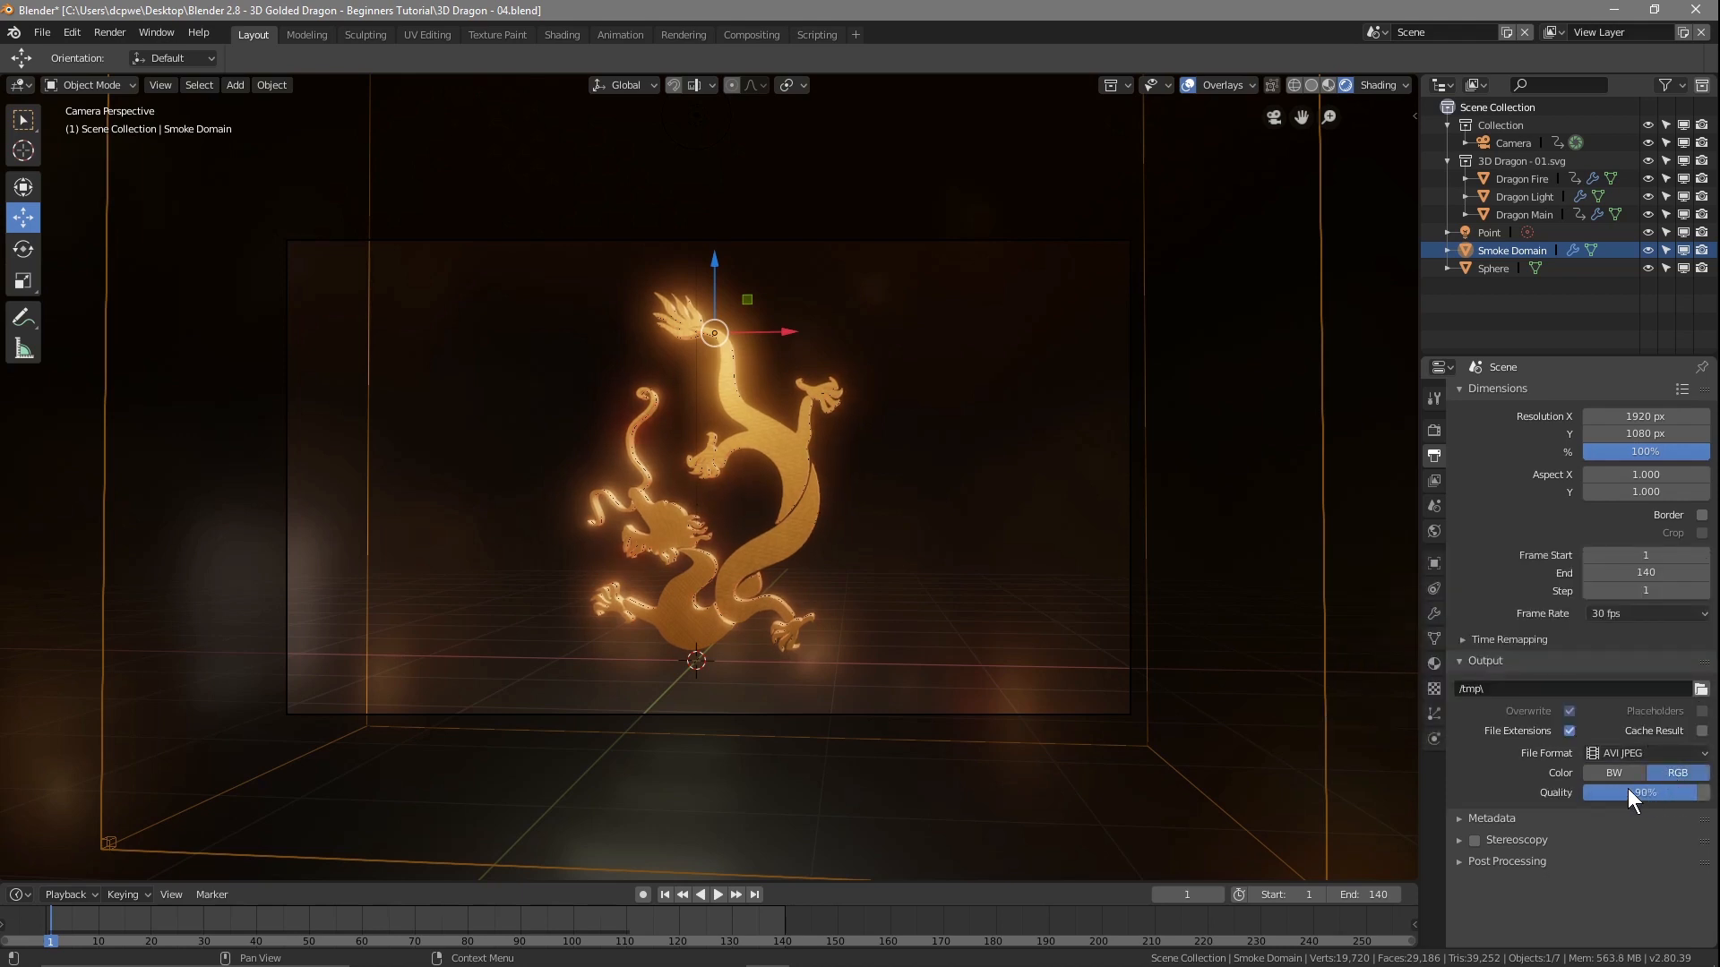
- Set the render output location to the "Blender 2.8 - 3D Golded Dragon - Beginners Tutorial" folder on the Desktop
{"action": "left_click", "coordinate": [1700, 688]}
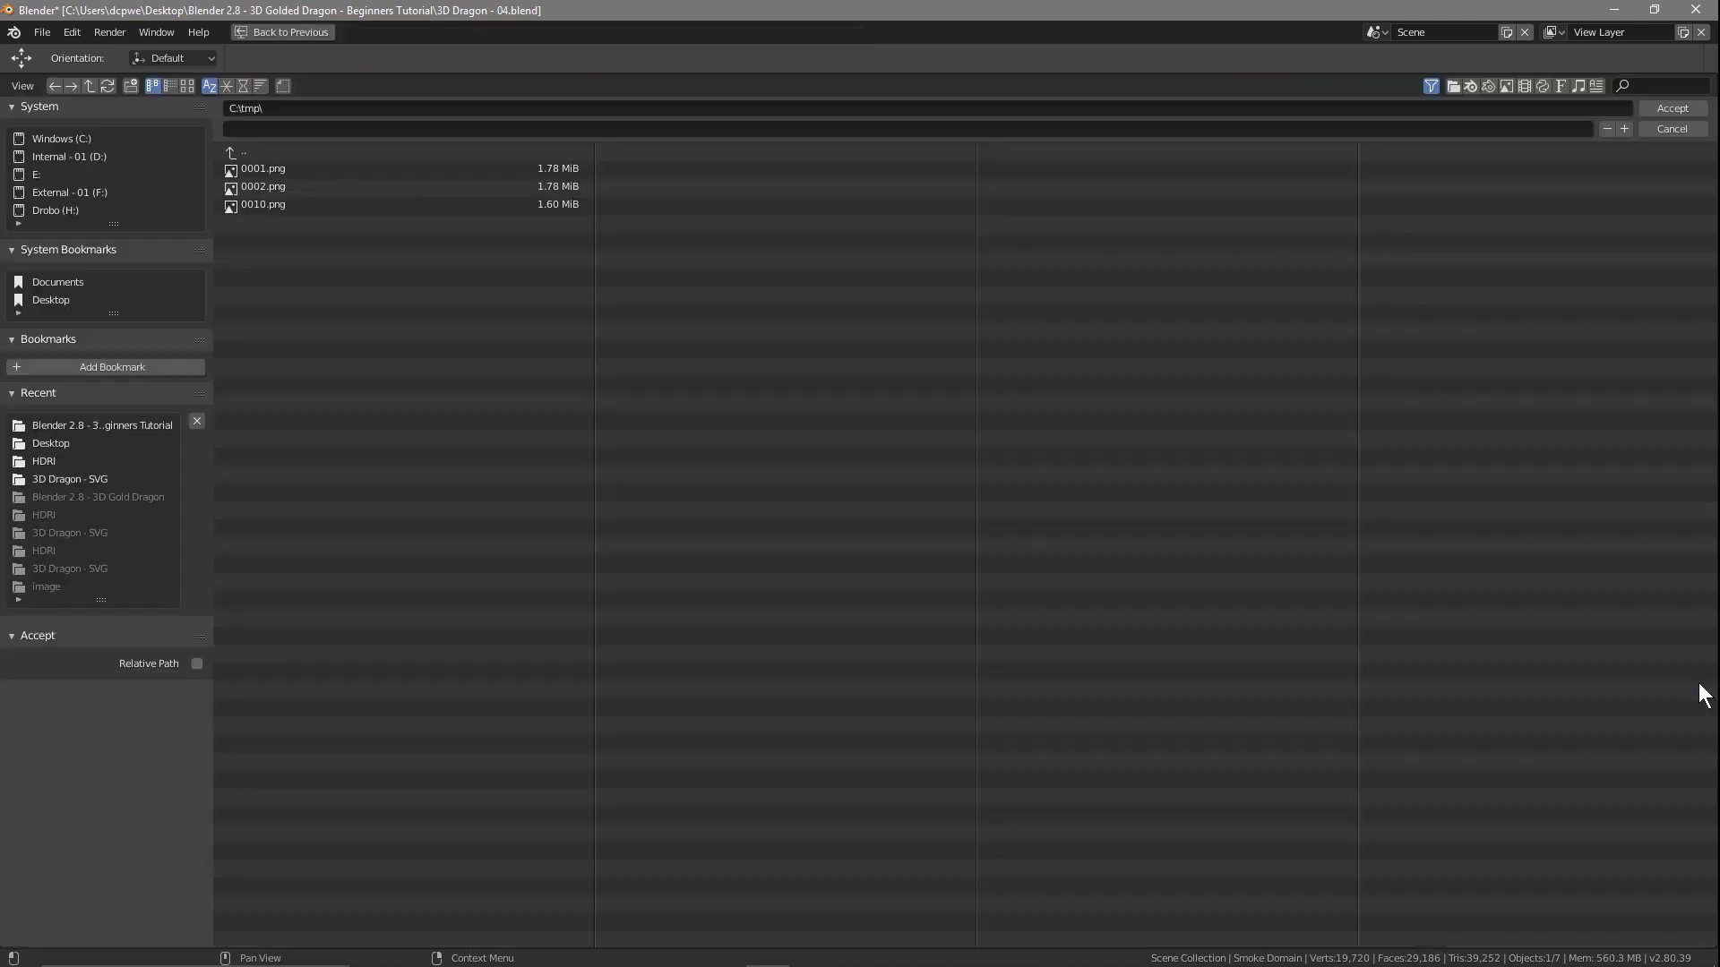
{"action": "left_click", "coordinate": [41, 299]}
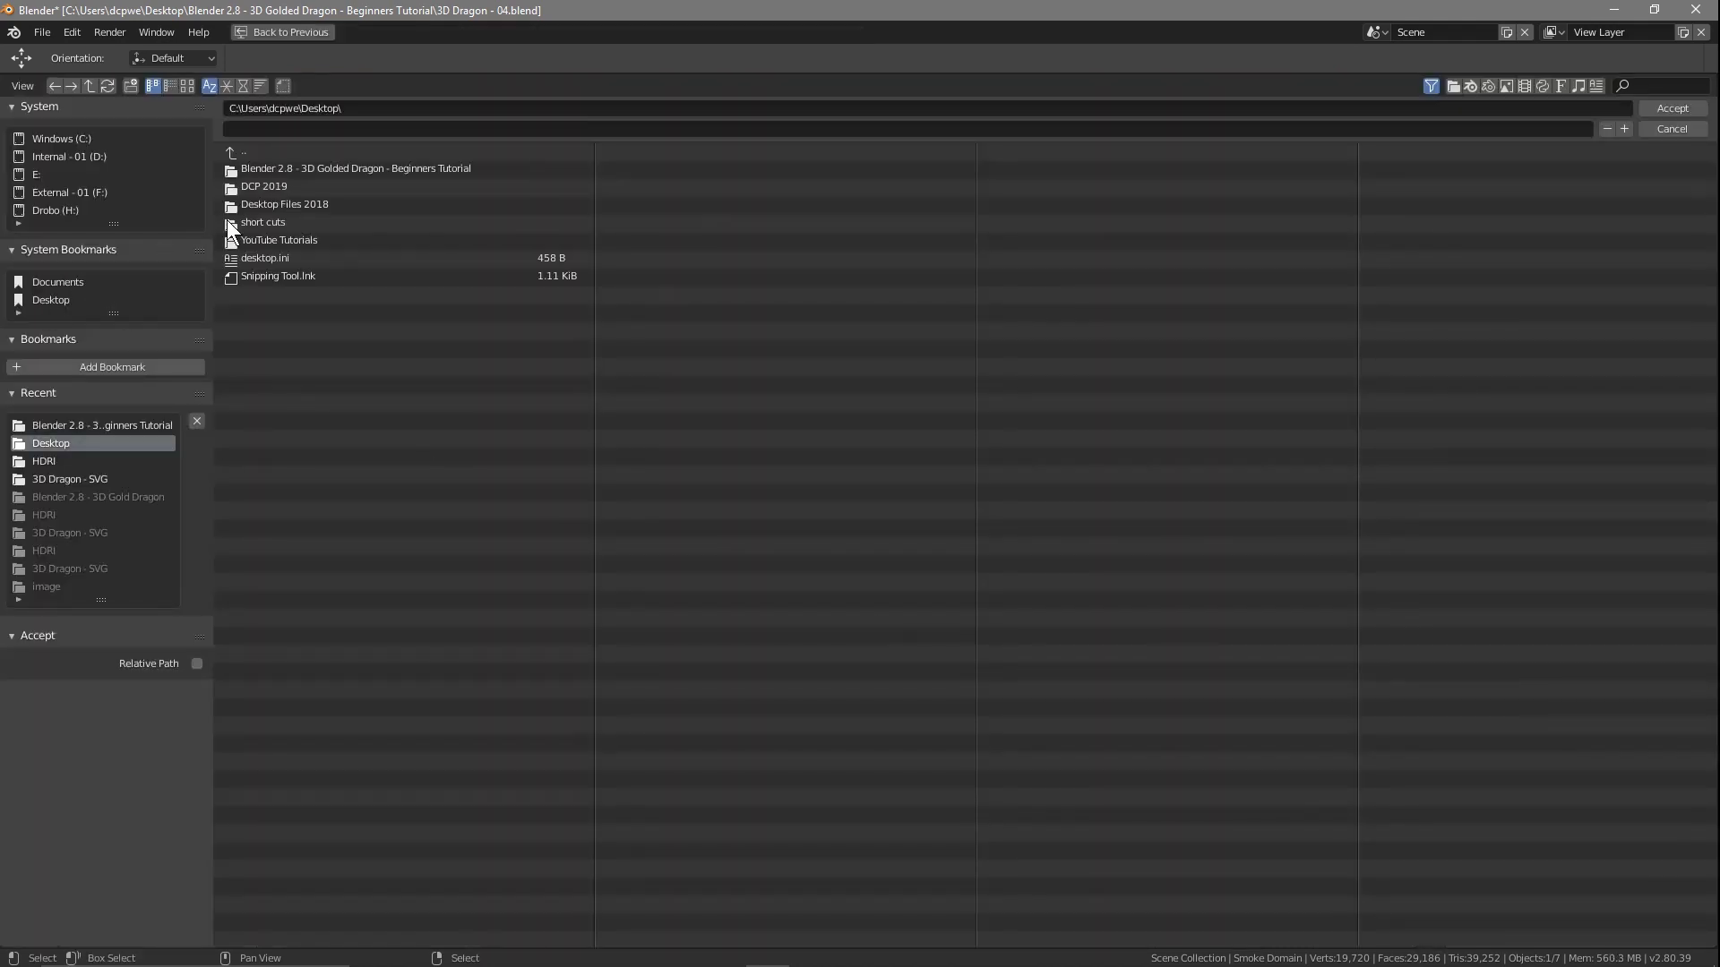
{"action": "double_click", "coordinate": [273, 175]}
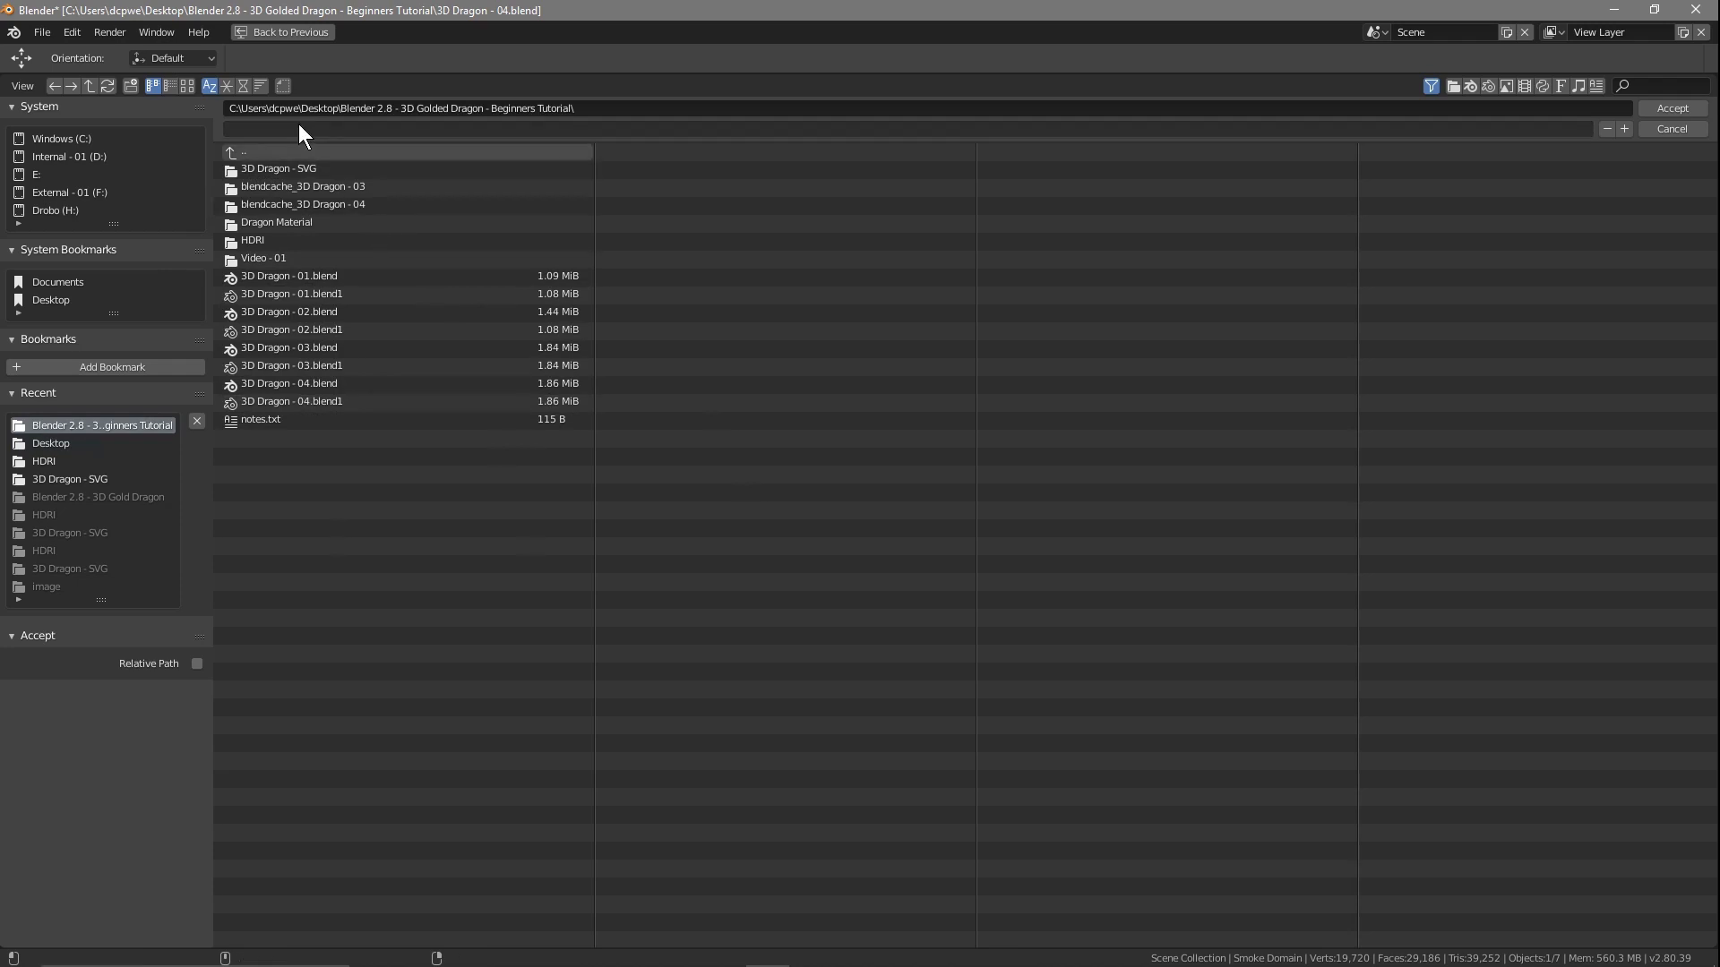
{"action": "left_click", "coordinate": [1664, 108]}
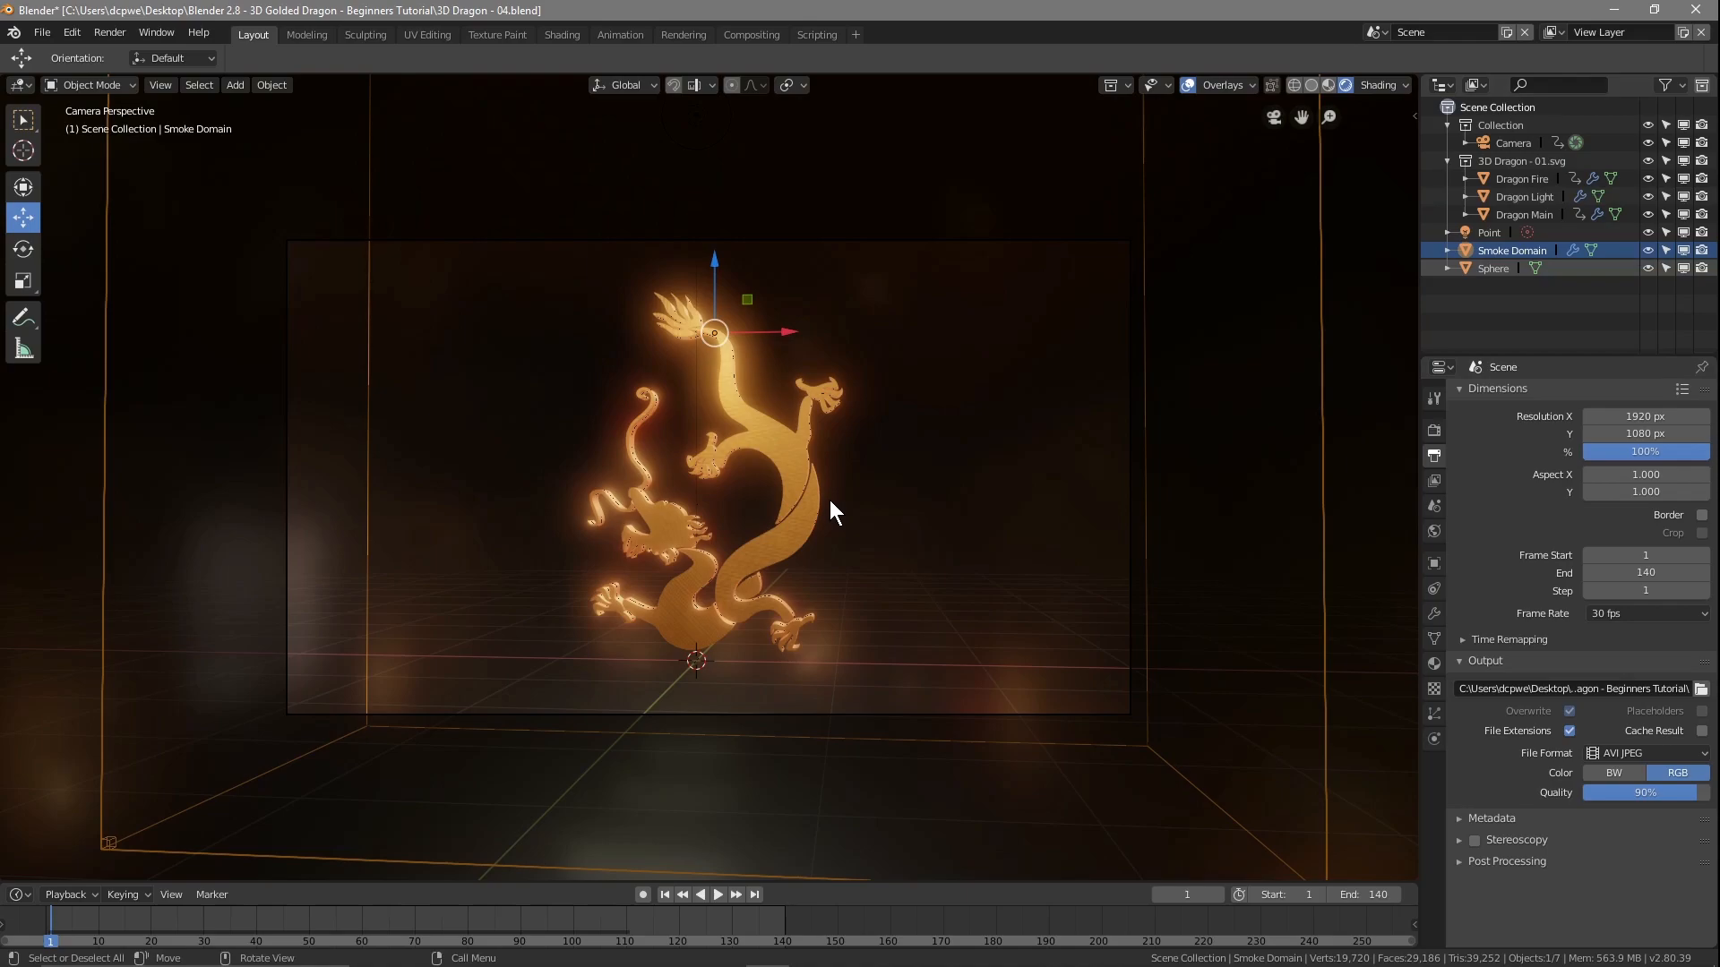
- Render the full animation through frame 140, close the render window and return to the main Blender window
{"action": "key", "text": "F12"}
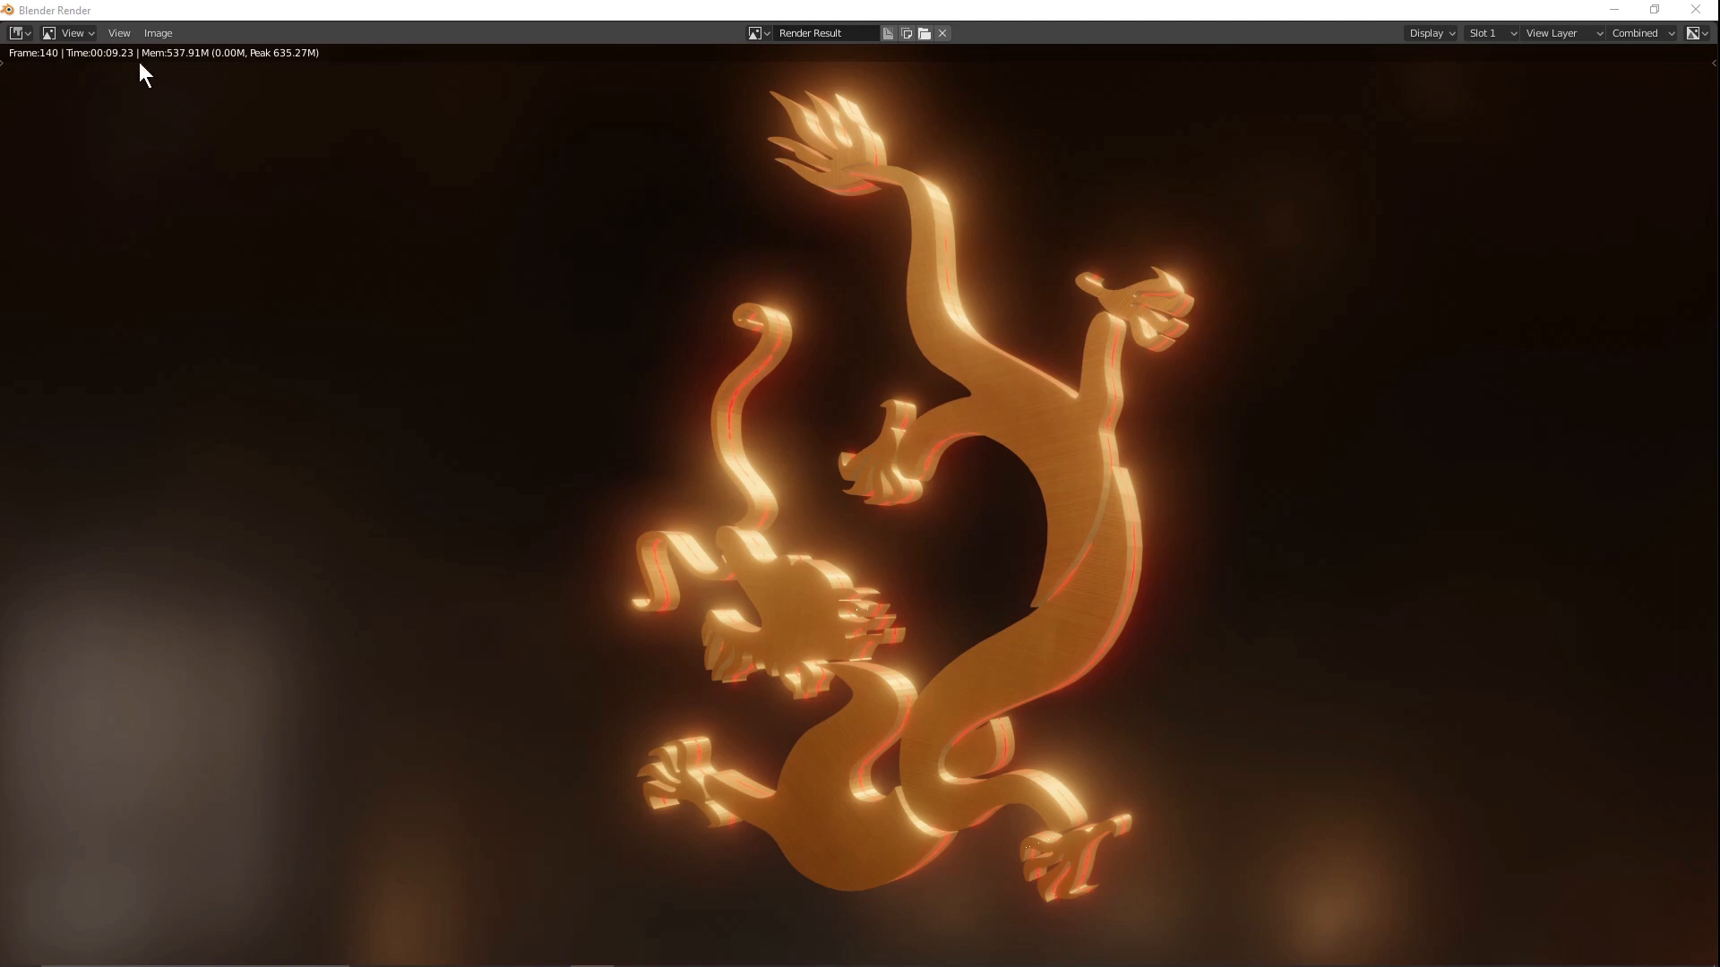
{"action": "left_click", "coordinate": [1693, 12]}
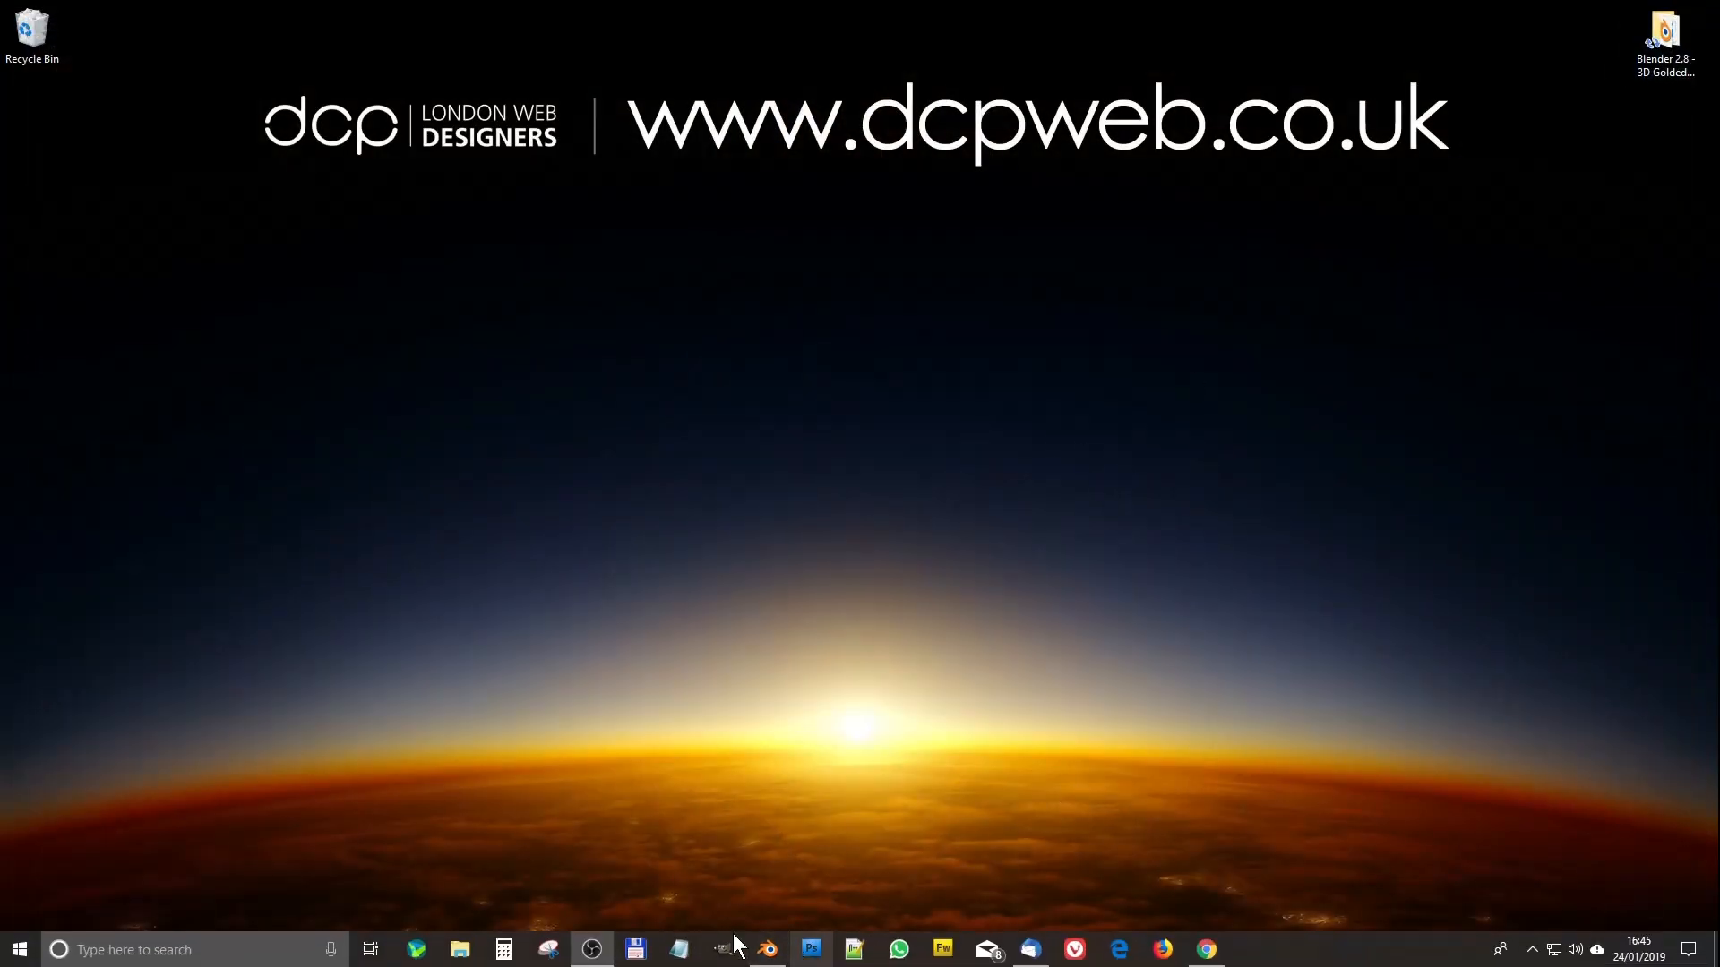
{"action": "left_click", "coordinate": [766, 949]}
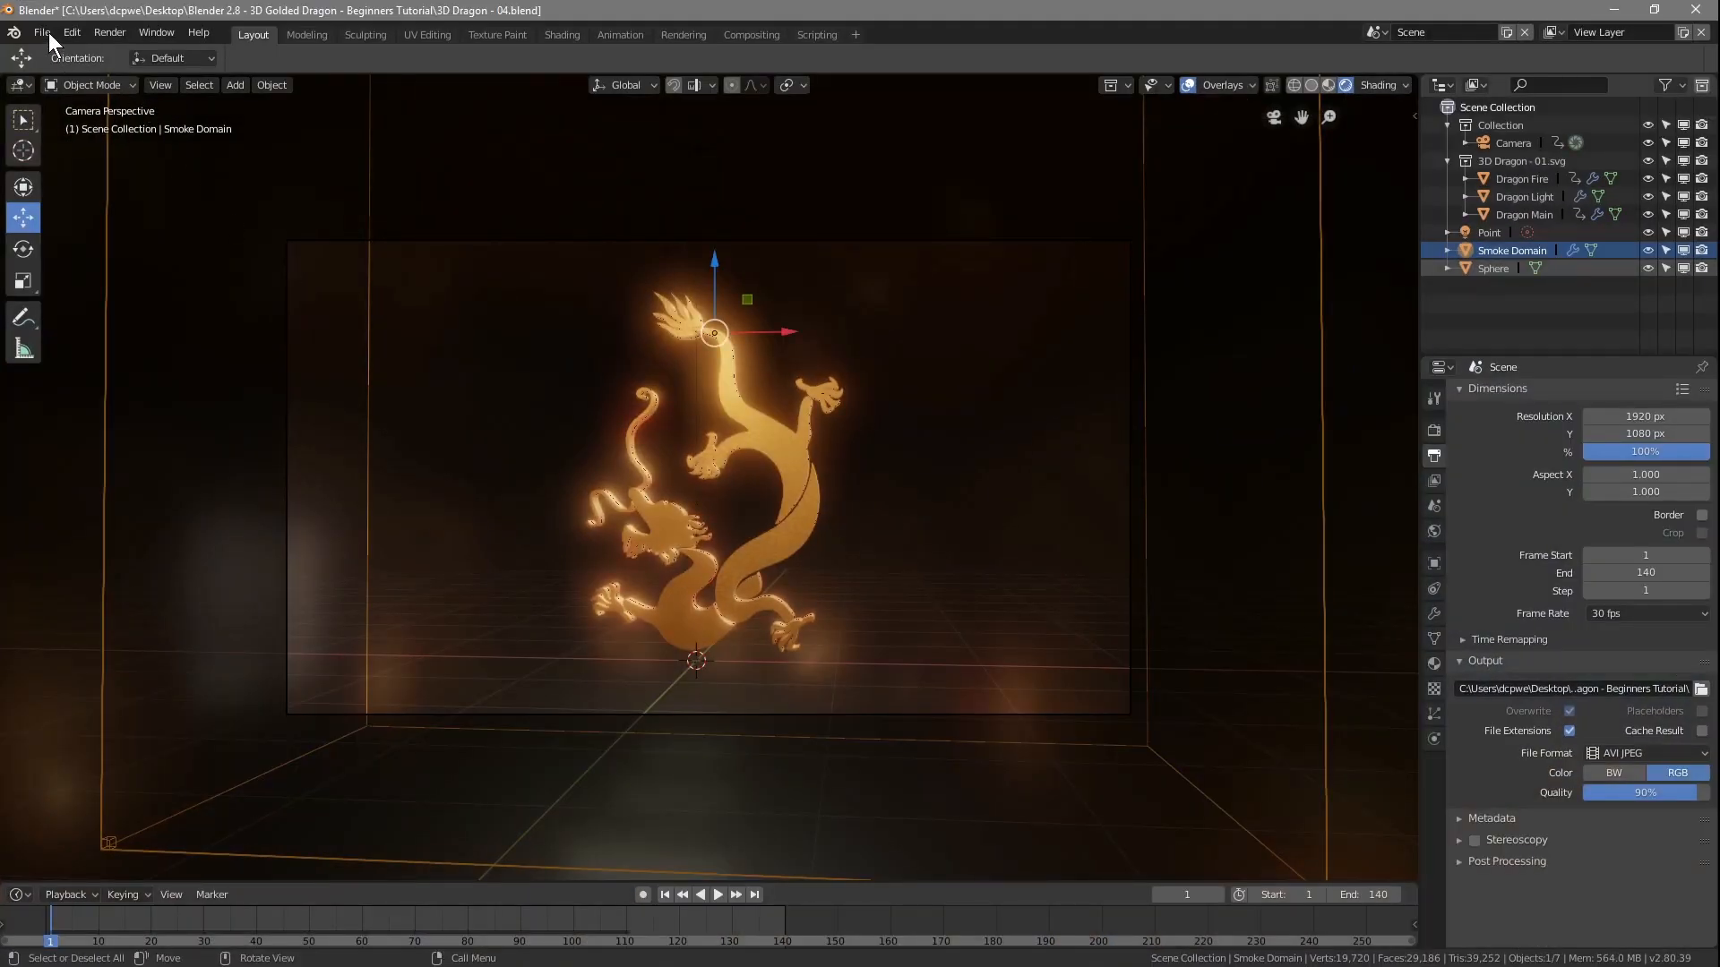
- Save the 3D Dragon - 04.blend file and close Blender
{"action": "left_click", "coordinate": [51, 38]}
{"action": "left_click", "coordinate": [63, 166]}
{"action": "left_click", "coordinate": [1696, 10]}
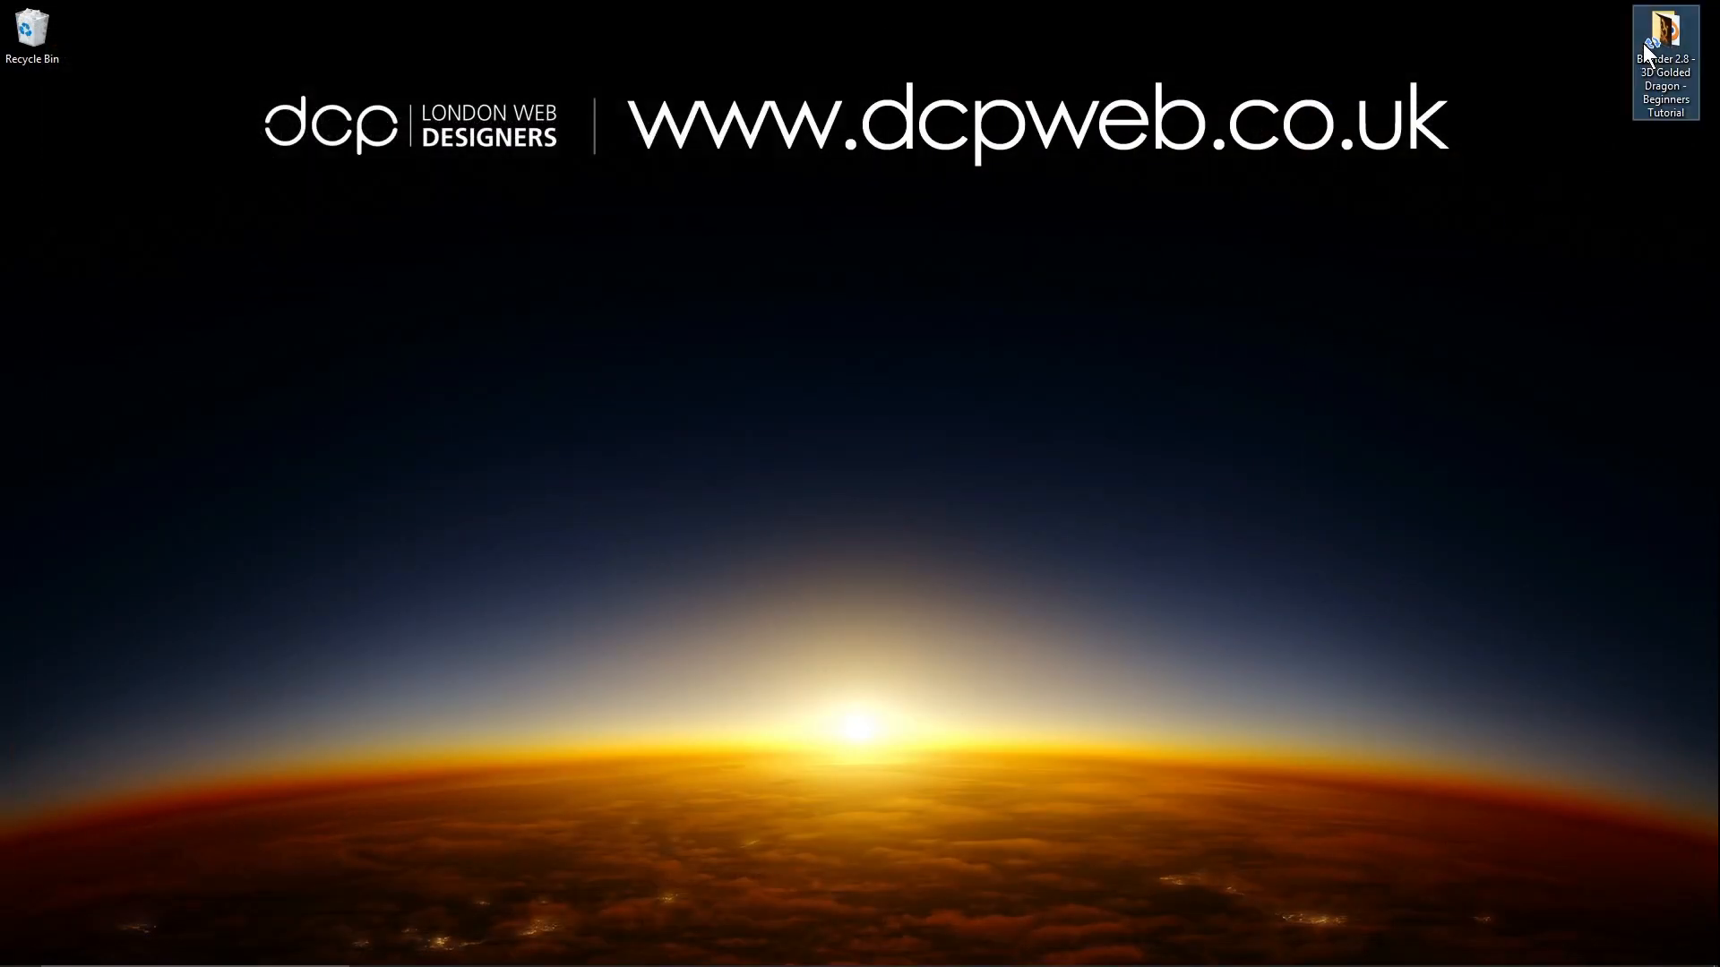
- Open the tutorial project folder from the desktop and play the rendered video 0001-0140.avi
{"action": "double_click", "coordinate": [1643, 43]}
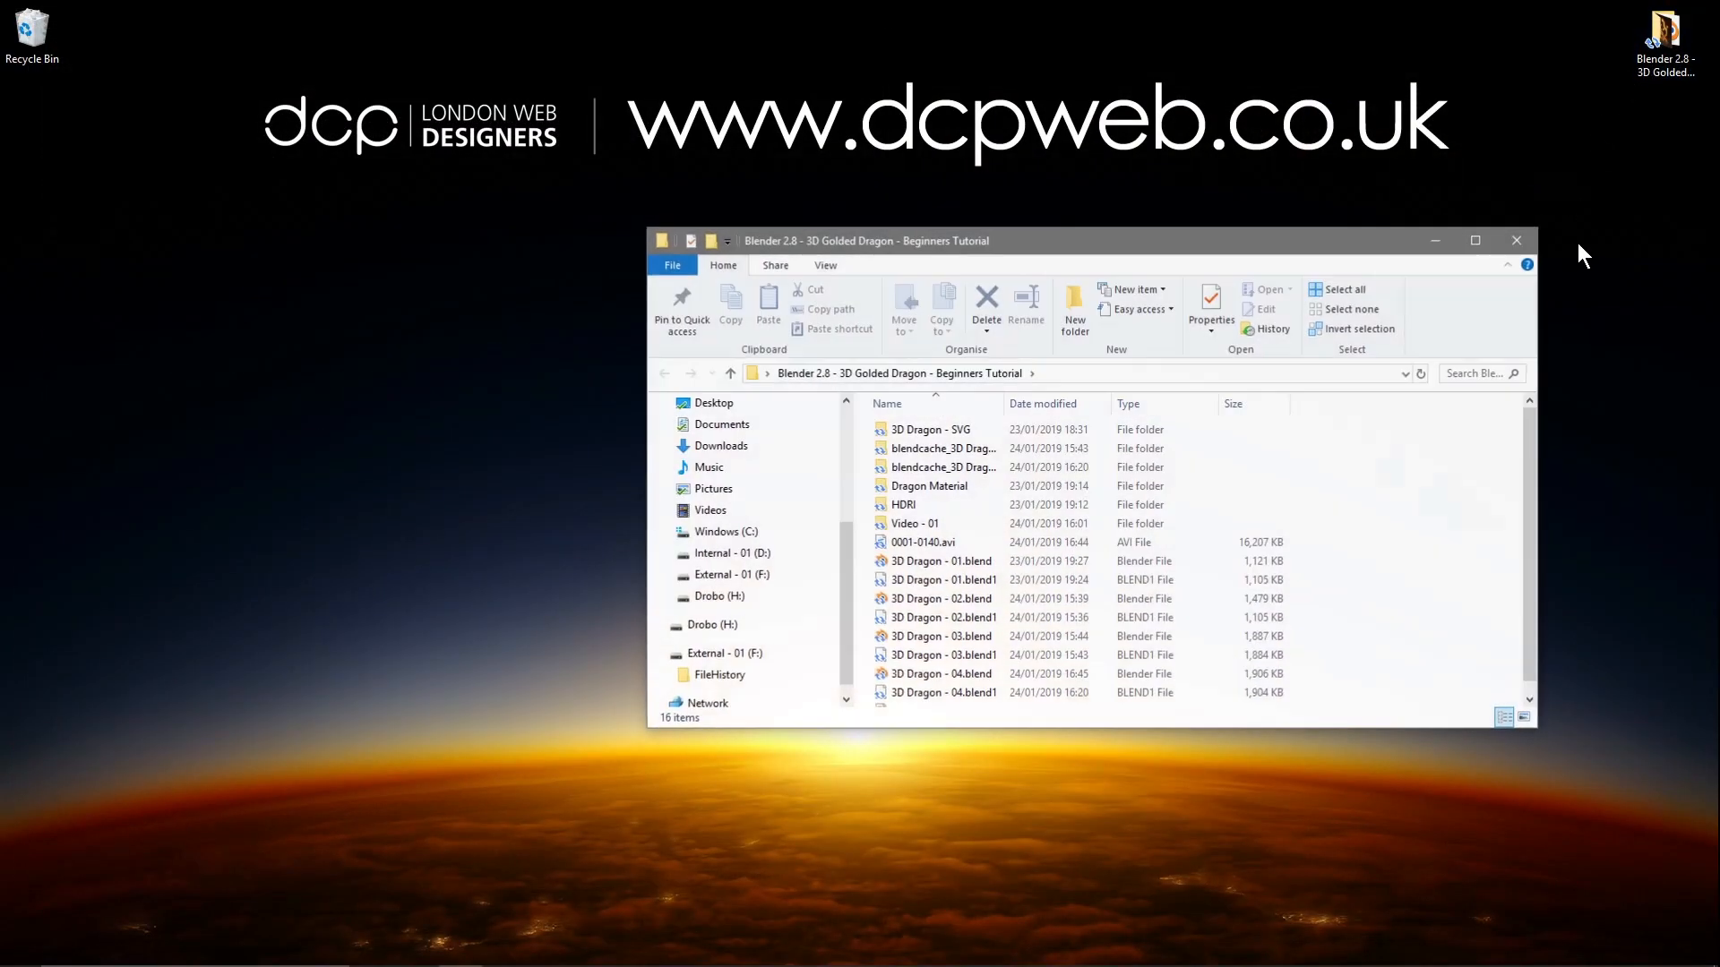
{"action": "left_click", "coordinate": [916, 544]}
{"action": "double_click", "coordinate": [919, 543]}
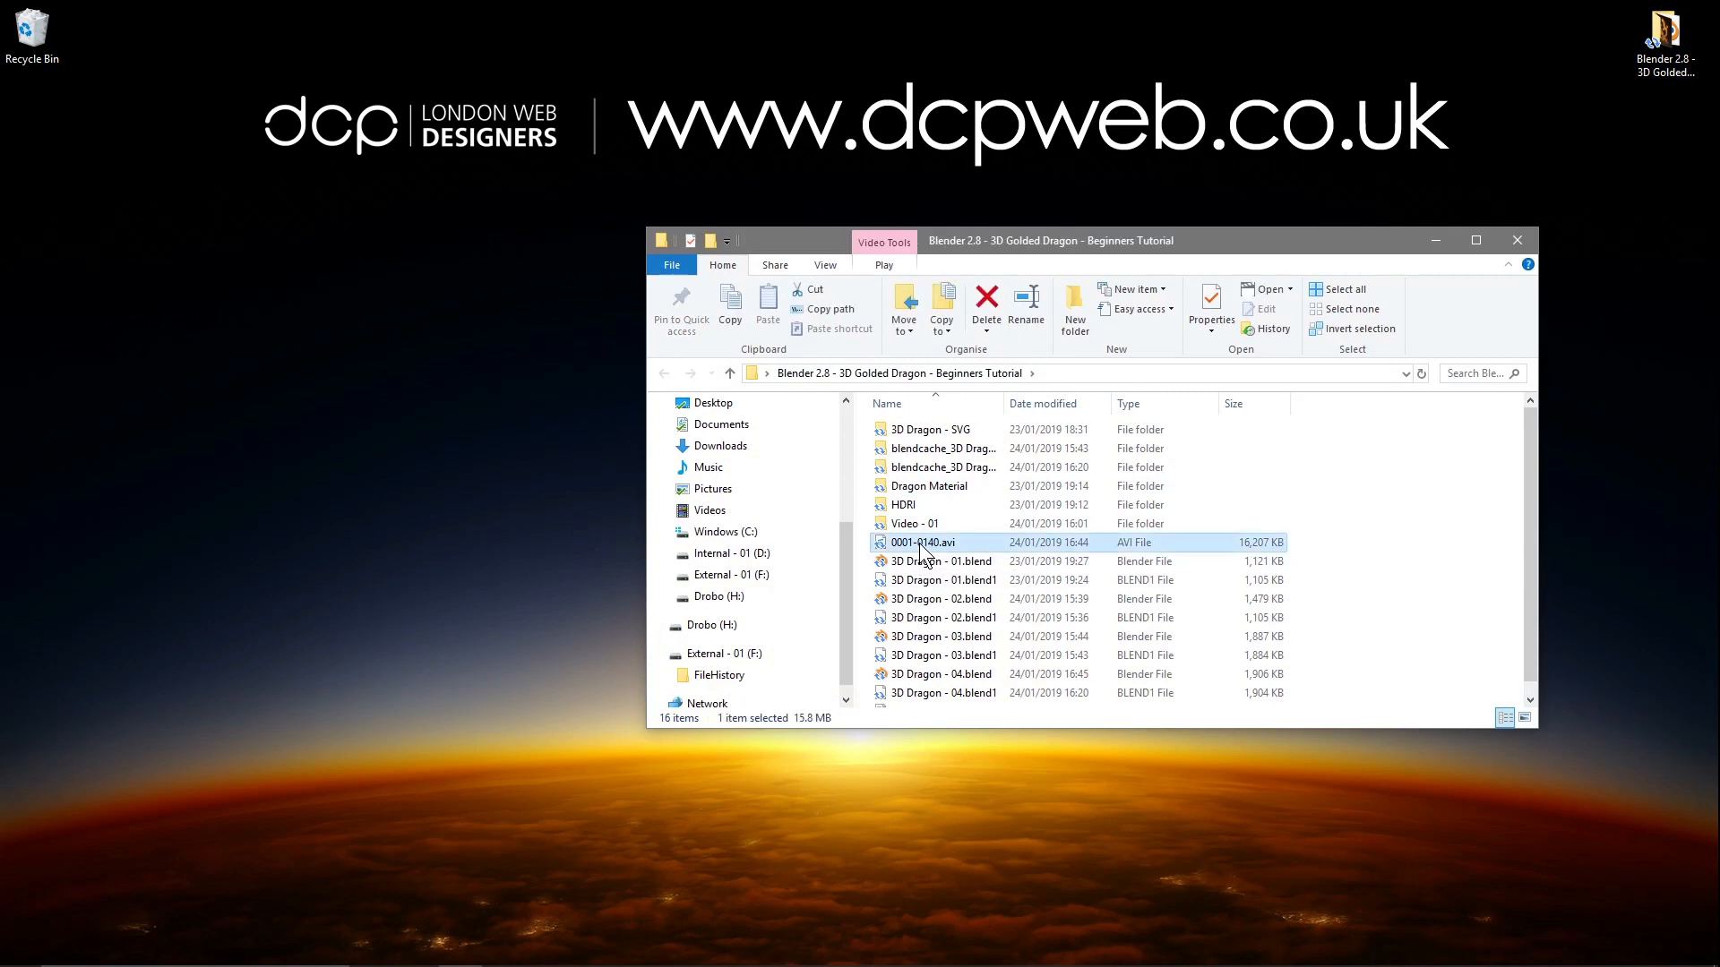